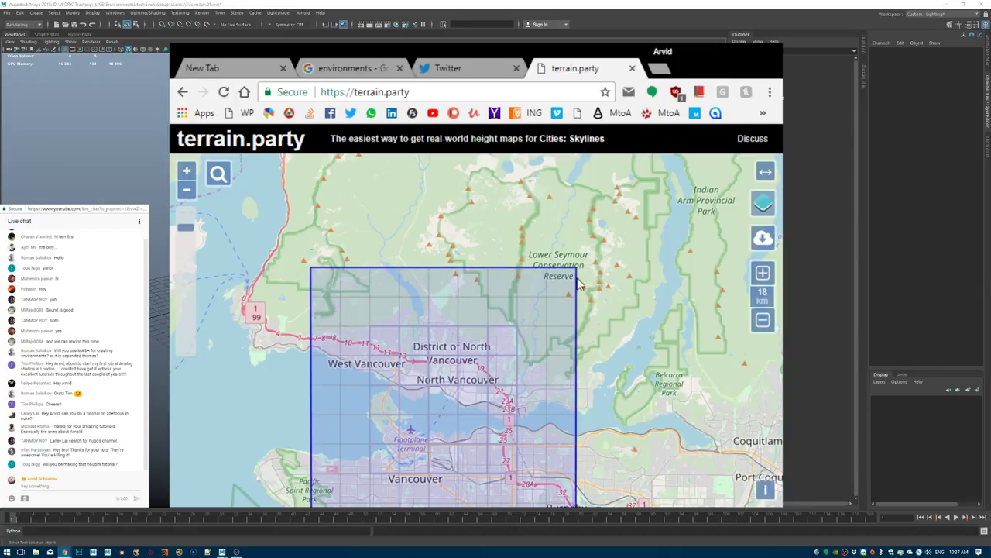
Shrink the height-map selection square to 8 km and place it over the hills north of Deep Cove and Blueridge.
left_click_drag(436, 392, 542, 341)
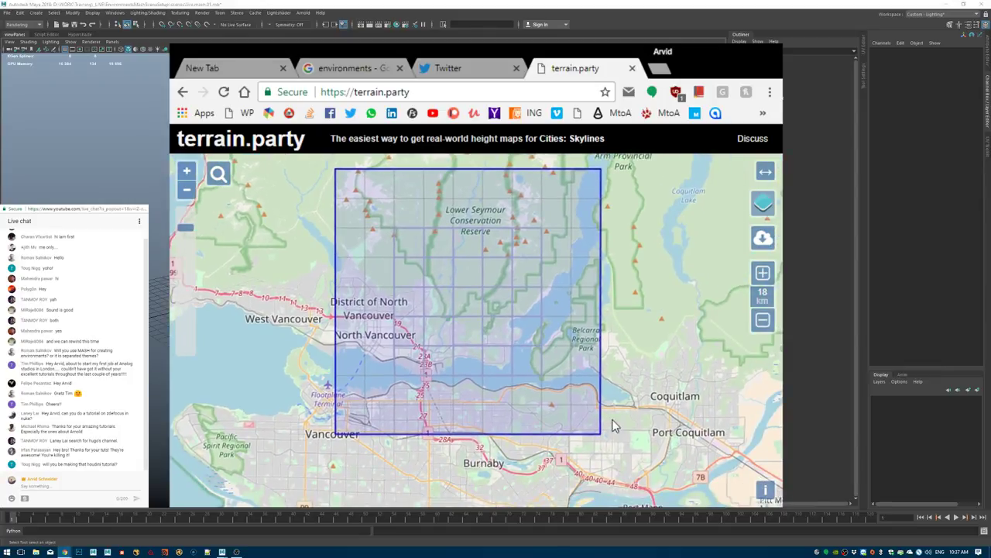
left_click(762, 320)
left_click(762, 321)
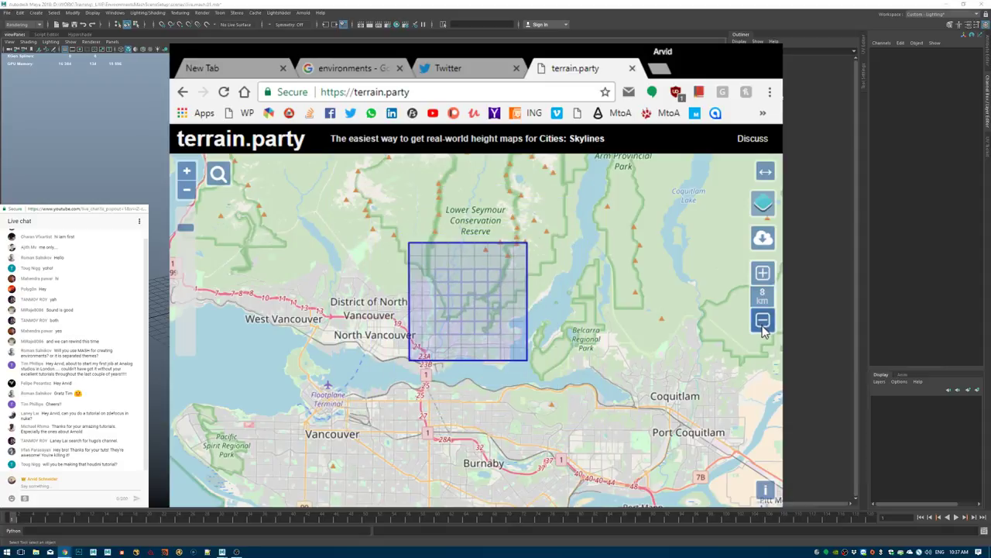
scroll(481, 304, "up", 1)
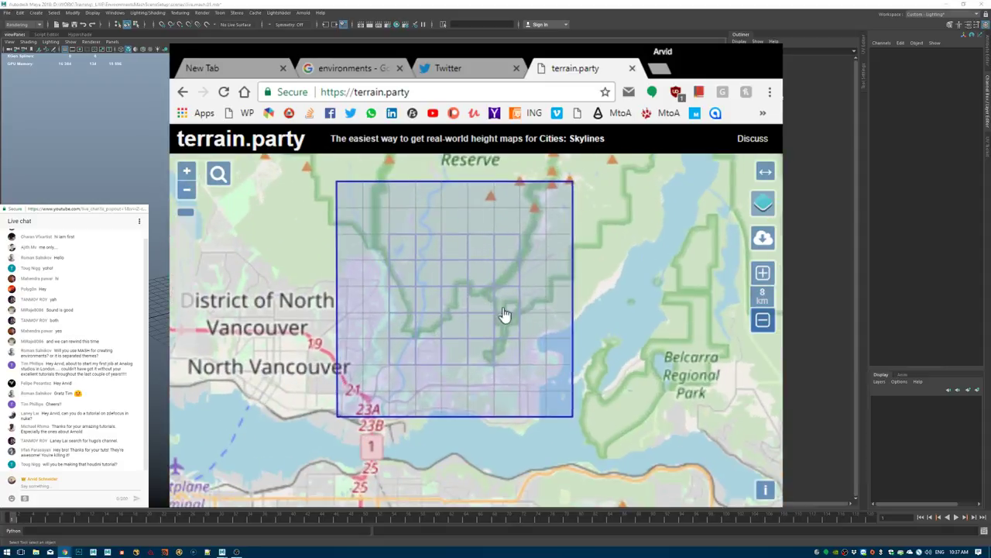
left_click_drag(642, 299, 621, 319)
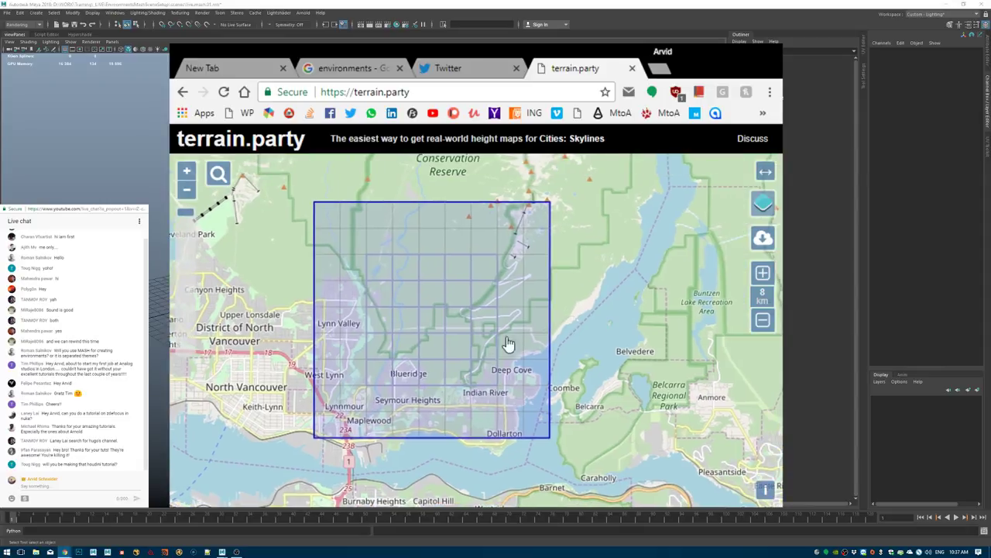
Switch the map view to USGS shaded relief.
mouse_move(775, 199)
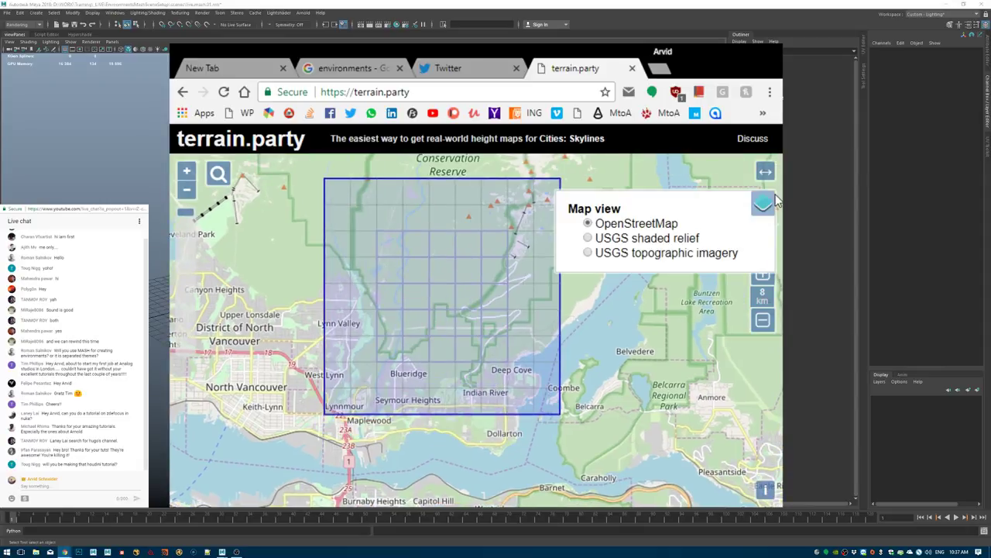
left_click(587, 239)
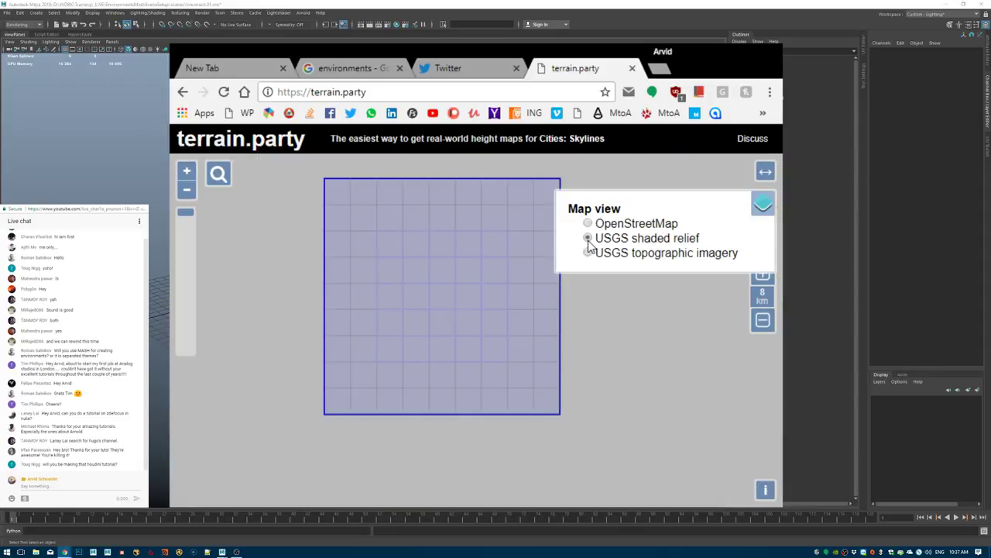
left_click_drag(668, 369, 608, 420)
scroll(604, 395, "down", 1)
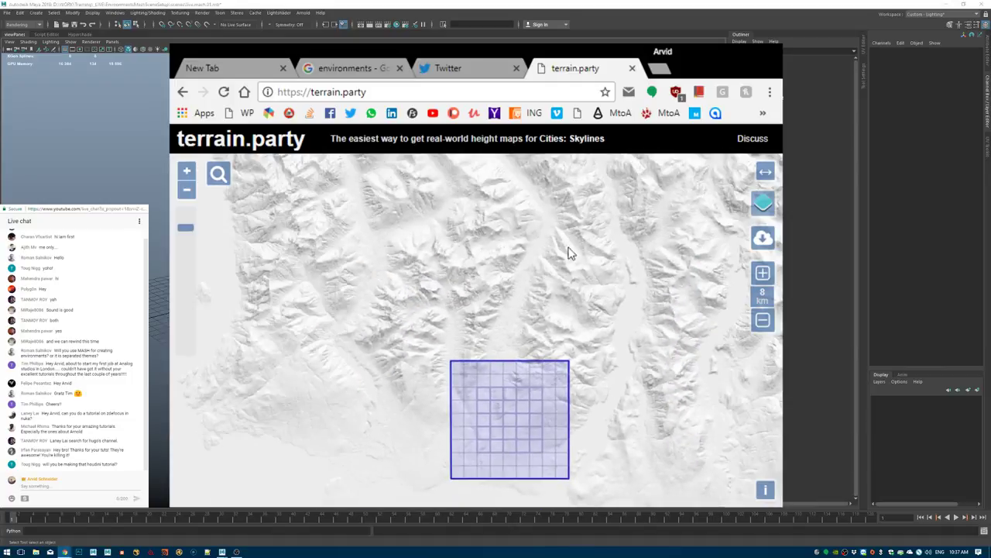
Find a mountainous area in the shaded relief and position the 8 km selection square over its ridge and adjacent valley.
left_click_drag(575, 258, 563, 364)
mouse_move(447, 379)
left_mouse_down()
mouse_move(468, 224)
mouse_move(571, 338)
mouse_move(290, 336)
mouse_move(212, 315)
left_mouse_up()
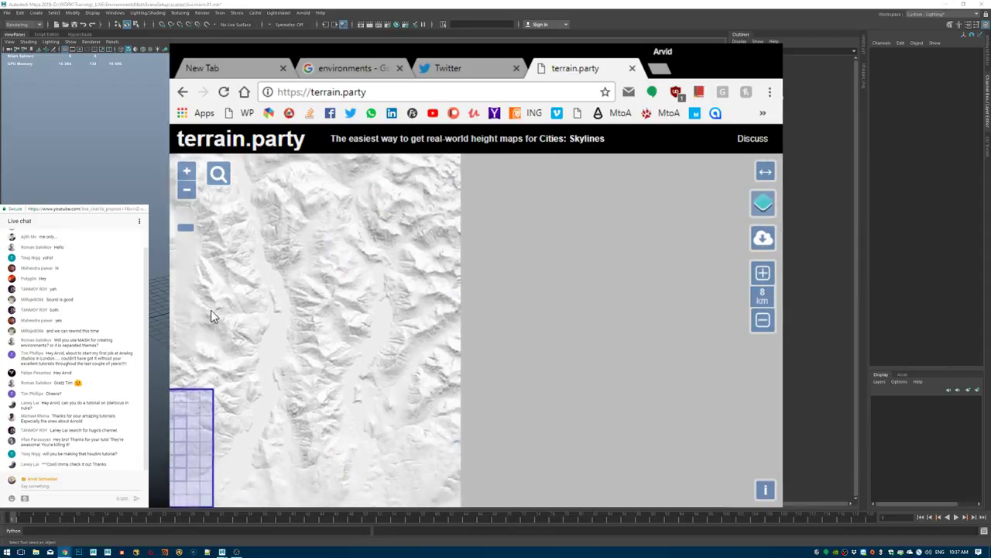
mouse_move(476, 385)
left_mouse_down()
mouse_move(368, 219)
mouse_move(405, 337)
left_mouse_up()
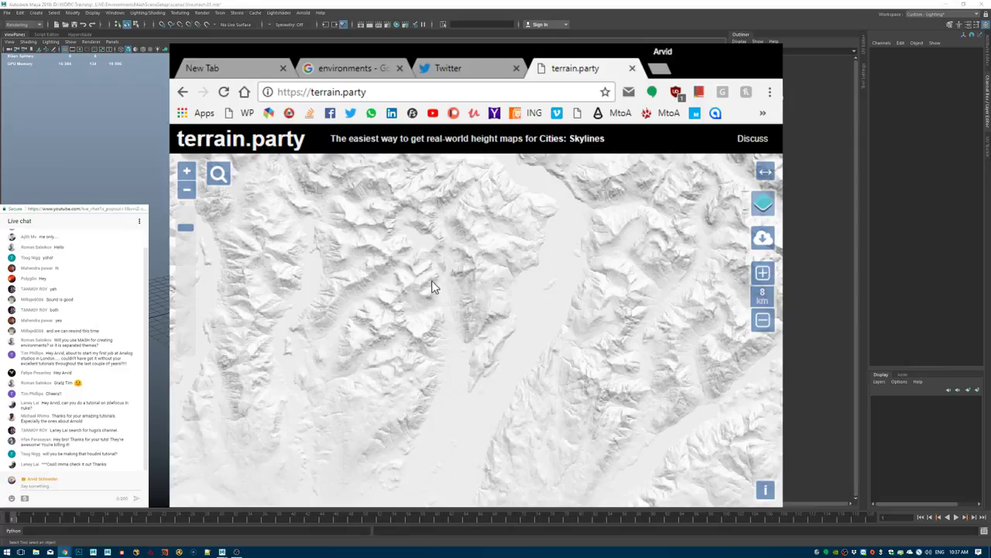
scroll(448, 297, "up", 1)
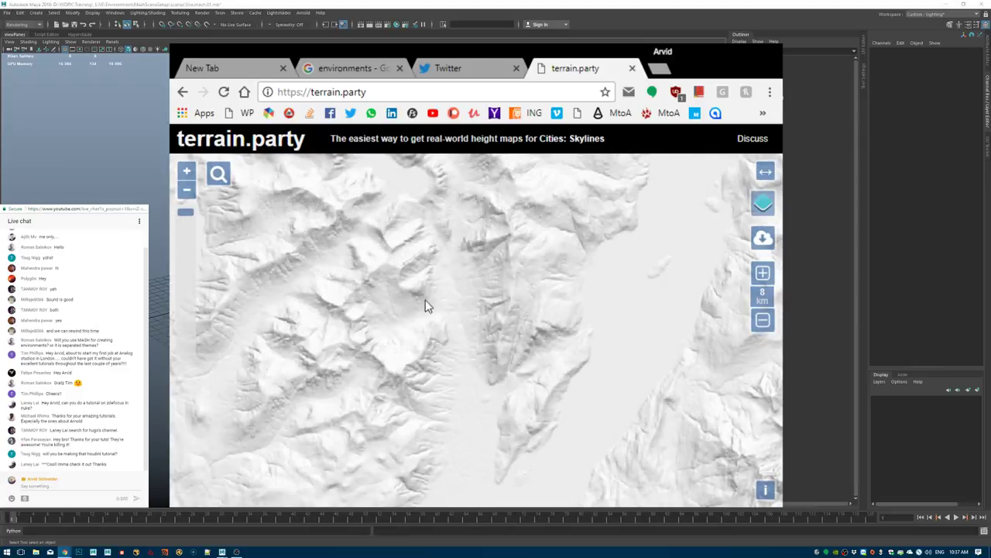
left_click_drag(334, 257, 569, 274)
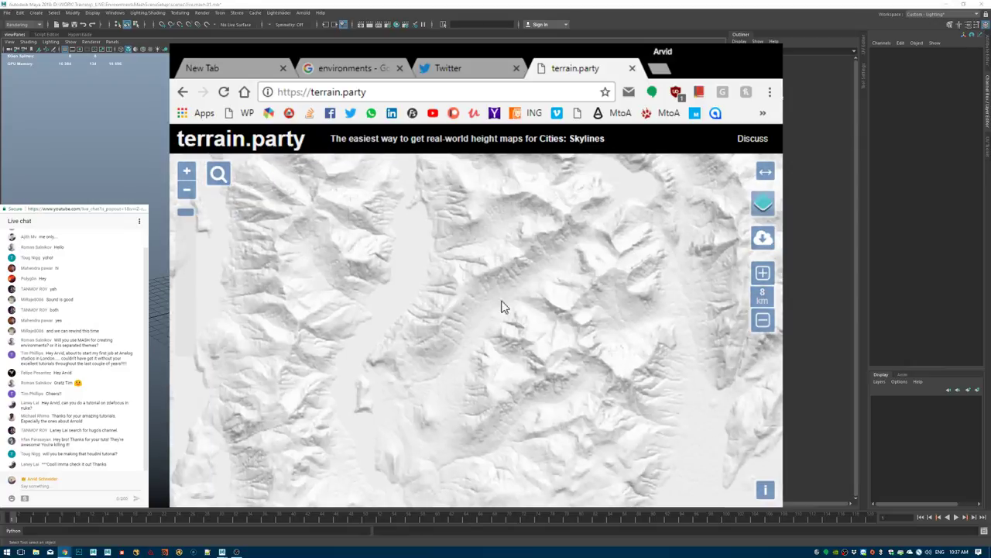
scroll(447, 346, "down", 1)
left_click_drag(323, 365, 564, 376)
scroll(483, 403, "up", 1)
left_click_drag(407, 395, 470, 331)
left_click_drag(430, 267, 710, 315)
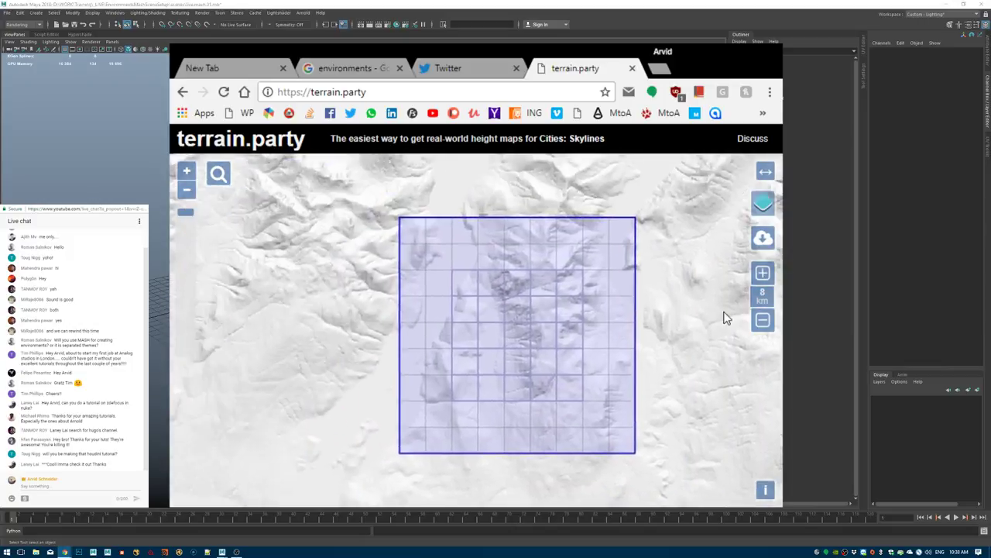
left_click_drag(547, 320, 526, 312)
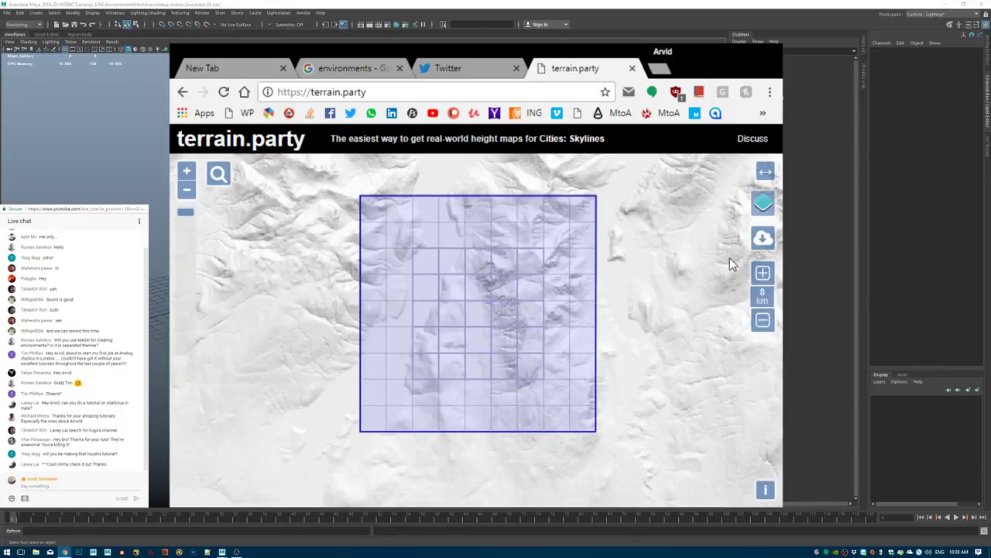
Download the height maps for the selected area under the name northVancouver.
left_click(769, 242)
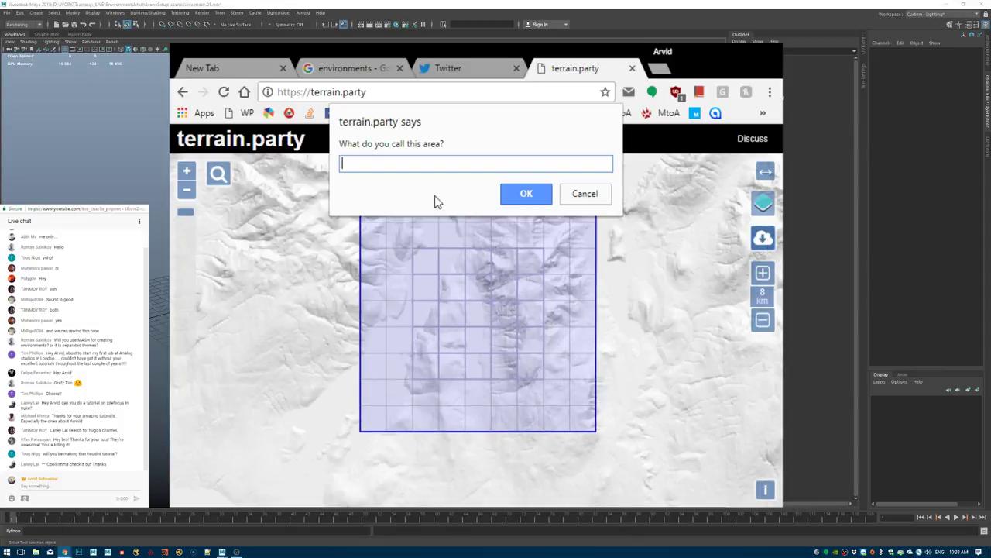
type("north_ame")
key("BackSpace")
key("BackSpace")
key("BackSpace")
key("BackSpace")
type("Vancouver")
left_click(532, 200)
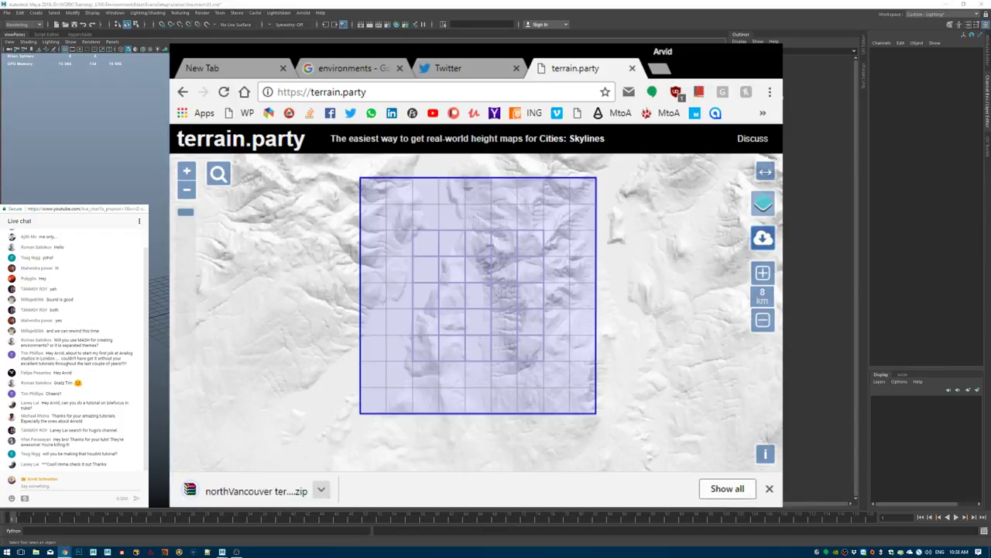
Switch to the File Explorer window of the assets folder and enlarge it so the full file names fit.
left_click_drag(178, 106, 990, 119)
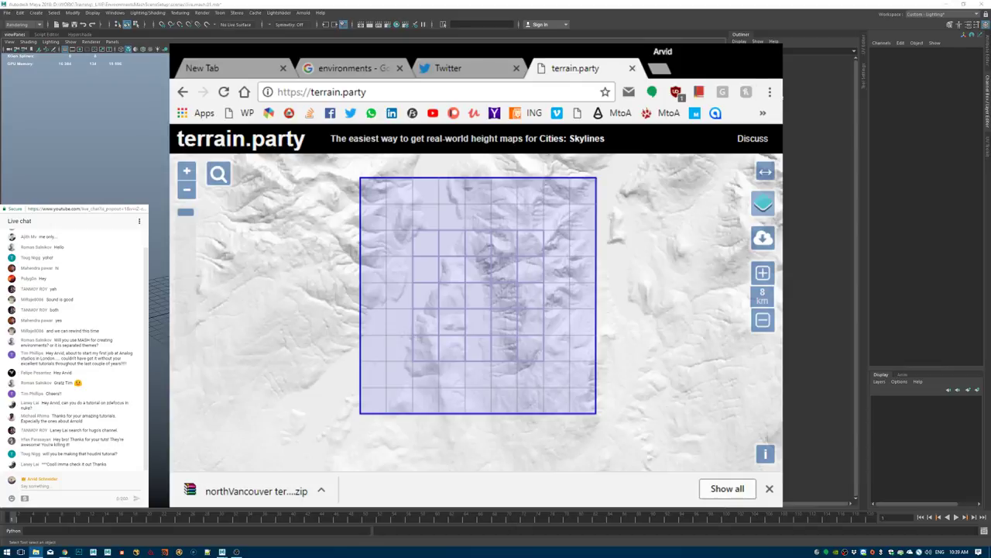
key("alt+Tab")
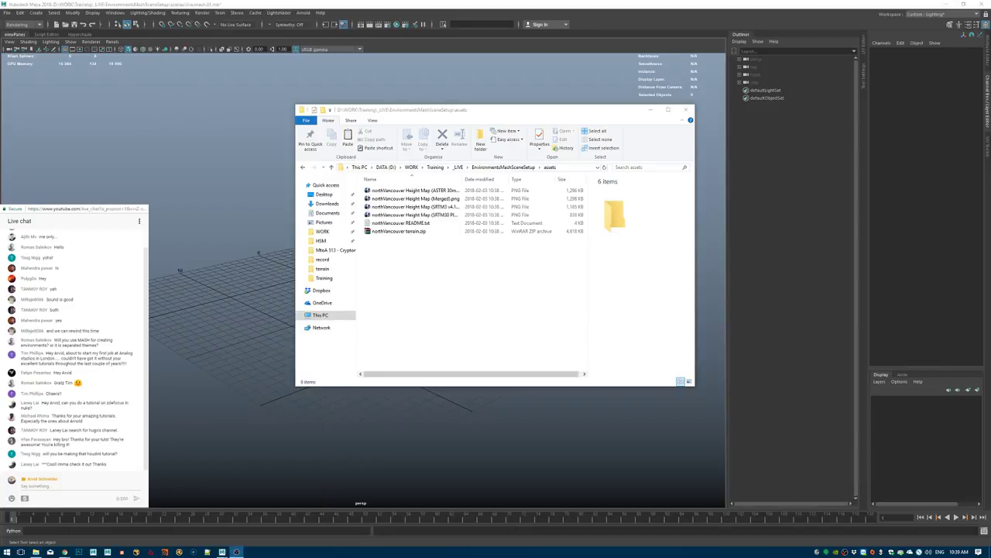
left_click_drag(508, 109, 470, 108)
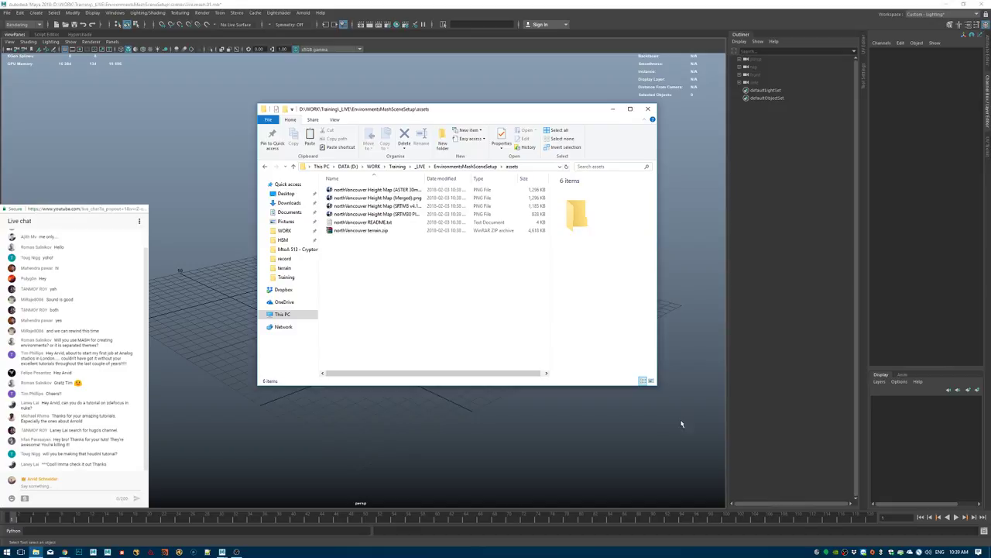
left_click_drag(656, 391, 761, 415)
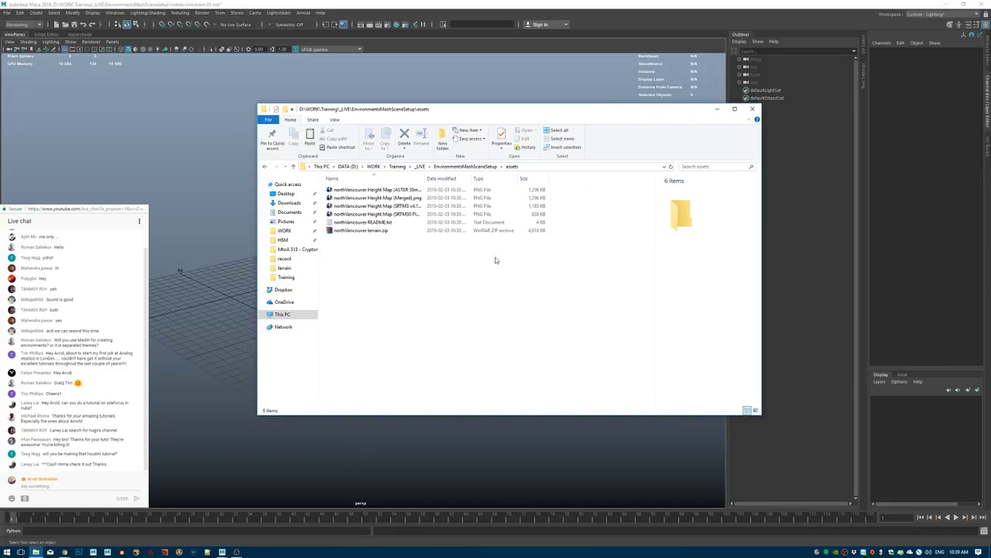
left_click_drag(425, 178, 476, 178)
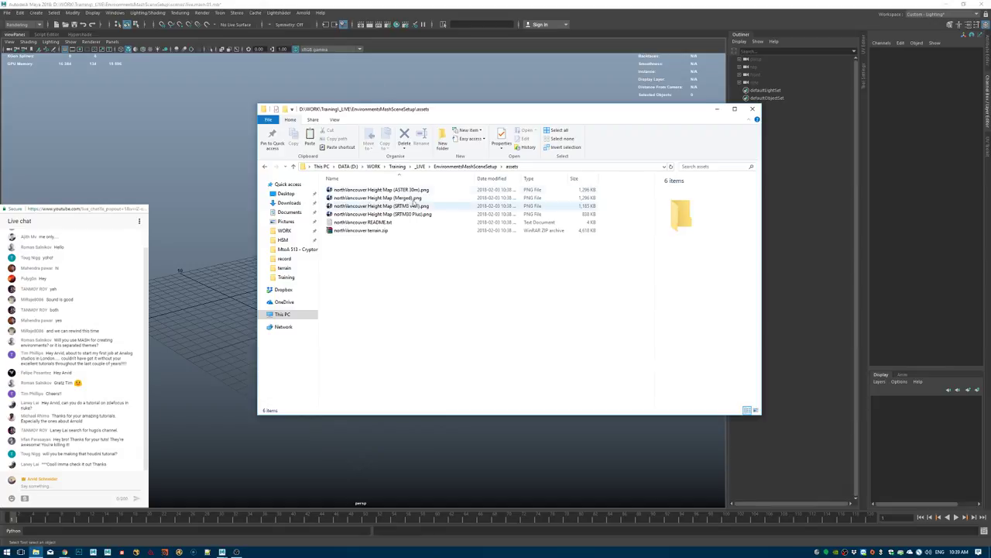
View northVancouver Height Map (Merged).png in an enlarged image viewer window, then close the viewer.
left_click(588, 206)
left_click(412, 198)
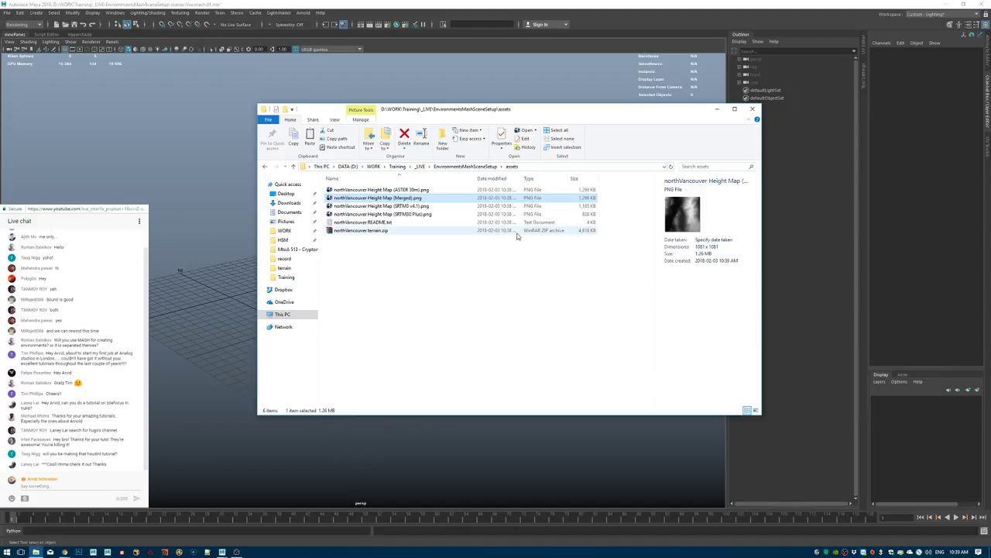
key("Return")
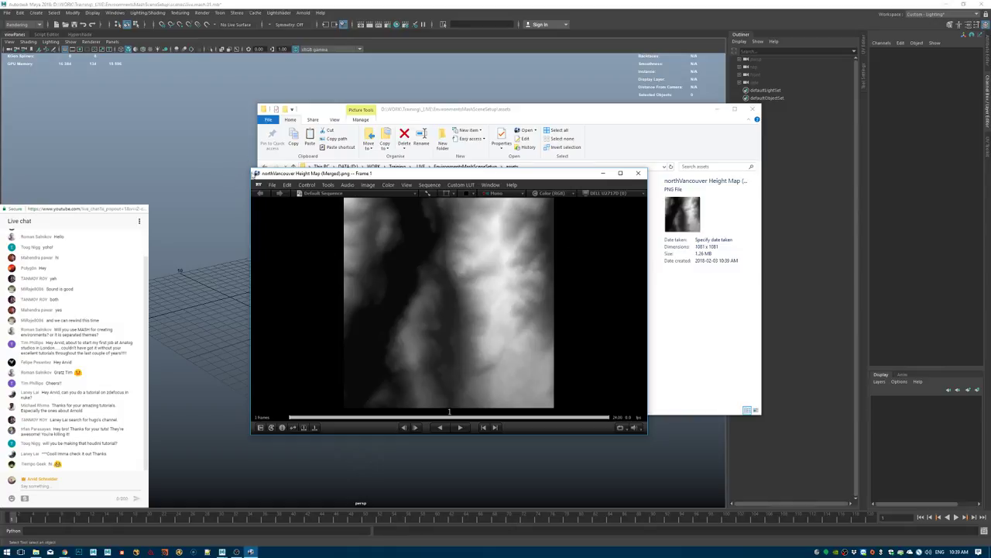
left_click_drag(251, 165, 121, 47)
key("alt+Tab")
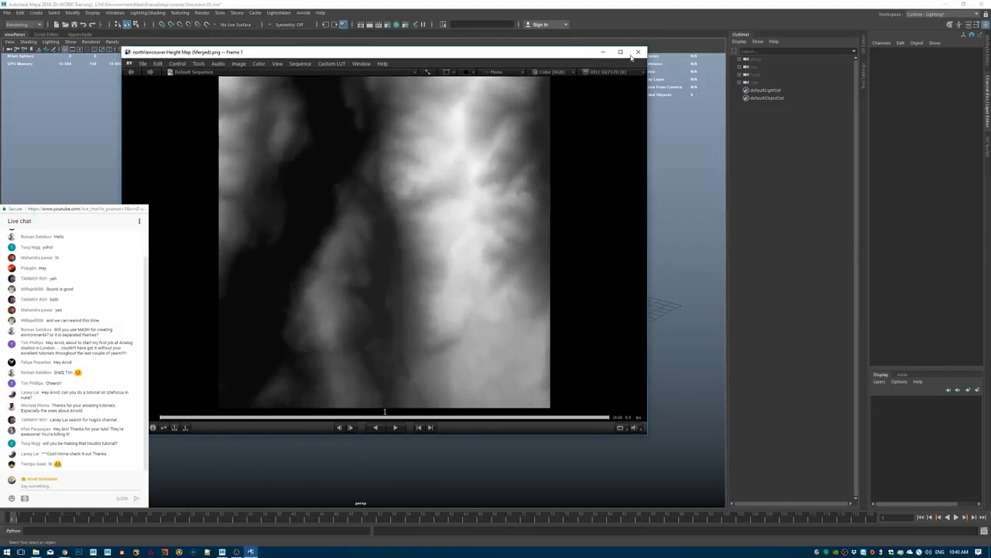
left_click(638, 52)
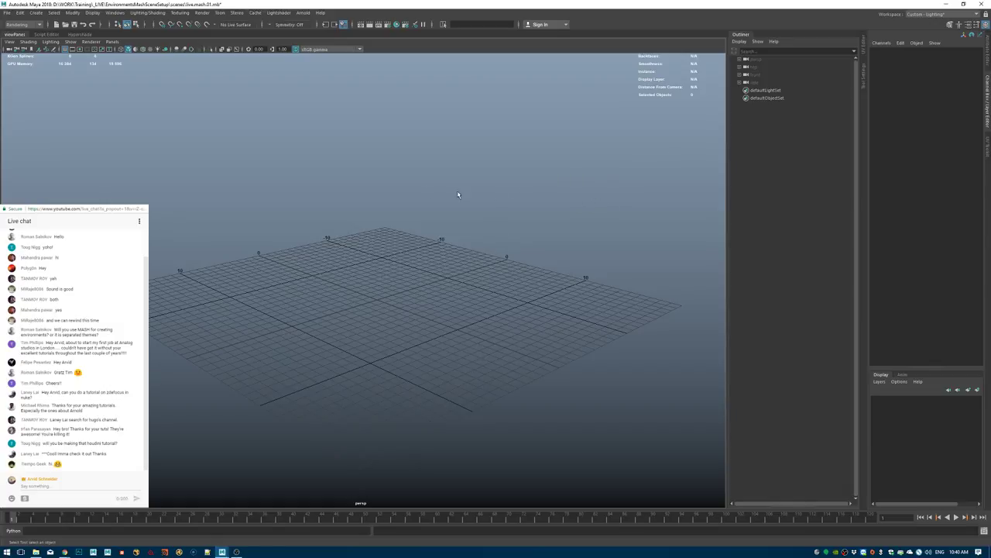
Create a polygon plane at the centre of the Maya scene.
left_click_drag(452, 233, 477, 203, "alt")
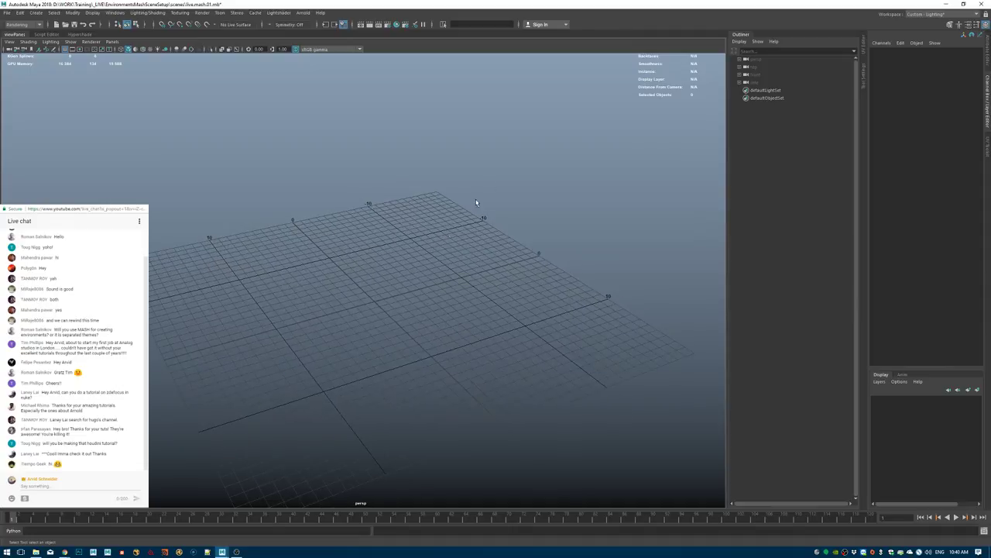
right_click(415, 215, "shift")
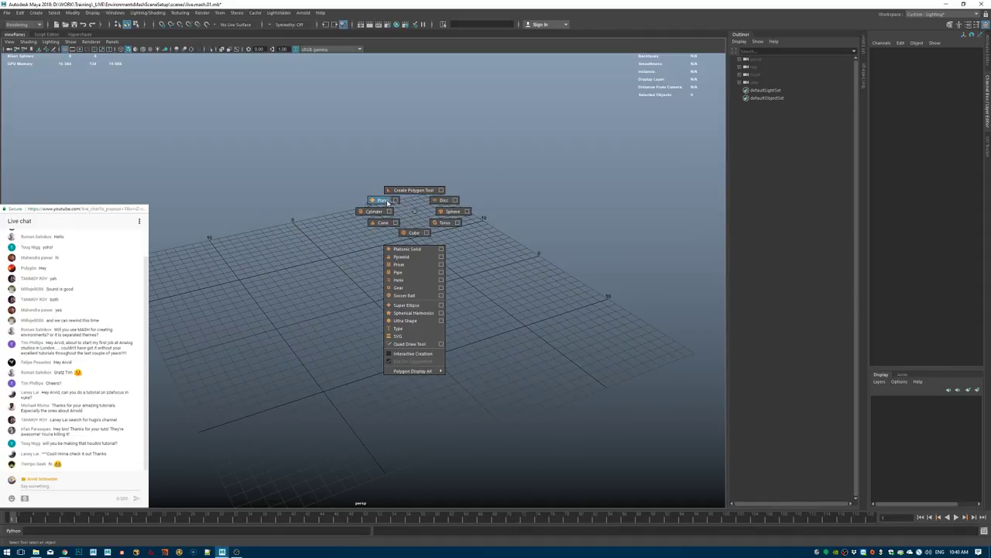
left_click(382, 200)
left_click_drag(363, 326, 364, 365, "alt")
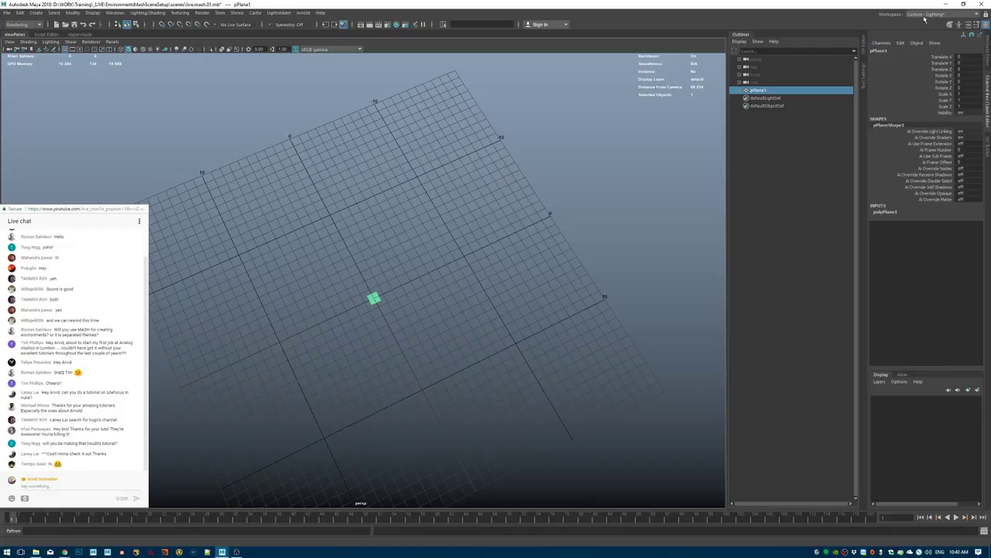
Set the polygon plane's width and height to 800000 each.
left_click(987, 66)
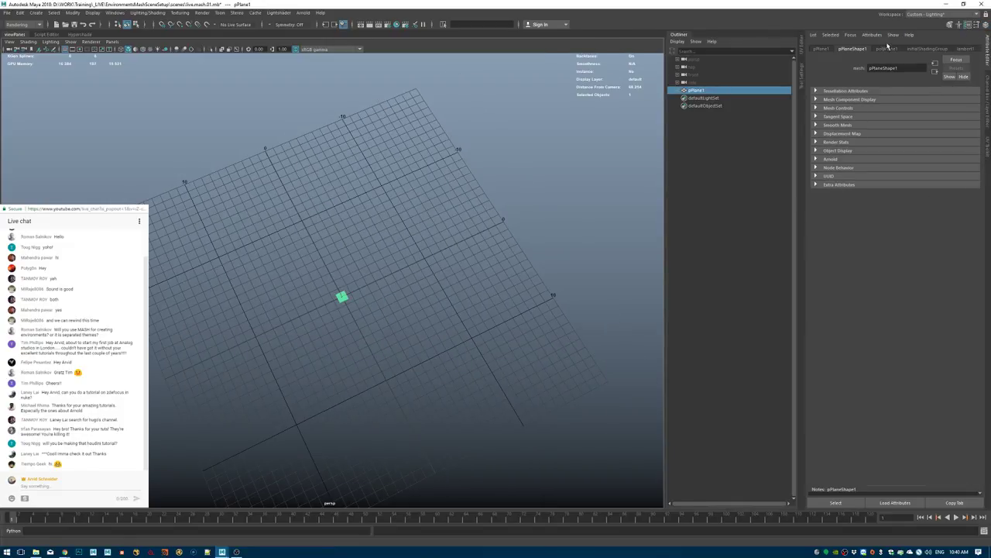
left_click(888, 48)
left_click(877, 100)
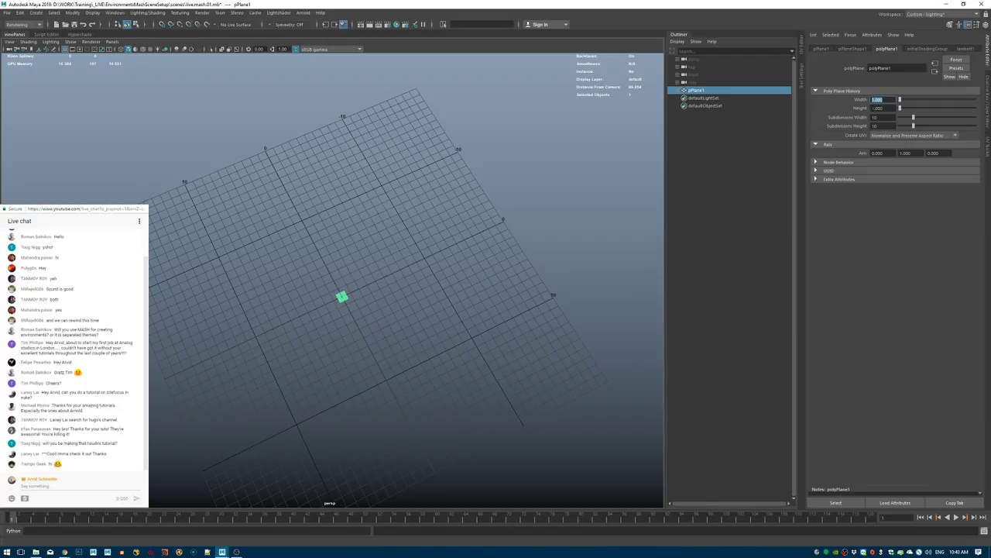
type("1000")
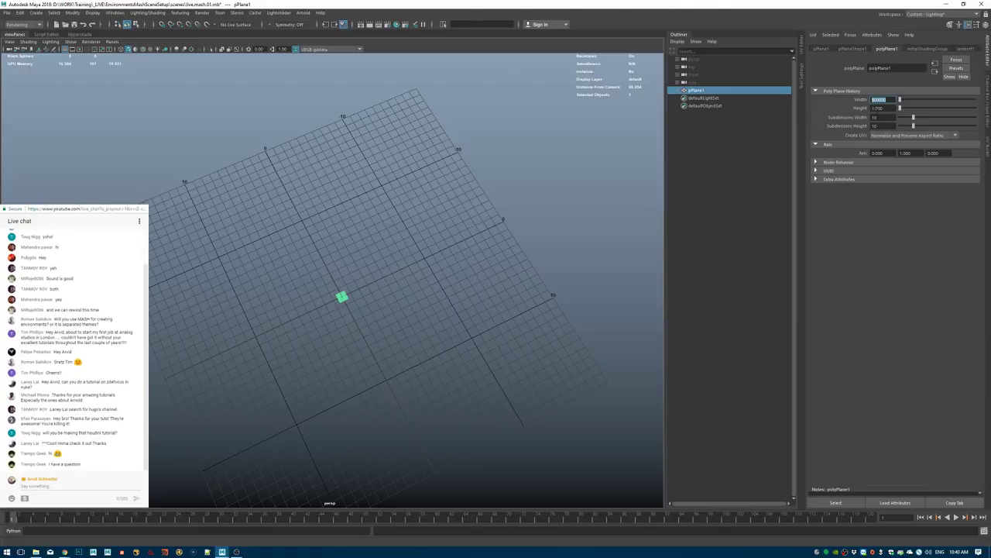
key("Tab")
type("800000")
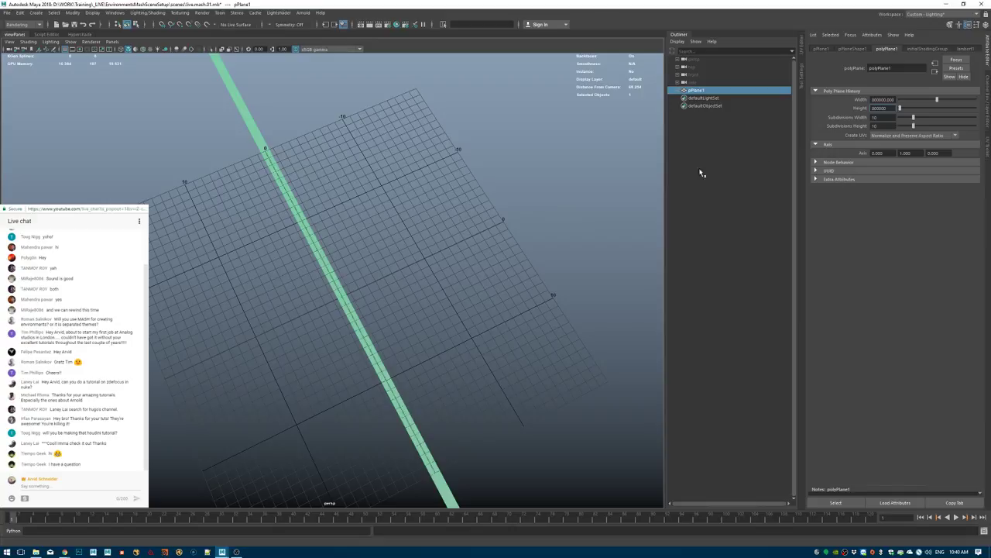
left_click(762, 152)
Set the persp camera's near clip plane to 10 and raise its far clip plane enough to display the huge plane.
right_click_drag(325, 232, 170, 256, "alt")
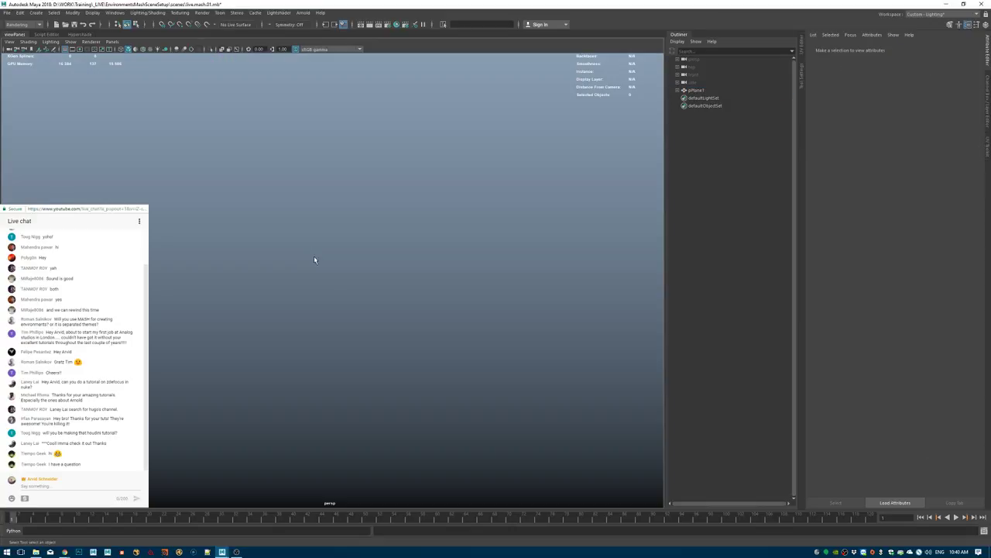
left_click(9, 49)
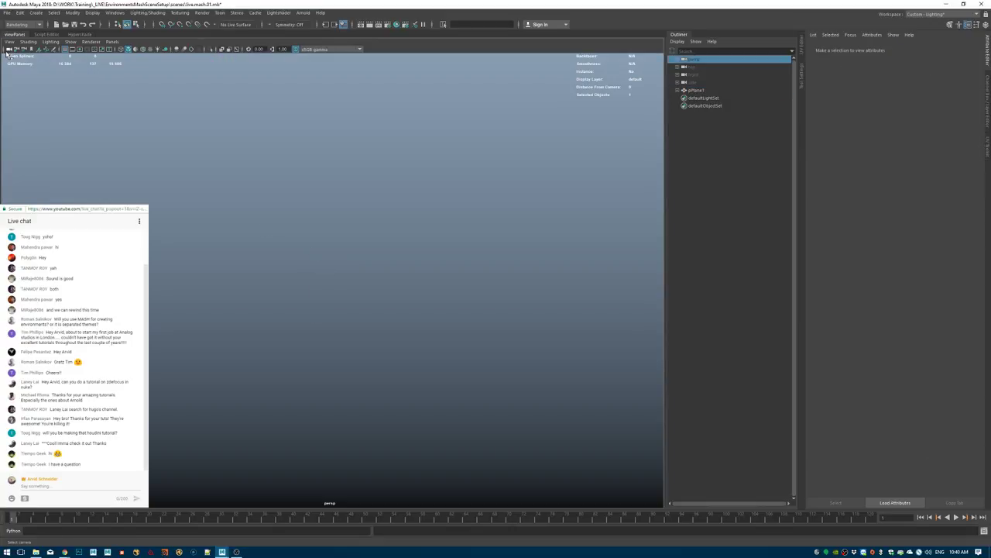
double_click(879, 170)
type("10")
key("Tab")
key("Left")
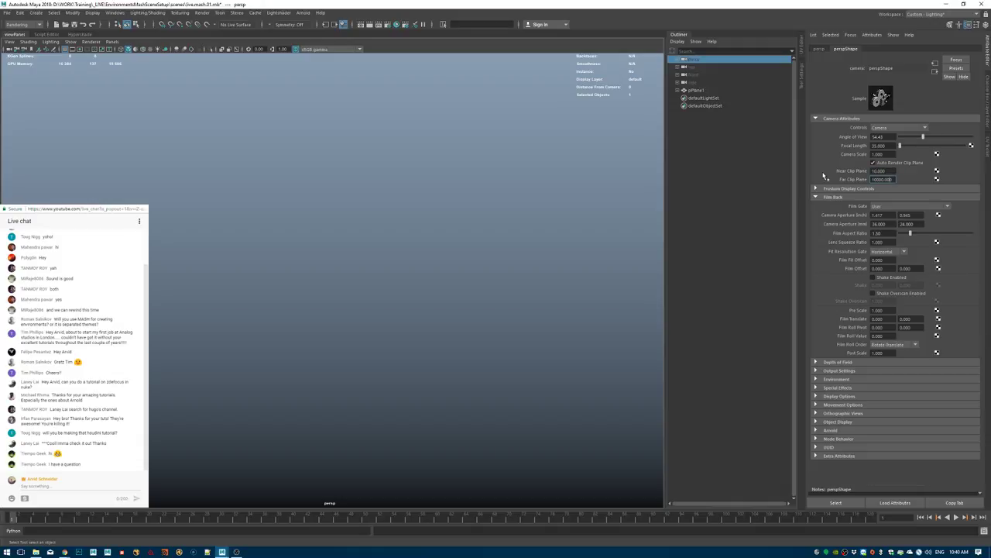
key("Return")
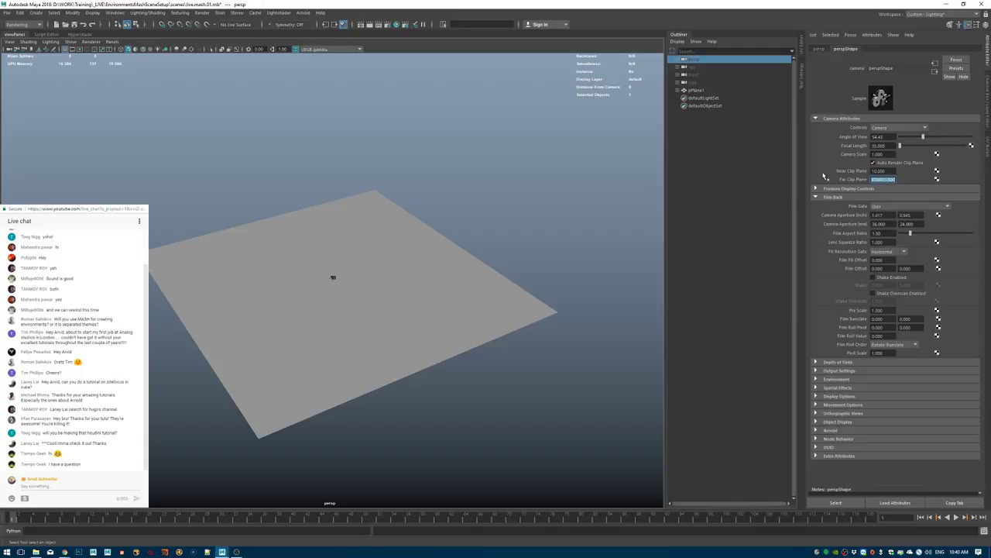
Set the polygon plane's width and height subdivisions to 500 each.
right_click_drag(354, 295, 569, 175, "alt")
left_click_drag(569, 175, 477, 281, "alt")
left_click(477, 282)
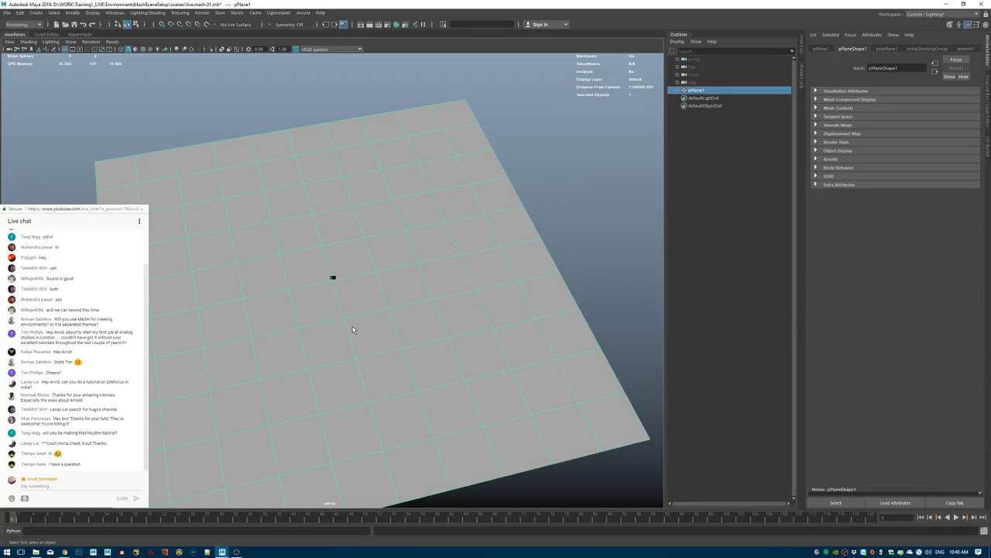
left_click_drag(354, 302, 338, 309, "alt")
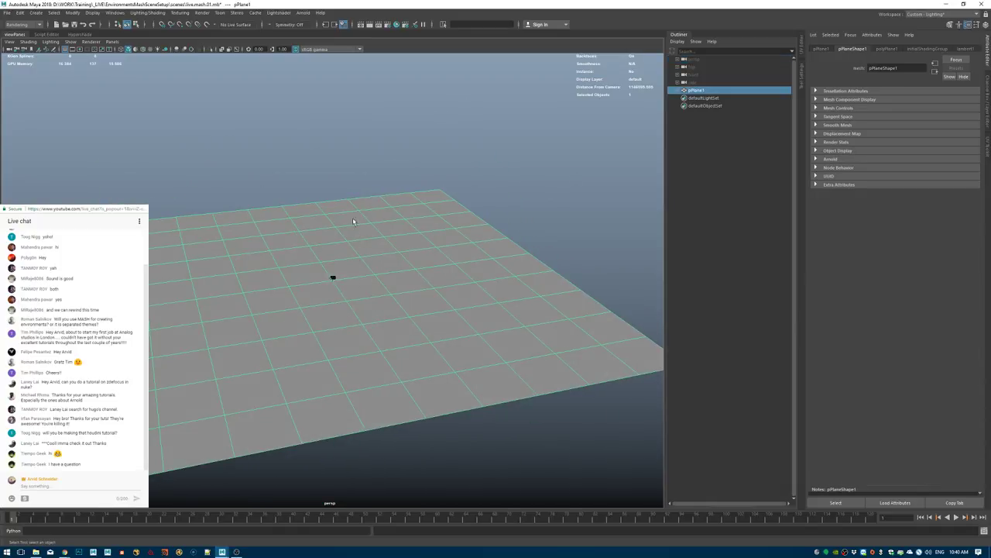
right_click_drag(363, 281, 348, 319, "alt")
middle_click_drag(348, 319, 385, 285, "alt")
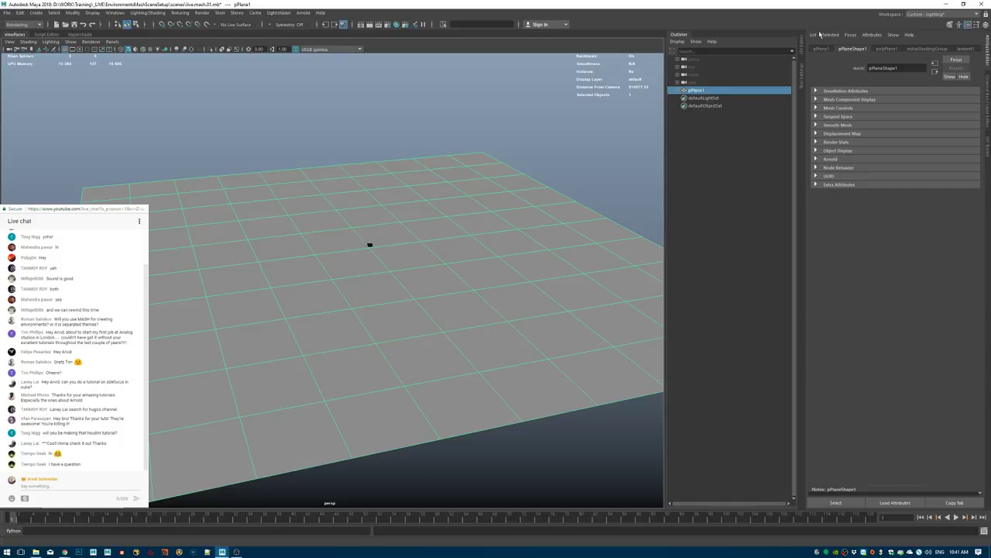
left_click(888, 48)
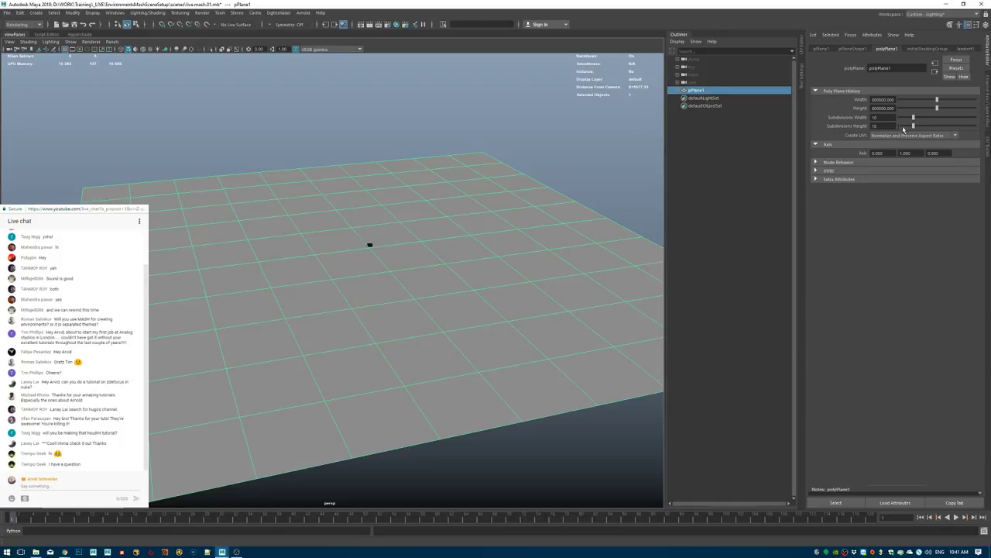
left_click_drag(885, 117, 819, 120)
type("500")
key("Tab")
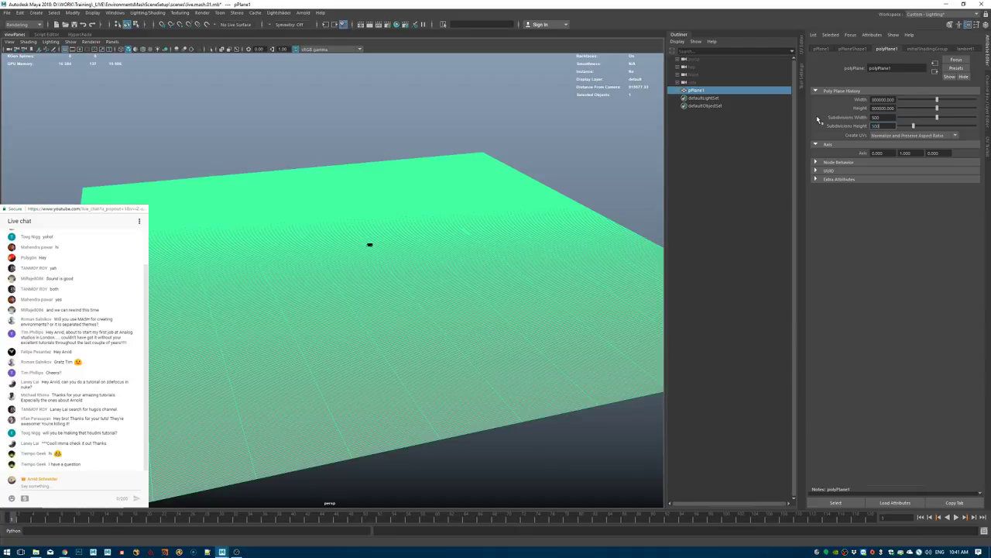
type("500")
key("Return")
Rename the polygon plane as terrain.
left_click(452, 283)
left_click_drag(570, 184, 408, 385, "alt")
left_click_drag(429, 175, 369, 287, "alt")
left_click_drag(503, 286, 439, 283, "alt")
left_click_drag(455, 210, 413, 246, "alt")
double_click(702, 92)
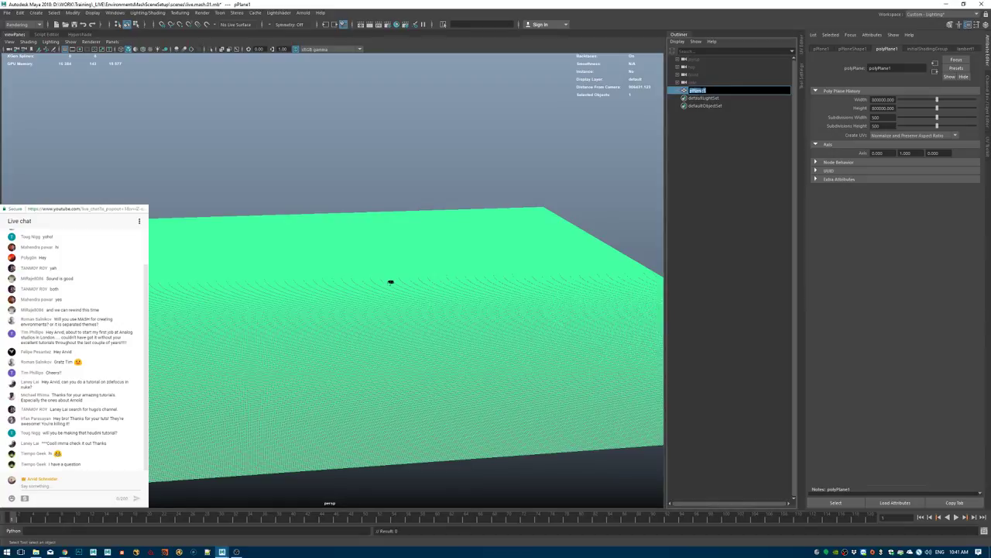
type("terrain")
key("Return")
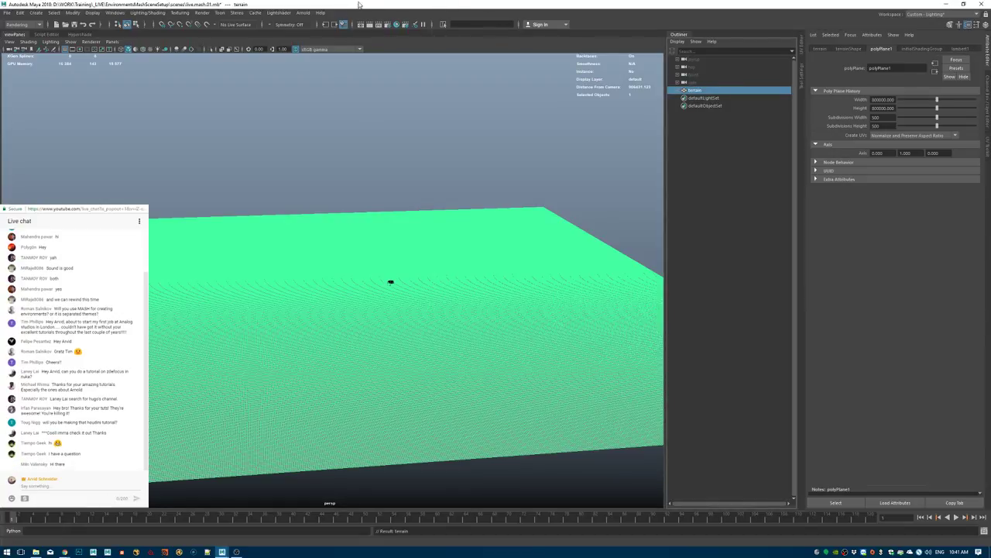
Apply a Texture deformer to the terrain and connect a new File node to the deformer's texture.
key("space")
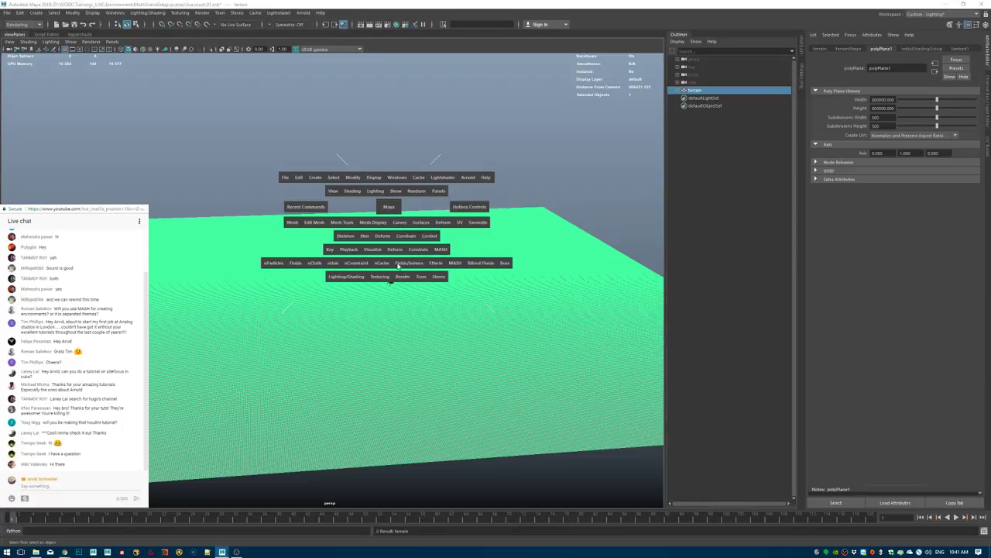
left_click(395, 250)
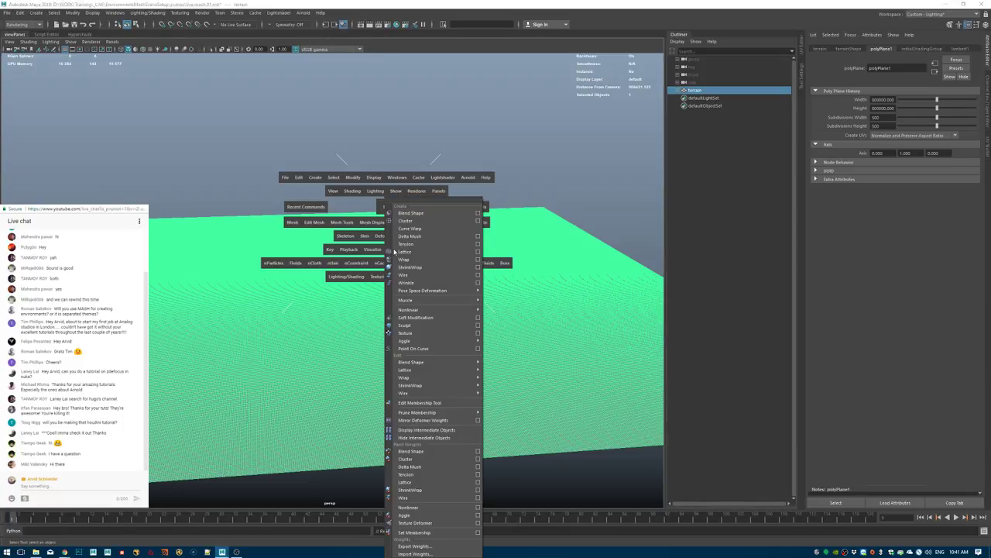
left_click(422, 333)
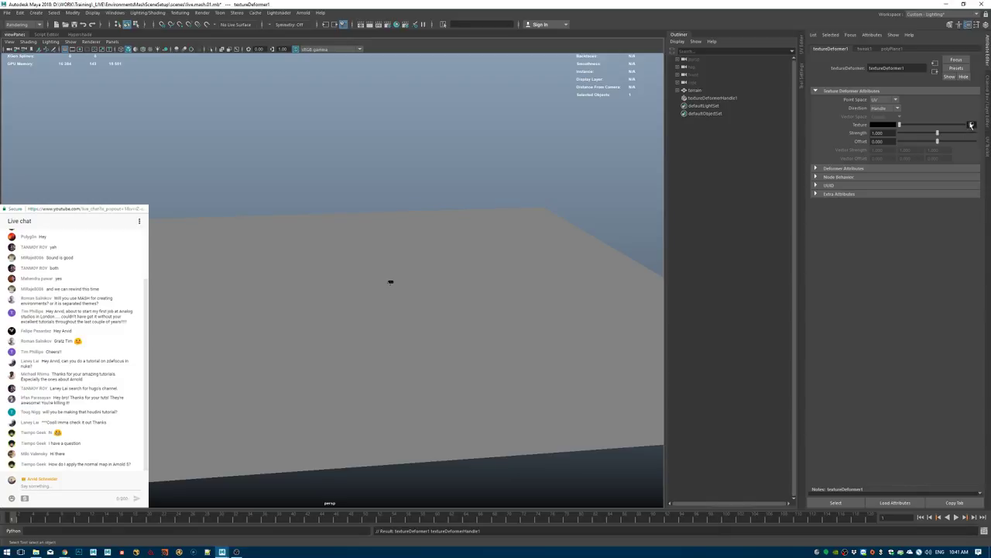
left_click(971, 125)
left_click(407, 253)
Load northVancouver Height Map (Merged).png from the project's assets folder as the File node's image.
left_click(973, 155)
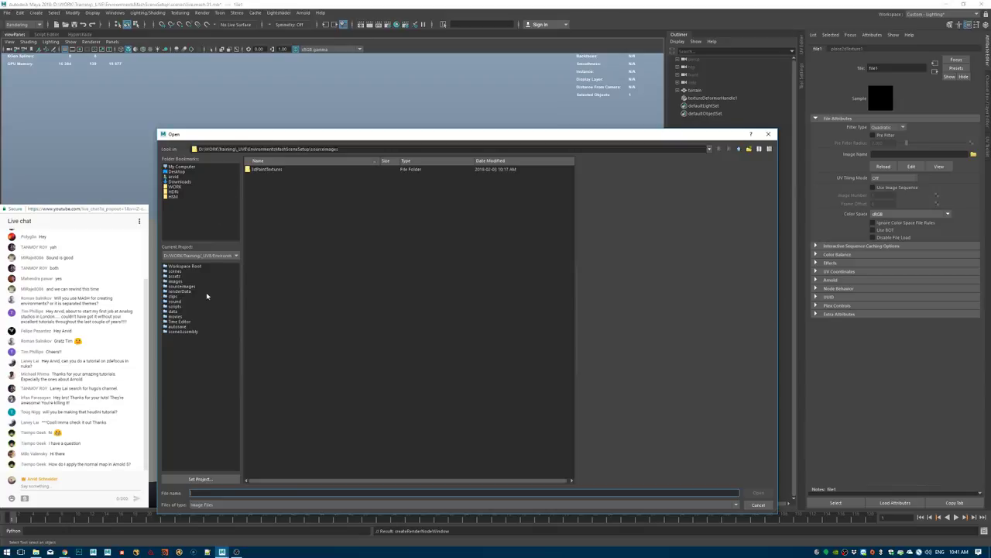
left_click(185, 287)
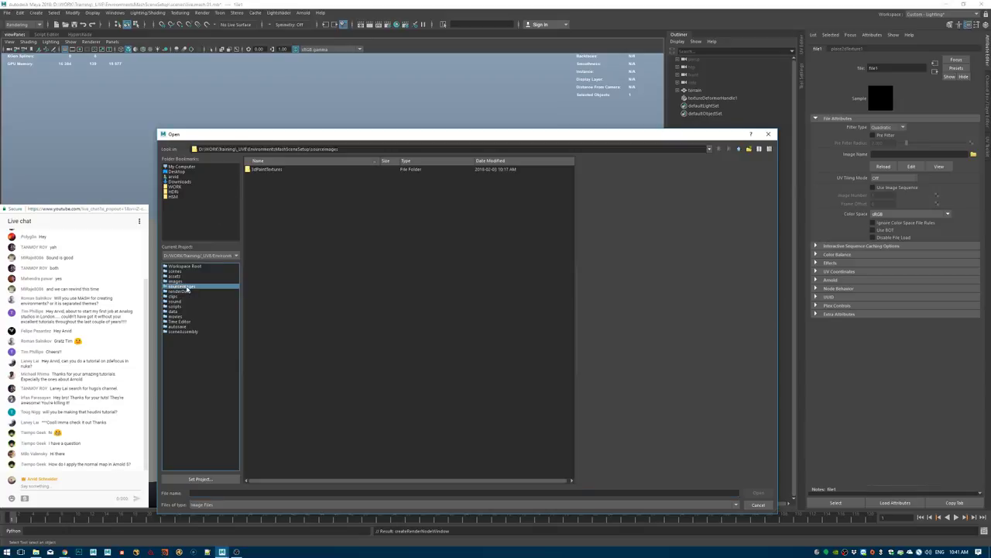
left_click(175, 277)
left_click(325, 175)
key("Up")
key("Down")
key("Down")
key("Up")
key("Down")
key("Up")
key("Down")
key("Up")
key("Down")
key("Down")
key("Up")
key("Up")
key("Down")
key("Up")
key("Down")
key("Up")
key("Up")
key("Down")
left_click(758, 493)
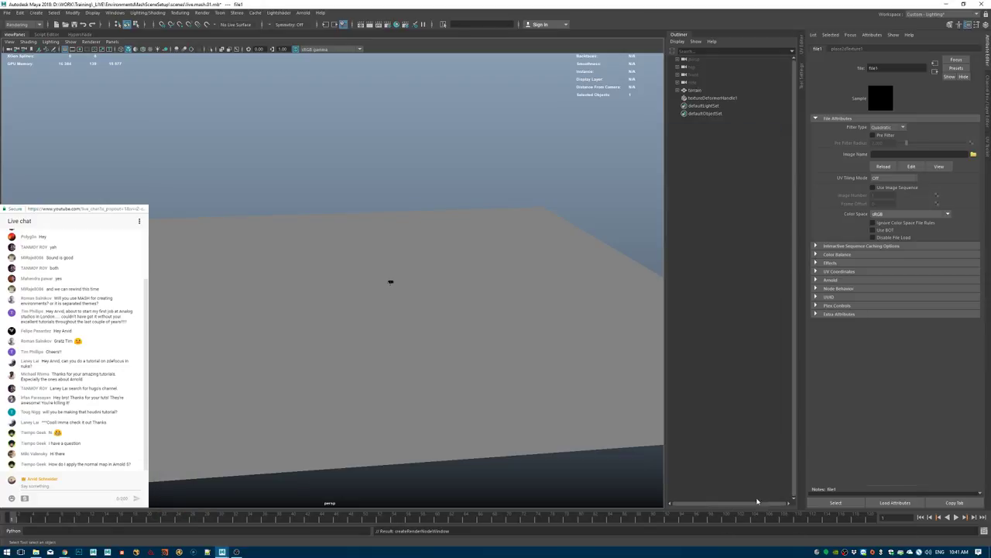
Raise the strength of the terrain's Texture deformer in tenfold increments, from 100 up to 100000.
left_click_drag(502, 231, 451, 243, "alt")
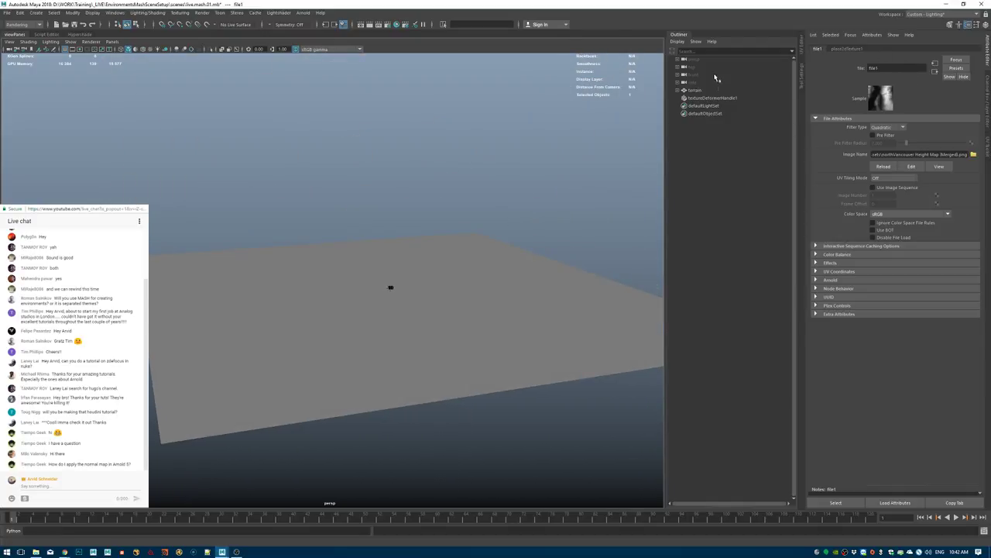
left_click(712, 98)
left_click(887, 48)
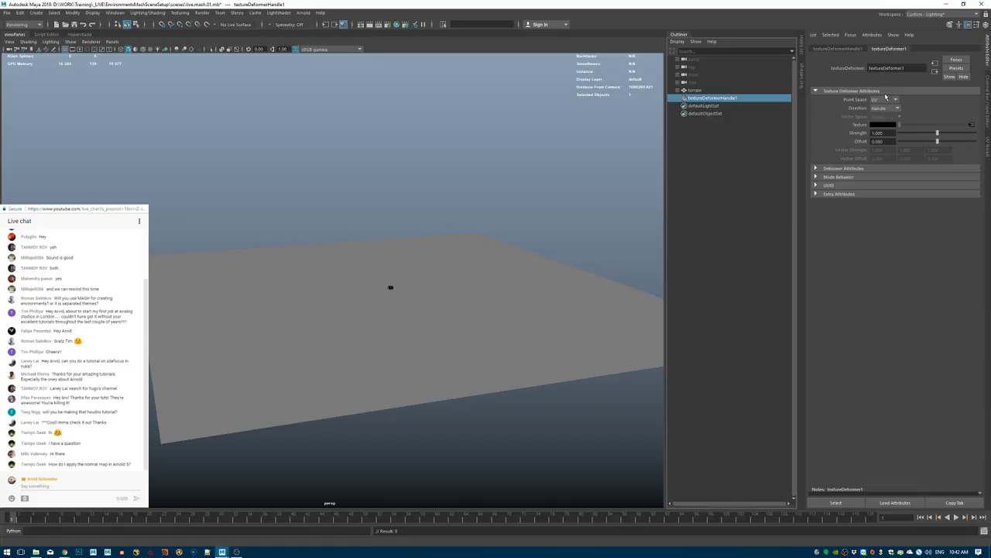
left_click(879, 133)
type("100")
key("Return")
left_click(873, 134)
type("0")
key("Return")
left_click_drag(348, 327, 304, 395, "alt")
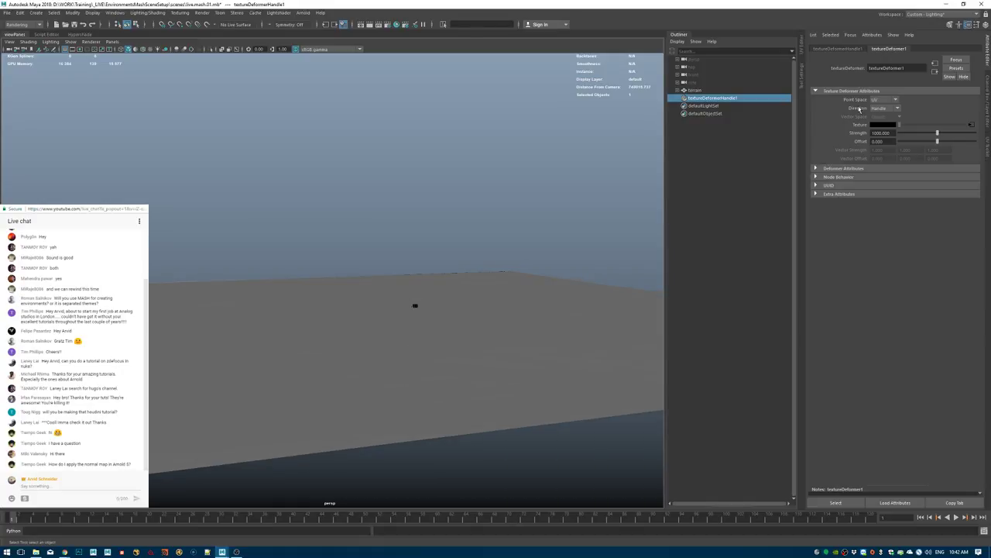
left_click(880, 134)
type("0")
key("Return")
mouse_move(524, 264)
left_mouse_down("alt")
mouse_move(511, 349)
mouse_move(495, 281)
mouse_move(513, 280)
left_mouse_up("alt")
left_click(872, 133)
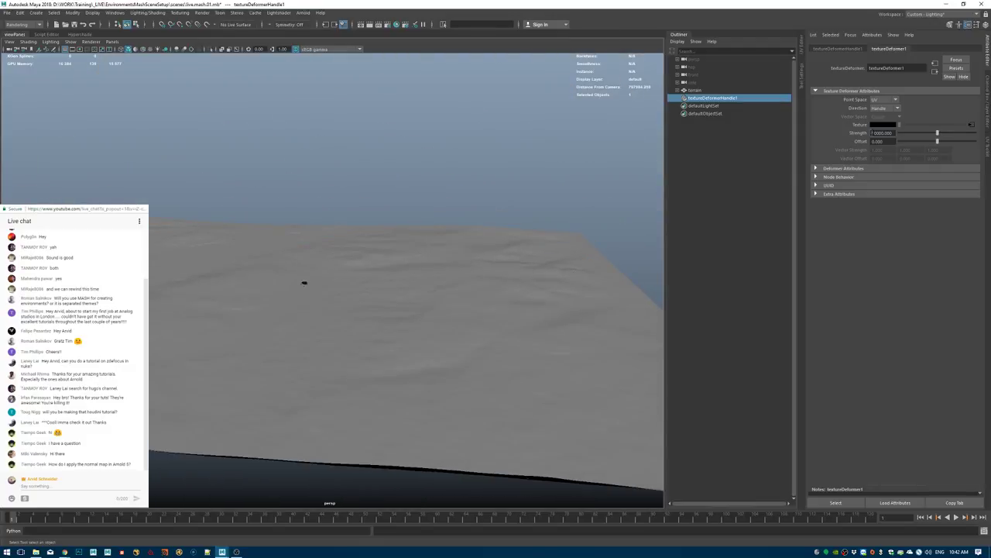
type("0")
key("Return")
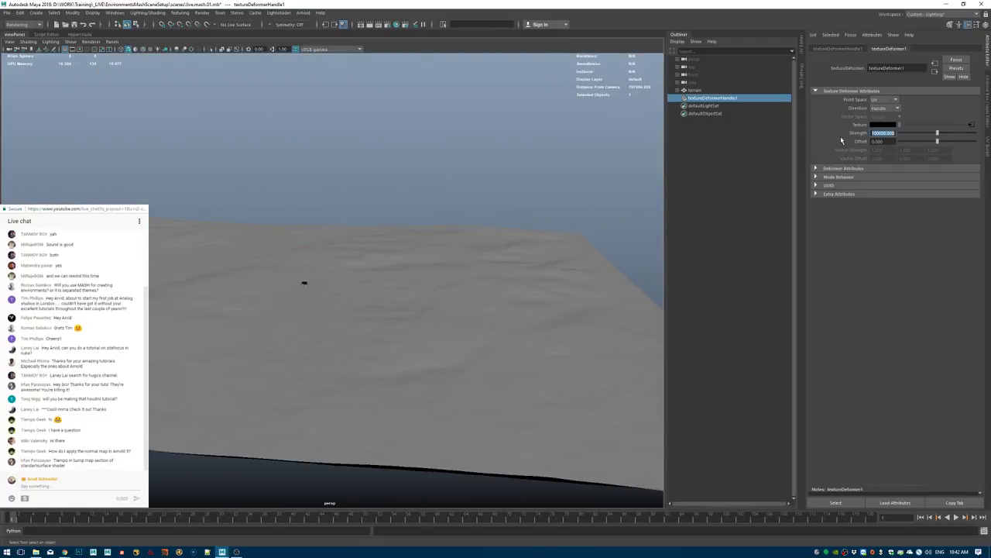
Inspect the displaced mountains and set the Texture deformer's strength to 130000.
left_click_drag(402, 233, 290, 335, "alt")
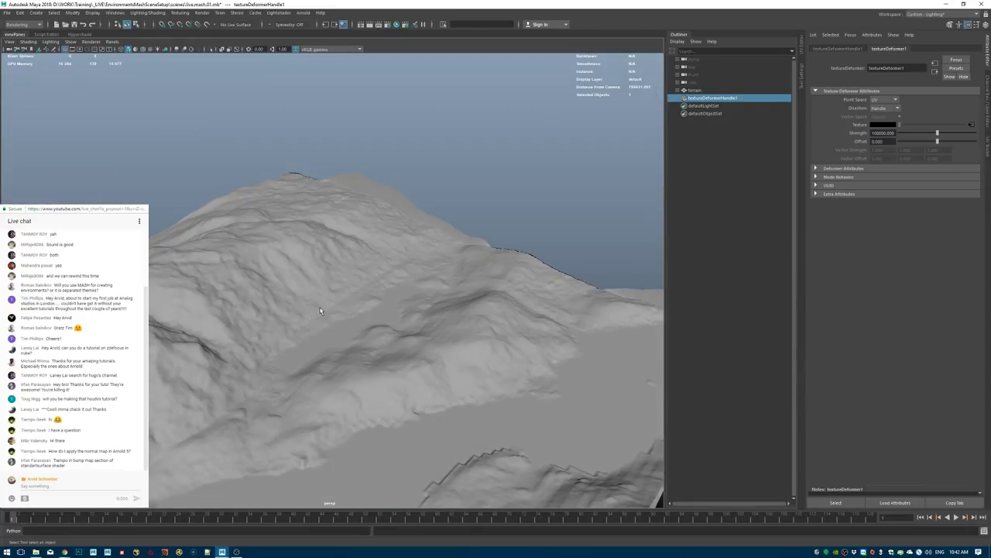
left_click_drag(299, 316, 326, 275, "alt")
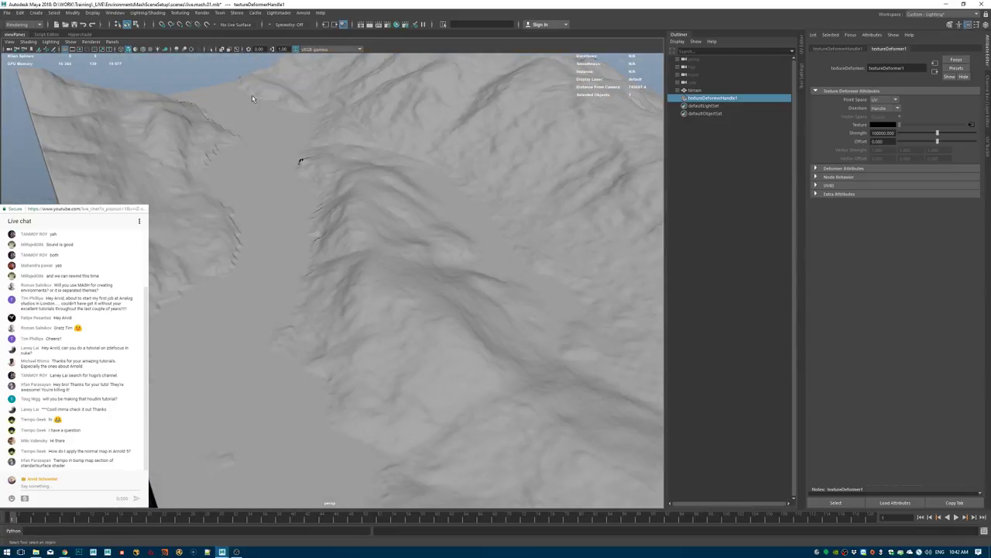
left_click_drag(272, 312, 256, 363, "alt")
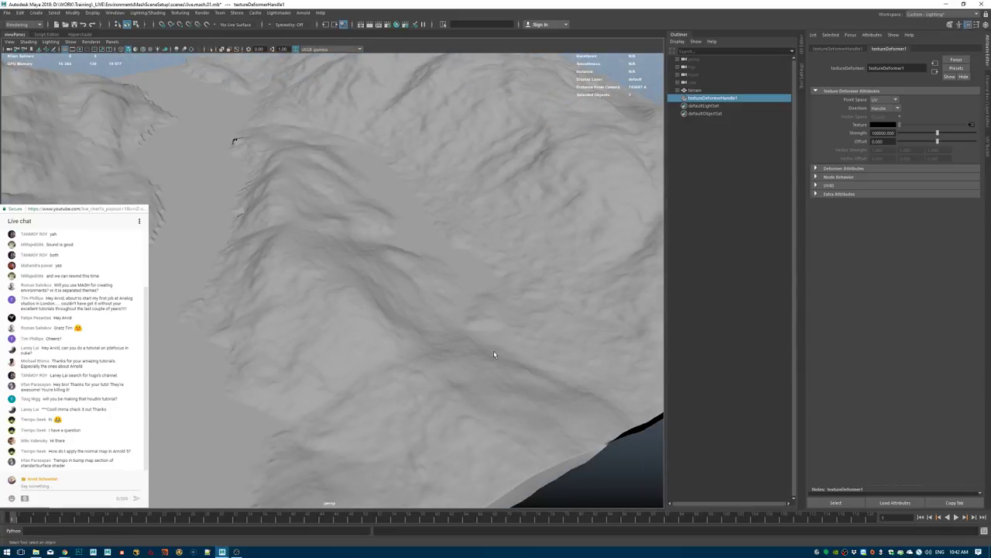
left_click_drag(412, 195, 314, 289, "alt")
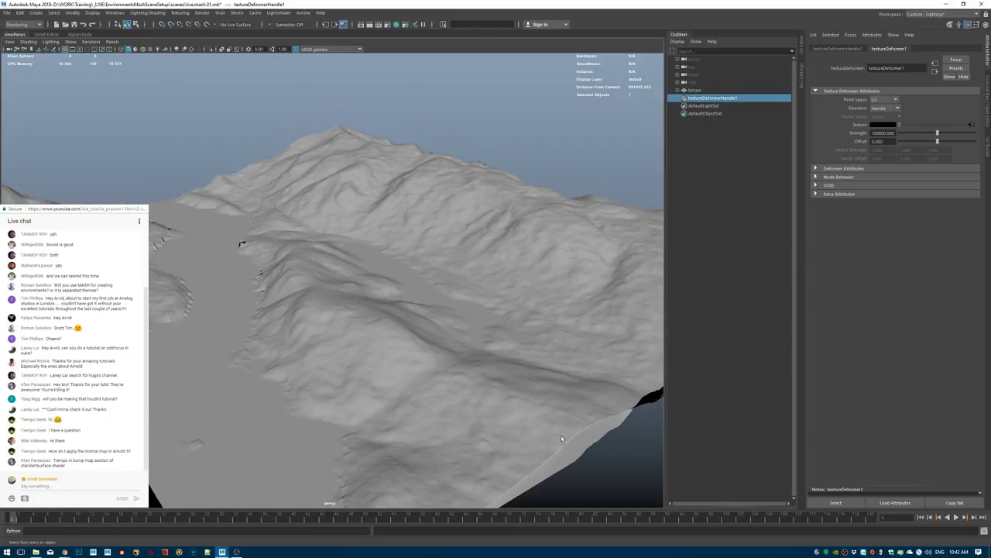
left_click_drag(272, 325, 359, 330, "alt")
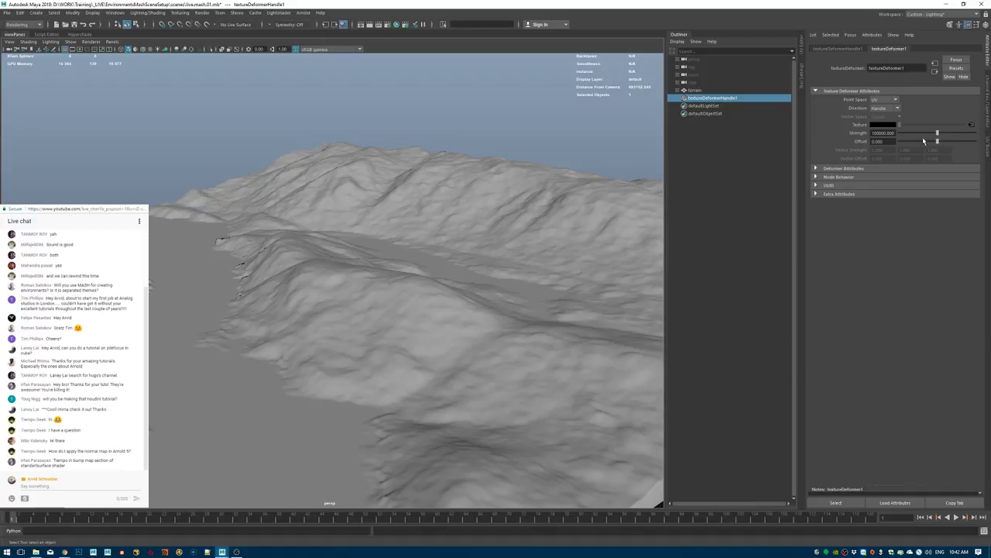
left_click(877, 133)
type("3")
key("Return")
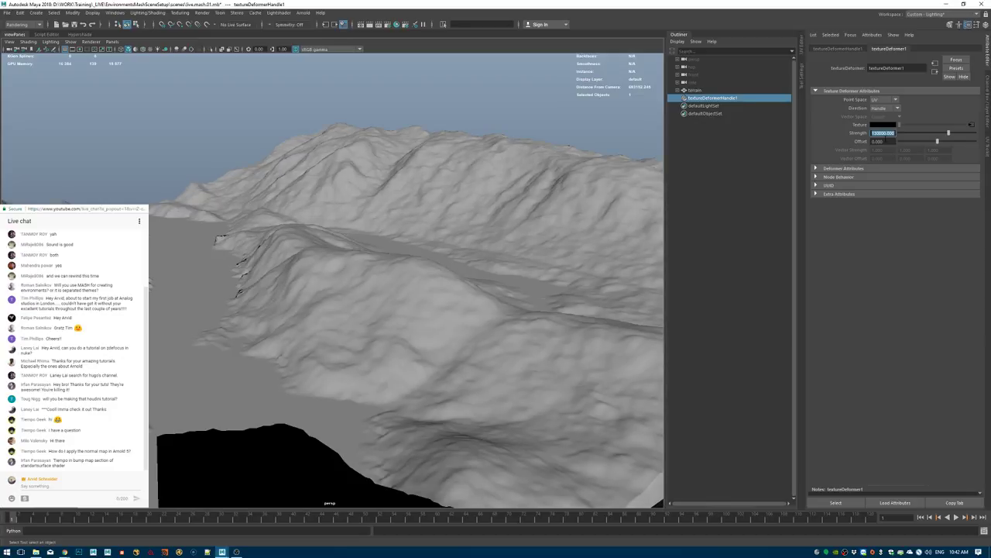
right_click_drag(335, 249, 309, 305, "alt")
left_click_drag(309, 305, 367, 293, "alt")
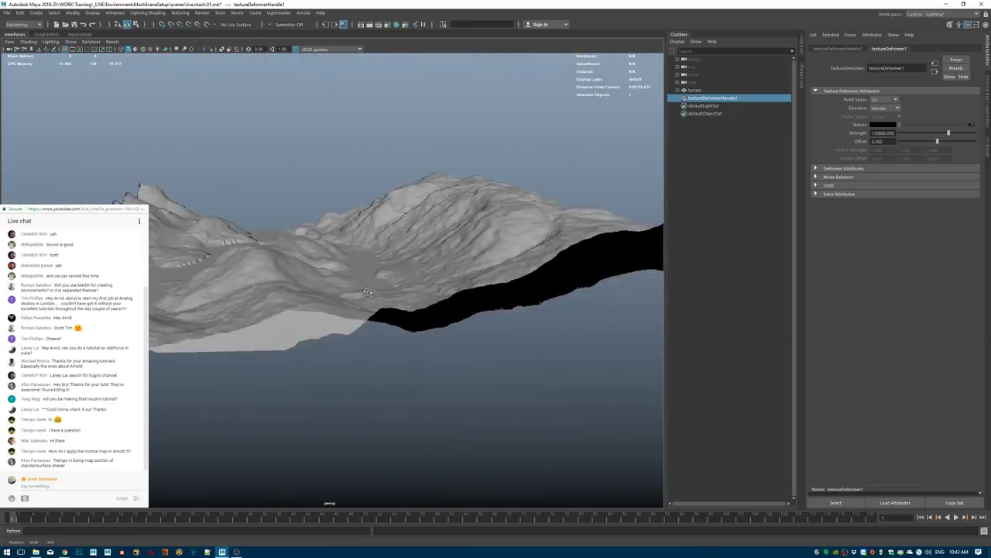
right_click_drag(341, 293, 368, 299, "alt")
left_click_drag(369, 298, 379, 309, "alt")
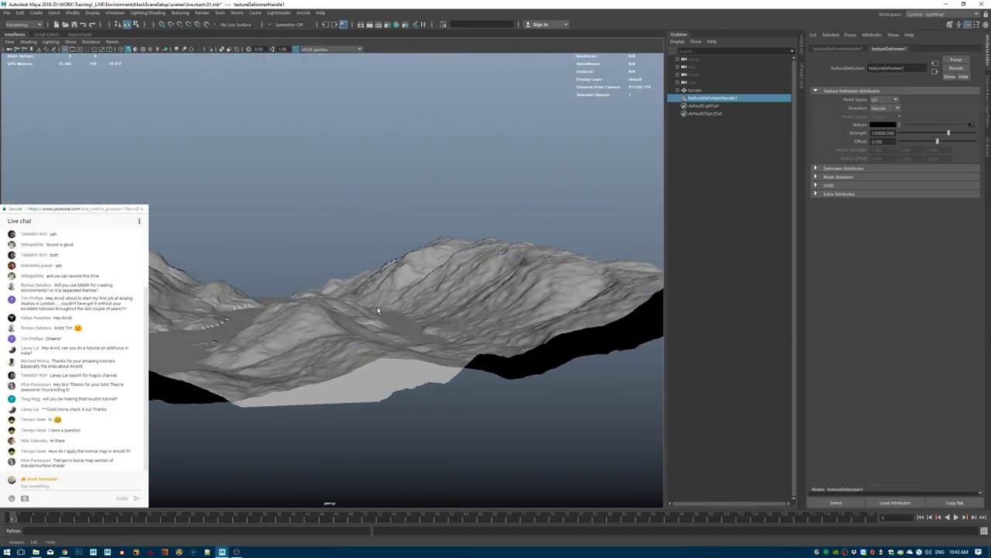
Set the Texture deformer's strength to 150000, deselect the handle, and inspect the terrain relief.
left_click(876, 133)
key("Delete")
type("5")
key("Return")
left_click(371, 162)
left_click_drag(361, 154, 334, 210, "alt")
mouse_move(386, 262)
left_mouse_down("alt")
mouse_move(396, 245)
mouse_move(347, 261)
mouse_move(485, 219)
mouse_move(394, 251)
left_mouse_up("alt")
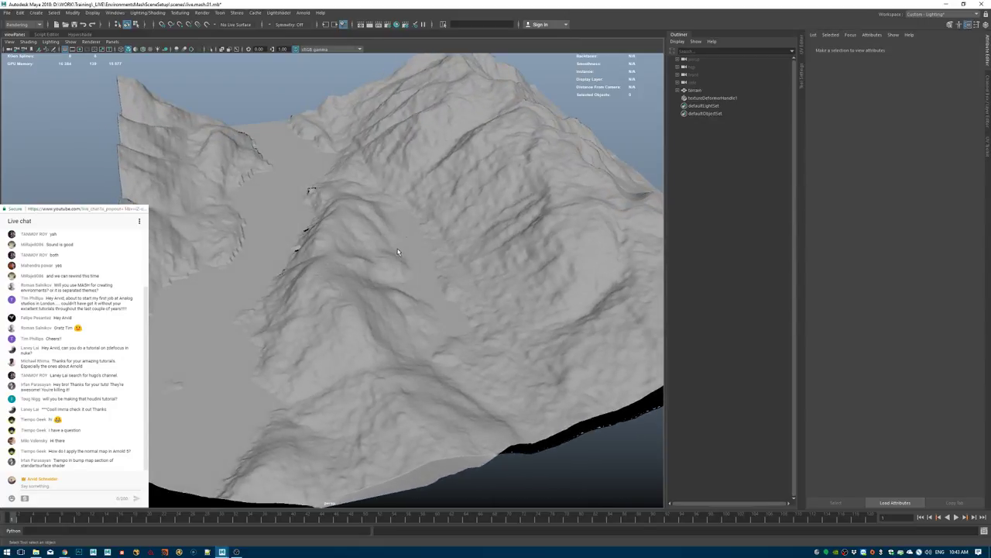
Replace the Texture deformer's height map image with northVancouver Height Map (ASTER 30m).png.
left_click(395, 253)
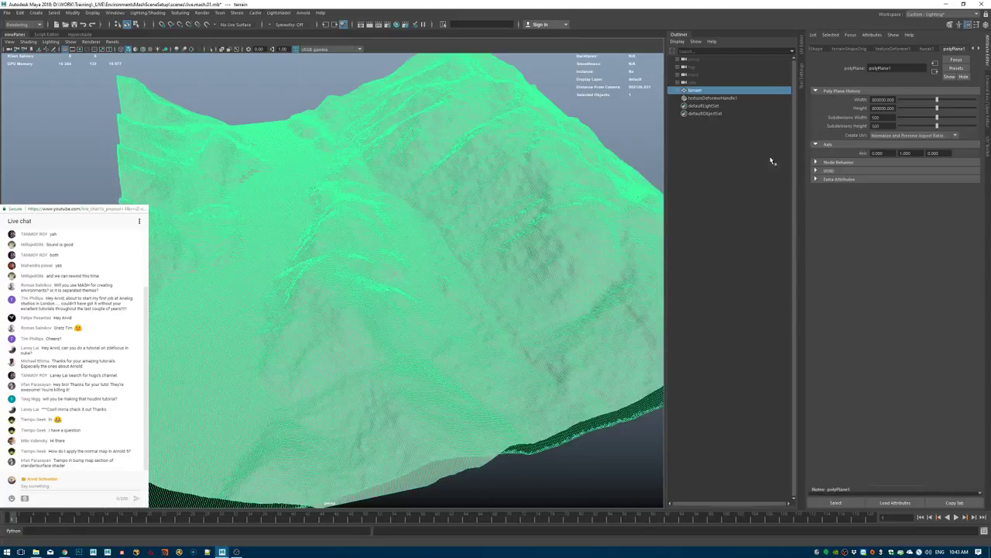
left_click(713, 99)
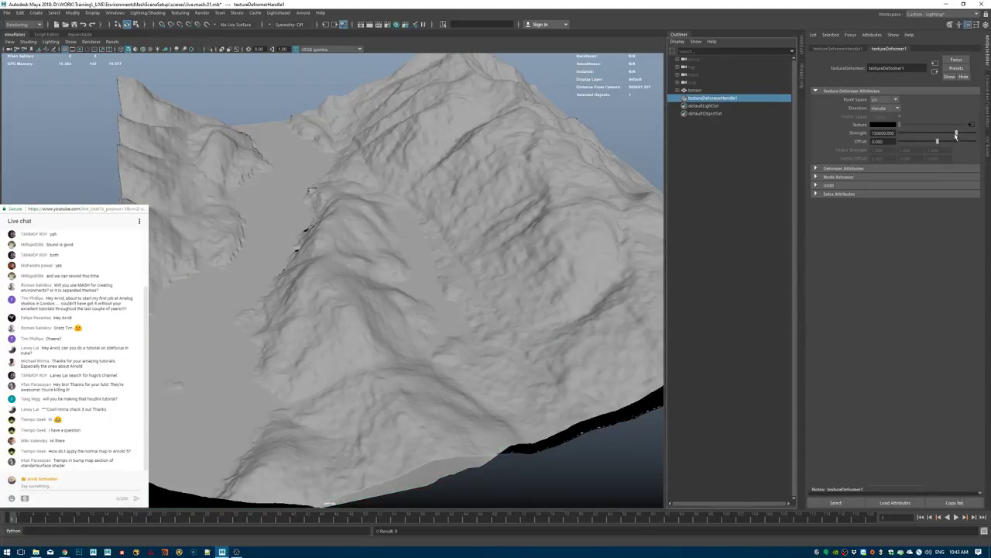
left_click(971, 125)
left_click(974, 154)
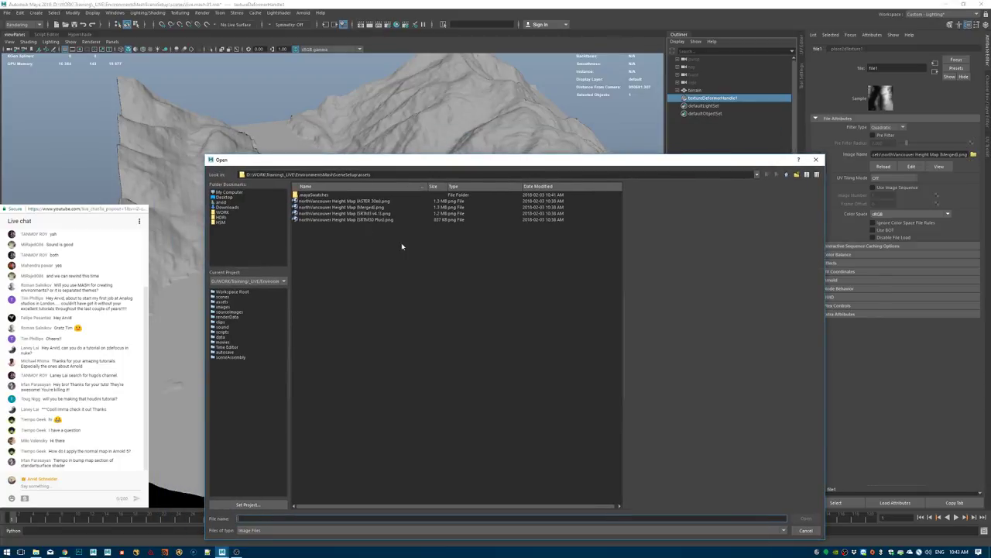
left_click(508, 221)
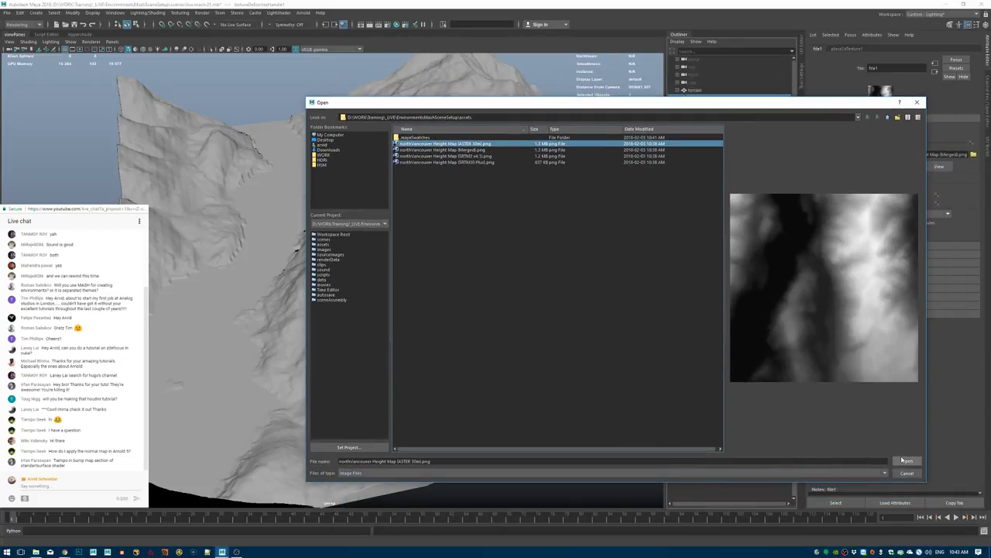
left_click(901, 462)
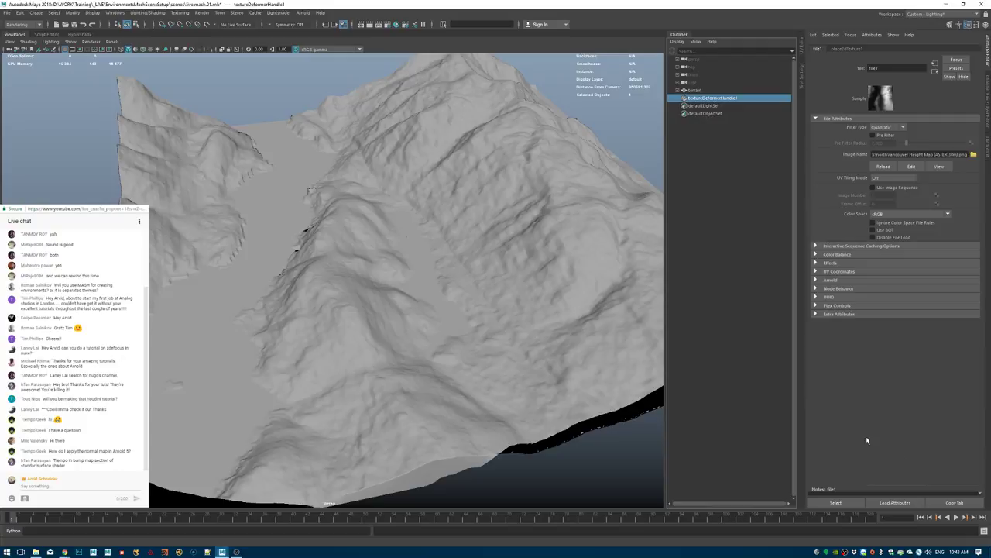
Replace the File node's image with northVancouver Height Map (SRTM3 v4.1).png.
left_click(974, 154)
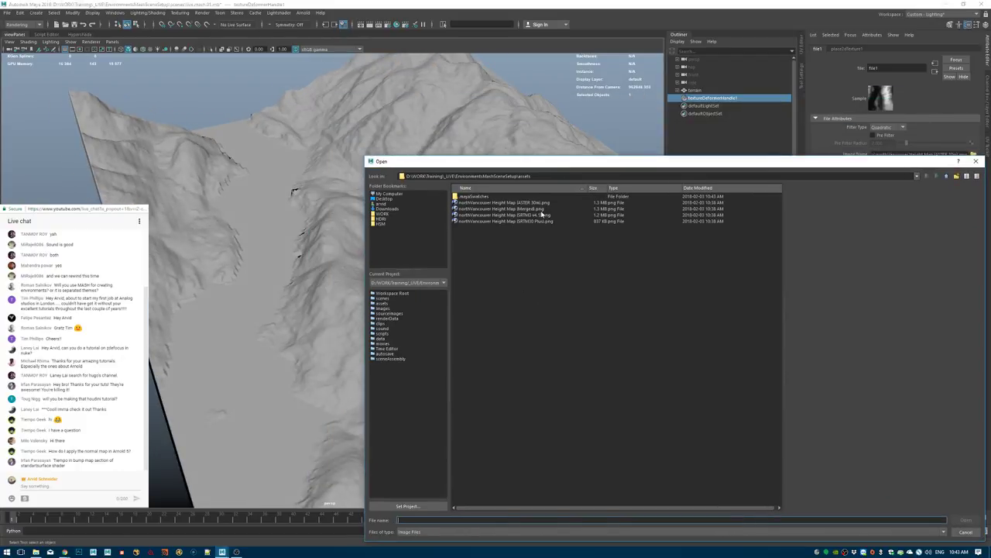
left_click(542, 214)
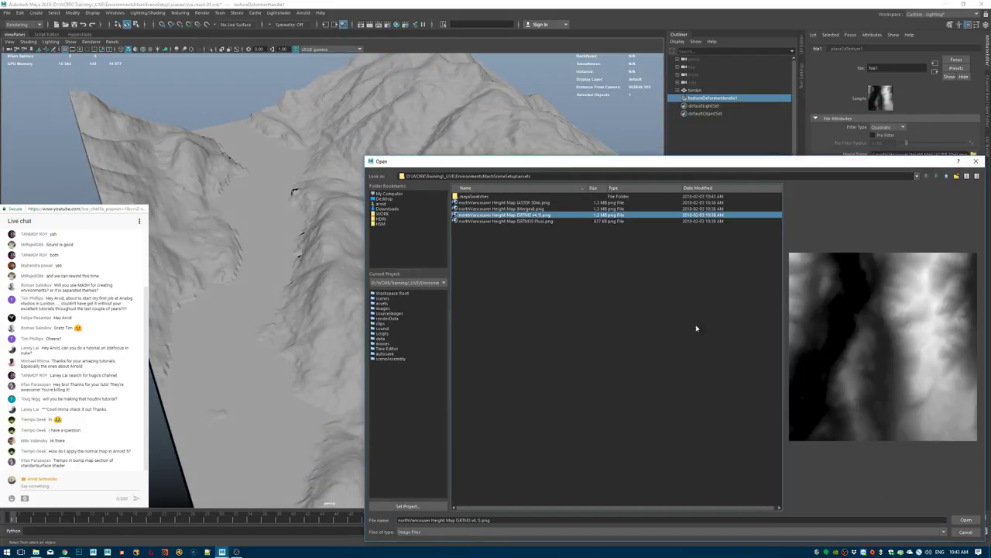
left_click(882, 492)
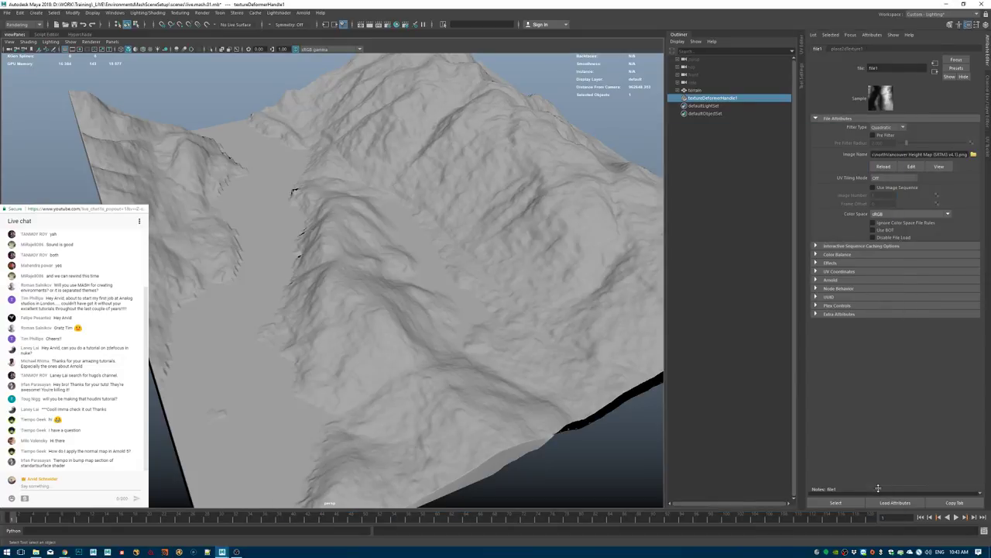
Try northVancouver Height Map (SRTM30 Plus).png as the File node's image and inspect the resulting relief.
left_click_drag(383, 272, 361, 302, "alt")
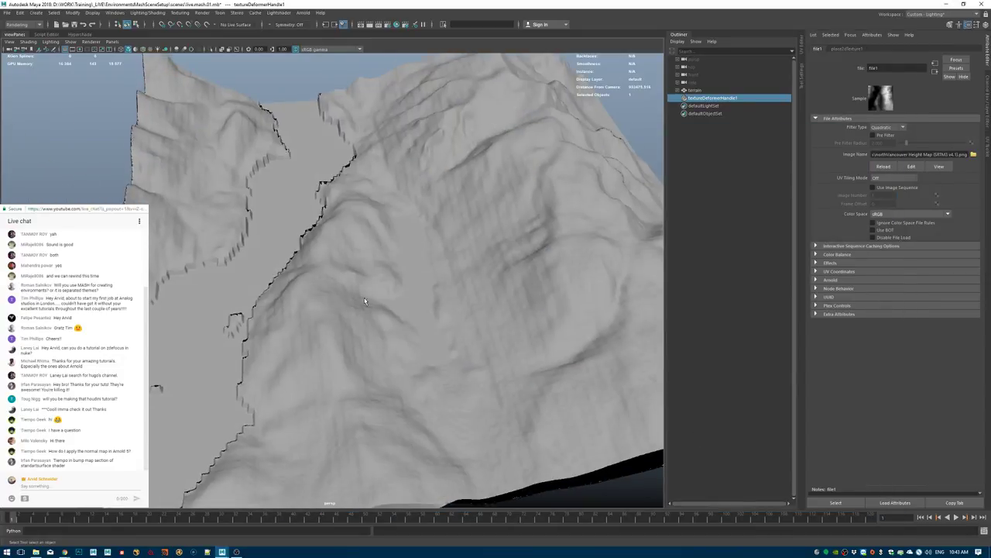
right_click_drag(361, 302, 493, 269, "alt")
middle_click_drag(492, 269, 350, 332, "alt")
left_click_drag(351, 333, 317, 252, "alt")
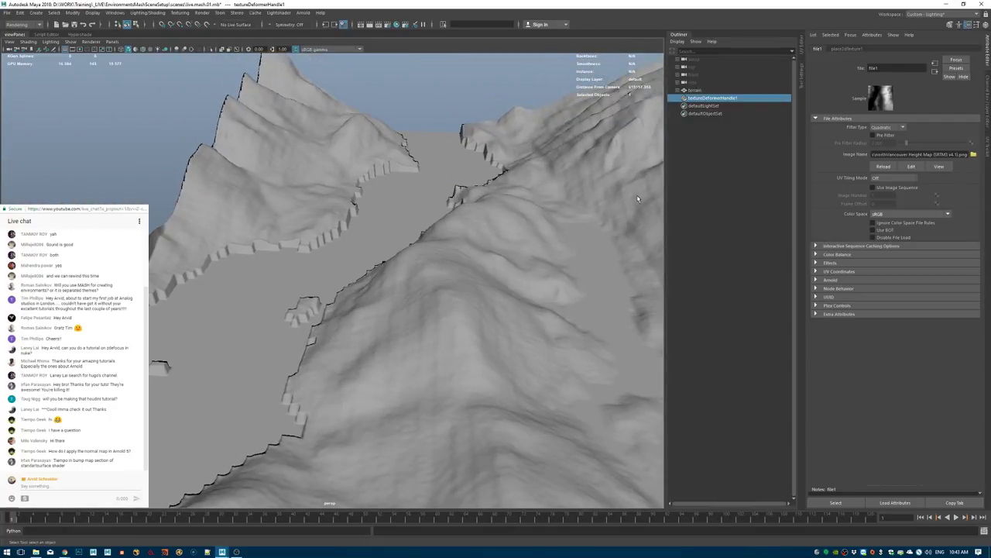
left_click(973, 154)
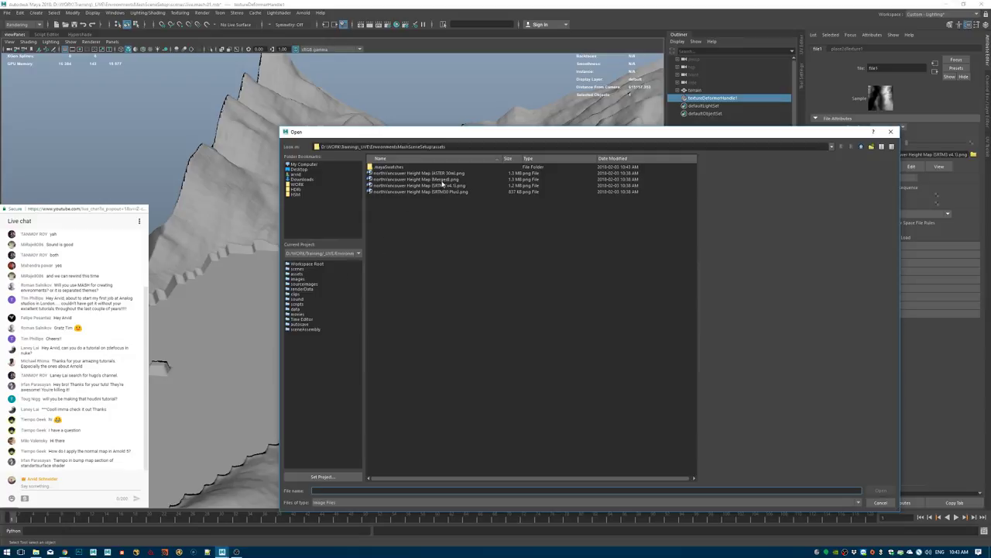
left_click(434, 191)
double_click(434, 192)
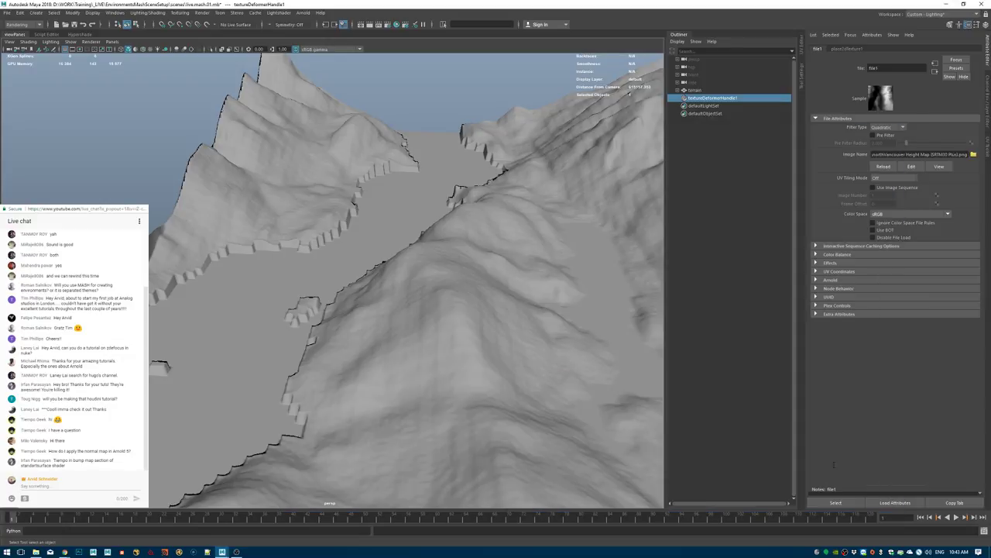
left_click_drag(451, 189, 385, 283, "alt")
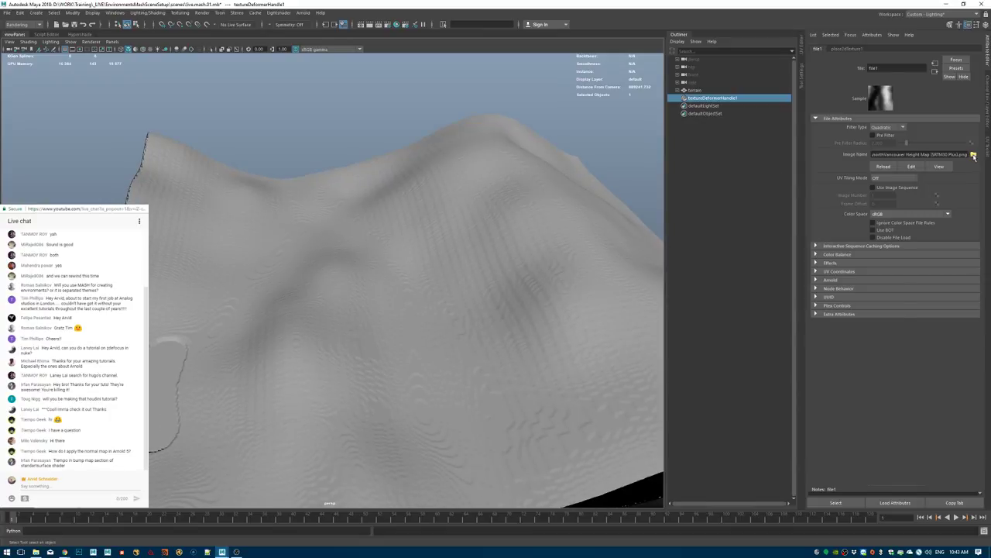
Replace the File node's image with northVancouver Height Map (ASTER 30m).png.
left_click(974, 155)
left_click(408, 173)
left_click(880, 491)
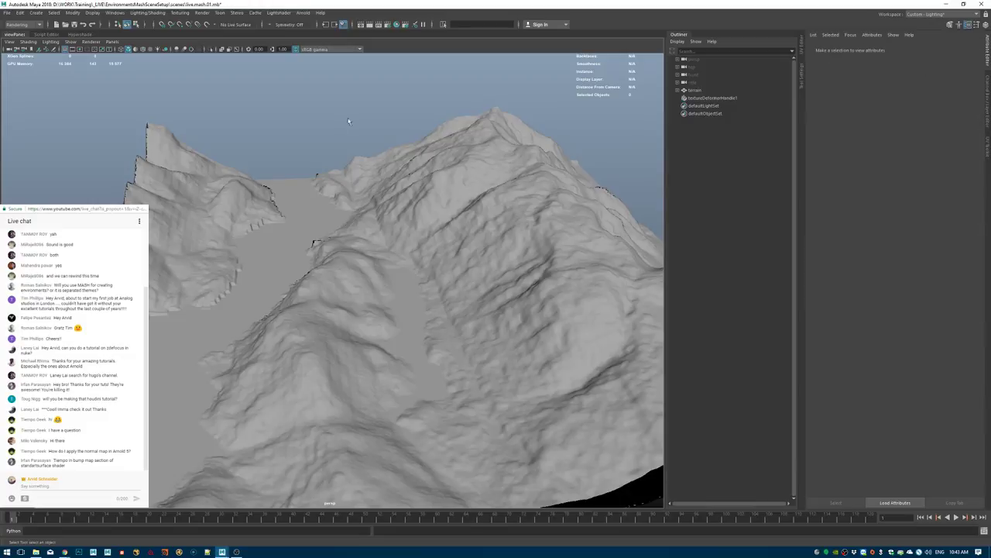
Set the terrain's Texture deformer strength to 100000 and deselect the terrain.
left_click(442, 285)
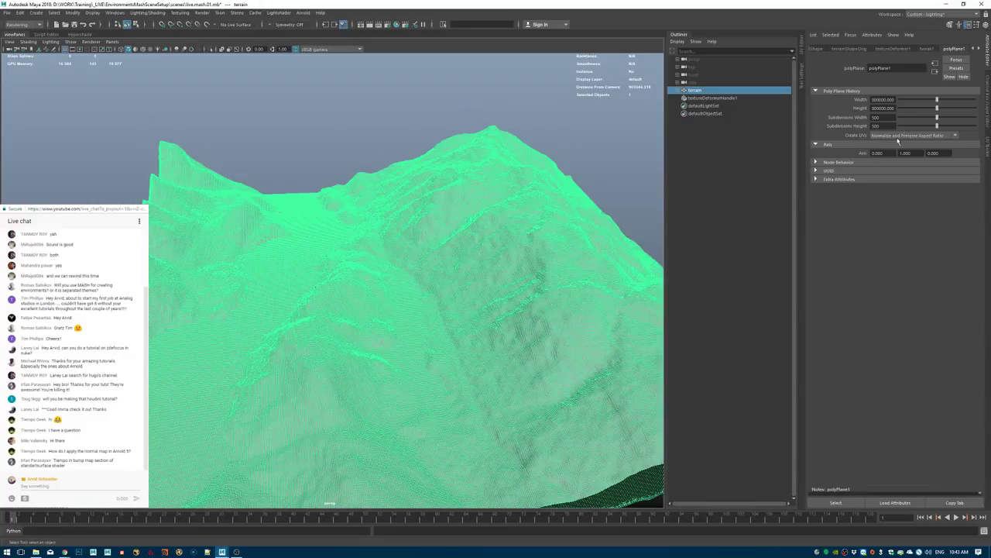
left_click(894, 48)
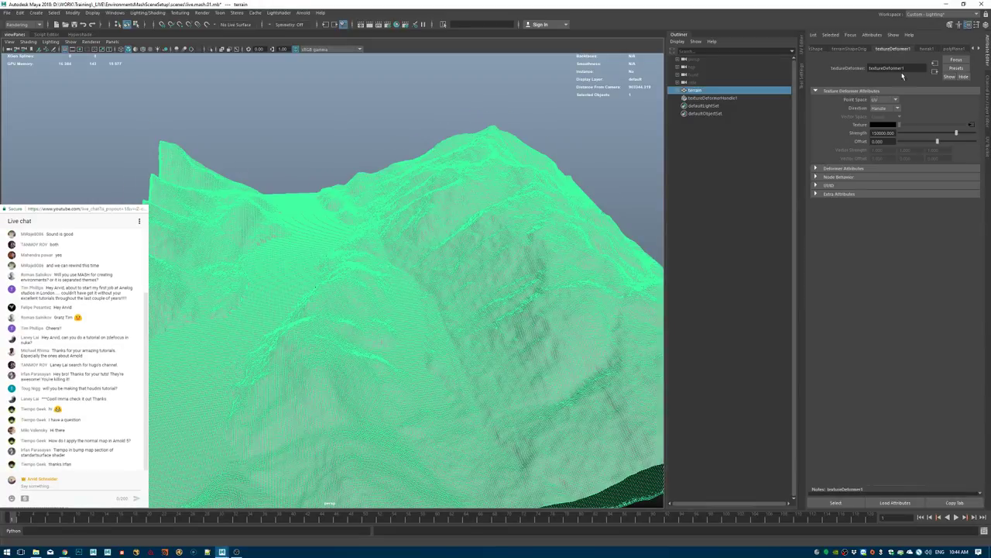
left_click(973, 124)
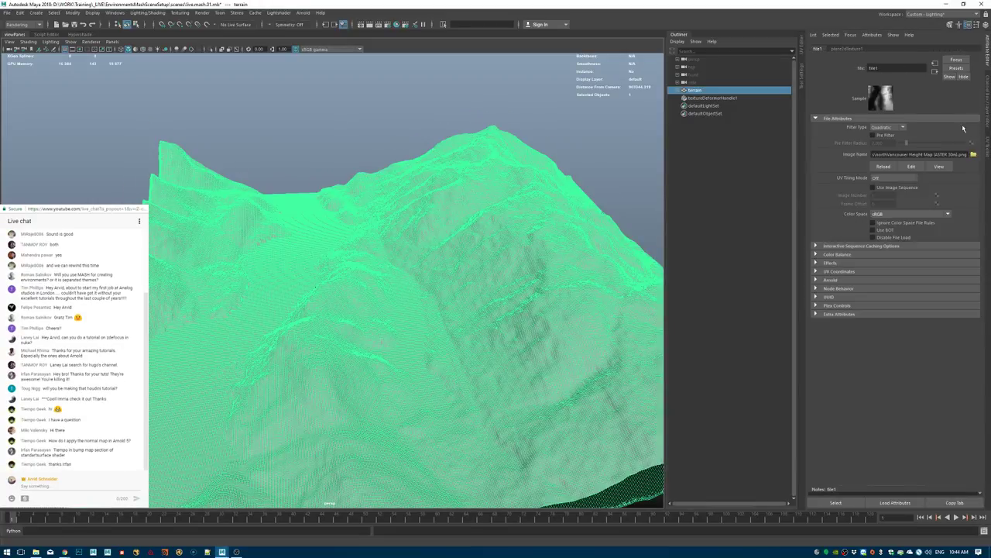
left_click(935, 70)
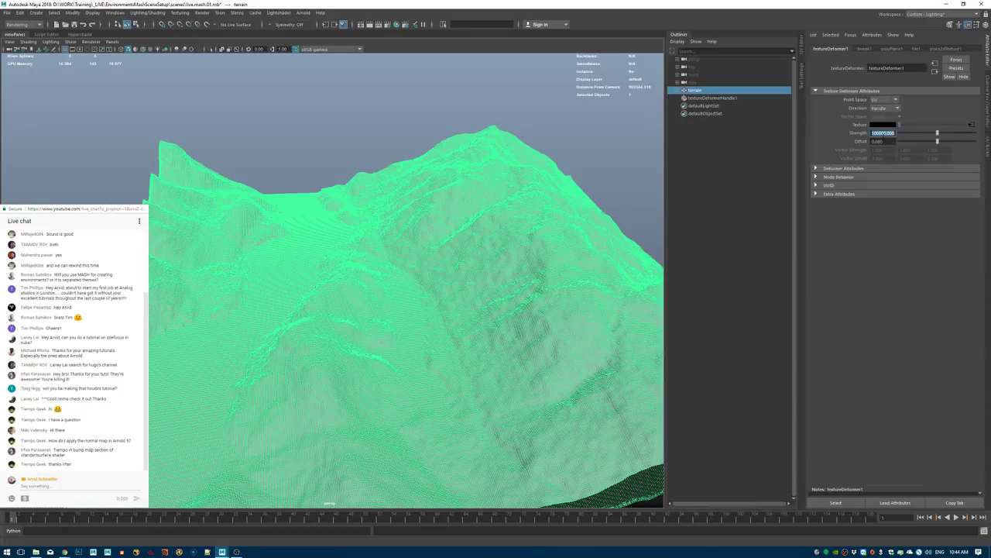
left_click(336, 138)
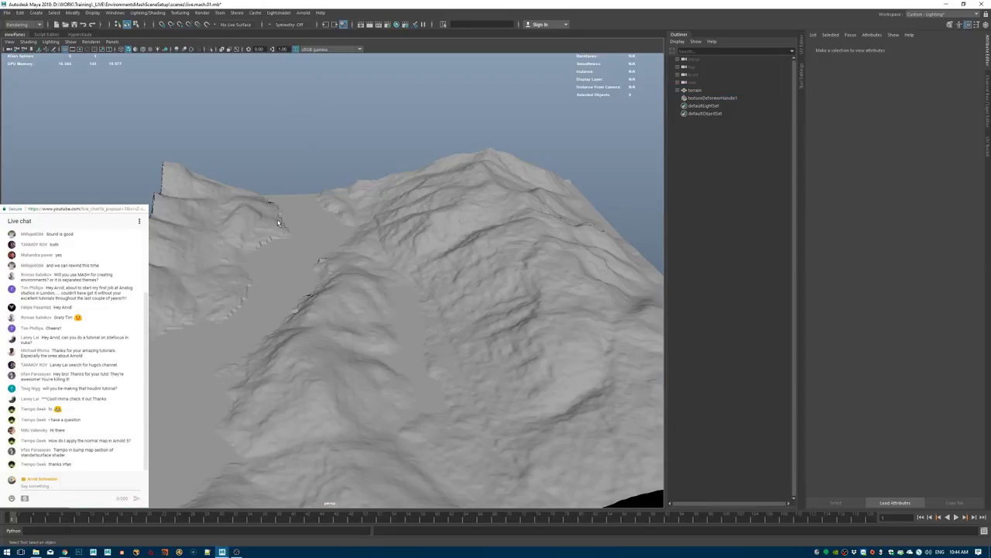
Create a polygon cube and scale it to 50 in X, 200 in Y and 50 in Z.
left_click_drag(342, 184, 199, 257, "alt")
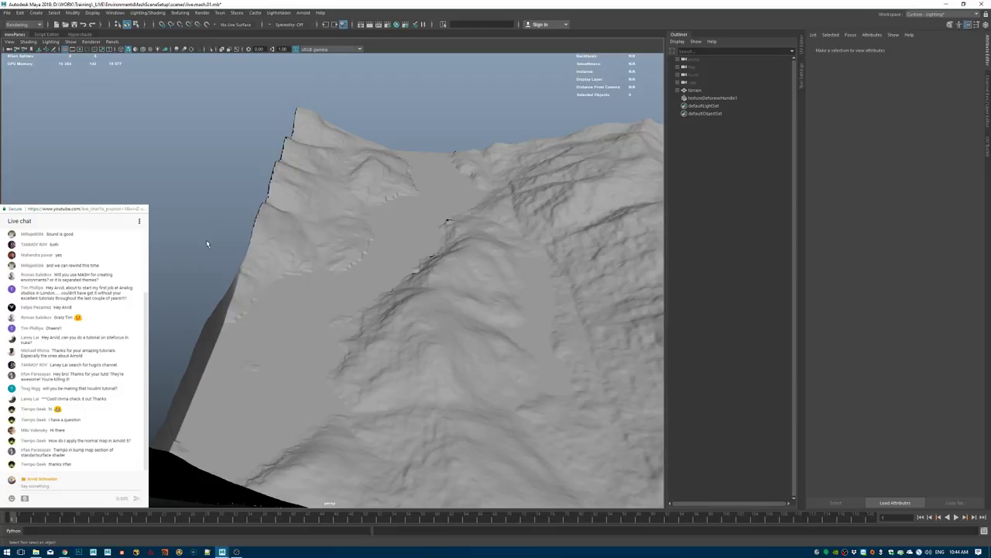
right_click(199, 215, "shift")
left_click(199, 237)
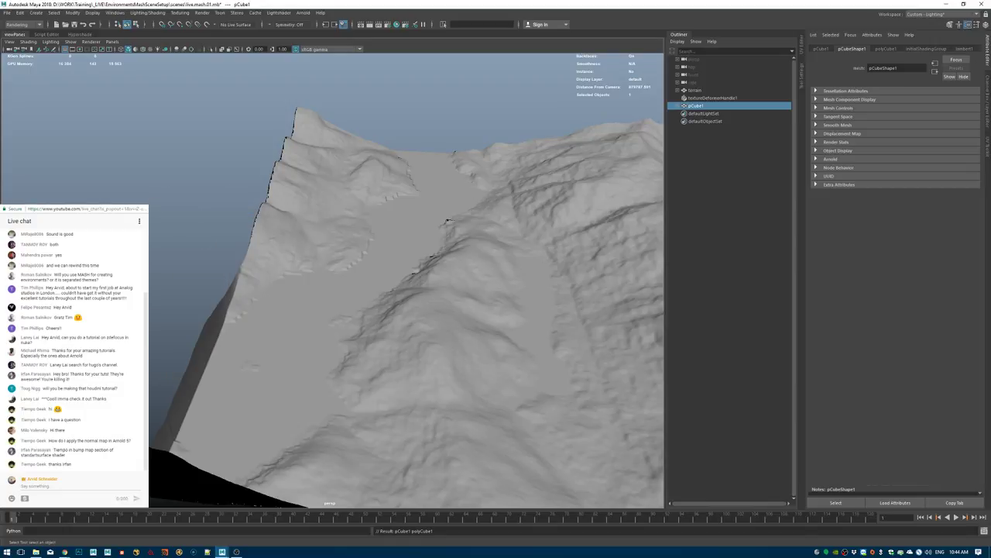
left_click(987, 116)
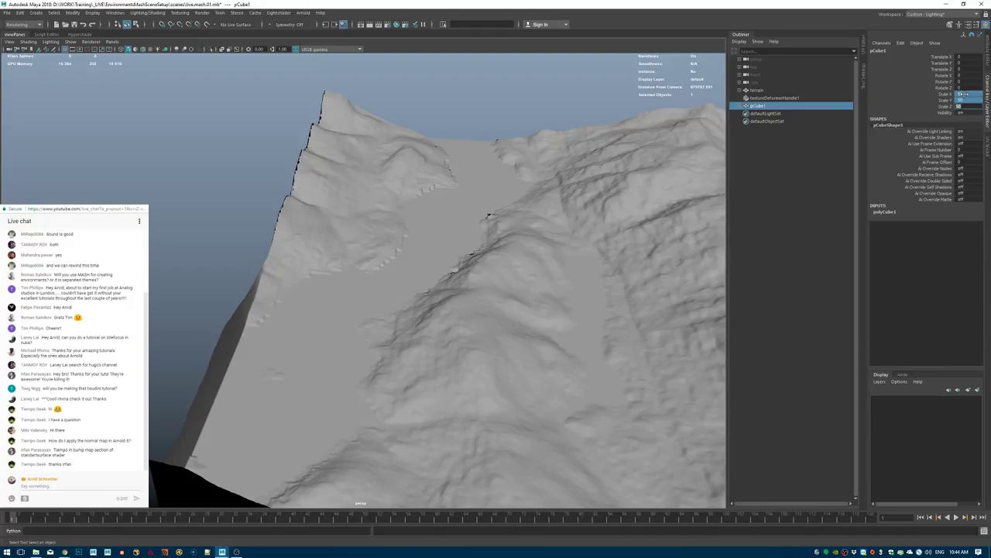
key("Return")
key("r")
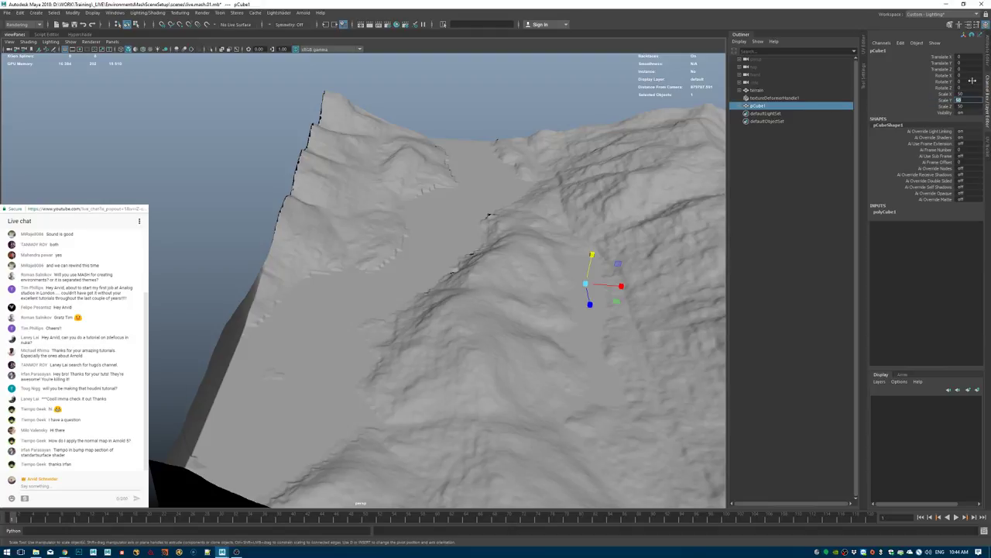
right_click_drag(531, 263, 497, 274, "alt")
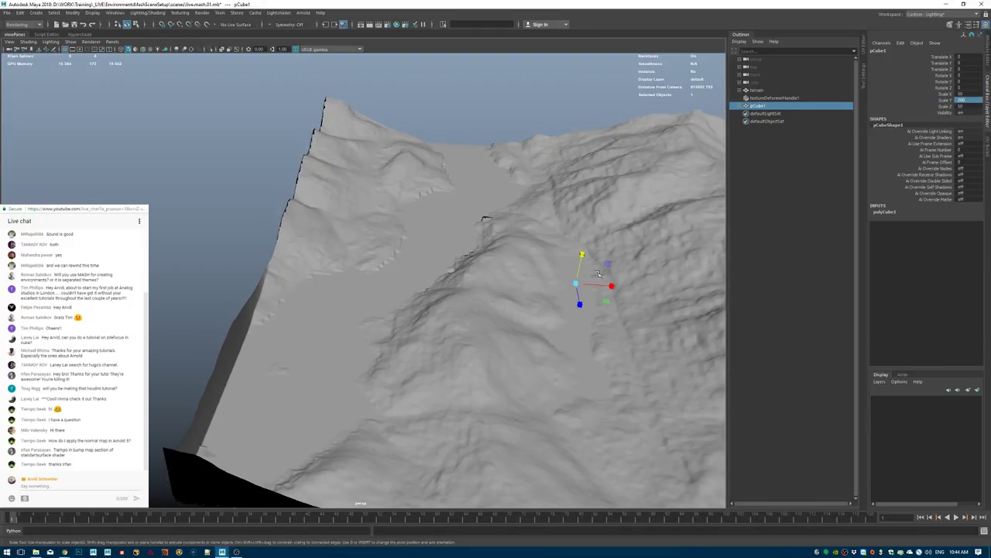
Raise the cube out of the terrain and move it onto the mountain slope beside the inlet's shoreline.
key("f")
right_click_drag(612, 261, 534, 267, "alt")
key("w")
left_click_drag(364, 250, 364, 177)
right_click_drag(364, 177, 286, 182, "alt")
right_click_drag(364, 255, 287, 259, "alt")
middle_click_drag(287, 209, 457, 298, "alt")
left_click_drag(248, 310, 375, 284, "alt")
middle_click_drag(362, 304, 375, 301)
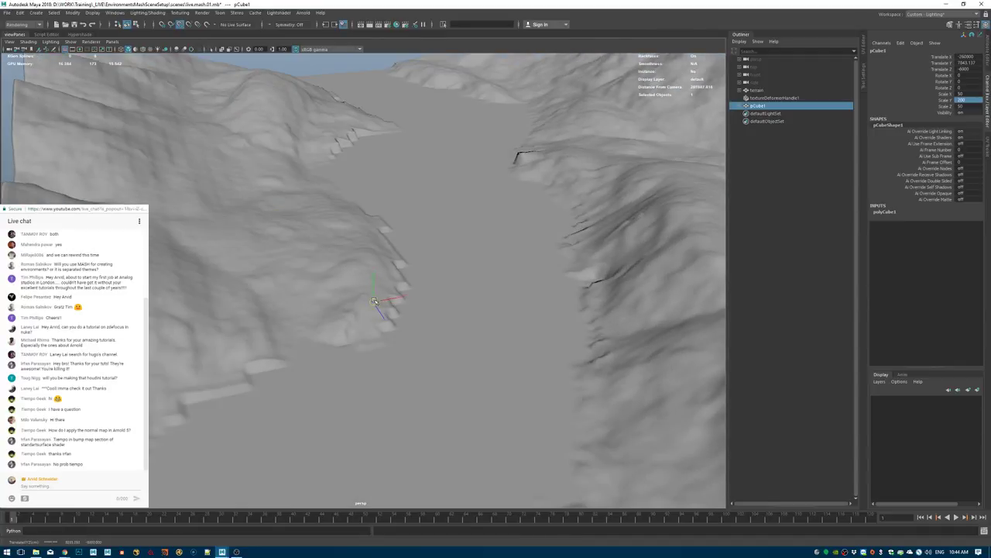
Frame the cube on the slope and fine-tune its height so it stands on the terrain surface.
key("f")
right_click_drag(465, 279, 233, 246, "alt")
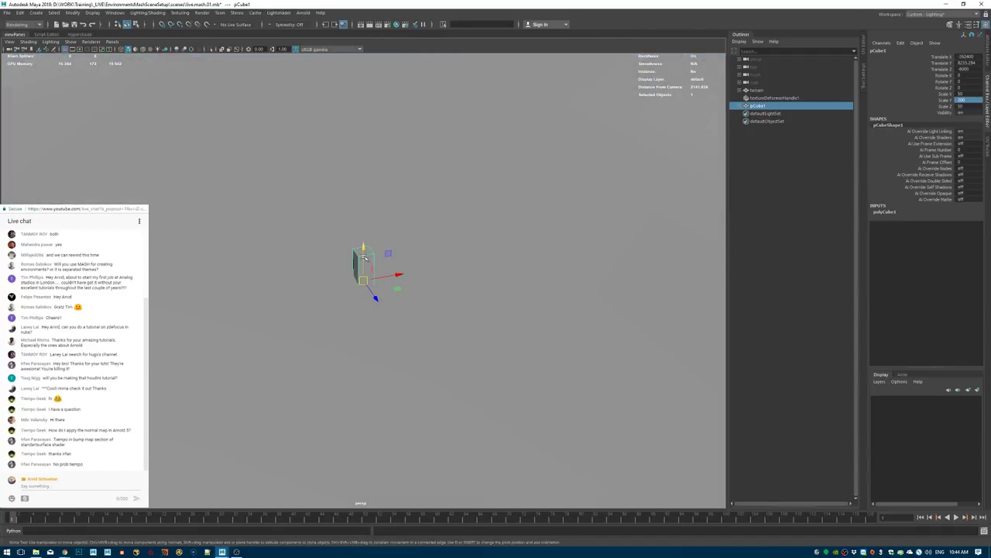
left_click_drag(369, 205, 369, 205)
key("ctrl+z")
left_click_drag(366, 249, 367, 225)
Examine the cube's size against the surrounding mountains and explore the inlet from low viewpoints.
middle_click_drag(368, 224, 270, 352, "alt")
left_click_drag(270, 352, 438, 336, "alt")
right_click_drag(437, 336, 386, 217, "alt")
left_click_drag(386, 216, 447, 316, "alt")
right_click_drag(447, 316, 363, 315, "alt")
left_click_drag(398, 310, 484, 268, "alt")
right_click_drag(484, 268, 729, 286, "alt")
left_click_drag(729, 286, 631, 256, "alt")
right_click_drag(631, 256, 465, 330, "alt")
left_click_drag(465, 330, 481, 271, "alt")
right_click_drag(481, 271, 757, 243, "alt")
left_click_drag(758, 243, 434, 365, "alt")
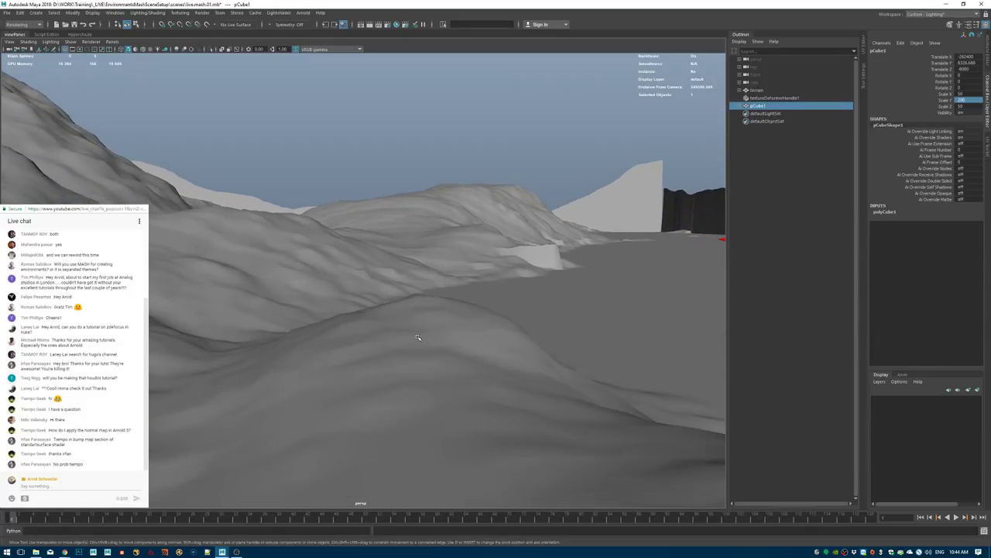
Move the cube onto the foreground hill overlooking the inlet and frame the valley view around it.
middle_click_drag(406, 327, 428, 326)
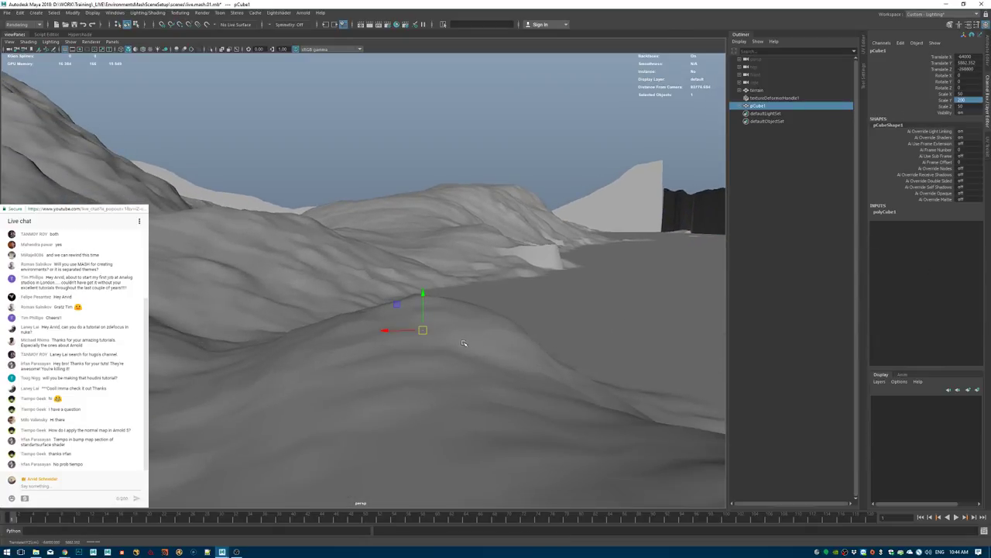
key("f")
right_click_drag(542, 311, 336, 306, "alt")
middle_click_drag(336, 306, 377, 358, "alt")
left_click_drag(376, 358, 276, 361, "alt")
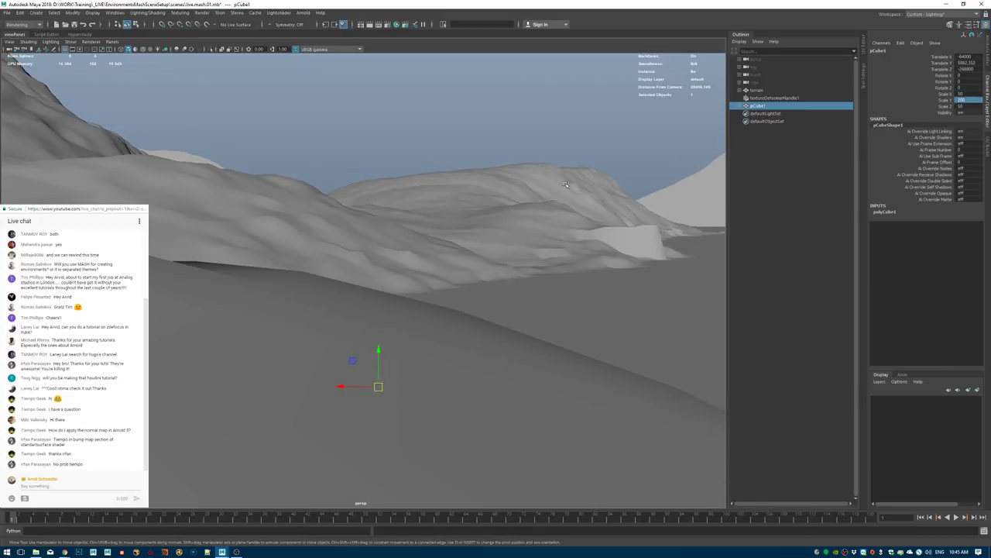
Select the terrain faces within the current camera view as several bands across the hills and water.
right_click_drag(575, 285, 569, 332)
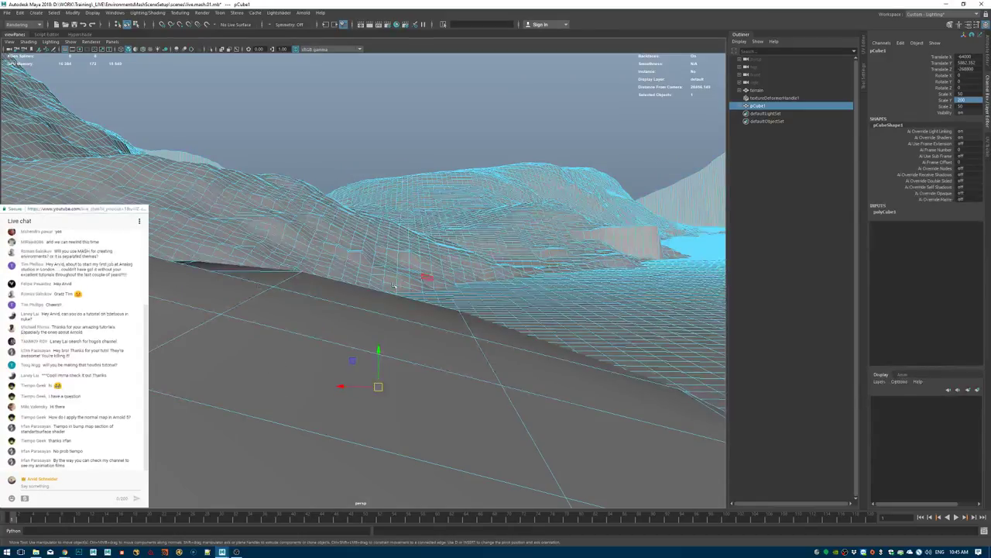
left_click_drag(139, 65, 653, 381)
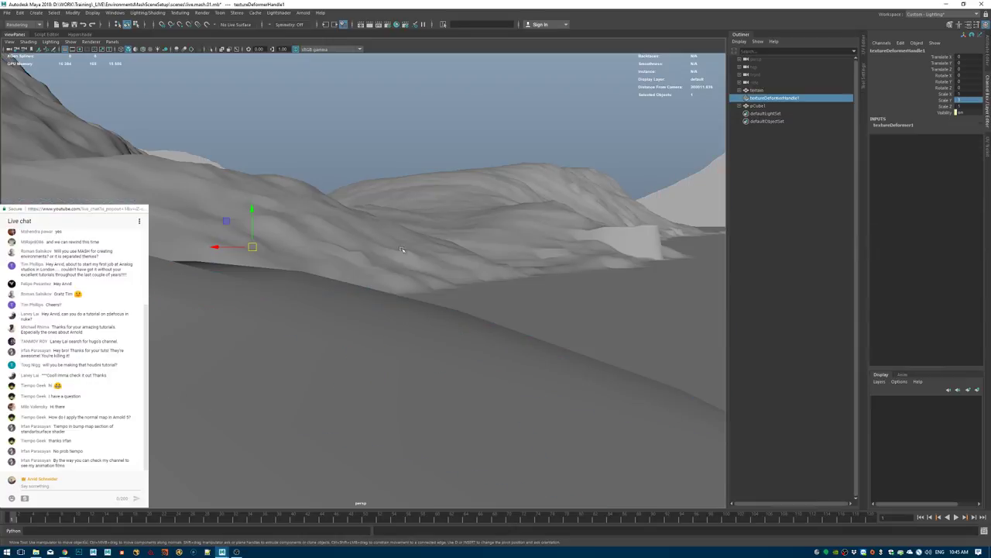
left_click(348, 244)
key("q")
right_click_drag(365, 224, 364, 314)
left_click_drag(284, 206, 398, 308)
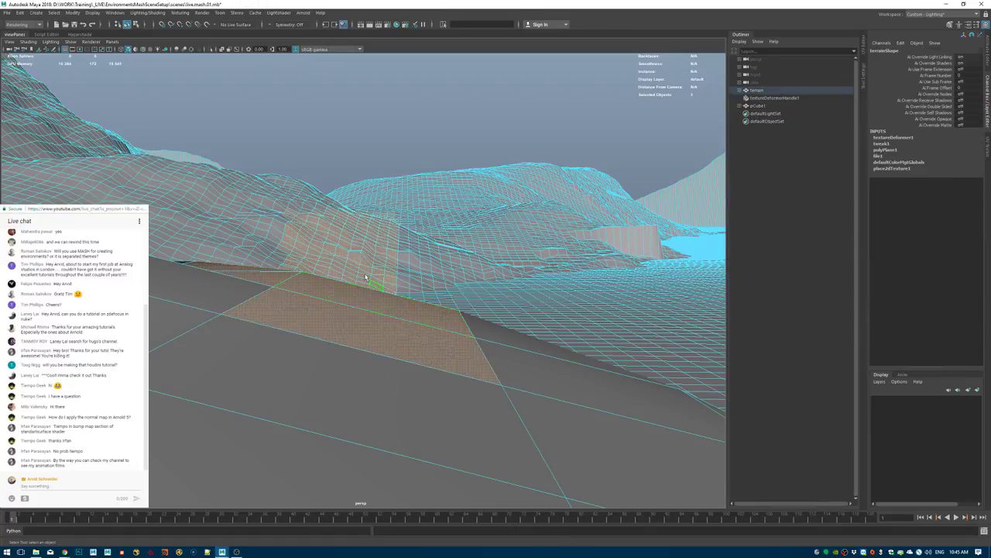
left_click_drag(138, 132, 392, 401, "shift")
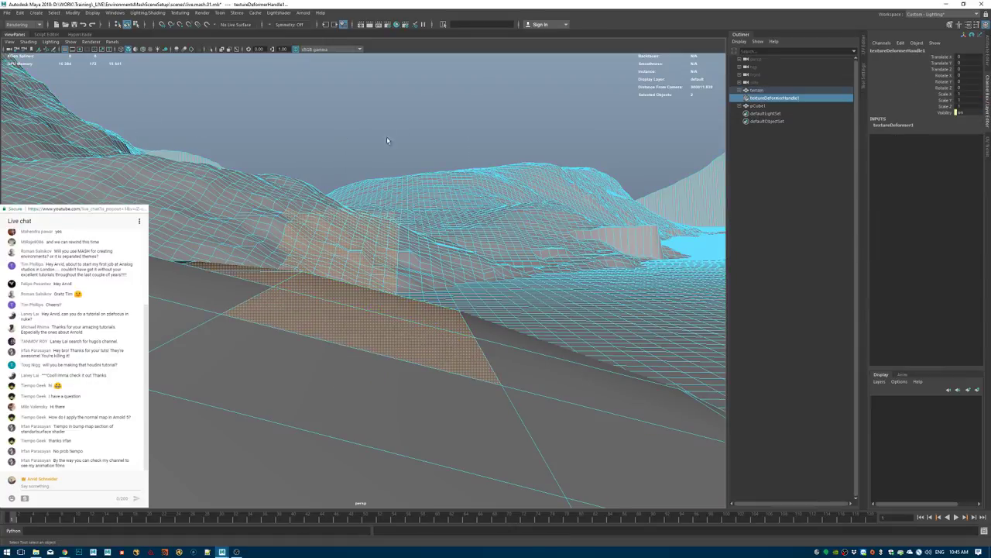
left_click_drag(387, 135, 539, 370, "shift")
middle_click_drag(476, 84, 620, 269)
left_click_drag(679, 329, 722, 426, "shift")
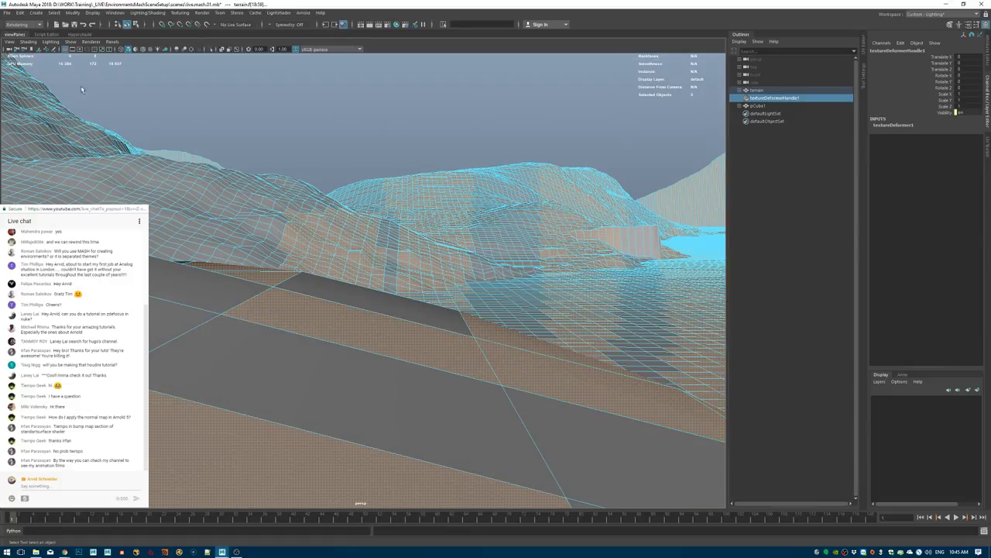
middle_click_drag(153, 295, 170, 318)
Hide the wireframe selection highlighting in the viewport and view the selected face bands across the whole terrain.
right_click_drag(456, 287, 186, 224, "alt")
left_click_drag(372, 225, 420, 315, "alt")
right_click_drag(421, 314, 260, 227, "alt")
left_click_drag(300, 330, 224, 295, "alt")
left_click(83, 42)
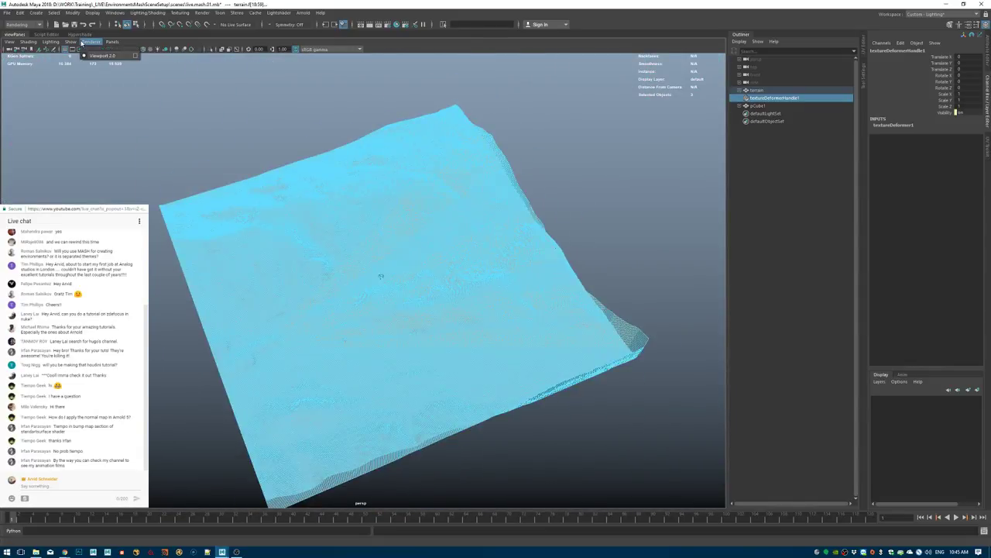
mouse_move(71, 42)
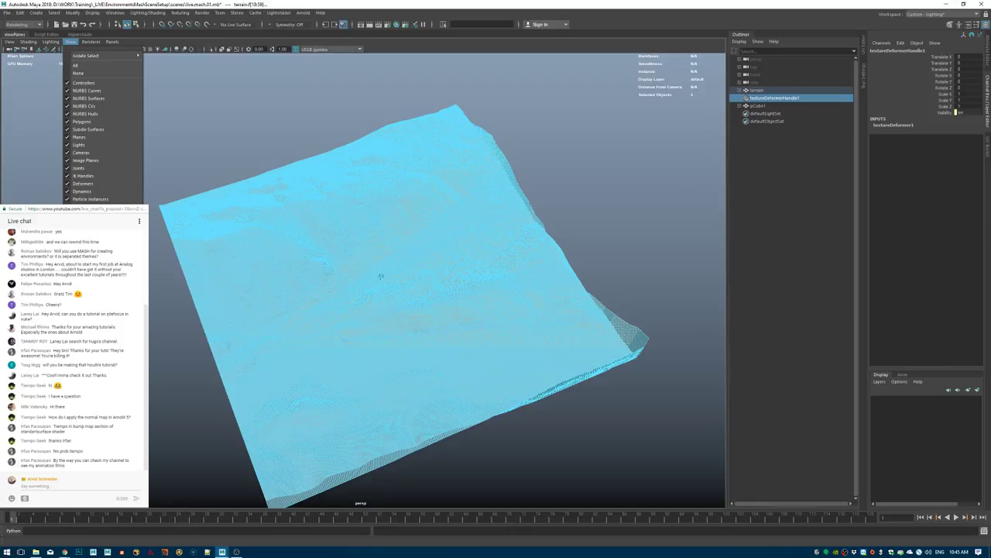
left_click(97, 377)
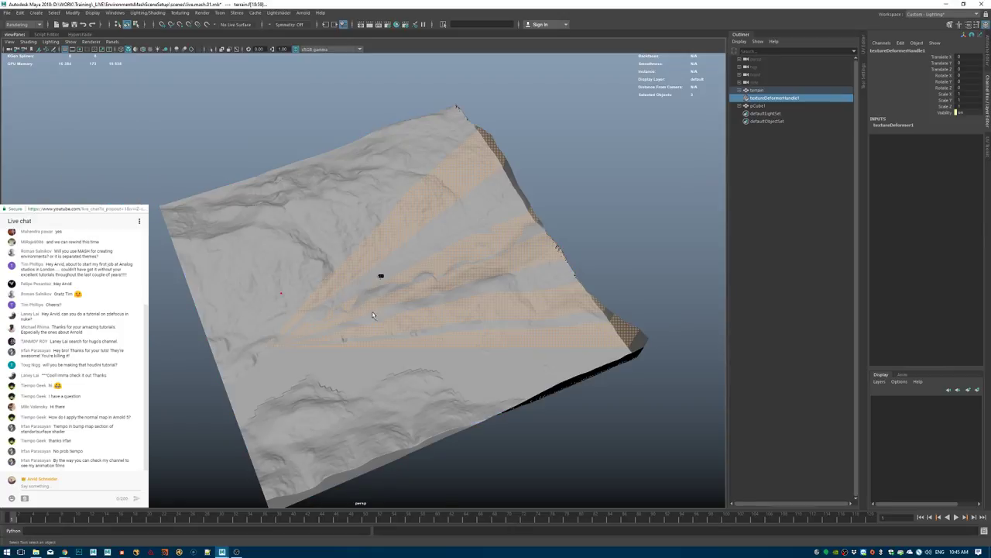
right_click_drag(341, 310, 402, 348, "alt")
left_click_drag(402, 349, 388, 367, "alt")
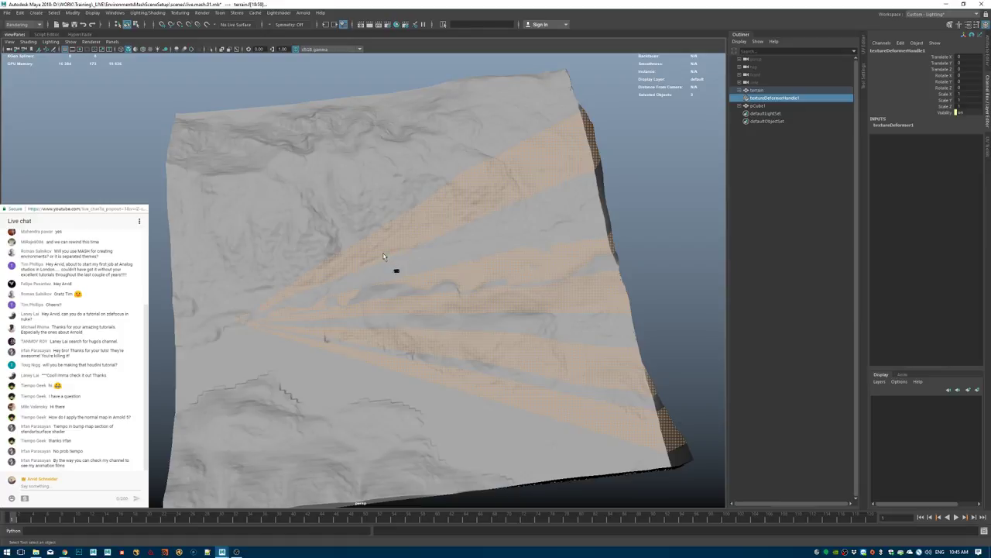
Delete the terrain faces lying outside one side of the camera's view wedge.
left_click_drag(379, 179, 296, 168, "alt")
left_click_drag(401, 100, 182, 527)
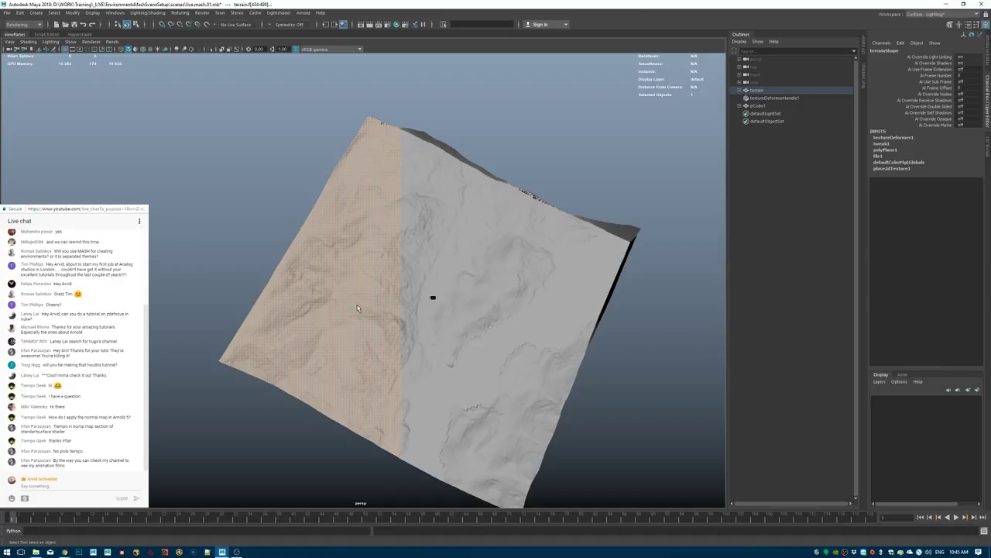
key("Delete")
Delete the terrain faces beyond the opposite side of the view wedge, leaving a triangular piece.
left_click_drag(349, 378, 407, 372, "alt")
middle_click_drag(407, 372, 300, 426, "alt")
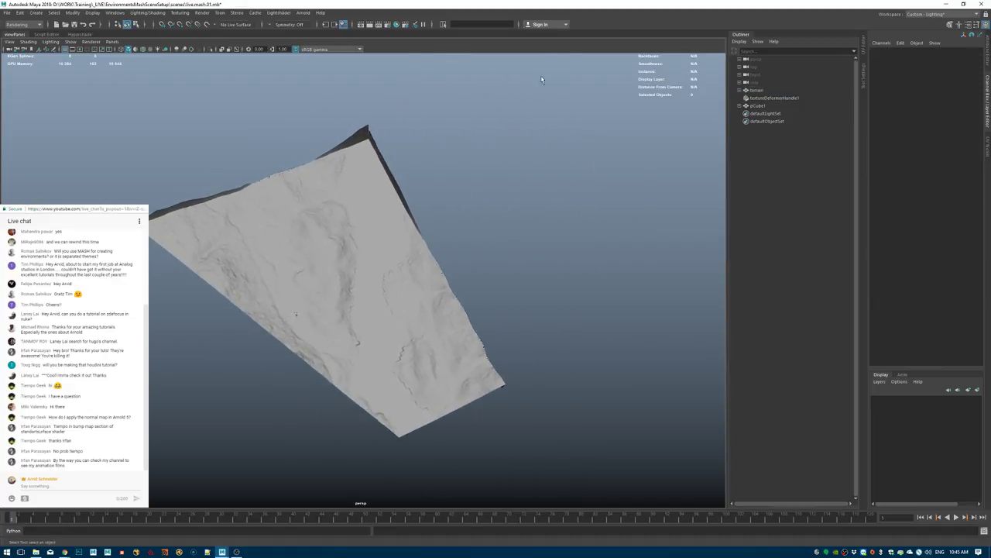
left_click_drag(551, 99, 374, 553)
key("Delete")
Delete the terrain faces at the wide far end of the triangular piece.
left_click_drag(416, 241, 380, 220, "alt")
middle_click_drag(379, 220, 394, 339, "alt")
left_click_drag(101, 139, 572, 304)
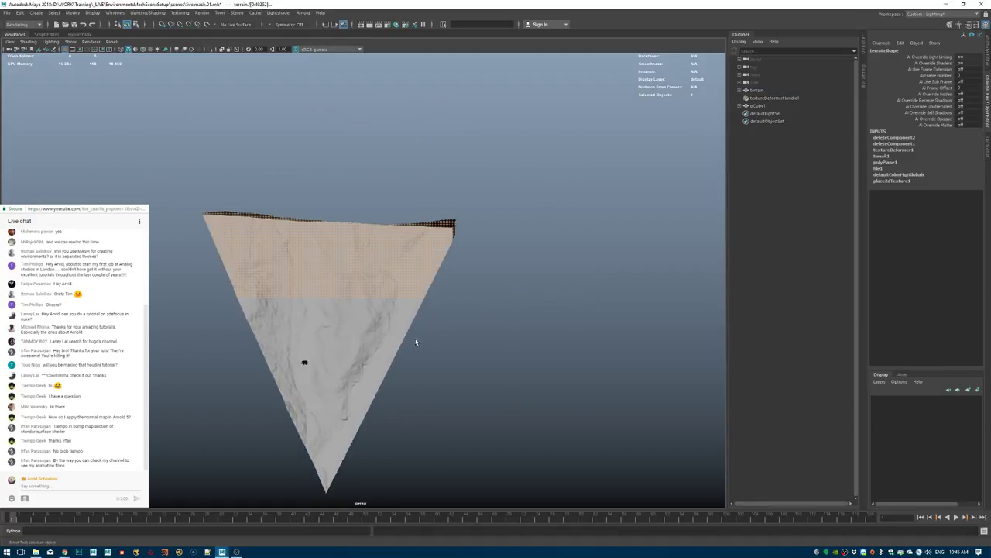
key("Delete")
Select the trimmed terrain and inspect it from the low inlet viewpoint and along its jagged cut edge.
left_click_drag(328, 469, 360, 344, "alt")
left_click(349, 392)
right_click_drag(360, 344, 460, 330, "alt")
middle_click_drag(460, 331, 512, 233, "alt")
right_click_drag(511, 232, 477, 238, "alt")
middle_click_drag(478, 238, 457, 241, "alt")
mouse_move(439, 262)
right_mouse_down("alt")
mouse_move(436, 276)
mouse_move(457, 284)
mouse_move(445, 287)
right_mouse_up("alt")
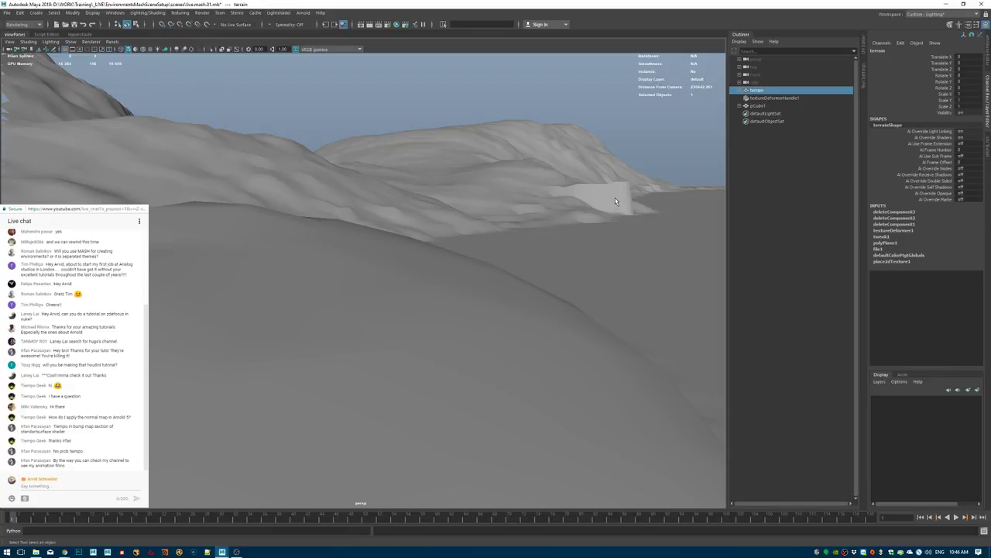
right_click_drag(635, 197, 610, 203, "alt")
left_click_drag(610, 203, 604, 271, "alt")
middle_click_drag(604, 271, 580, 160, "alt")
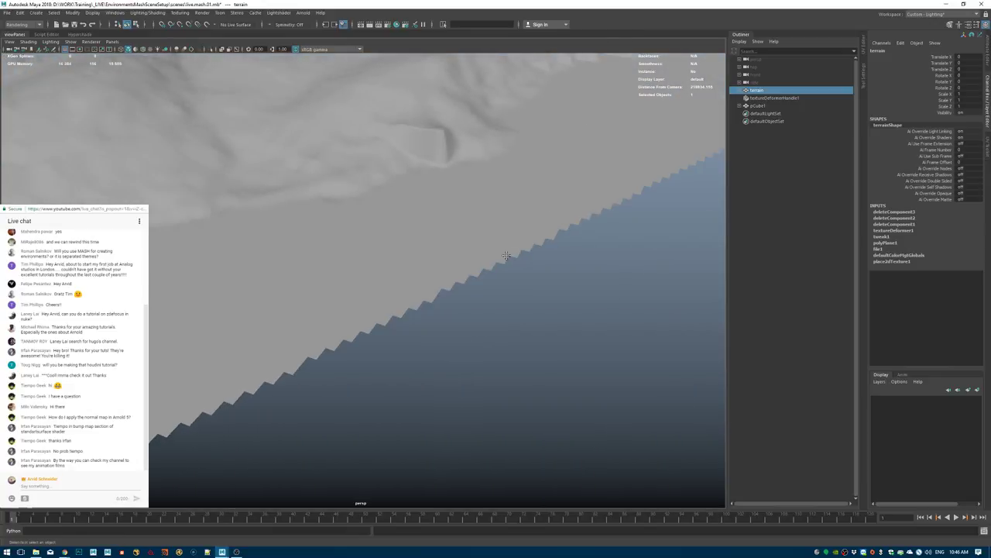
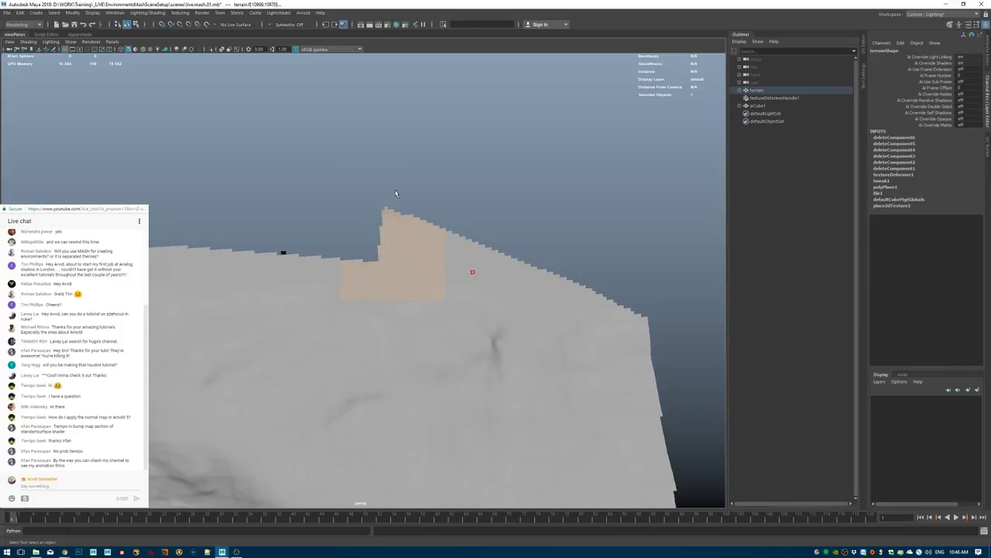
Delete the protruding blocks of terrain faces along the far back edge and return to object selection.
key("Delete")
left_click_drag(411, 195, 564, 310)
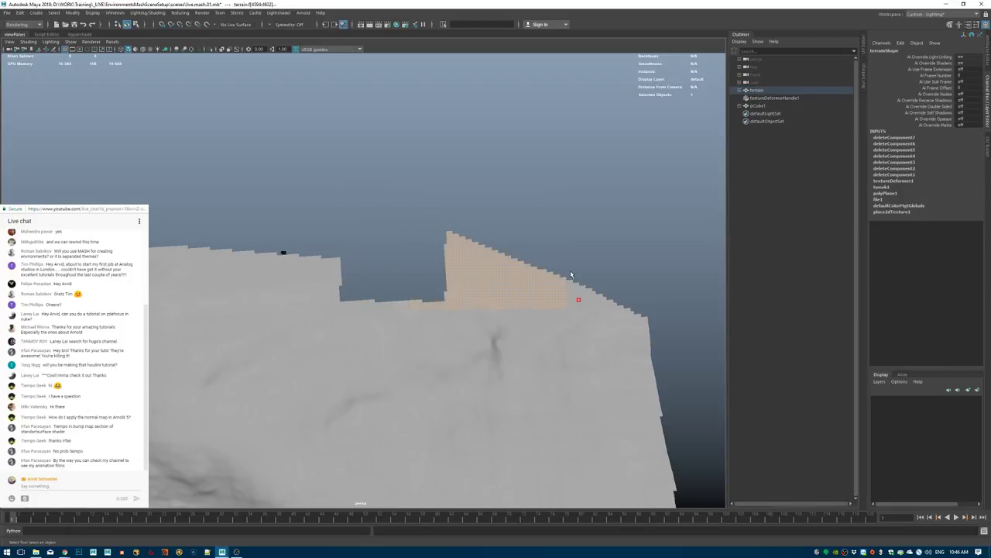
key("Delete")
left_click_drag(544, 239, 666, 312)
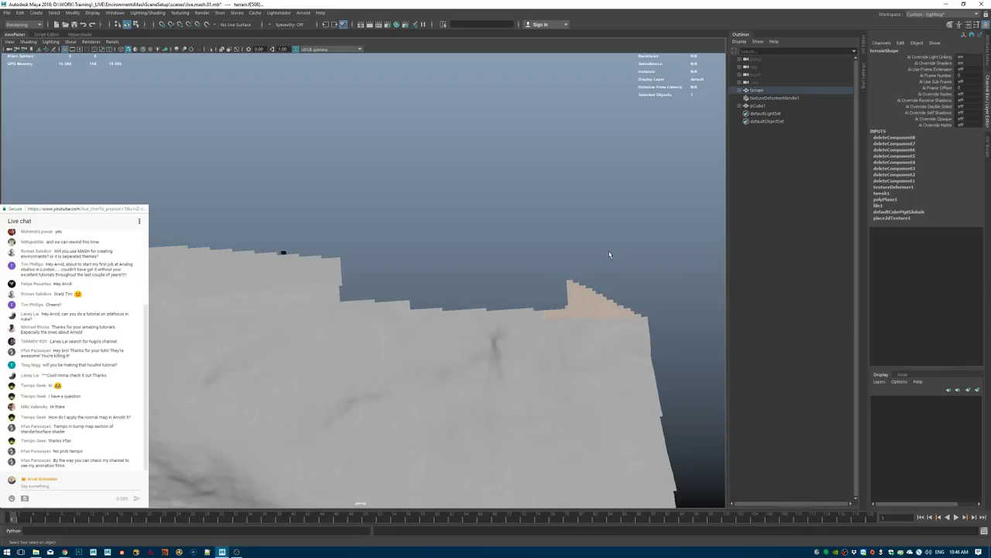
key("Delete")
left_click_drag(398, 215, 478, 259, "alt")
key("F8")
left_click(538, 261)
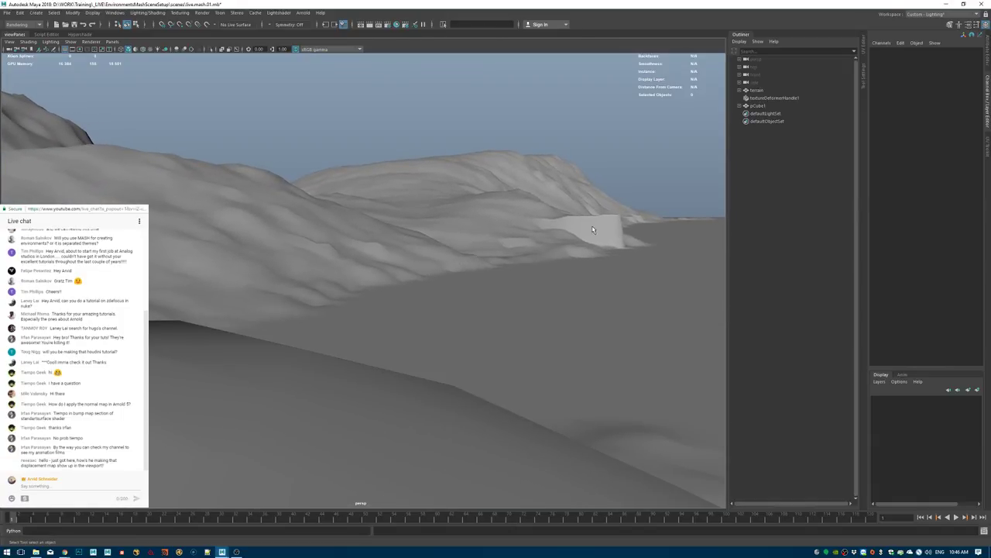
Delete the terrain faces hidden behind the ridge, from the high peak down along the back edge.
left_click_drag(303, 216, 453, 403, "alt")
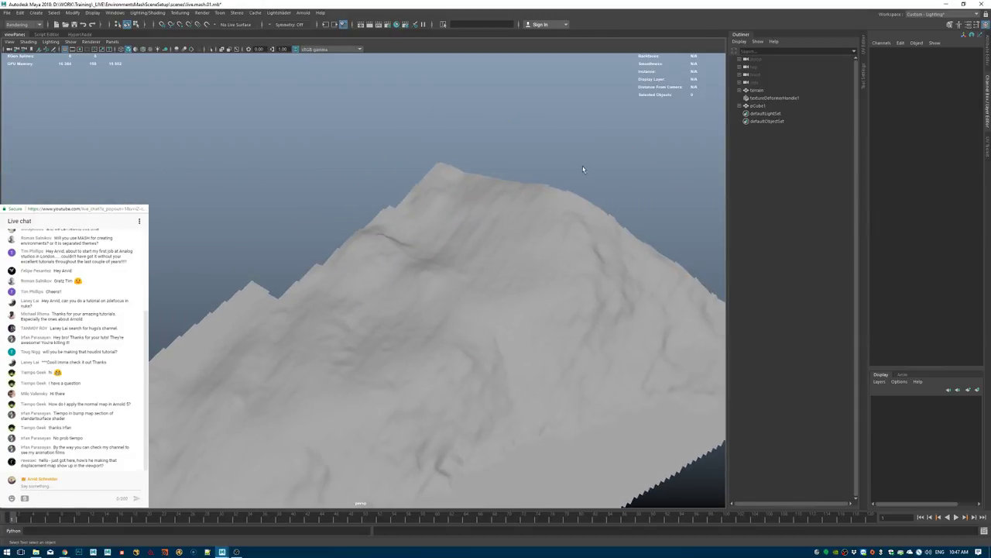
left_click_drag(379, 121, 546, 232)
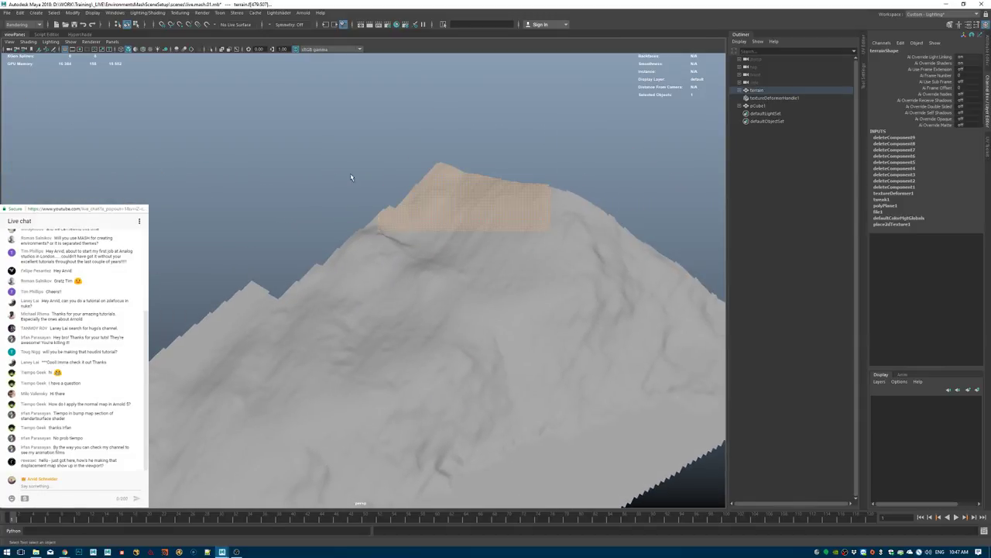
left_click_drag(326, 194, 439, 295, "shift")
left_click_drag(443, 245, 476, 268, "shift")
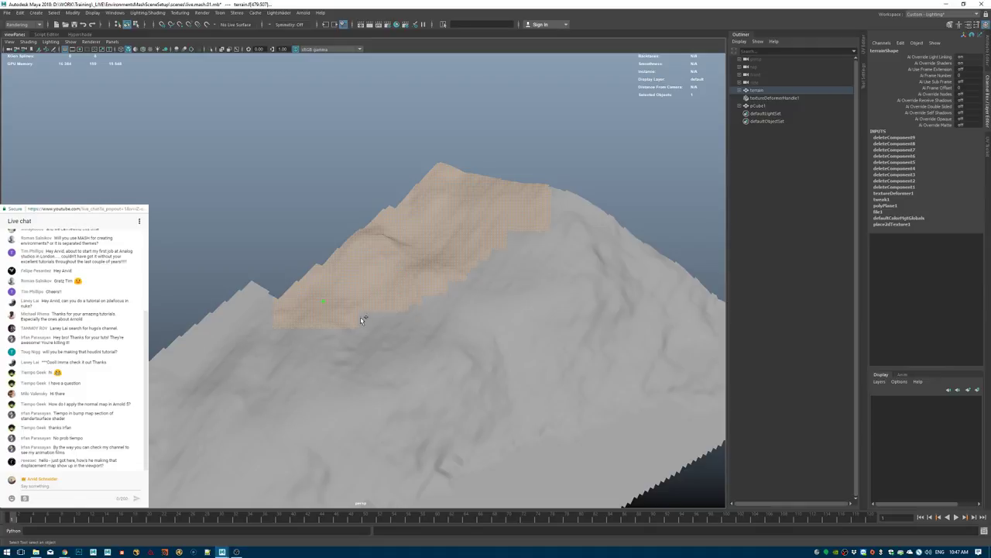
key("Delete")
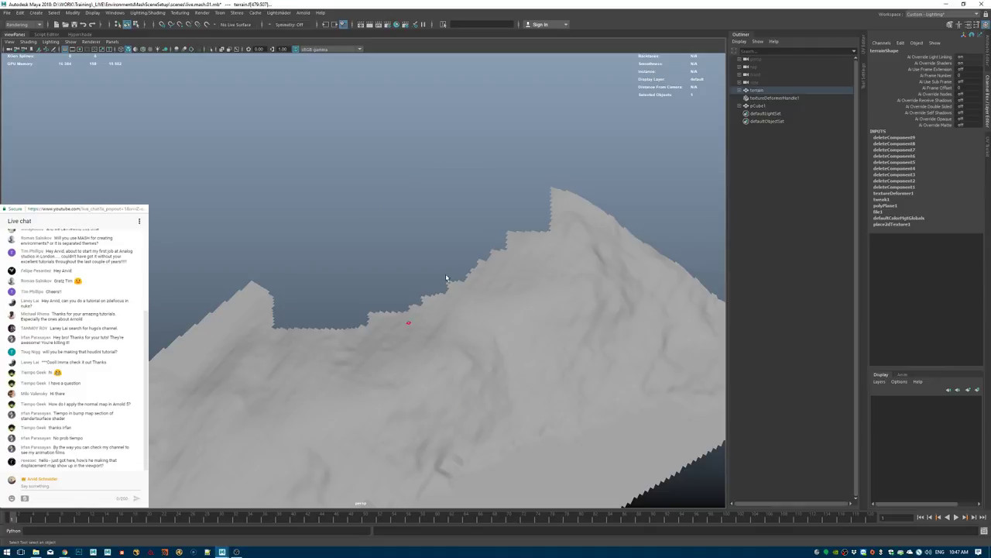
Check the ridge silhouette from the inlet viewpoint and delete the remaining protruding faces behind the far peak.
scroll(407, 324, "up", 5)
left_click_drag(406, 323, 385, 378, "alt")
middle_click_drag(384, 378, 467, 250, "alt")
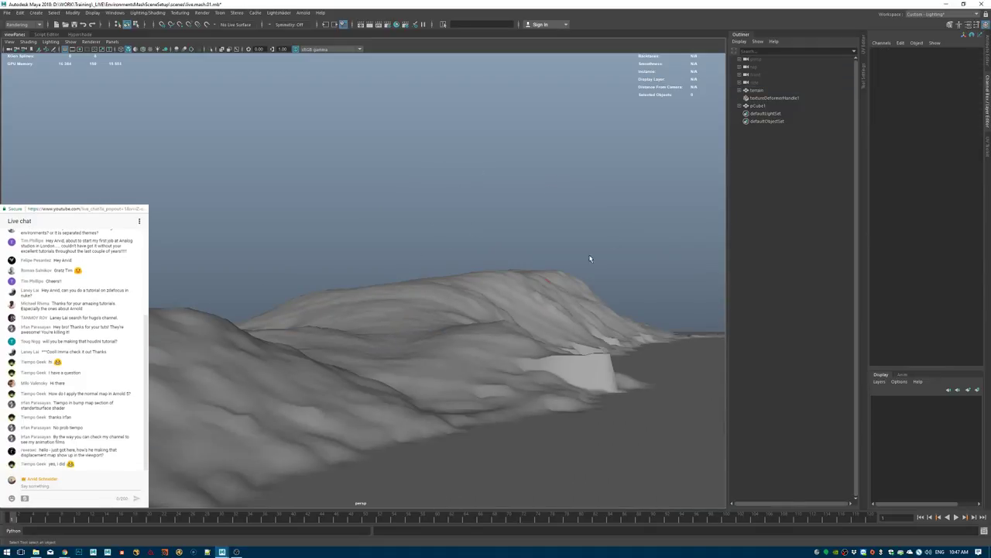
left_click(471, 318)
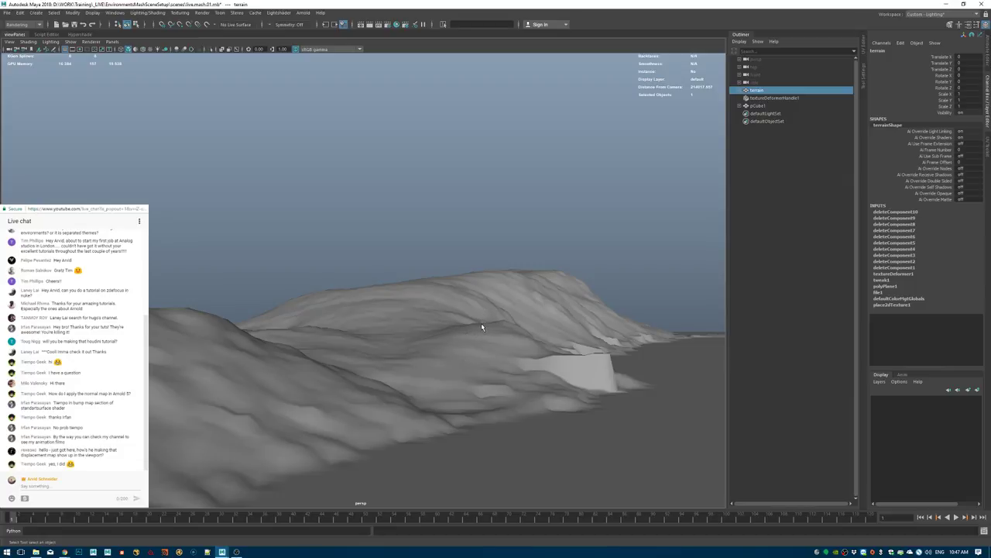
left_click_drag(402, 225, 336, 316, "alt")
left_click(411, 189)
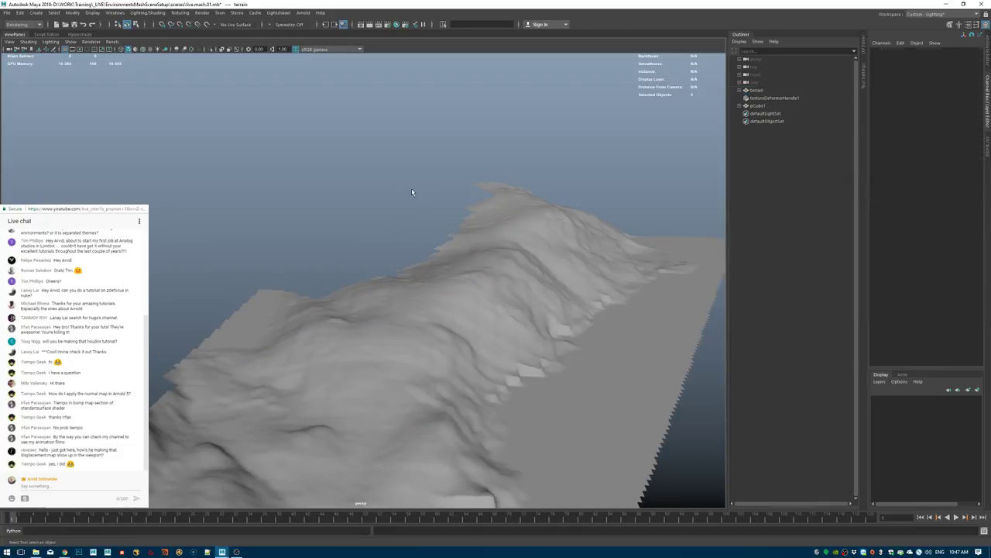
left_click_drag(411, 189, 424, 370, "alt")
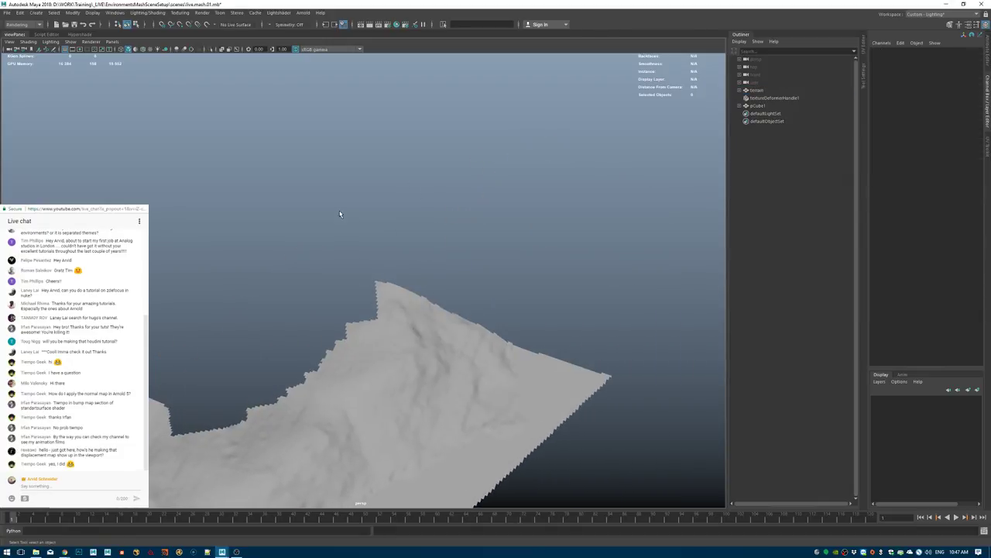
left_click_drag(339, 214, 453, 297)
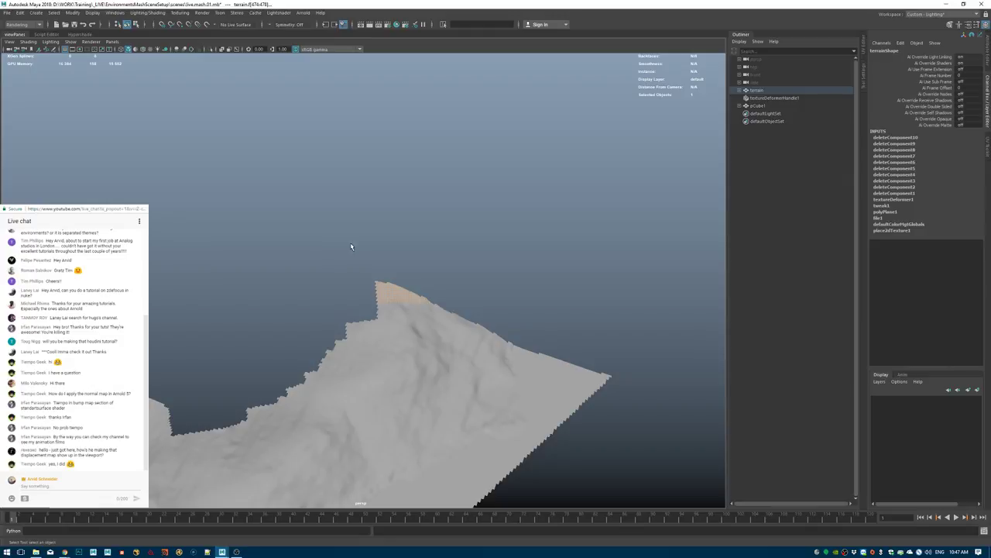
key("Delete")
left_click_drag(342, 264, 406, 313)
key("Delete")
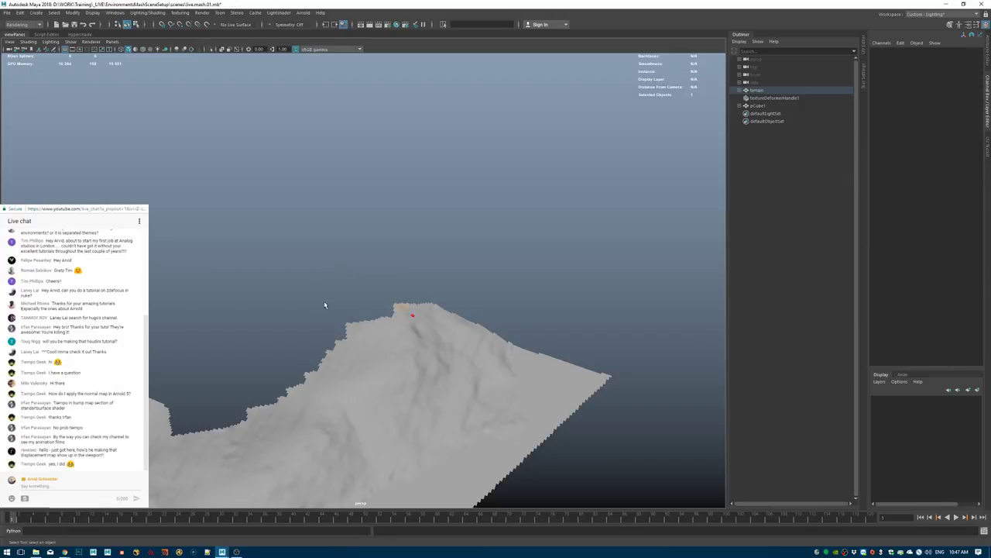
key("Delete")
left_click_drag(327, 310, 366, 338)
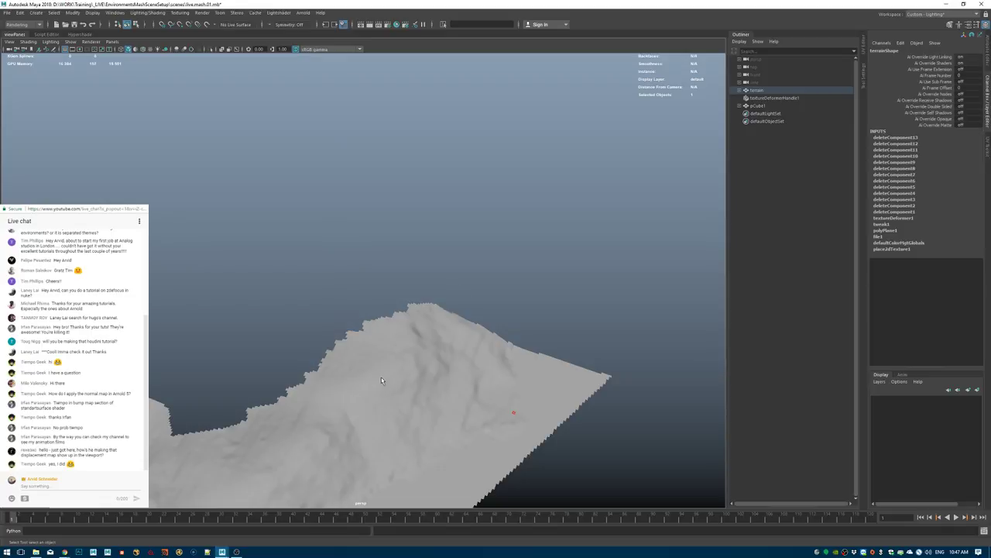
Leave face selection on the trimmed terrain and save the scene.
right_click_drag(381, 380, 445, 299)
left_click(507, 212)
scroll(334, 325, "down", 2)
left_click_drag(334, 325, 399, 295, "alt")
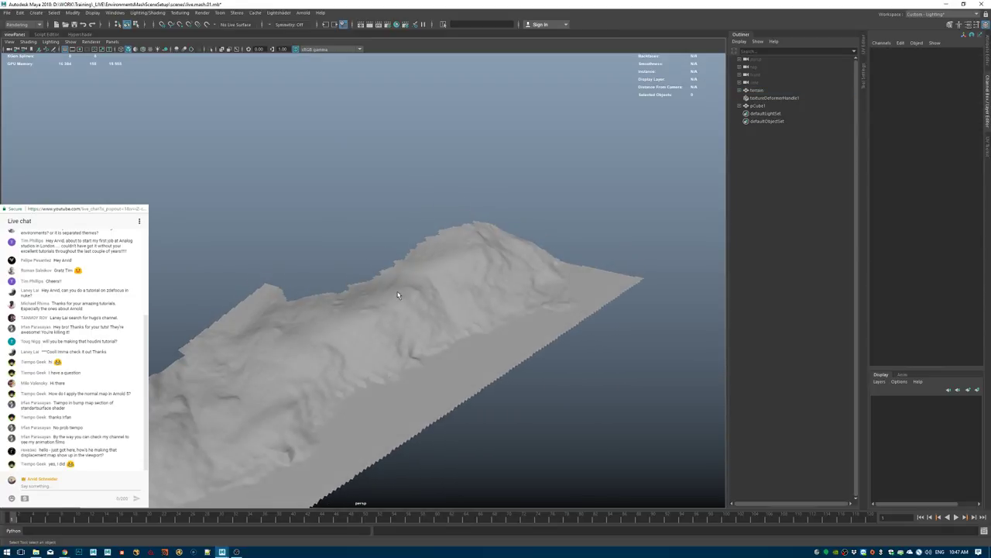
key("ctrl+s")
Rename the scale-check cube pCube1 as reference.
left_click_drag(377, 357, 472, 255, "alt")
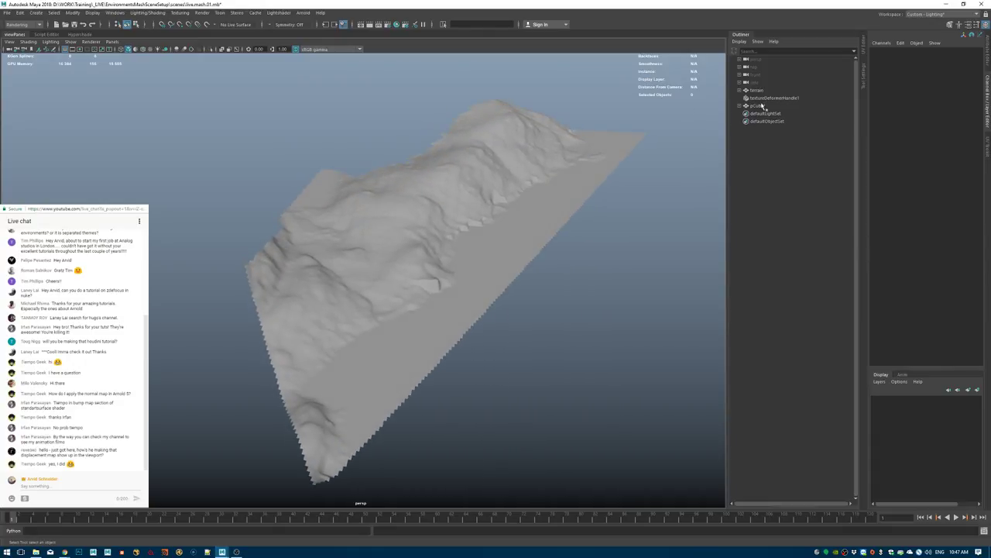
left_click(758, 105)
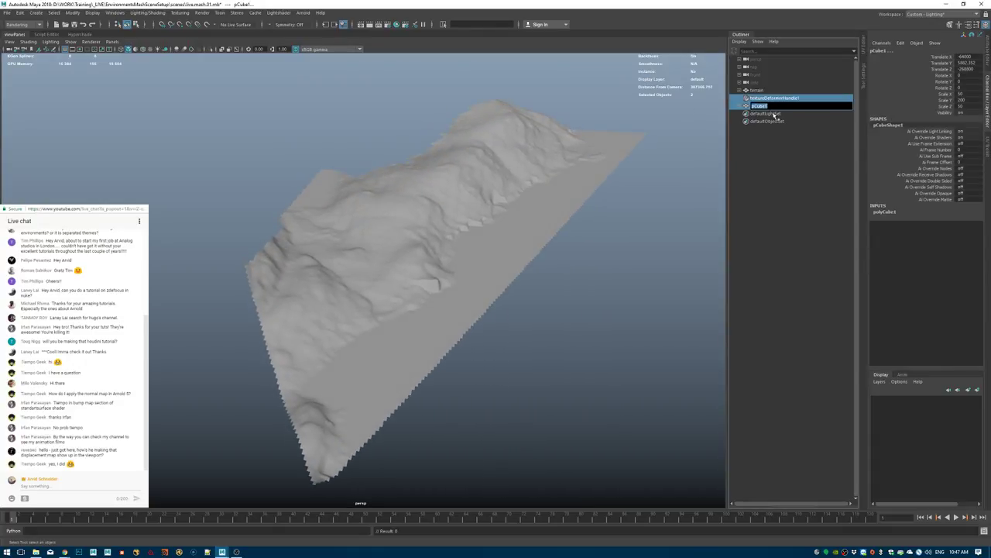
double_click(761, 106)
type("tre")
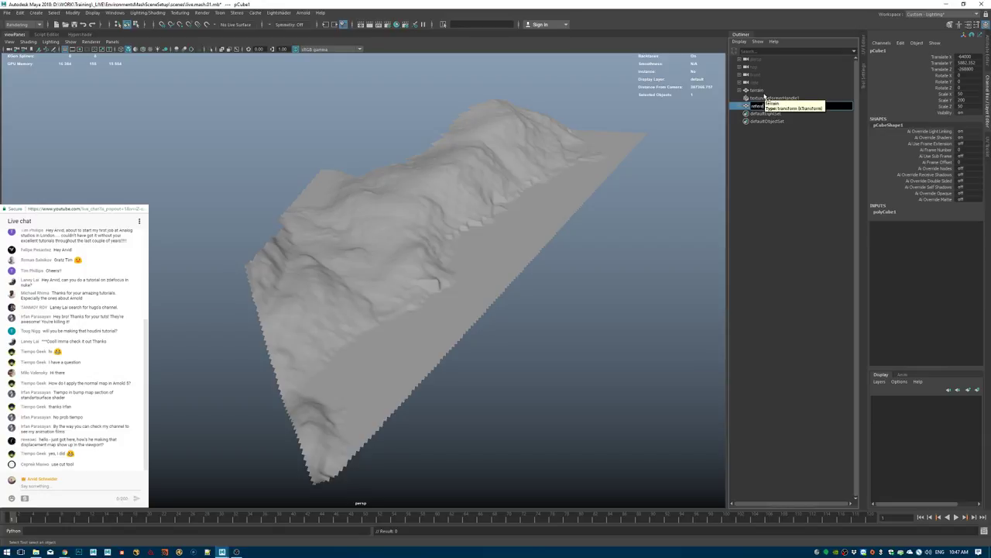
key("Return")
Delete the terrain's construction history and save the scene.
left_click(452, 195)
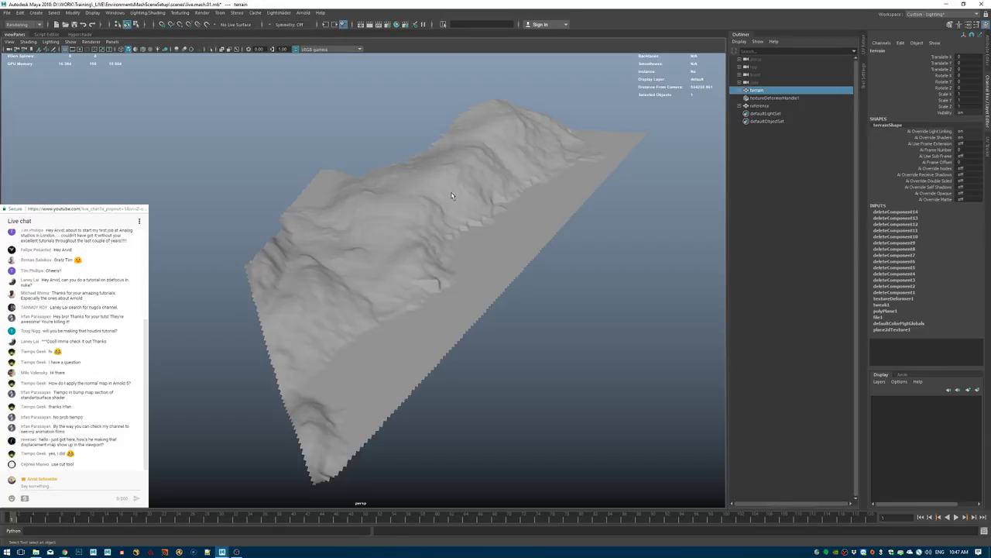
key("alt+shift+d")
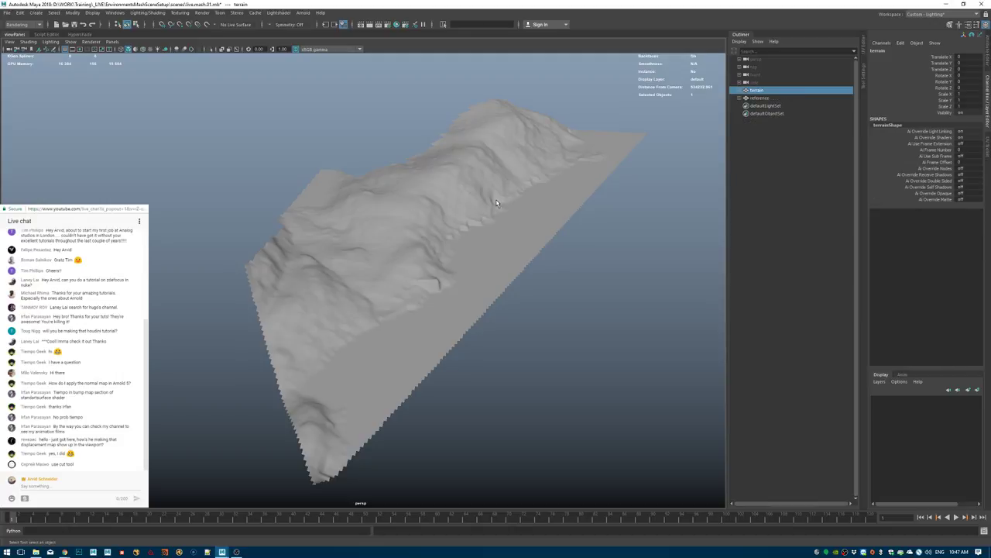
key("ctrl+s")
left_click_drag(495, 256, 423, 293, "alt")
left_click(436, 94)
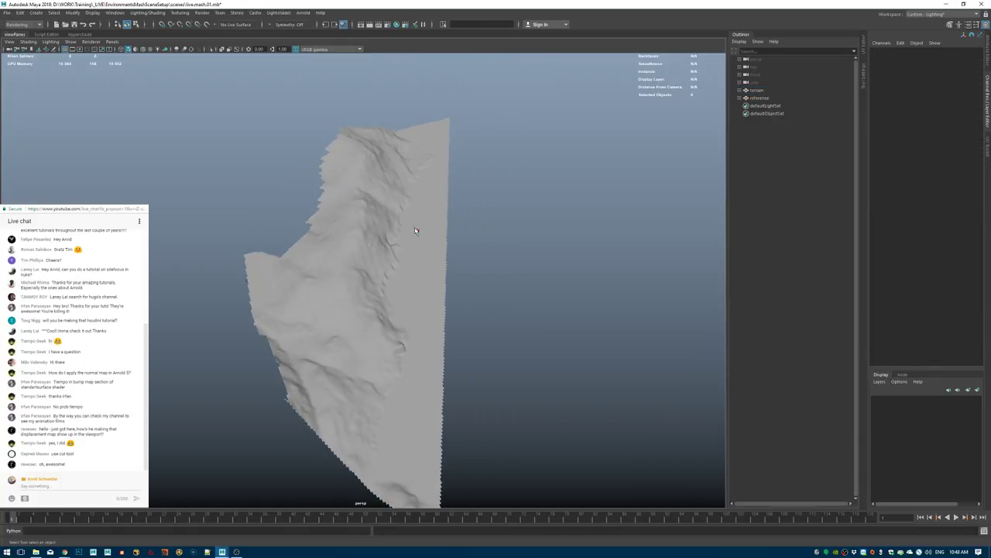
Delete the flat water faces along the whole straight side of the terrain, following the shoreline down to the pointed tip.
left_click_drag(415, 231, 419, 200, "alt")
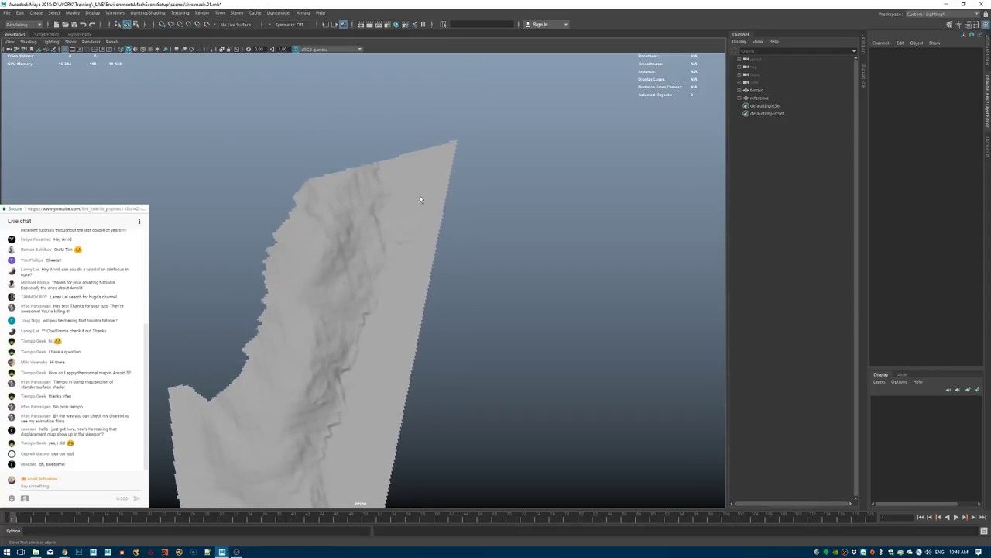
left_click_drag(419, 250, 410, 224, "alt")
left_click_drag(404, 258, 346, 304, "alt")
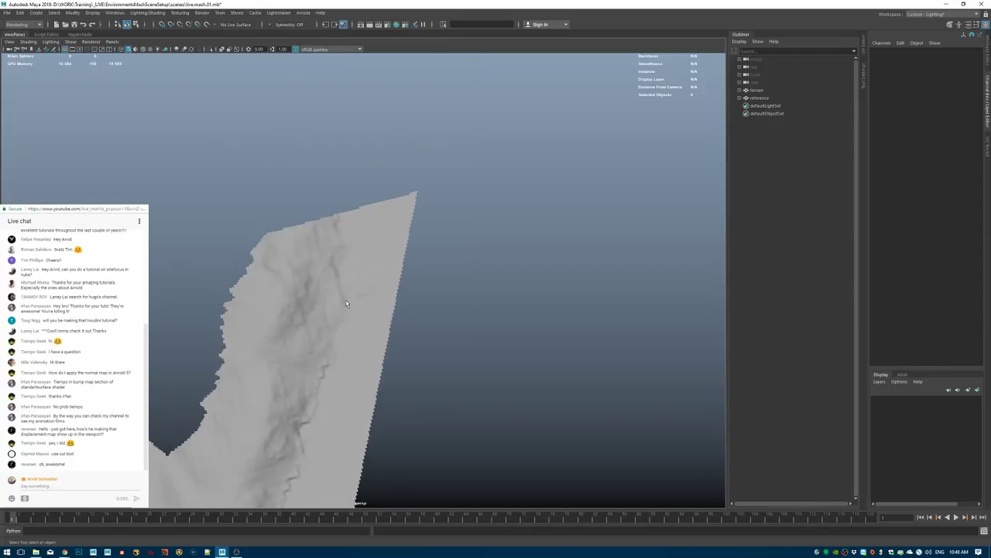
left_click_drag(477, 161, 348, 233)
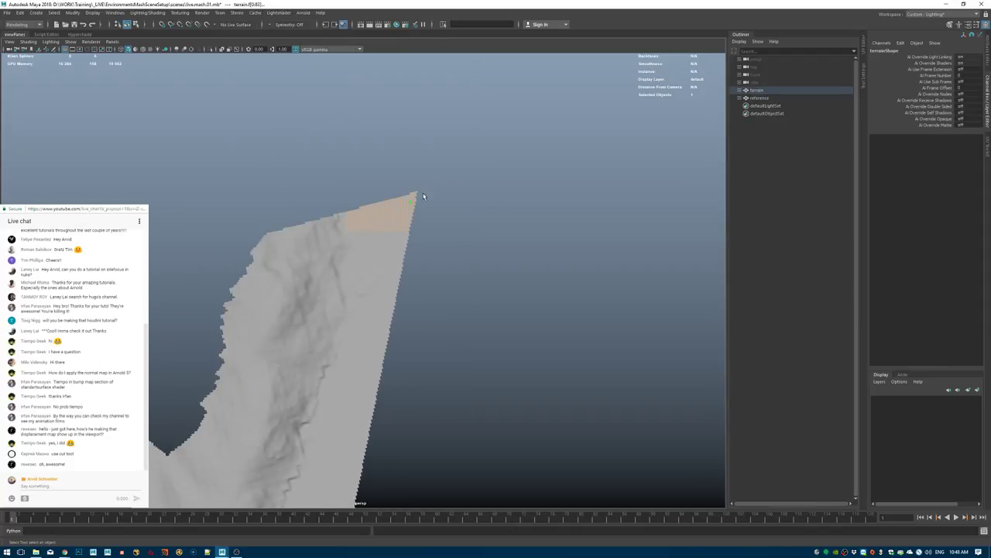
left_click_drag(431, 225, 349, 266, "ctrl+shift")
left_click_drag(425, 255, 348, 273, "ctrl+shift")
left_click_drag(415, 274, 347, 287, "ctrl+shift")
left_click_drag(404, 283, 350, 333, "ctrl+shift")
left_click_drag(420, 287, 349, 328, "shift")
middle_click_drag(367, 348, 458, 228, "alt")
left_click_drag(457, 228, 417, 273, "alt")
left_click_drag(489, 261, 410, 301, "shift")
left_click_drag(486, 309, 411, 371, "shift")
middle_click_drag(426, 359, 445, 234, "alt")
left_click_drag(496, 236, 423, 280, "shift")
left_click_drag(494, 269, 429, 301, "shift")
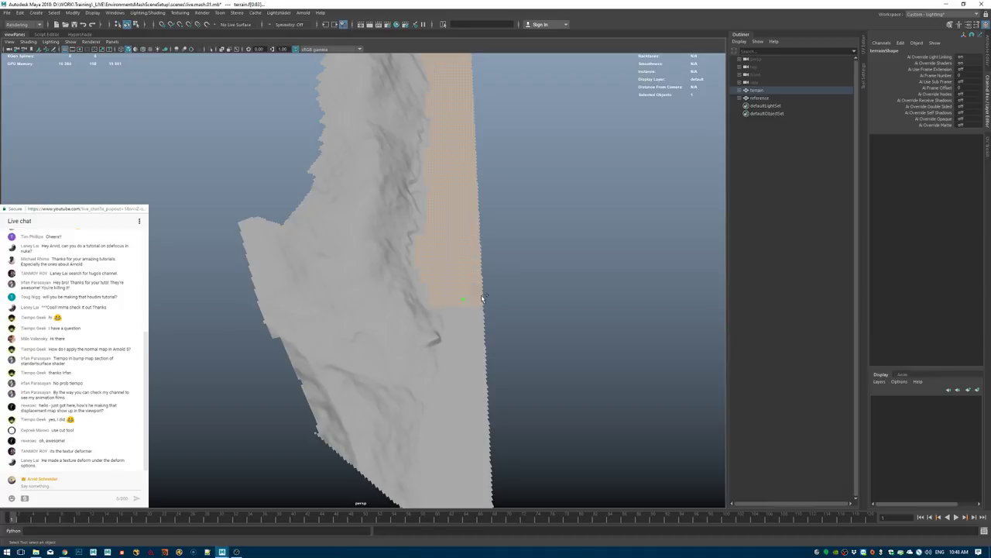
left_click_drag(503, 290, 444, 323, "shift")
middle_click_drag(463, 333, 484, 256, "alt")
left_click_drag(481, 232, 523, 263, "shift")
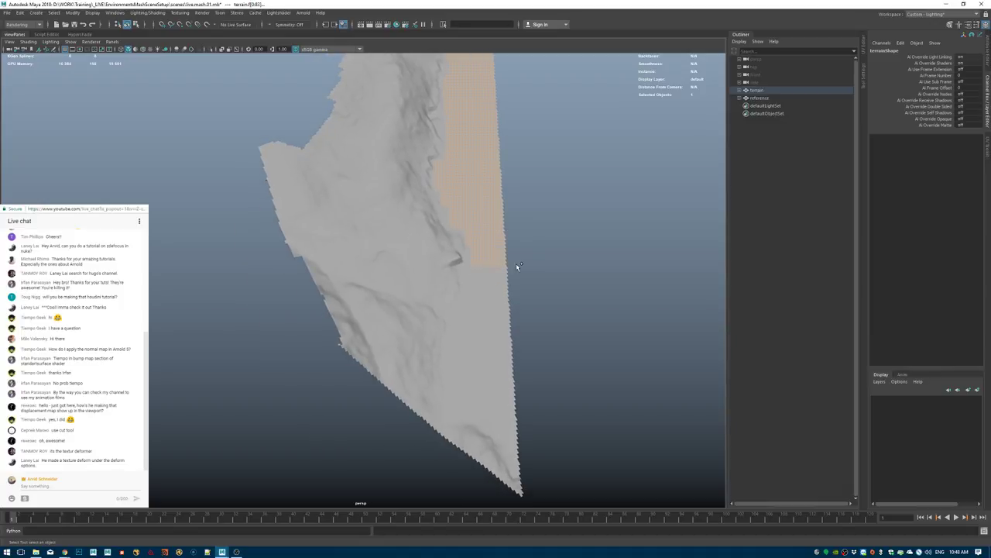
left_click_drag(469, 294, 457, 342, "shift")
middle_click_drag(457, 389, 469, 280, "alt")
left_click_drag(519, 299, 447, 329, "shift")
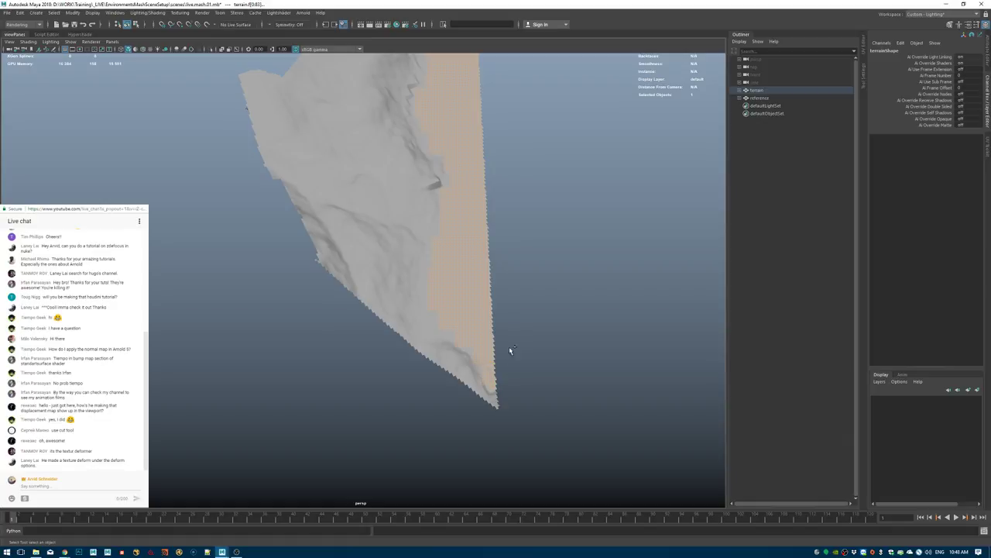
left_click_drag(485, 357, 496, 315, "shift")
key("Delete")
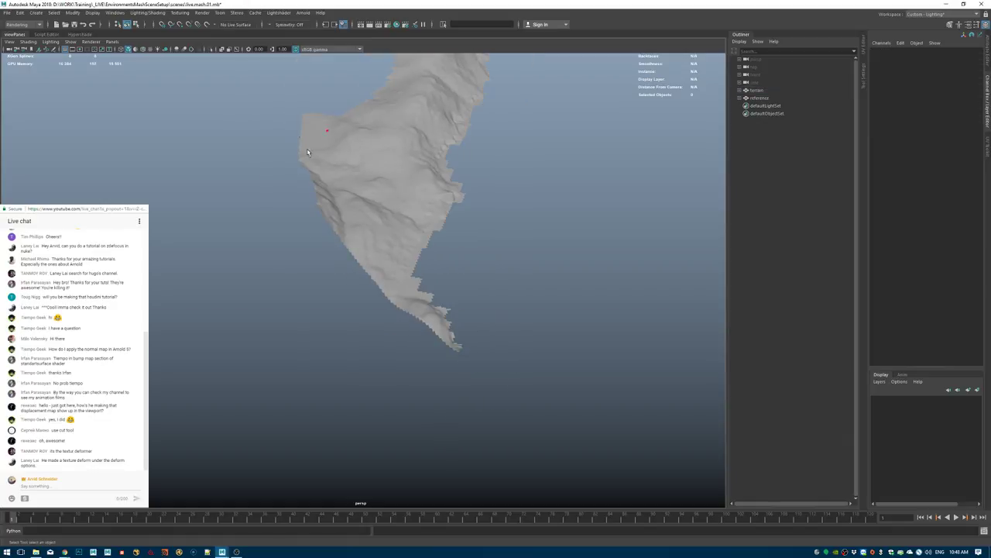
Return the terrain to object mode and save the scene.
left_click_drag(308, 152, 438, 268, "alt")
right_click_drag(514, 171, 514, 174)
key("ctrl+s")
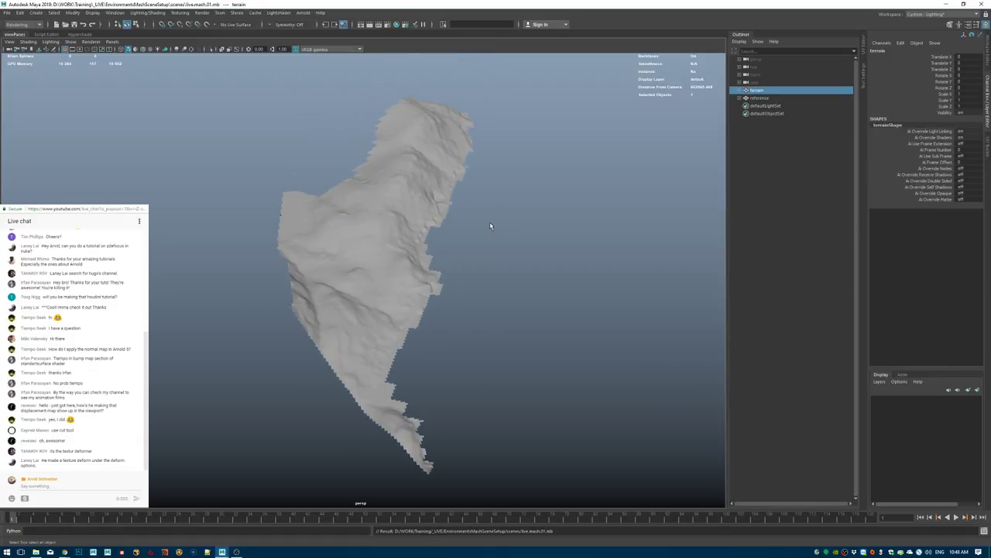
mouse_move(466, 279)
left_mouse_down("alt")
mouse_move(418, 326)
mouse_move(457, 294)
left_mouse_up("alt")
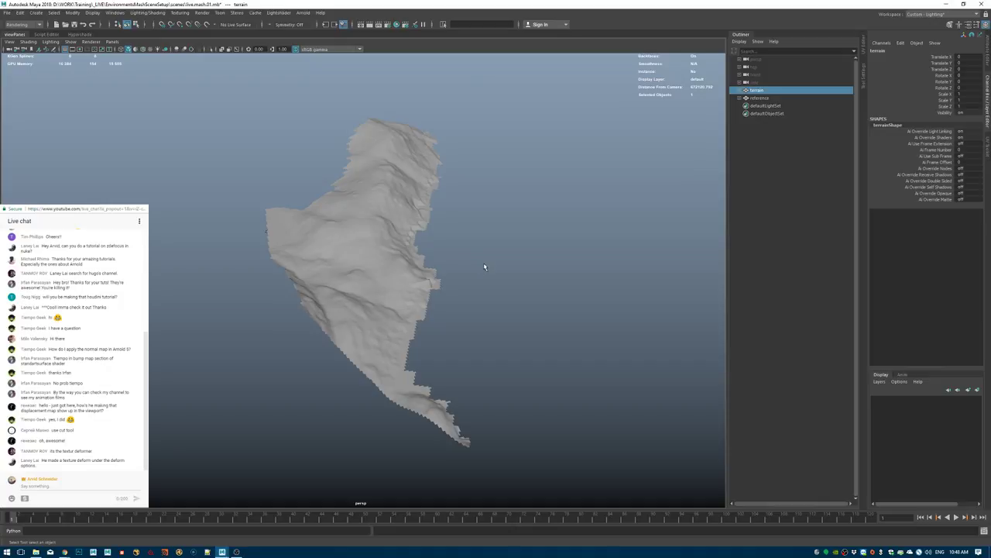
Create a new polygon plane at the origin and scale it uniformly to about 221,600.
right_click_drag(456, 230, 458, 233)
left_click(495, 239)
right_click(518, 240, "shift")
left_click(496, 230)
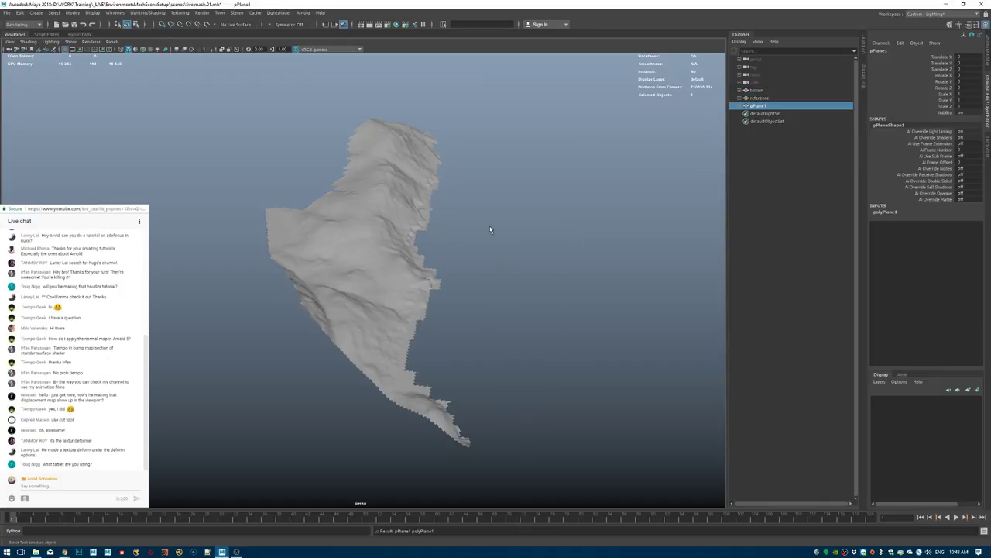
left_click_drag(277, 242, 387, 222)
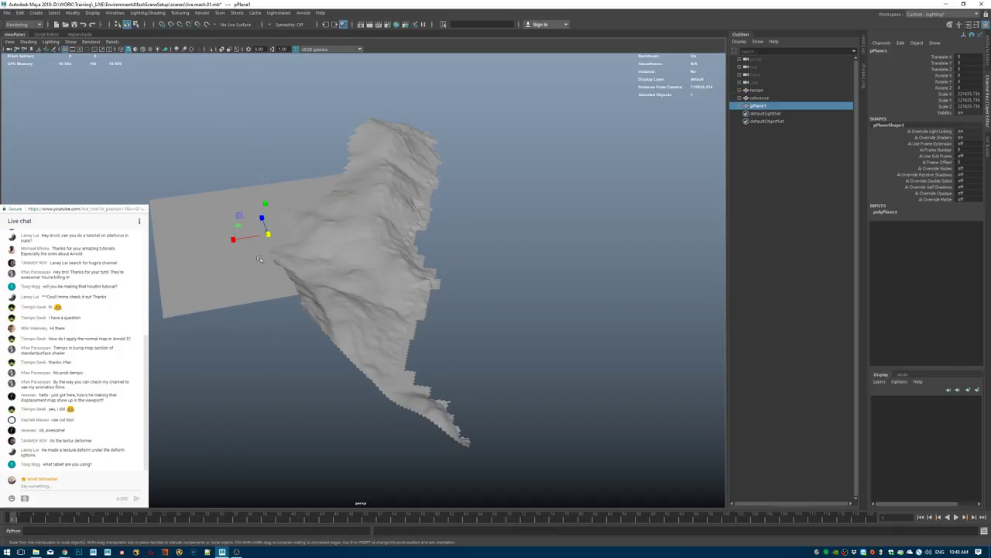
Scale the new plane into a long strip, about 120,000 in X and 492,000 in Z.
left_click_drag(284, 222, 273, 194, "alt")
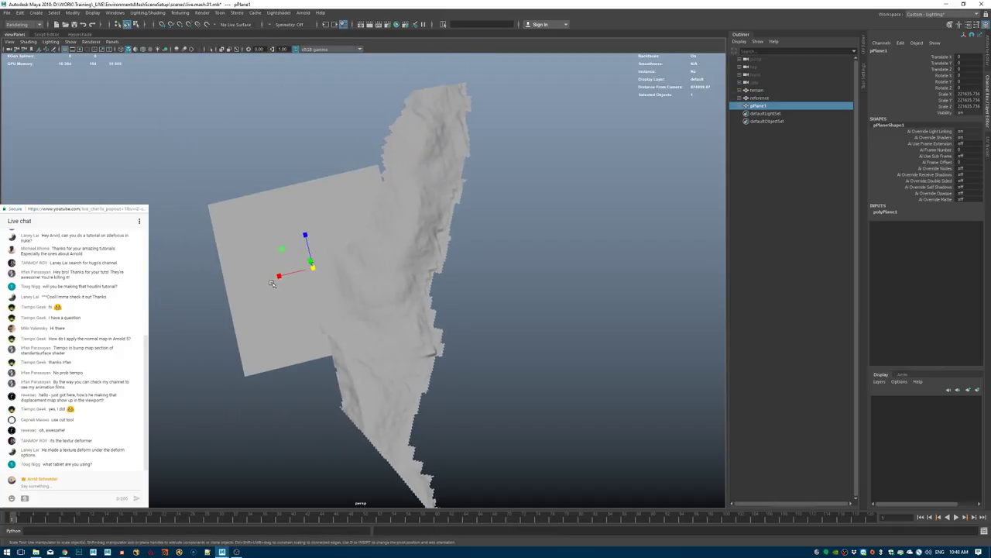
left_click_drag(279, 276, 295, 272)
left_click_drag(305, 235, 296, 195)
key("e")
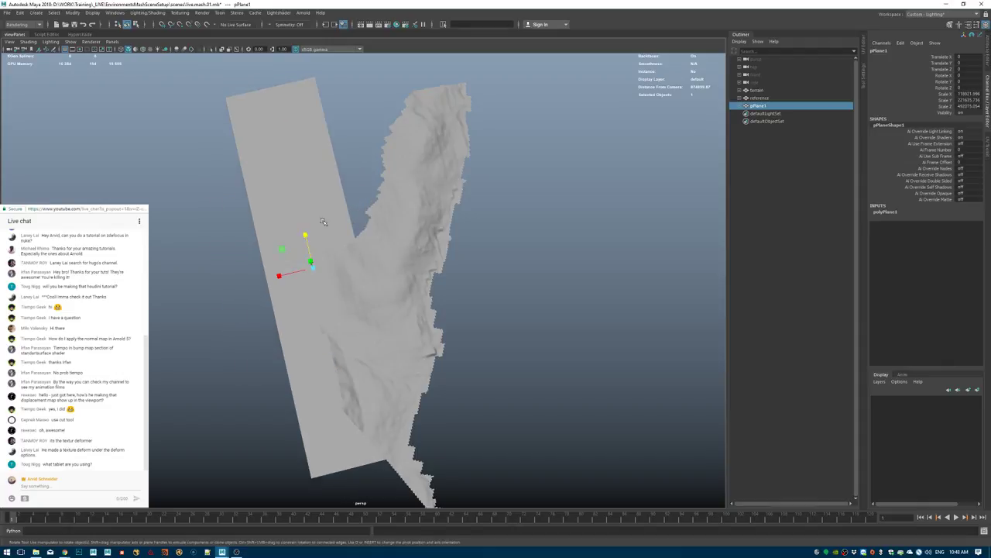
Rotate the long plane about -20° in Y and move it over the terrain's open water side.
left_click_drag(301, 298, 294, 286)
key("w")
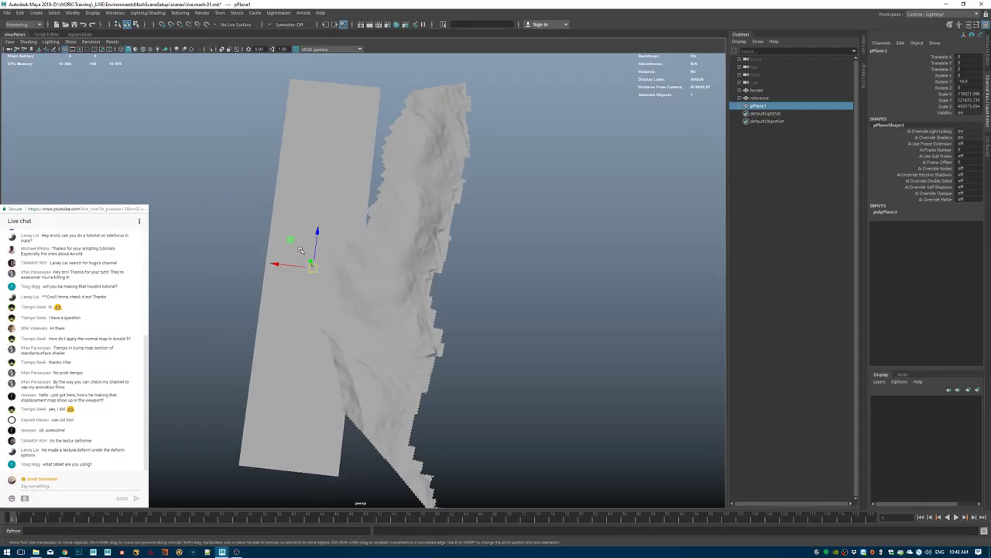
left_click_drag(294, 247, 529, 248)
scroll(470, 250, "up", 5)
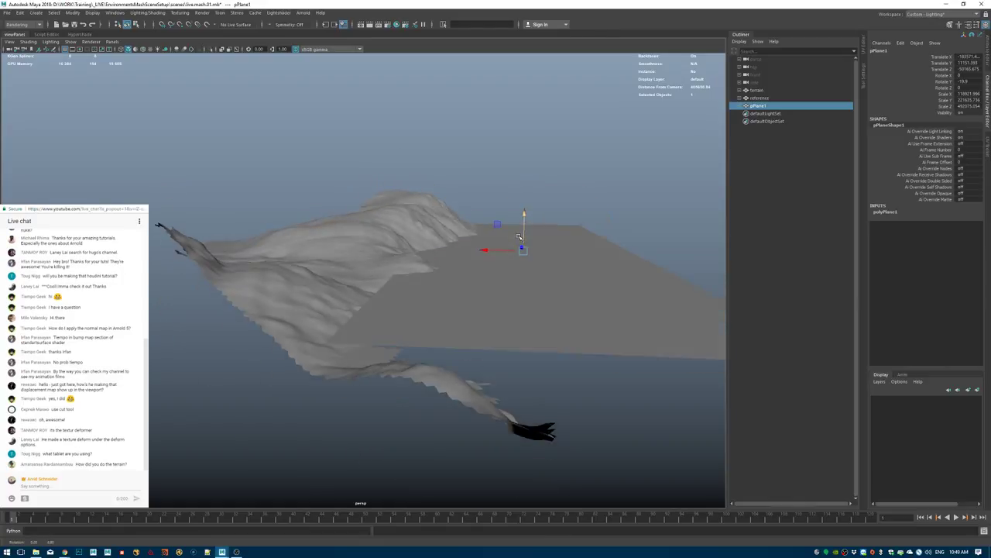
Fit the plane against the shoreline at water level, with Translate Y at about 9,300.
right_click_drag(530, 249, 617, 257, "alt")
left_click_drag(556, 239, 494, 251)
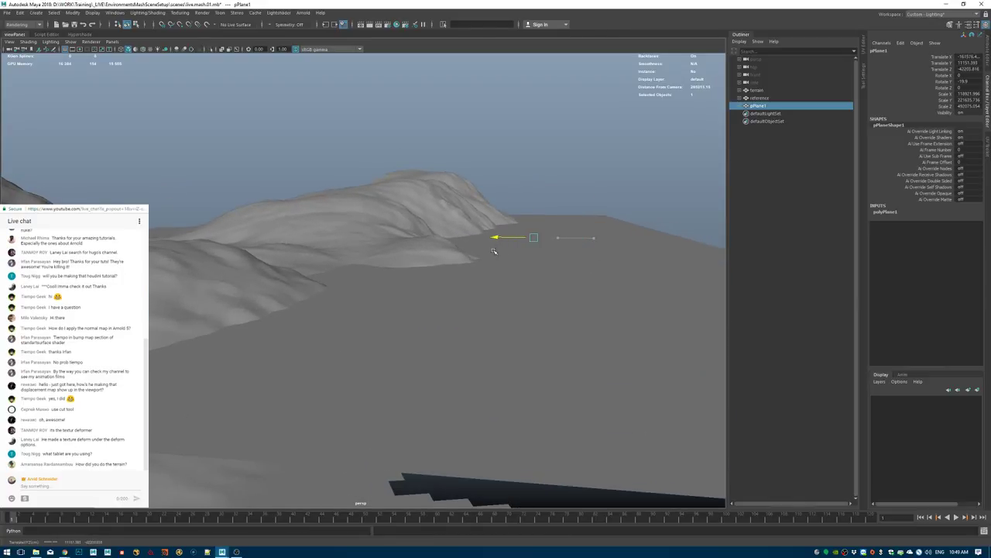
left_click_drag(526, 202, 526, 206)
left_click_drag(465, 283, 518, 284, "alt")
right_click_drag(518, 284, 448, 307, "alt")
left_click_drag(447, 308, 476, 339, "alt")
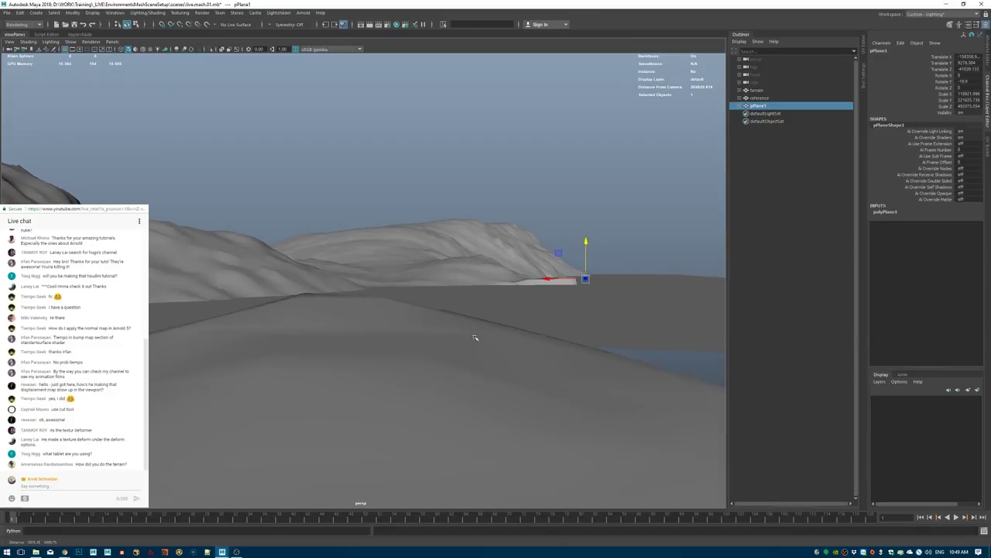
left_click_drag(556, 284, 498, 244, "alt")
left_click_drag(590, 236, 570, 222, "alt")
Rename the new plane to "water" and save the scene.
key("q")
double_click(757, 105)
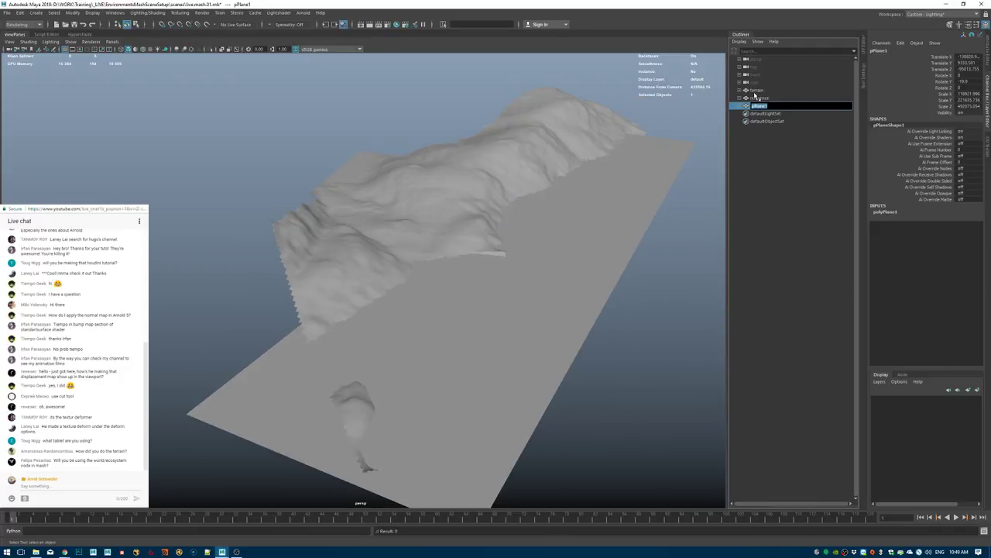
type("water")
key("Return")
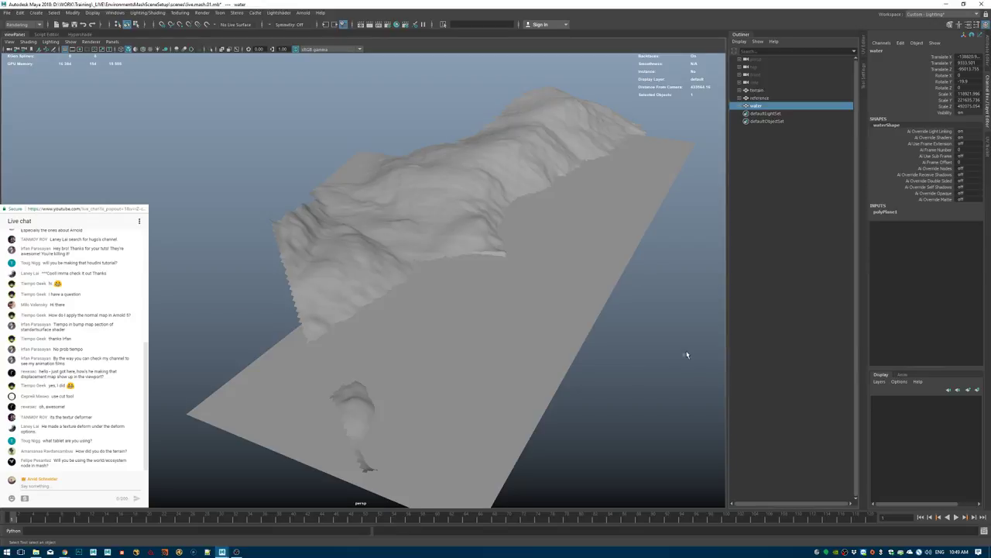
left_click(618, 360)
key("ctrl+s")
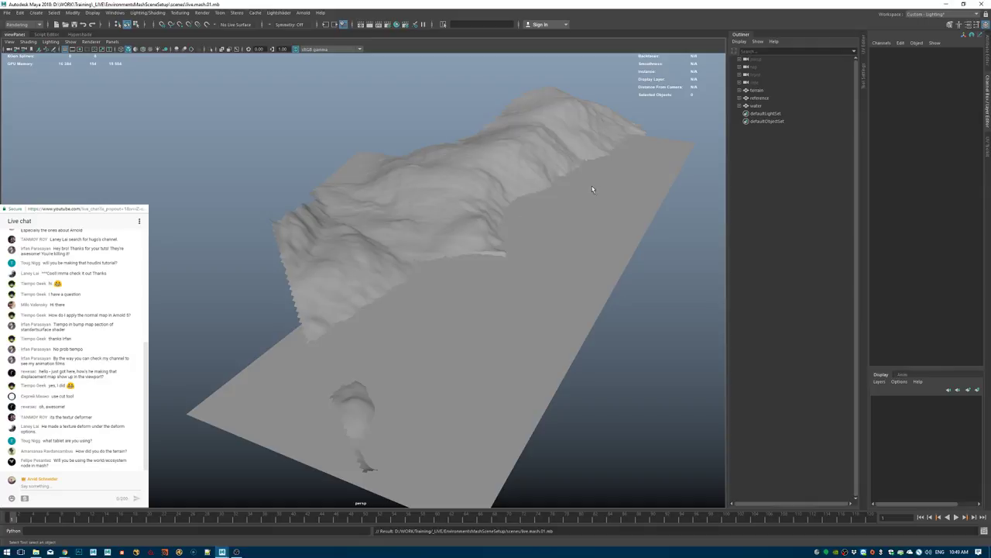
Group the terrain, reference and water objects under the name "geo" and save the scene.
left_click_drag(592, 189, 593, 144, "alt")
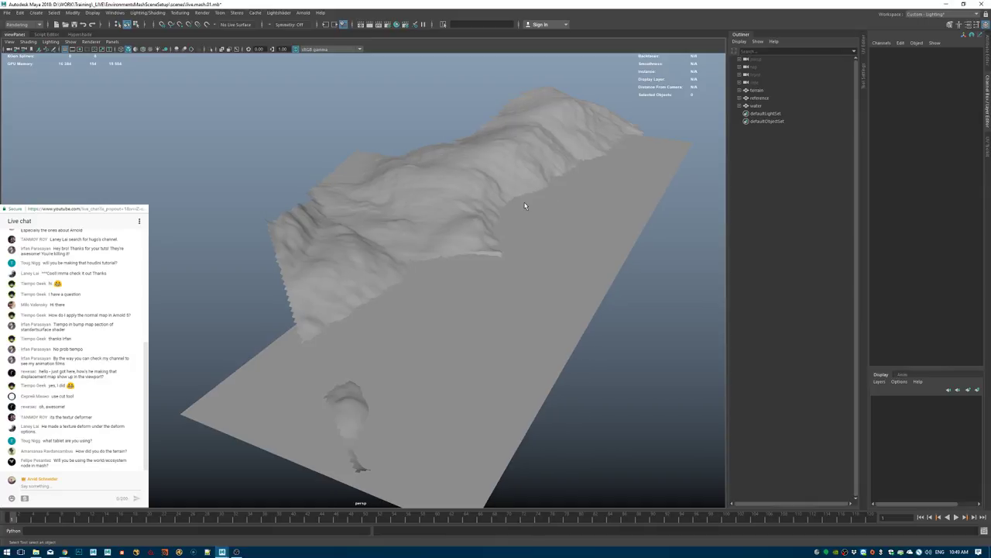
left_click_drag(781, 106, 766, 90)
key("ctrl+g")
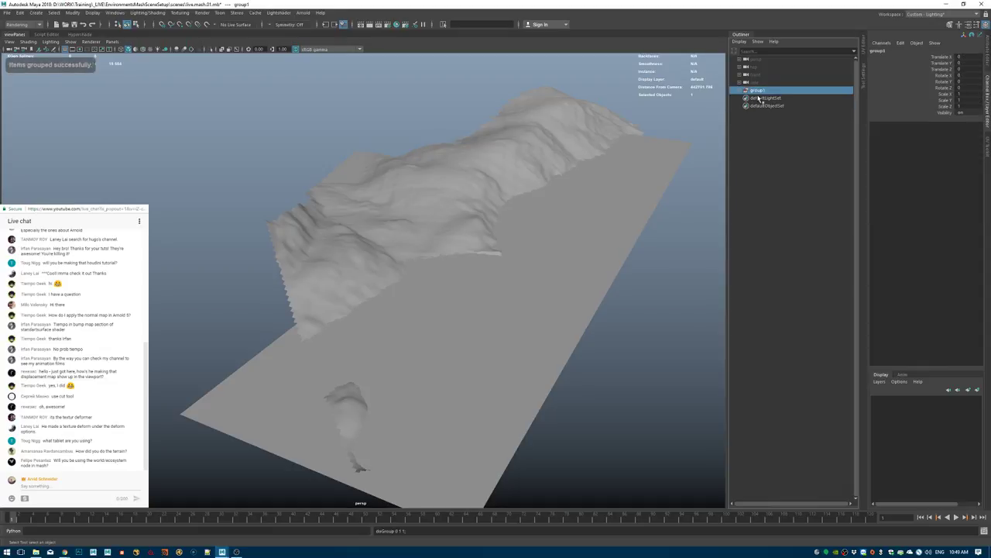
double_click(759, 91)
type("geo")
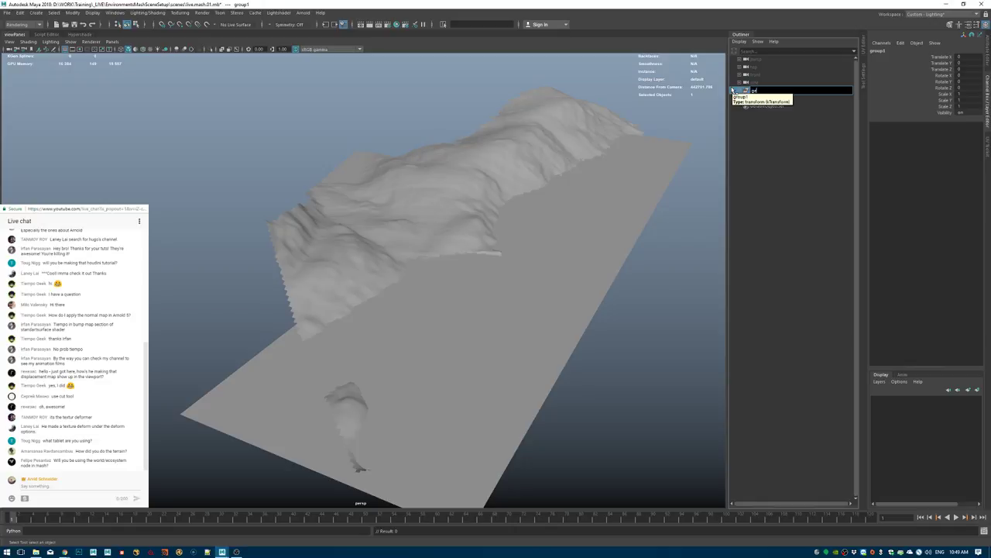
key("Return")
left_click(664, 309)
key("ctrl+s")
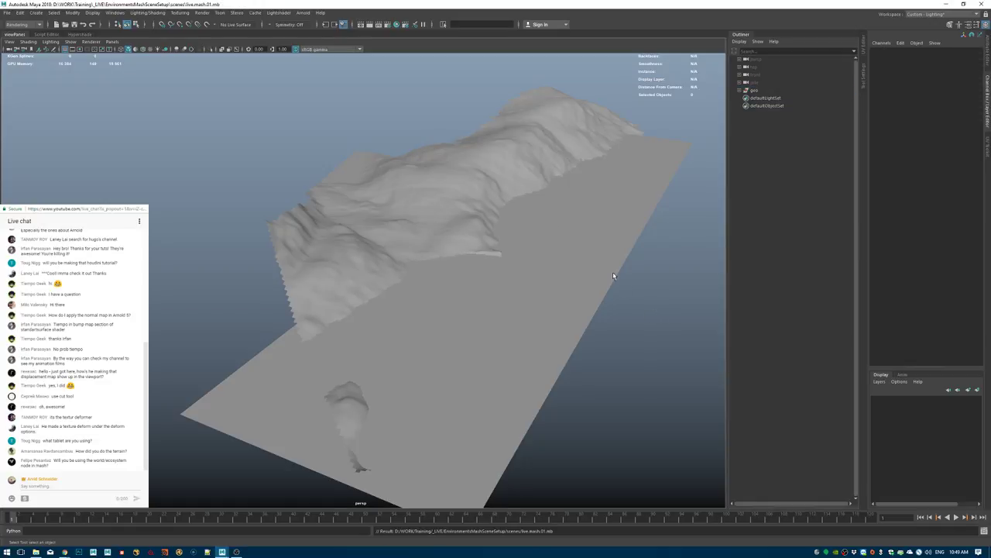
Hide the whole geo group.
left_click(777, 83)
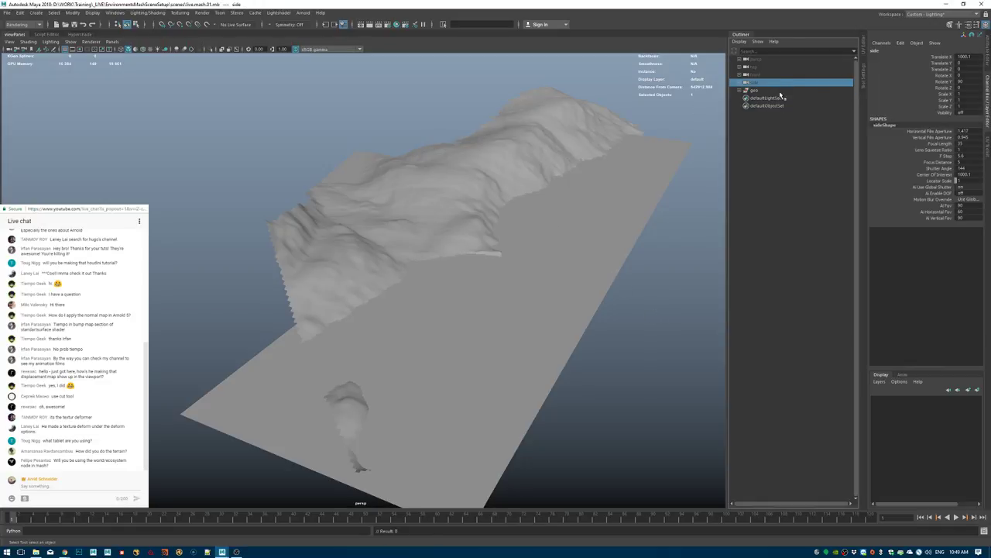
left_click(780, 92)
key("ctrl+h")
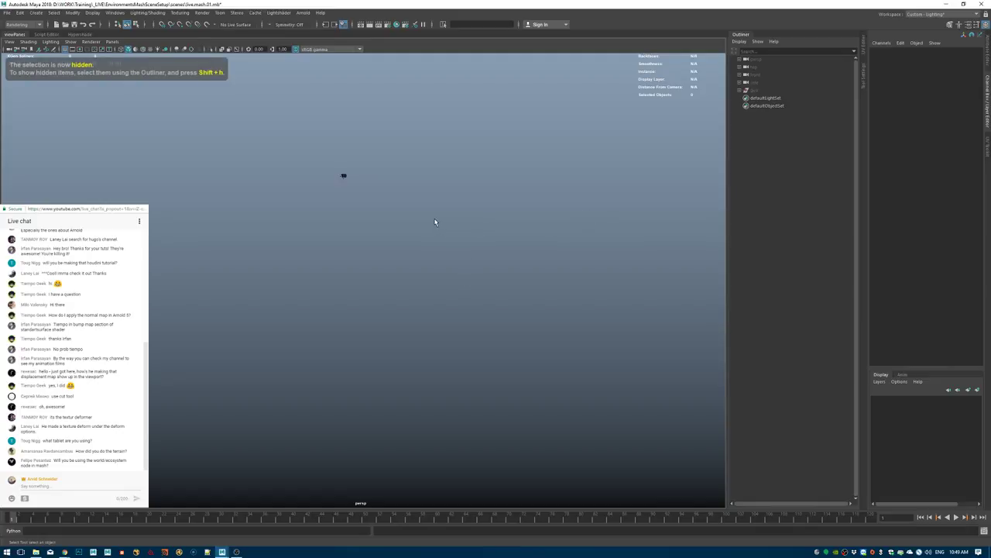
Create a polygon plane at the origin and scale it uniformly to about 64 as a test ground.
right_click_drag(435, 222, 411, 209, "shift")
key("f")
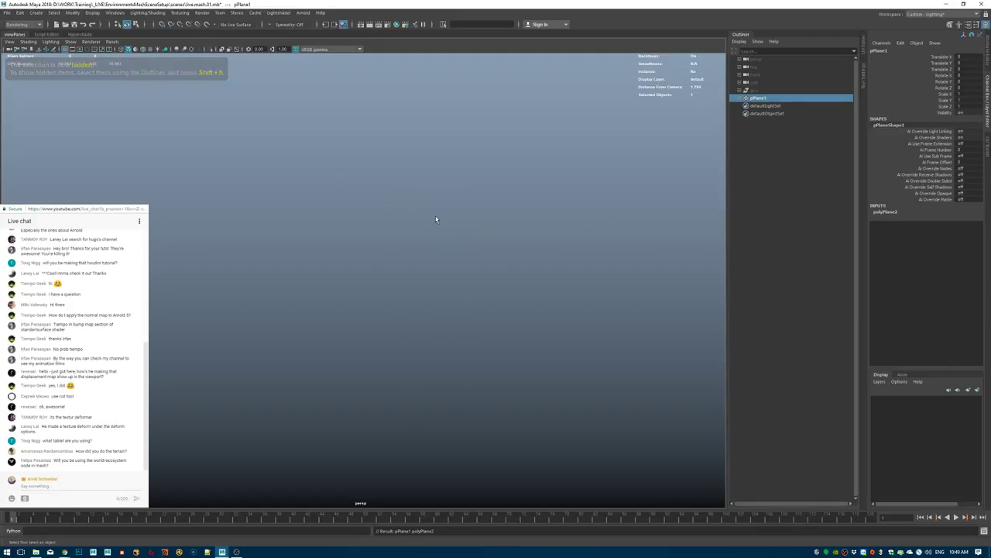
right_click_drag(554, 206, 253, 235, "alt")
right_click_drag(438, 186, 310, 189, "alt")
key("r")
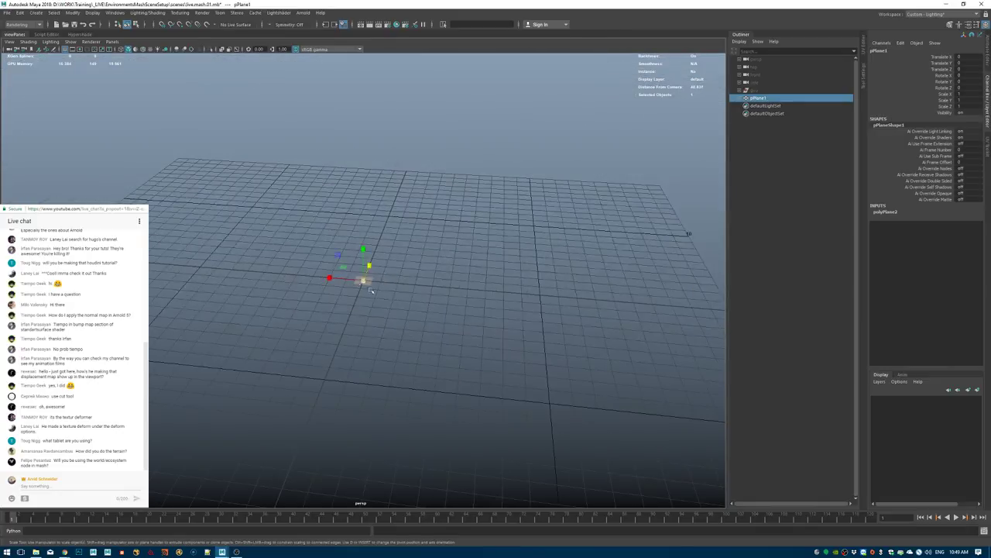
left_click_drag(364, 280, 589, 267)
right_click_drag(402, 279, 323, 291, "alt")
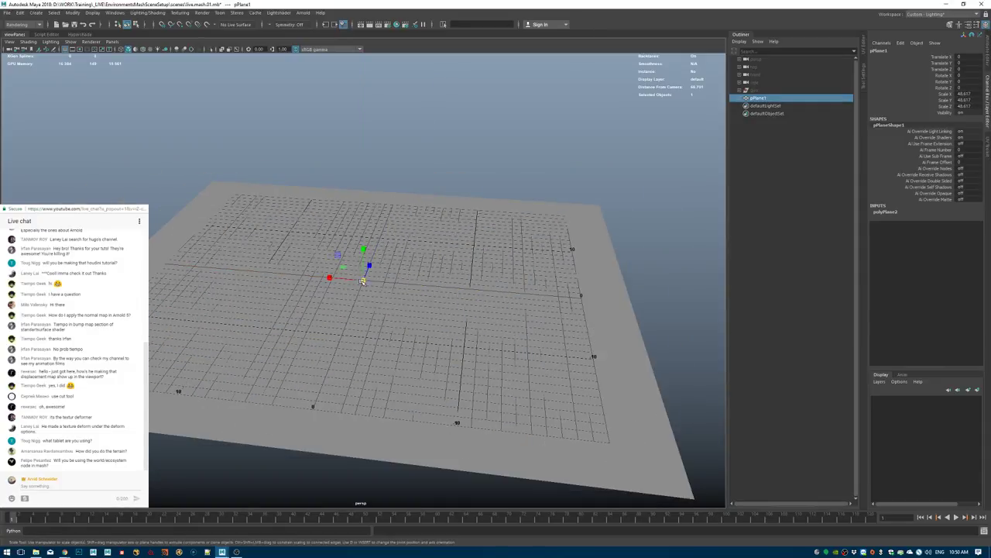
Create a polygon cube at the origin and undo its accidental move.
left_click(505, 132)
right_click(479, 130, "shift")
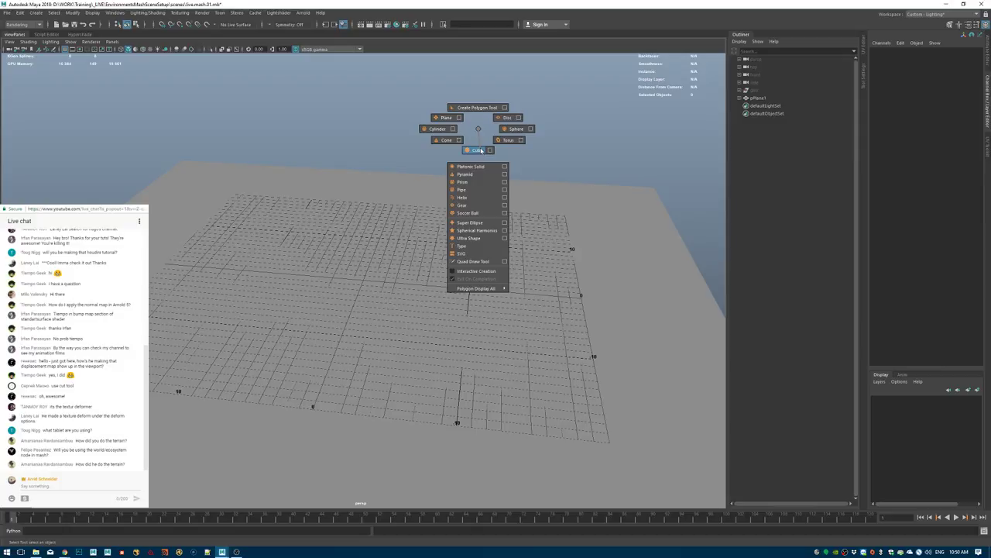
left_click(480, 150)
left_click(454, 151)
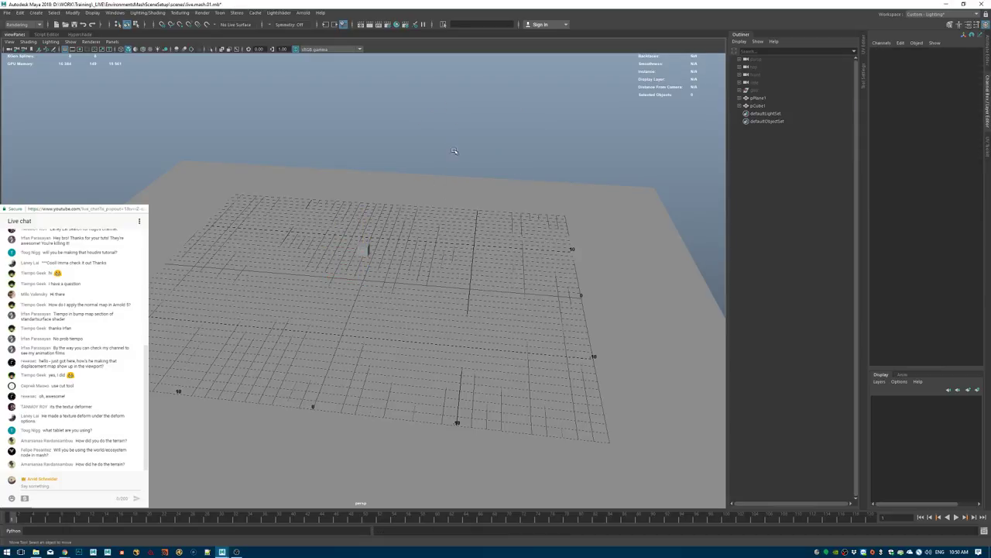
key("ctrl+z")
key("ctrl+z")
Create a polygon torus and a polygon cone at the origin, alongside the cube.
left_click(447, 161)
right_click_drag(449, 146, 455, 145, "shift")
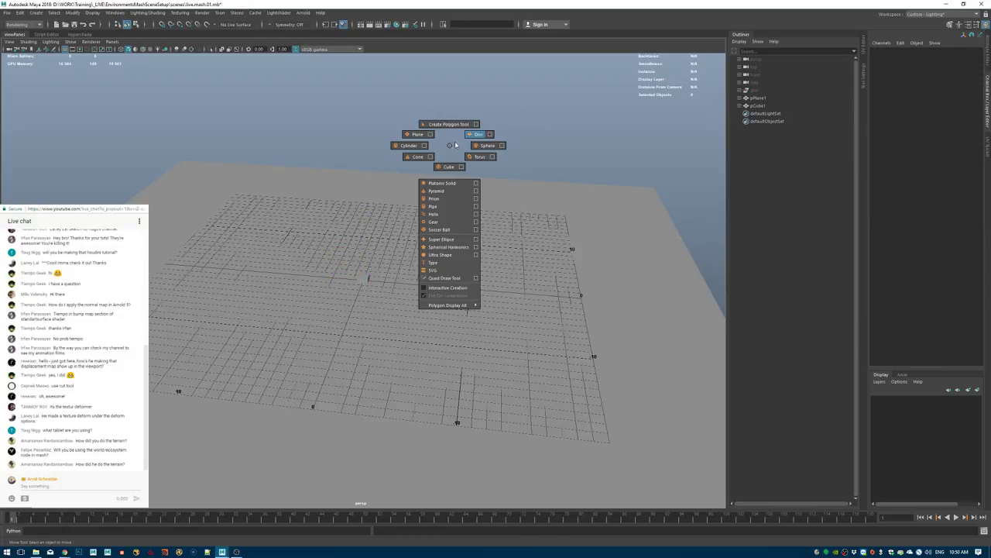
left_click(480, 156)
left_click(429, 159)
right_click(428, 159, "shift")
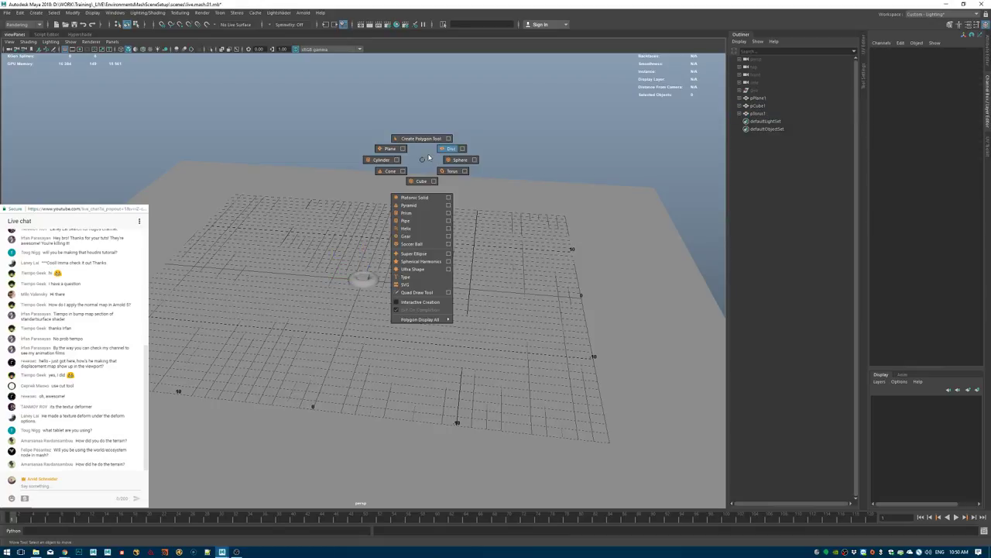
left_click(388, 170)
left_click(456, 147)
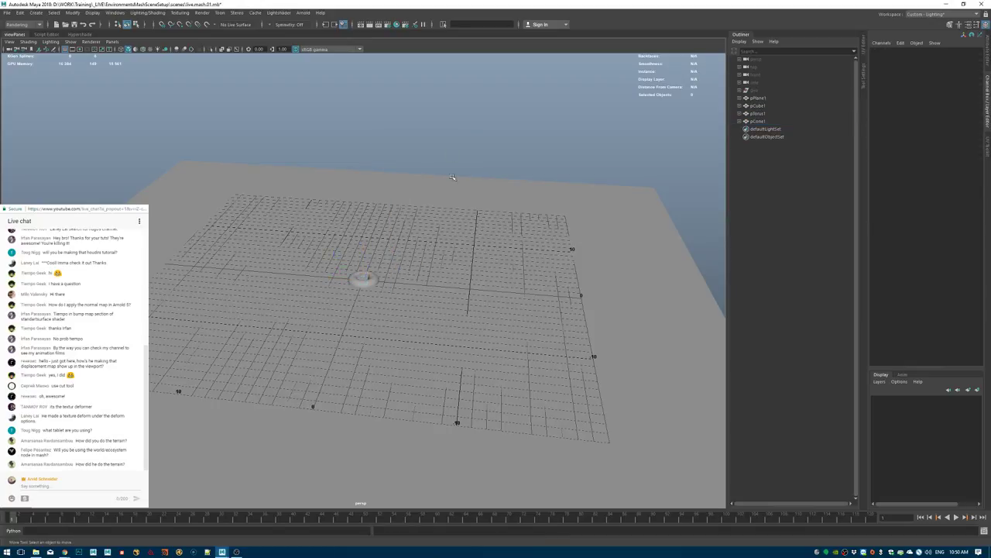
Hide the viewport grid.
left_click(762, 121)
left_click(758, 99)
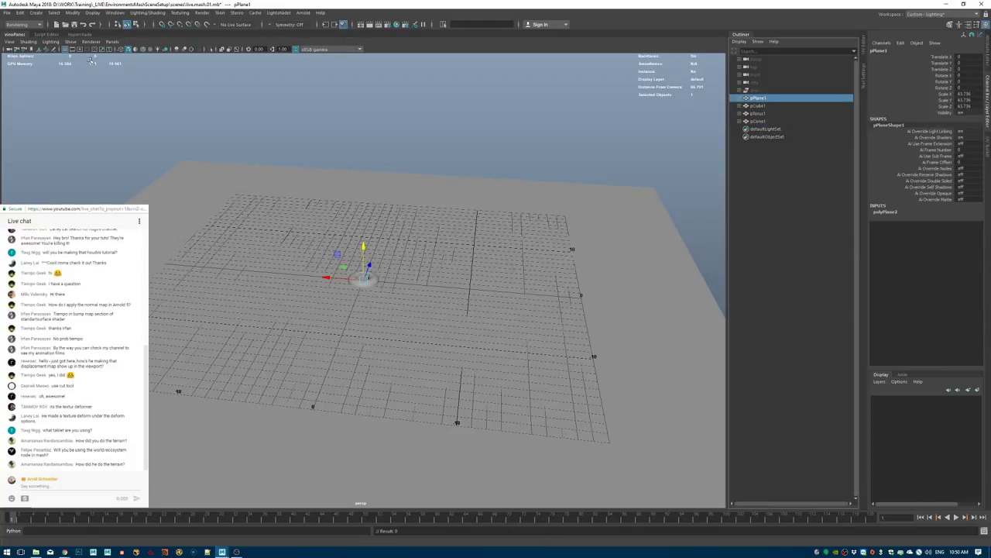
left_click(65, 49)
left_click(414, 155)
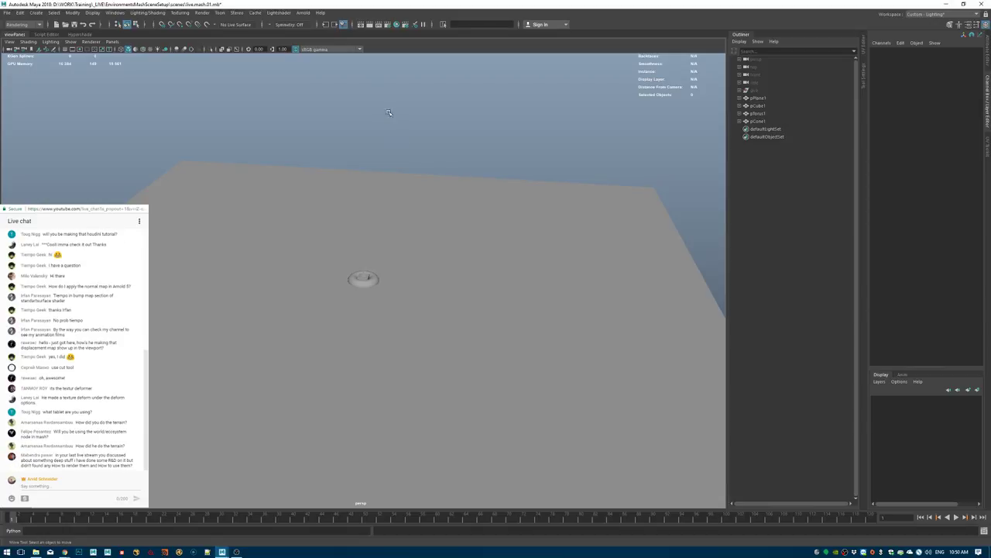
Detach the MASH commands as a floating window and place it in an empty corner of the viewport.
key("space")
left_click(465, 180)
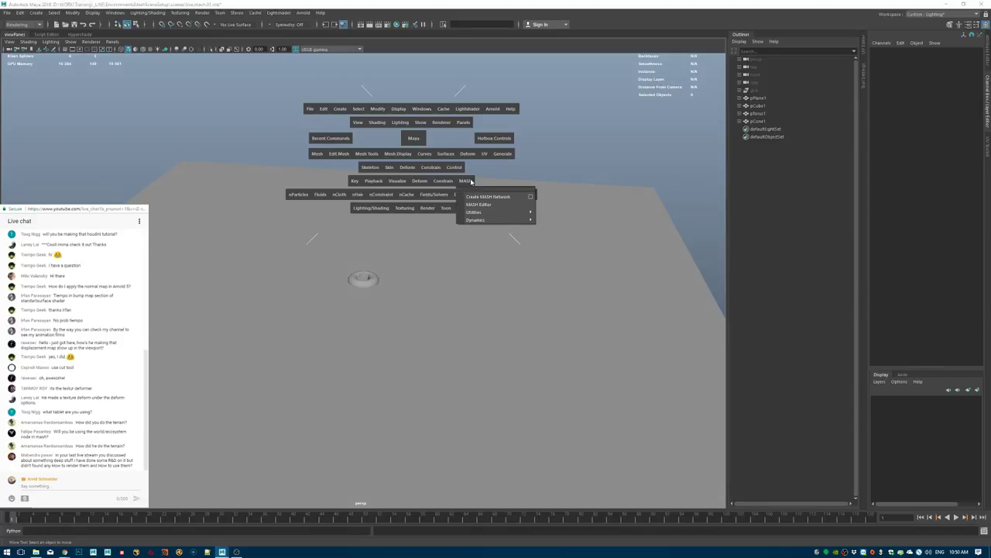
left_click(496, 189)
mouse_move(495, 185)
left_mouse_down()
mouse_move(341, 141)
mouse_move(68, 85)
left_mouse_up()
left_click(609, 164)
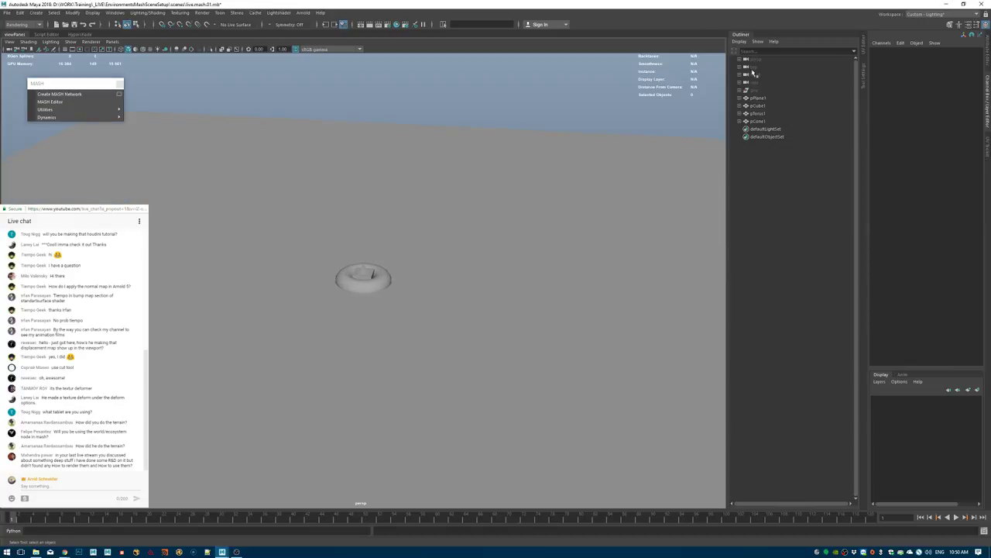
Select the cube, torus and cone together and enable selection highlighting in the viewport.
left_click(763, 108)
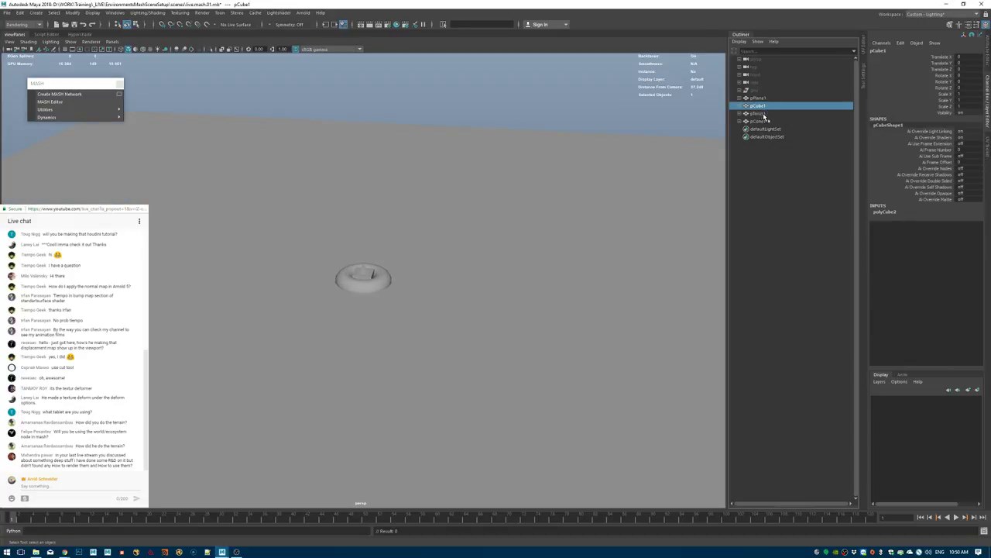
left_click(770, 114, "ctrl")
left_click(757, 121, "ctrl")
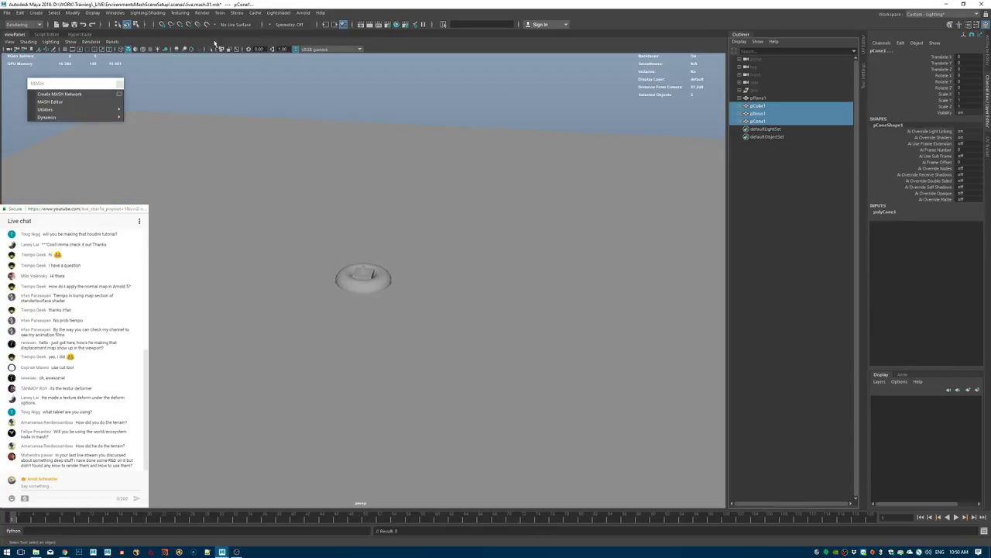
left_click(71, 42)
left_click(97, 387)
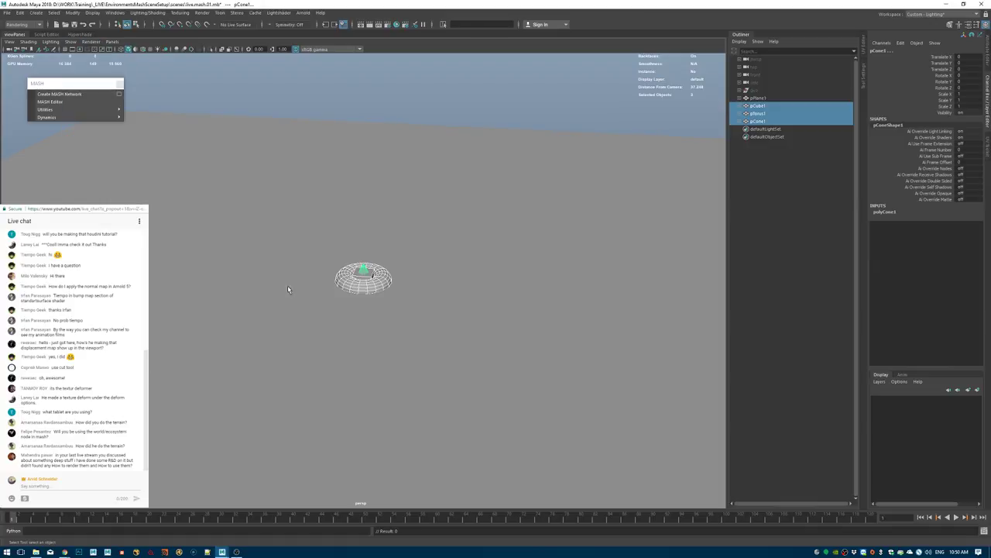
right_click_drag(287, 285, 684, 224, "alt")
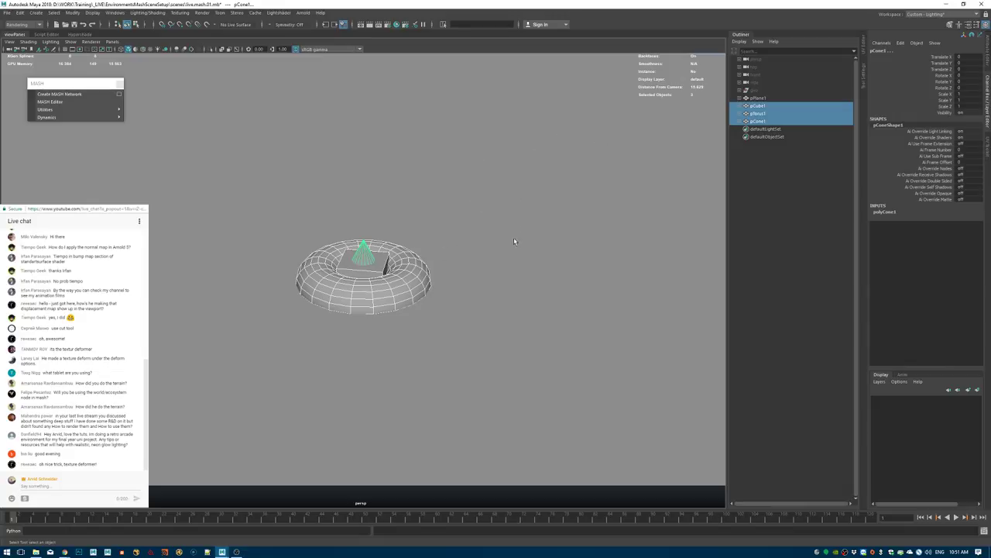
left_click_drag(429, 230, 448, 236, "alt")
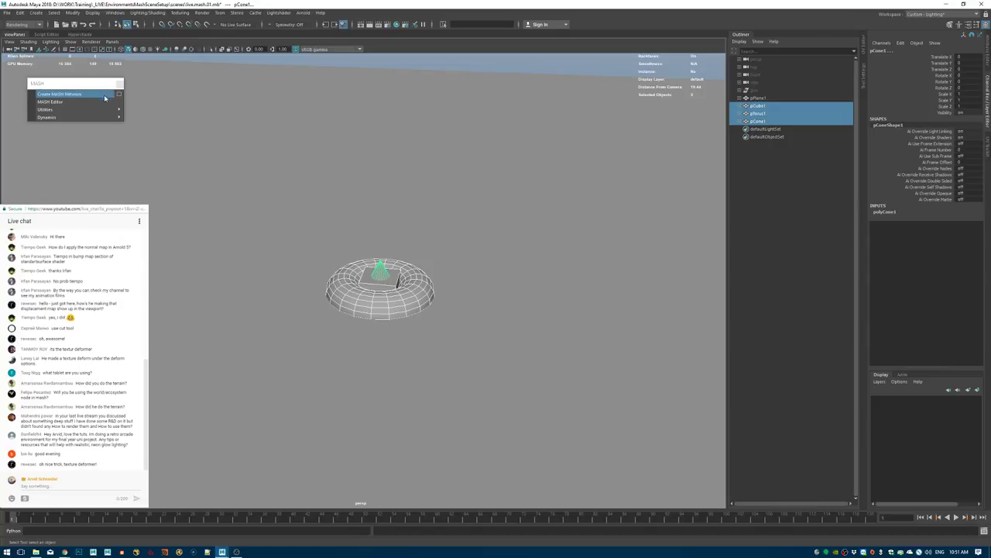
Create a MASH network from the selected primitives with Instancer geometry and the grid distribution.
left_click(119, 94)
left_click(120, 97)
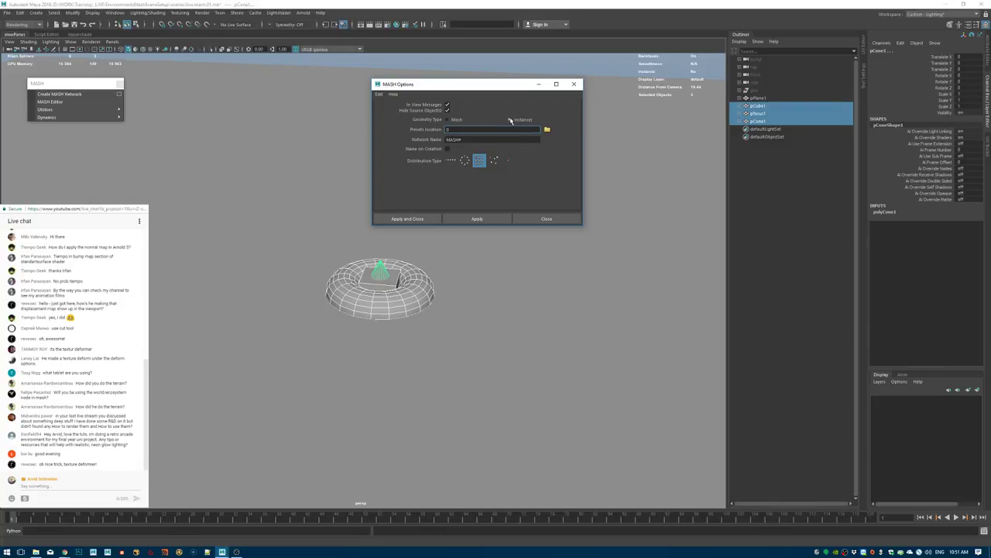
left_click(510, 120)
left_click(407, 219)
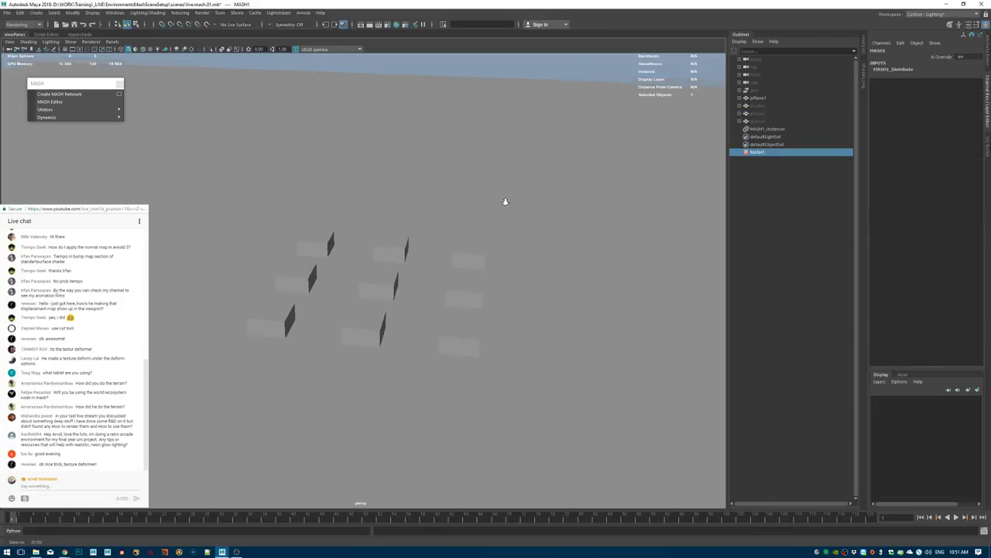
Show wireframe on shaded and turn on anti-aliasing in the viewport.
left_click_drag(504, 202, 322, 103, "alt")
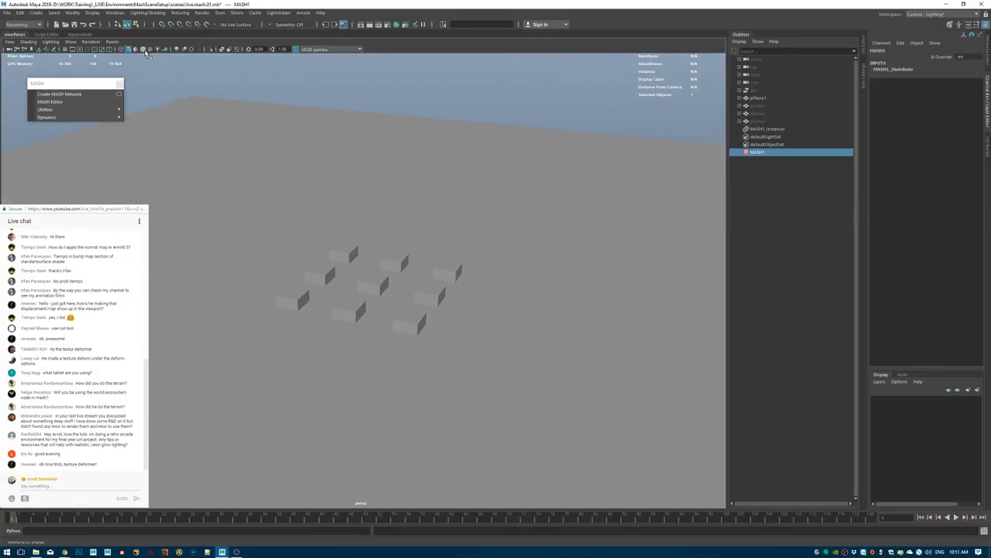
left_click(146, 49)
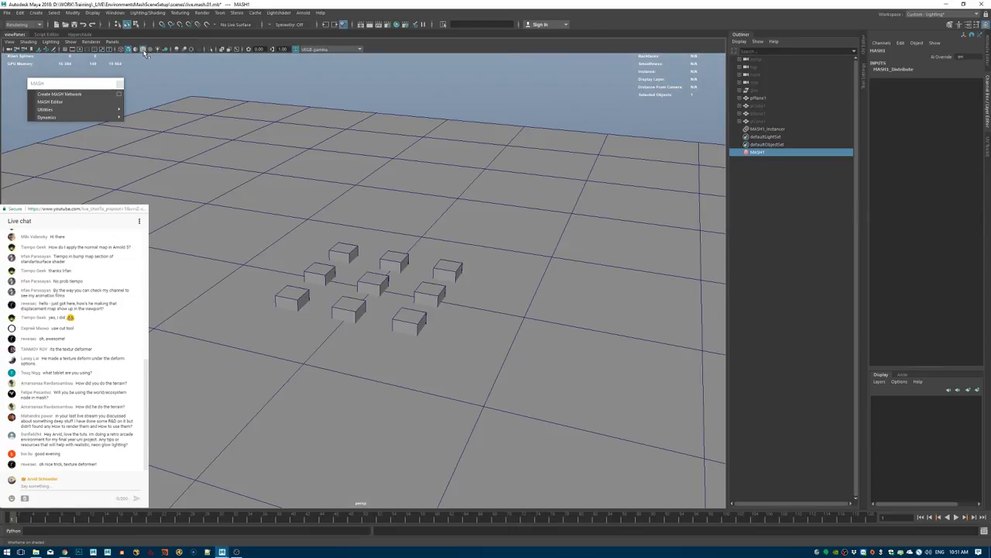
left_click(192, 49)
right_click_drag(256, 118, 140, 159, "alt")
left_click_drag(288, 280, 308, 317, "alt")
right_click_drag(308, 318, 486, 300, "alt")
Show the MASH1_Distribute attributes and set both Grid X and Grid Y to 4.
left_click(982, 45)
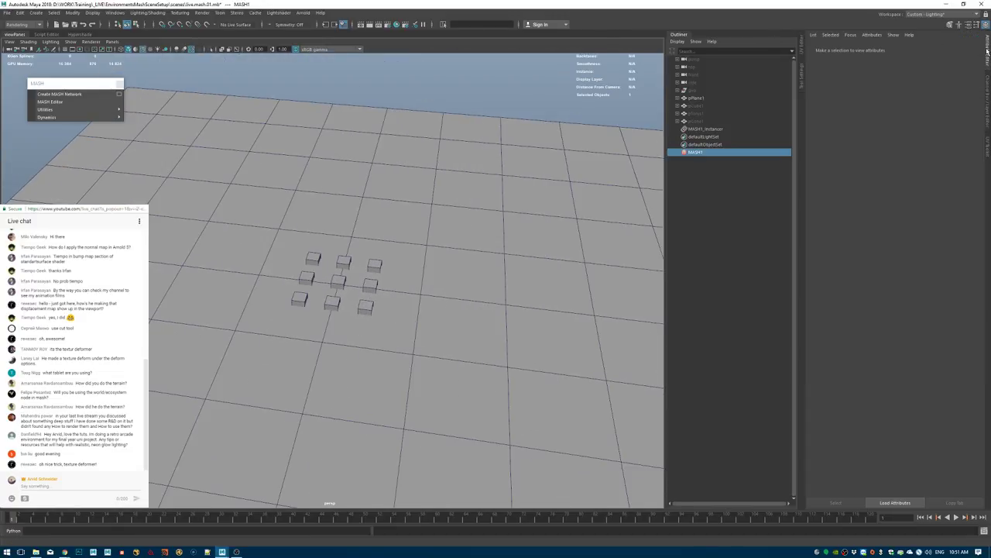
left_click(852, 48)
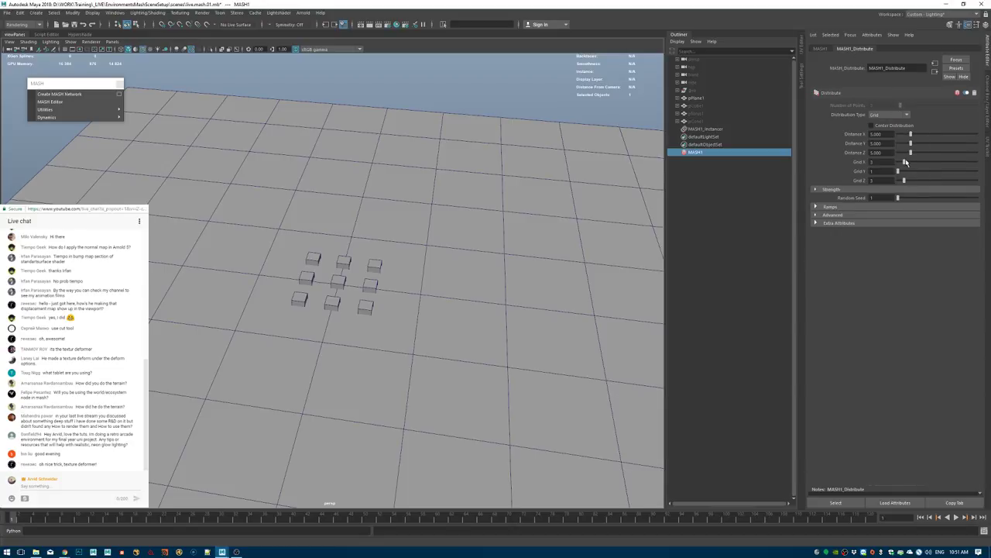
mouse_move(905, 161)
left_mouse_down()
mouse_move(937, 159)
mouse_move(904, 161)
mouse_move(908, 175)
left_mouse_up()
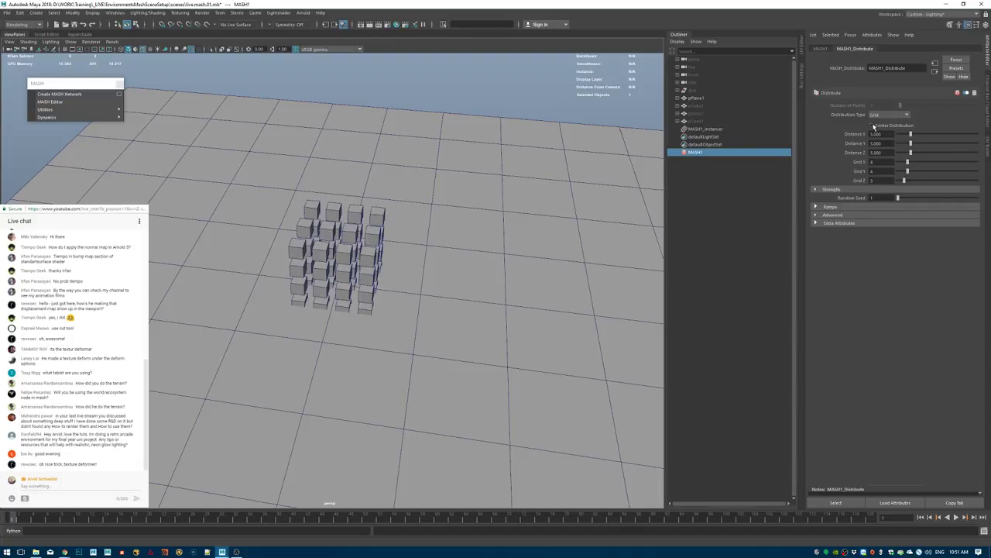
right_click_drag(480, 291, 418, 310, "alt")
left_click_drag(419, 310, 281, 277, "alt")
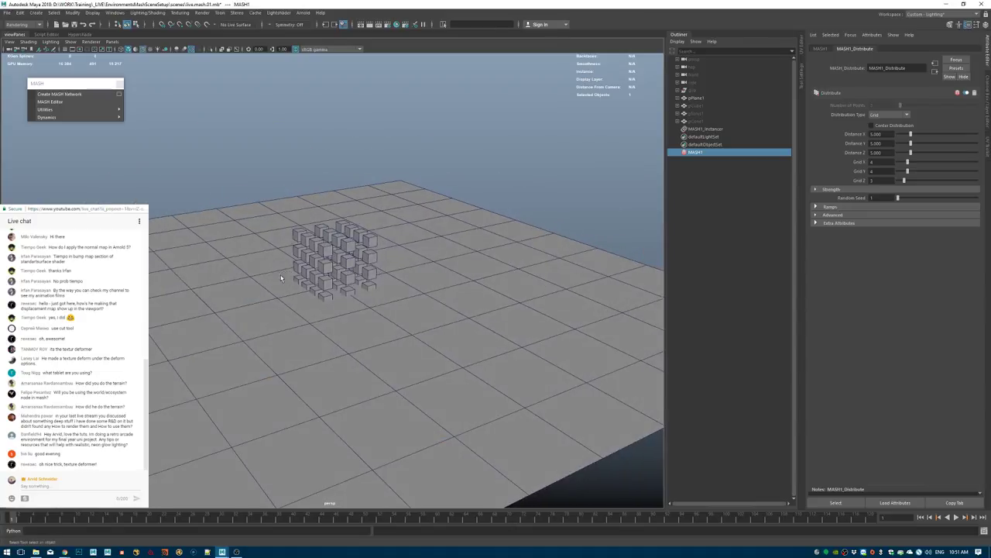
right_click_drag(281, 276, 403, 263, "alt")
left_click_drag(403, 264, 467, 171, "alt")
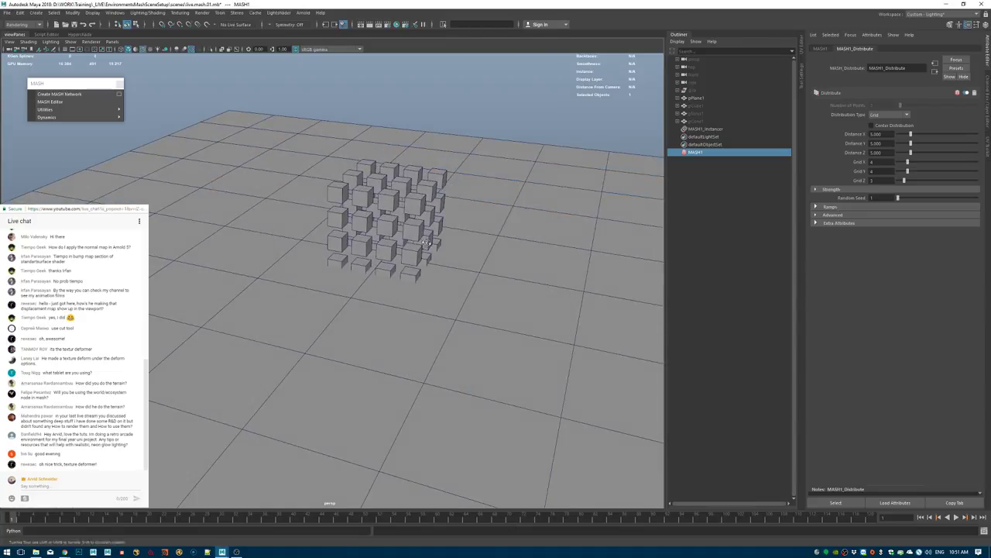
left_click_drag(445, 233, 461, 251, "alt")
left_click_drag(534, 232, 535, 255, "alt")
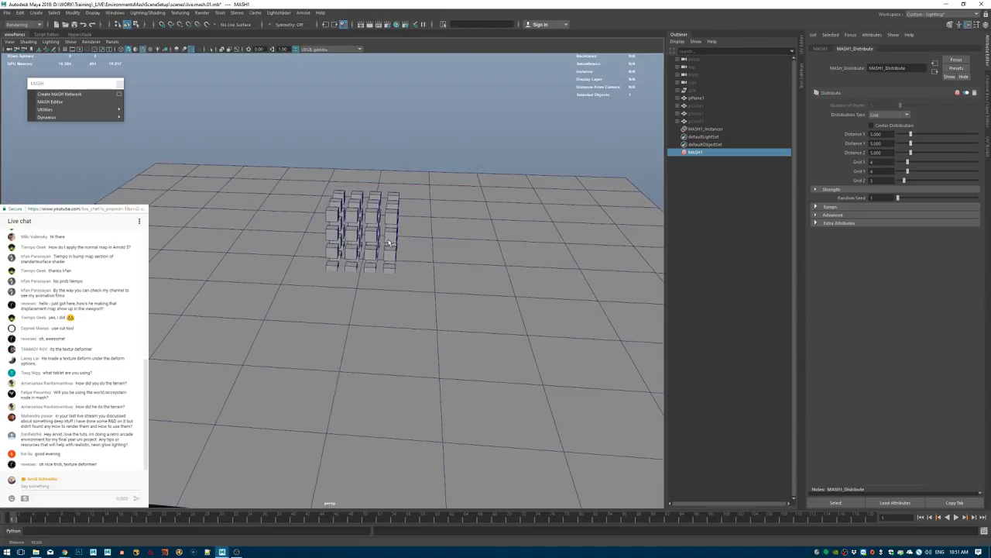
Change the MASH distribution type to Mesh and connect pPlane1 as the input mesh.
left_click(883, 115)
left_click(876, 147)
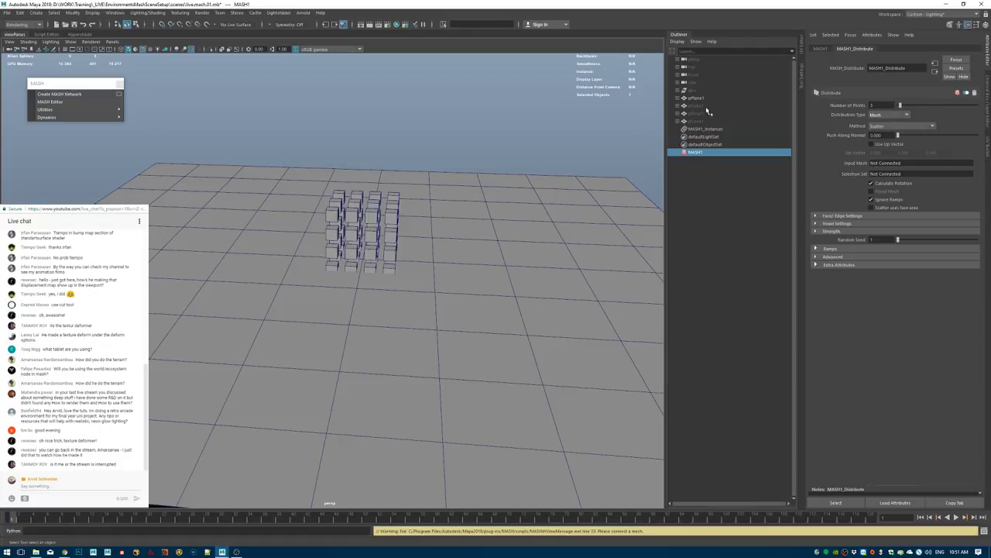
middle_click_drag(695, 101, 898, 164)
left_click_drag(421, 241, 457, 236, "alt")
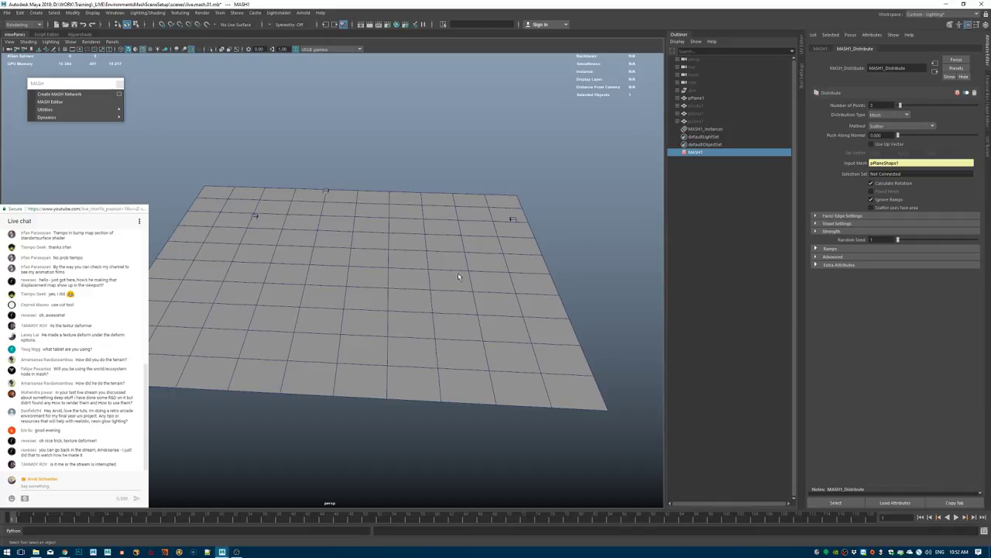
Raise the number of distributed points on the plane to 100.
left_click_drag(900, 105, 977, 107)
scroll(422, 328, "up", 2)
left_click_drag(421, 328, 428, 307, "alt")
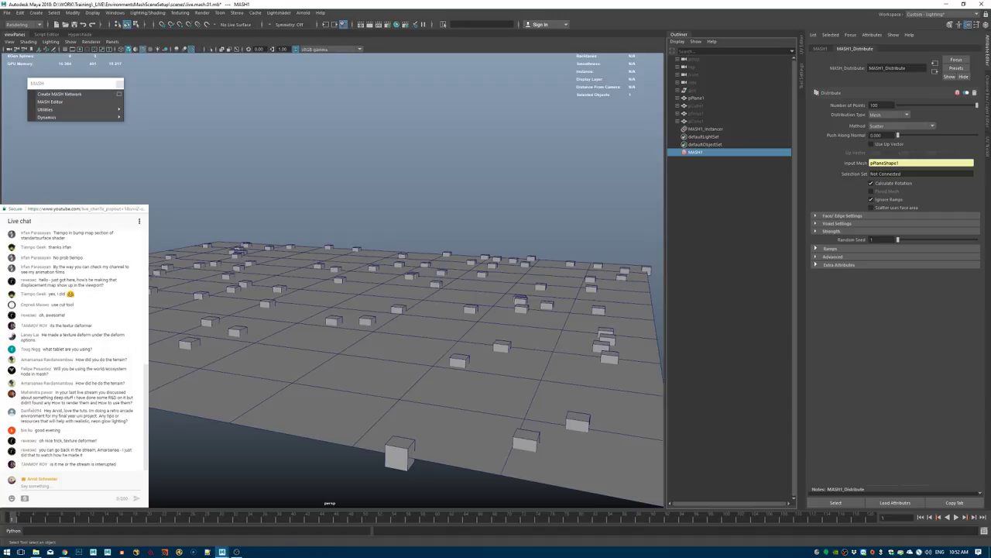
key("alt+Tab")
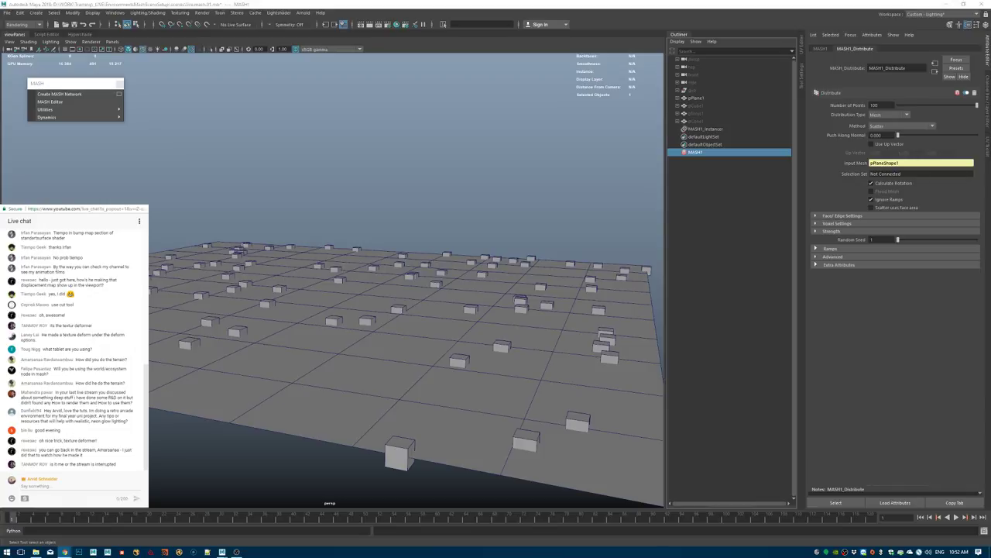
right_click_drag(425, 231, 447, 226, "alt")
left_click_drag(447, 225, 401, 162, "alt")
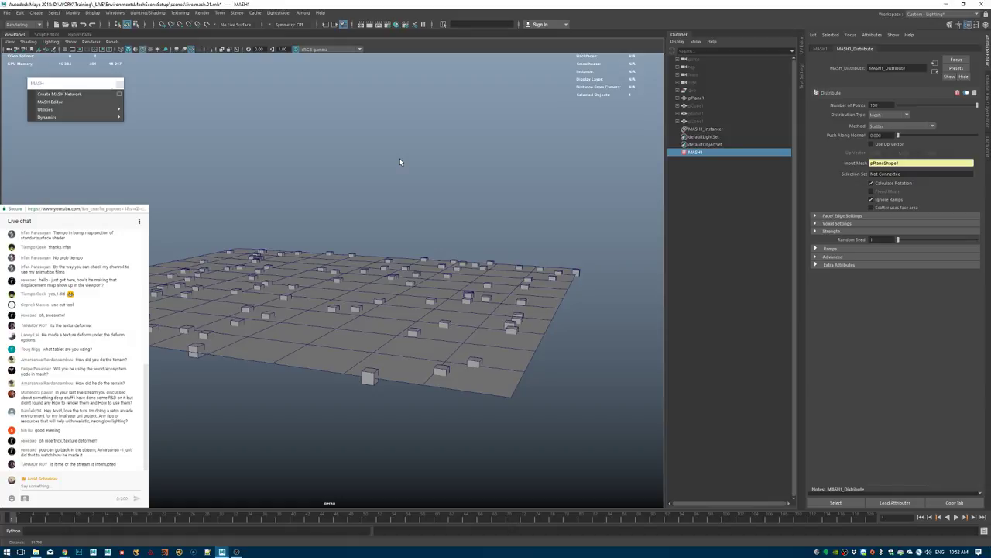
right_click_drag(400, 162, 541, 324, "alt")
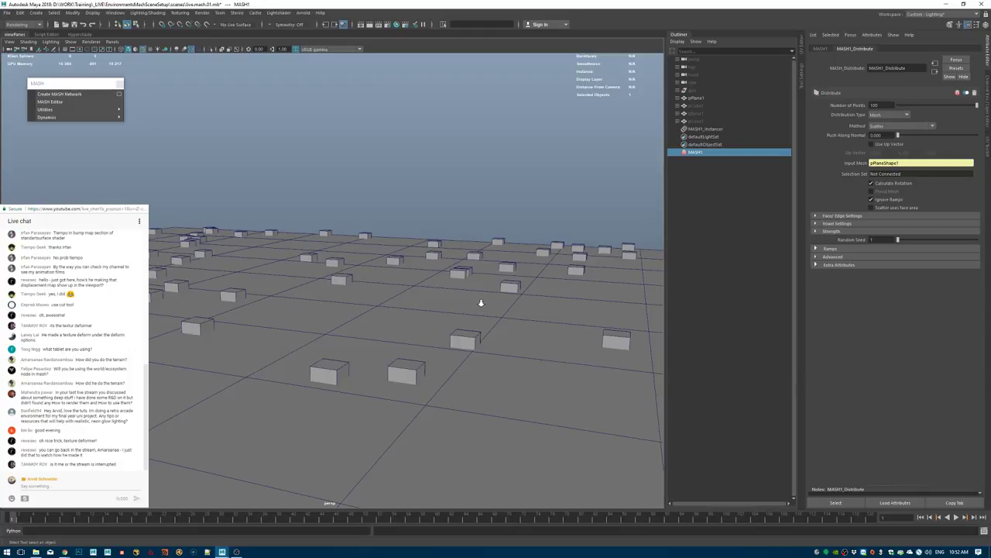
left_click_drag(480, 302, 335, 279, "alt")
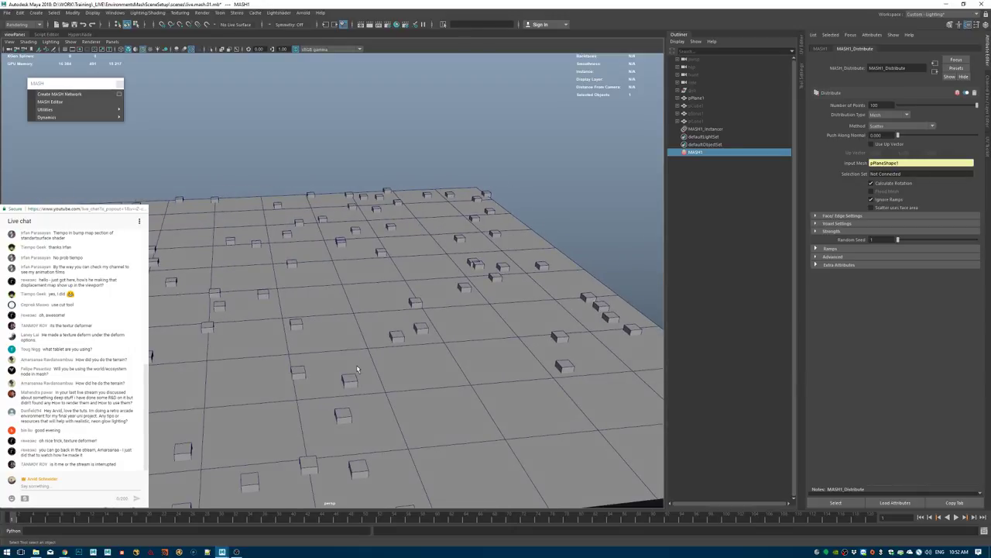
left_click_drag(357, 369, 377, 236, "alt")
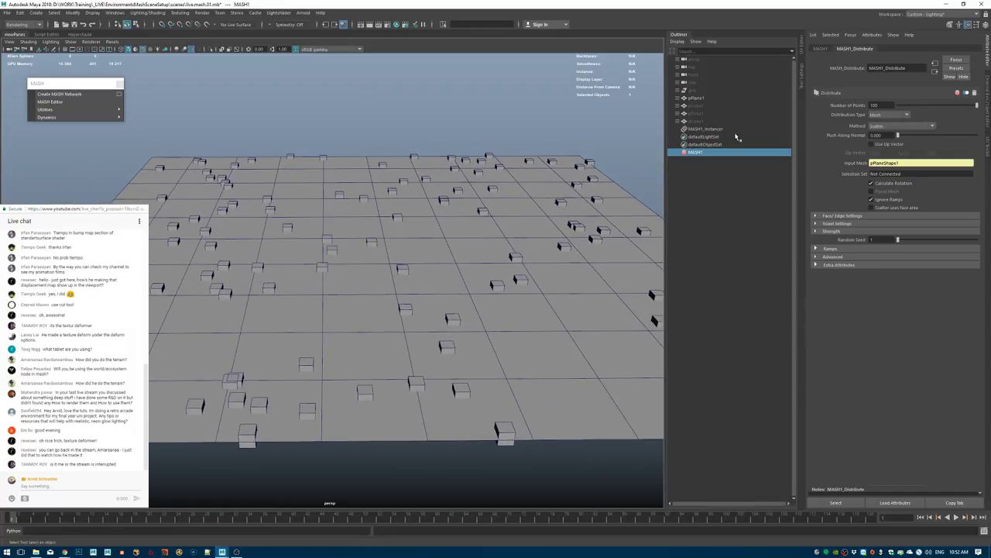
Add an ID node to the MASH1 network to mix the cube, torus and cone instances.
left_click(825, 49)
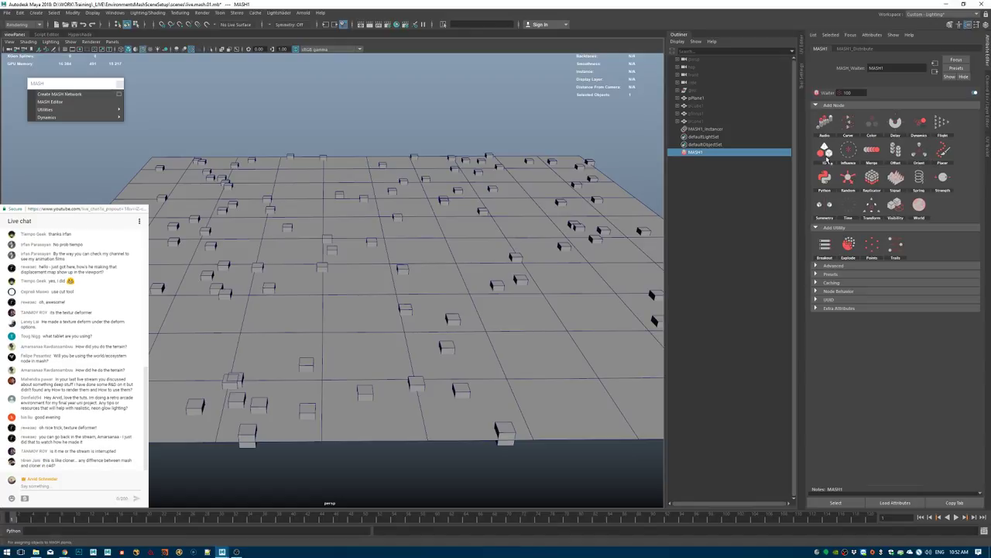
left_click(842, 153)
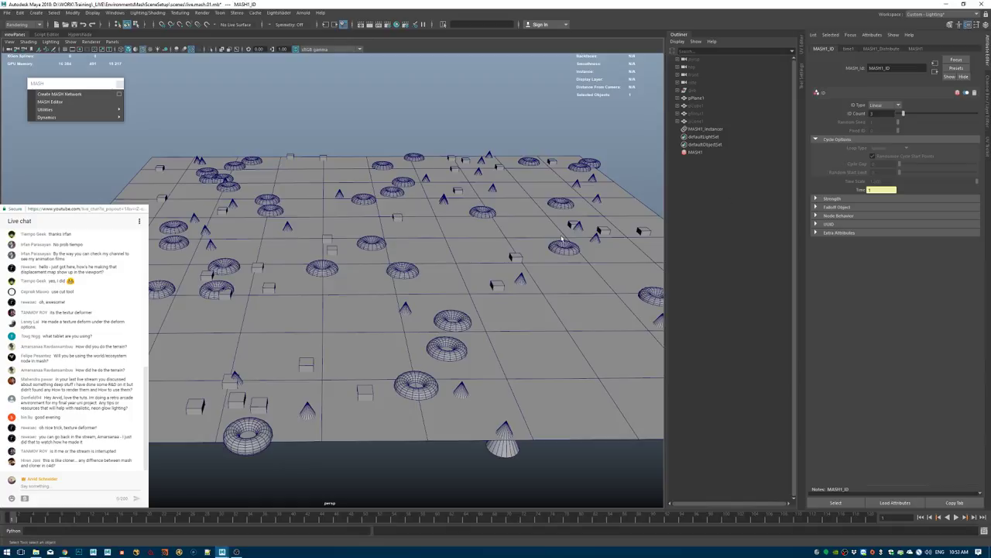
left_click_drag(564, 240, 475, 270, "alt")
Inspect the instanced objects list of MASH1_Instancer and the mixed primitives on the plane.
left_click(707, 130)
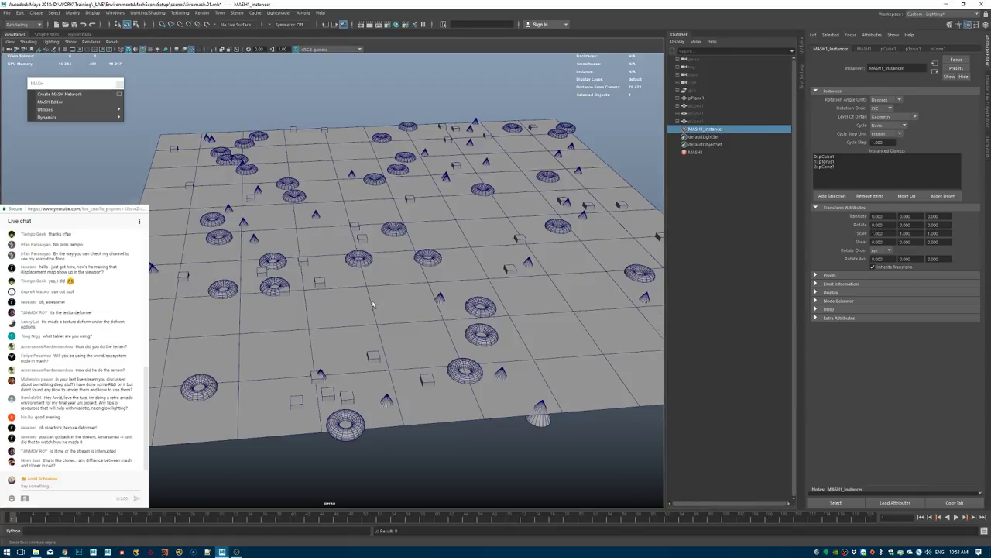
right_click_drag(373, 305, 538, 250, "alt")
middle_click_drag(538, 250, 378, 199, "alt")
left_click_drag(419, 325, 478, 263, "alt")
right_click_drag(479, 264, 443, 265, "alt")
left_click_drag(445, 231, 481, 252, "alt")
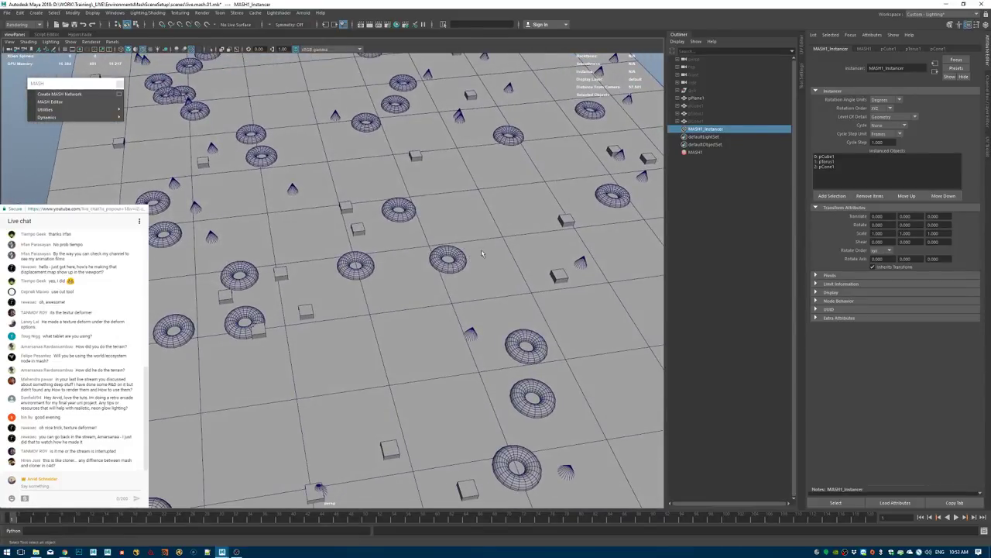
Add a Random node to the MASH1 network and set its Position X, Y and Z to 0.
left_click(696, 151)
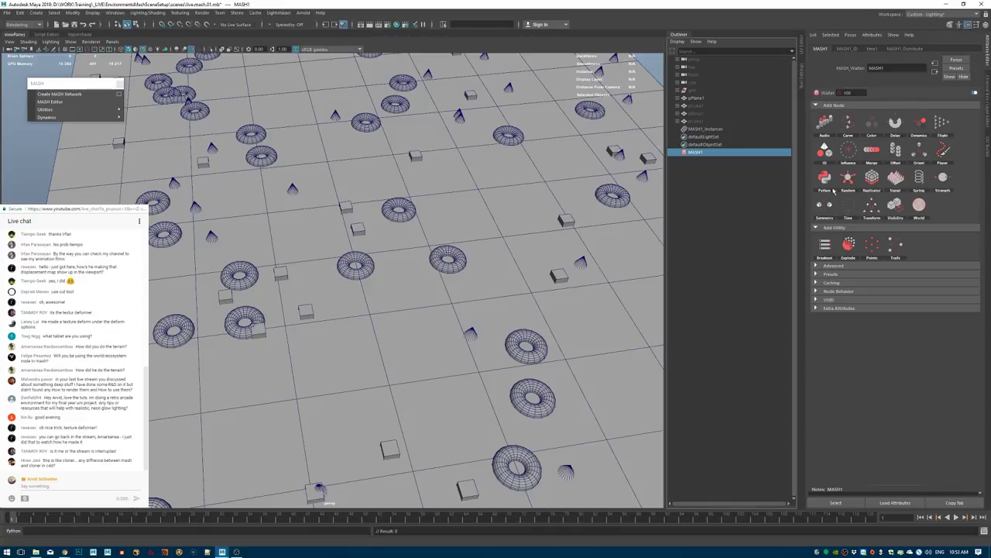
left_click(869, 183)
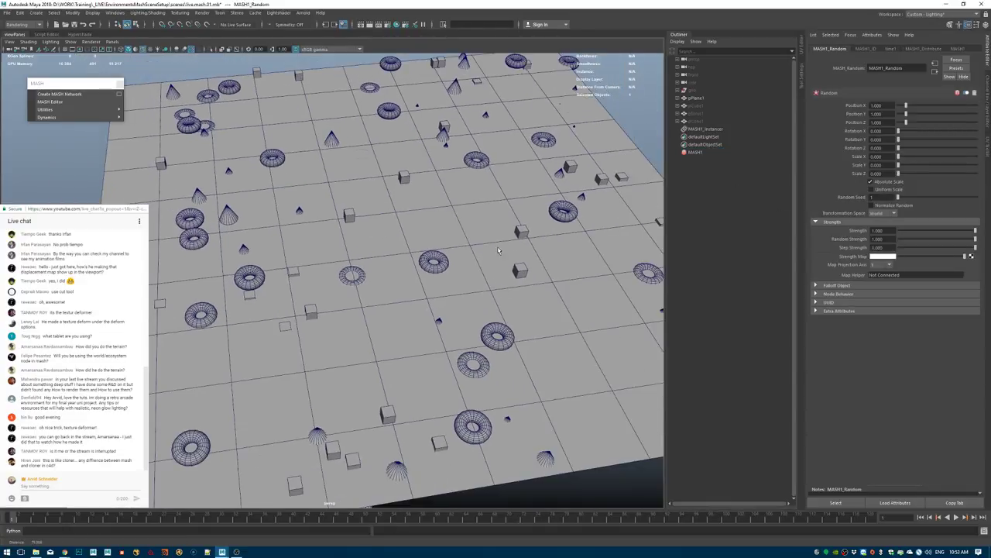
left_click(873, 105)
type("0")
key("Return")
left_click_drag(882, 115, 858, 127)
type("0")
key("Return")
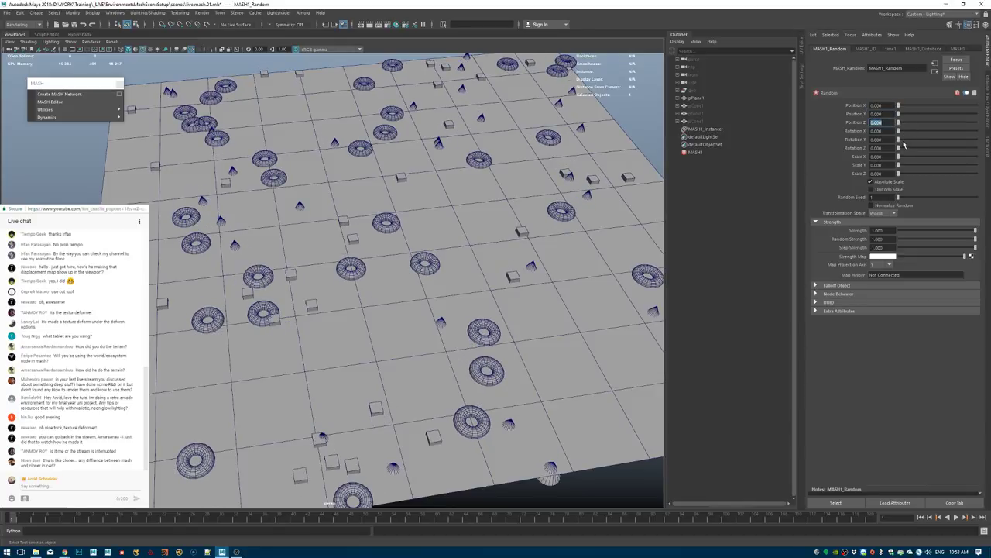
Set the Random node's Rotation Y to 180 and Scale X to 0.750, with Uniform Scale on and Absolute Scale off.
left_click_drag(899, 140, 978, 140)
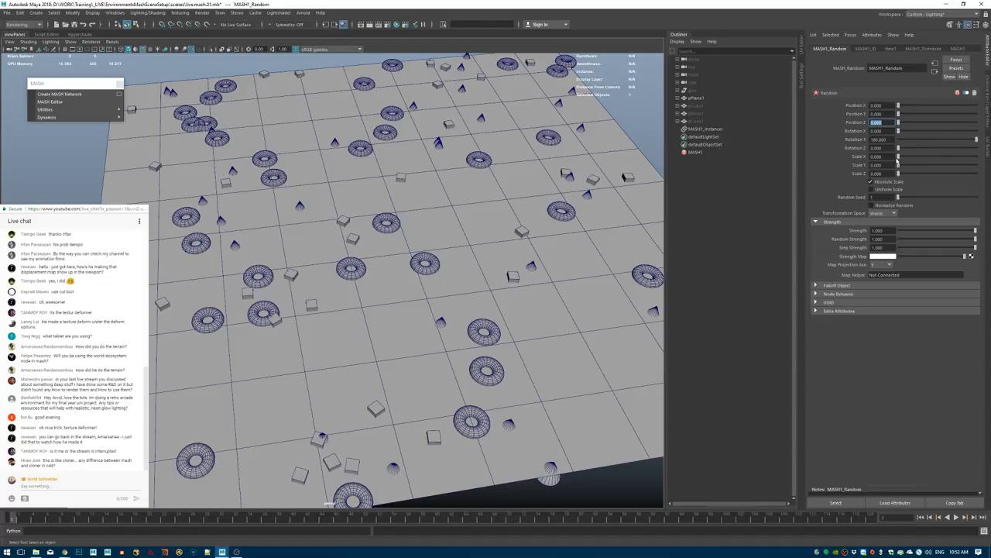
left_click_drag(899, 158, 905, 158)
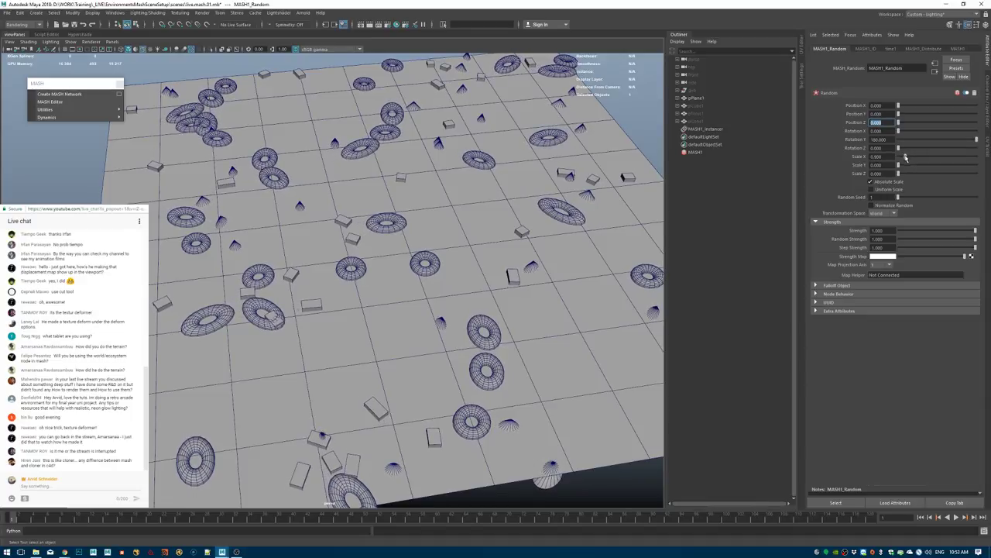
left_click(887, 191)
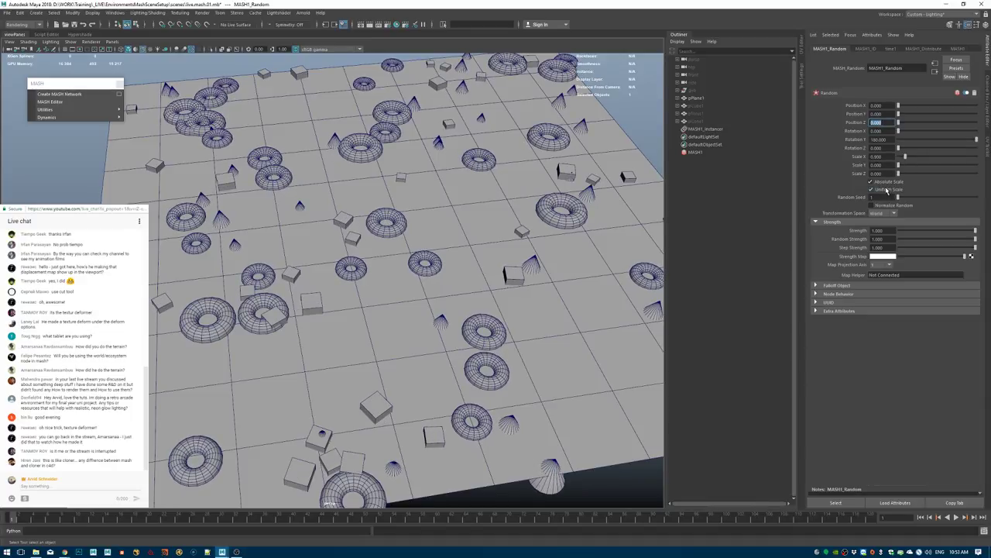
left_click(894, 182)
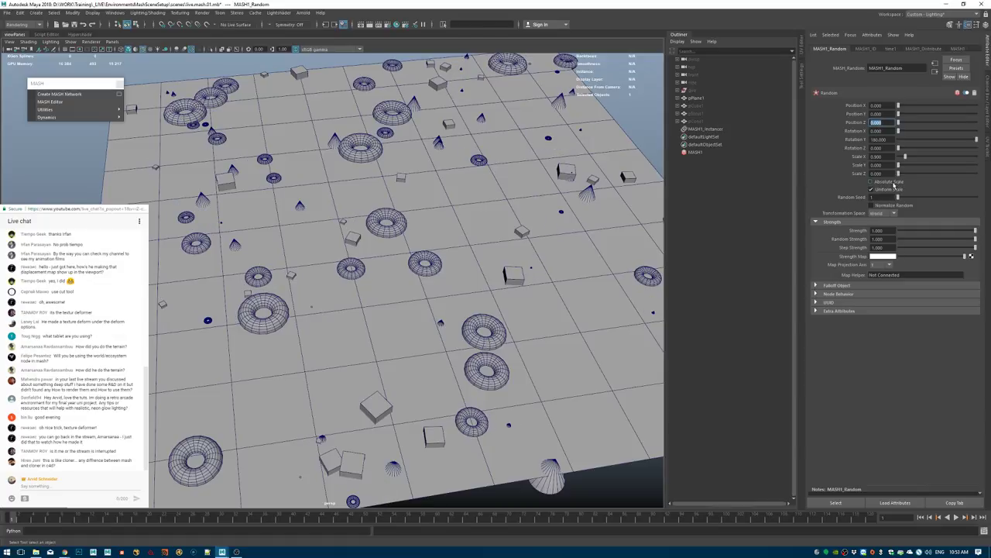
left_click_drag(905, 159, 899, 169)
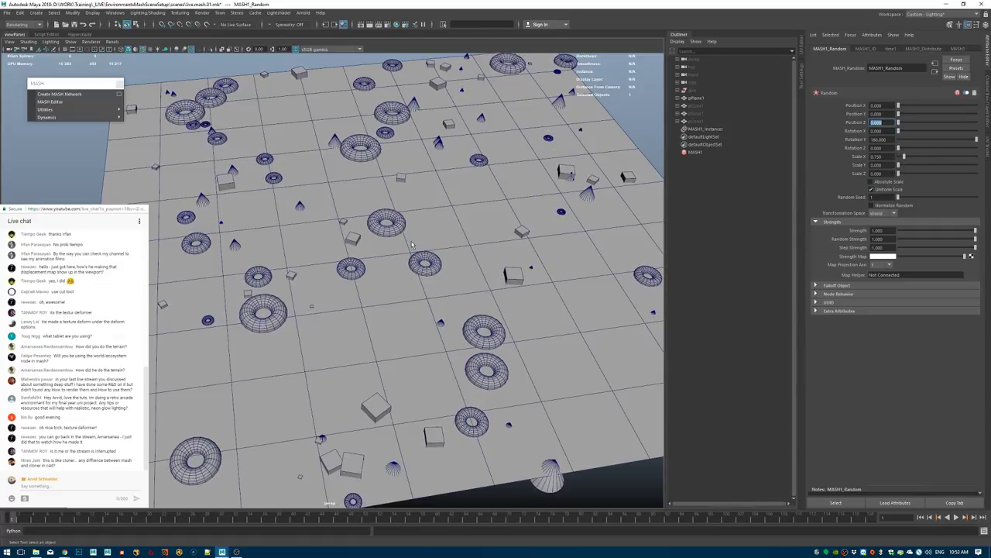
left_click_drag(412, 244, 441, 287, "alt")
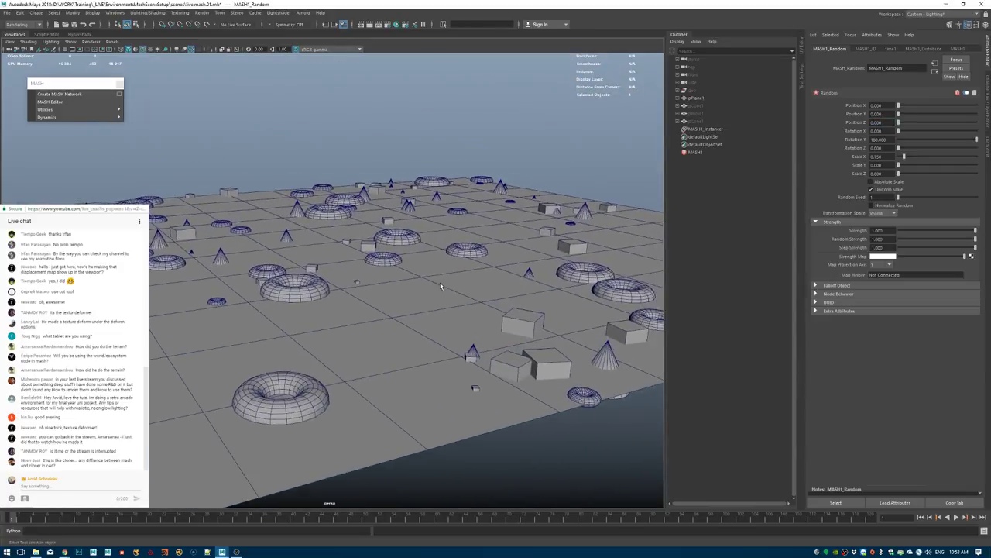
Switch the plane to face selection and select two adjacent faces near its middle.
left_click(459, 294)
right_click_drag(465, 289, 376, 323, "alt")
left_click_drag(377, 323, 352, 330, "alt")
right_click_drag(375, 305, 395, 354)
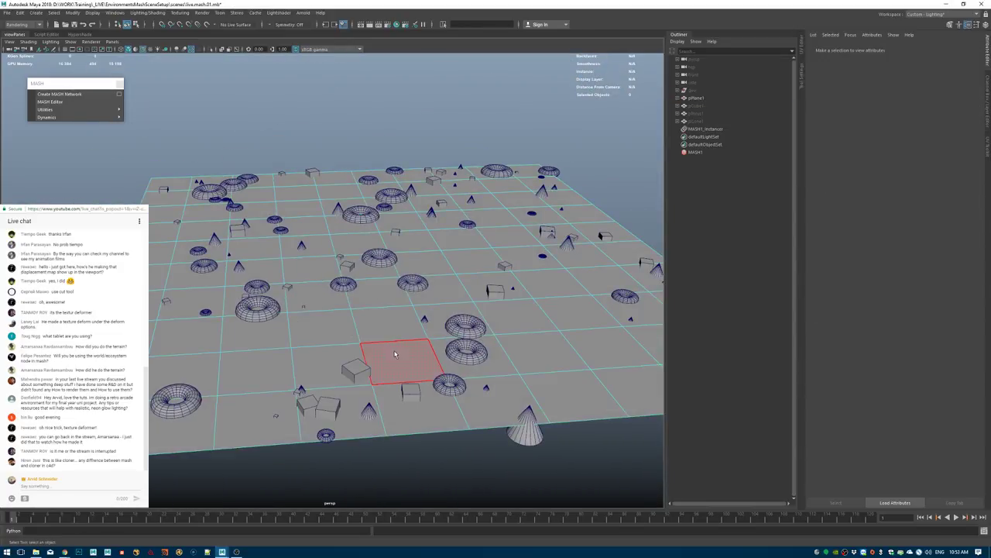
left_click_drag(394, 354, 477, 244, "alt")
left_click(404, 247)
left_click(433, 265, "shift")
Activate the Move tool for the selected faces and turn on soft selection.
key("w")
key("ctrl+z")
key("b")
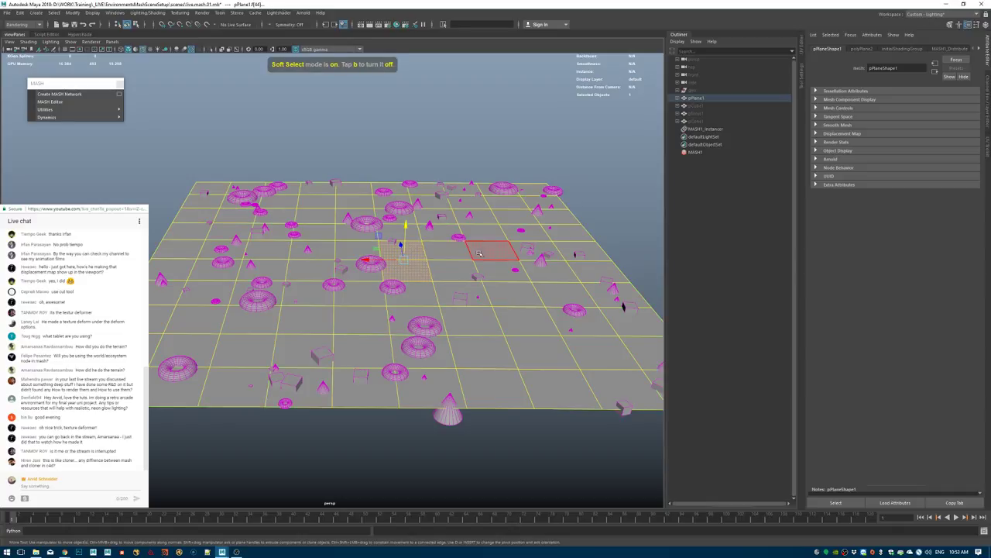
Set the soft selection falloff radius to 50 in the Move tool settings.
key("space")
left_click_drag(518, 211, 537, 199)
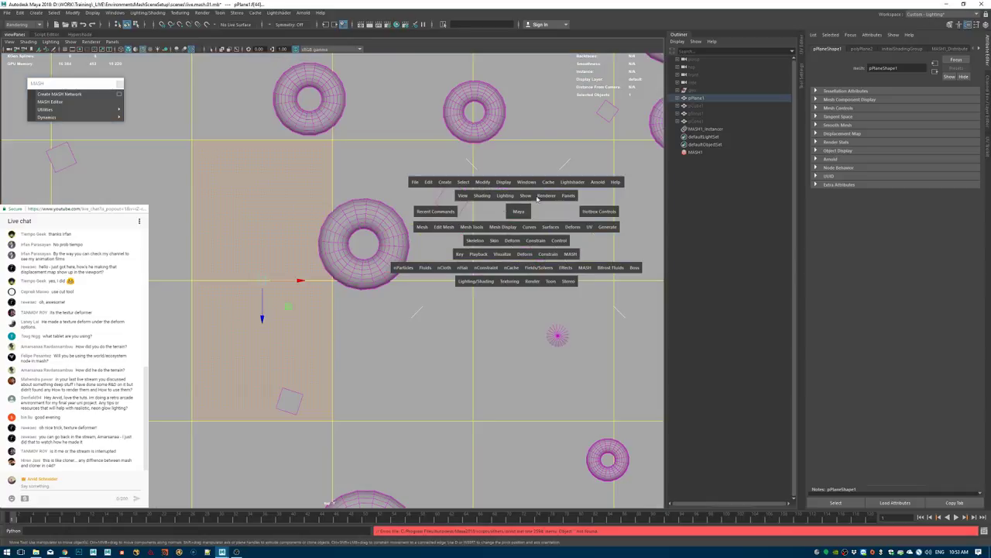
left_click(426, 227)
key("space")
left_click_drag(433, 262, 432, 238)
right_click_drag(432, 238, 109, 269, "alt")
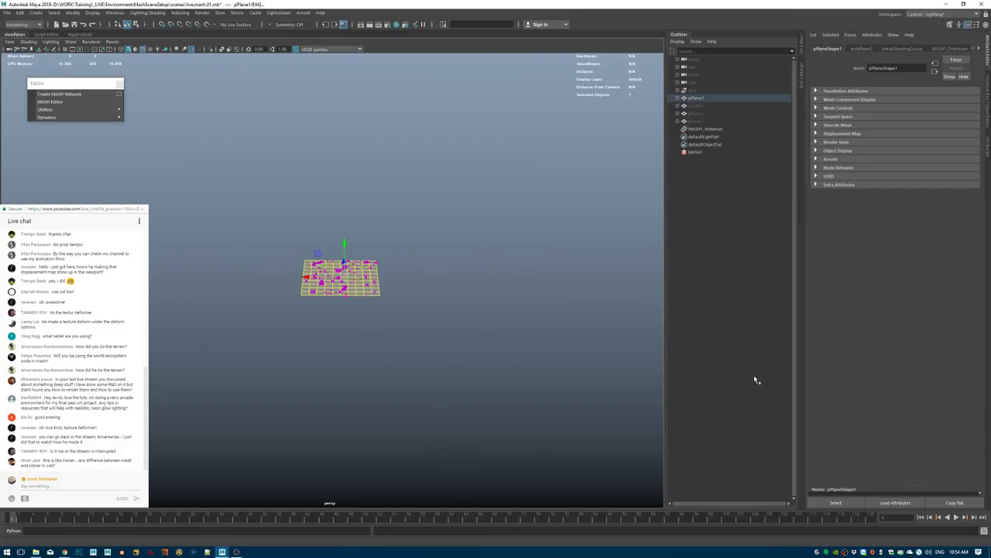
left_click(803, 76)
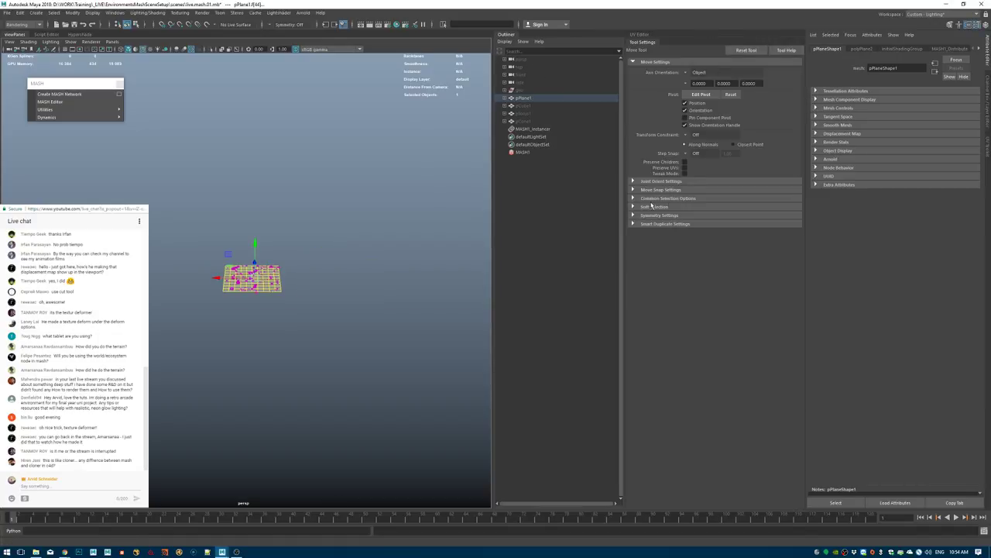
left_click(654, 207)
left_click(694, 233)
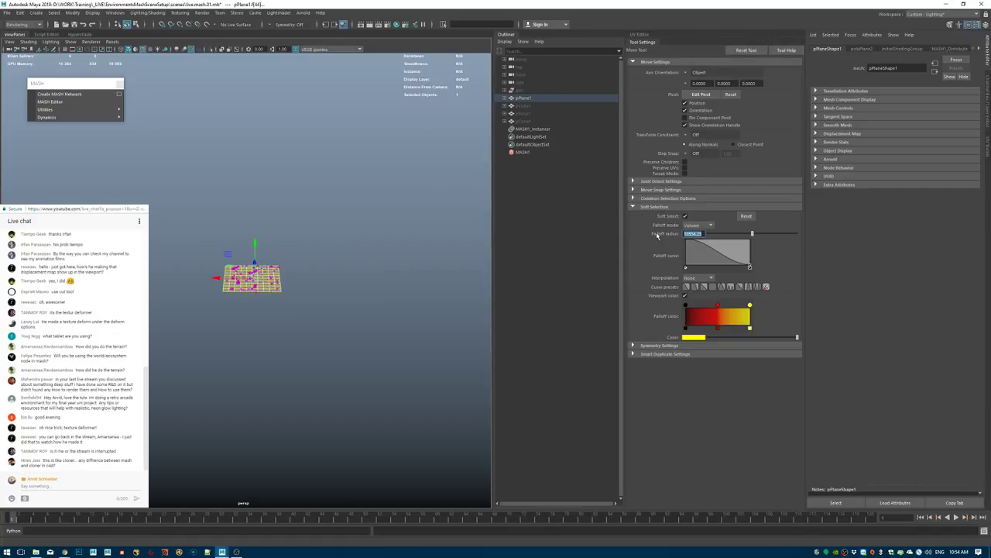
type("50")
key("Return")
Reduce the soft selection radius to about 23 and move the selected faces down to dent the plane's middle.
scroll(316, 248, "up", 6)
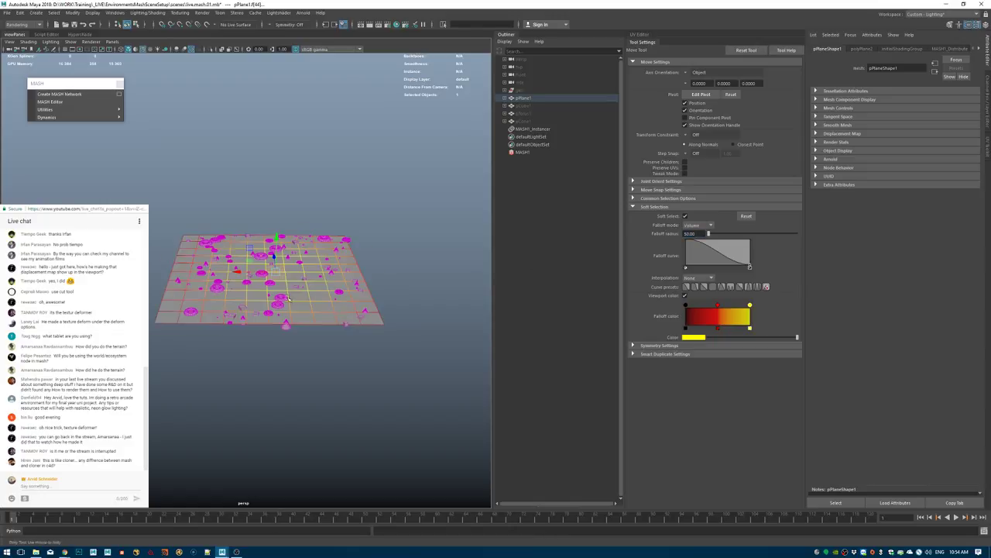
middle_click_drag(316, 248, 268, 243, "alt")
scroll(268, 255, "down", 3)
key("b")
left_click_drag(320, 270, 268, 269)
left_click_drag(265, 227, 265, 272)
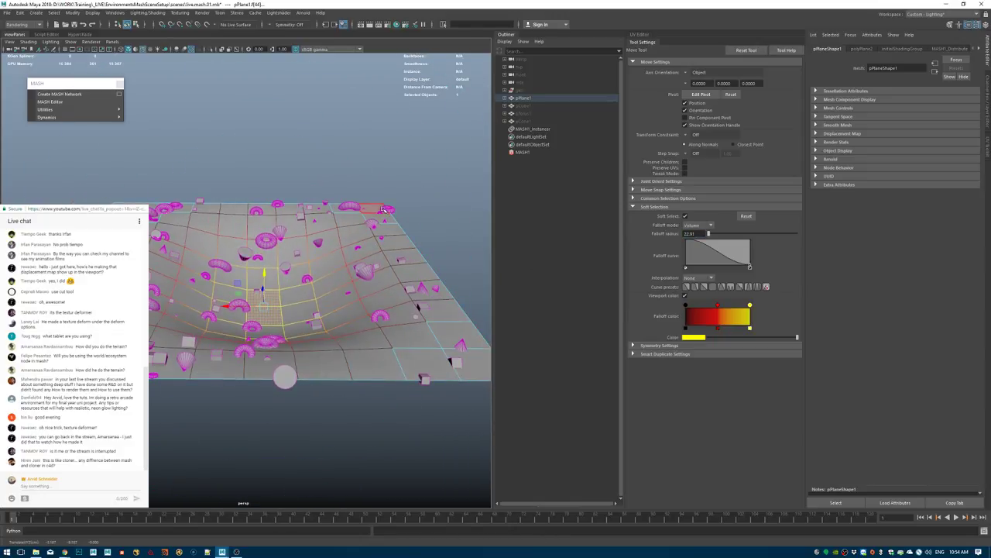
Select a face at the plane's far corner and raise it with soft selection to form a moderate hill.
left_click(382, 205)
left_click_drag(377, 173, 386, 31)
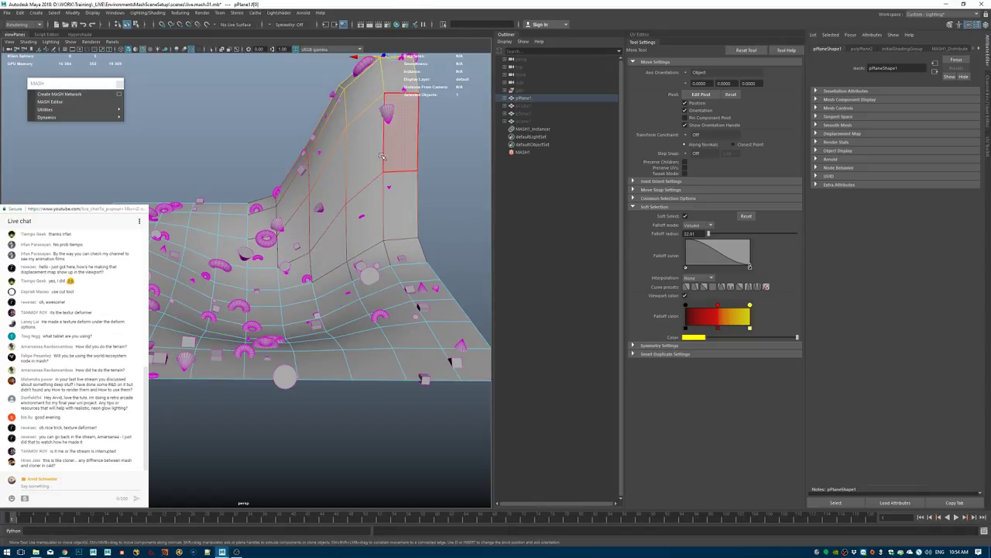
middle_click_drag(383, 158, 360, 199, "alt")
left_click_drag(377, 74, 302, 222)
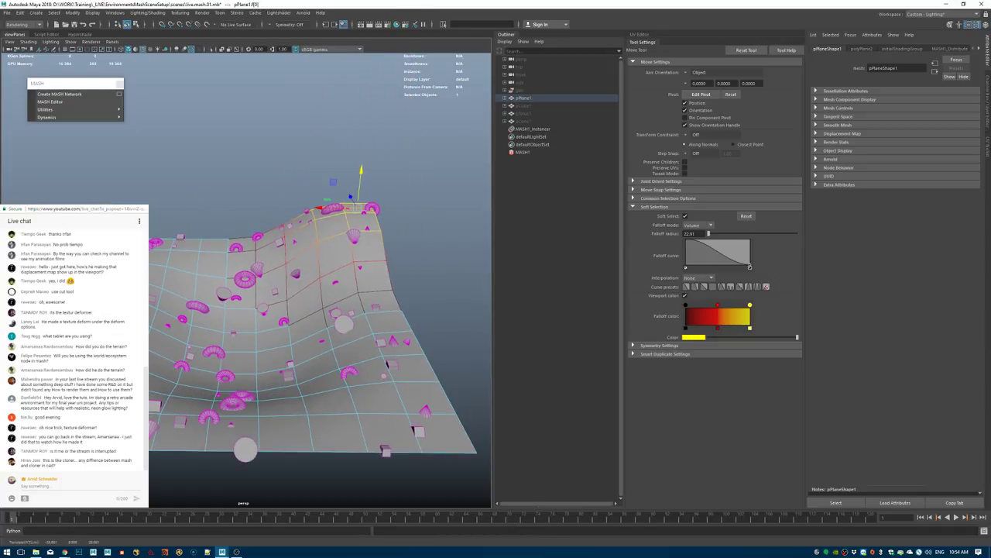
Activate the Select tool, return the plane to object mode and deselect it.
left_click(380, 164)
key("q")
right_click_drag(302, 220, 349, 151)
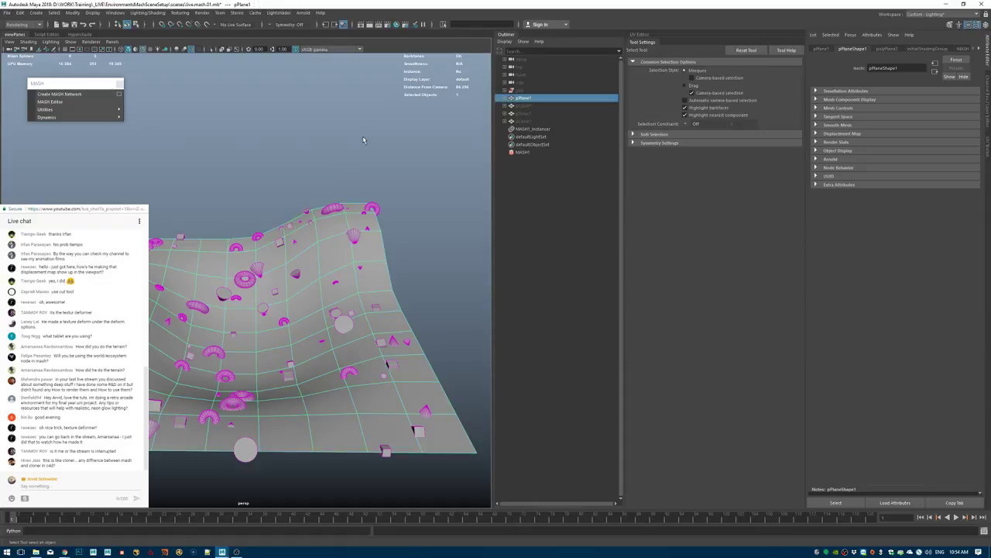
left_click(364, 140)
middle_click_drag(342, 239, 381, 198, "alt")
left_click_drag(232, 288, 329, 217, "alt")
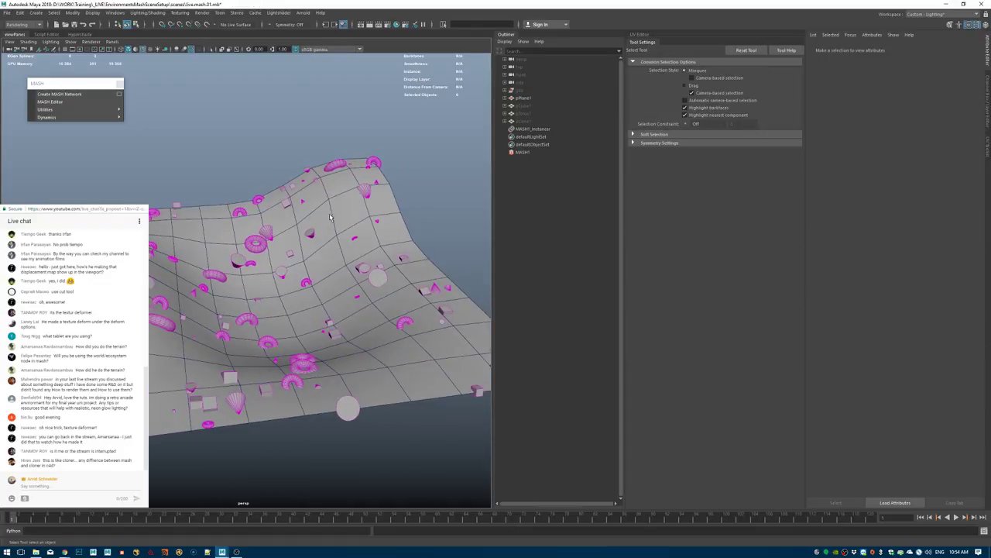
Open the Distribute node of the MASH1 network and enable Use Up Vector.
left_click(539, 153)
left_click(639, 45)
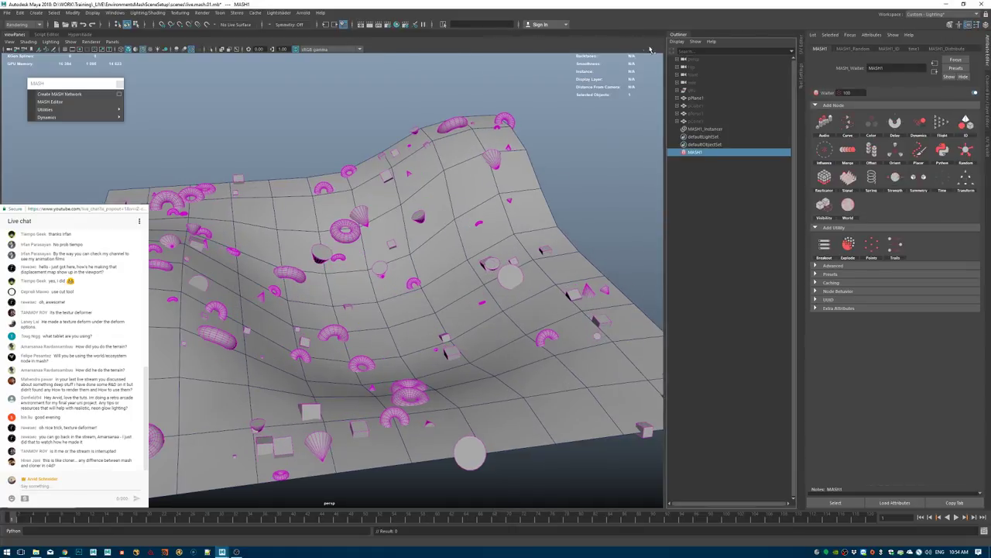
left_click(939, 49)
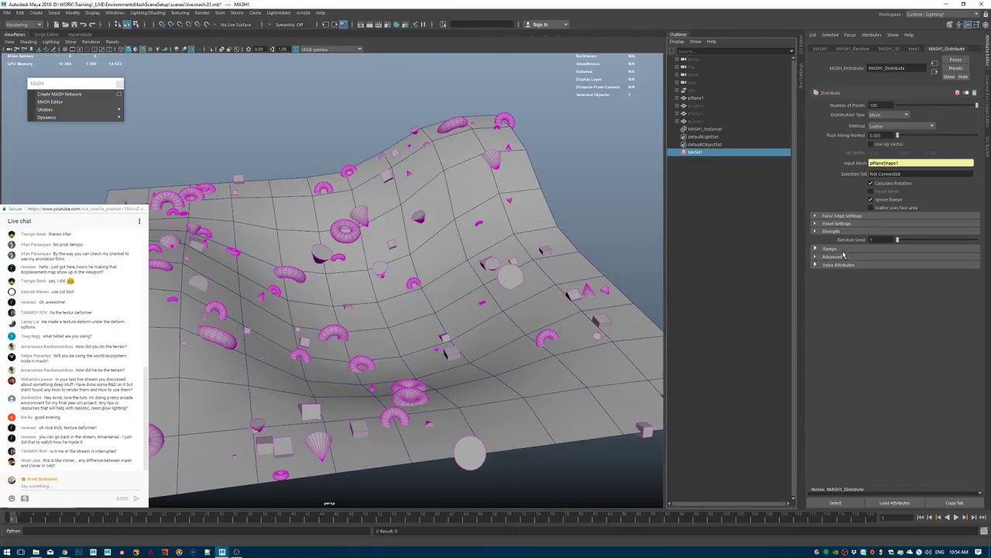
left_click(870, 144)
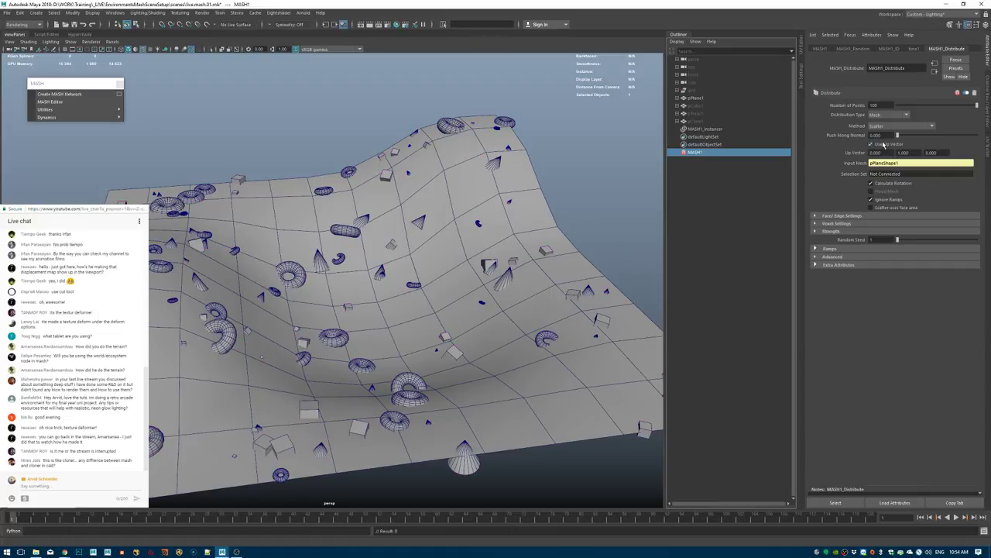
Set the Y component of the Distribute node's Up Vector to 0 and check how the instances stand on the slopes.
left_click_drag(913, 153, 860, 144)
type("0")
key("Return")
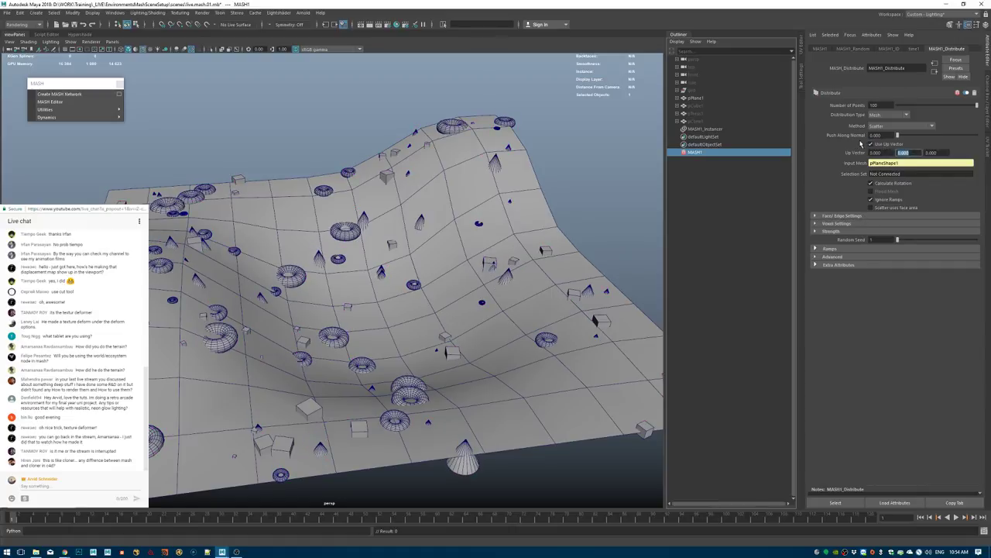
left_click_drag(507, 267, 526, 206, "alt")
left_click(526, 204)
left_click(496, 123)
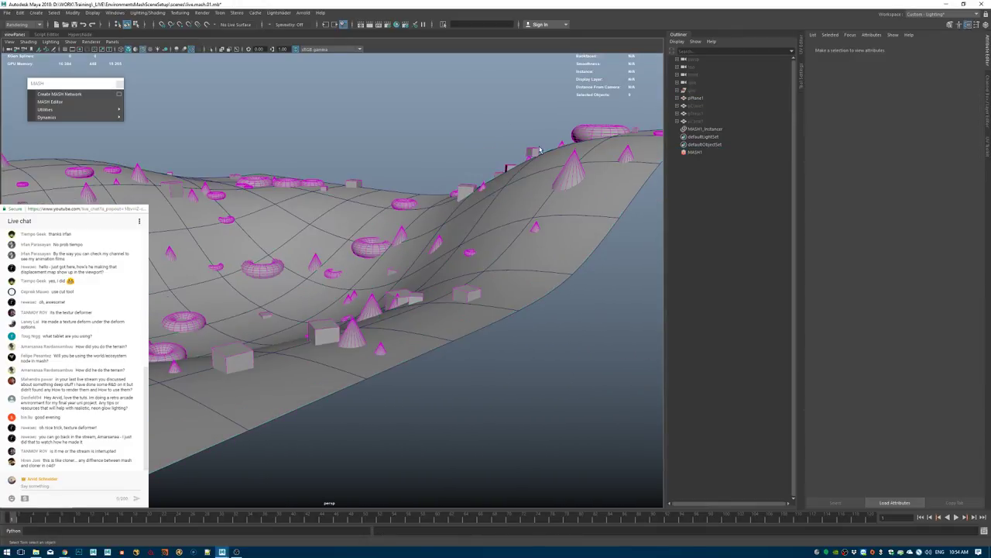
right_click_drag(530, 225, 496, 244, "alt")
left_click_drag(496, 244, 454, 242, "alt")
Select MASH1 again and increase the Distribute node's Push Along Normal to about 0.02.
left_click(705, 152)
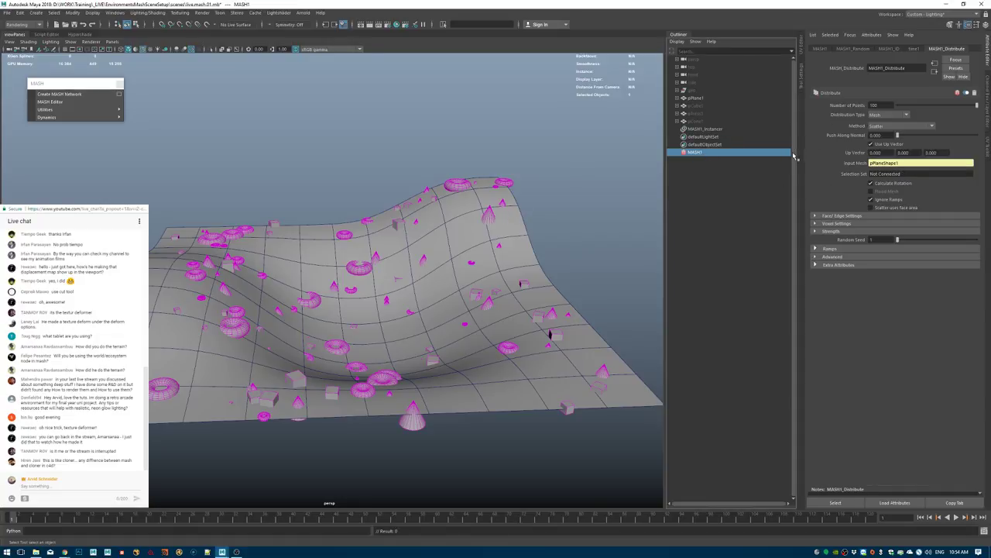
mouse_move(899, 136)
left_mouse_down()
mouse_move(875, 137)
mouse_move(900, 137)
left_mouse_up()
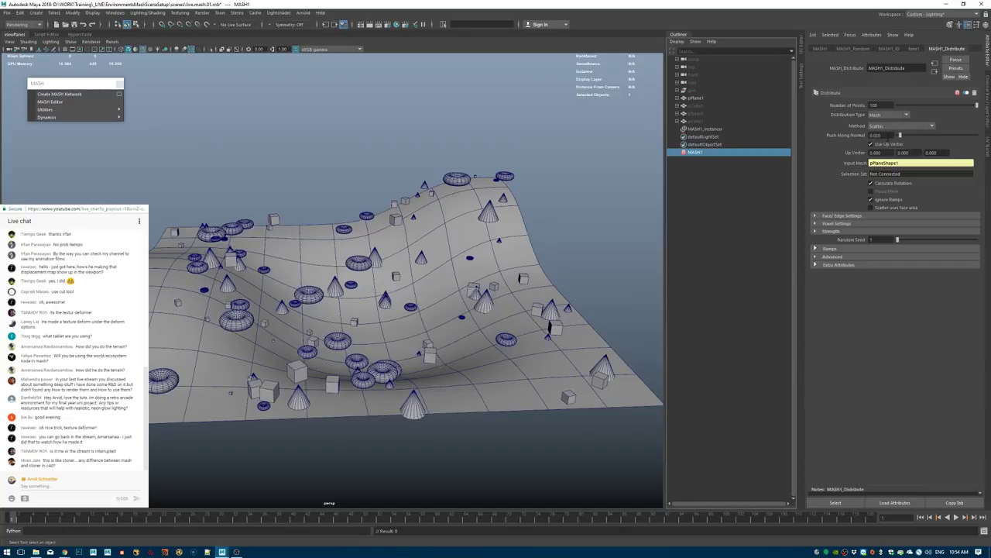
left_click_drag(471, 249, 637, 199, "alt")
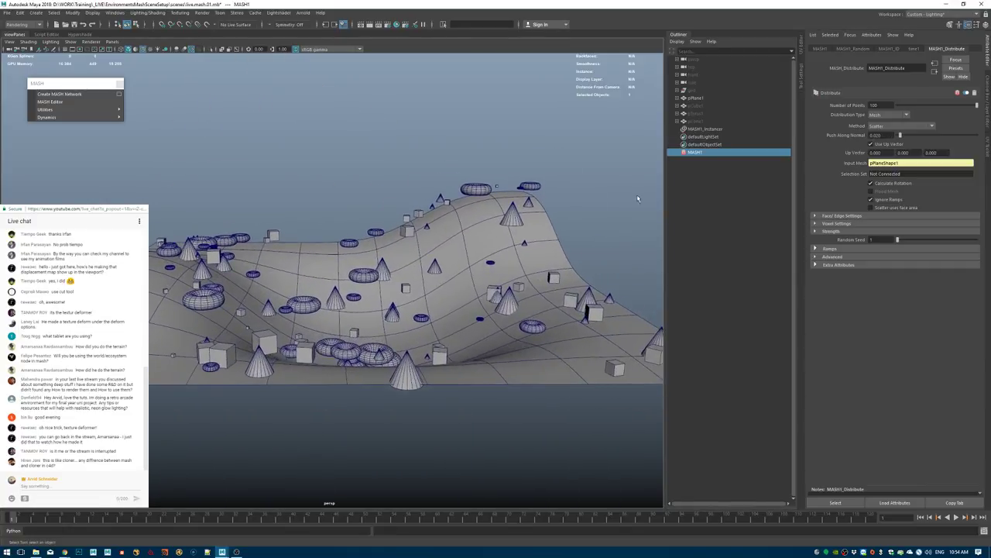
left_click(708, 129)
left_click(703, 152)
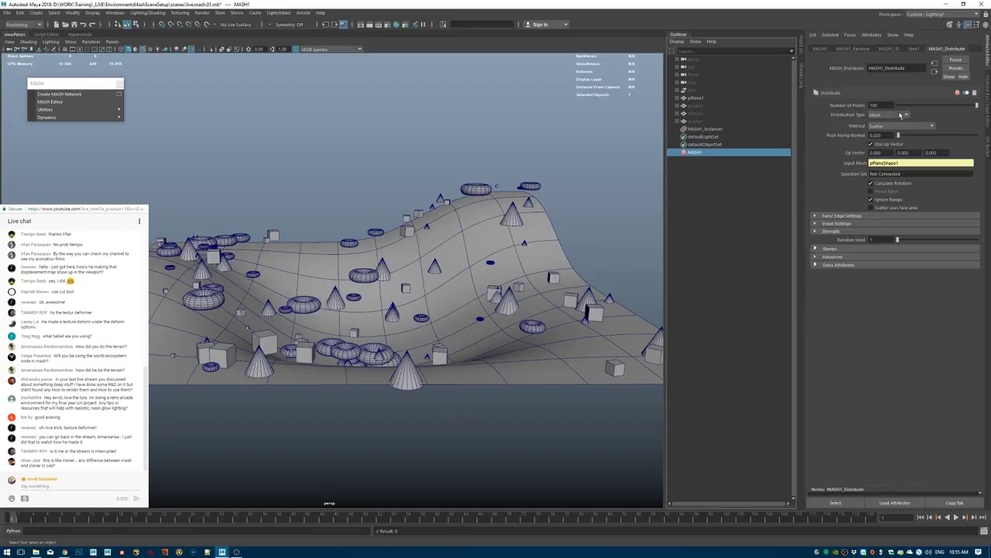
Raise the Distribute node's Number of Points to 500 and finally to 1500.
double_click(891, 104)
key("Return")
left_click_drag(334, 174, 364, 196, "alt")
left_click_drag(888, 104, 796, 85)
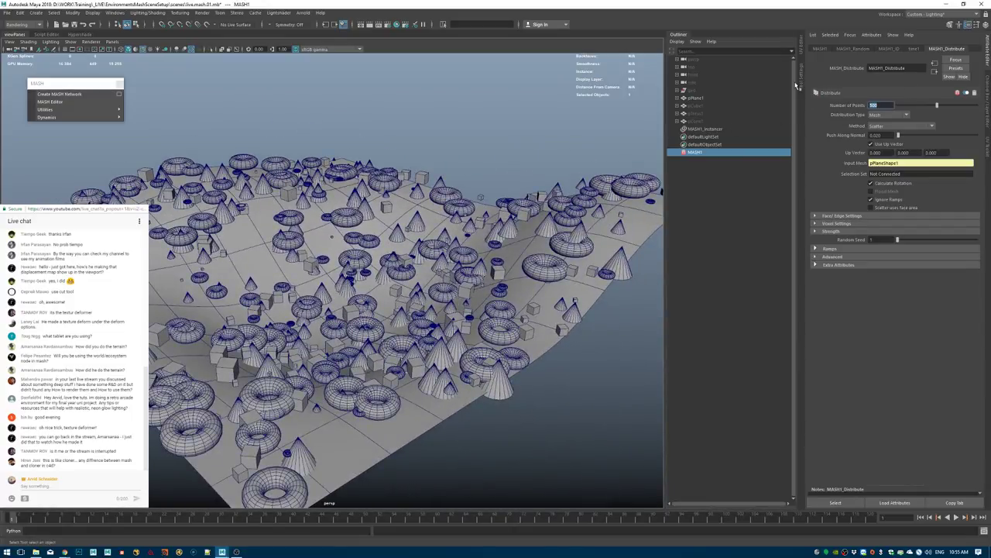
type("1500")
key("Return")
left_click_drag(406, 241, 387, 278, "alt")
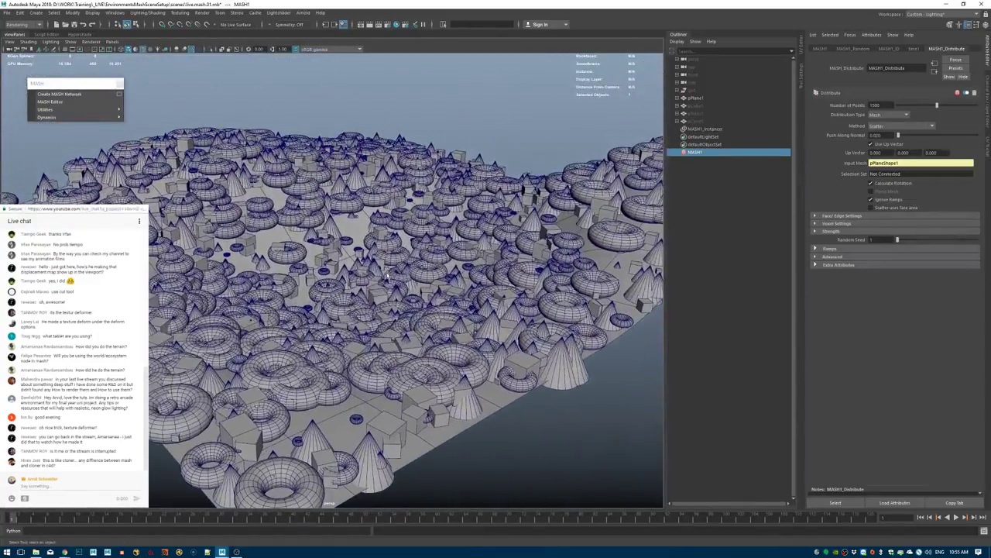
Deselect everything and create an Arnold area light.
left_click(483, 109)
right_click_drag(474, 121, 474, 120)
left_click(303, 12)
mouse_move(333, 59)
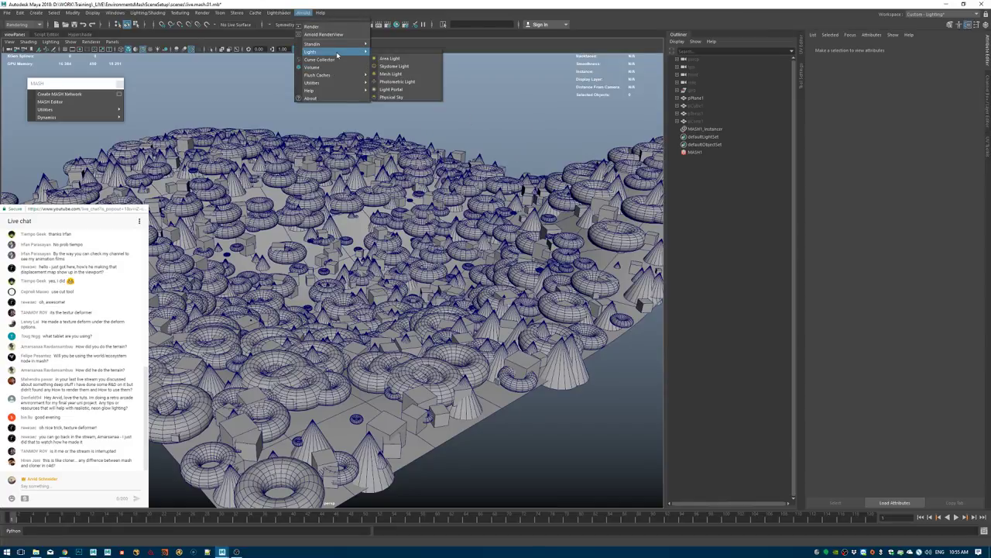
left_click(391, 59)
Enlarge the area light and move it up over the scattered instances toward the back of the plane.
key("r")
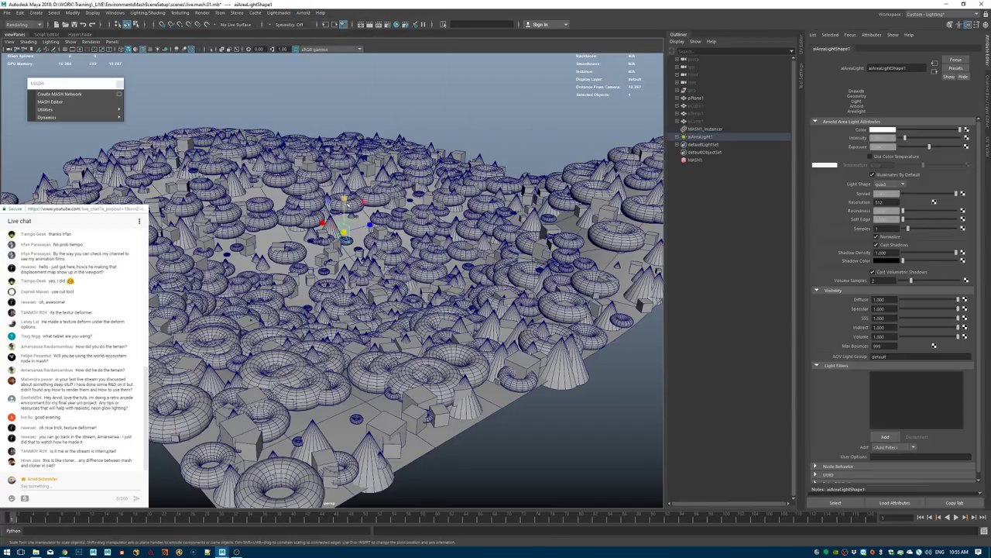
key("w")
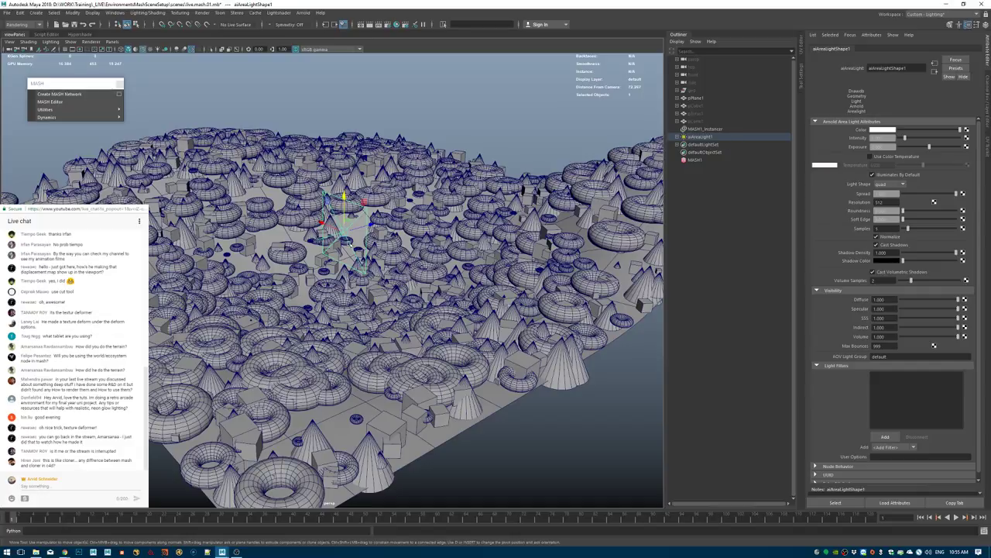
left_click_drag(492, 206, 451, 193, "alt")
left_click_drag(346, 199, 564, 210)
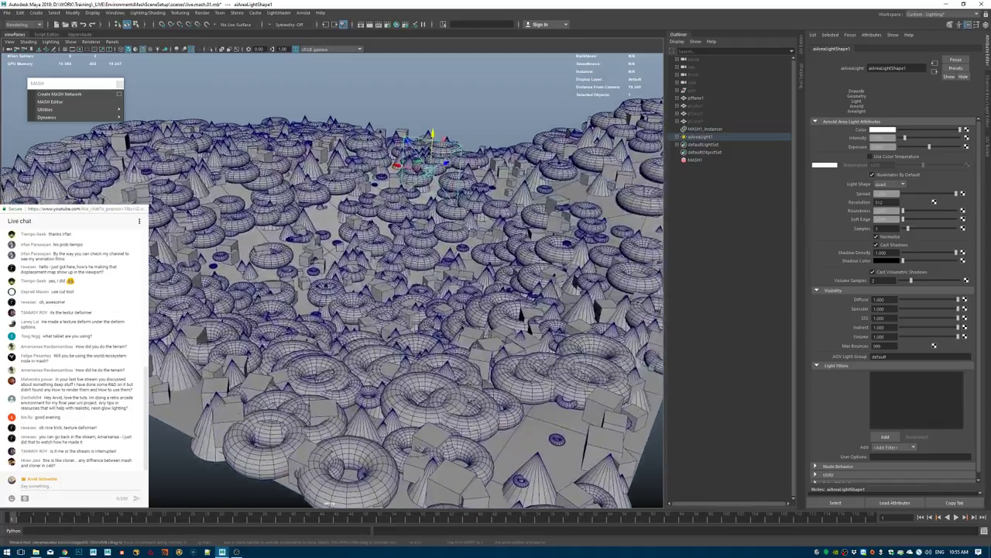
left_click_drag(356, 233, 357, 201, "alt")
Open the Arnold RenderView and reduce its test resolution to 960x540.
left_click(303, 13)
left_click(325, 28)
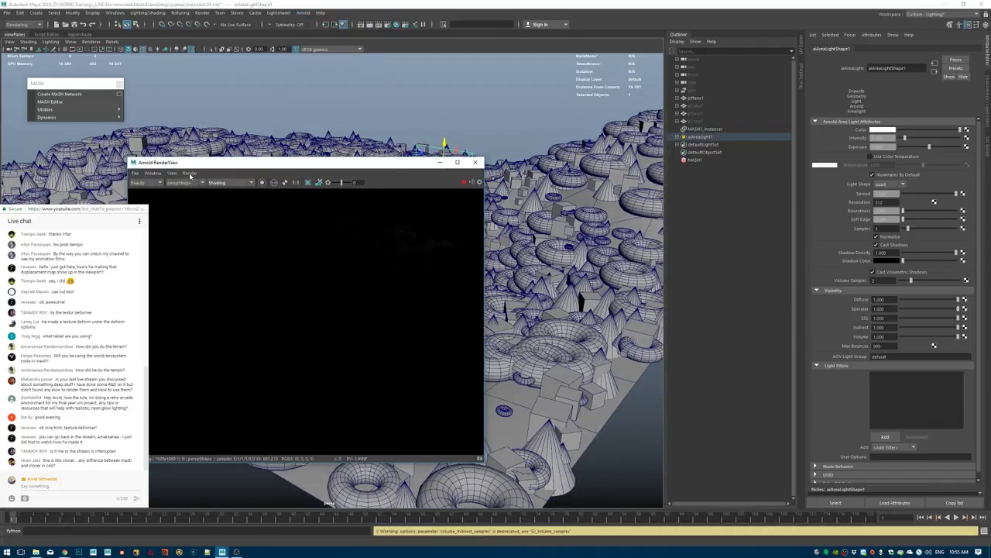
left_click(190, 172)
left_click(173, 173)
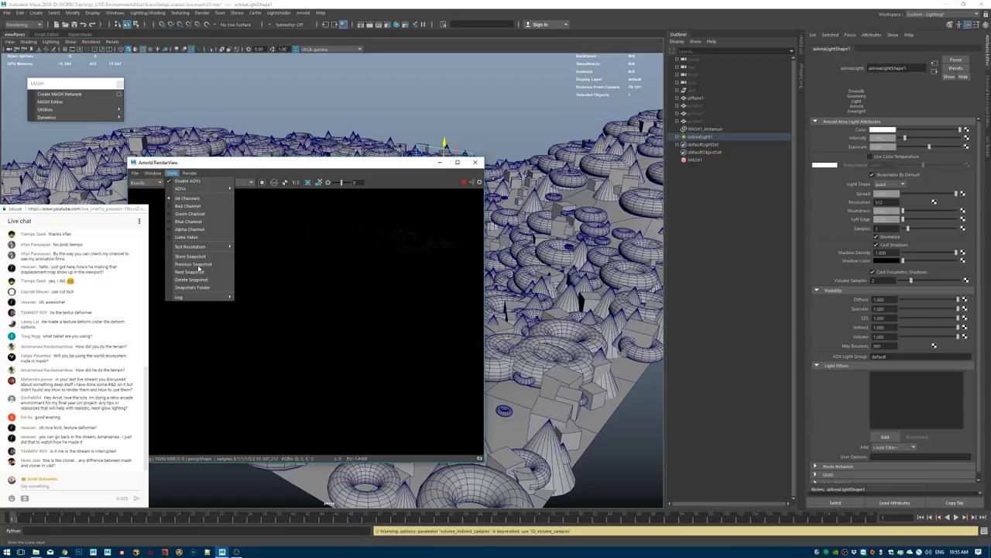
mouse_move(229, 248)
left_click(259, 269)
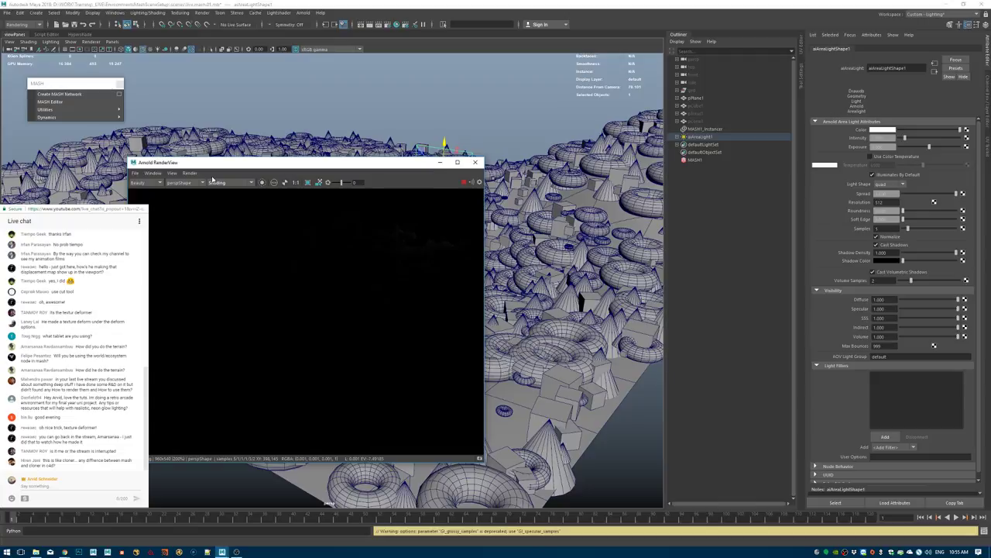
left_click(215, 182)
left_click(220, 170)
Set the area light's Exposure to 15, reduce it to 10, and close the Arnold RenderView.
left_click_drag(885, 147, 843, 148)
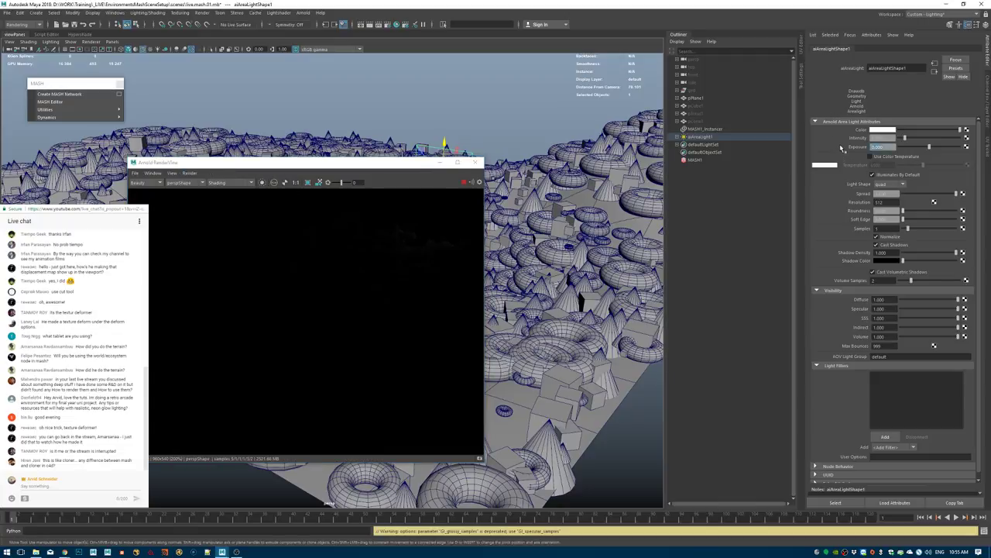
type("15")
key("Return")
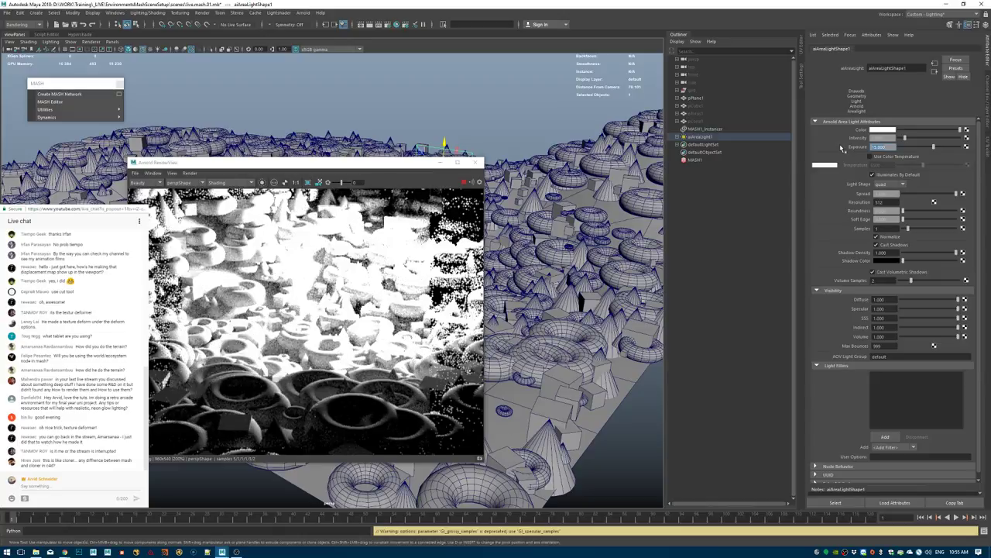
type("10")
key("Return")
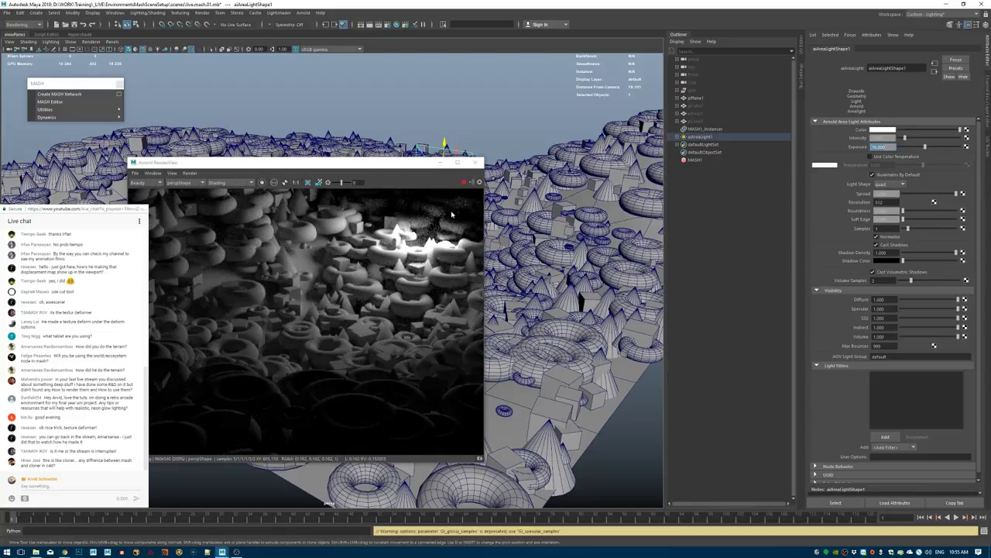
left_click(475, 163)
key("alt+Tab")
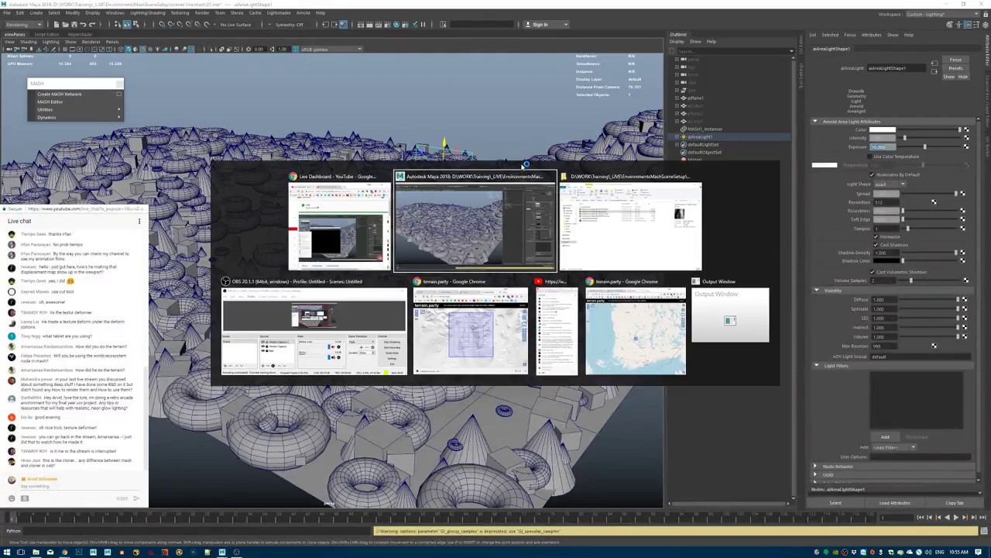
left_click(481, 128)
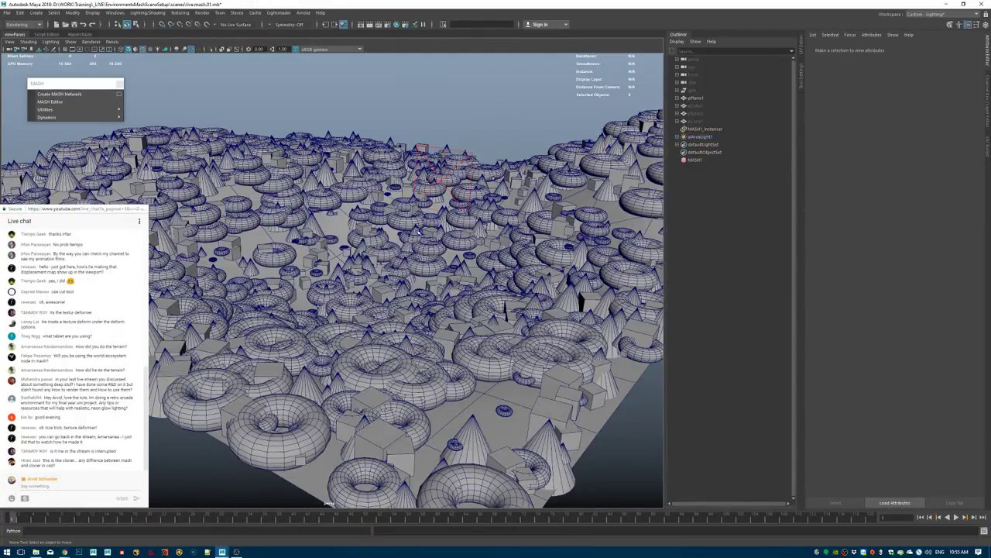
Render the perspective view with Arnold in Maya's Render View.
mouse_move(222, 552)
left_click(304, 12)
left_click(312, 34)
left_click(301, 14)
left_click(311, 27)
left_click(378, 24)
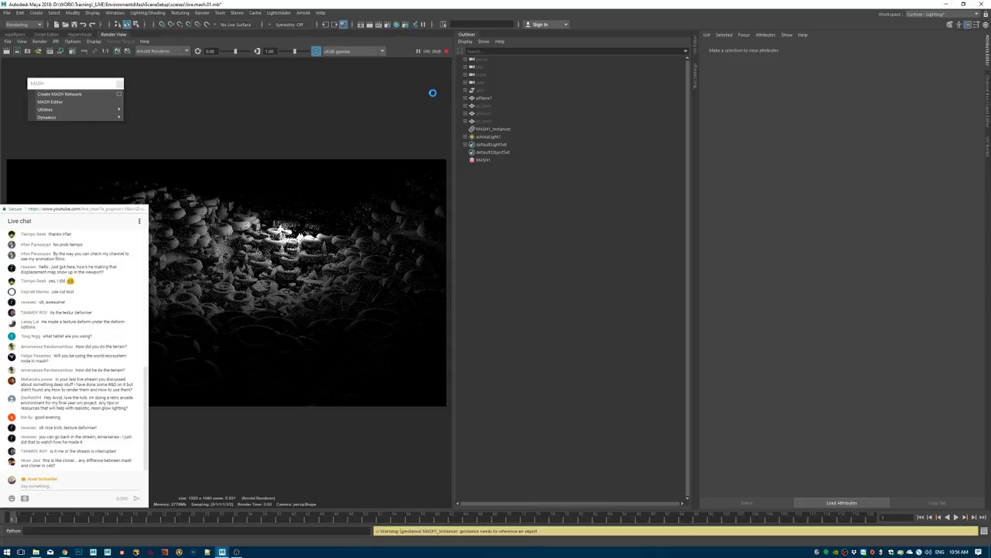
Close the Render View and return to the perspective viewport of the scattered plane.
right_click(121, 36)
left_click(154, 67)
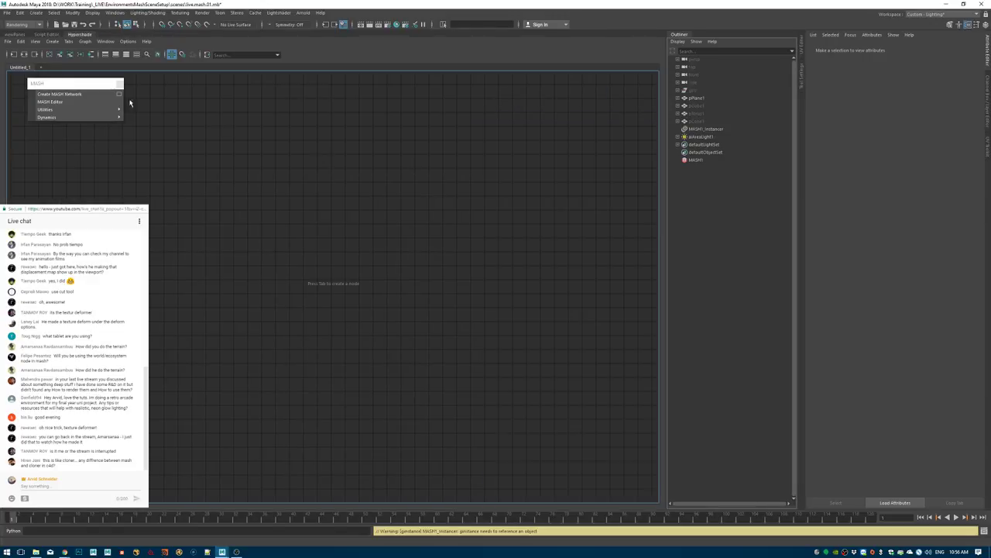
left_click(16, 36)
left_click_drag(480, 206, 457, 216, "alt")
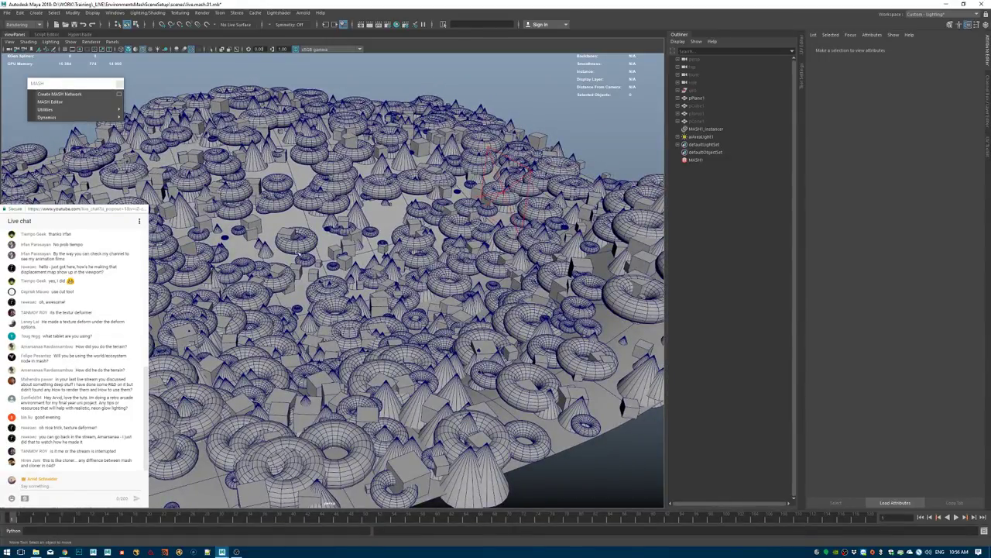
left_click_drag(507, 103, 459, 134, "alt")
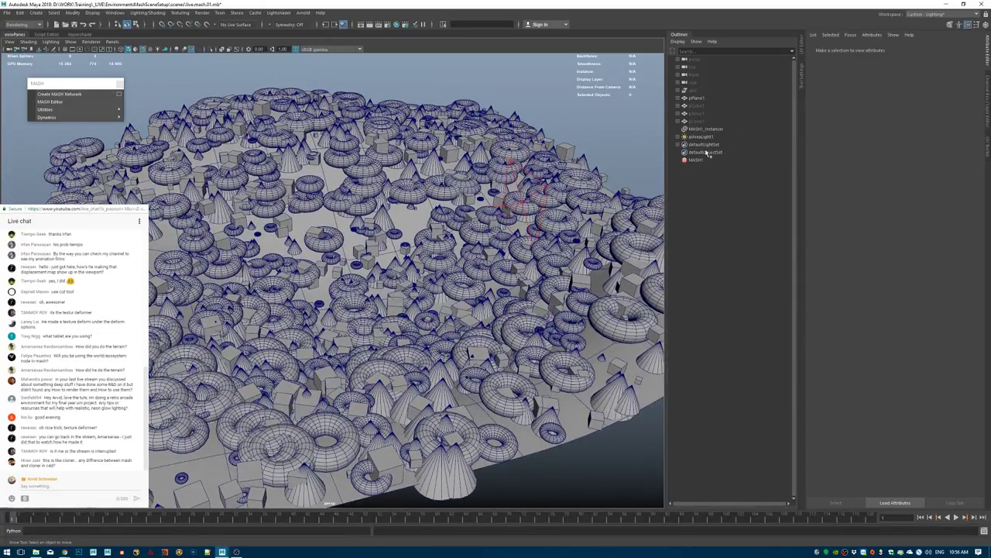
Delete the MASH1 network from the MASH Editor and close the editor.
left_click(88, 103)
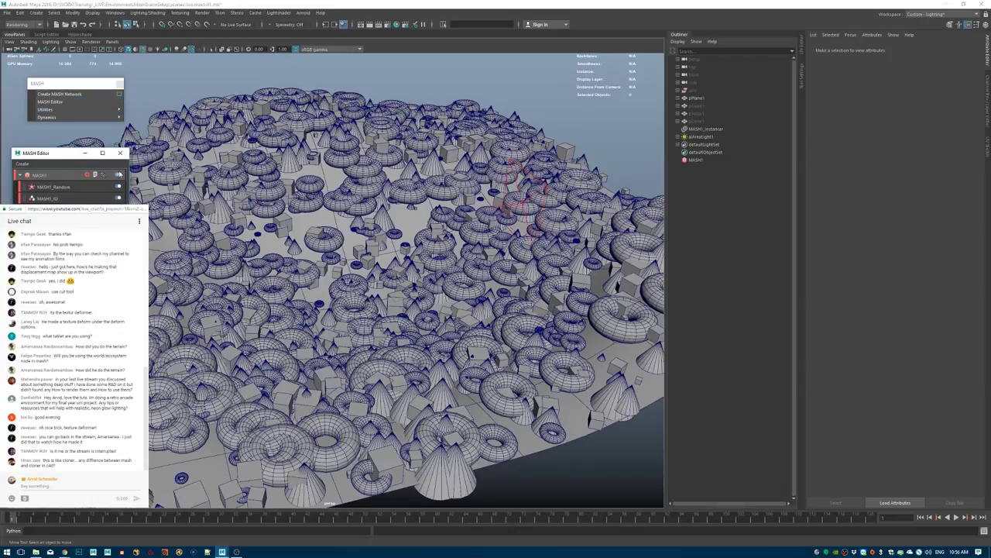
right_click(60, 175)
left_click(84, 192)
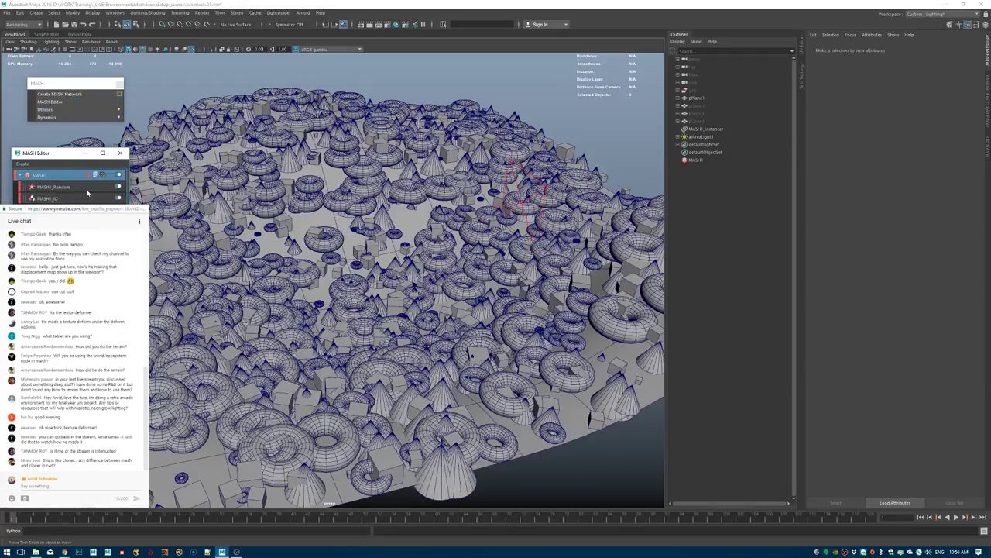
left_click(120, 152)
Delete the area light, the three hidden source objects and the test plane.
left_click(697, 130)
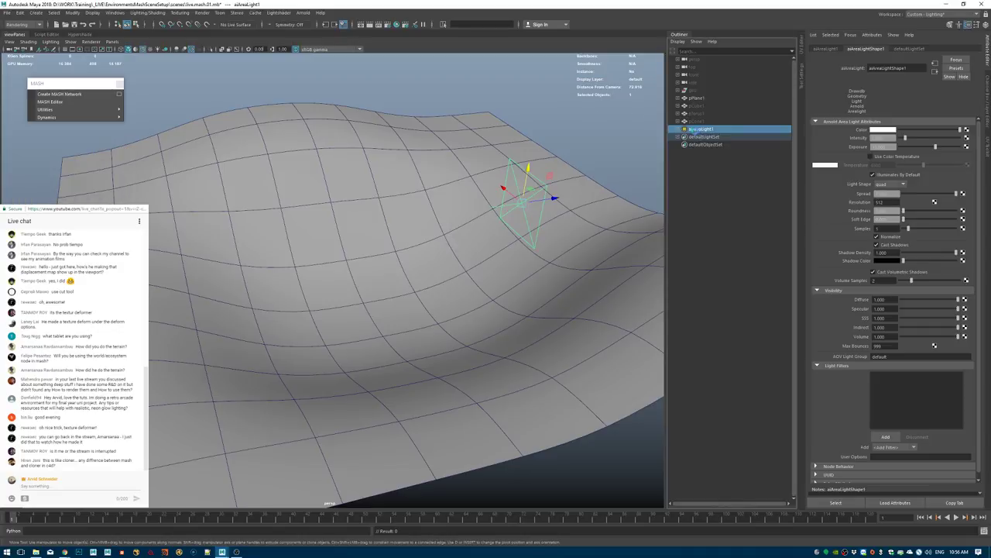
key("Delete")
left_click_drag(708, 108, 708, 122)
key("Delete")
left_click(708, 98)
key("Delete")
Unhide the geo group so the North Vancouver terrain shows in the viewport again.
left_click(705, 92)
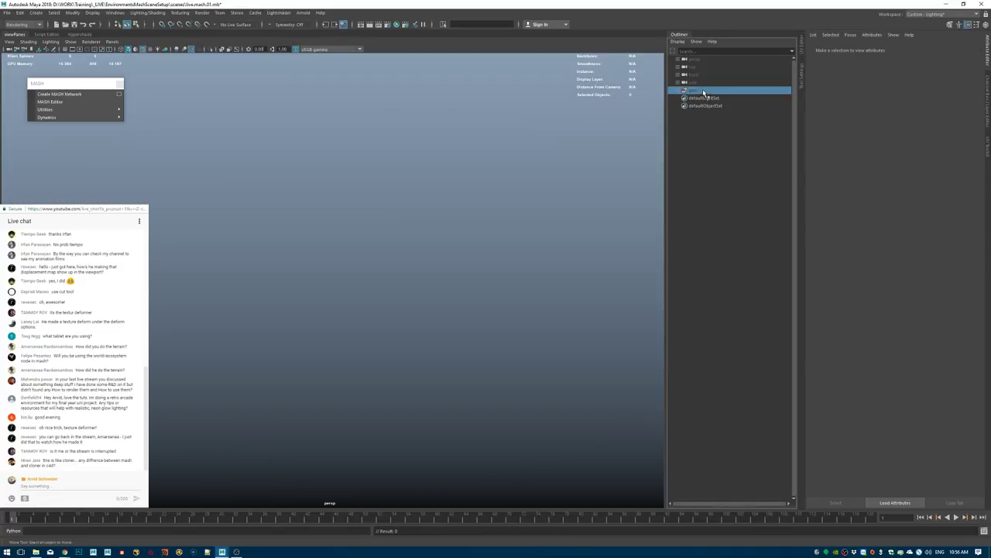
key("shift+h")
left_click(708, 125)
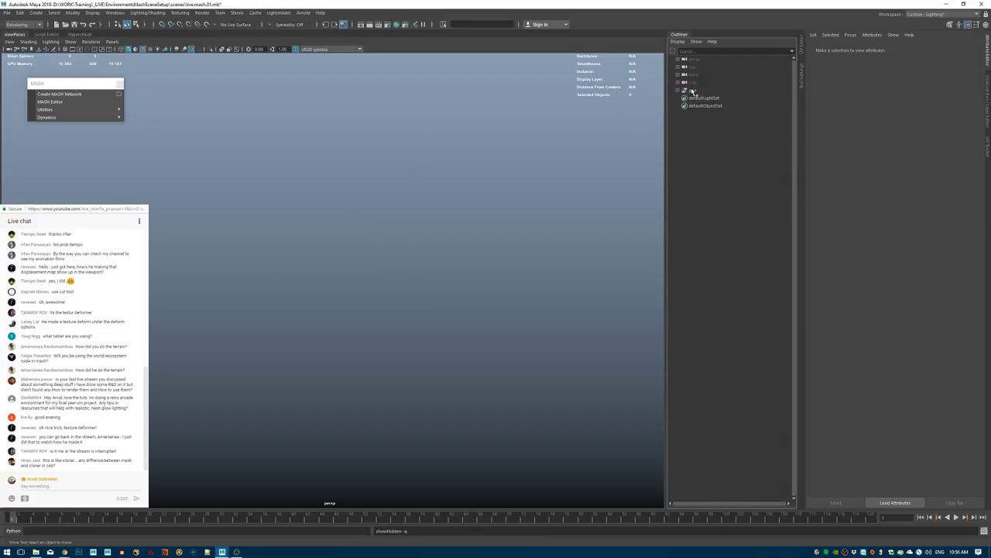
left_click(698, 92)
key("shift+h")
left_click(469, 199)
Frame a face on the terrain's small foreground hill, set a low viewpoint towards the mountains, and return to object mode with nothing selected.
left_click_drag(463, 224, 424, 267, "alt")
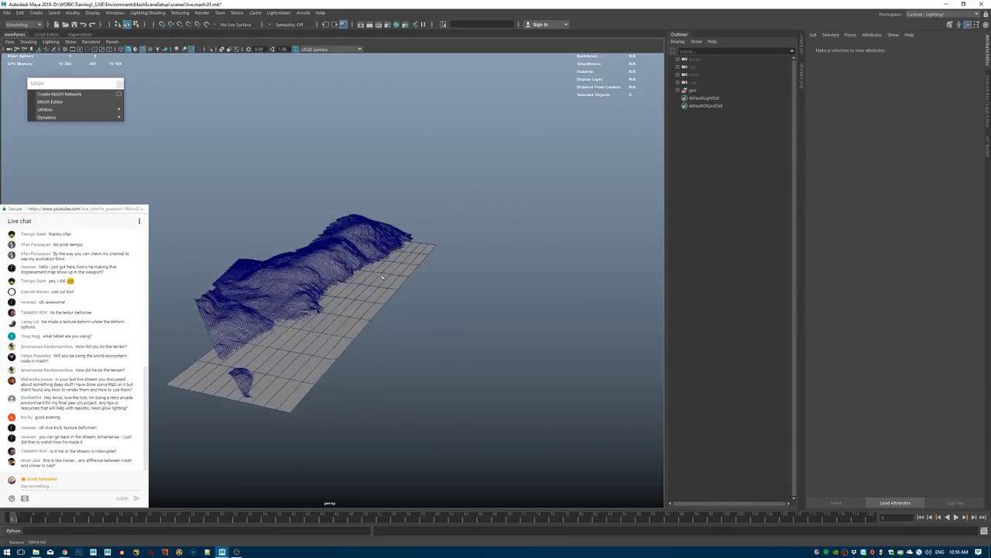
right_click_drag(424, 268, 449, 217, "alt")
middle_click_drag(418, 211, 525, 178, "alt")
left_click_drag(524, 178, 481, 201, "alt")
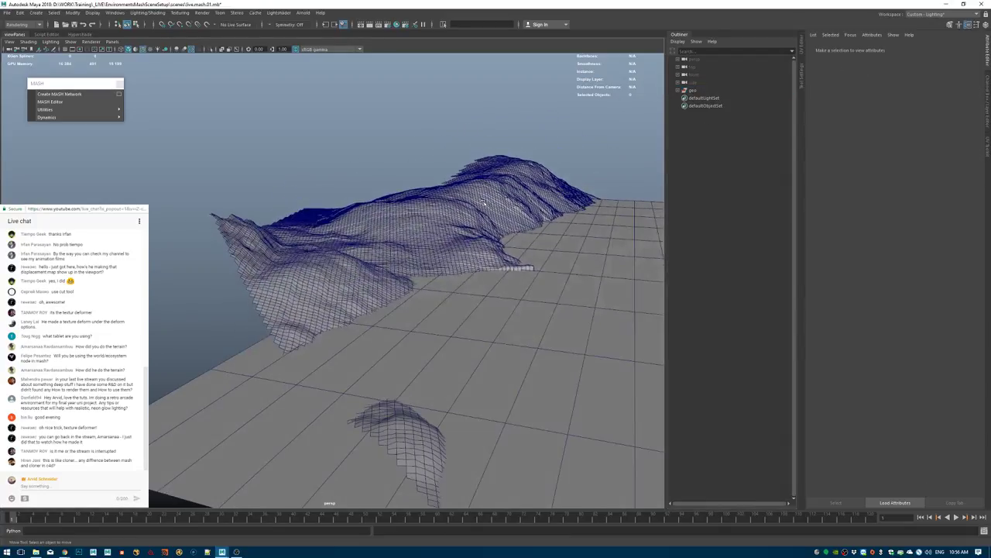
middle_click_drag(514, 190, 502, 167, "alt")
right_click_drag(502, 166, 495, 166, "alt")
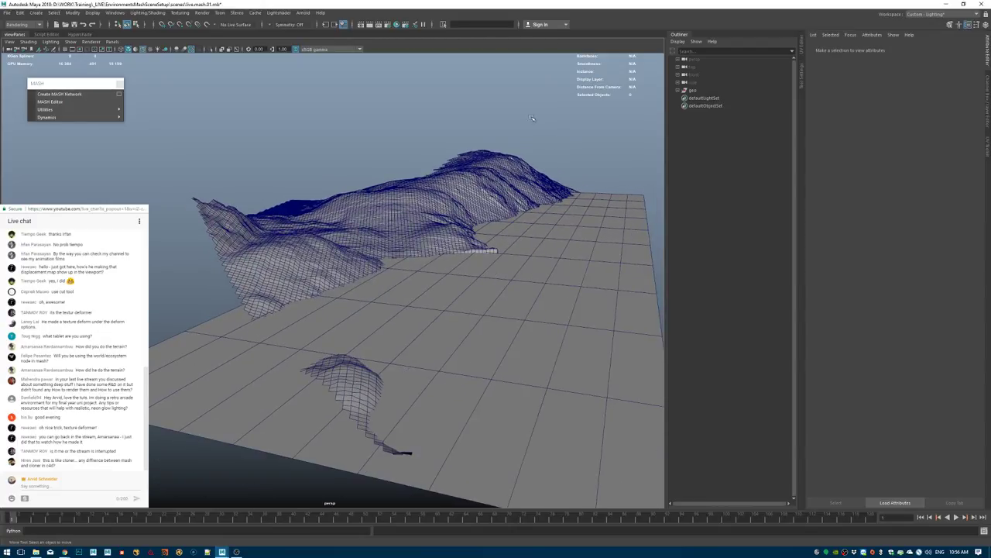
left_click(361, 376)
right_click_drag(361, 375, 352, 395)
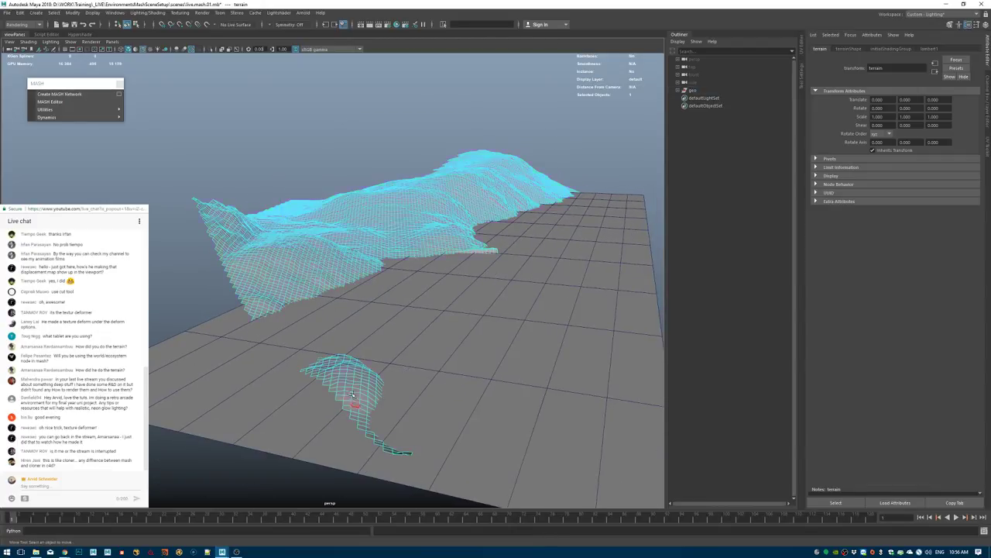
left_click(351, 377)
key("f")
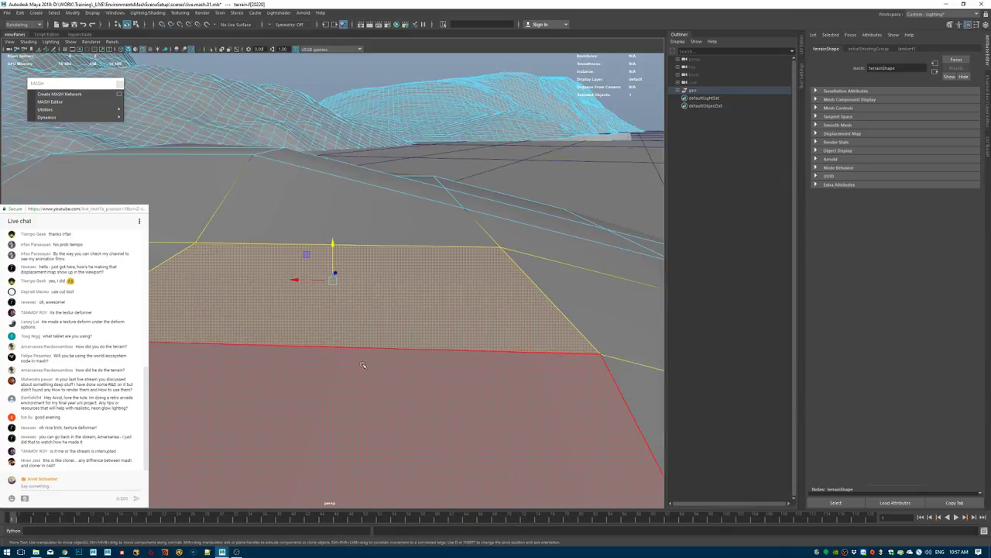
middle_click_drag(454, 243, 459, 306, "alt")
left_click_drag(459, 318, 428, 310, "alt")
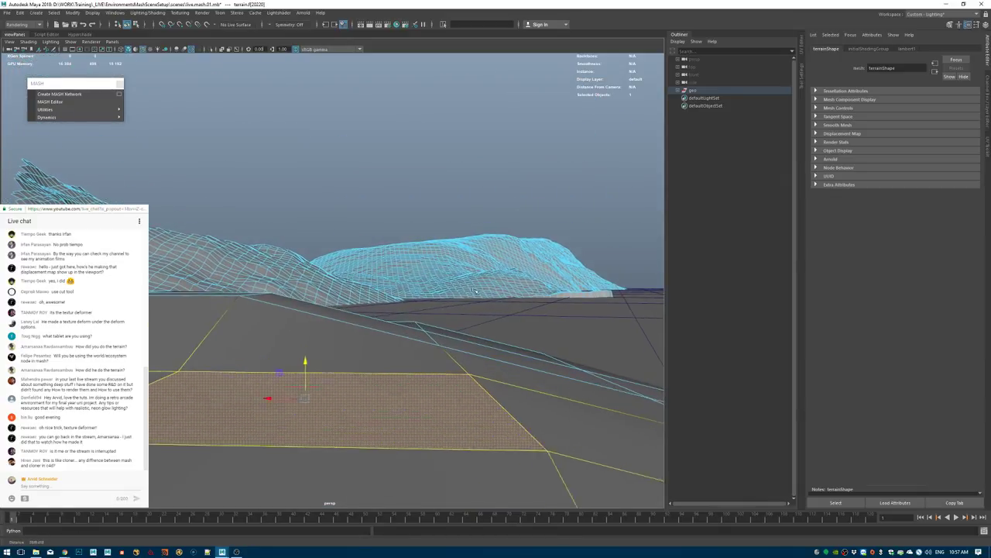
key("F8")
left_click(332, 162)
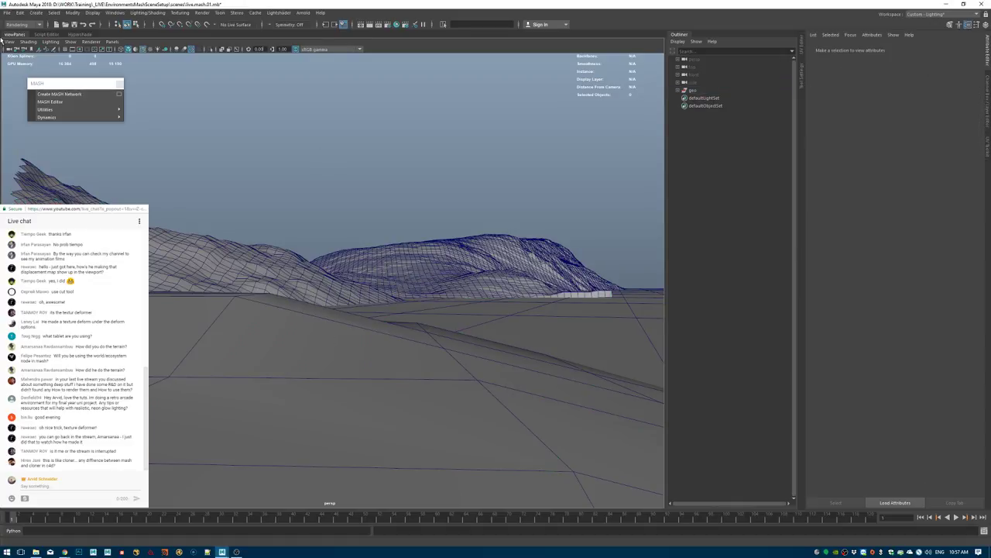
Create a camera from the current view and rename it main.
left_click(10, 41)
left_click(53, 79)
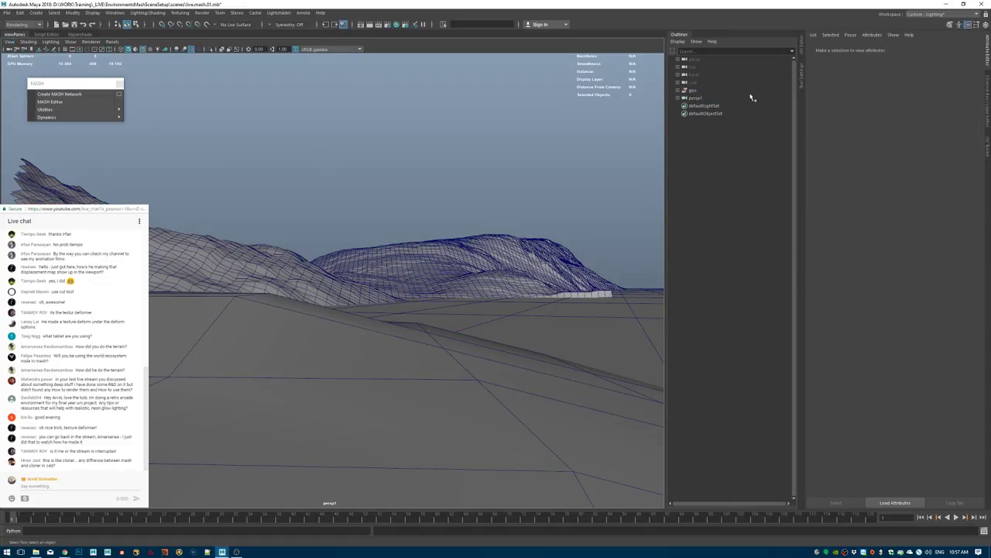
double_click(699, 97)
type("main")
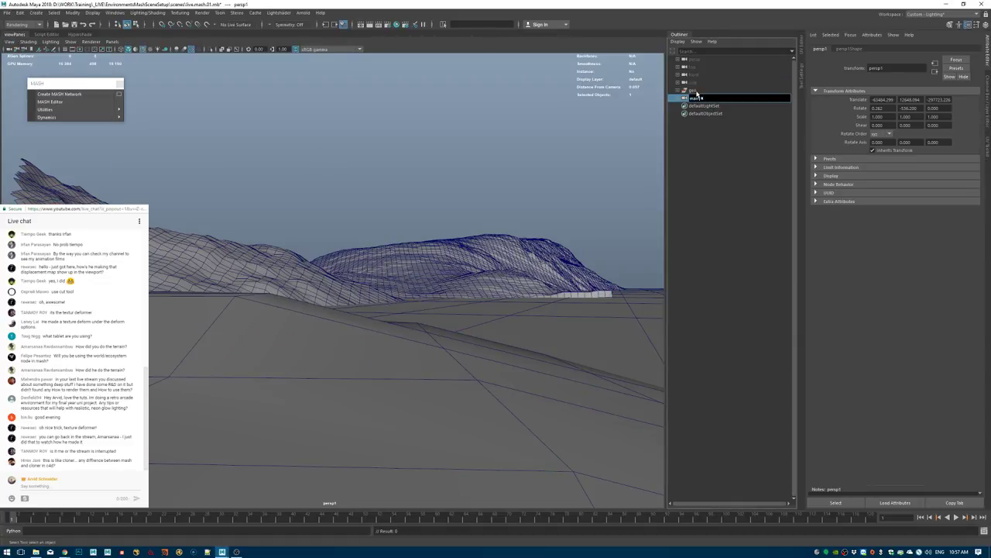
key("Return")
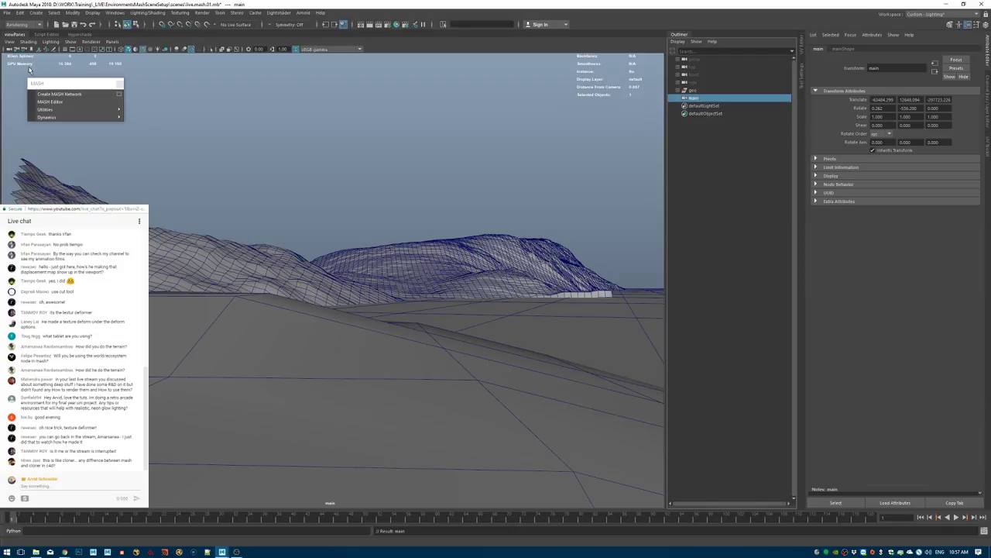
Show the resolution gate for the main camera and set its focal length to 50.
middle_click_drag(499, 197, 327, 212, "alt")
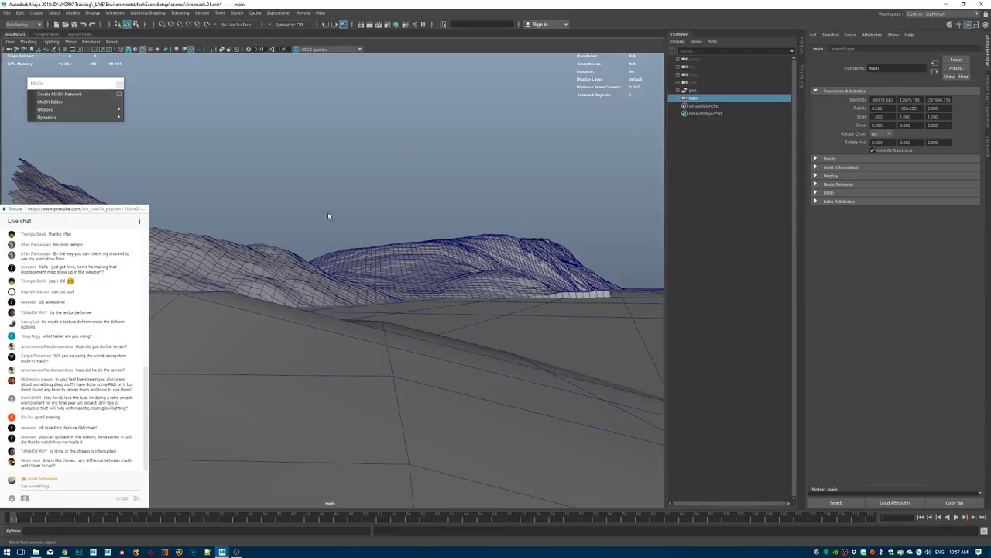
left_click(77, 49)
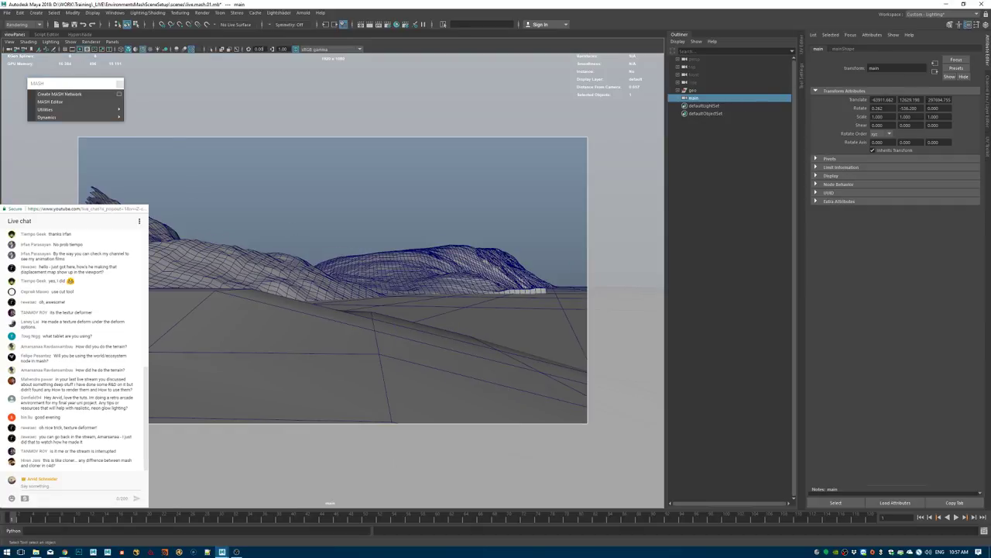
left_click(848, 48)
left_click_drag(890, 146, 825, 128)
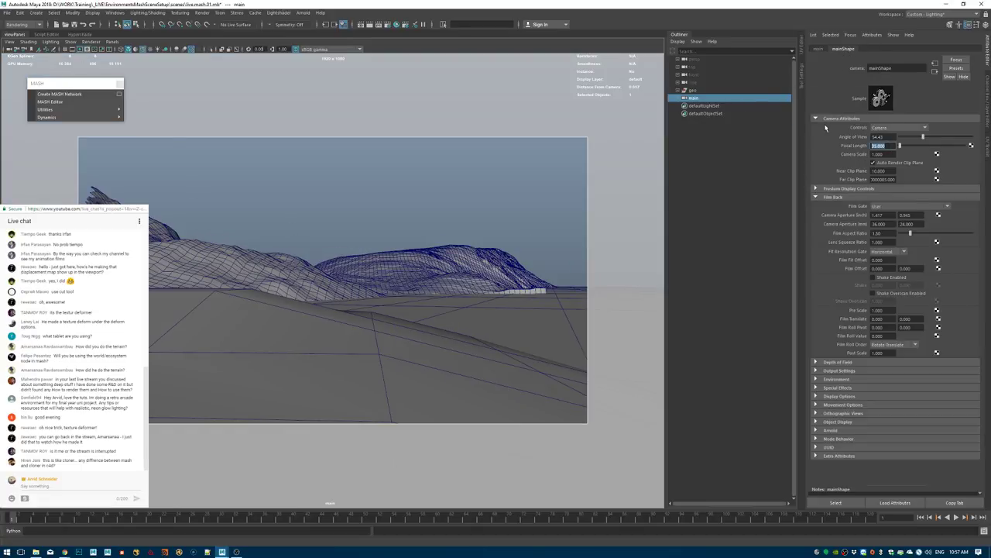
type("50")
key("Return")
Turn on smooth mesh preview for the terrain and hide the wireframe on shaded overlay.
left_click_drag(312, 238, 250, 411, "alt")
left_click(251, 409)
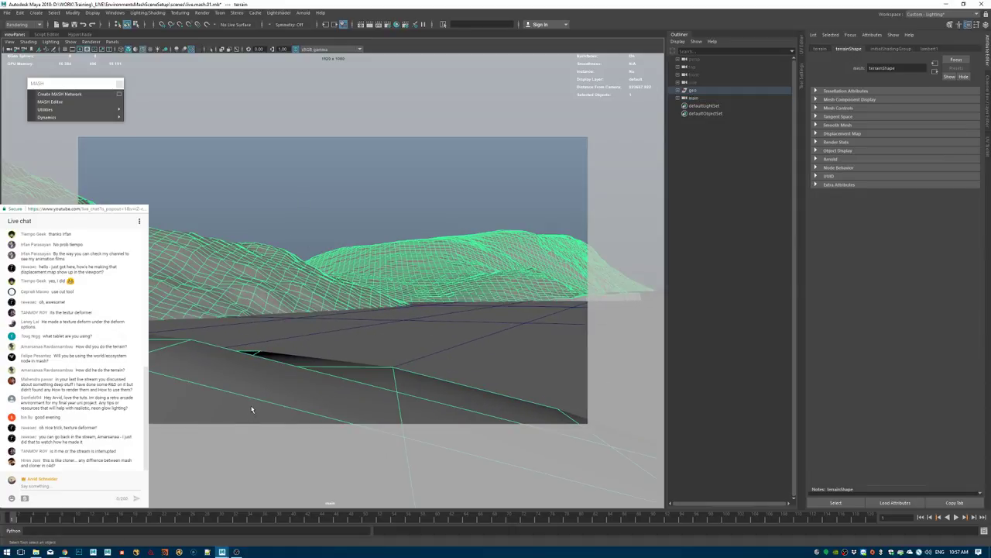
key("3")
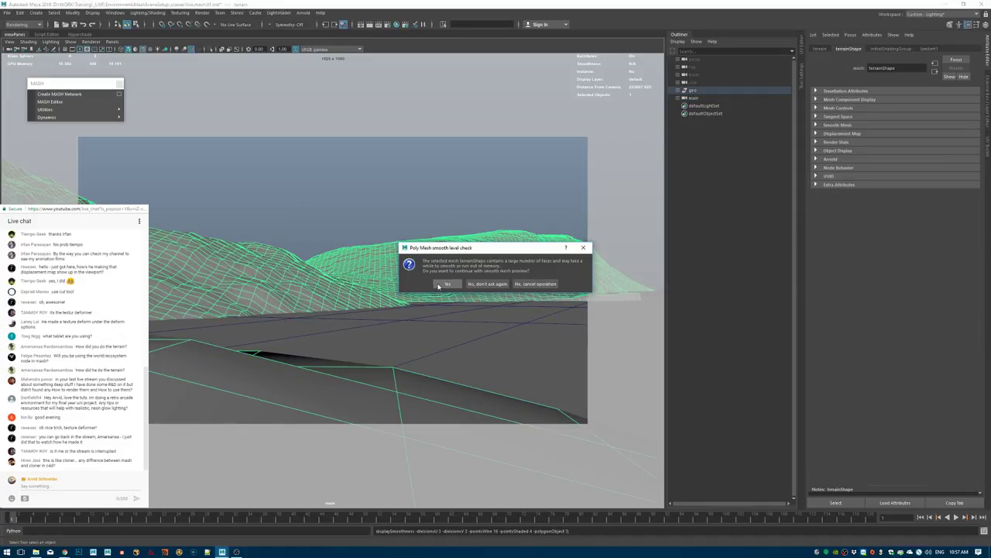
left_click(439, 284)
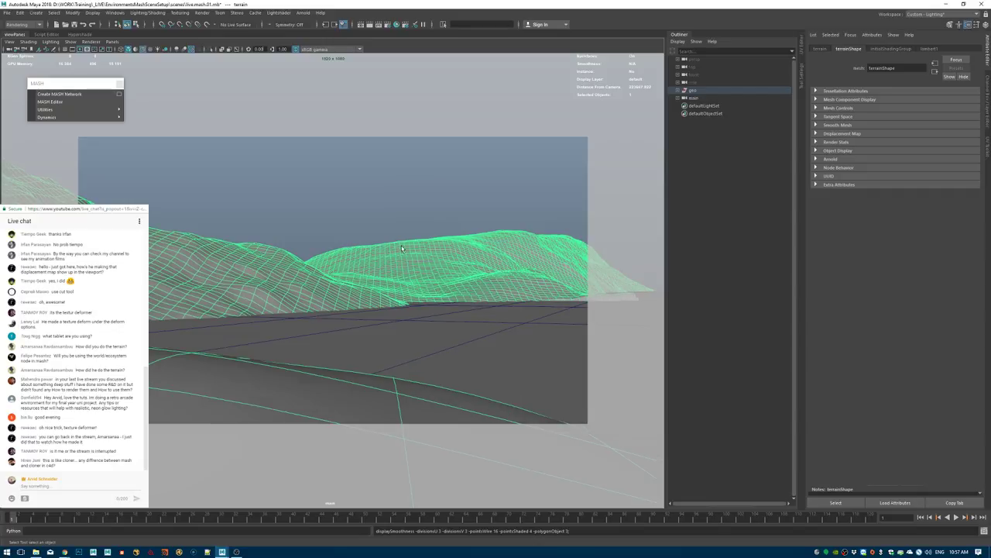
left_click(385, 208)
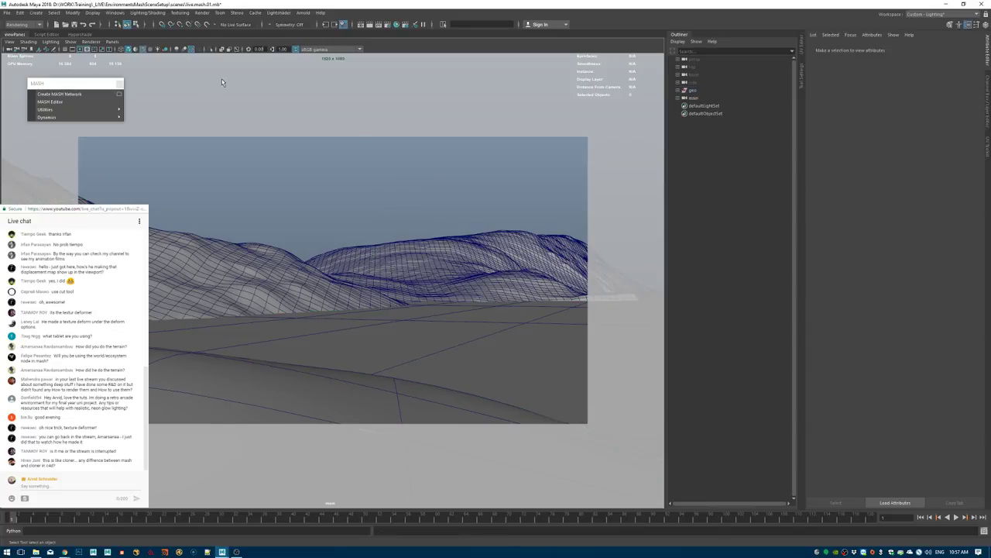
left_click(142, 49)
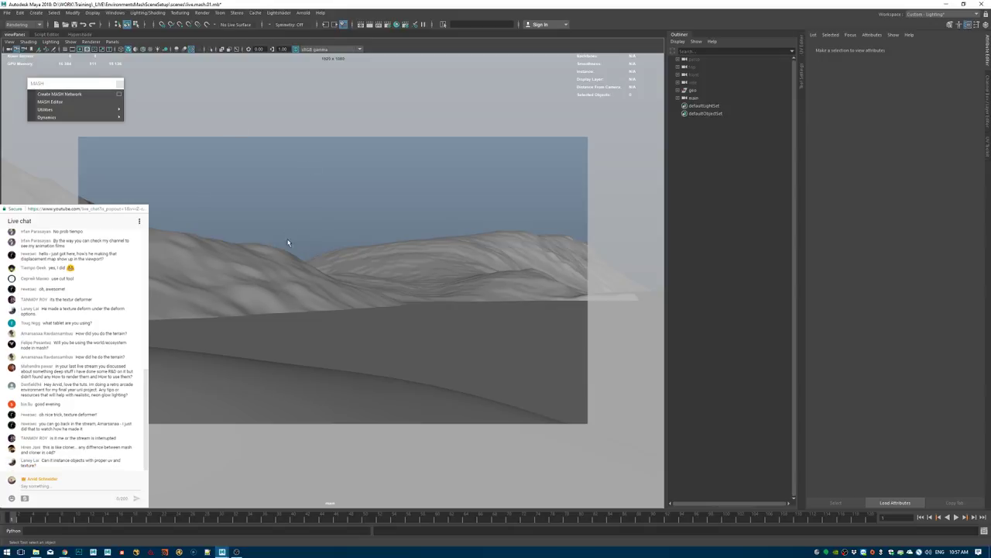
Switch back to the persp camera overlooking the whole terrain and save the scene.
key("space")
left_click(371, 265)
left_click_drag(378, 262, 382, 241)
left_click_drag(230, 231, 313, 275, "alt")
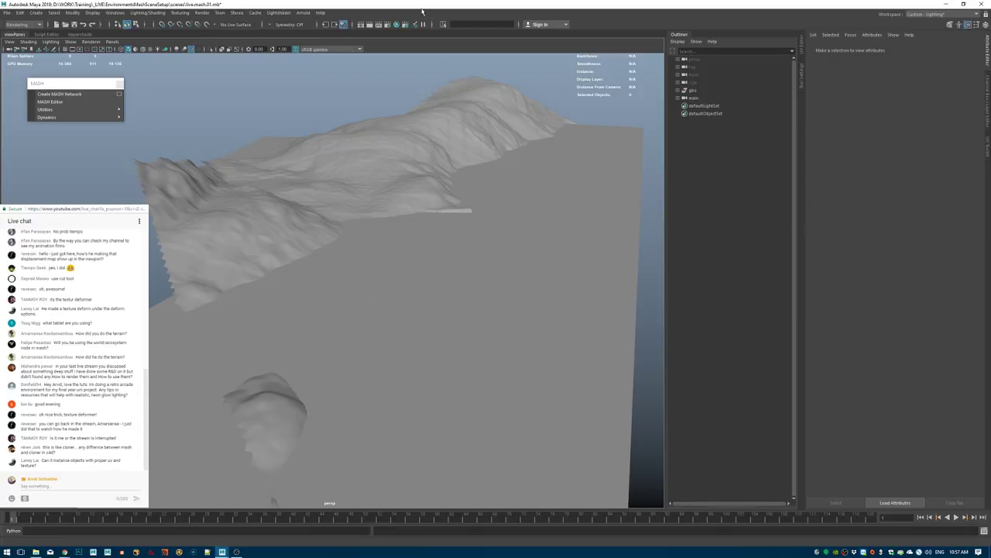
key("ctrl+s")
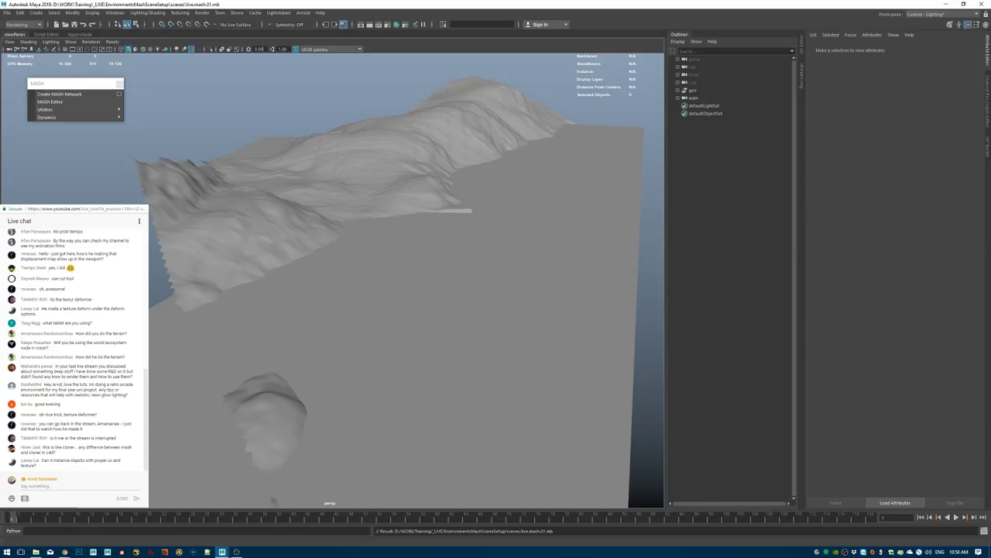
Launch Maya again.
key("alt+Tab")
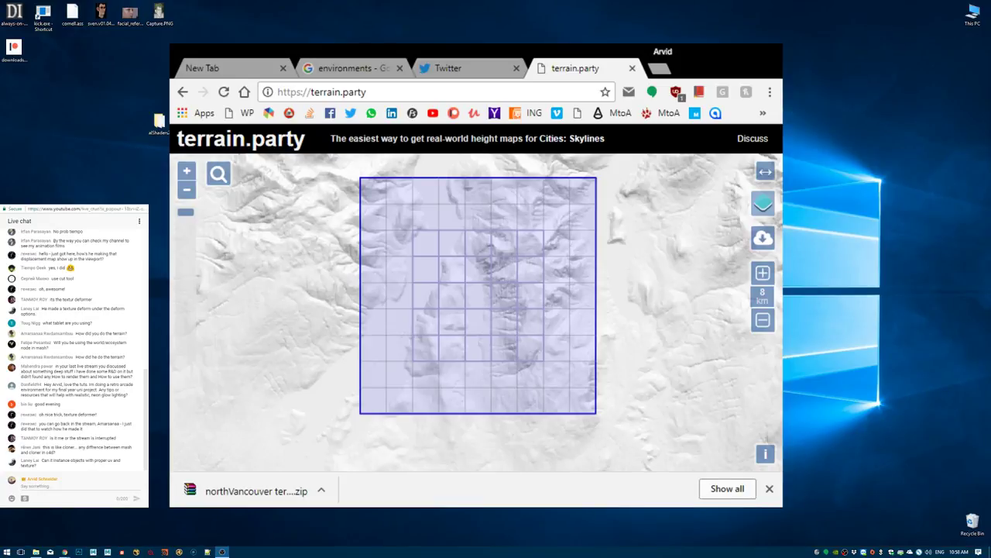
left_click(107, 551)
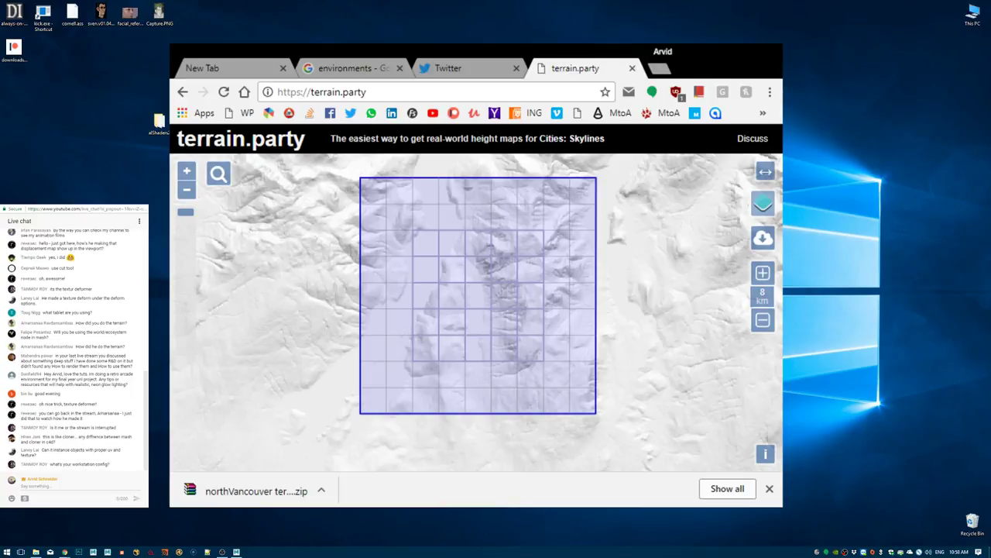
left_click(43, 485)
key("alt+Tab")
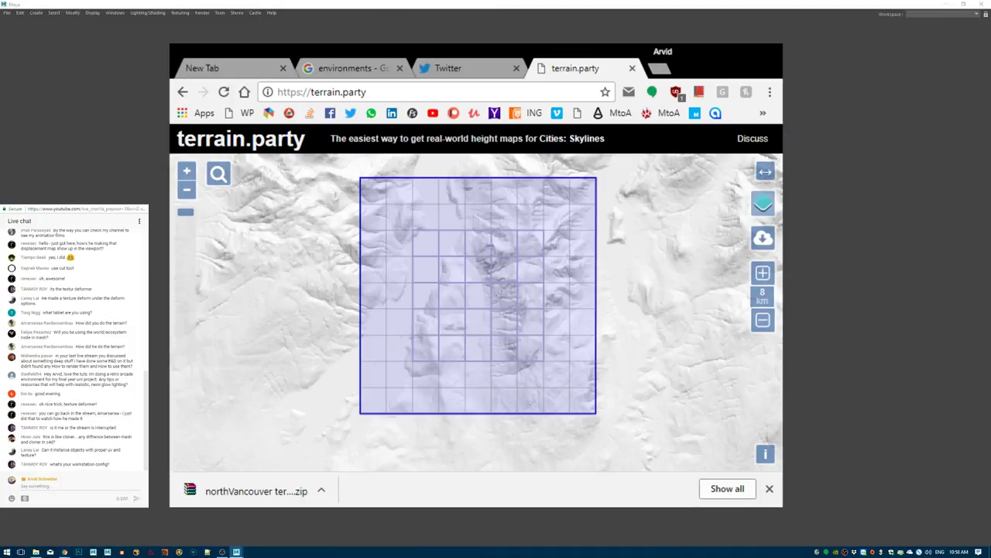
Post the message "Stream should be back soon" in the YouTube live chat.
left_click(61, 482)
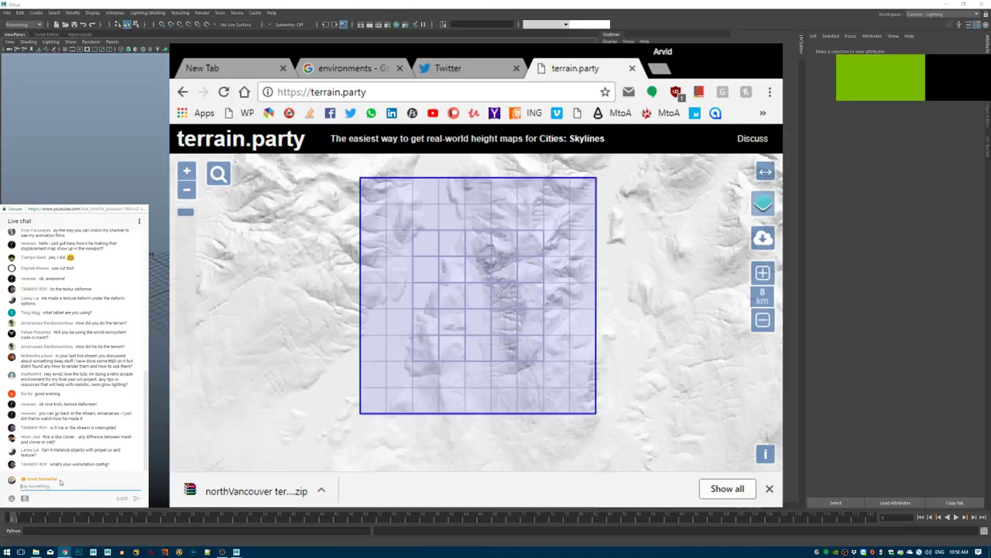
type("Streakm su05pu")
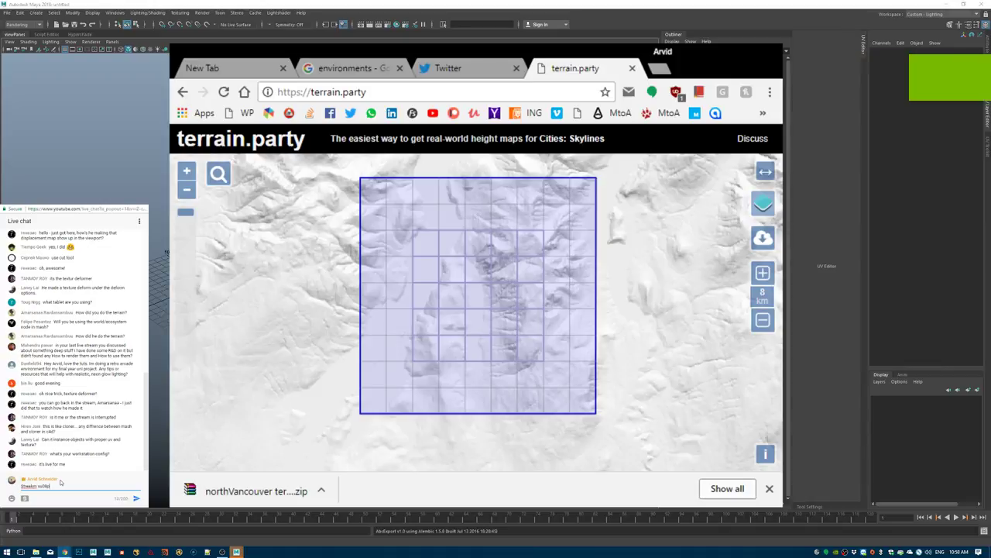
key("BackSpace")
key("BackSpace")
key("BackSpace")
key("BackSpace")
key("BackSpace")
key("BackSpace")
key("BackSpace")
key("BackSpace")
key("BackSpace")
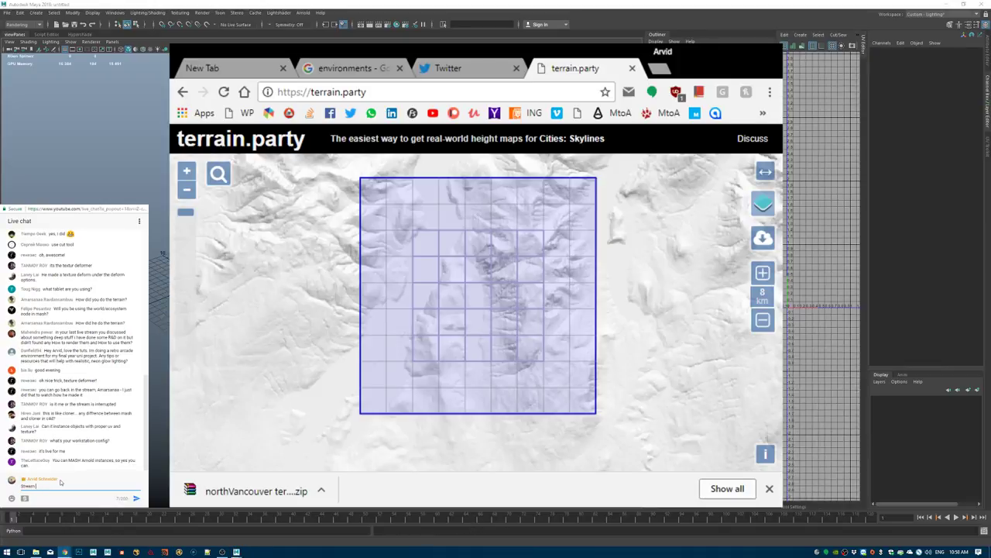
type("am should be back soon")
key("Return")
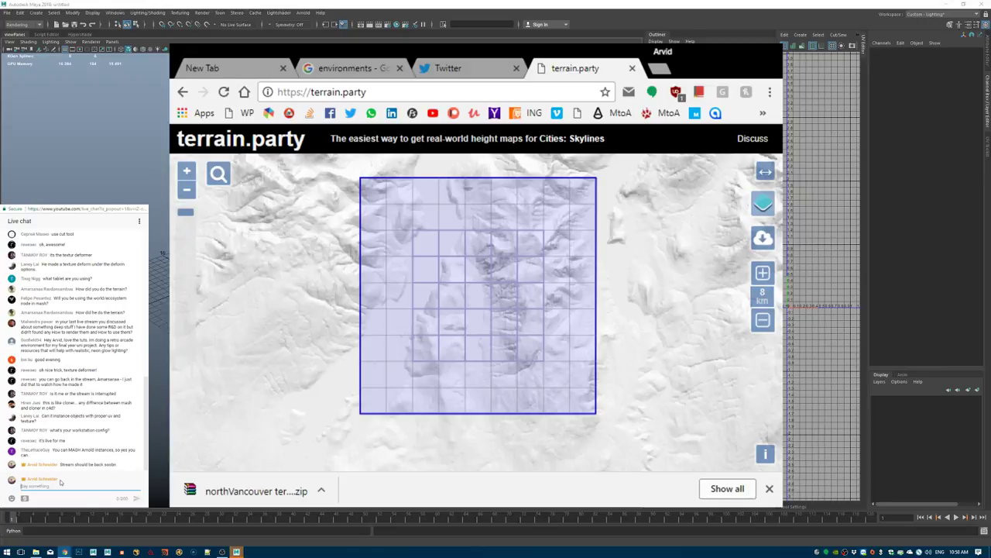
Switch to Maya, reopen the recent scene live.mash.01.mb and collapse the UV Editor.
left_click(256, 418)
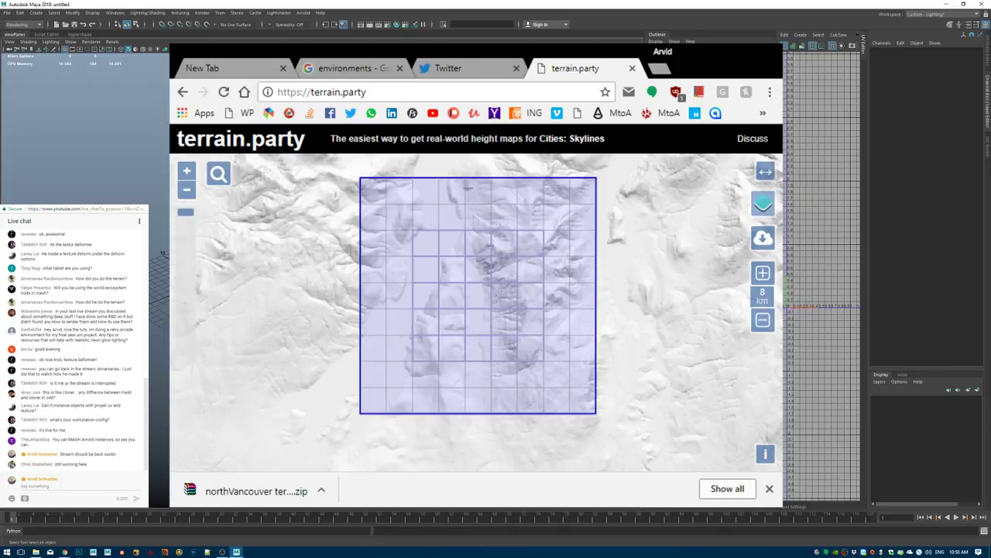
right_click(68, 26)
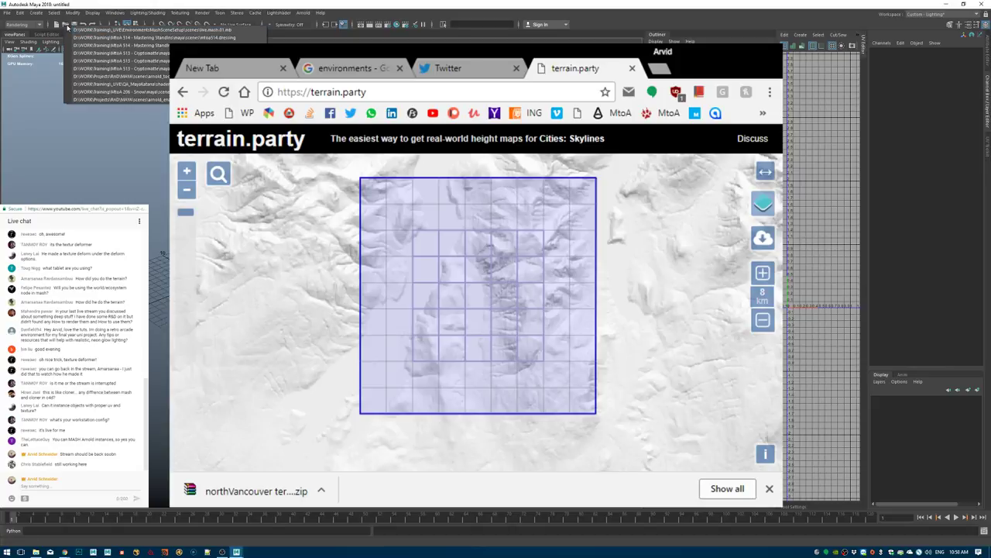
left_click(151, 37)
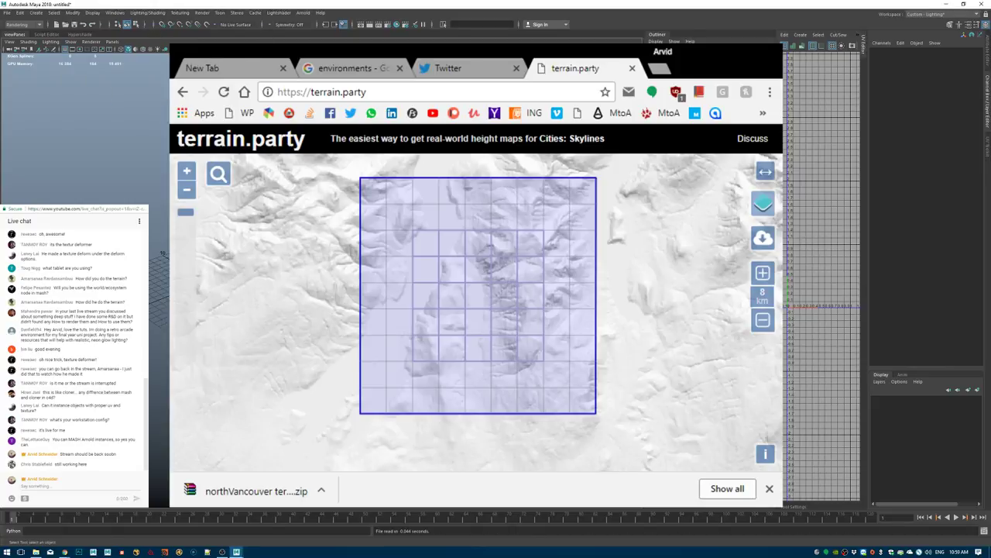
left_click(864, 45)
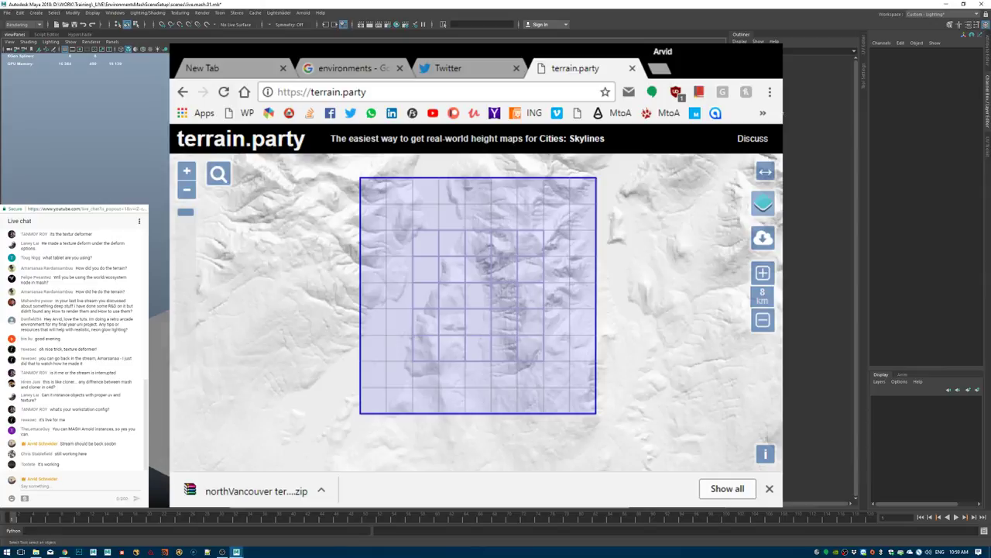
Save the scene and import mtoa514.lookdev.mb from the Mastering StandIns project's maya/scenes folder under D:\WORK\Training.
key("ctrl+s")
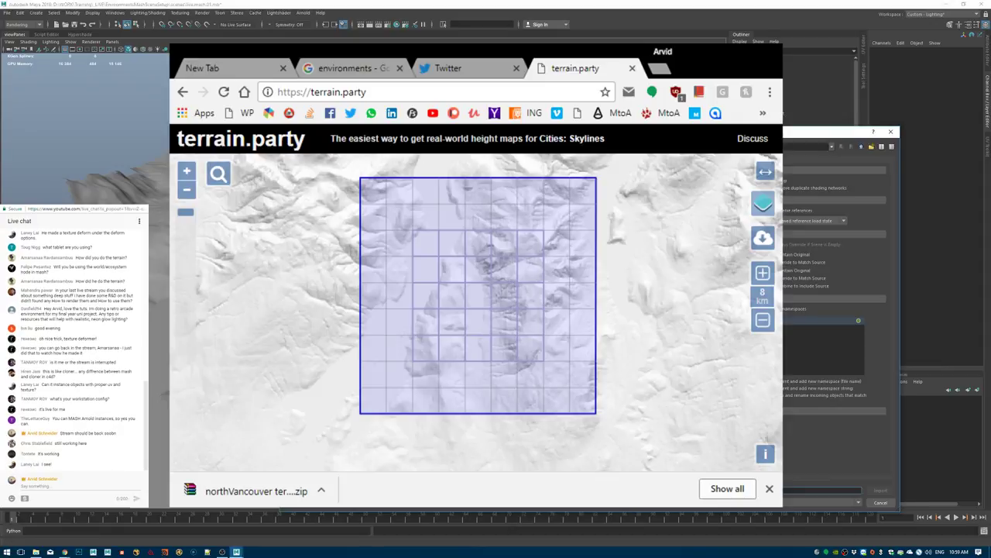
key("alt+Tab")
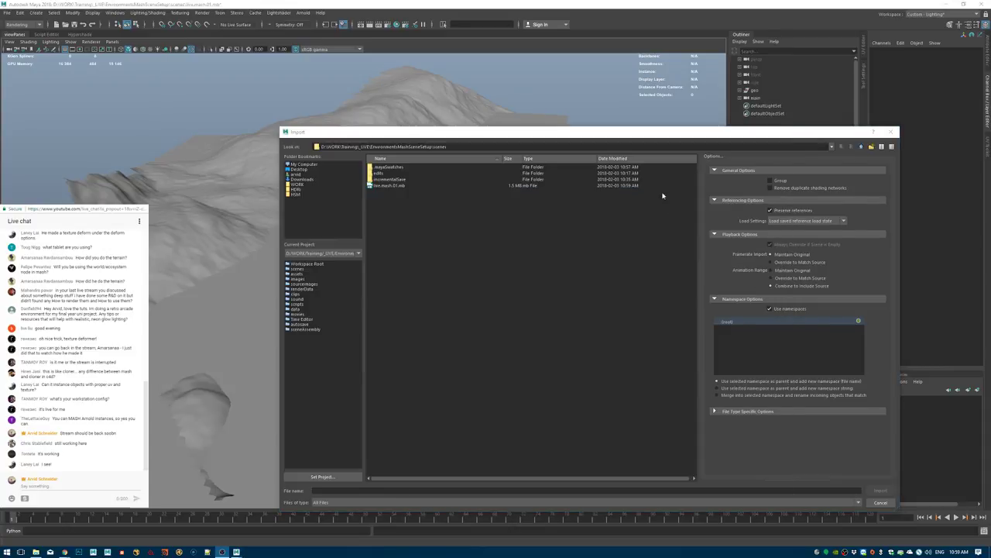
left_click_drag(516, 245, 479, 232, "alt")
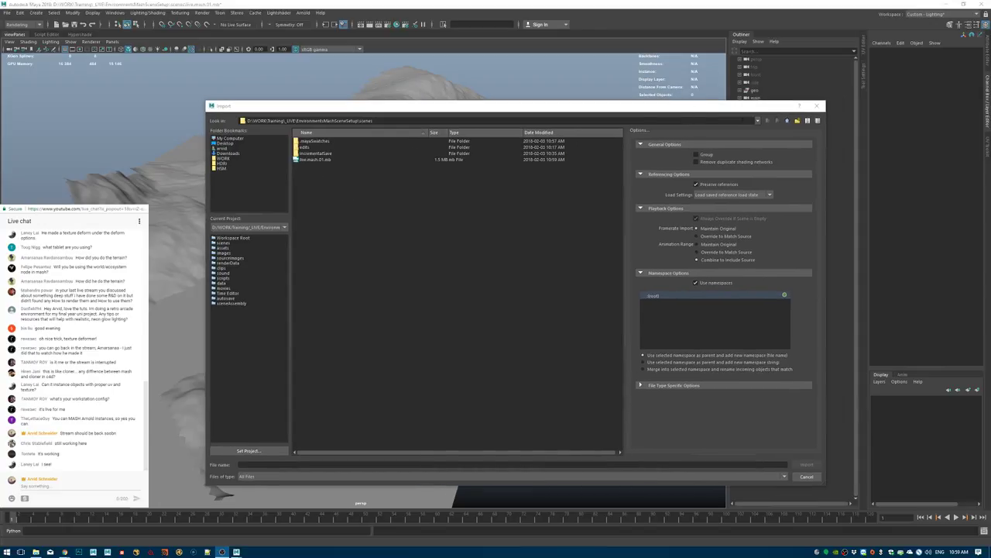
left_click(758, 121)
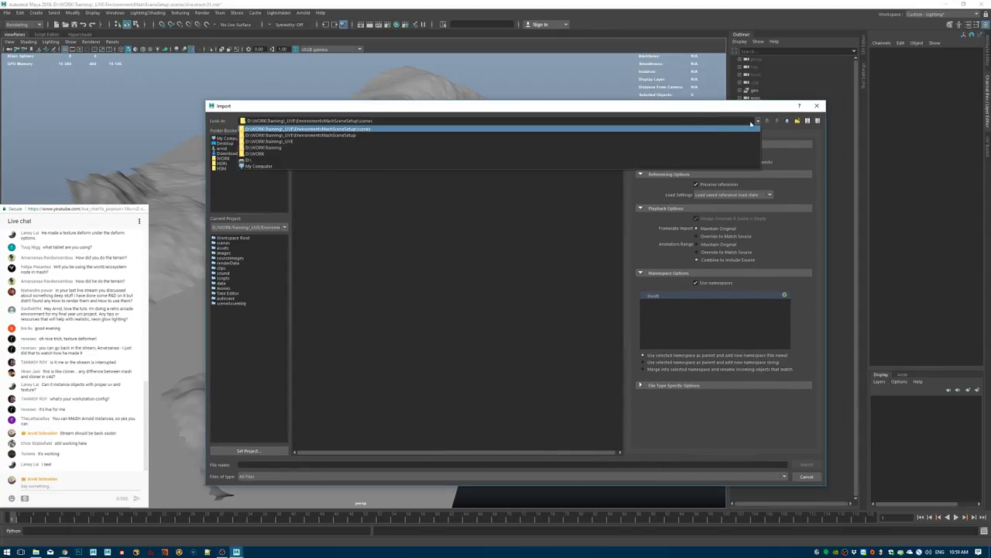
left_click(516, 147)
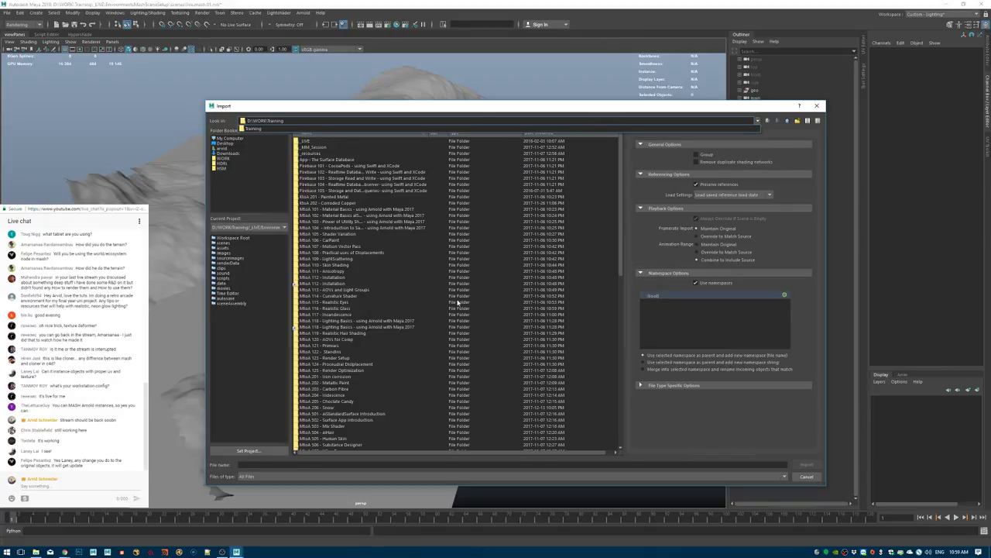
left_click_drag(457, 303, 990, 246)
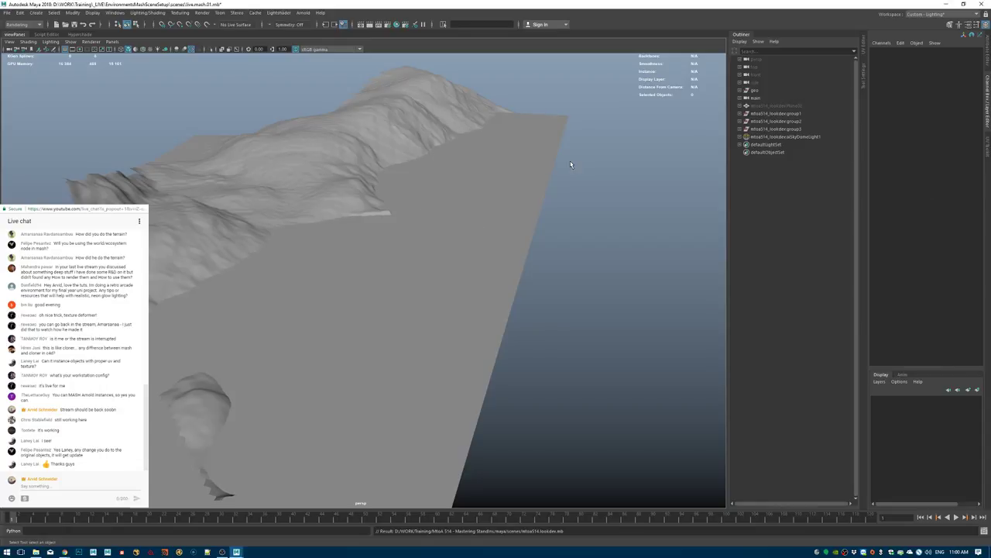
Frame the imported plane, three groups and skydome light, and examine the tree at close range from several angles.
left_click(777, 114)
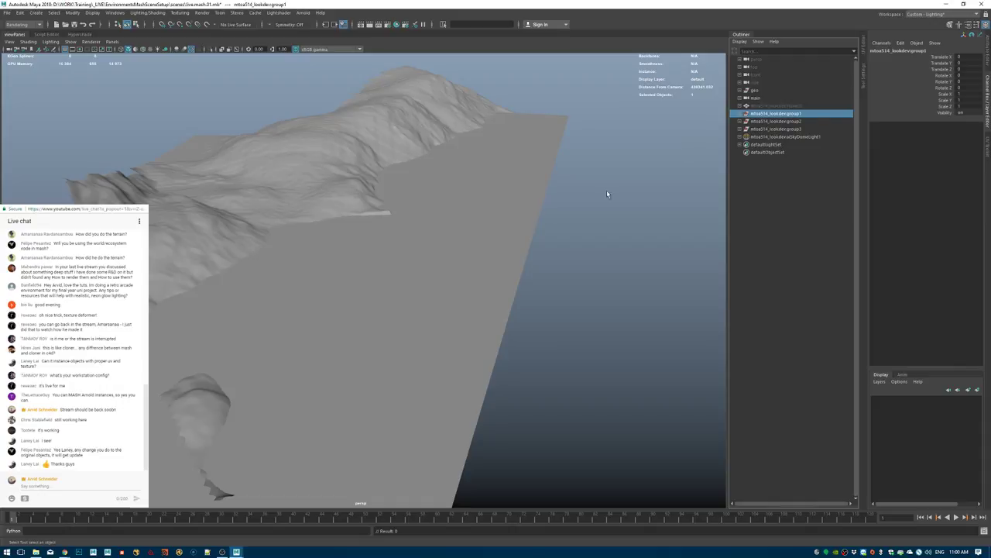
left_click(784, 107)
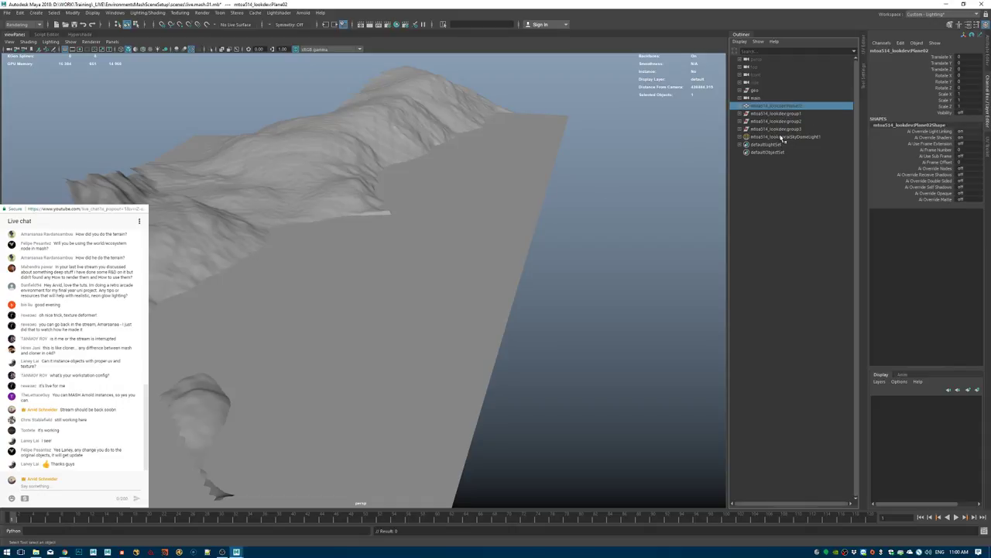
left_click(784, 136, "shift")
key("f")
left_click_drag(420, 226, 526, 225, "alt")
right_click_drag(526, 225, 859, 237, "alt")
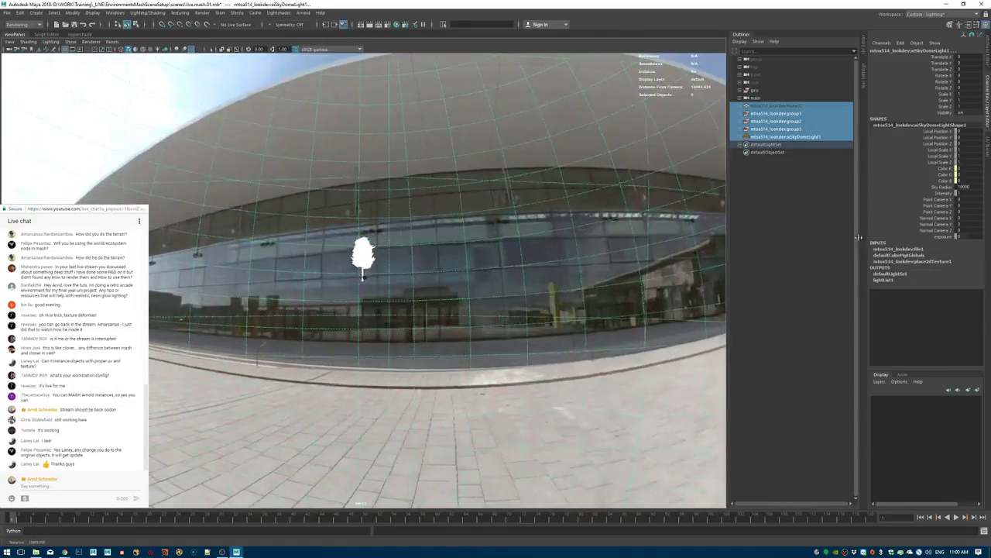
right_click_drag(495, 224, 837, 224, "alt")
left_click_drag(374, 217, 350, 304, "alt")
right_click_drag(350, 304, 433, 307, "alt")
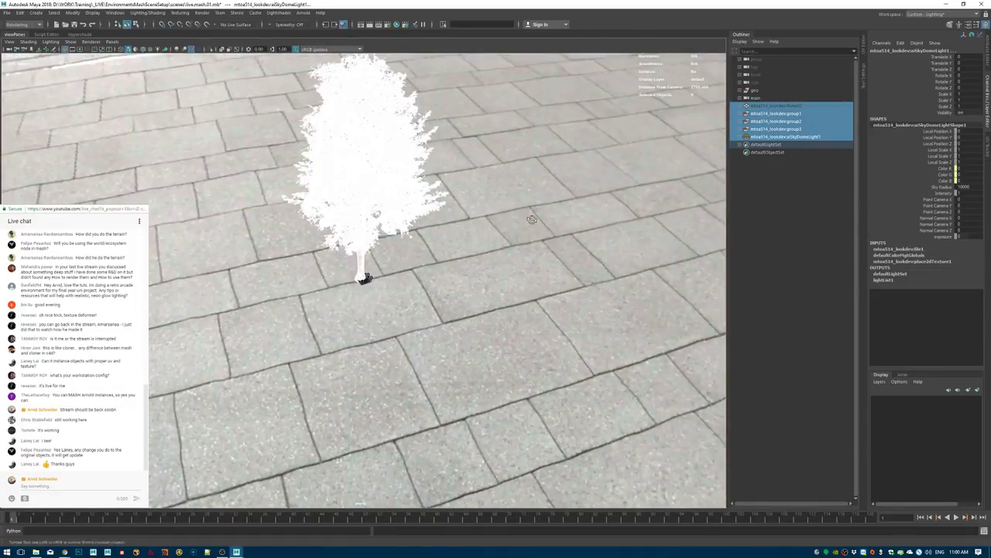
left_click_drag(434, 307, 410, 224, "alt")
right_click_drag(411, 225, 457, 225, "alt")
Check which geometry belongs to each of the three imported groups and to the imported plane.
left_click(781, 114)
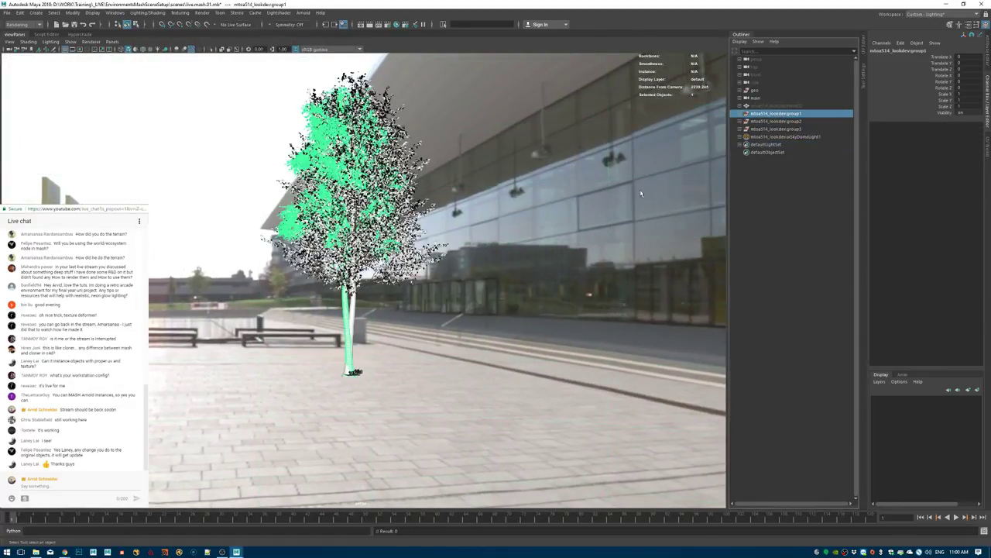
left_click(787, 122)
left_click(778, 128)
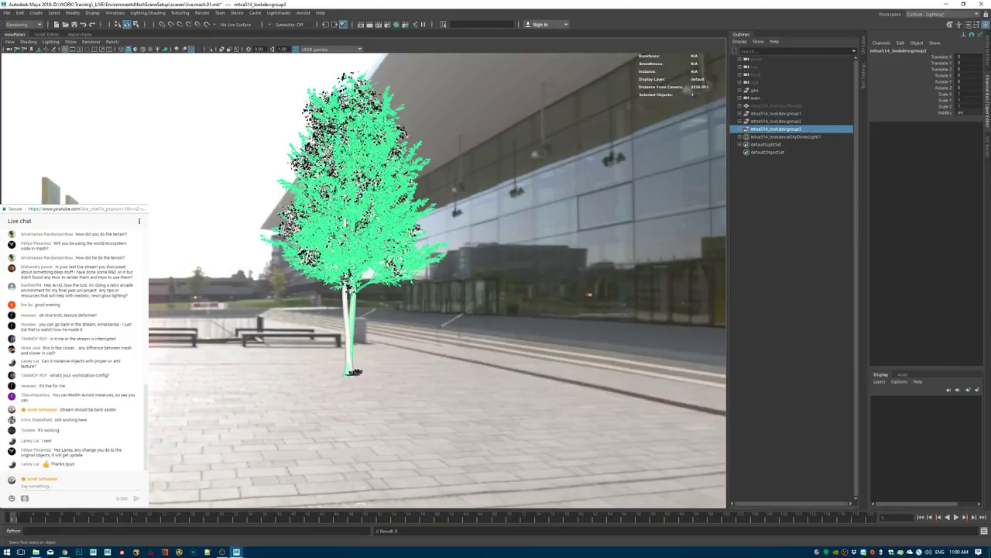
key("f")
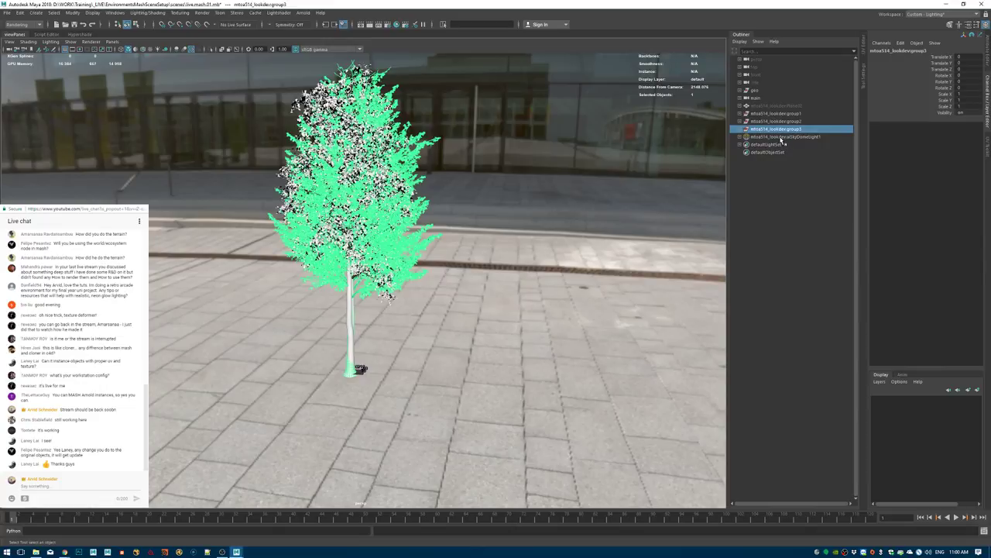
left_click(786, 105)
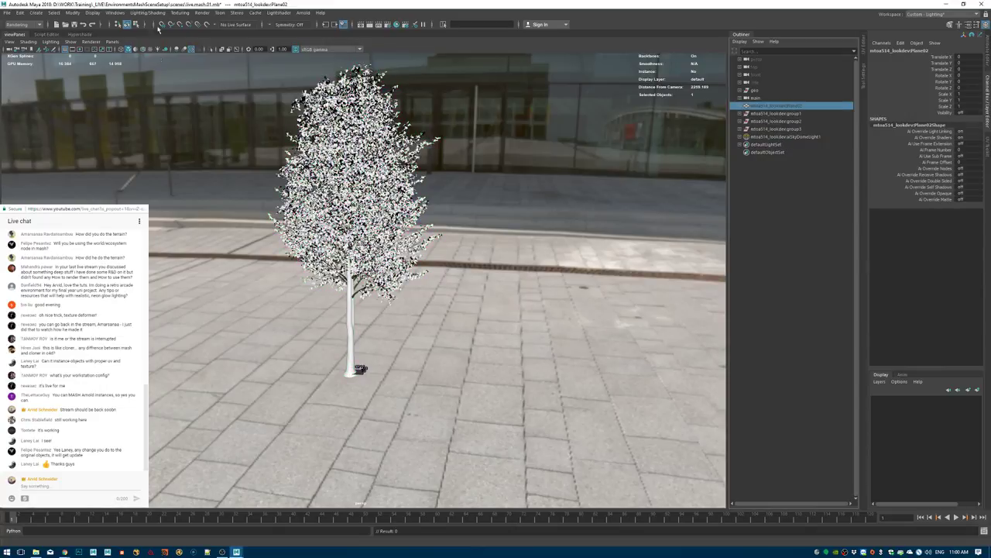
Delete the mtoa514_lookdev namespace with the Namespace Editor, keeping its contents, and close the editor.
left_click(114, 13)
mouse_move(169, 90)
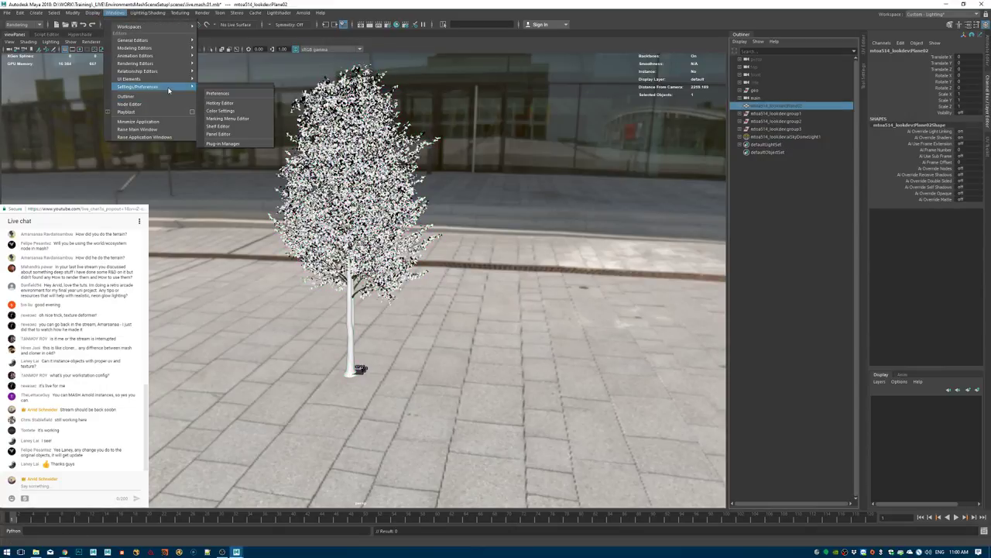
mouse_move(155, 40)
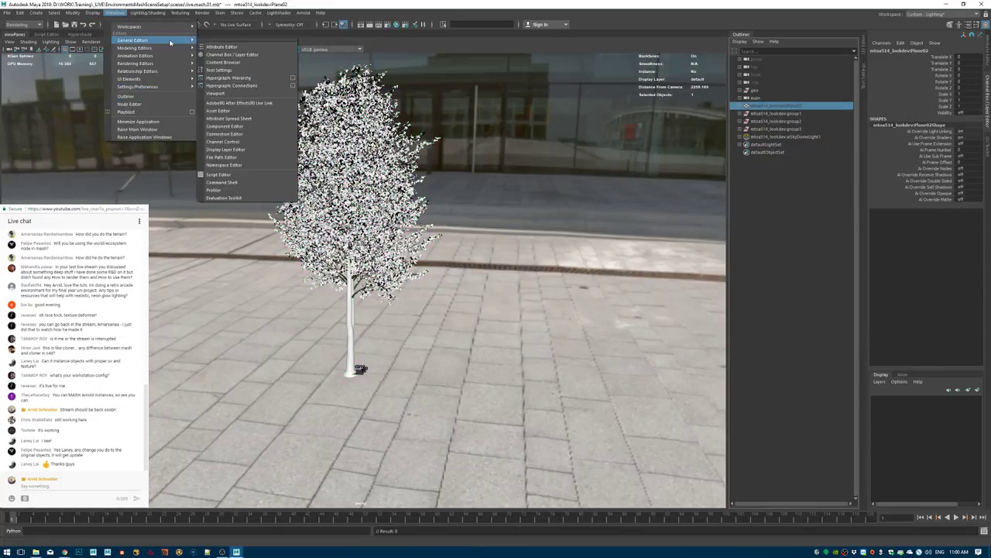
left_click(238, 166)
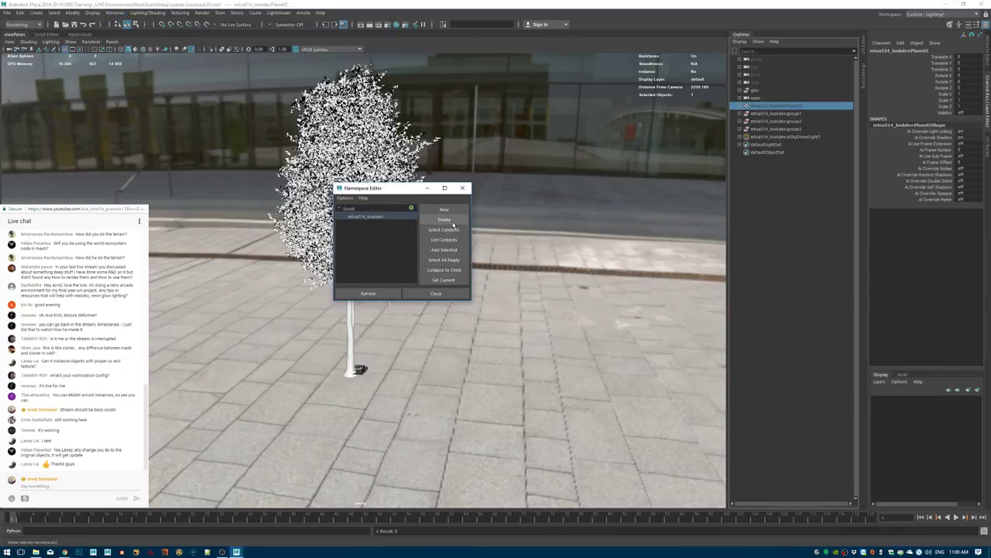
left_click(452, 221)
left_click(482, 282)
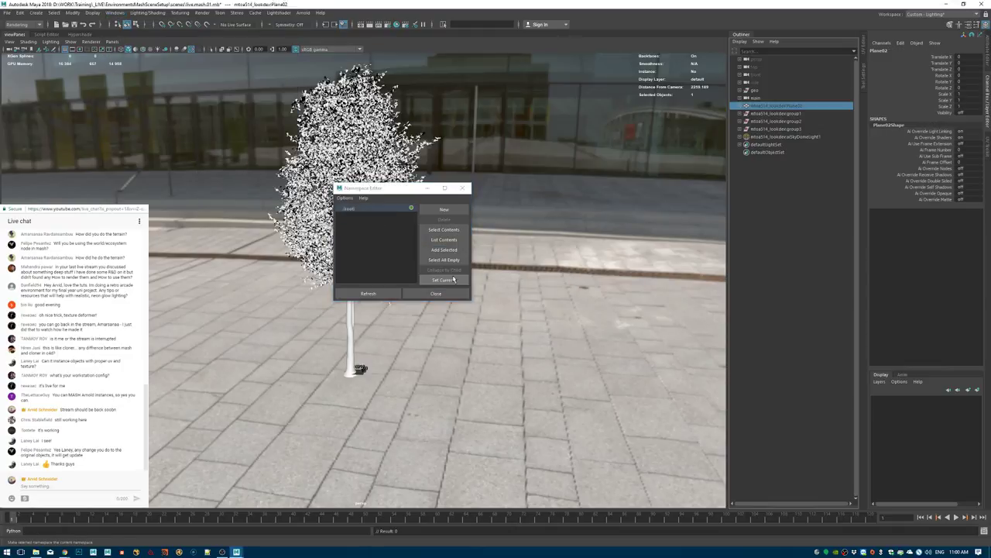
left_click(436, 294)
Rename group1, group2 and group3 to birch01, birch02 and birch03, and clear the selection.
double_click(758, 114)
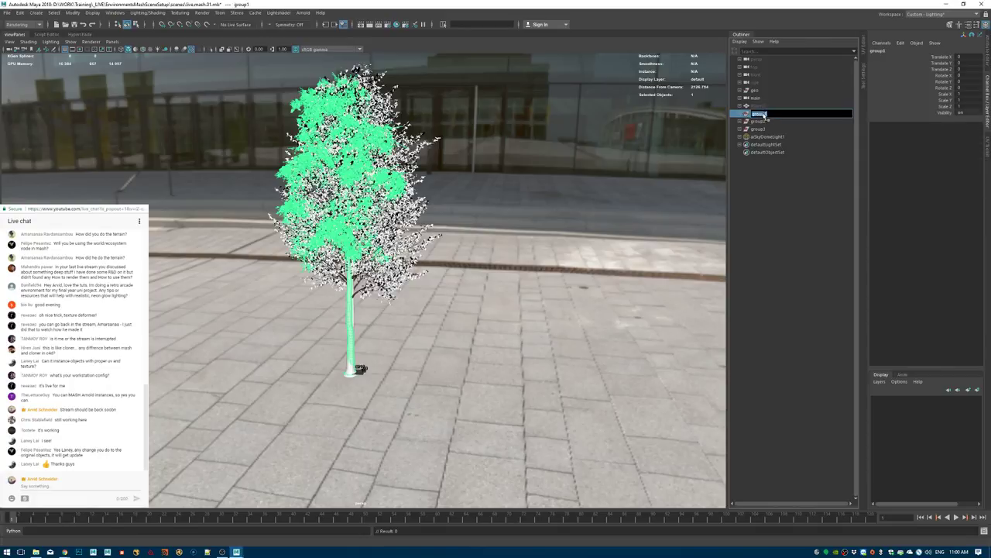
type("birch01")
key("Return")
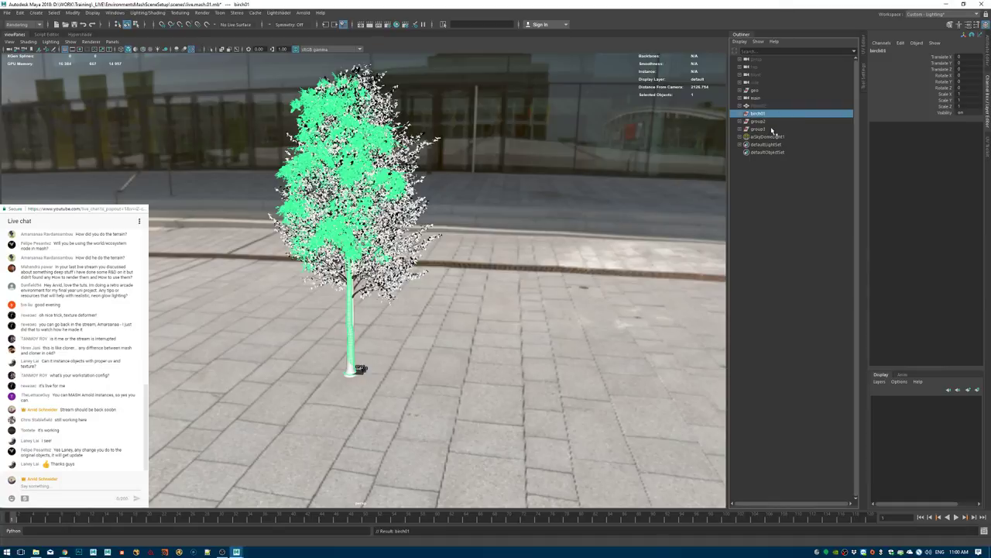
double_click(758, 122)
type("bir")
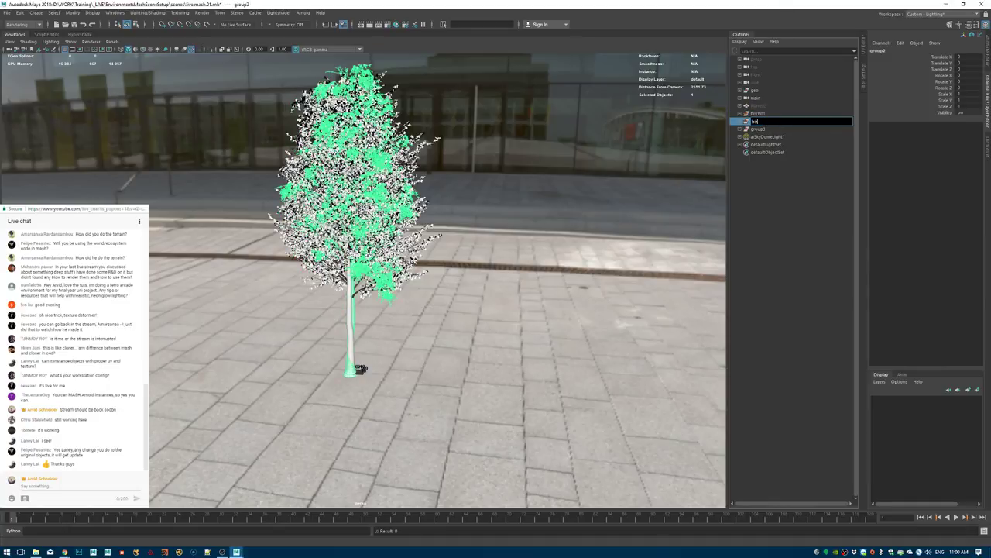
type("ch02")
key("Return")
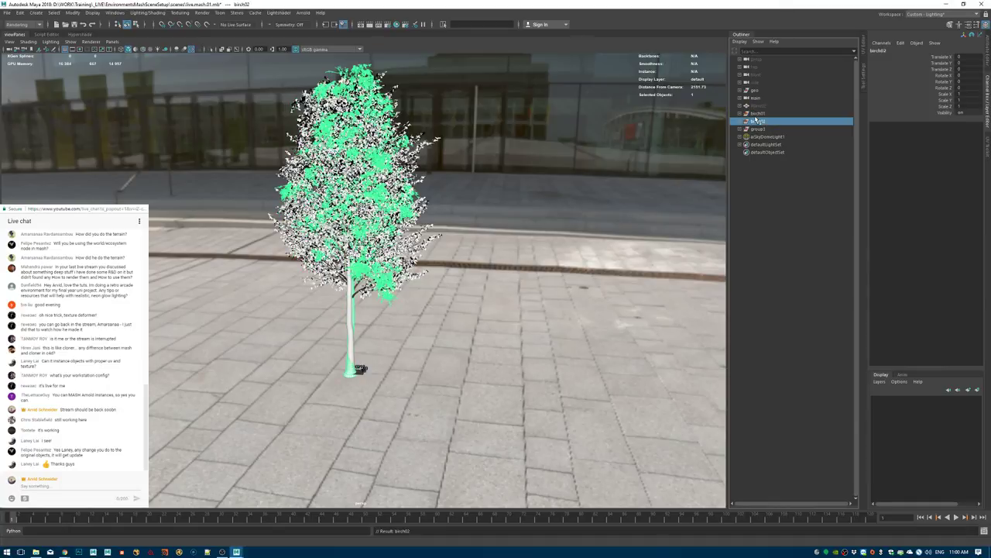
double_click(765, 130)
type("b")
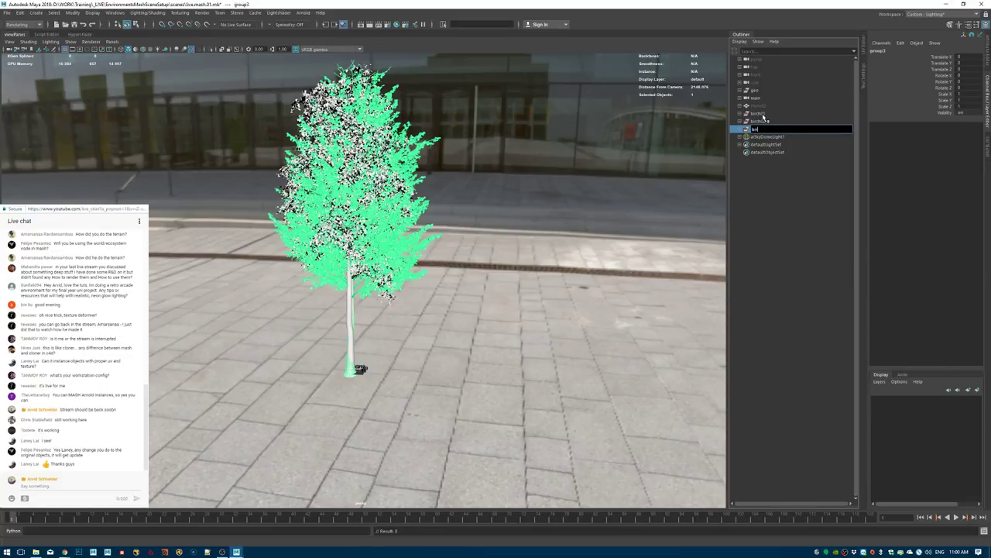
type("irch03")
key("Return")
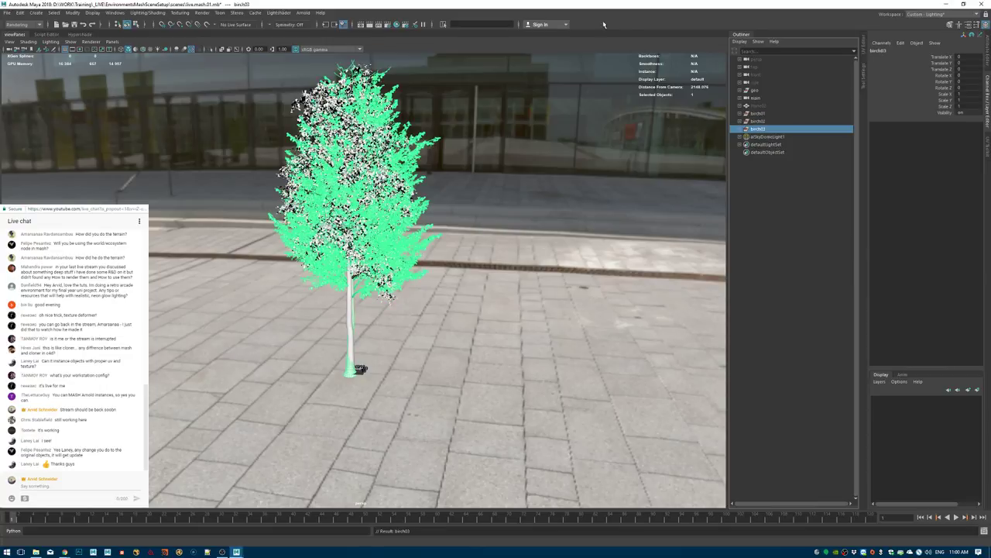
left_click(800, 197)
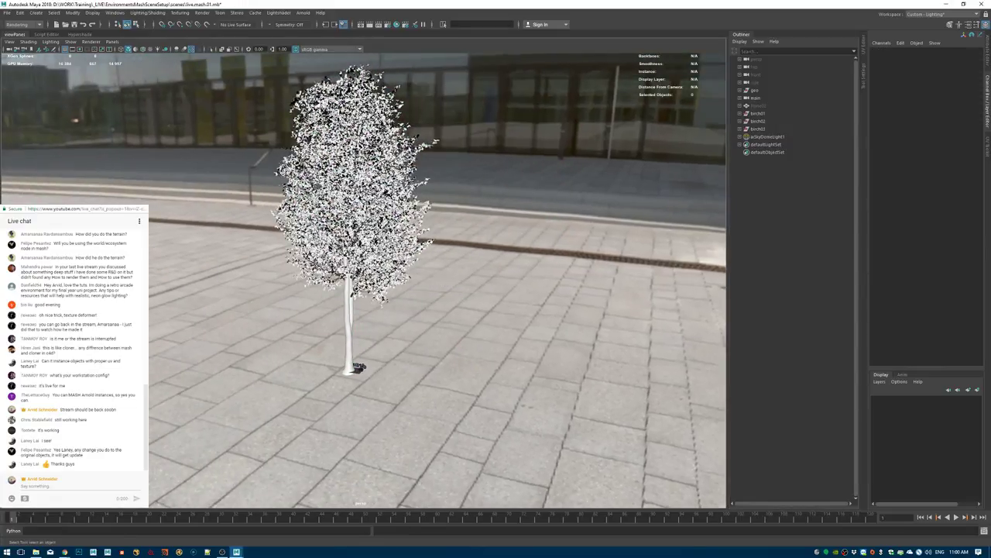
Inspect the ai_leaf shader on the birch02 leaves and the aiColorJitter node feeding its subsurface color.
left_click(379, 110)
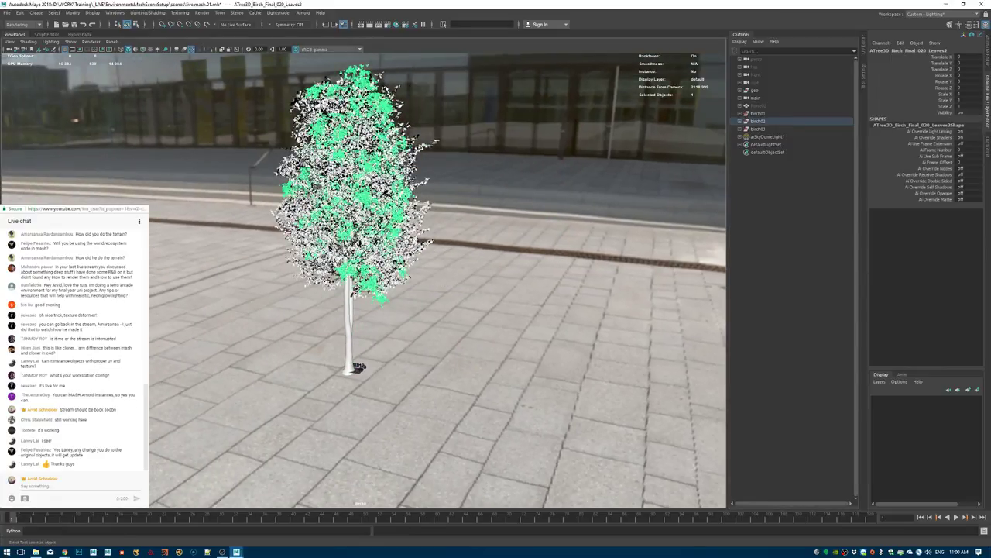
left_click(988, 54)
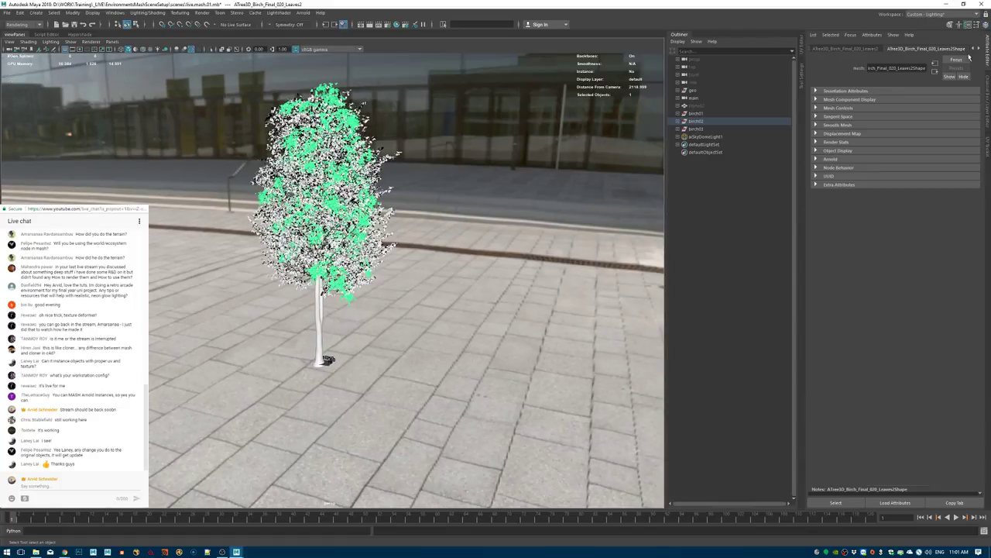
left_click(979, 49)
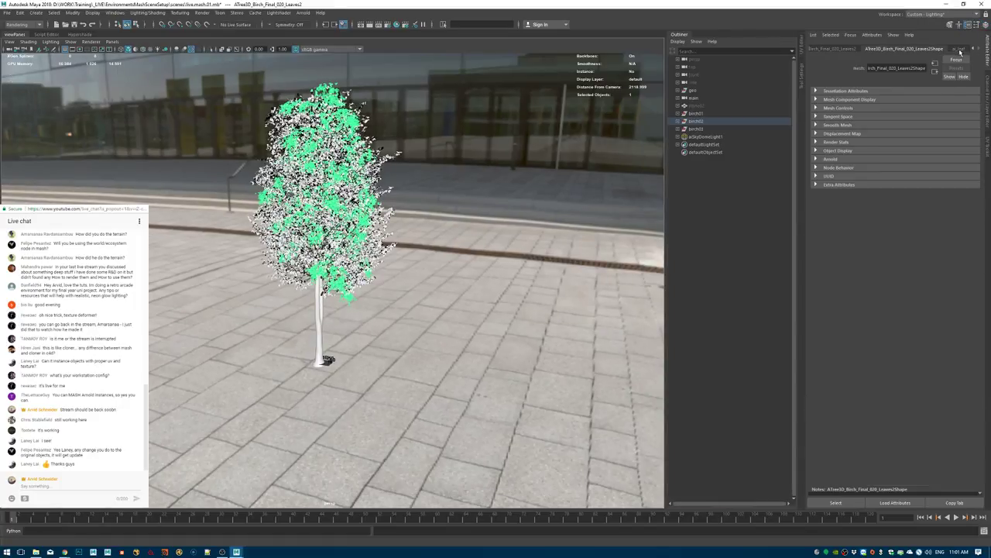
left_click(959, 50)
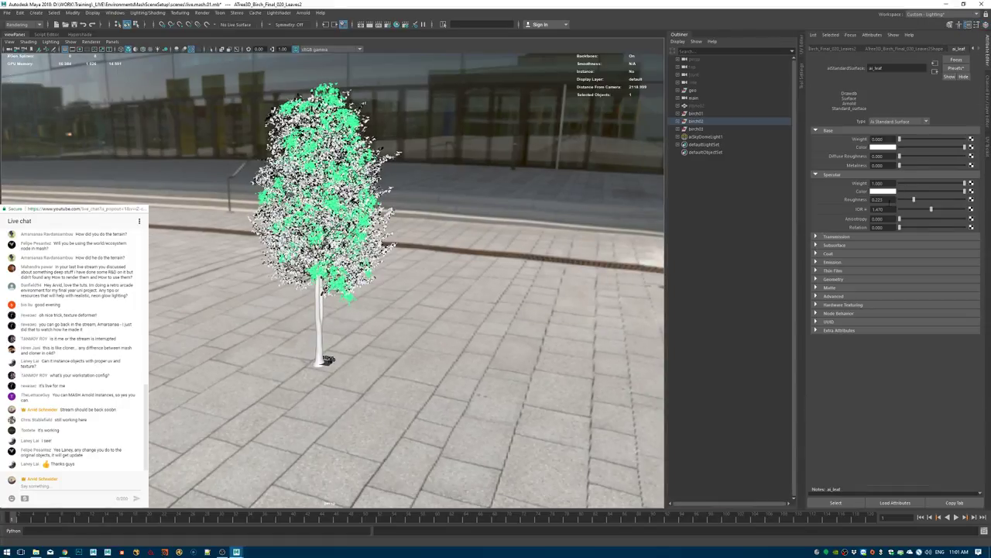
left_click(831, 252)
left_click(832, 253)
left_click(833, 253)
left_click(835, 244)
left_click(973, 264)
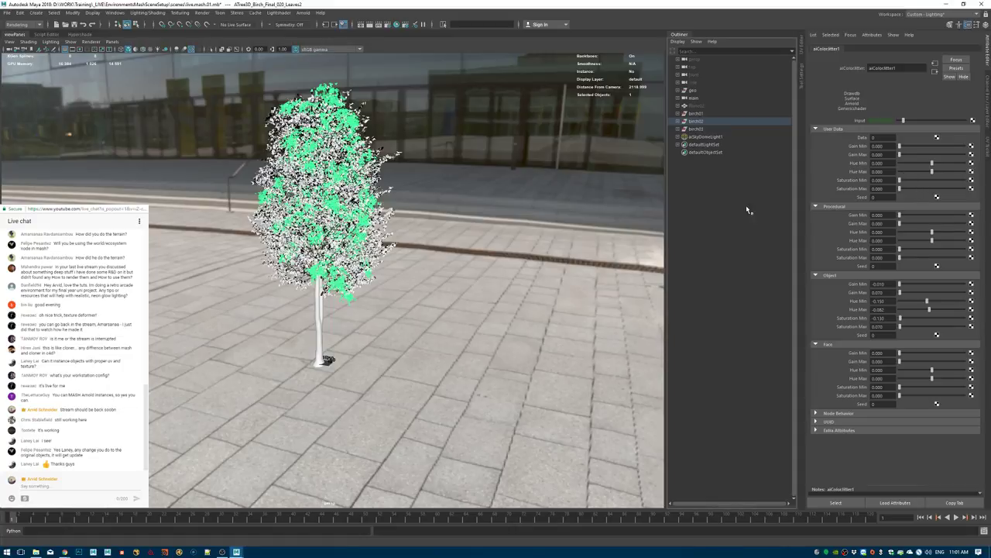
Hide the imported skydome light aiSkyDomeLight1.
left_click(515, 175)
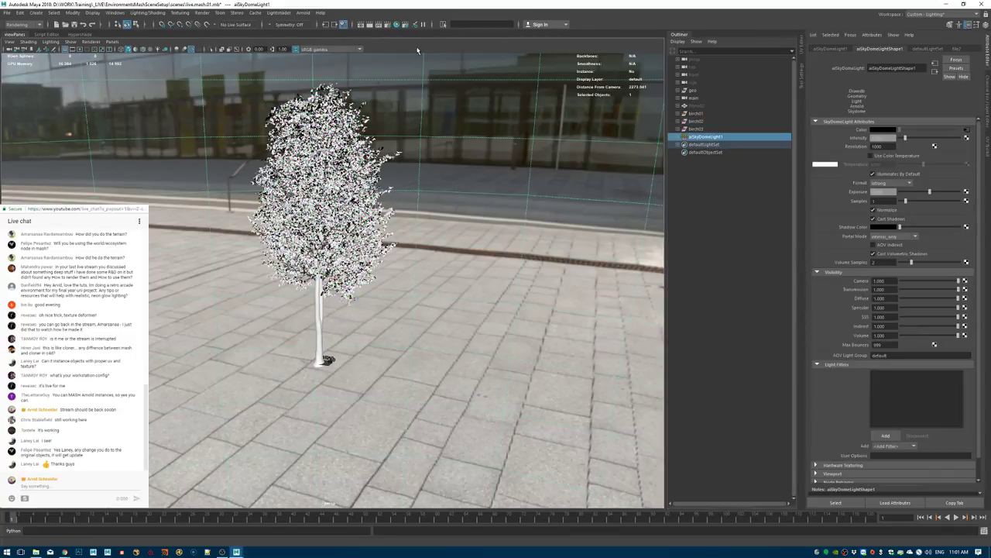
left_click(681, 239)
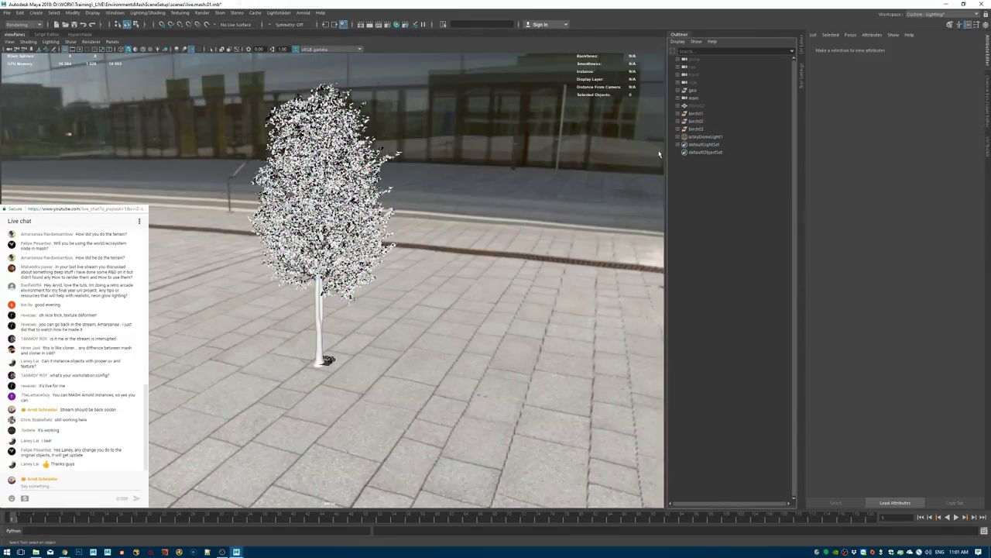
left_click(714, 137)
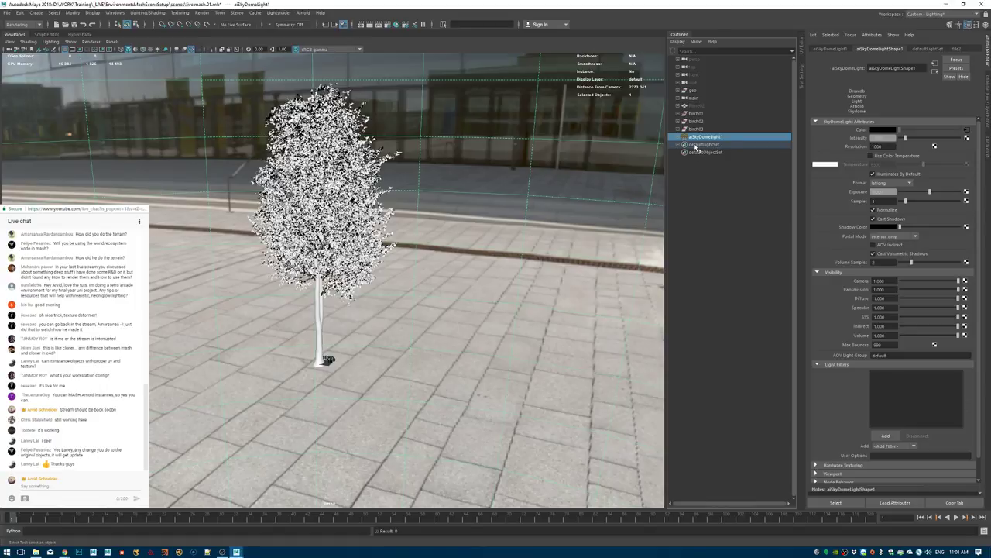
key("ctrl+h")
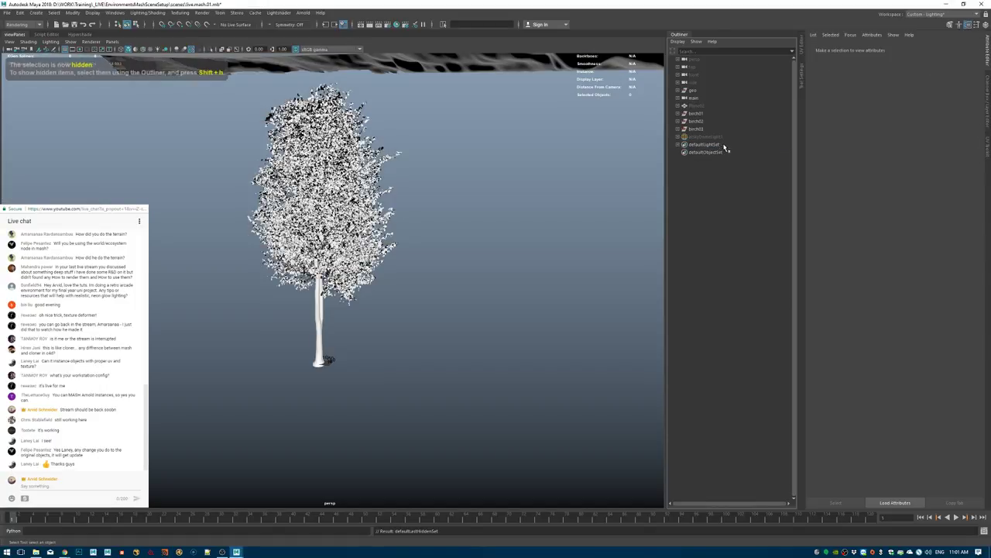
Delete the imported Plane02 object from the scene.
left_click(707, 105)
key("Delete")
left_click(597, 177)
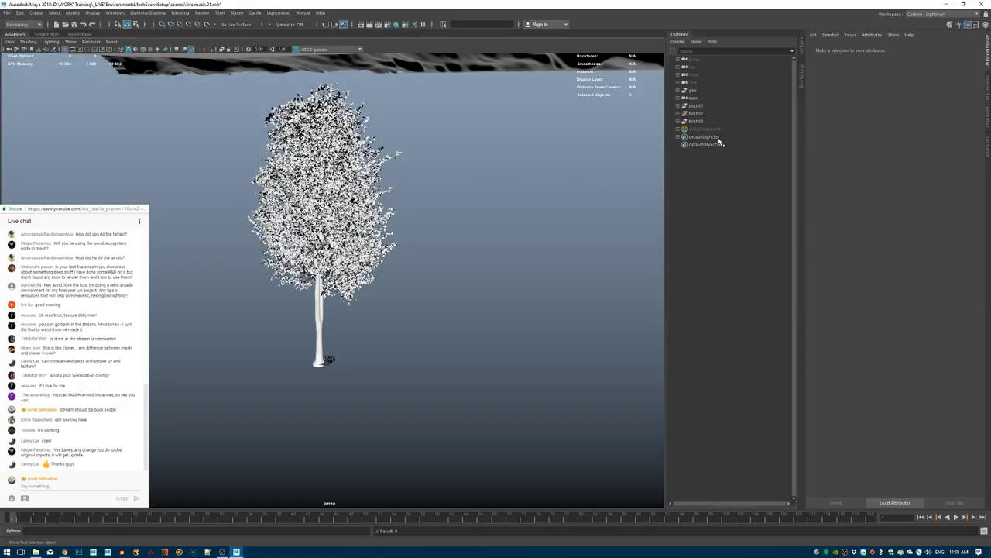
Frame the terrain mesh and examine its mountains, shoreline and island from several angles.
right_click_drag(484, 128, 346, 154, "alt")
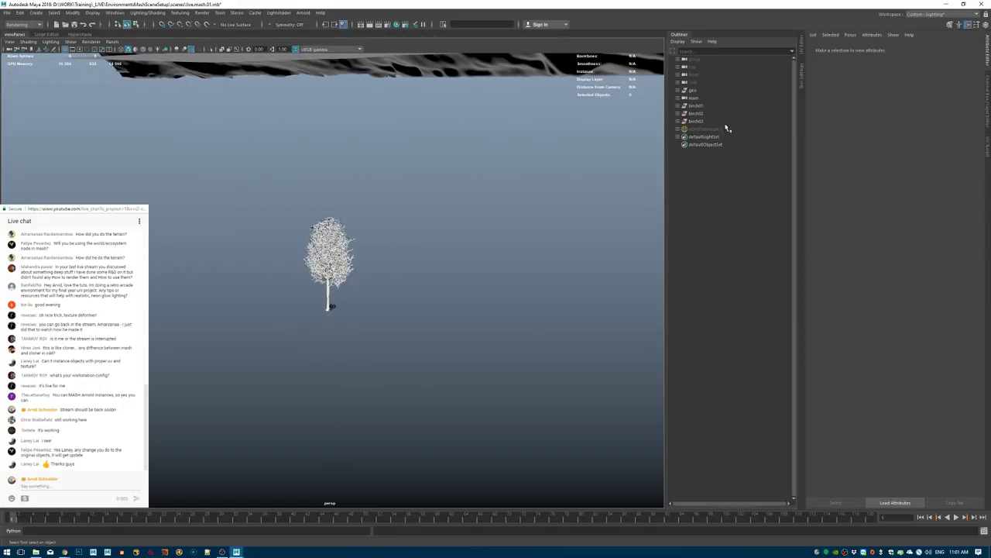
left_click(505, 77)
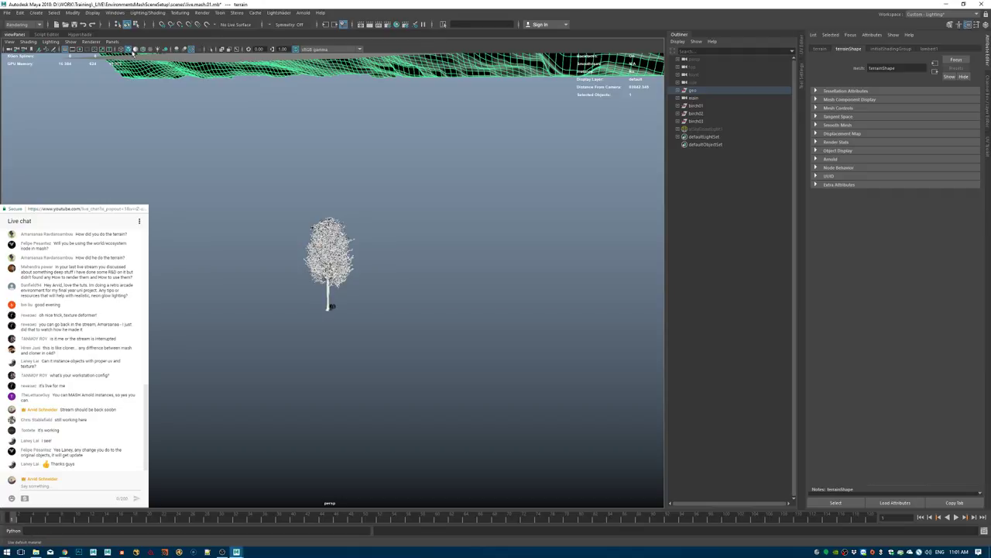
key("f")
left_click_drag(418, 216, 336, 209, "alt")
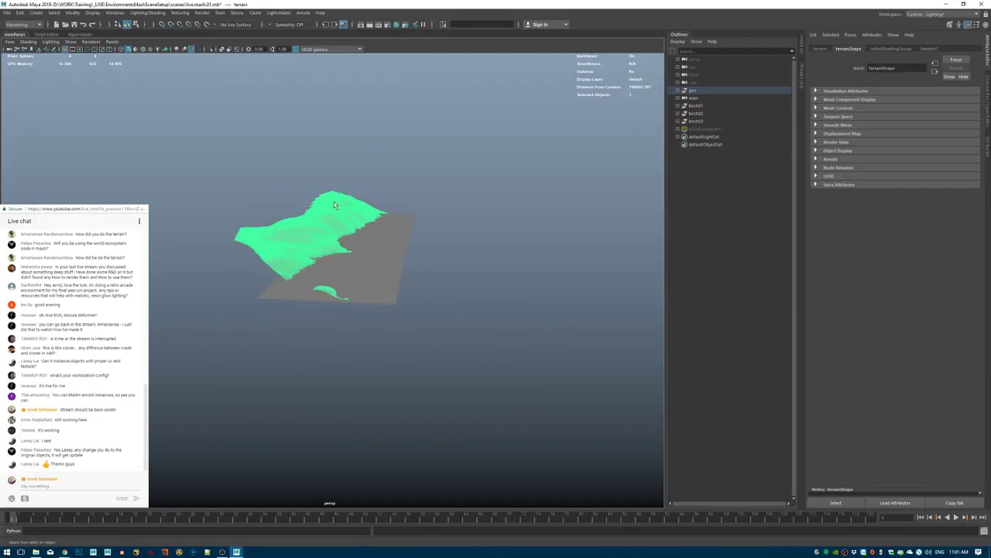
right_click_drag(336, 208, 534, 177, "alt")
left_click_drag(387, 195, 418, 181, "alt")
left_click_drag(384, 95, 389, 208, "alt")
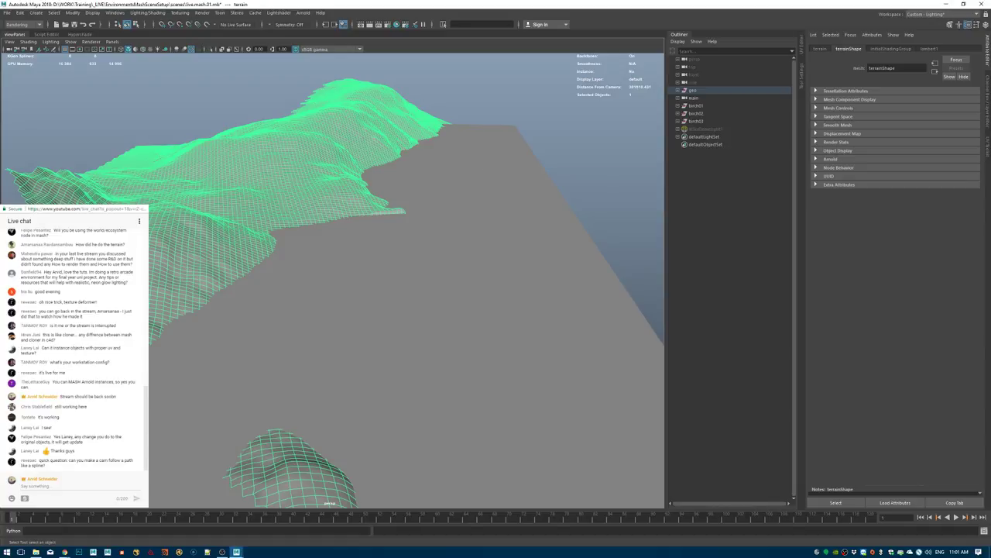
key("alt+Tab")
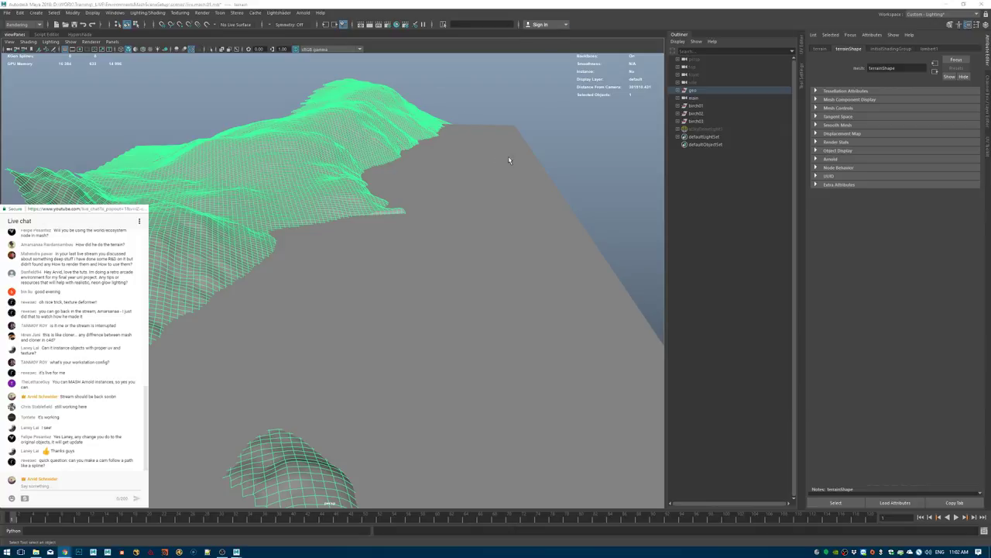
left_click_drag(398, 201, 434, 172, "alt")
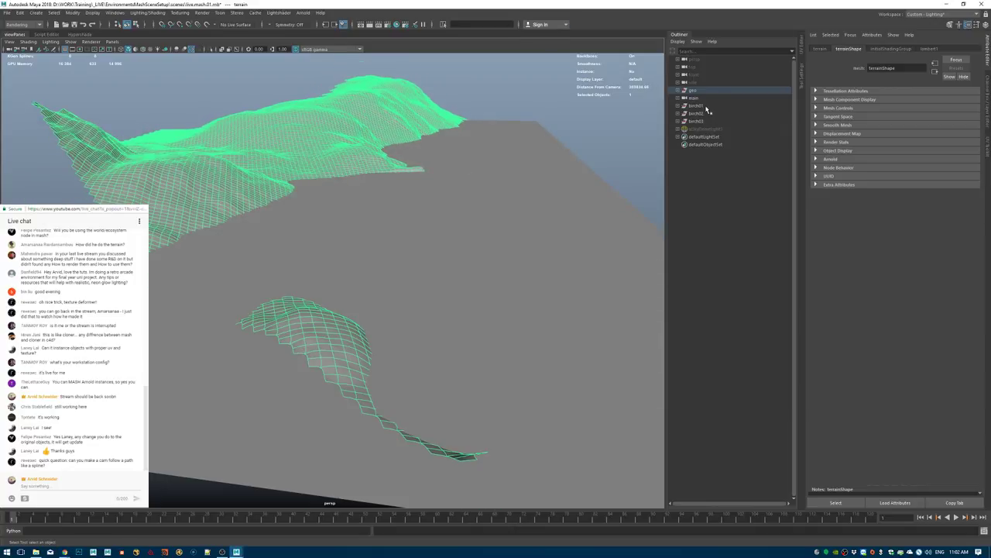
Create a MASH network from birch01, birch02 and birch03 with the geometry type set to Instancer.
left_click_drag(706, 109, 709, 120)
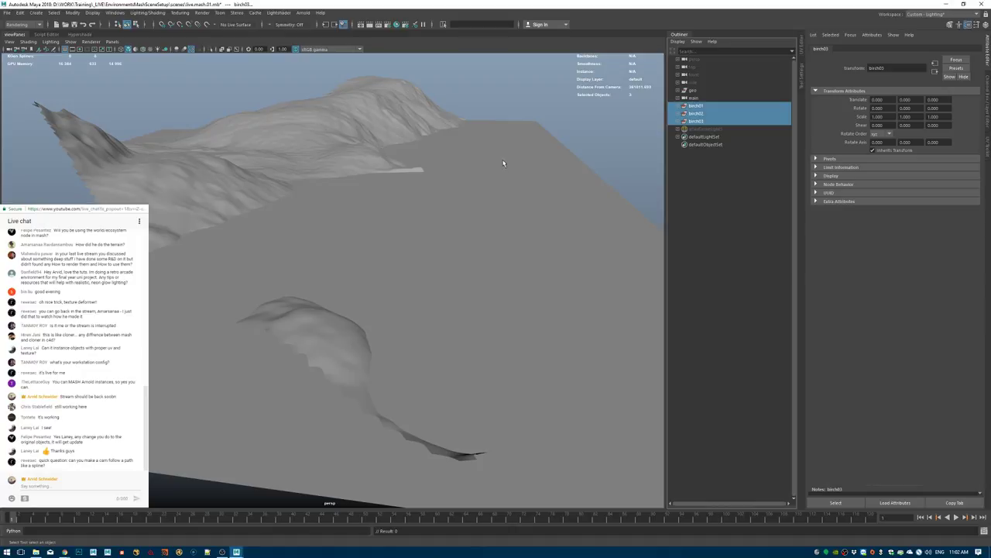
left_click_drag(520, 139, 440, 146, "alt")
key("space")
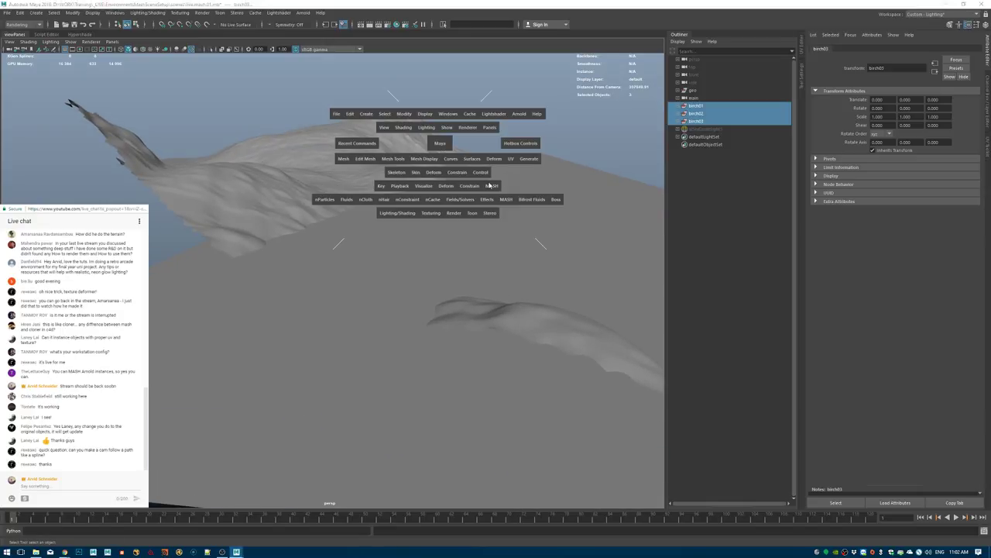
left_click(490, 185)
left_click(532, 179)
left_click_drag(195, 101, 38, 172)
left_click(102, 180)
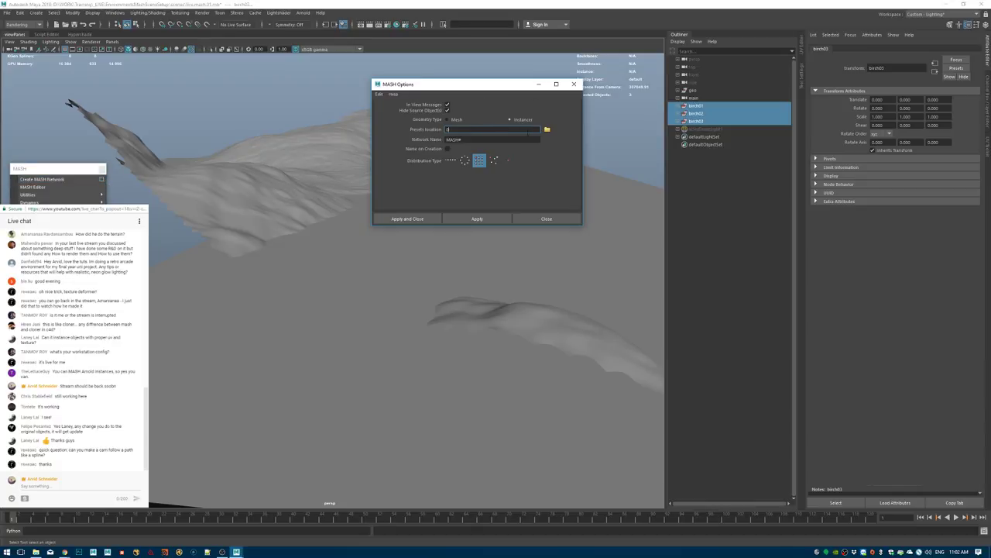
left_click(407, 218)
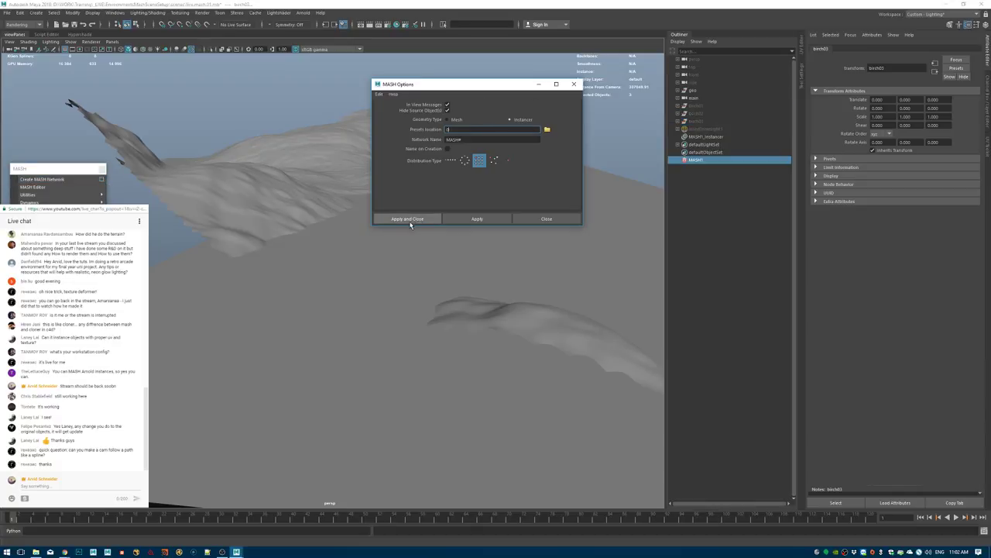
Frame MASH1_Instancer and examine the instanced birch trees and the instancer's attributes.
left_click_drag(475, 204, 433, 186, "alt")
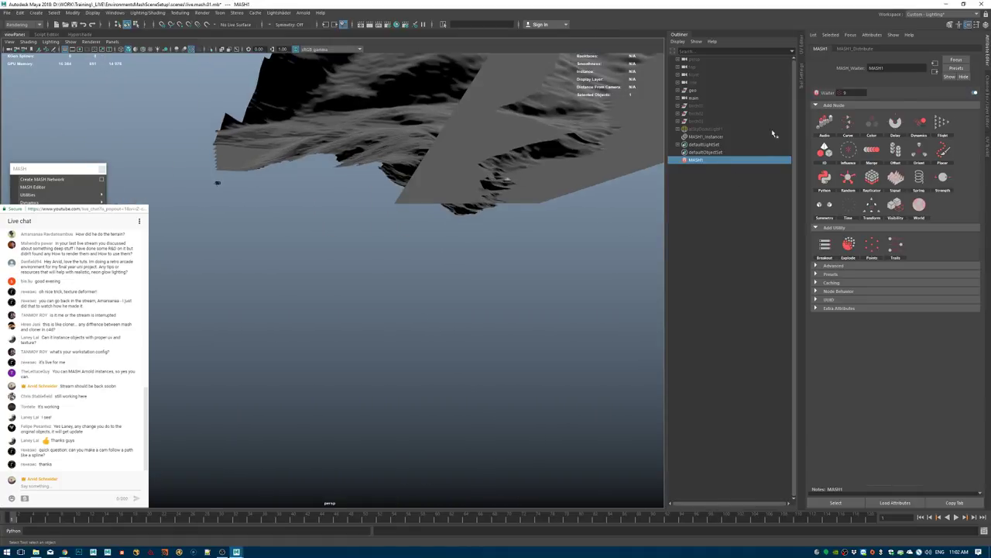
left_click(693, 137)
key("f")
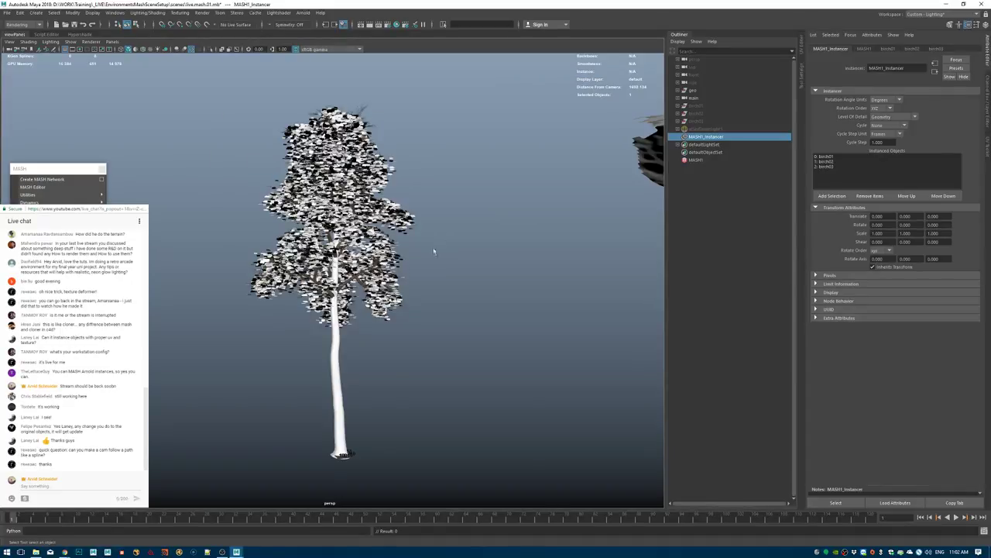
right_click_drag(479, 269, 261, 189, "alt")
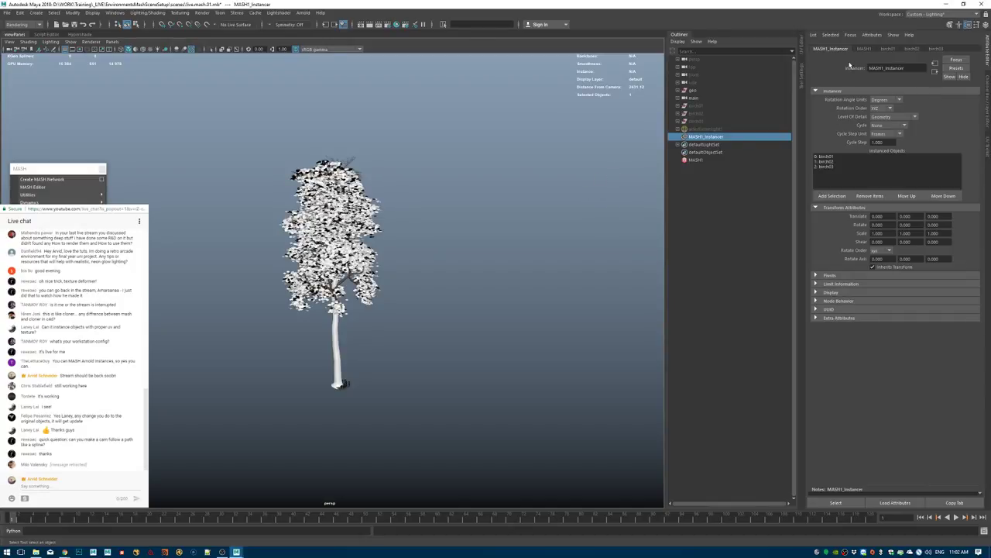
Set the MASH1 Distribute node's distribution type to Mesh and connect the terrain from the geo group as its input mesh.
left_click(716, 160)
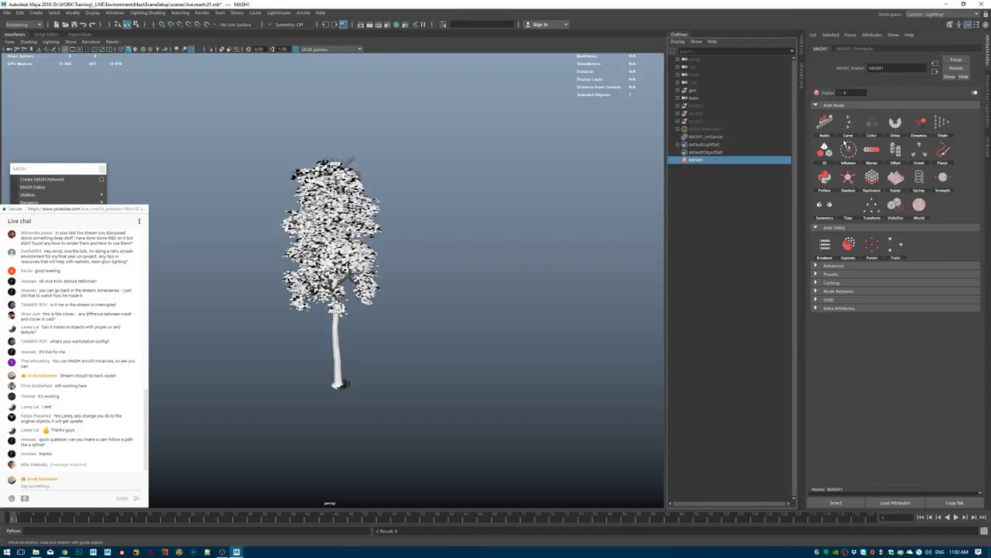
left_click(856, 48)
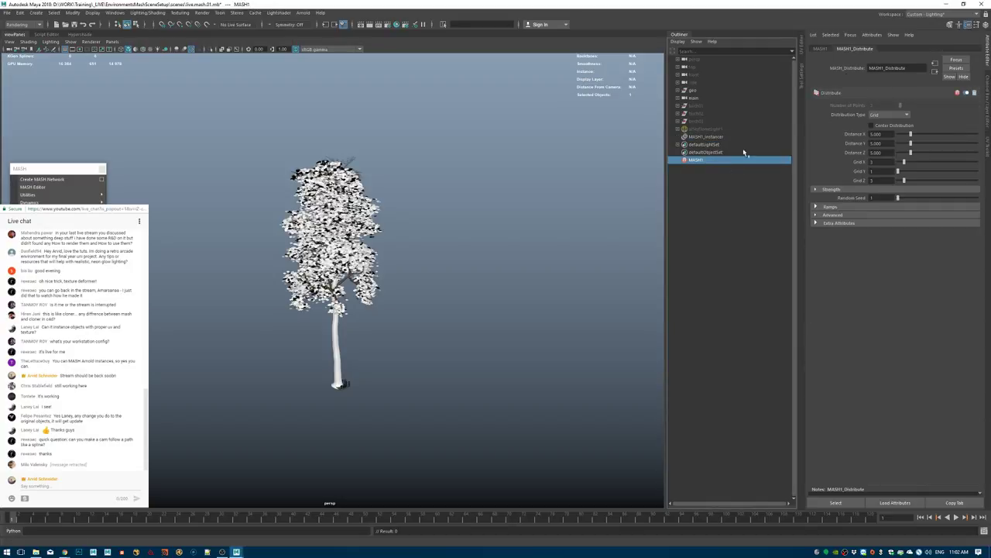
right_click_drag(517, 205, 166, 203, "alt")
right_click_drag(419, 175, 341, 194, "alt")
key("a")
right_click_drag(375, 265, 493, 286, "alt")
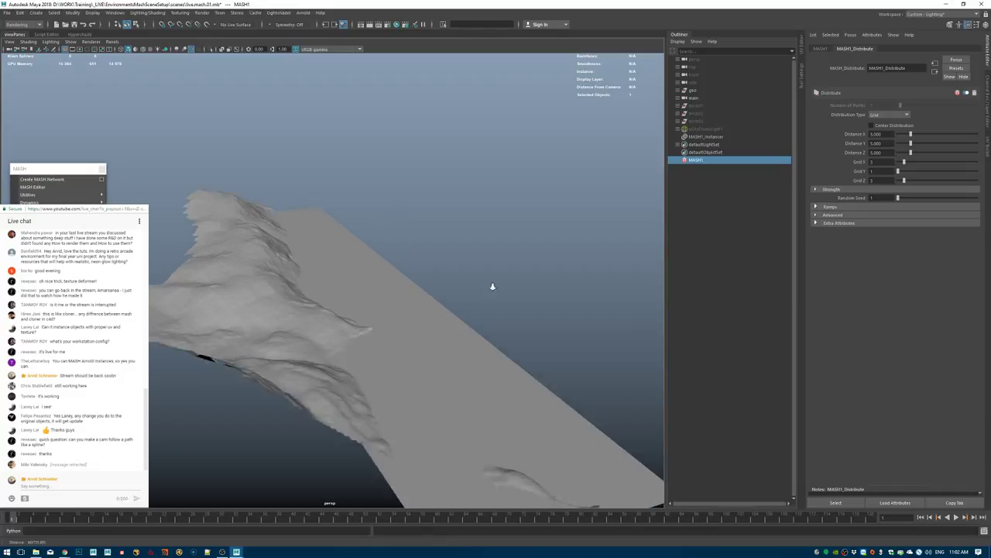
left_click_drag(492, 286, 468, 244, "alt")
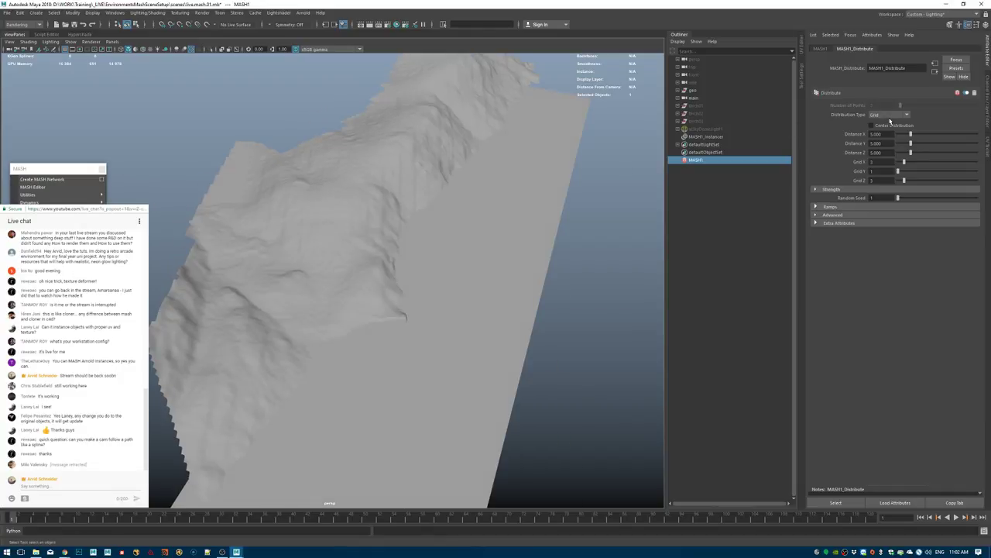
left_click(890, 116)
left_click(883, 143)
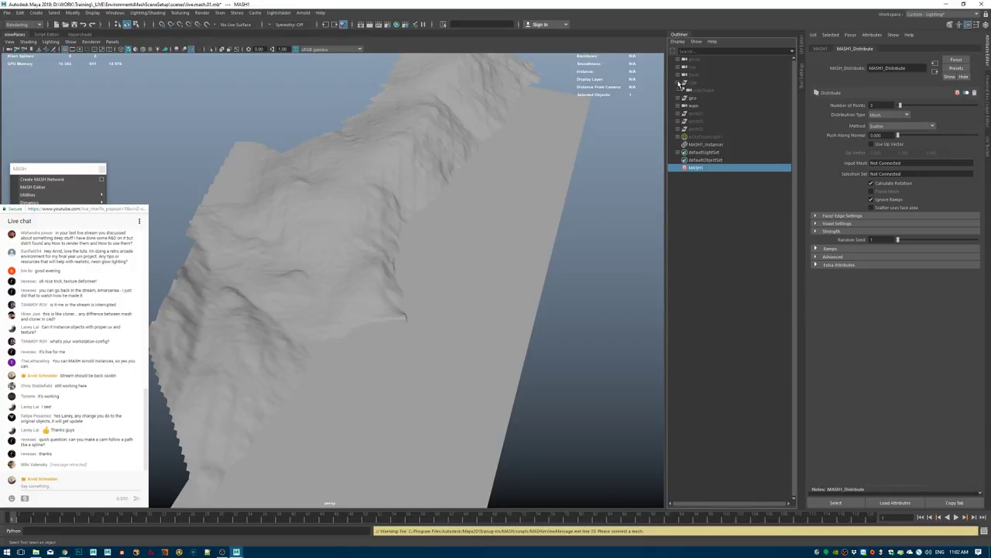
left_click(678, 91)
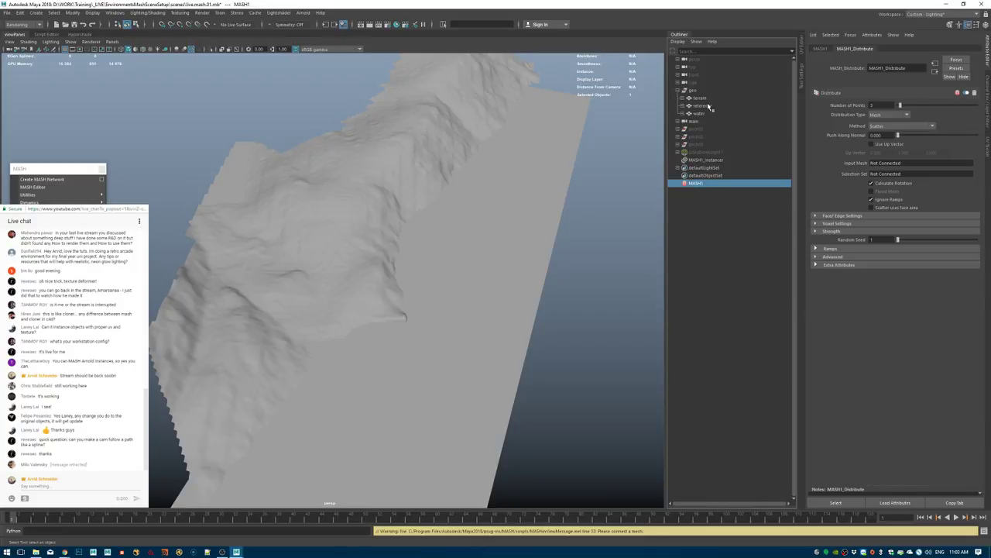
middle_click_drag(702, 98, 887, 159)
Set the Number of Points to 100 and inspect how the birches scatter across the terrain slopes.
left_click_drag(326, 296, 302, 236, "alt")
right_click_drag(309, 271, 389, 312, "alt")
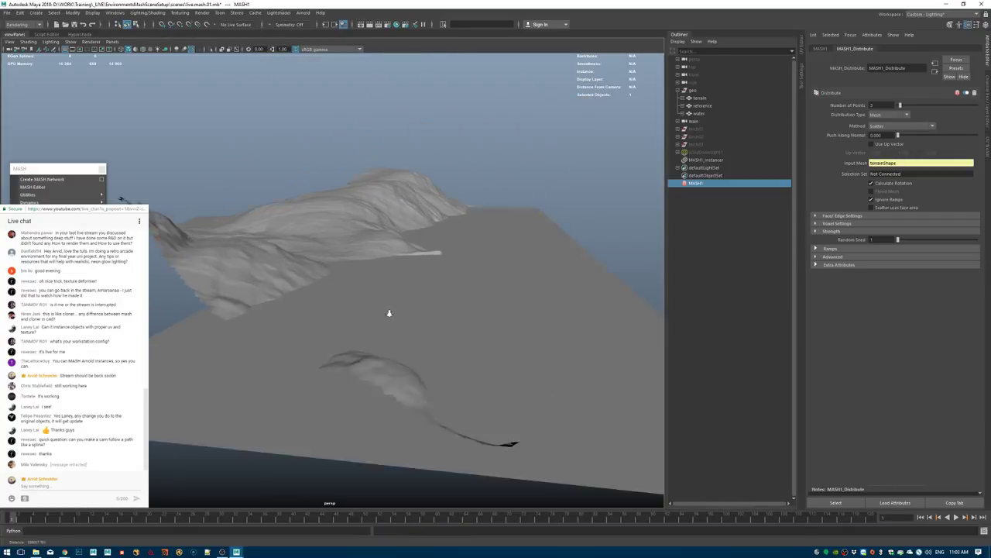
left_click_drag(389, 312, 551, 204, "alt")
left_click_drag(879, 104, 814, 113)
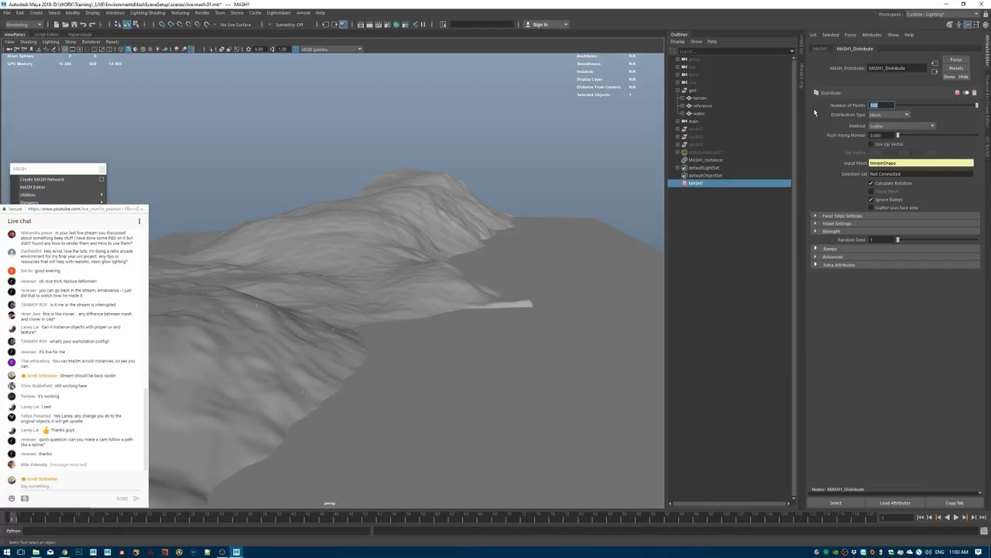
right_click_drag(351, 241, 427, 333, "alt")
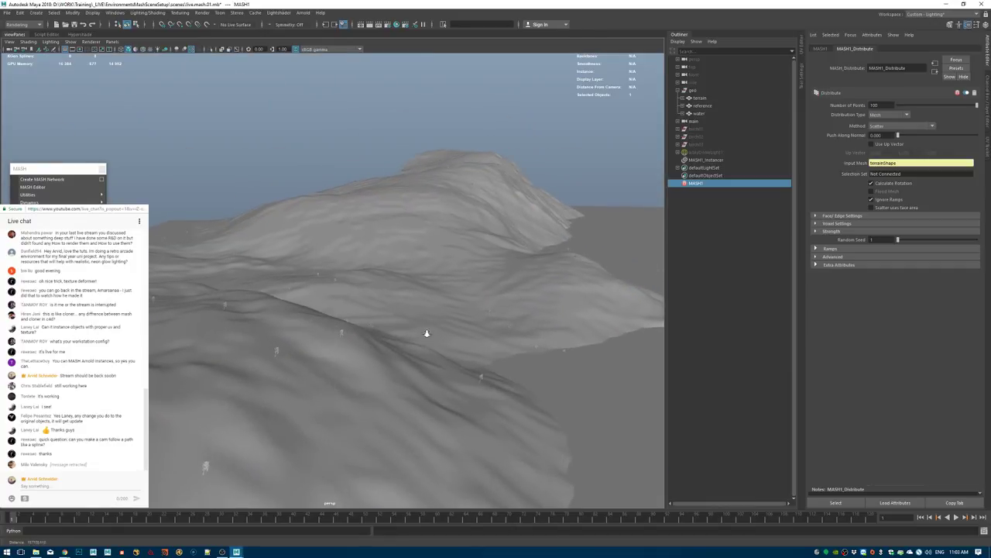
left_click_drag(426, 333, 487, 294, "alt")
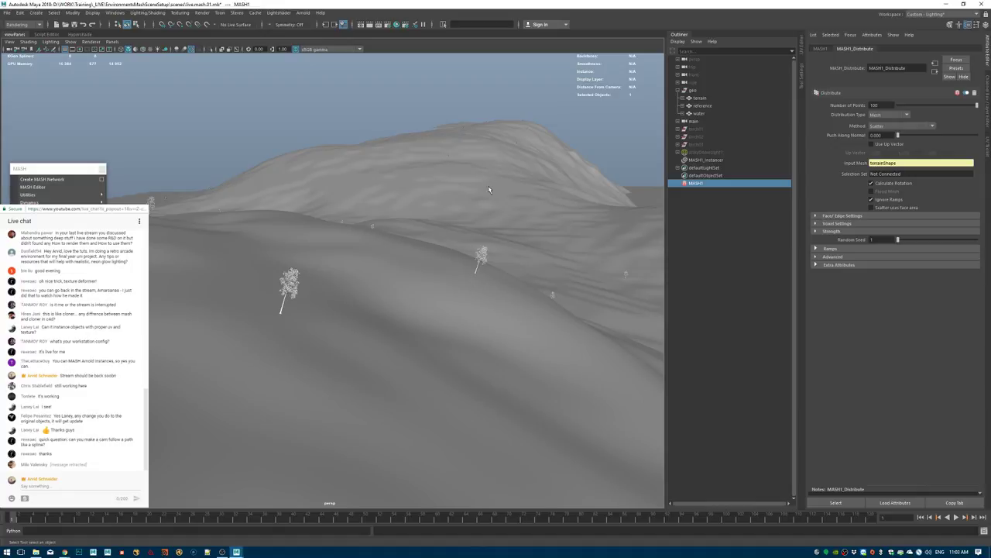
left_click_drag(472, 230, 431, 263, "alt")
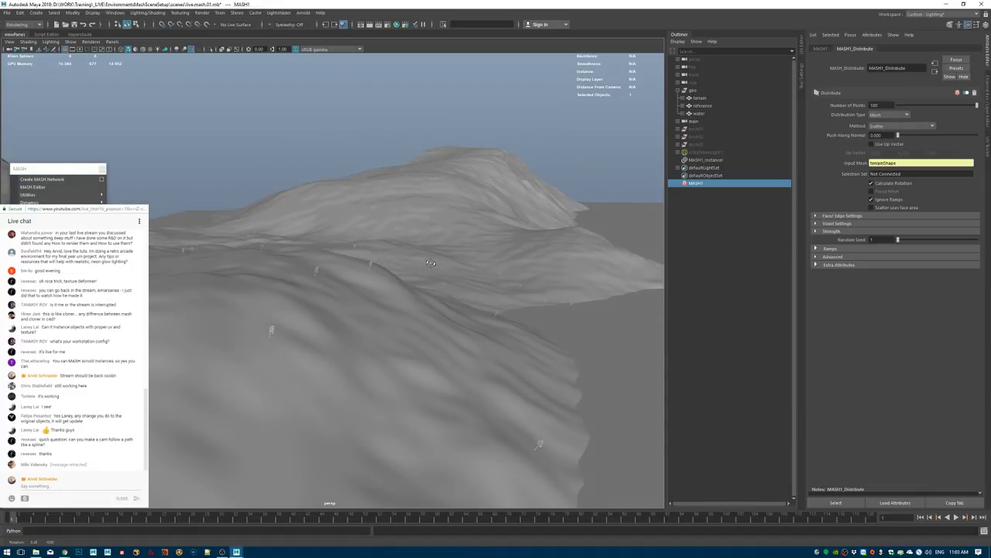
Switch the viewport to look through the main camera.
left_click(112, 41)
mouse_move(155, 49)
left_click(199, 50)
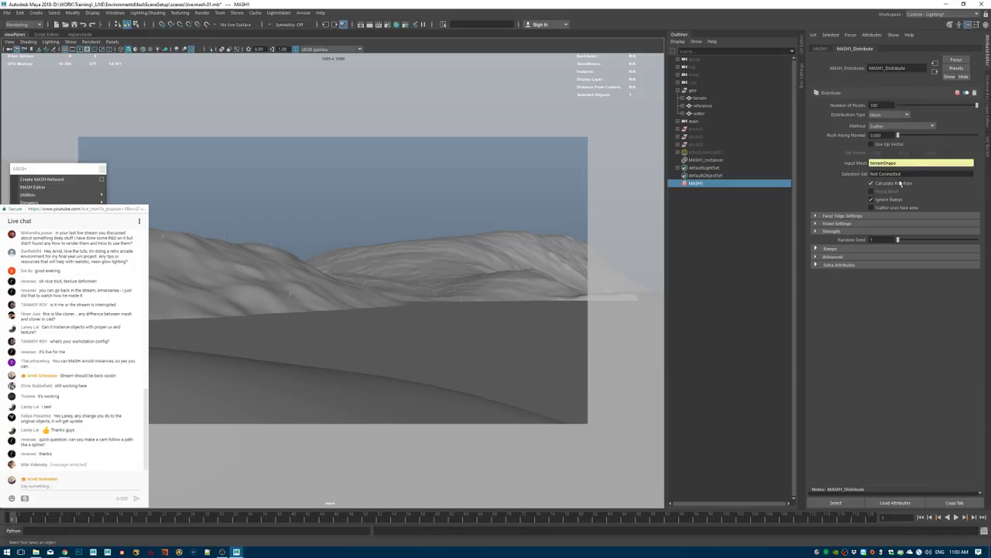
Enable Use Up Vector with its Y value at 0, set Number of Points to 1500, and clear the selection.
left_click(872, 144)
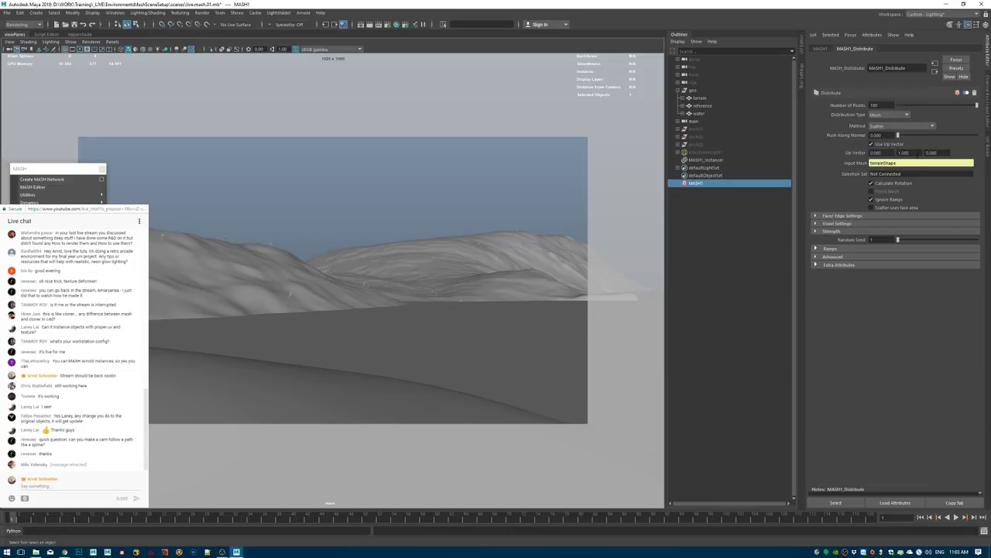
left_click_drag(918, 153, 853, 151)
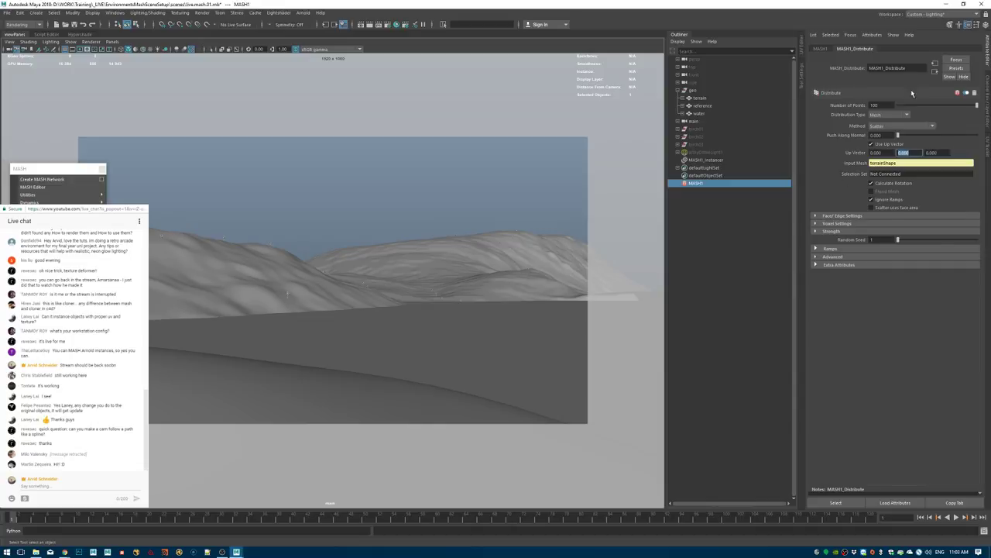
left_click(879, 105)
type("1500")
key("Return")
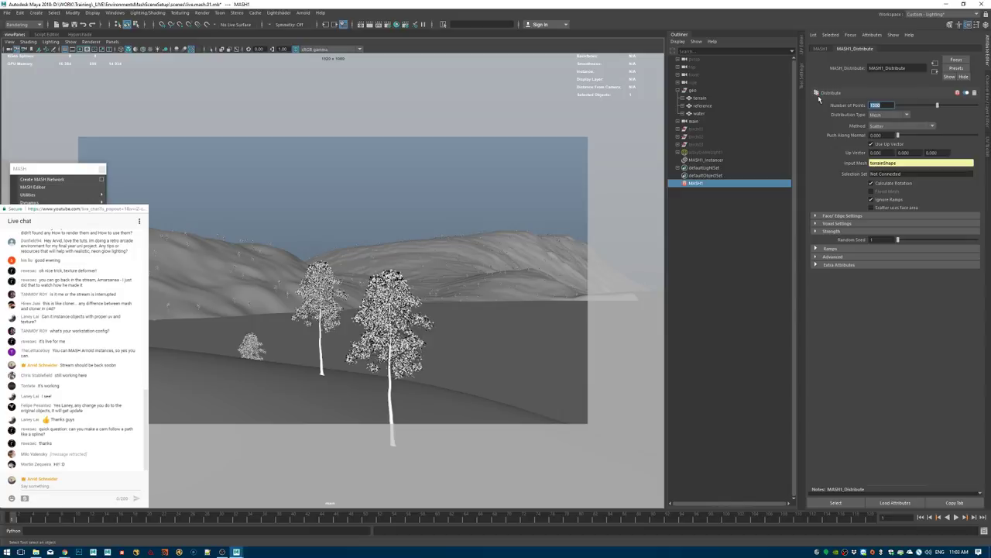
left_click(423, 190)
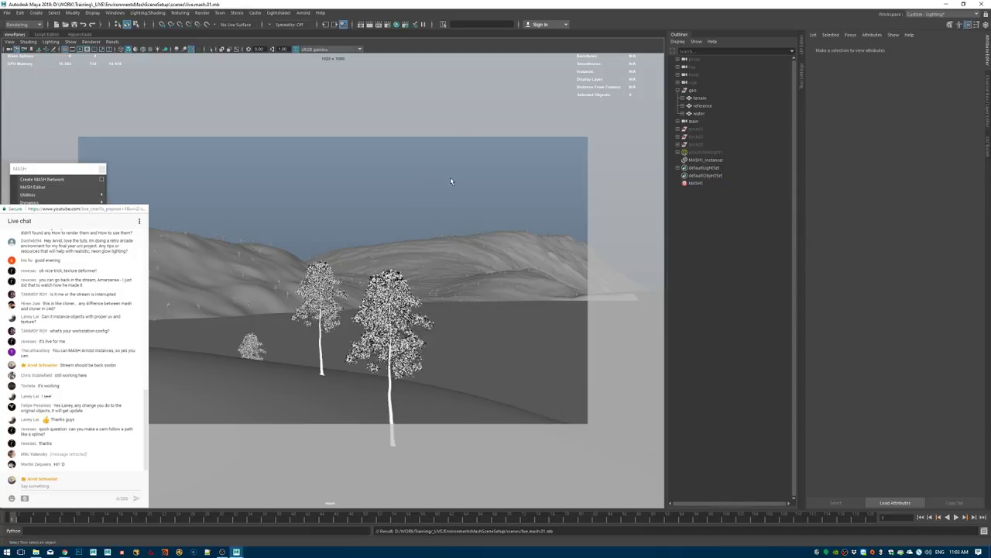
Unhide the skydome light aiSkyDomeLight1, clear the selection and save the scene.
left_click(715, 153)
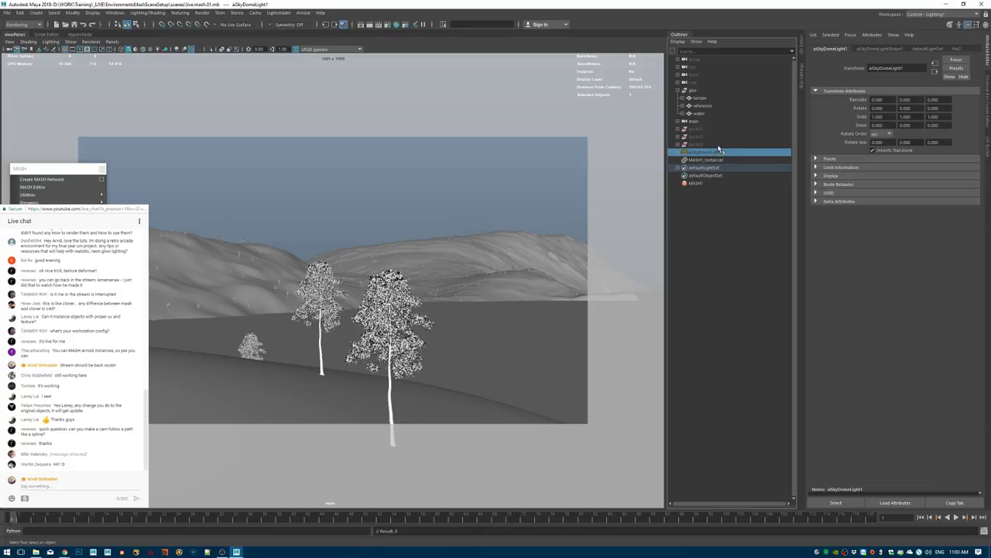
key("shift+h")
left_click(411, 191)
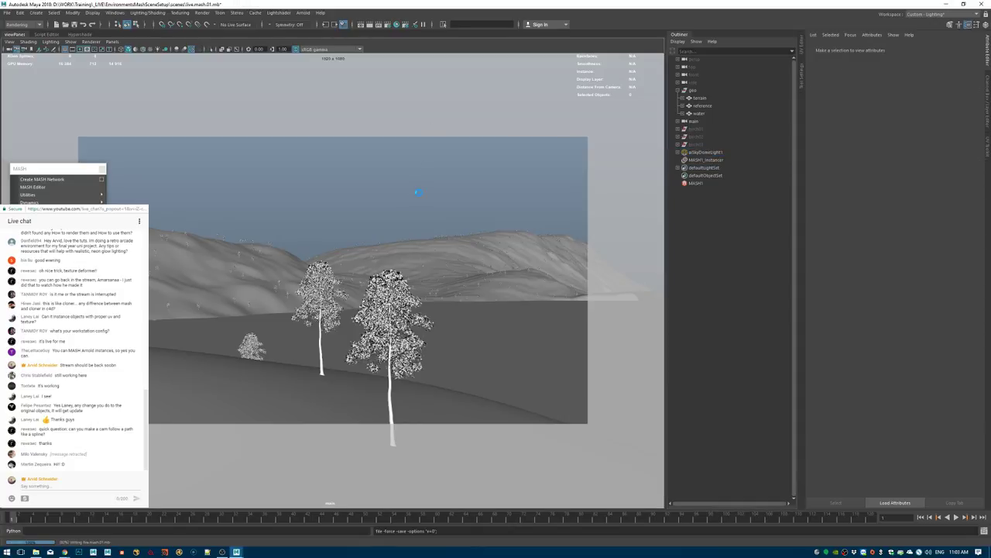
key("ctrl+s")
Start an Arnold render of the scattered birches from the main camera view.
left_click(292, 14)
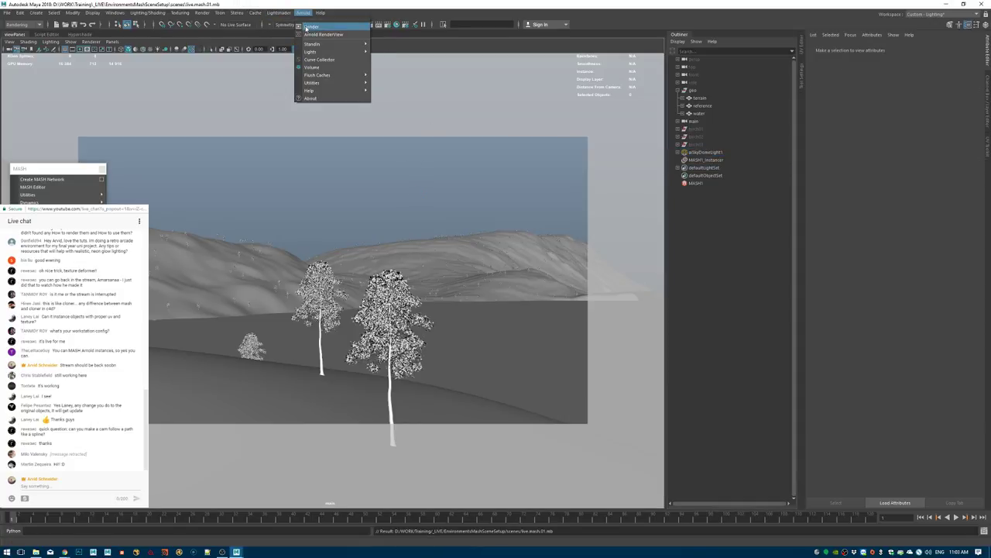
left_click(313, 28)
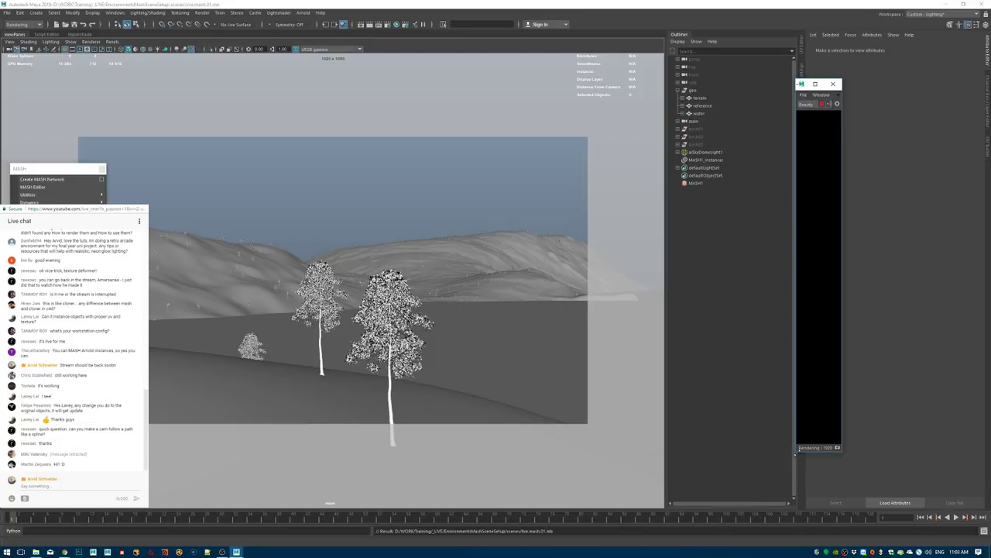
Enlarge the Arnold RenderView, examine the test render of the scattered trees and its view options, and close the render window.
left_click_drag(796, 449, 285, 399)
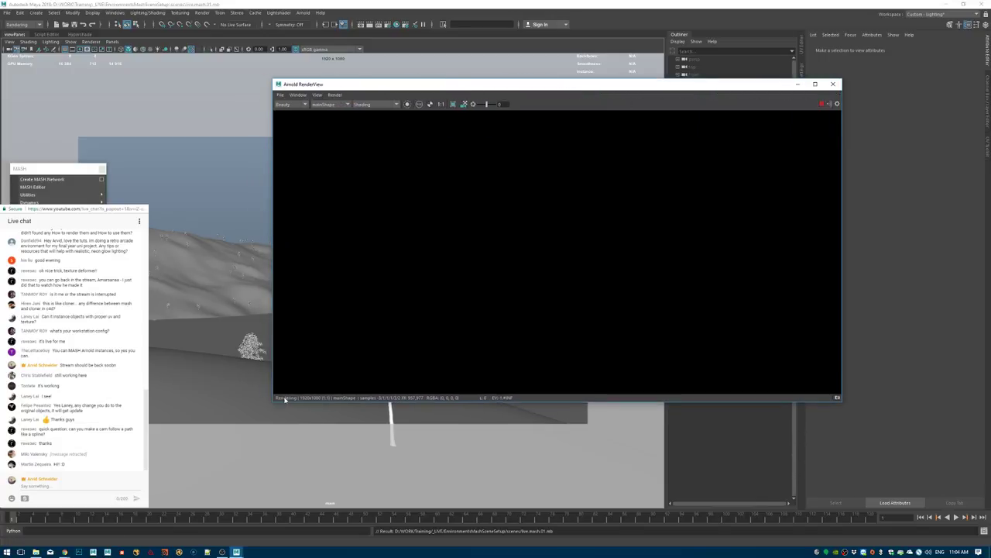
left_click(317, 95)
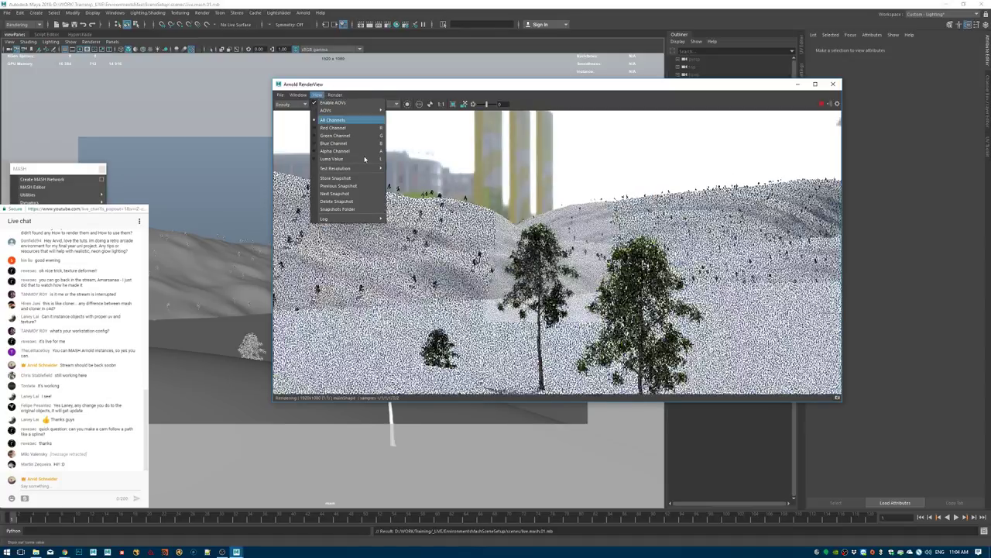
left_click(318, 95)
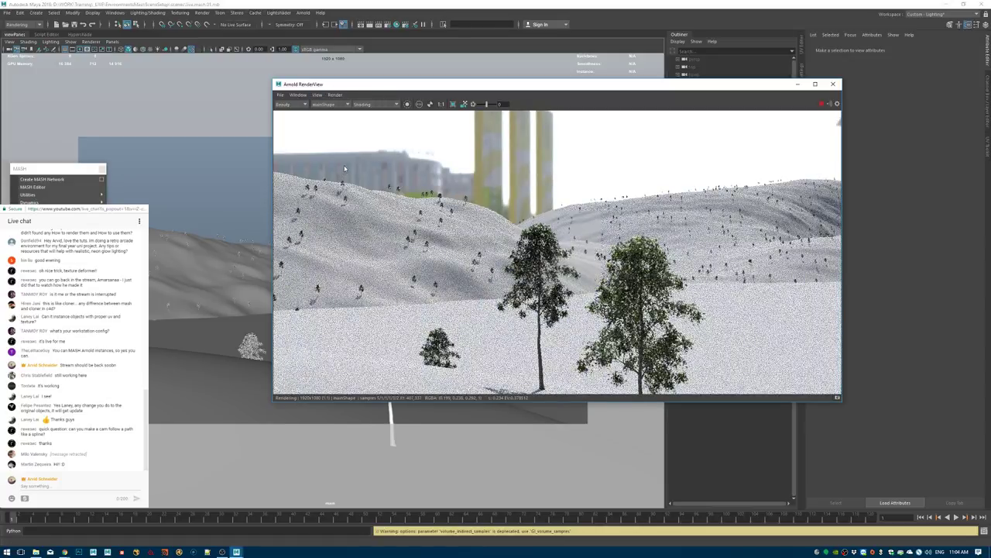
left_click(318, 94)
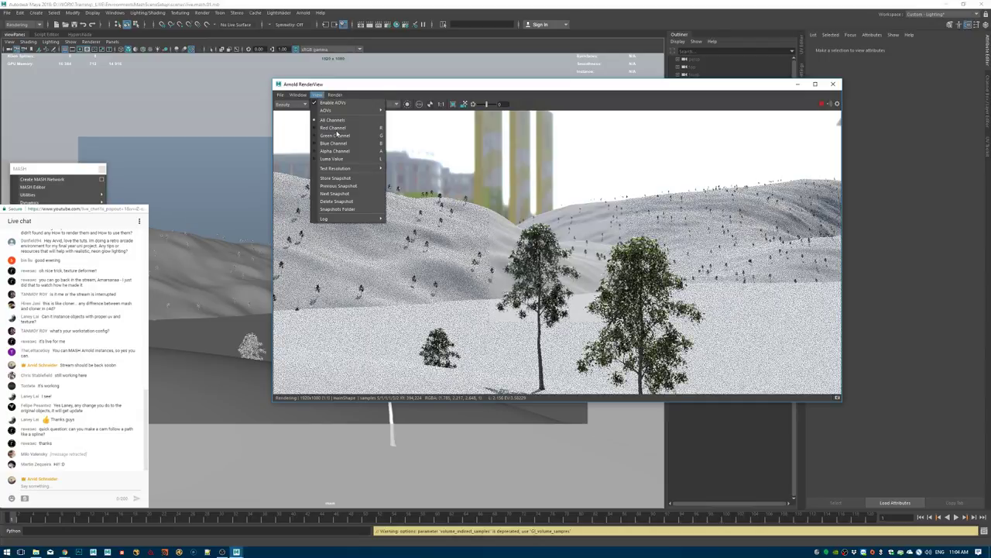
left_click(410, 191)
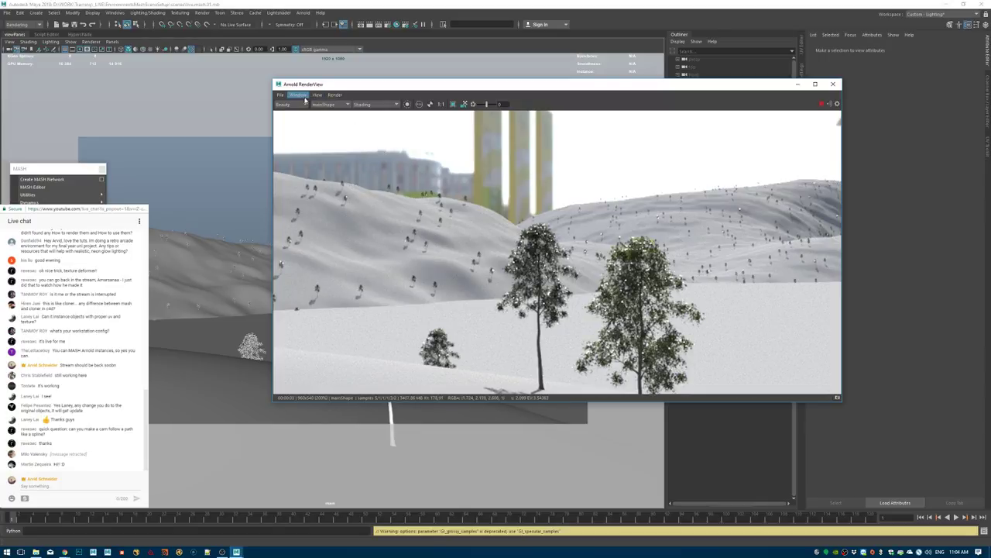
left_click(302, 96)
left_click(302, 94)
left_click(318, 95)
left_click(632, 94)
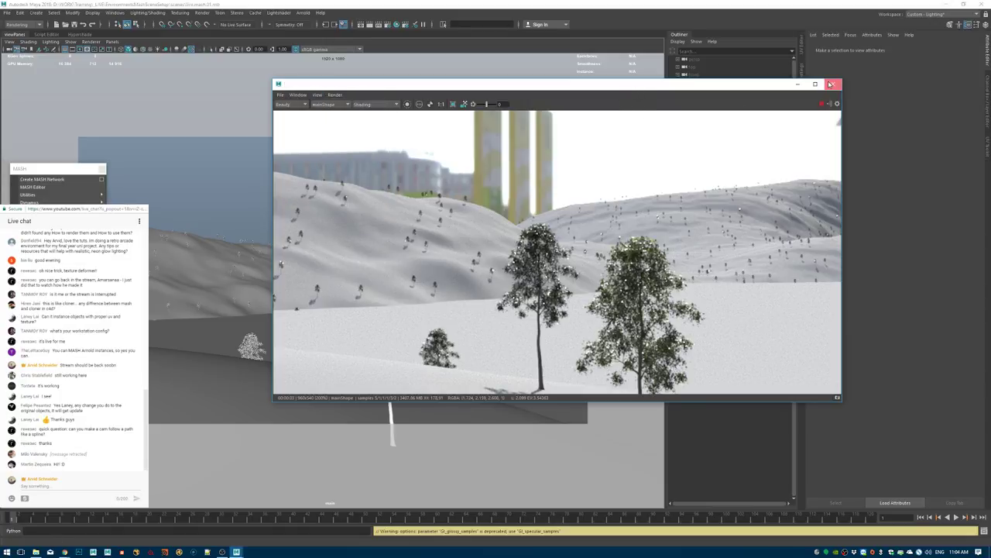
left_click(833, 84)
Turn off Autodetect Threads in the Arnold system render settings and save the scene.
left_click(396, 25)
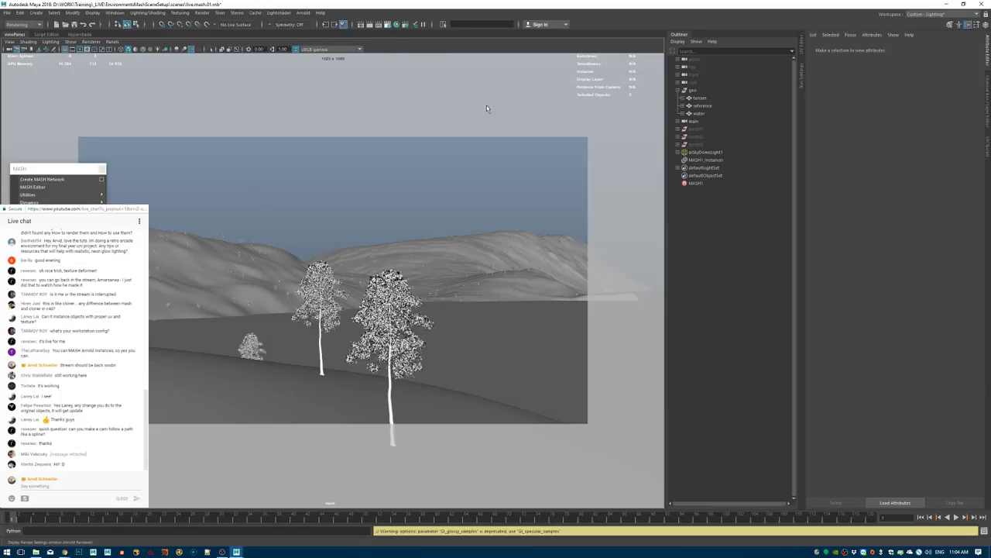
left_click_drag(287, 157, 520, 97)
left_click(442, 139)
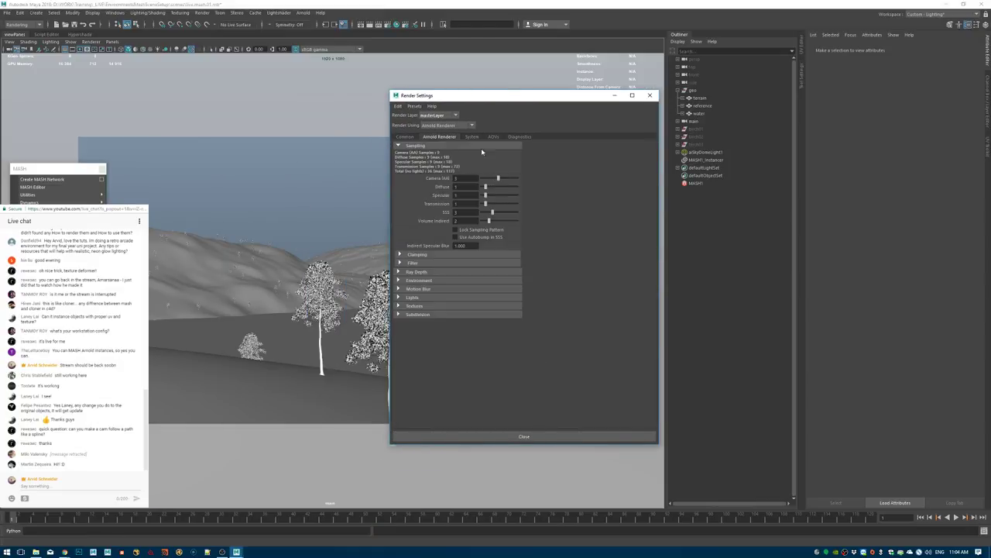
left_click(472, 137)
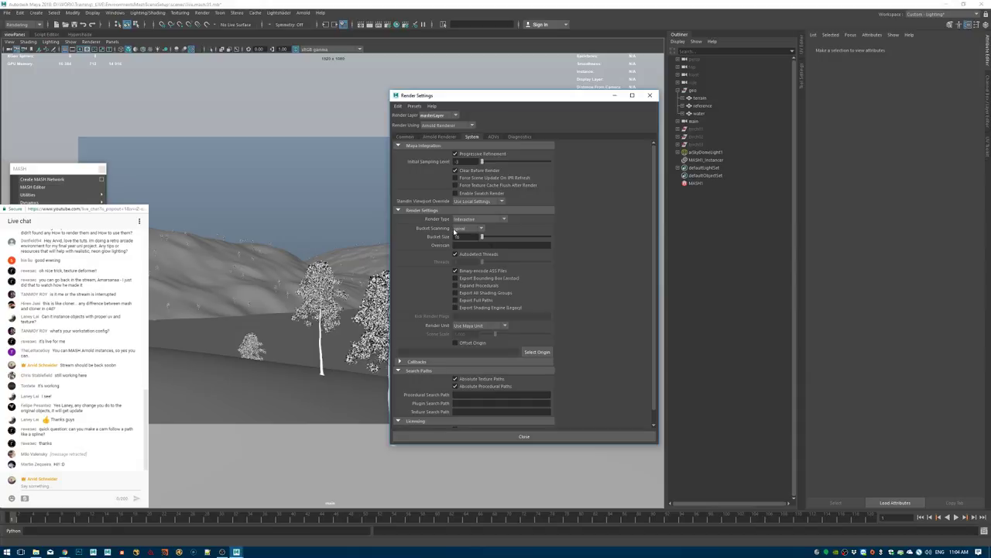
left_click(455, 254)
left_click(650, 94)
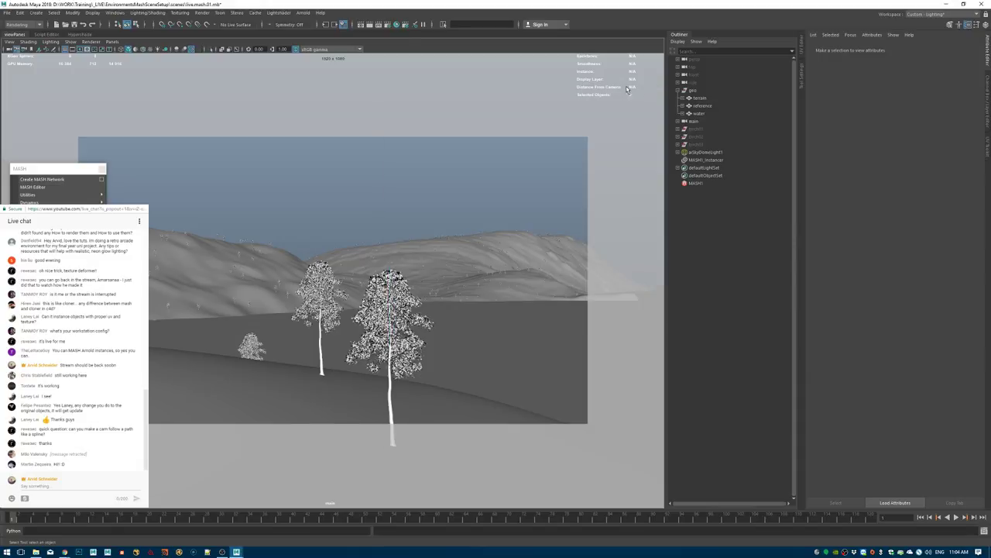
left_click(75, 25)
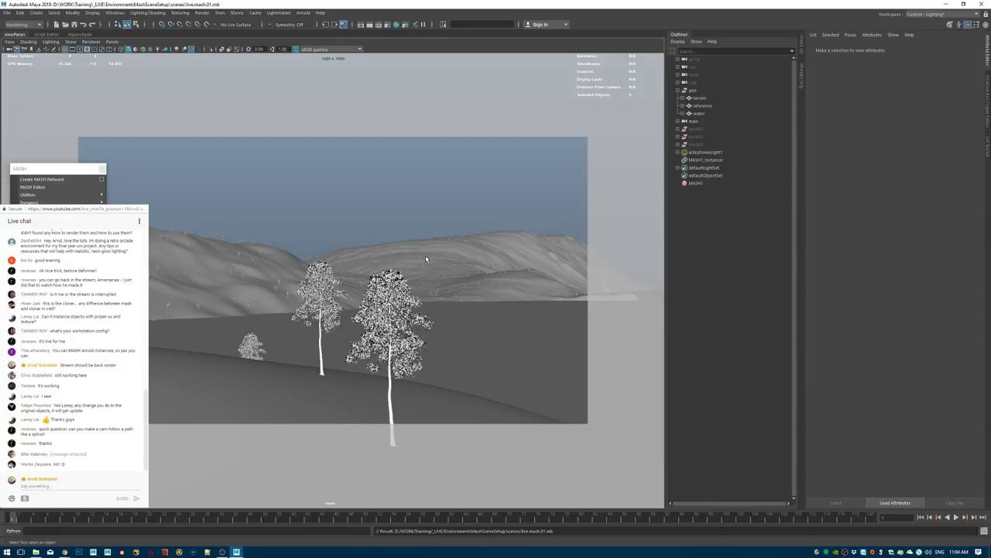
Add a World node to the MASH1 network.
left_click(711, 183)
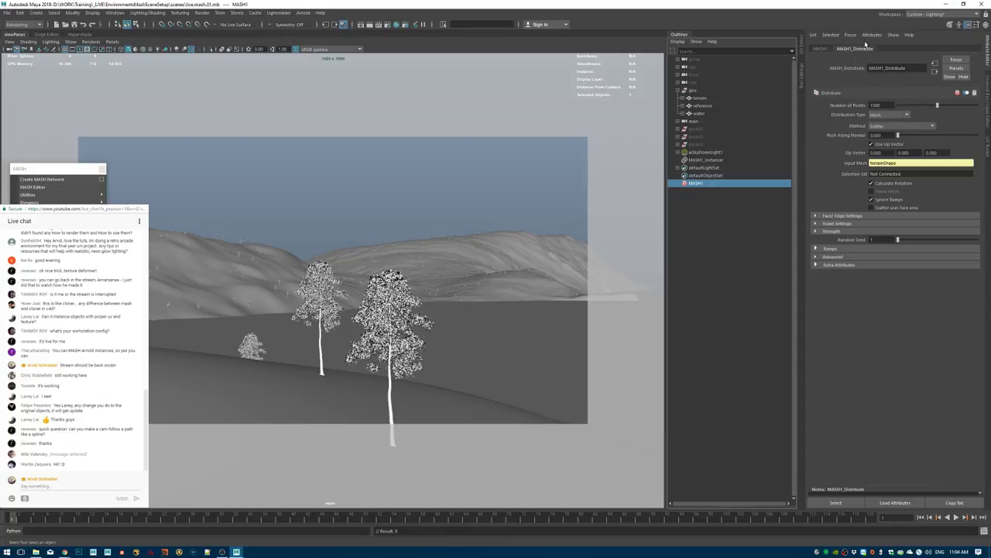
left_click(823, 51)
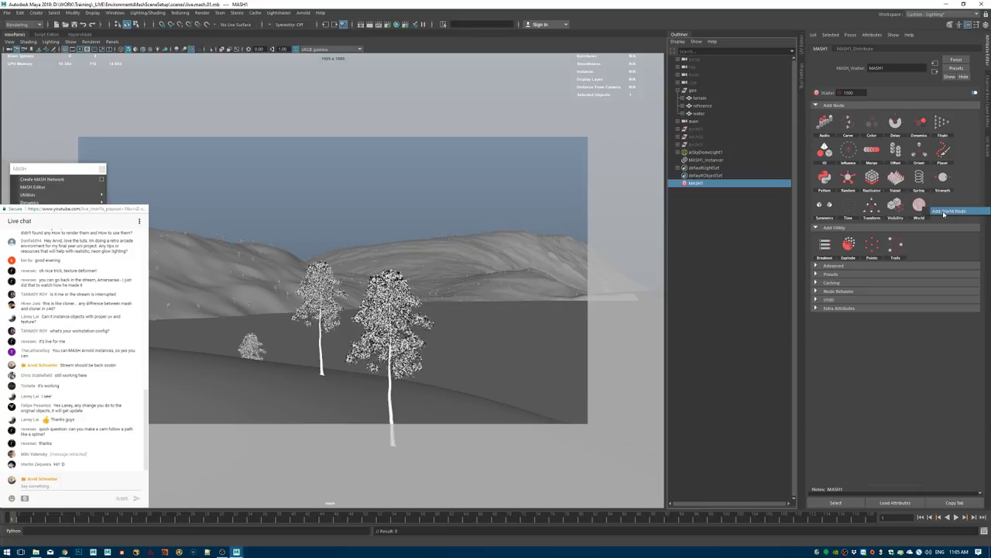
left_click(943, 214)
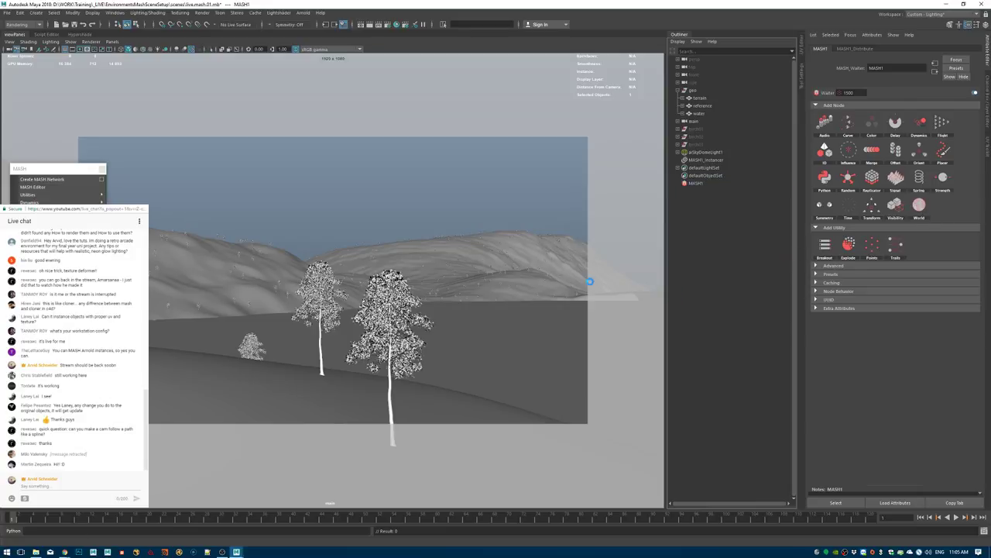
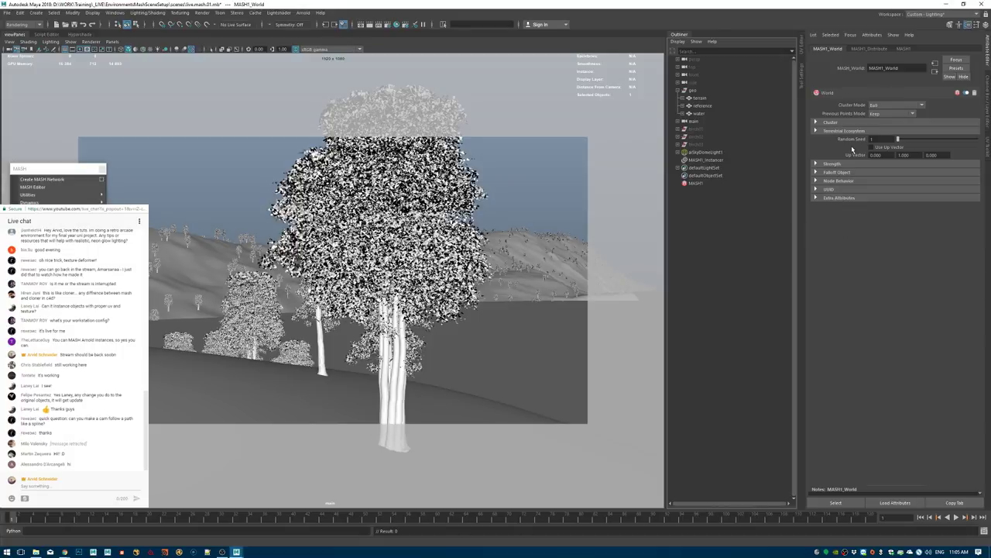
Set the number of points on the MASH1_Distribute node to 50.
left_click(870, 49)
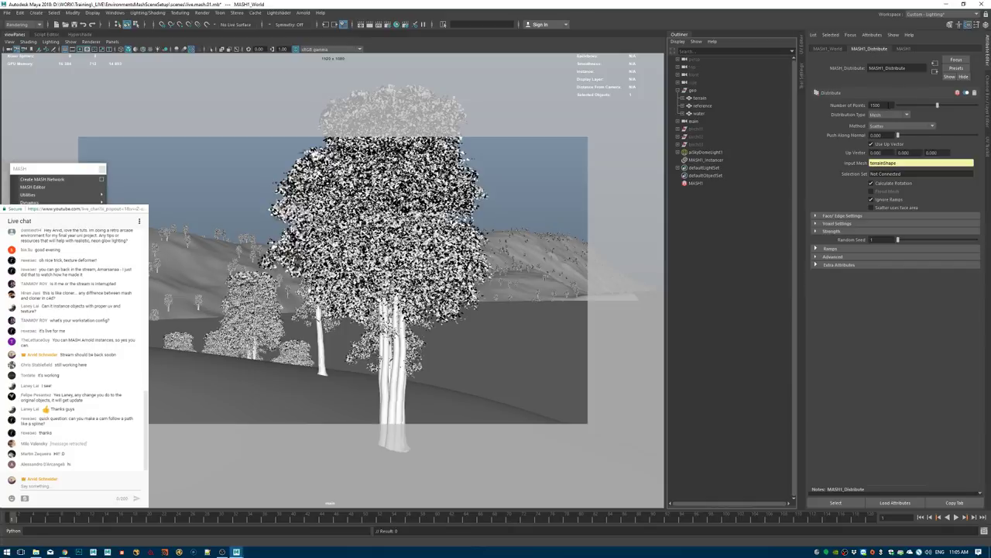
left_click(877, 105)
type("50")
key("Return")
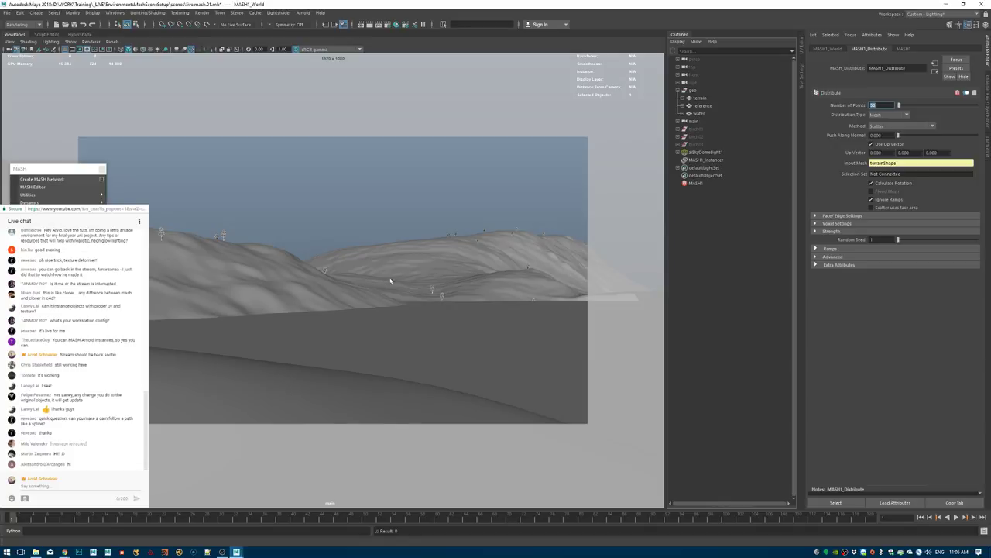
Switch to the perspective camera and examine a single tree cluster on the hillside up close.
key("space")
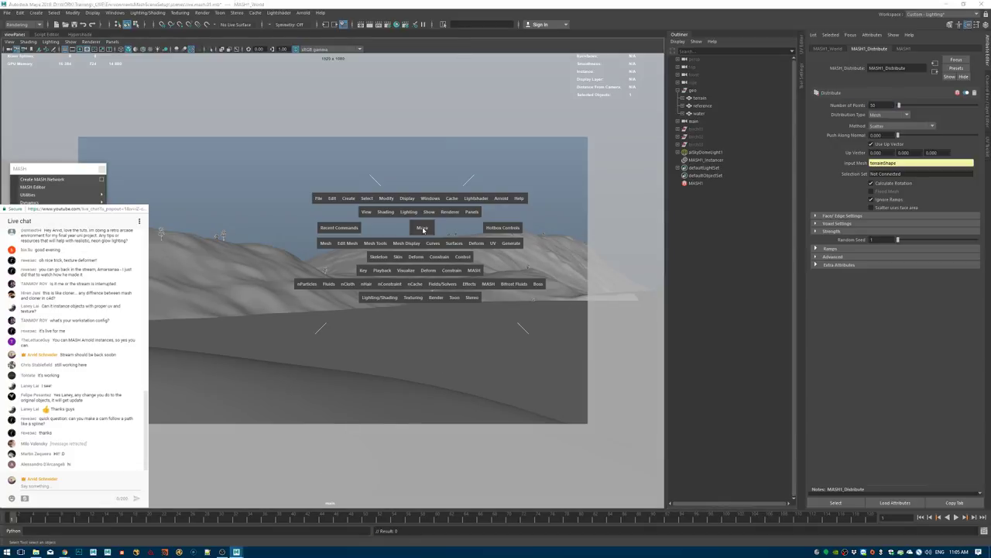
left_click_drag(423, 229, 422, 207)
middle_click_drag(186, 177, 379, 170, "alt")
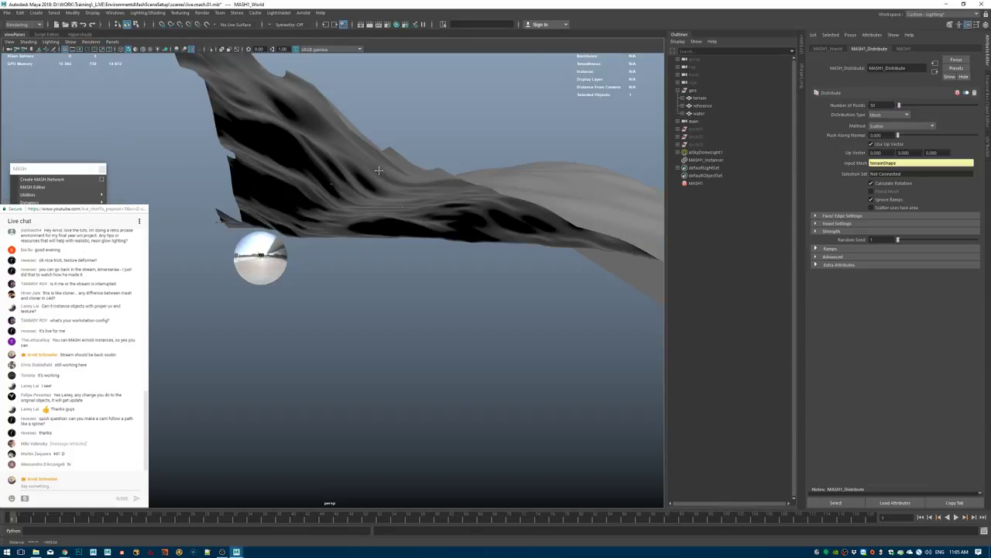
left_click_drag(378, 170, 243, 162, "alt")
right_click_drag(227, 161, 329, 271, "alt")
middle_click_drag(329, 272, 264, 277, "alt")
right_click_drag(264, 277, 299, 279, "alt")
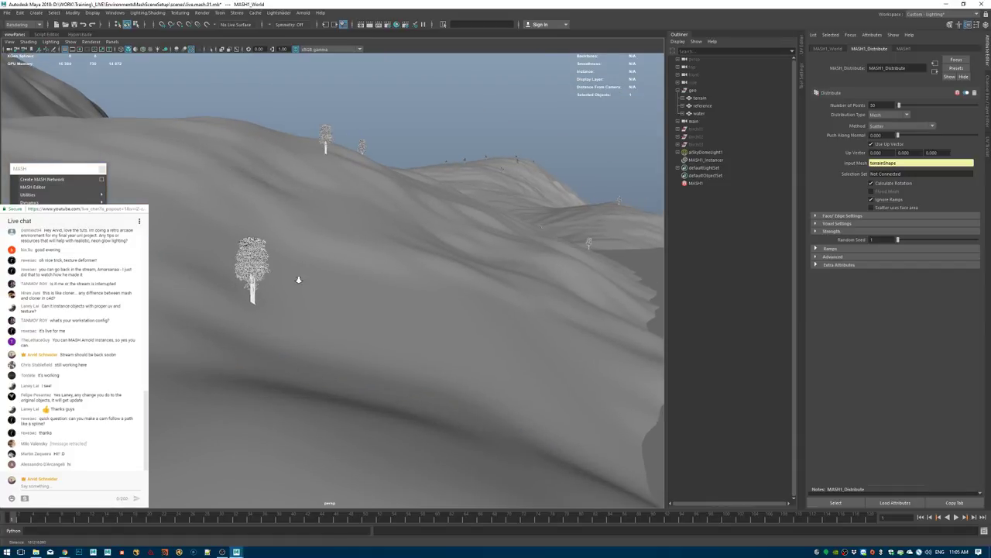
left_click_drag(298, 279, 338, 281, "alt")
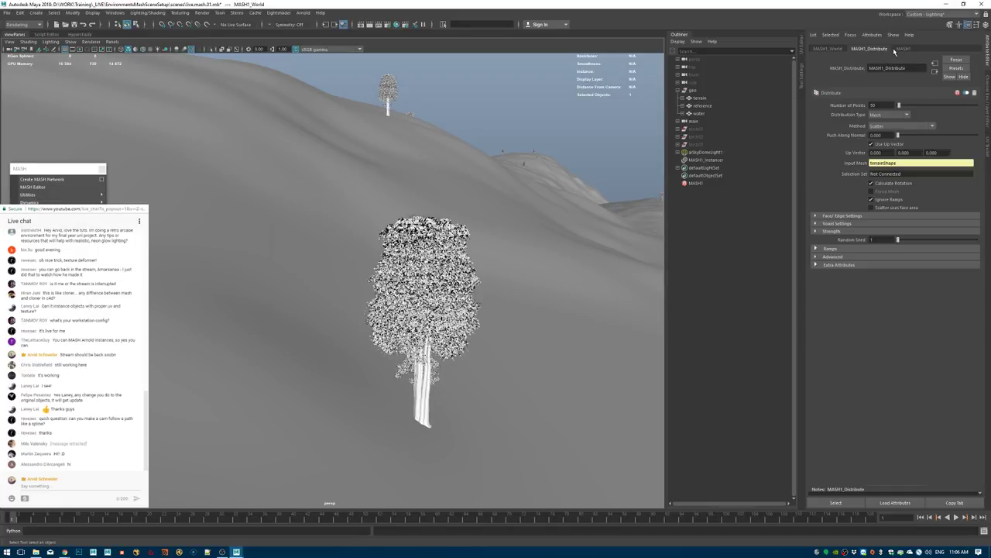
Set the MASH1_World node's cluster mode to Terrestrial Ecosystem and check the tree cluster on the hillside.
left_click(842, 51)
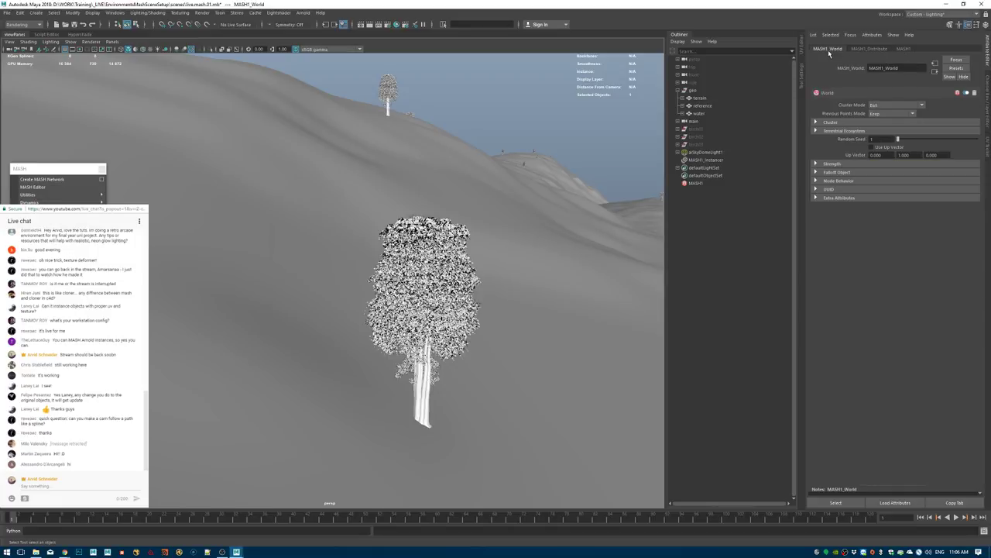
left_click(881, 106)
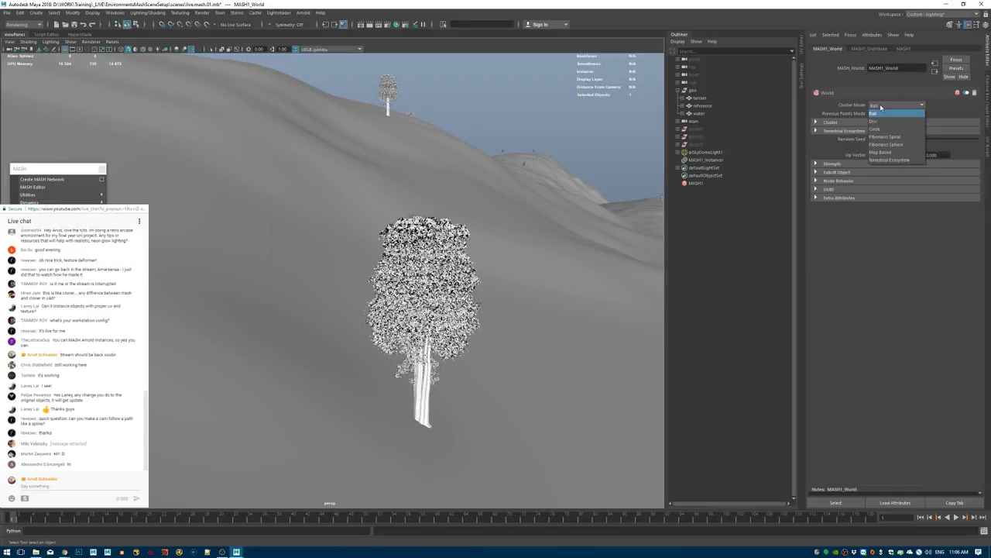
left_click(909, 161)
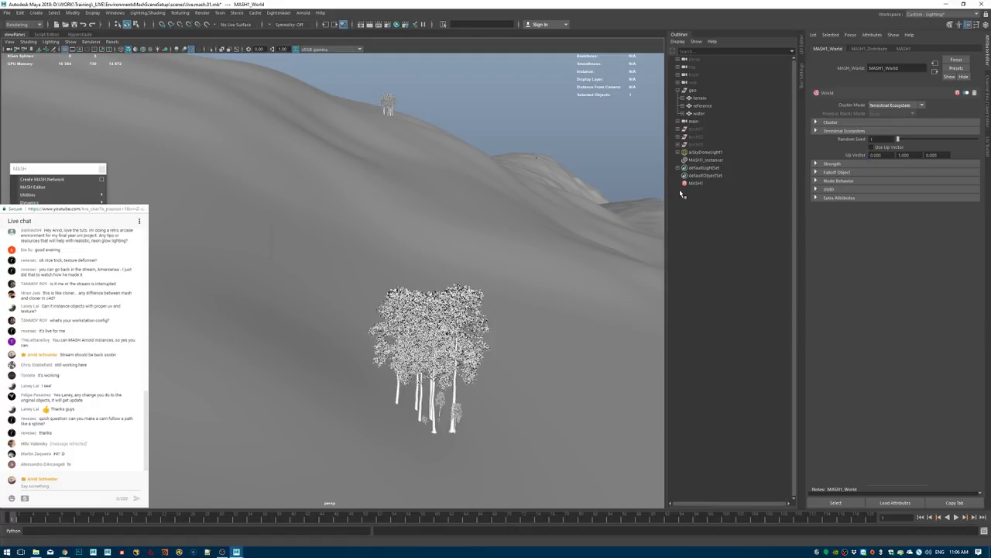
mouse_move(458, 311)
middle_mouse_down("alt")
mouse_move(432, 275)
mouse_move(443, 303)
middle_mouse_up("alt")
left_click_drag(442, 303, 408, 358, "alt")
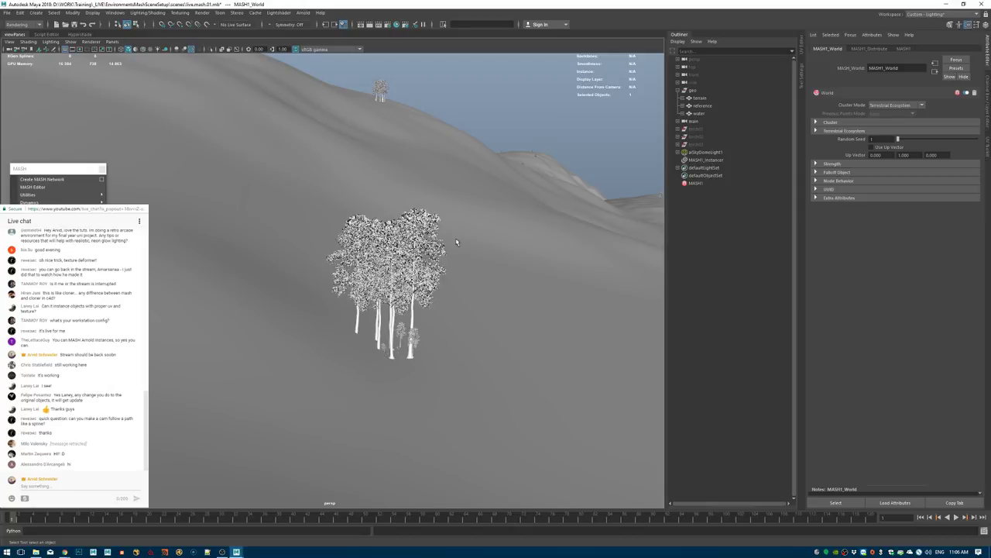
Connect the terrain as the ground mesh input in the World node's Terrestrial Ecosystem settings and check the tree clusters.
right_click_drag(501, 212, 294, 215, "alt")
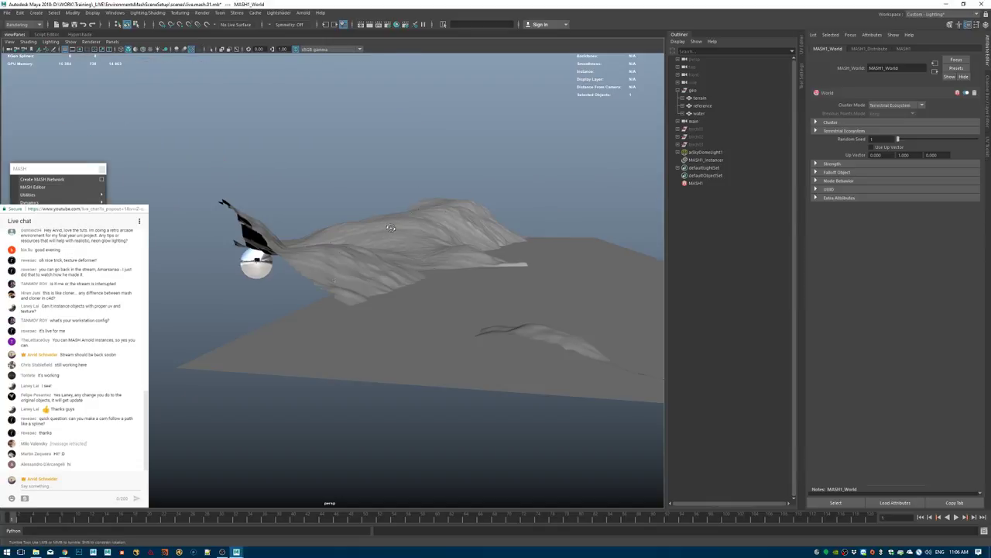
left_click_drag(391, 227, 426, 252, "alt")
right_click_drag(426, 252, 433, 261, "alt")
left_click_drag(433, 261, 469, 251, "alt")
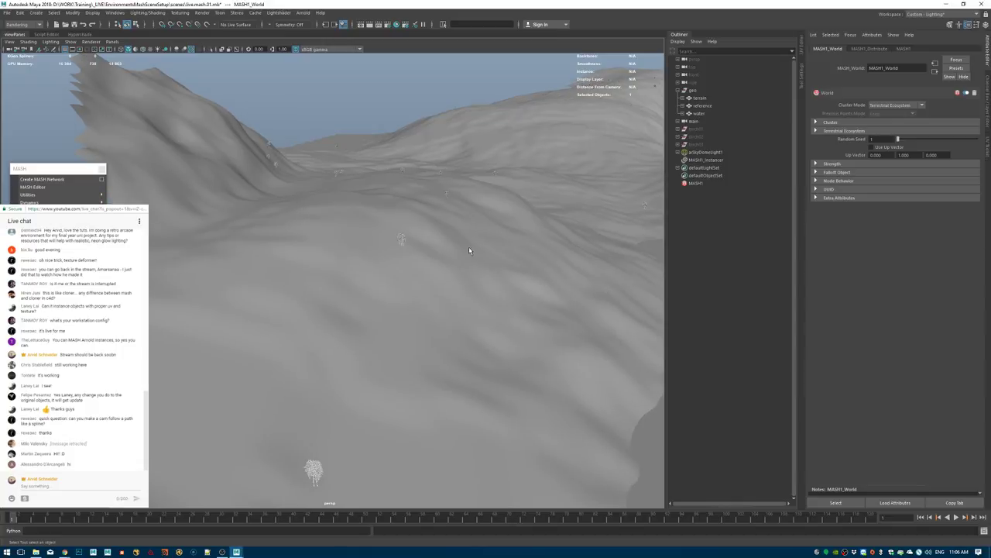
left_click(840, 131)
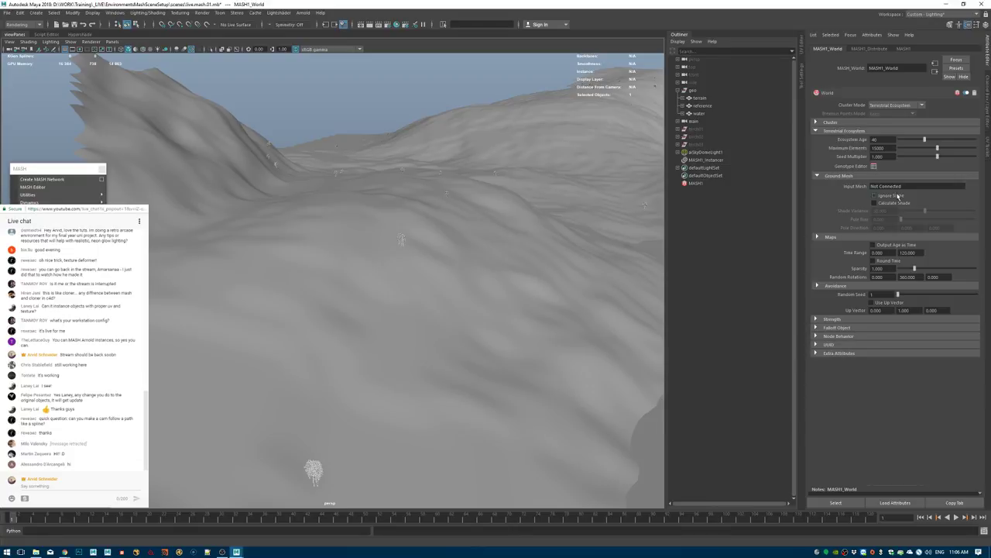
middle_click_drag(593, 181, 575, 180, "alt")
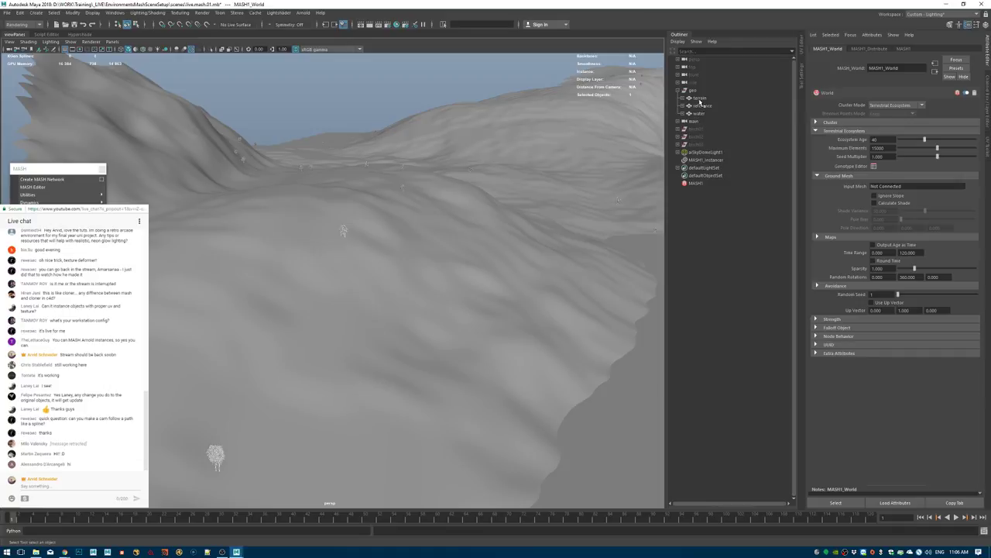
middle_click_drag(698, 98, 902, 188)
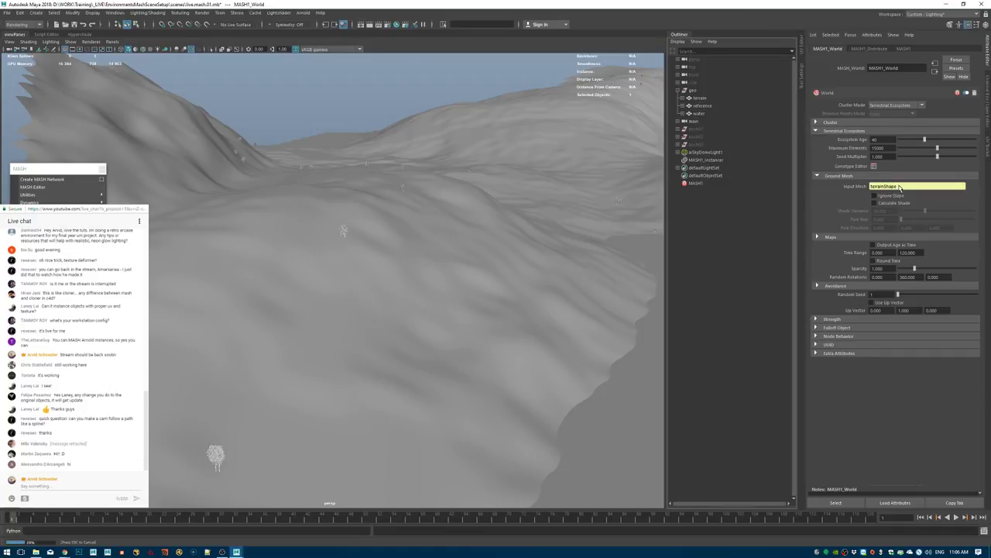
right_click_drag(365, 349, 451, 228, "alt")
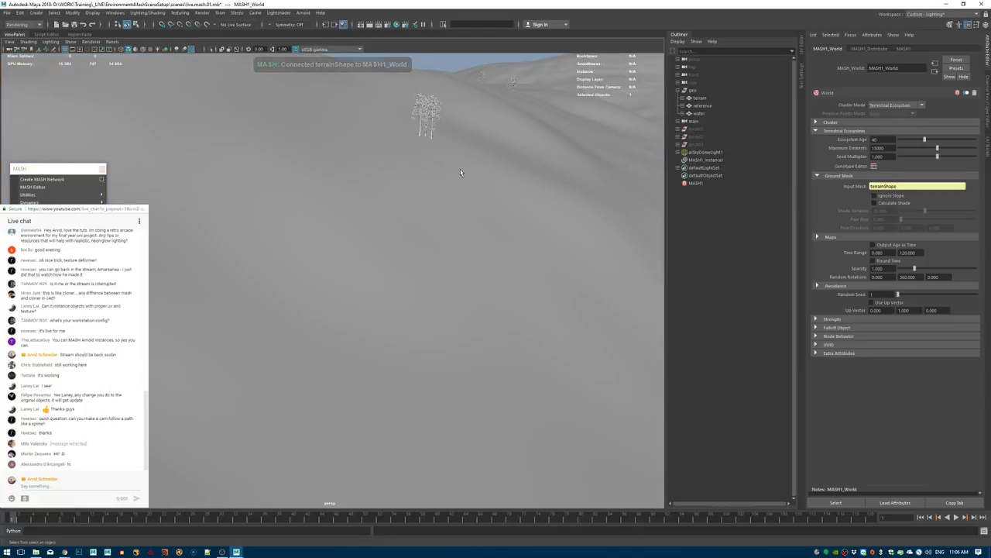
left_click_drag(565, 181, 464, 225, "alt")
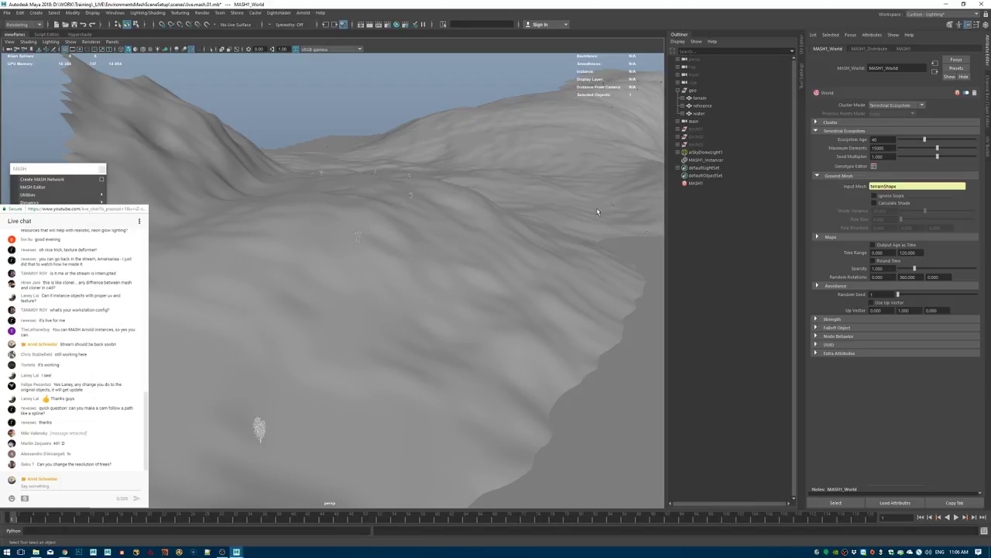
Look over the MASH1_Instancer attributes and its instanced objects, and select the MASH1 network node.
left_click(710, 162)
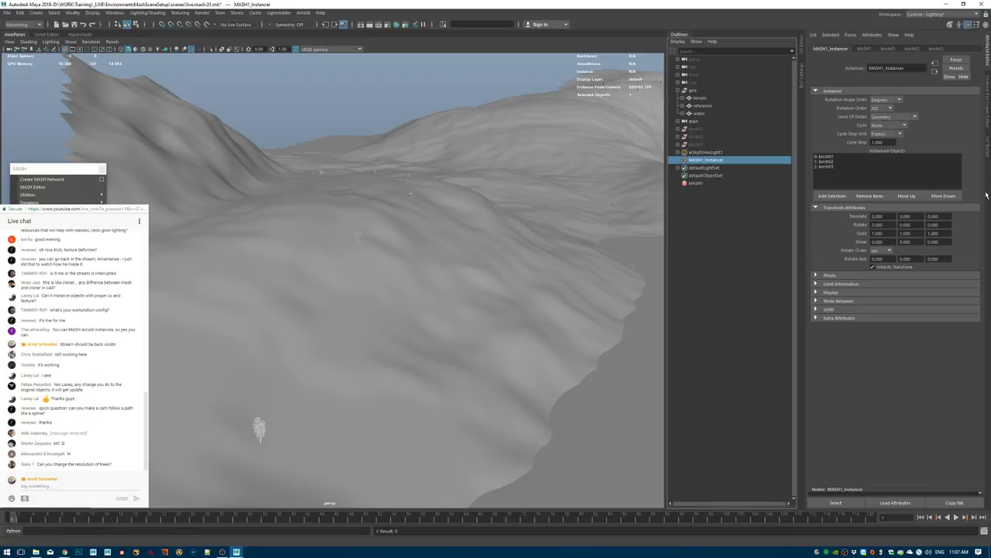
left_click(864, 48)
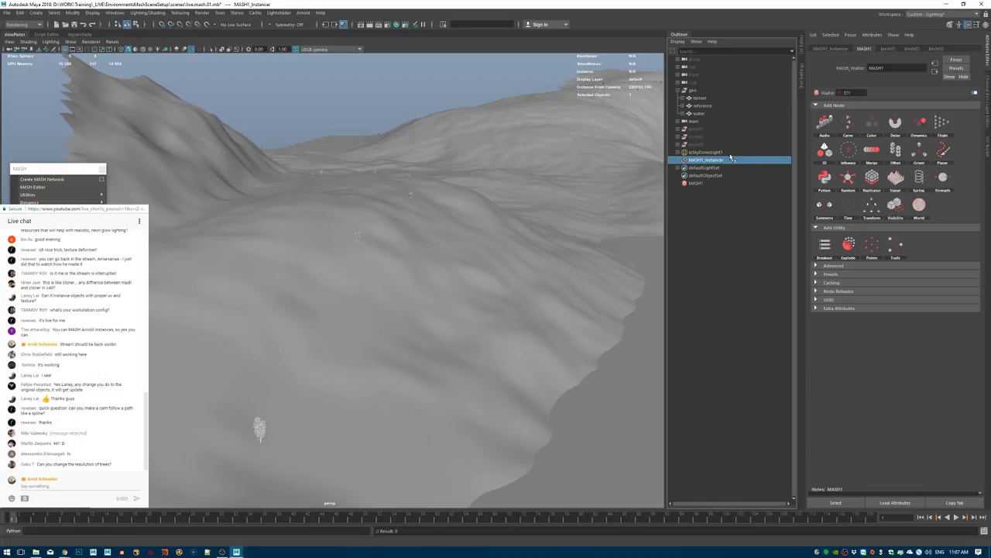
left_click(696, 183)
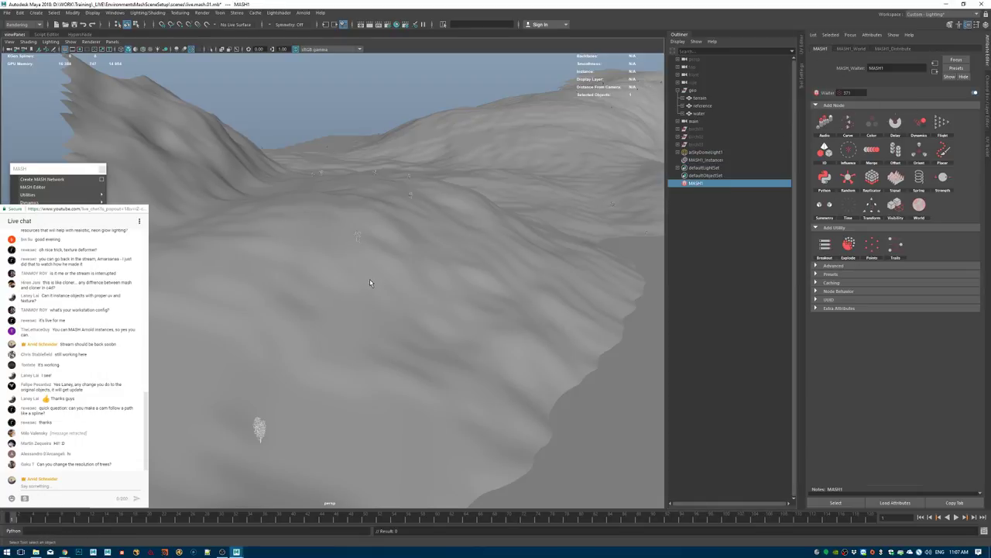
Open the World node's Genotype Editor, set the Default Genotype's Model Size to 30, recalculate the ecosystem and check the tree spacing.
mouse_move(369, 281)
left_mouse_down("alt")
mouse_move(390, 252)
mouse_move(371, 289)
left_mouse_up("alt")
right_click_drag(524, 233, 547, 235, "alt")
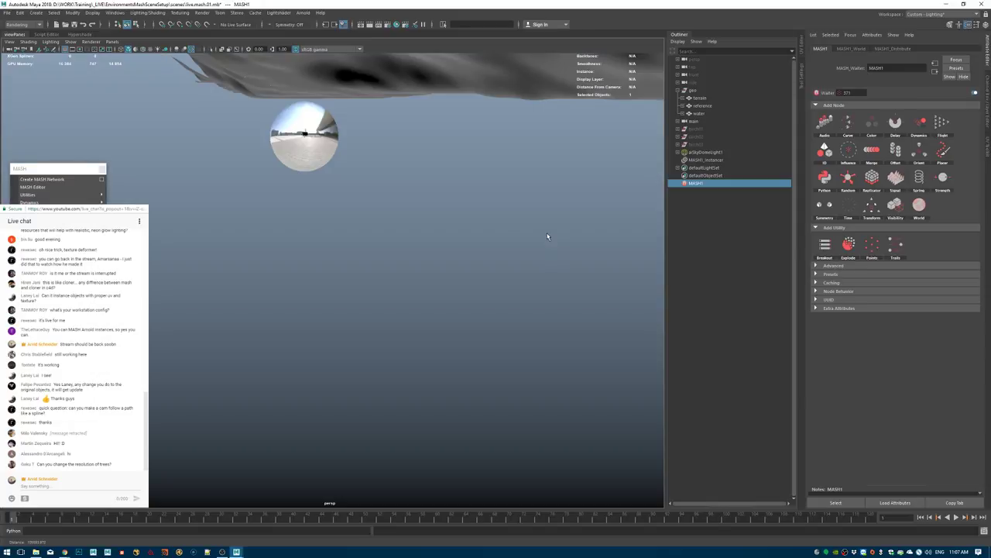
left_click_drag(547, 236, 478, 242, "alt")
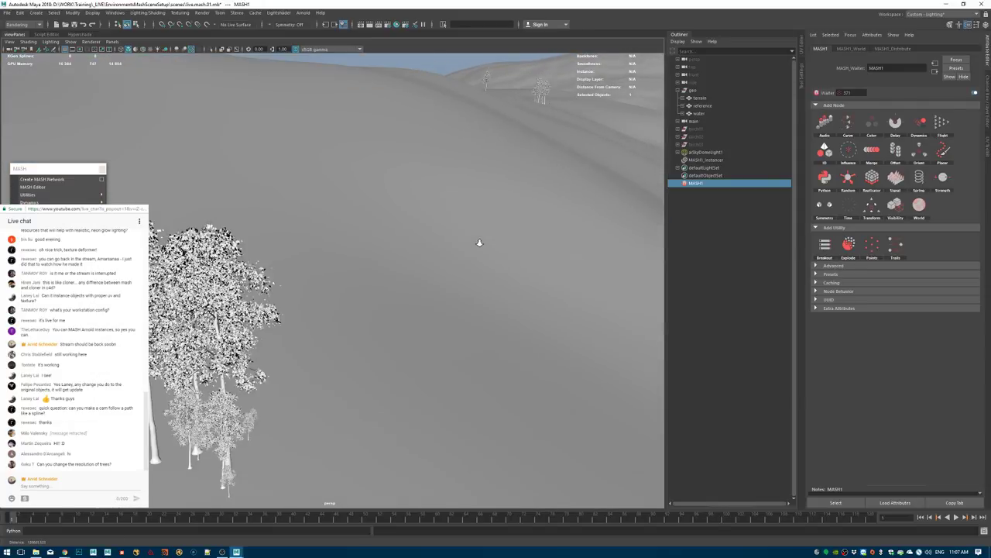
key("f")
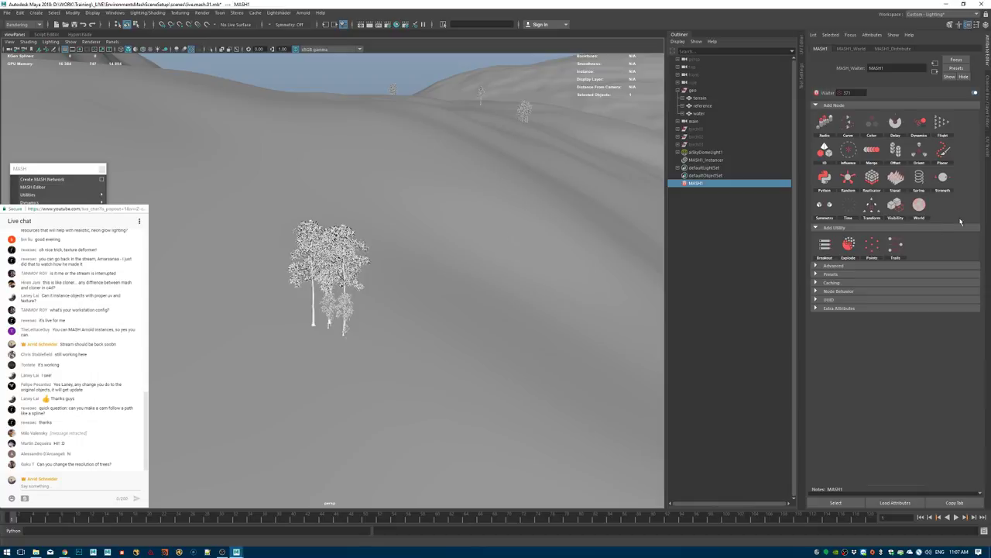
left_click(851, 49)
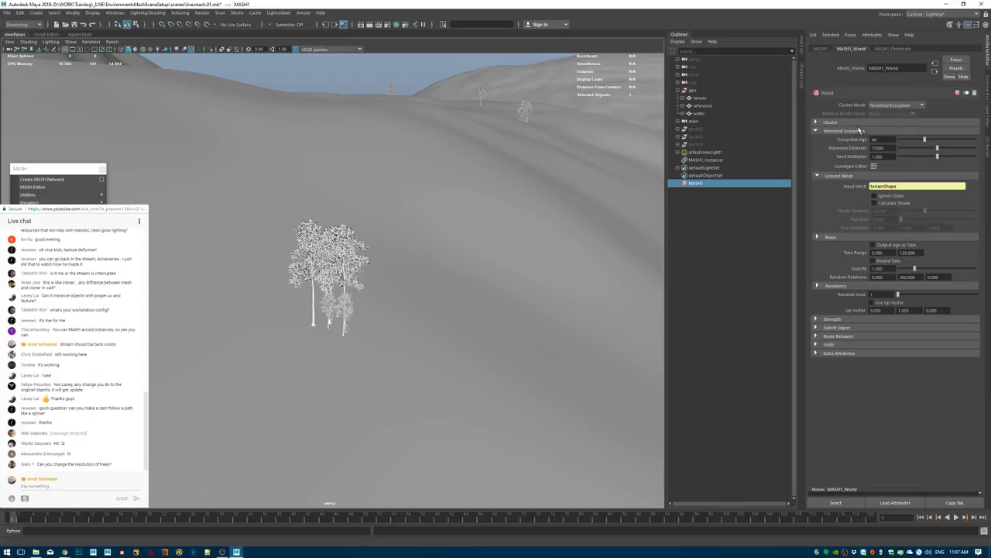
left_click(873, 166)
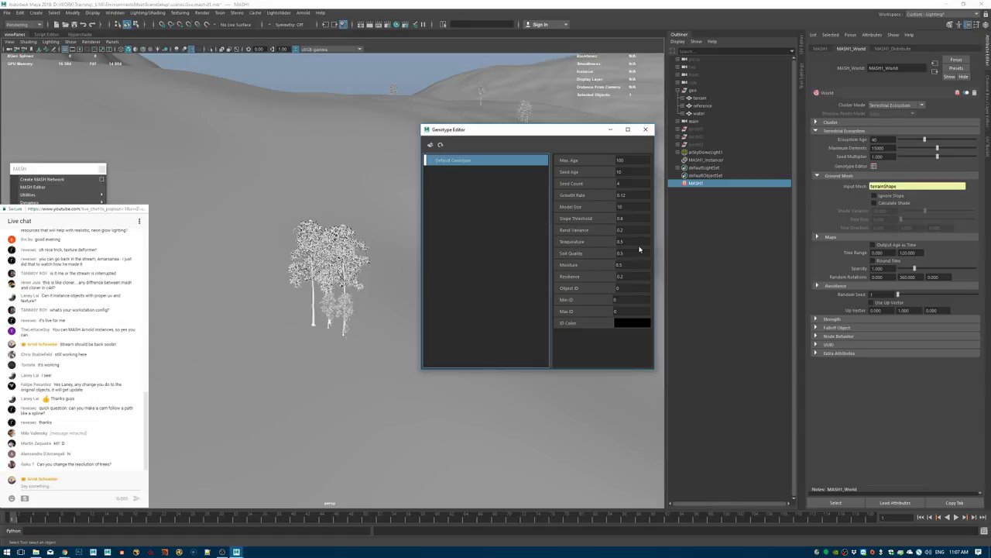
left_click(586, 207)
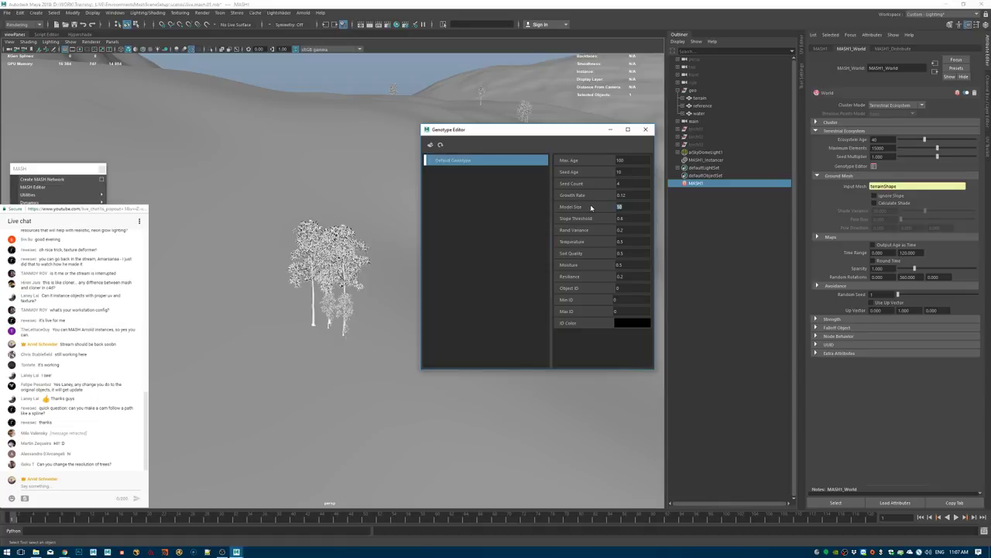
type("30")
left_click(441, 145)
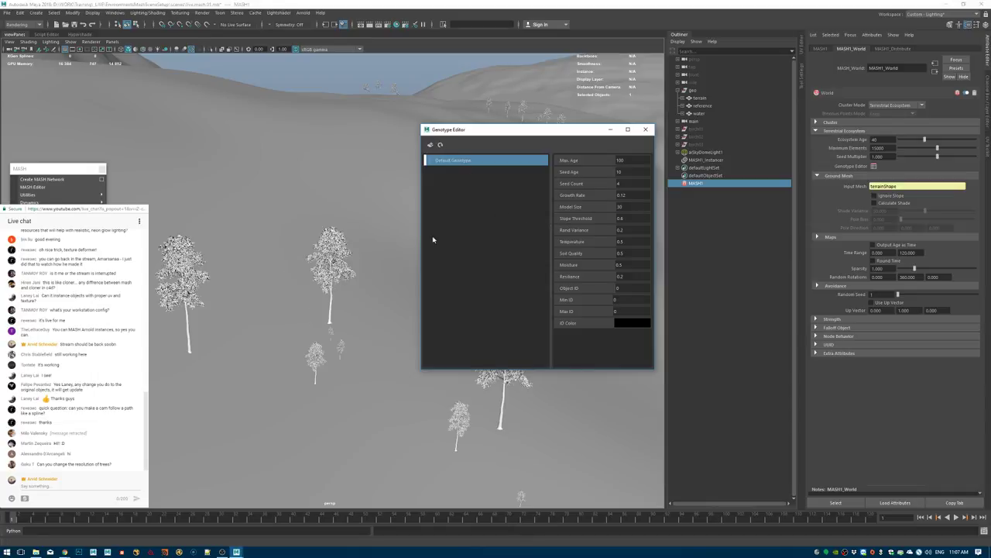
left_click_drag(463, 130, 594, 111)
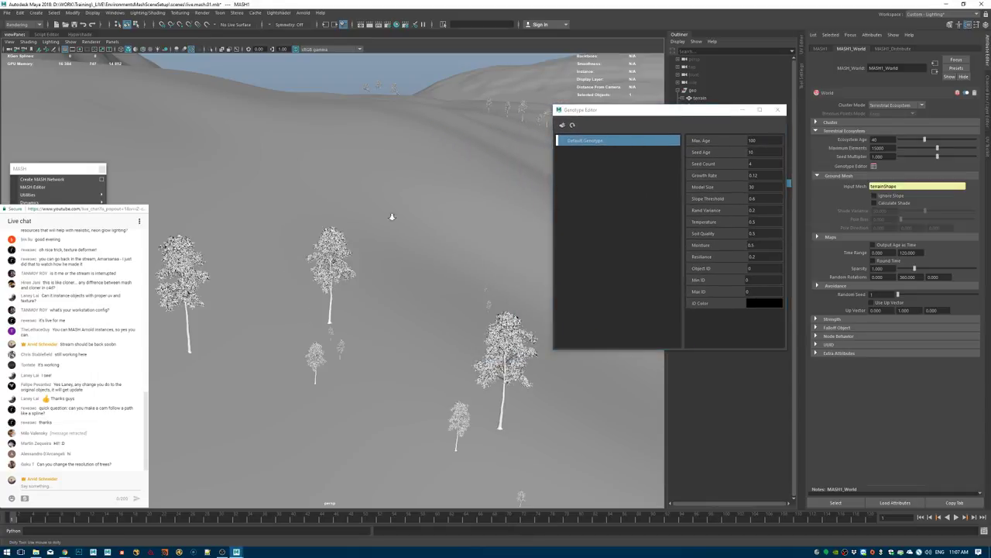
left_click_drag(392, 214, 351, 389, "alt")
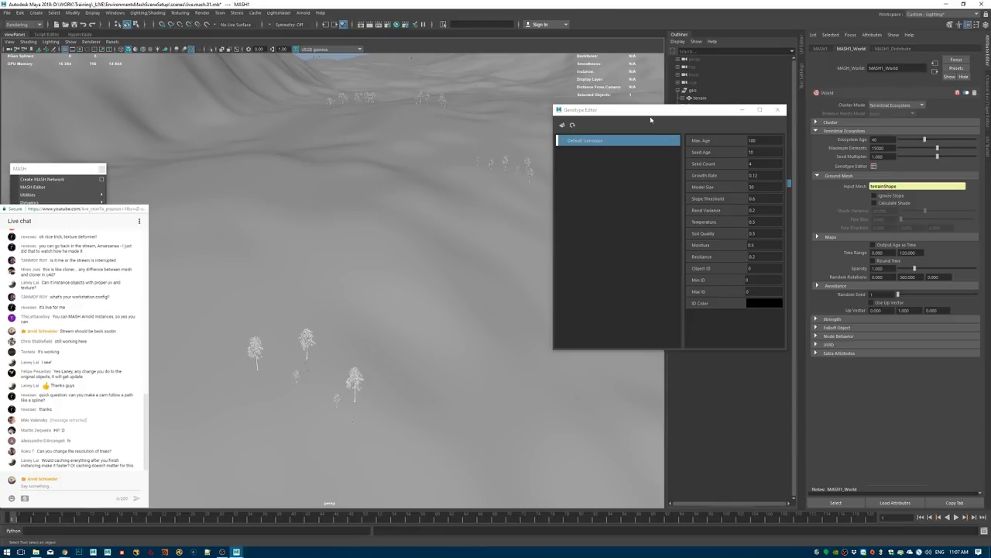
Set the MASH1_Instancer's Level Of Detail to BoundingBoxes and check the instances across the terrain.
left_click_drag(645, 116, 595, 127)
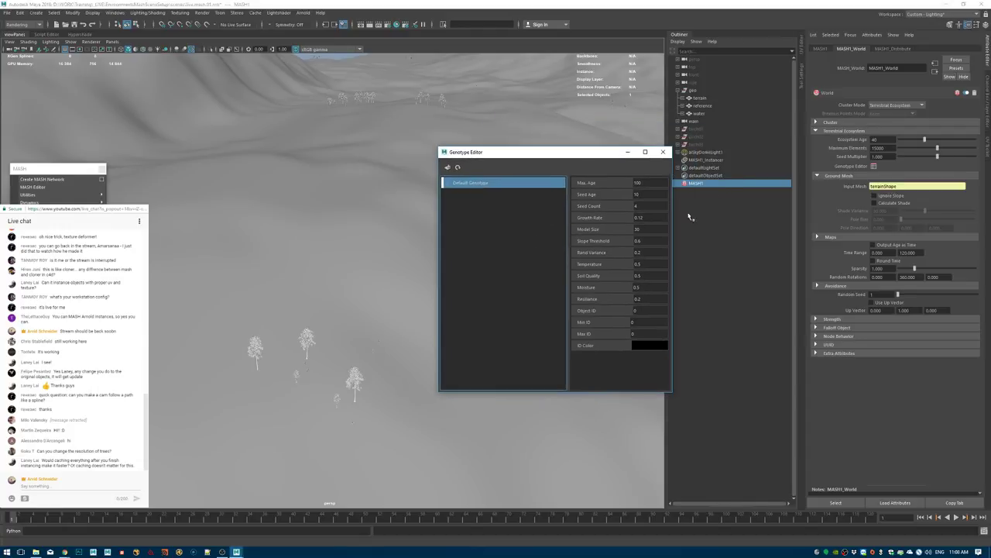
left_click(716, 161)
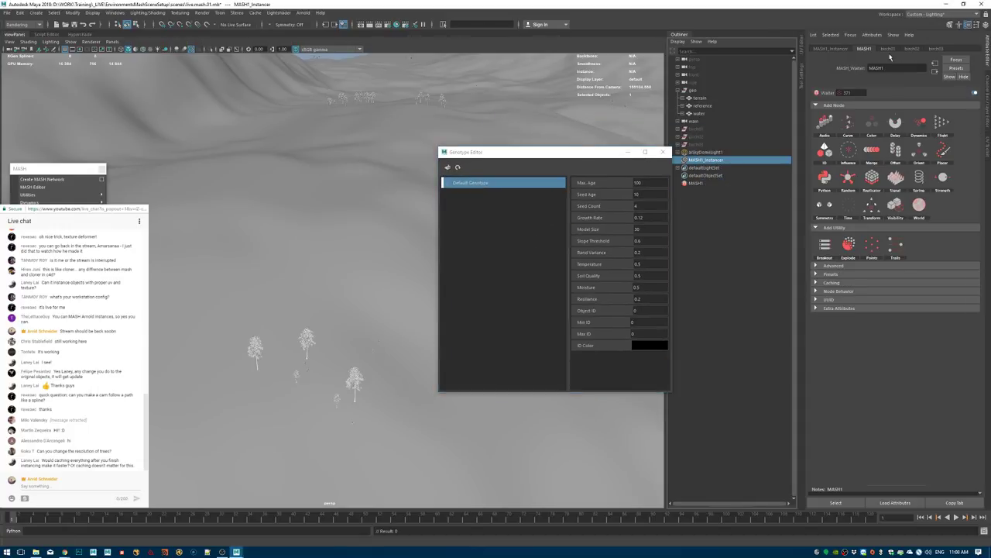
left_click(827, 48)
left_click(886, 116)
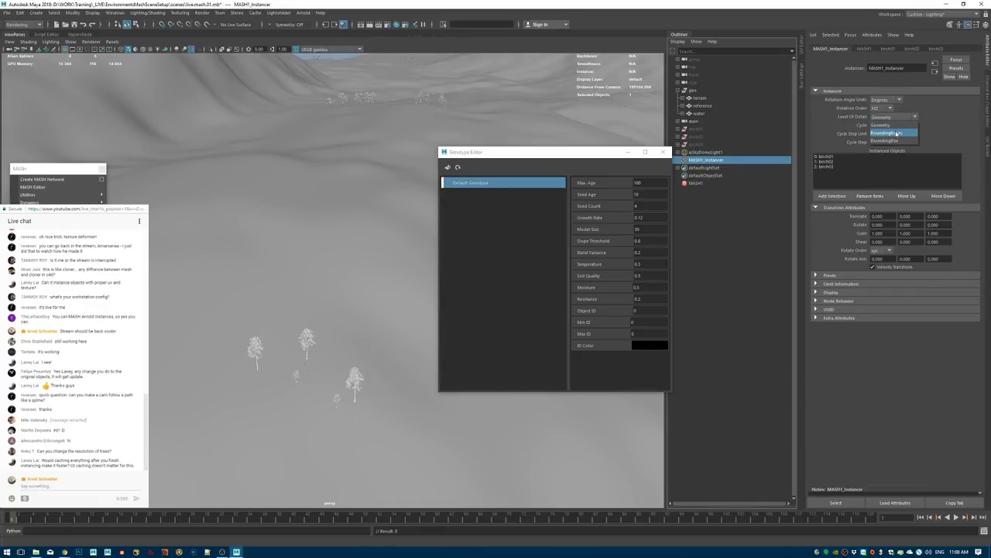
left_click(887, 133)
key("super")
mouse_move(347, 179)
left_mouse_down("alt")
mouse_move(371, 151)
mouse_move(345, 162)
left_mouse_up("alt")
right_click_drag(345, 162, 204, 157, "alt")
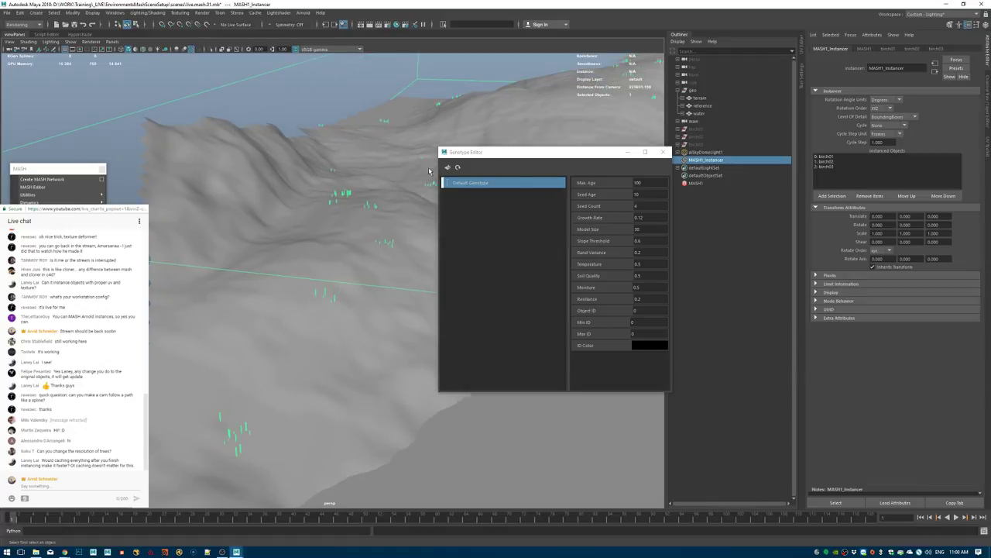
Set the Default Genotype's Model Size to 45, recalculate the ecosystem and check the clusters over the whole terrain.
left_click_drag(495, 152, 666, 160)
right_click_drag(409, 179, 340, 188, "alt")
left_click_drag(339, 187, 410, 203, "alt")
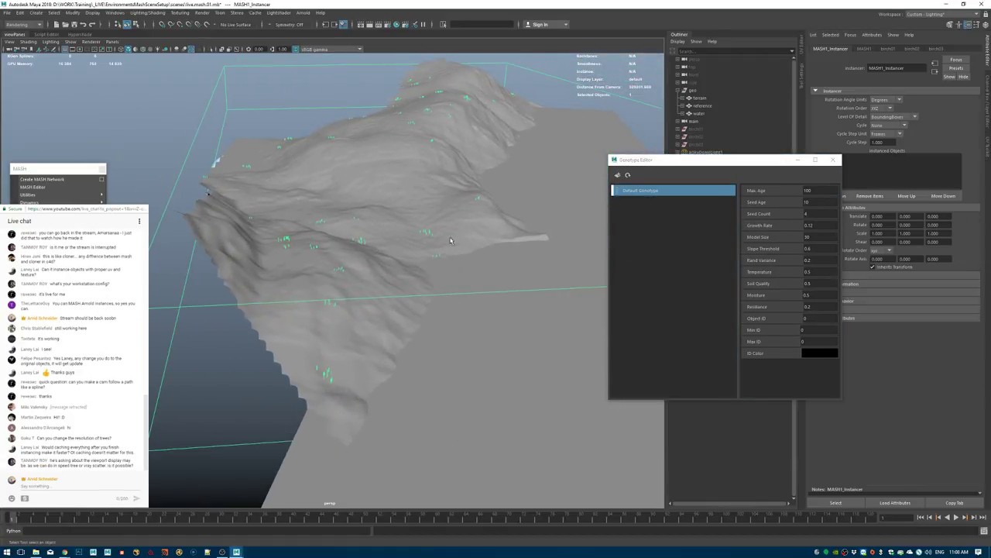
mouse_move(370, 148)
left_mouse_down("alt")
mouse_move(356, 152)
mouse_move(365, 156)
left_mouse_up("alt")
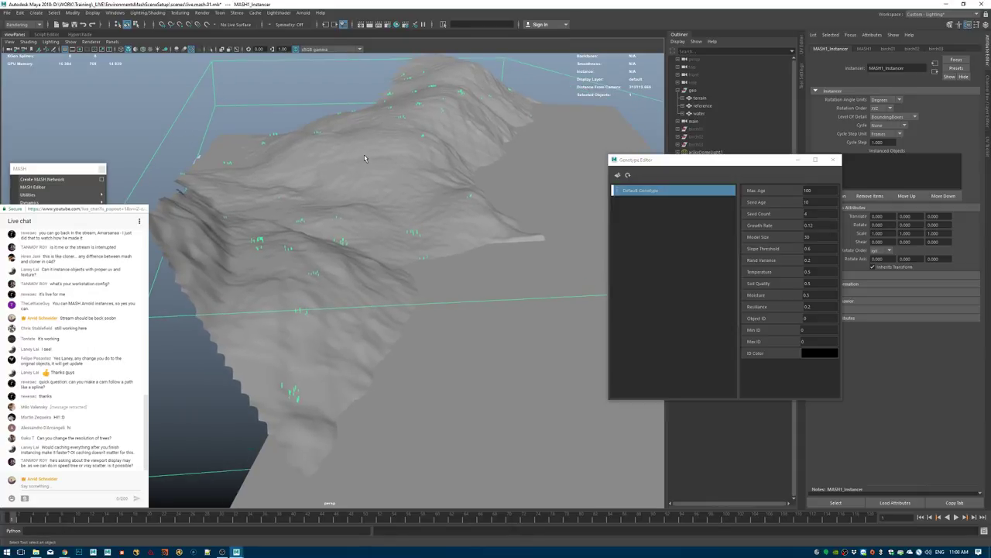
left_click_drag(821, 238, 761, 236)
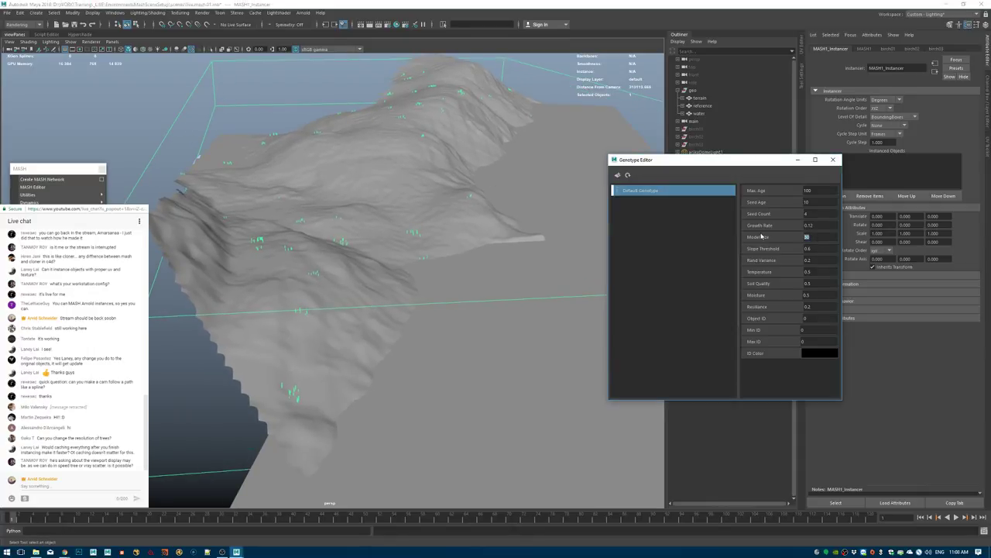
type("45")
left_click(628, 175)
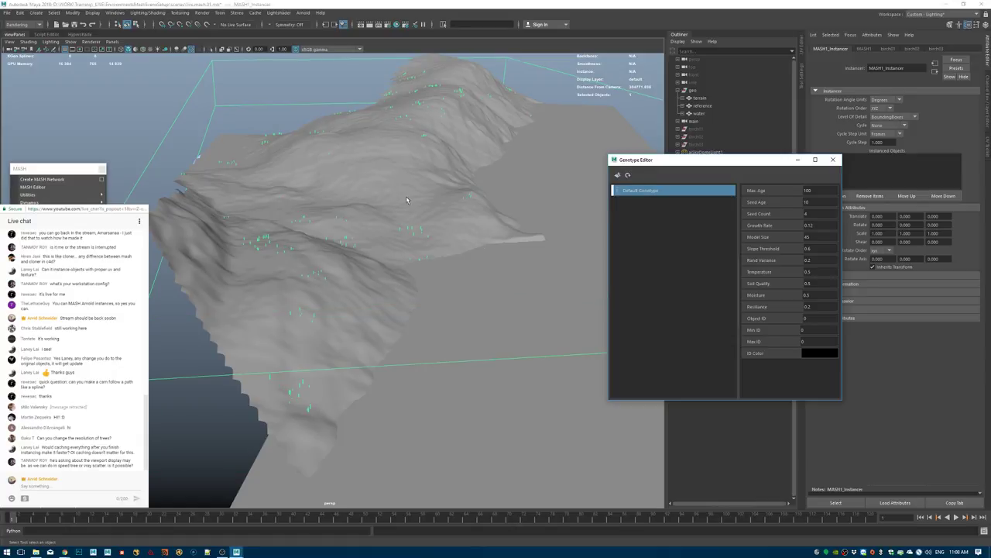
left_click_drag(407, 200, 435, 194, "alt")
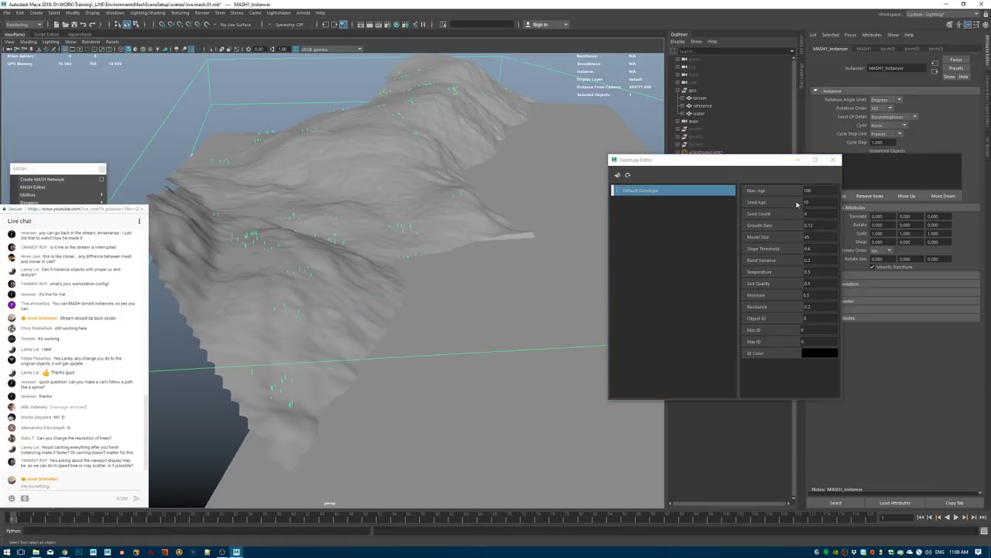
Set the Default Genotype's Max Age to 250, recalculate the ecosystem and close the Genotype Editor.
left_click_drag(706, 169, 653, 169)
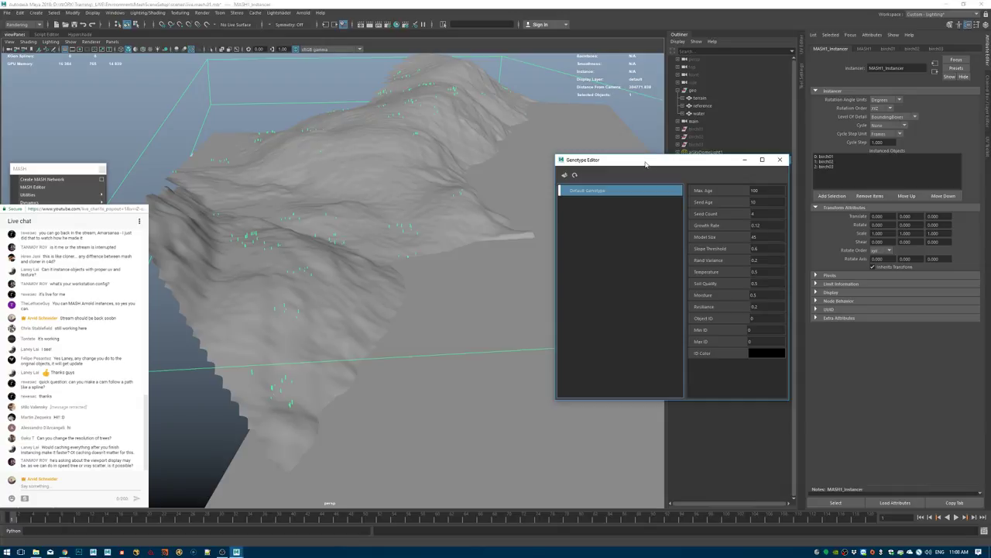
double_click(751, 191)
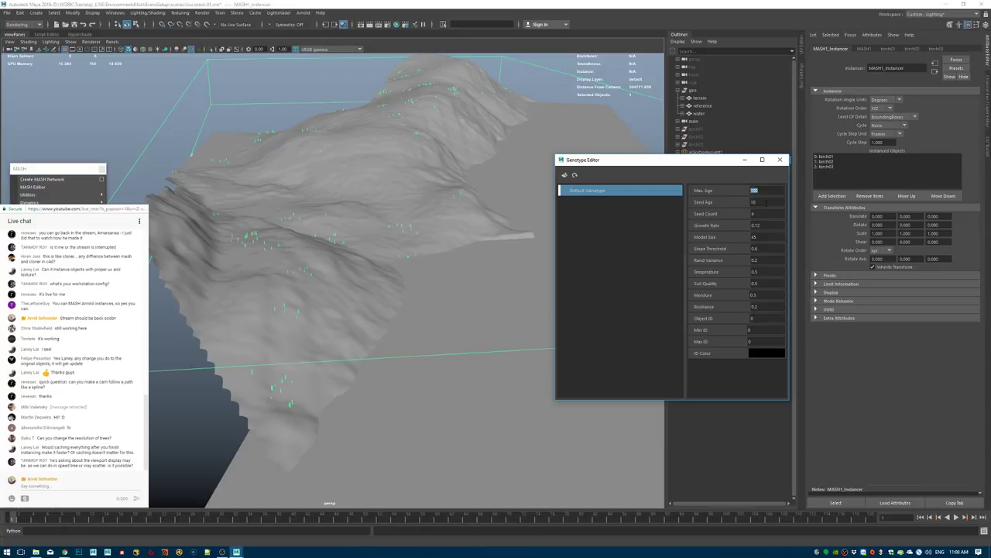
type("250")
left_click(575, 176)
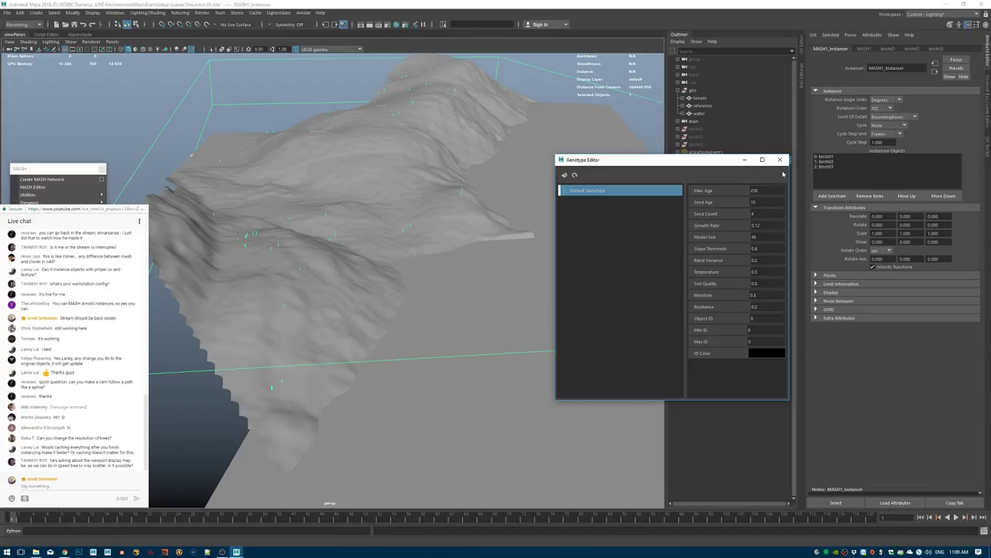
left_click(780, 160)
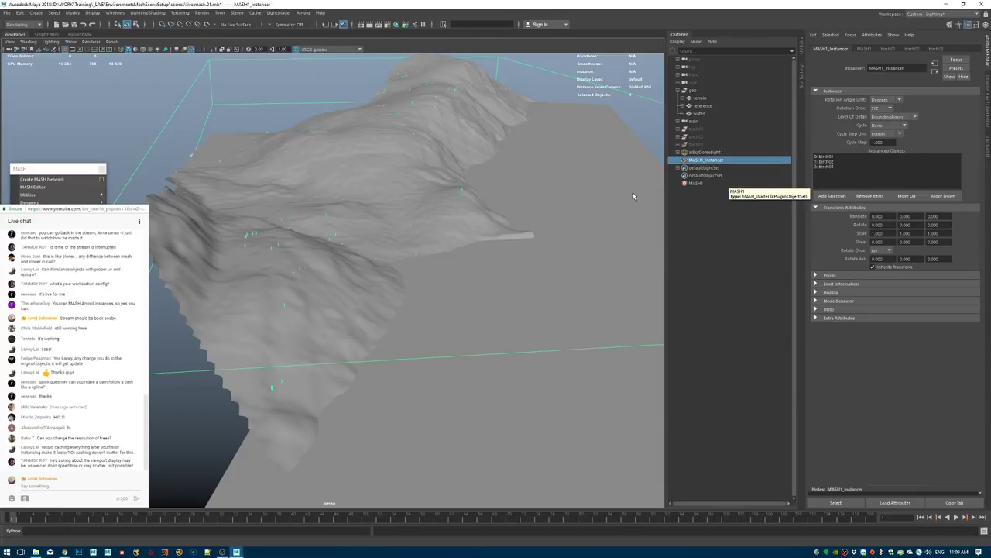
Set the MASH1_World node's Ecosystem Age to 100 and examine the tree distribution over the terrain.
left_click(862, 49)
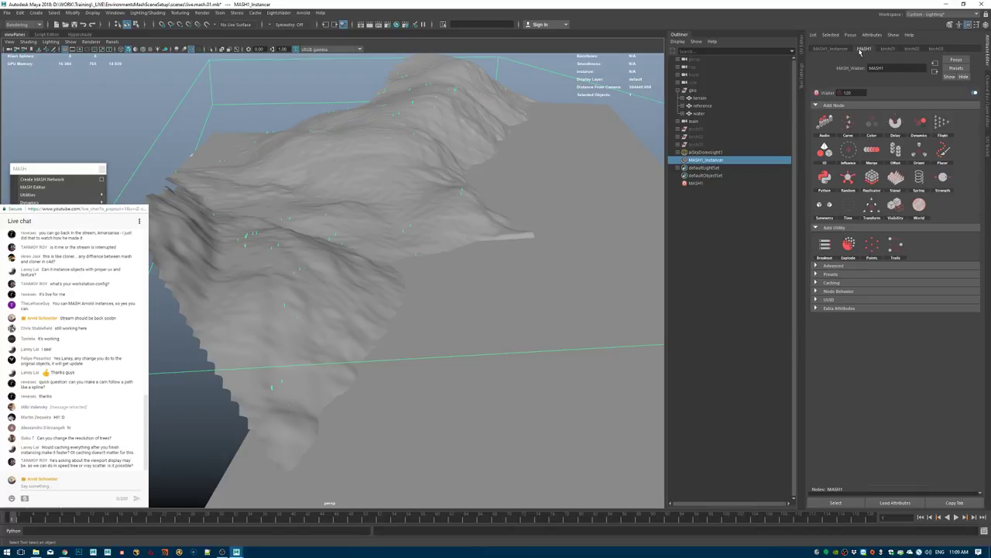
left_click(697, 184)
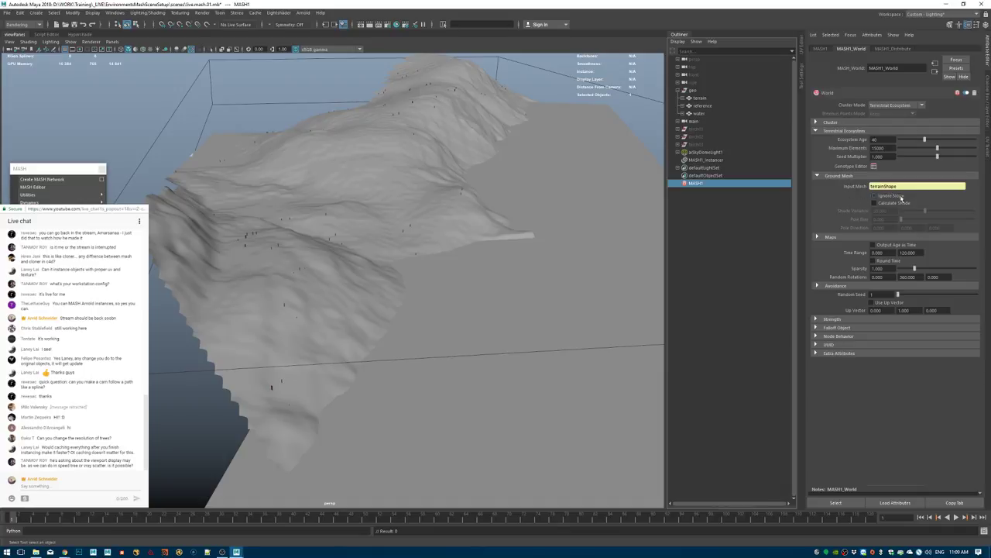
left_click_drag(565, 213, 411, 275, "alt")
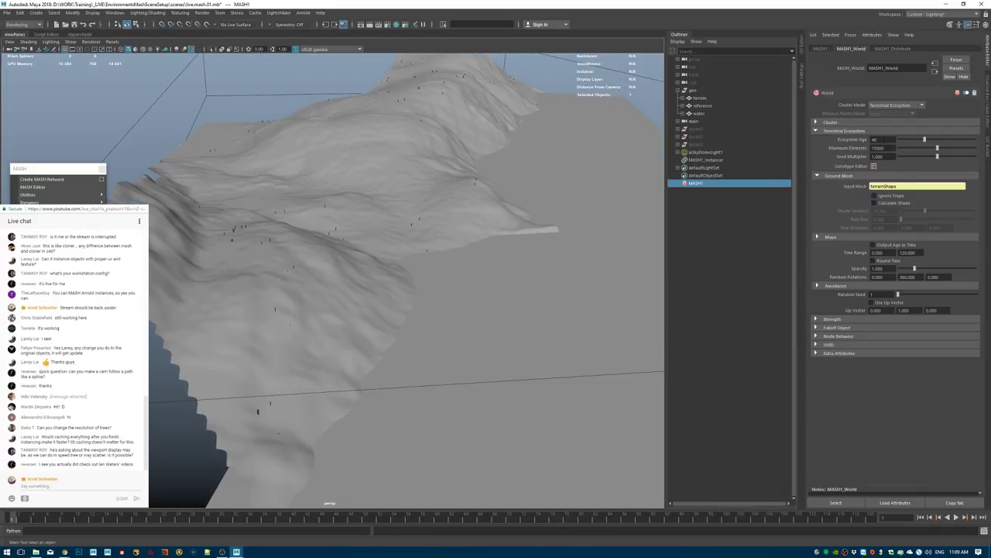
left_click_drag(884, 140, 852, 139)
type("200")
key("Return")
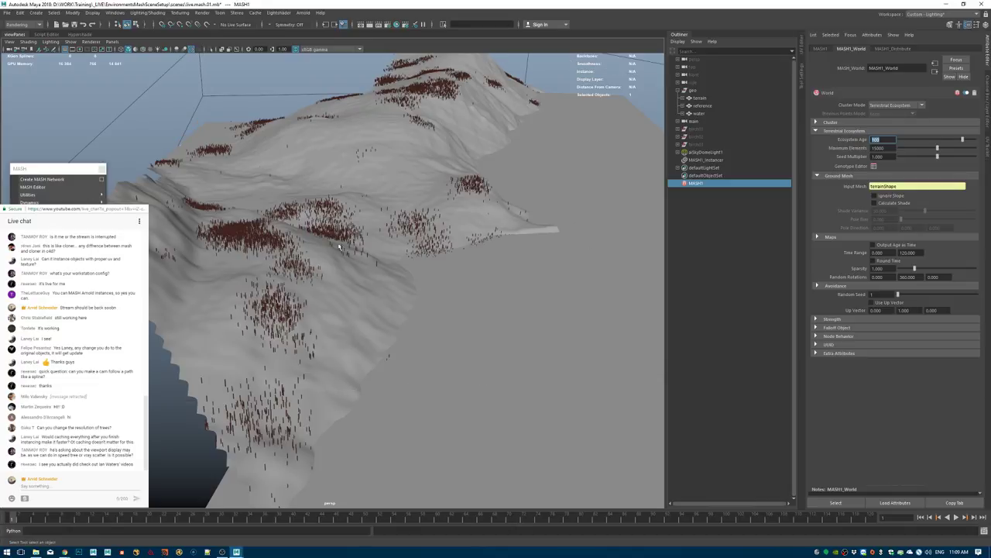
left_click_drag(353, 229, 368, 208, "alt")
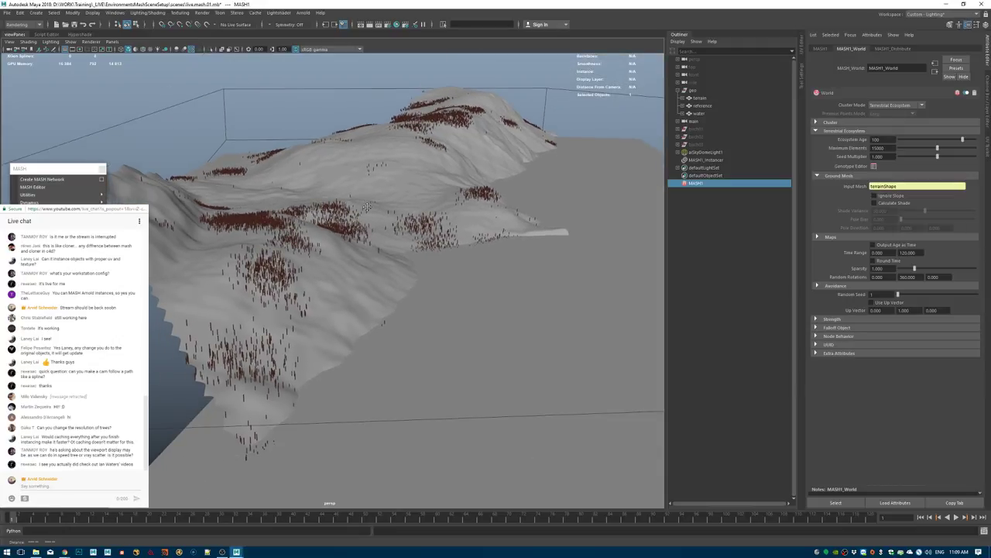
mouse_move(348, 259)
left_mouse_down("alt")
mouse_move(367, 242)
mouse_move(329, 253)
left_mouse_up("alt")
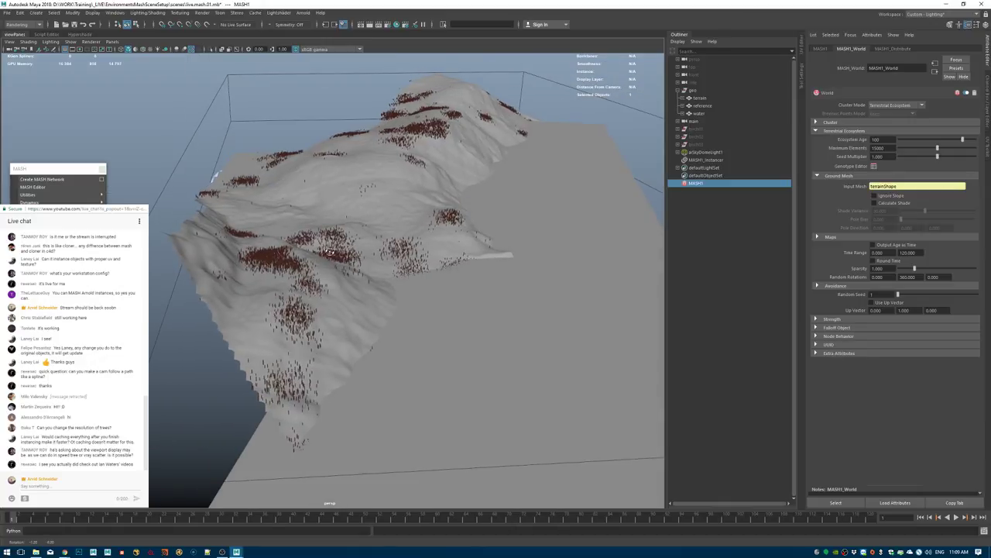
right_click_drag(329, 252, 467, 272, "alt")
left_click_drag(468, 273, 464, 272, "alt")
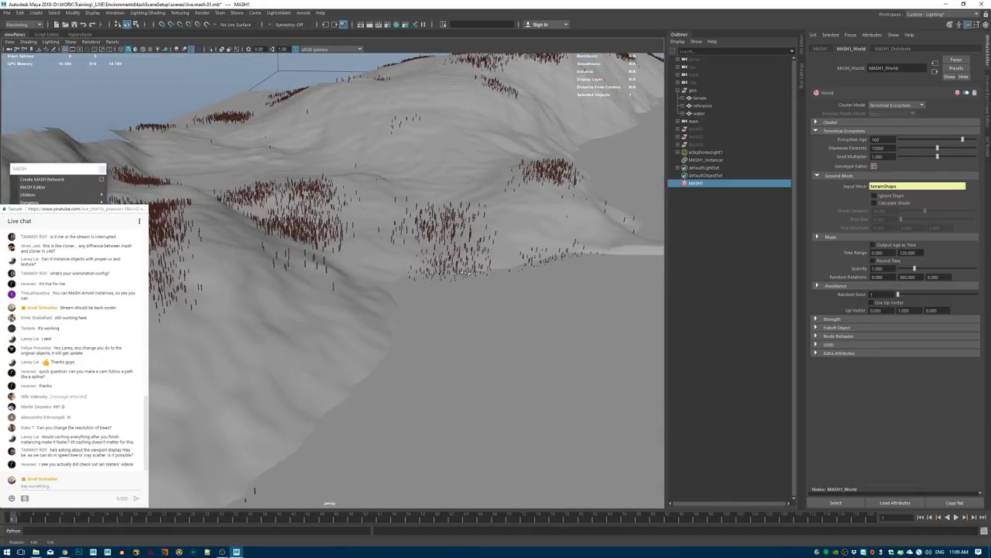
left_click_drag(440, 218, 485, 220, "alt")
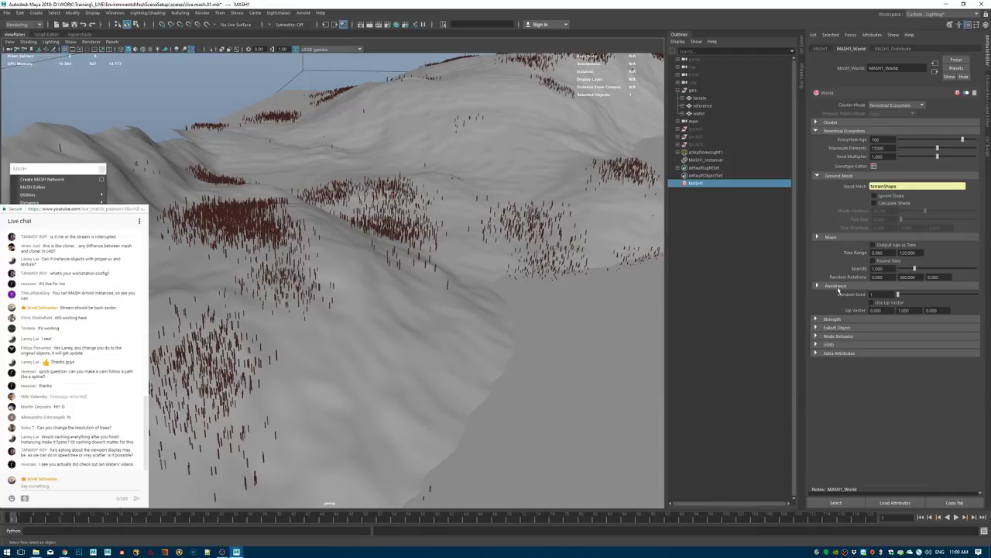
Set the MASH1_World node's Ecosystem Age to 40.
left_click(882, 139)
type("40")
key("Return")
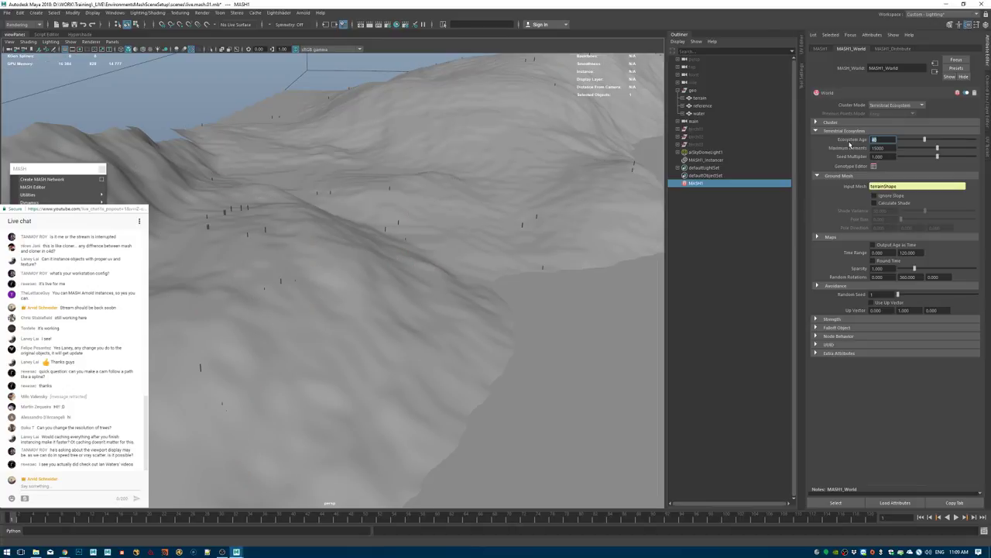
Create a polygon cube and scale it into a long slab of about 62042 × 29550 × 564798.
scroll(336, 243, "down", 5)
left_click_drag(336, 243, 502, 253, "alt")
left_click_drag(490, 241, 447, 268, "alt")
right_click_drag(541, 151, 538, 169)
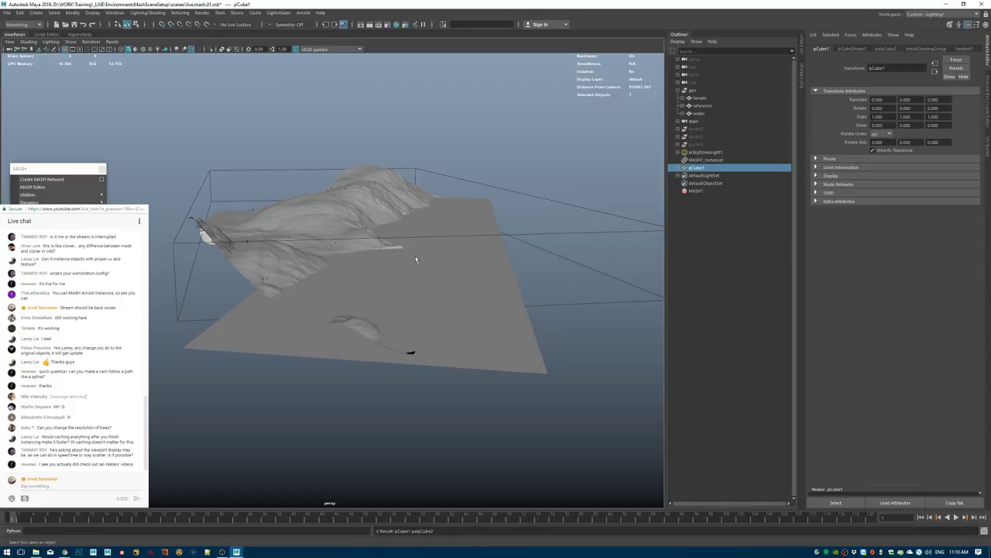
key("r")
left_click_drag(220, 244, 246, 248, "alt")
left_click_drag(187, 234, 361, 376)
left_click_drag(361, 377, 426, 292, "alt")
Rotate the slab about -21 degrees around Y and move it across to the terrain, over the water area.
key("e")
left_click_drag(405, 259, 388, 264)
left_click_drag(387, 264, 401, 298, "alt")
key("w")
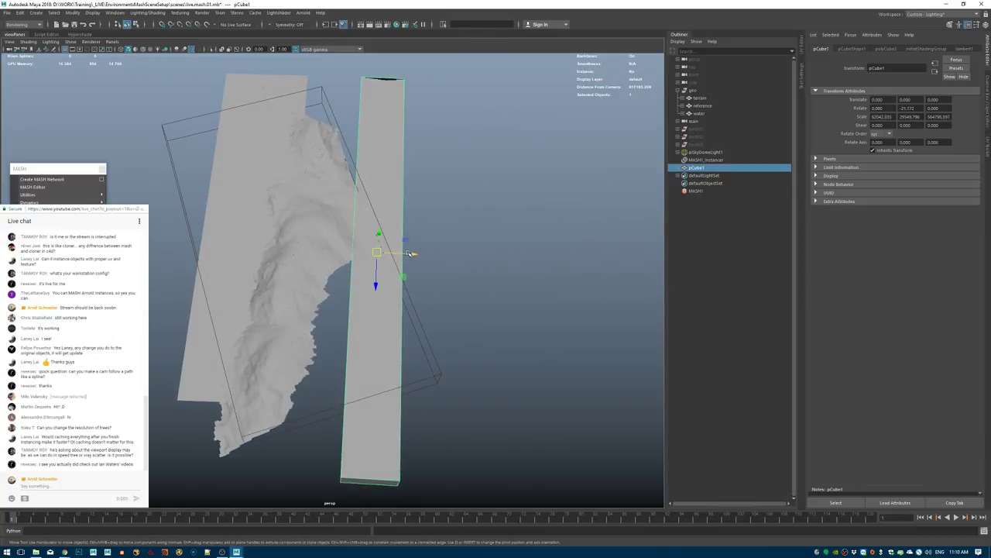
left_click_drag(411, 253, 297, 227)
Widen the slab along X to a scale of about 340945 so that it spans the whole terrain and water plane.
left_click_drag(296, 227, 312, 192, "alt")
key("f")
left_click_drag(343, 234, 364, 213, "alt")
key("r")
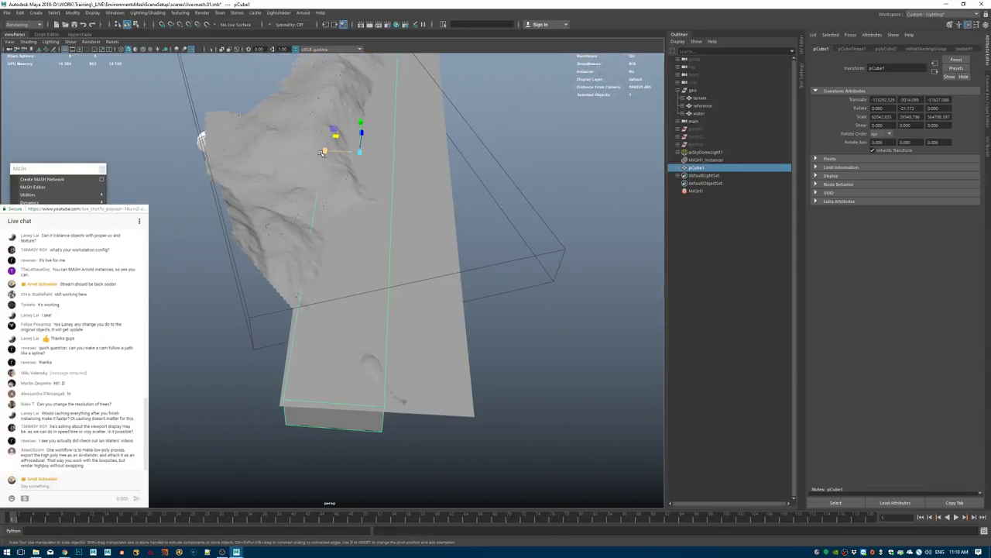
left_click_drag(321, 151, 149, 153)
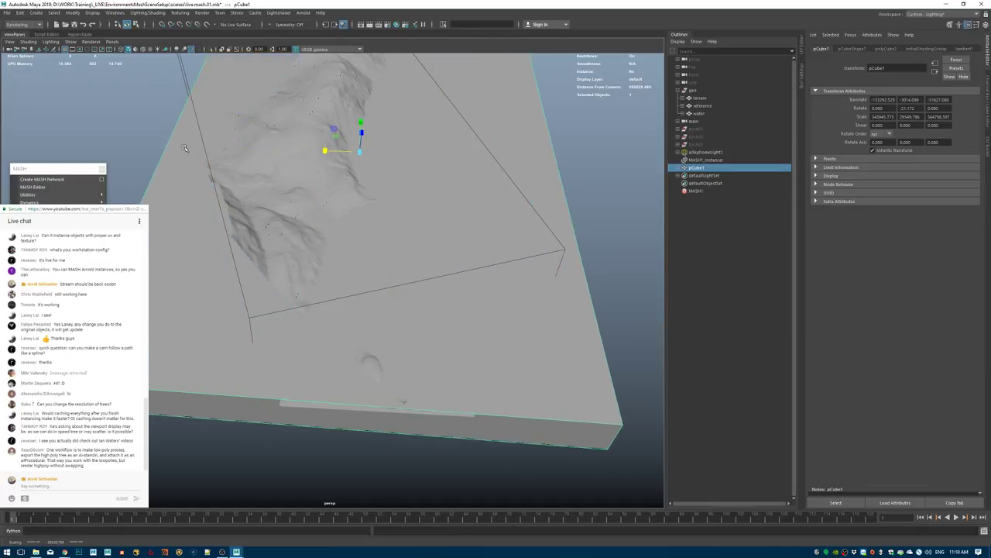
Turn off LOD Visibility in the cube's display settings to hide its mesh over the terrain.
left_click_drag(403, 246, 353, 199, "alt")
middle_click_drag(352, 199, 231, 177, "alt")
left_click_drag(231, 178, 391, 211, "alt")
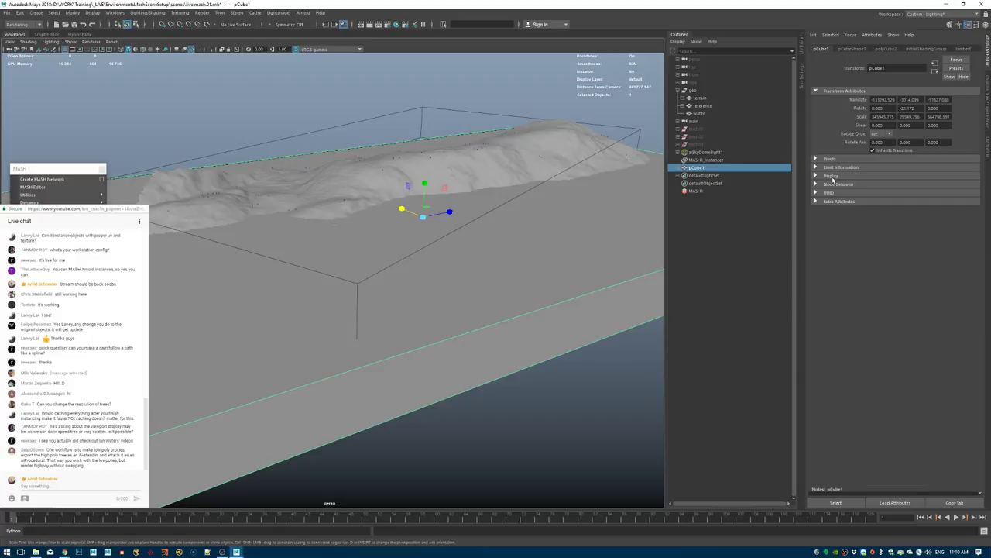
left_click(832, 177)
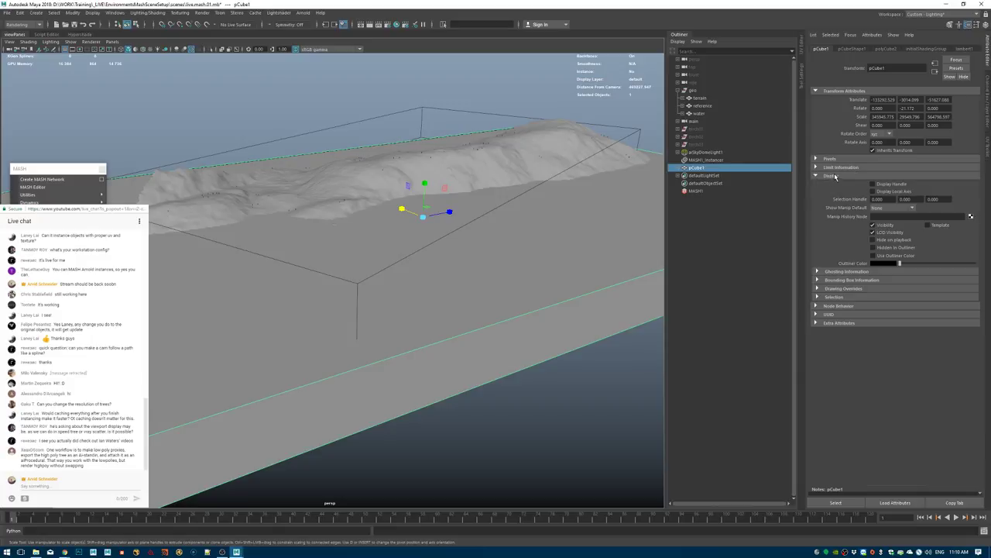
left_click(888, 233)
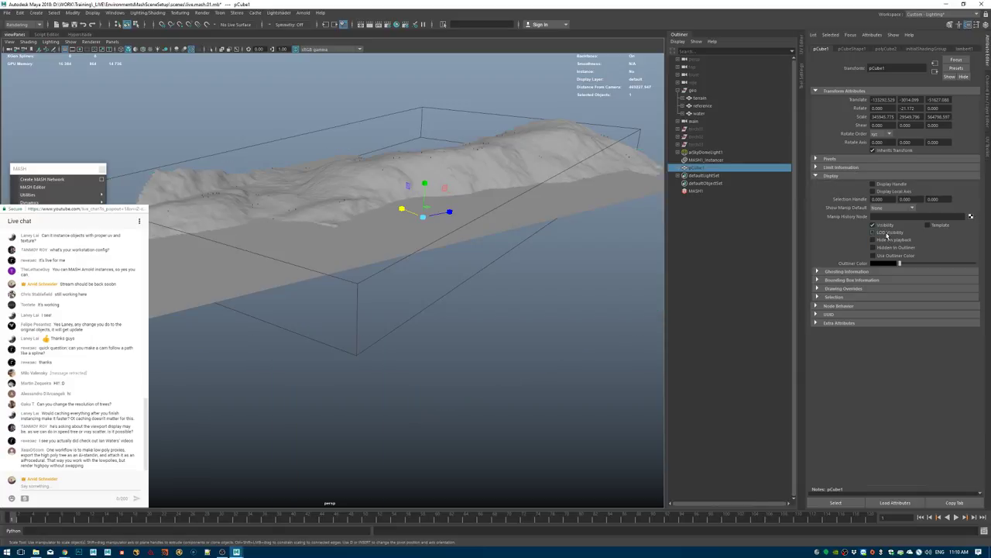
scroll(386, 244, "down", 2)
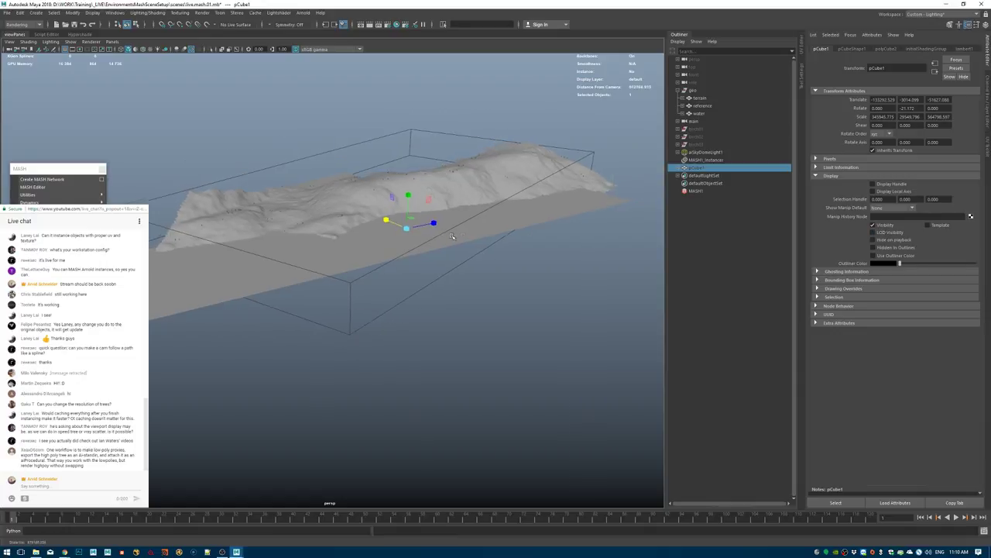
left_click_drag(386, 244, 440, 227, "alt")
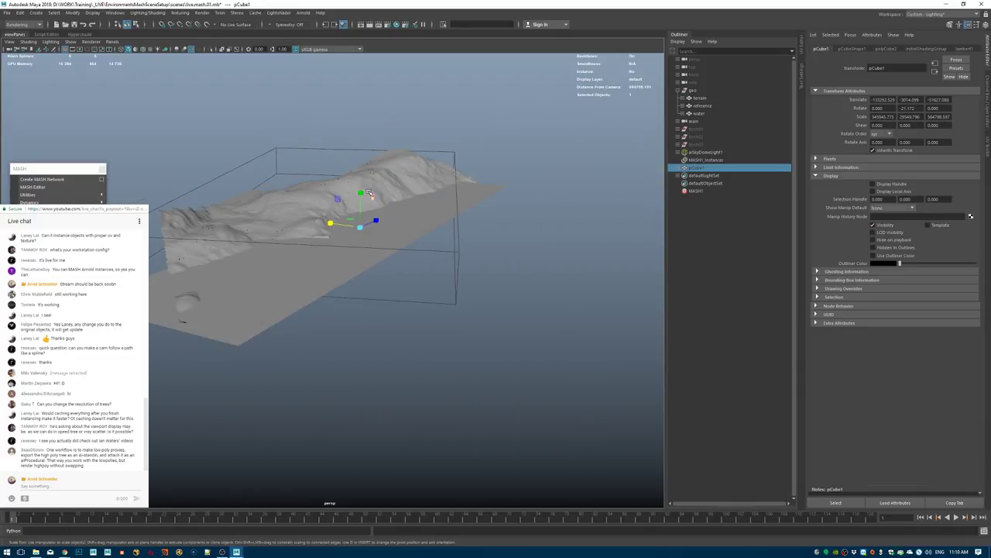
Rename the cube to avoidanceObject and parent it under the geo group.
double_click(695, 168)
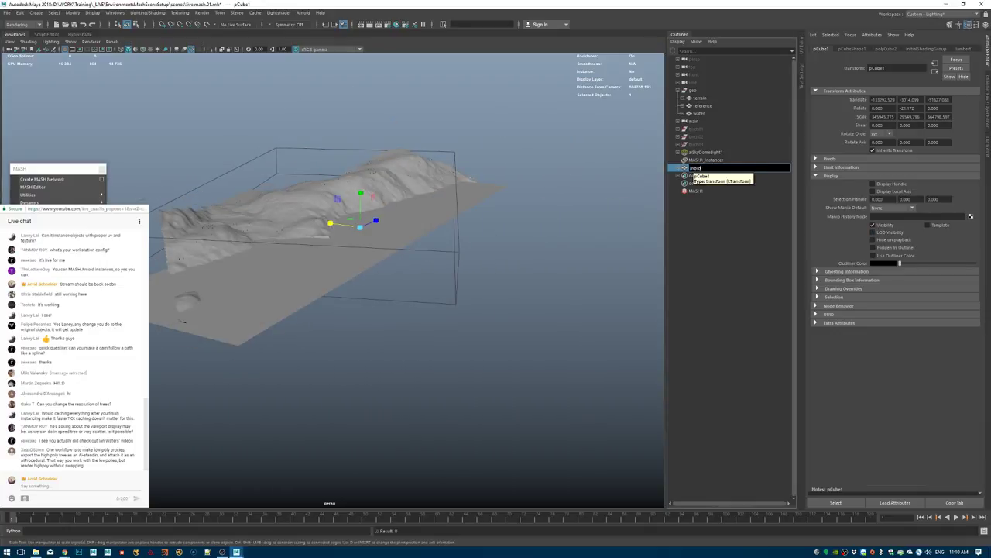
key("Return")
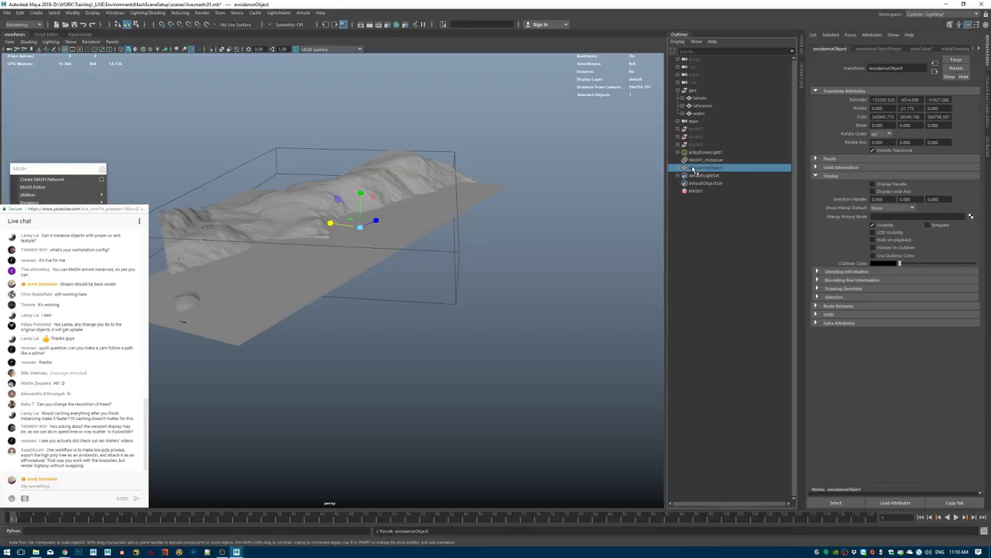
left_click_drag(709, 172, 694, 92)
left_click(714, 116)
left_click(714, 120)
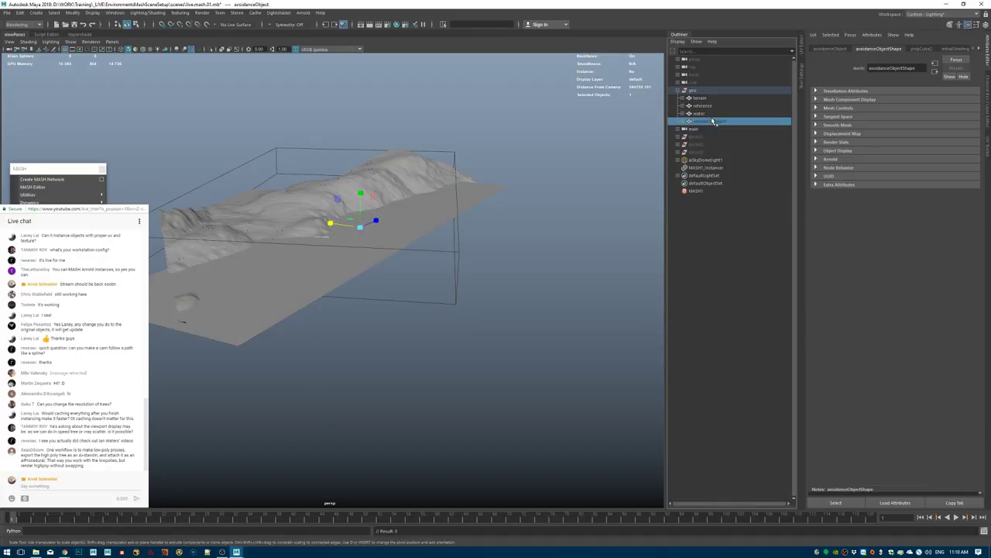
left_click(828, 49)
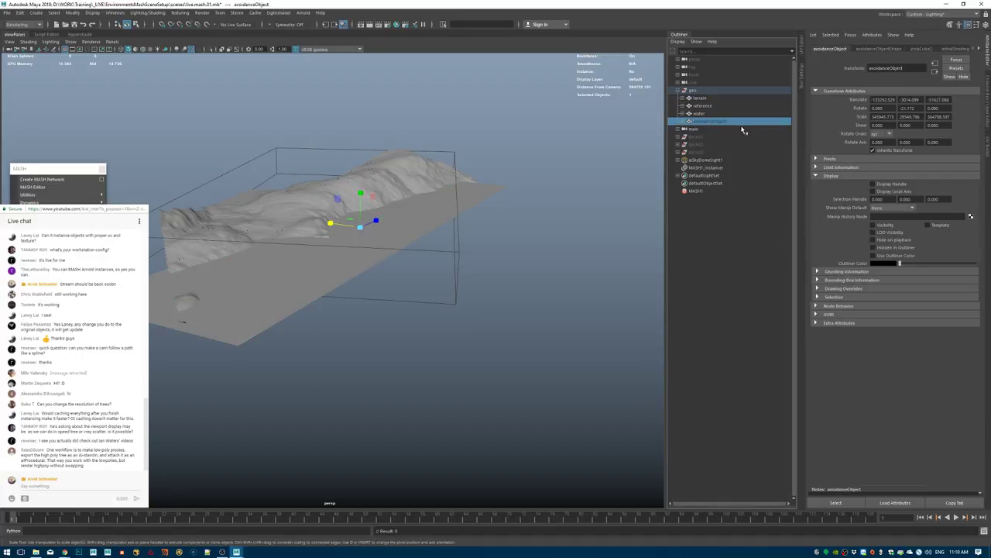
Add avoidanceObject to the Objects to avoid list in the MASH1_World node's Avoidance settings.
left_click(697, 190)
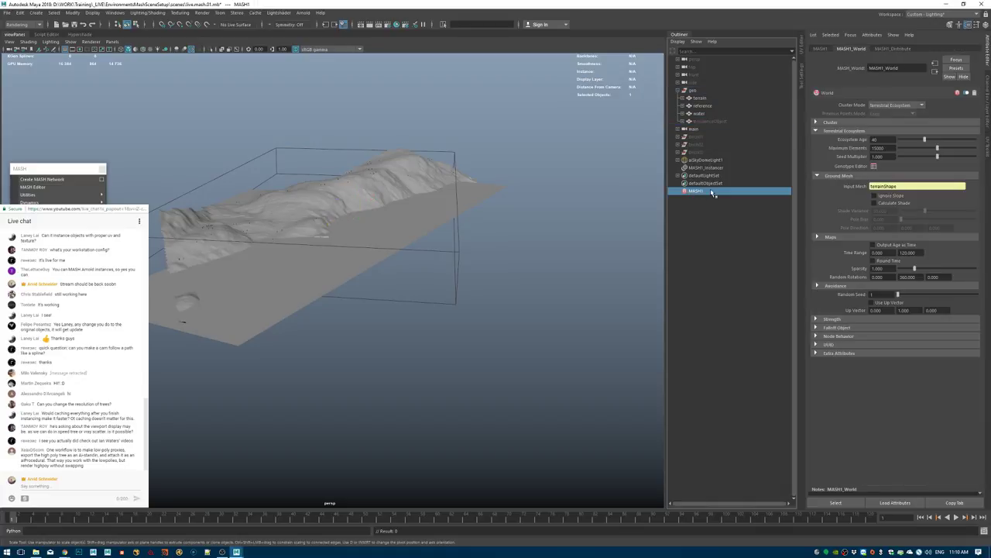
left_click(832, 287)
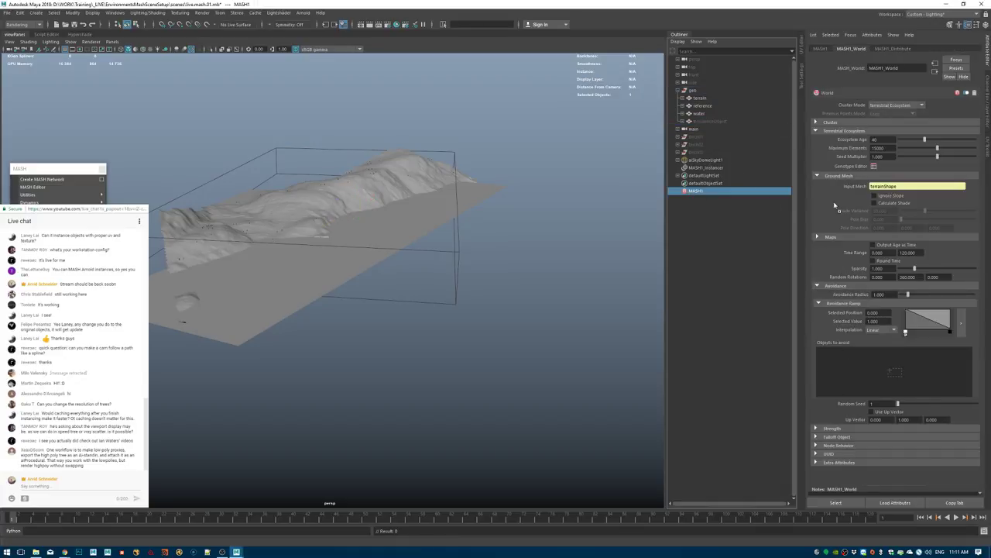
middle_click_drag(891, 364, 891, 364)
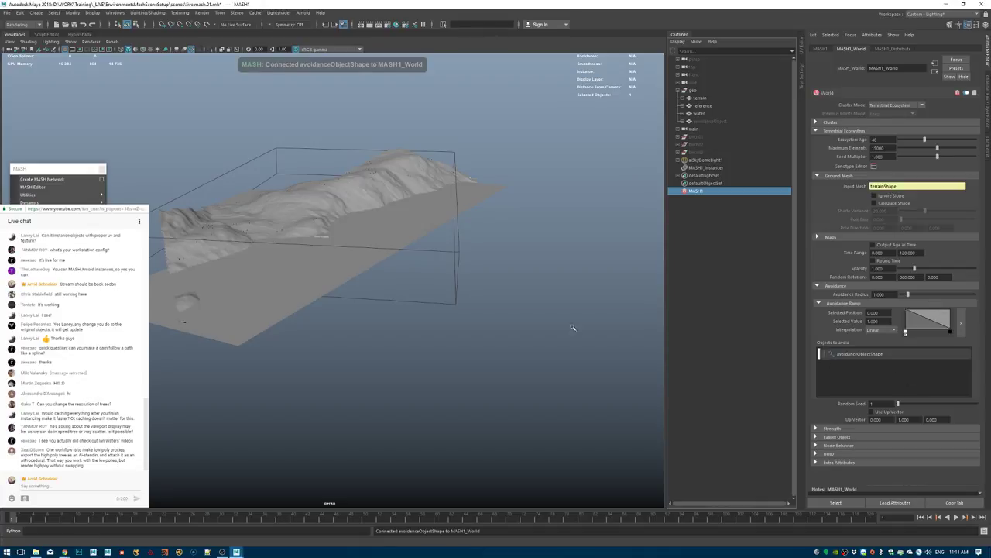
Try an Avoidance Radius of 500 and then 5000 on the MASH1_World node.
scroll(478, 267, "up", 3)
right_click_drag(479, 267, 534, 265, "alt")
left_click_drag(443, 237, 464, 233, "alt")
right_click_drag(473, 259, 593, 262, "alt")
middle_click_drag(593, 256, 460, 241, "alt")
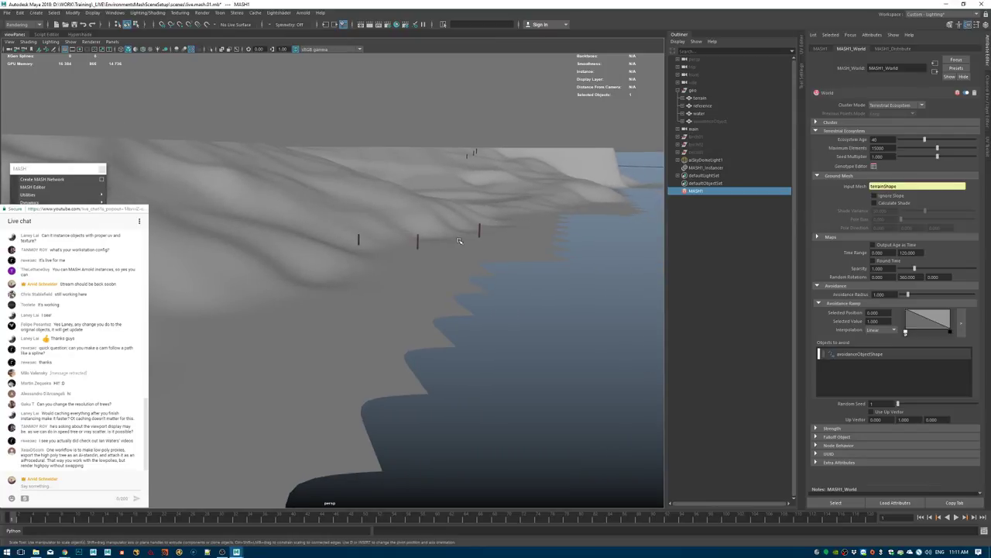
left_click_drag(470, 236, 493, 228, "alt")
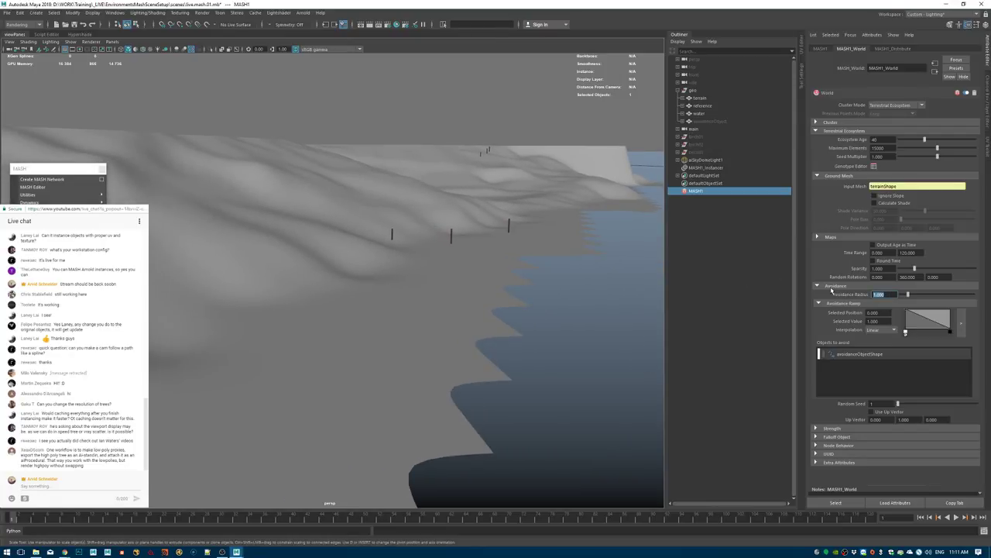
key("Return")
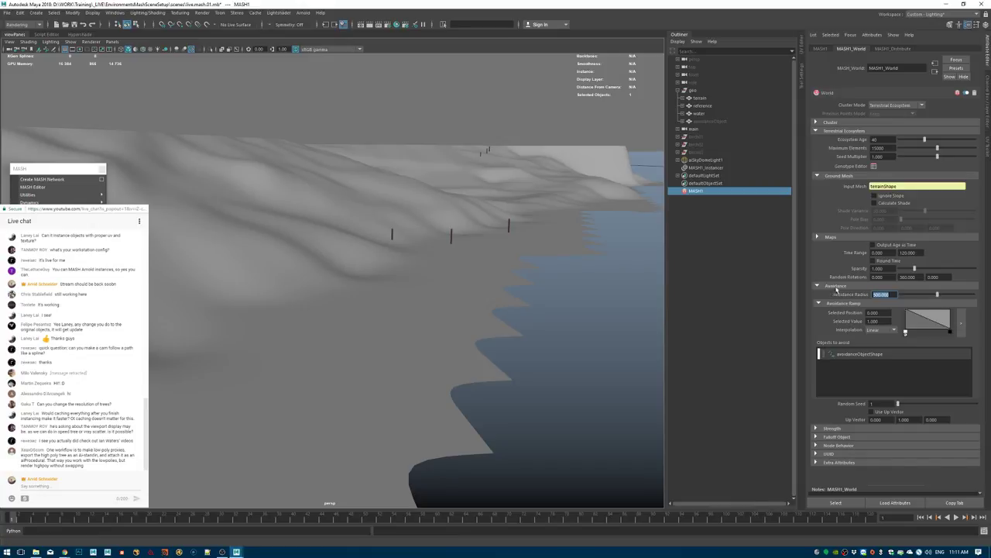
key("Return")
Shift the Avoidance Ramp's full-value point to about 0.6 and try an Avoidance Radius of 10000.
right_click_drag(624, 299, 400, 283, "alt")
left_click_drag(401, 284, 409, 281, "alt")
right_click_drag(409, 281, 458, 265, "alt")
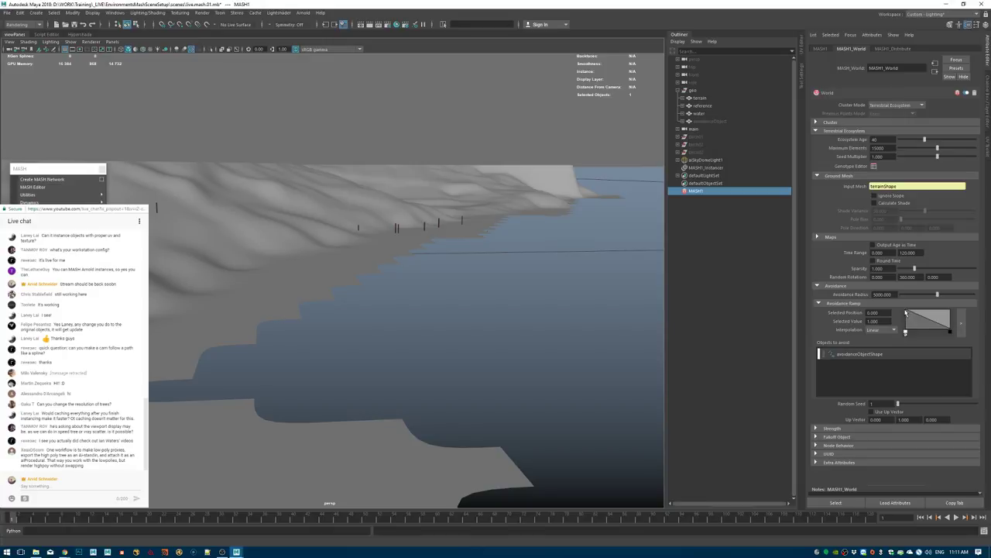
left_click_drag(905, 313, 933, 305)
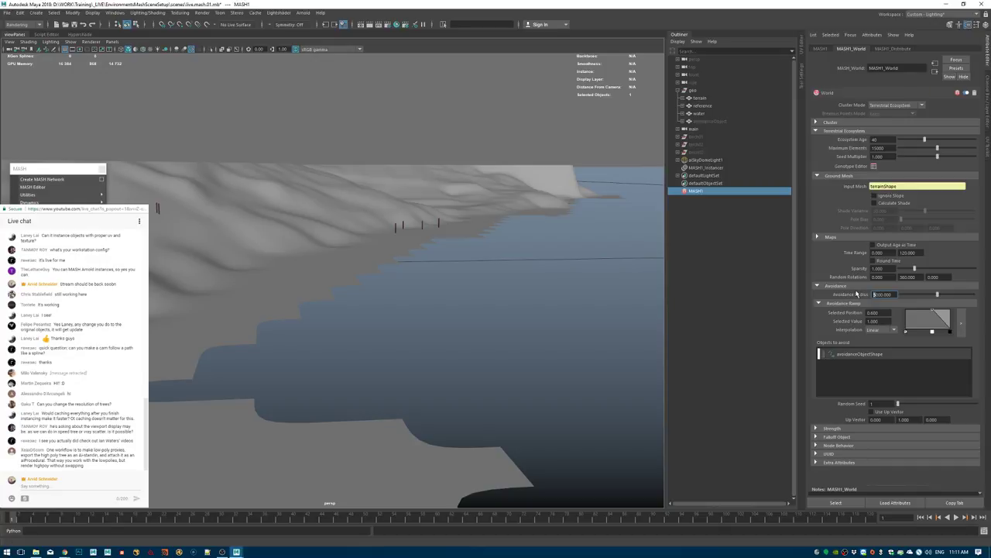
type("0")
key("Return")
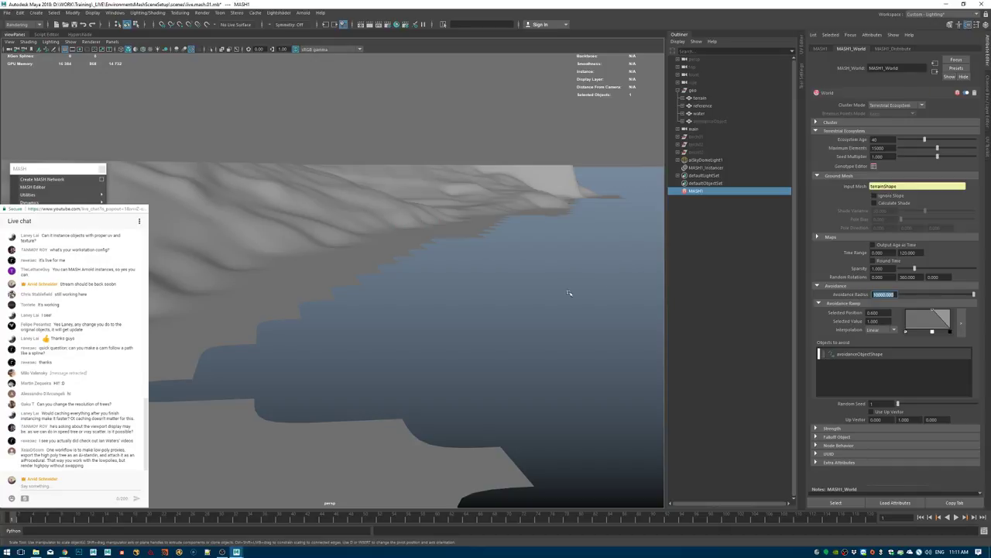
Bring the Avoidance Ramp's full-value point back to position 0.
right_click_drag(568, 292, 331, 242, "alt")
left_click_drag(400, 249, 378, 254, "alt")
left_click_drag(436, 204, 414, 188, "alt")
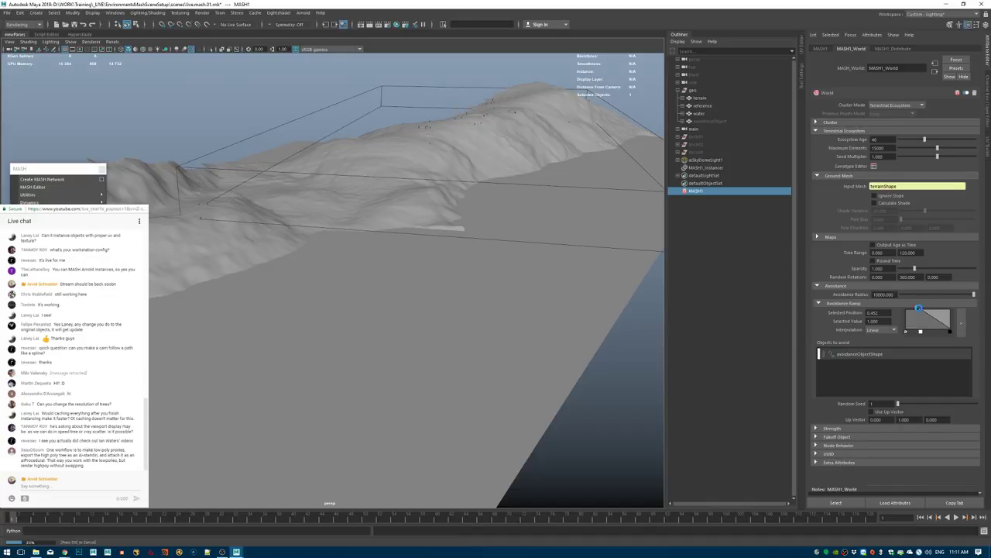
left_click_drag(935, 312, 890, 311)
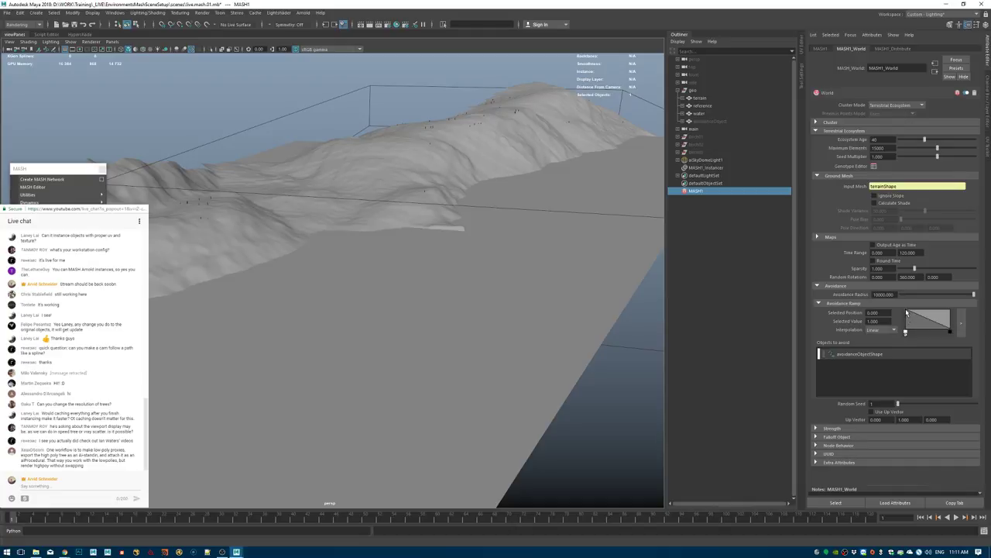
left_click_drag(906, 312, 834, 268)
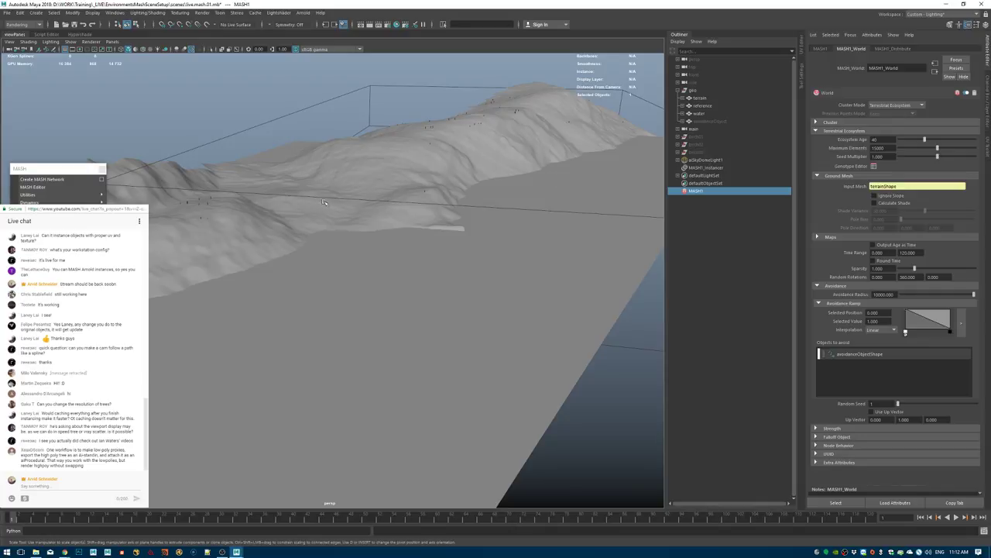
Set the MASH1_World node's Avoidance Radius to 50000.
left_click_drag(323, 202, 466, 251, "alt")
left_click_drag(658, 277, 505, 252, "alt")
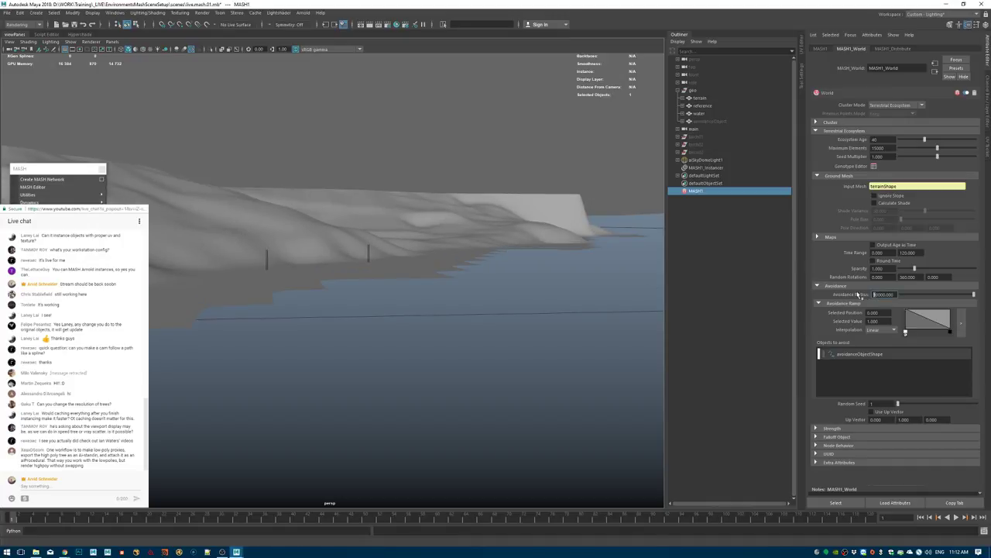
key("Return")
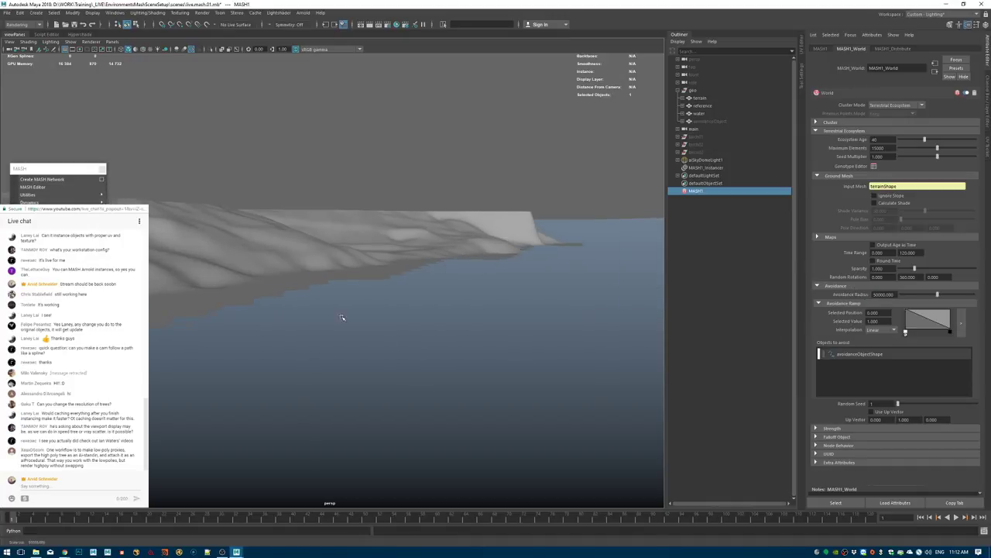
Lower avoidanceObject below the water surface to a Translate Y of about -34501.
left_click_drag(343, 317, 378, 313, "alt")
left_click(634, 258)
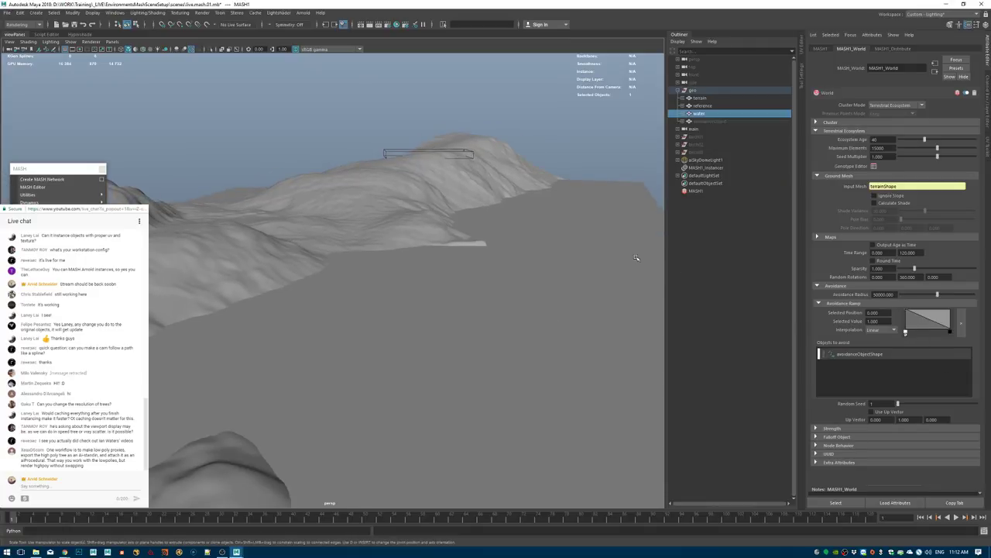
left_click(712, 121)
left_click_drag(480, 202, 455, 264)
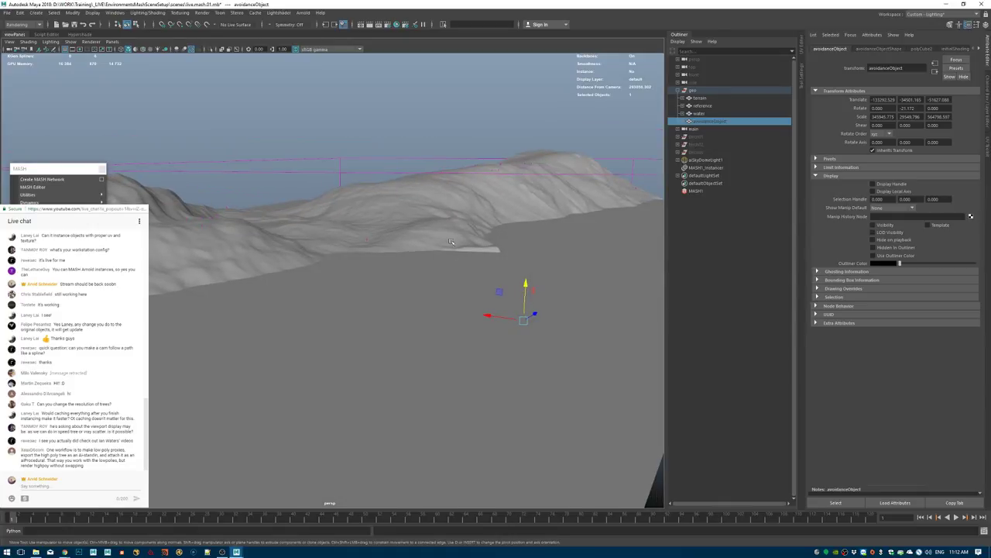
left_click_drag(444, 210, 177, 292, "alt")
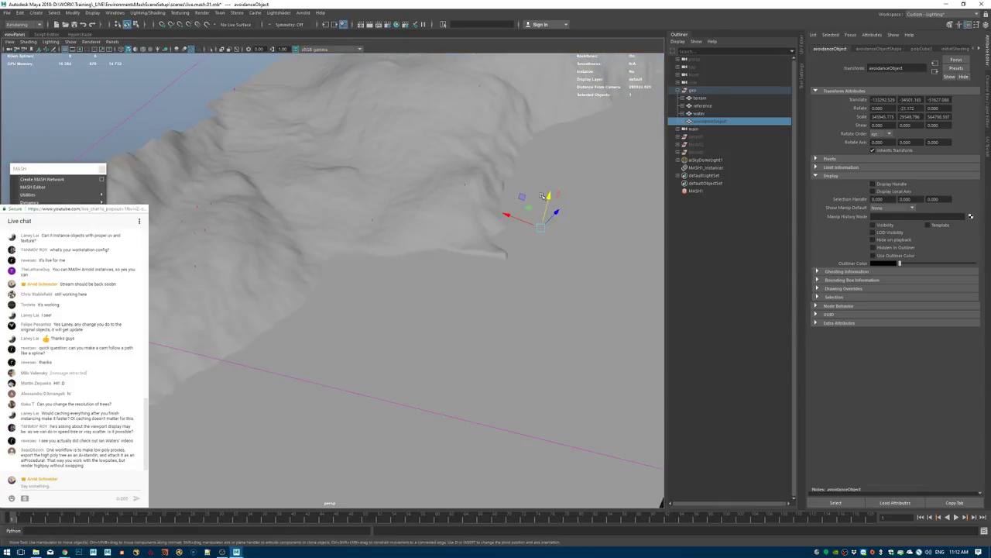
Nudge the MASH1_World node's Avoidance Radius to about 50538 and shift the Avoidance Ramp's full-value point to position 0.2.
left_click(701, 191)
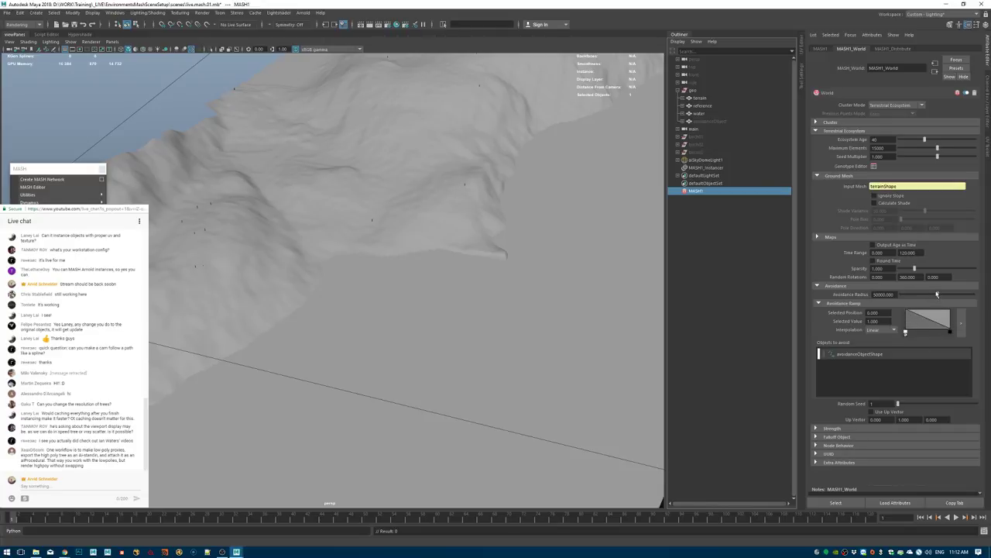
left_click_drag(935, 299, 938, 296)
left_click_drag(606, 314, 531, 343, "alt")
left_click_drag(542, 294, 584, 287, "alt")
right_click_drag(564, 286, 543, 284, "alt")
left_click_drag(542, 284, 516, 280, "alt")
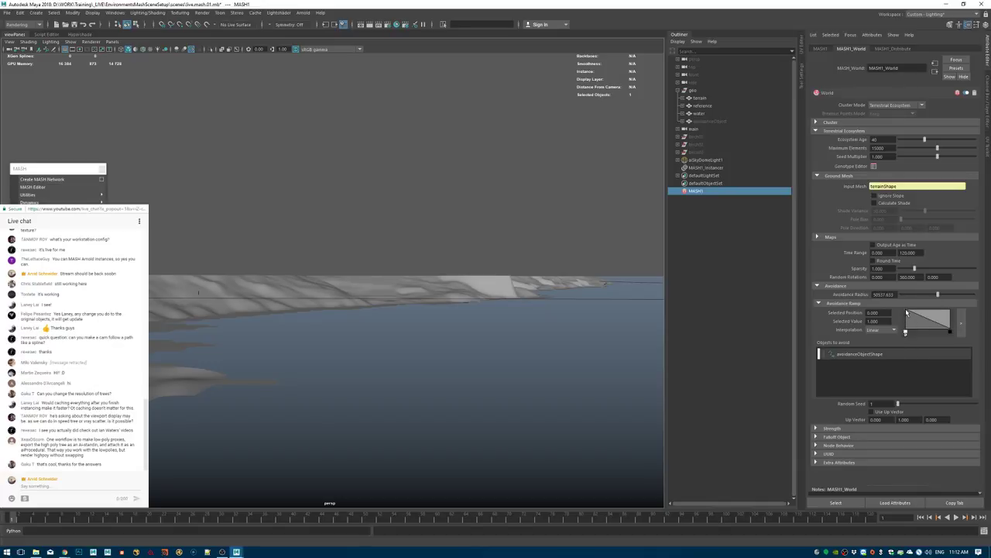
left_click_drag(906, 312, 915, 309)
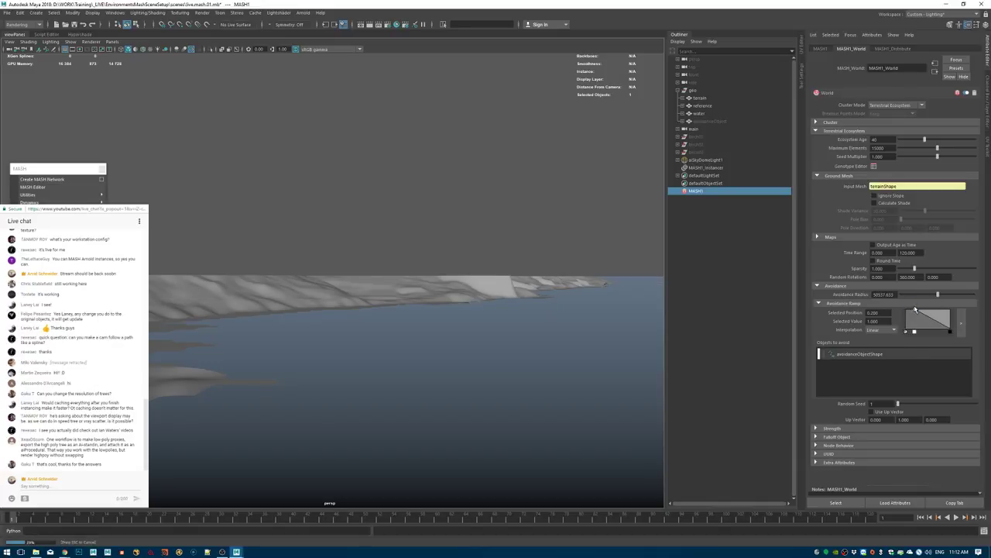
Set the MASH1_World node's Ecosystem Age to 80 and inspect the tree clusters across the terrain.
left_click_drag(457, 209, 544, 261, "alt")
left_click(866, 131)
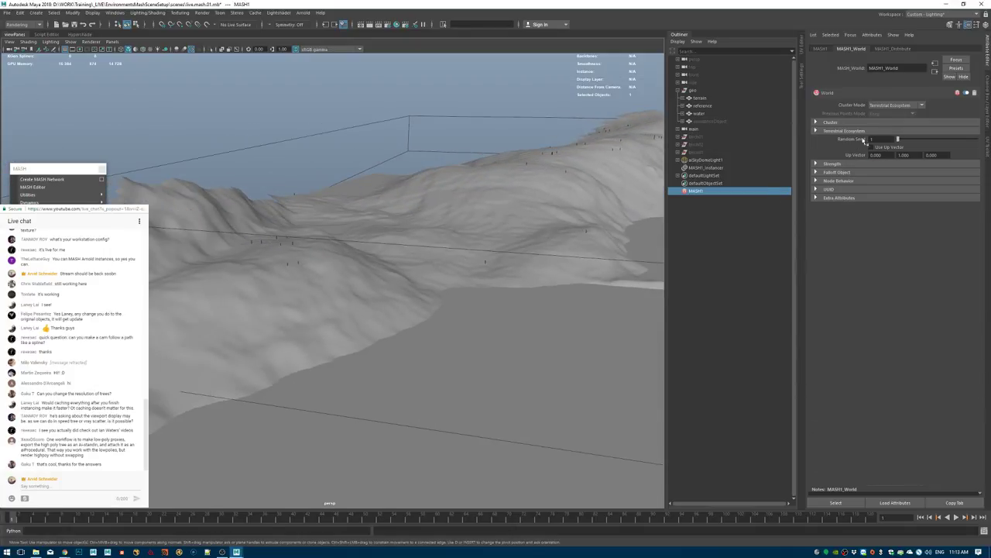
left_click(850, 132)
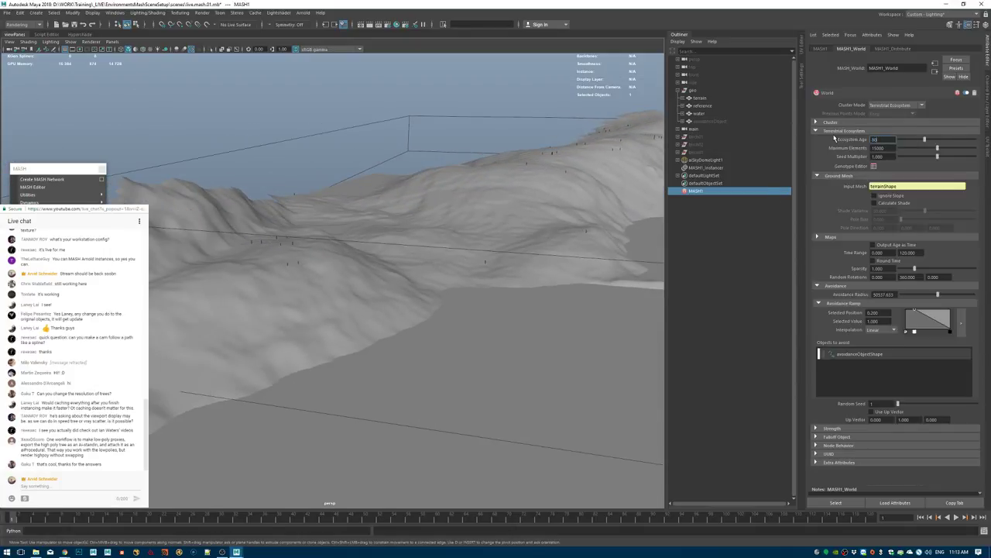
key("Return")
left_click_drag(524, 221, 506, 211, "alt")
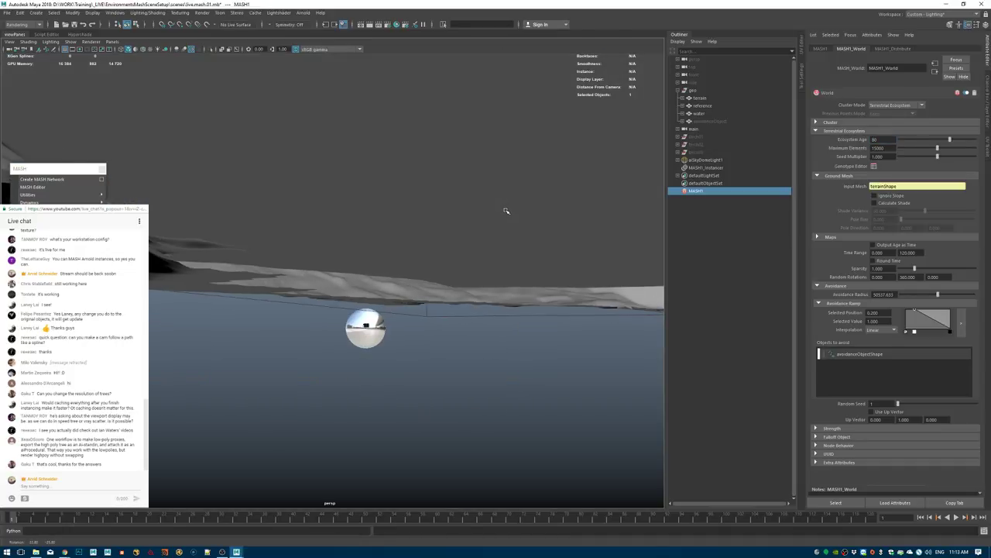
right_click_drag(505, 210, 517, 300, "alt")
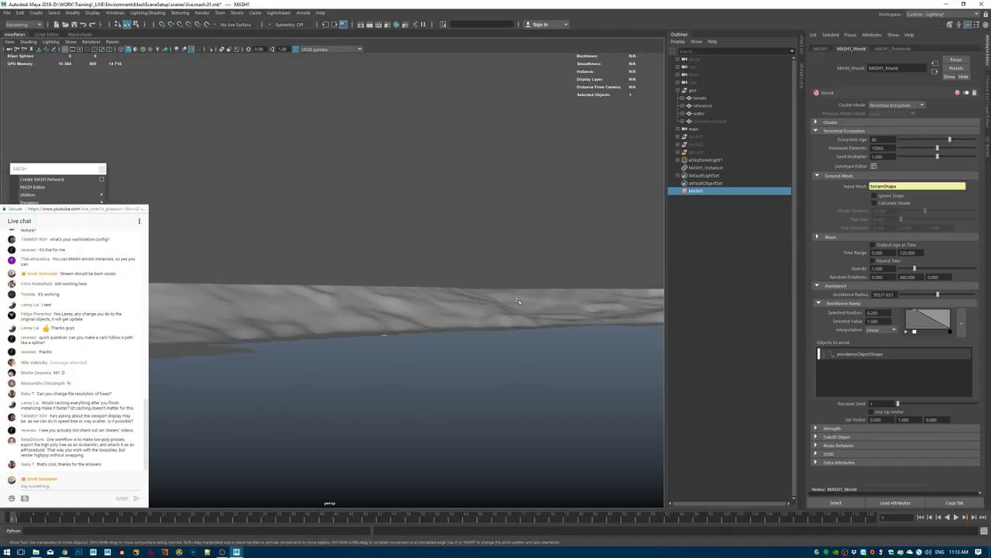
left_click_drag(517, 301, 399, 268, "alt")
middle_click_drag(434, 250, 408, 258, "alt")
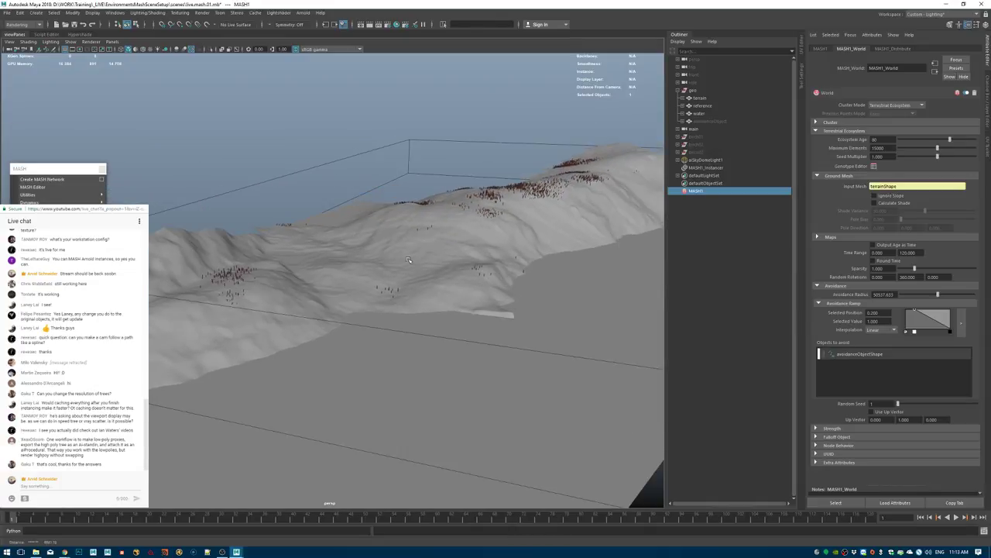
left_click_drag(409, 259, 469, 267, "alt")
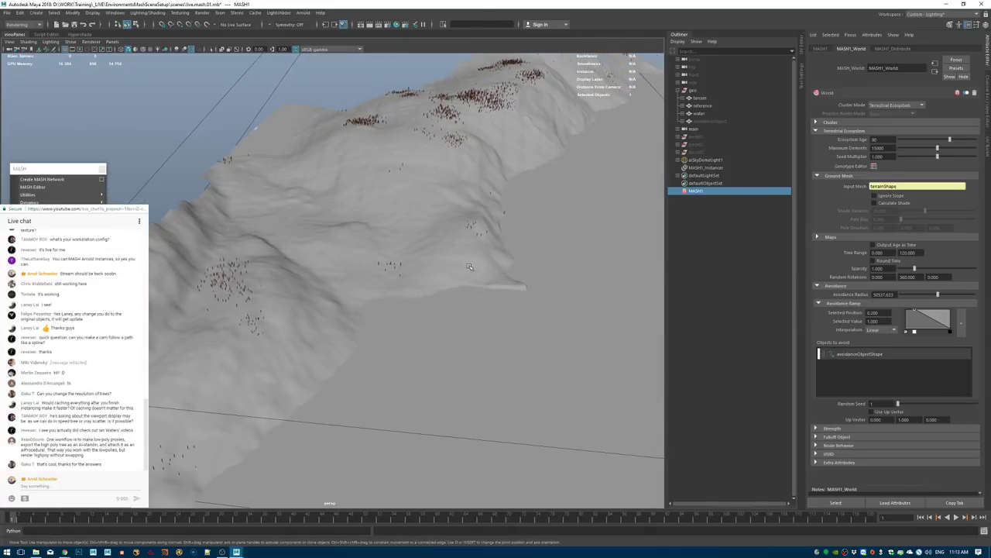
Collapse the MASH1_World node's Avoidance settings and look through its Maps options.
right_click_drag(298, 221, 388, 229, "alt")
middle_click_drag(499, 189, 524, 220, "alt")
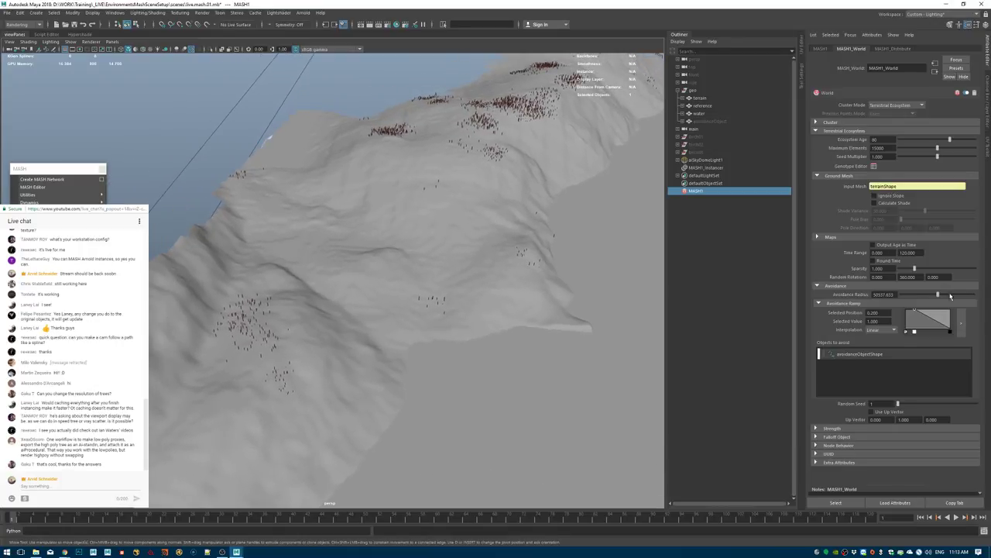
left_click(818, 285)
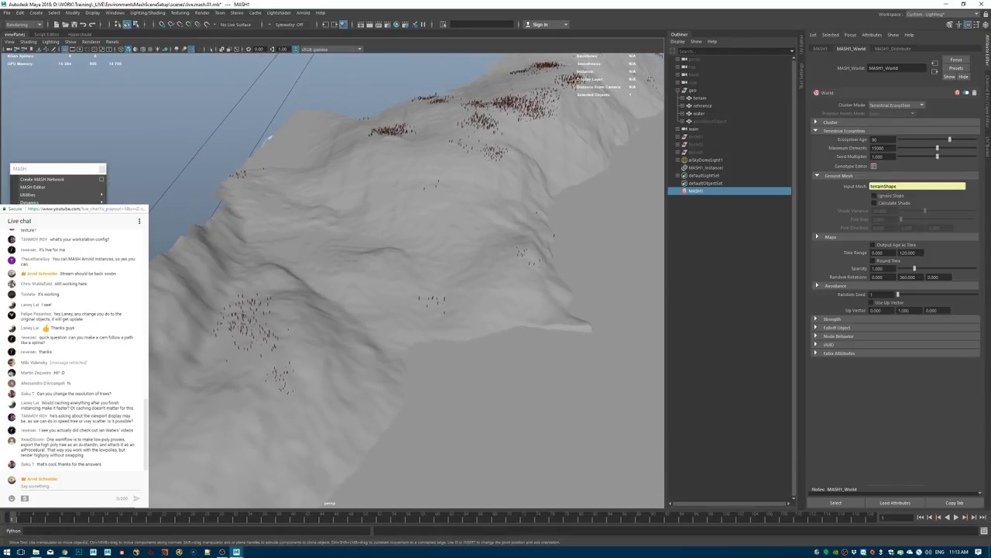
left_click(827, 241)
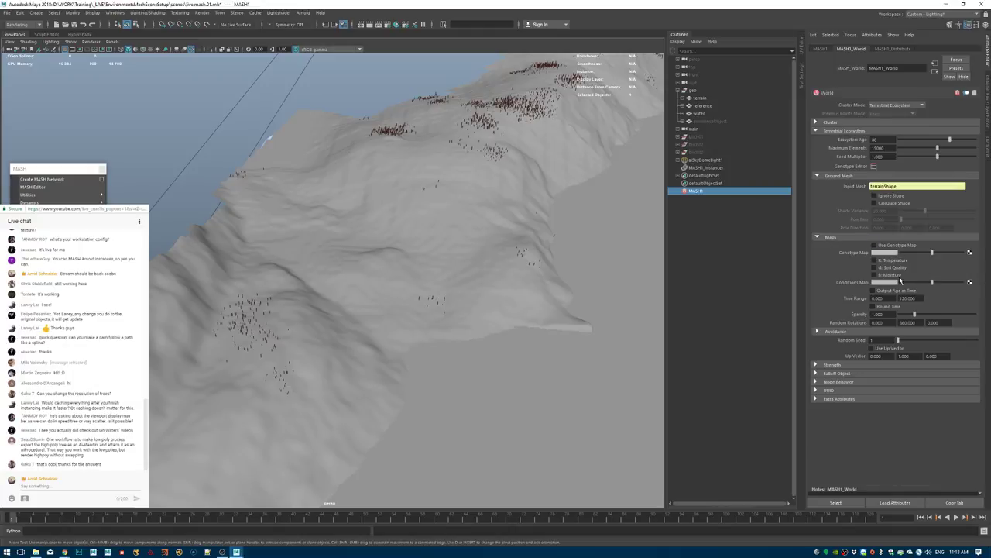
left_click(834, 238)
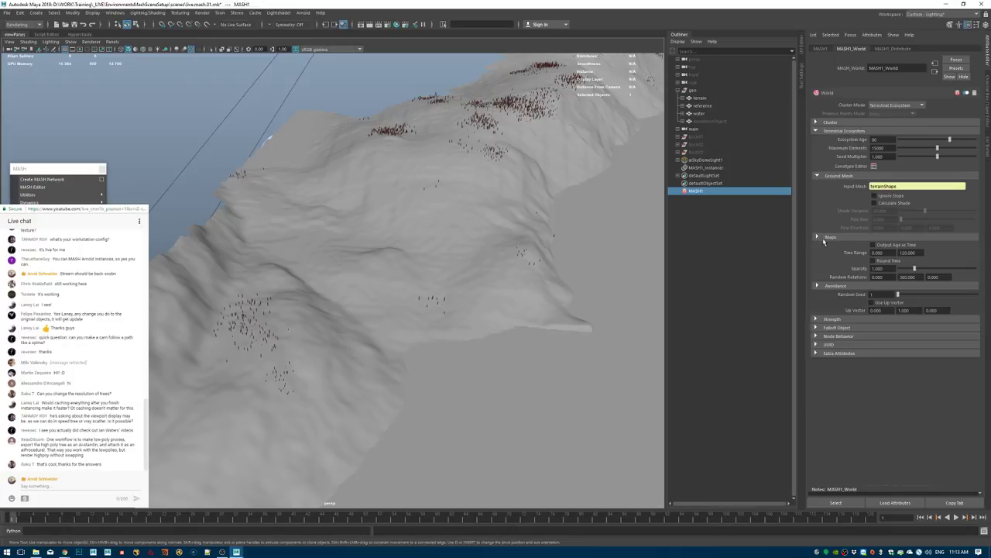
mouse_move(459, 275)
left_mouse_down("alt")
mouse_move(444, 279)
mouse_move(446, 264)
left_mouse_up("alt")
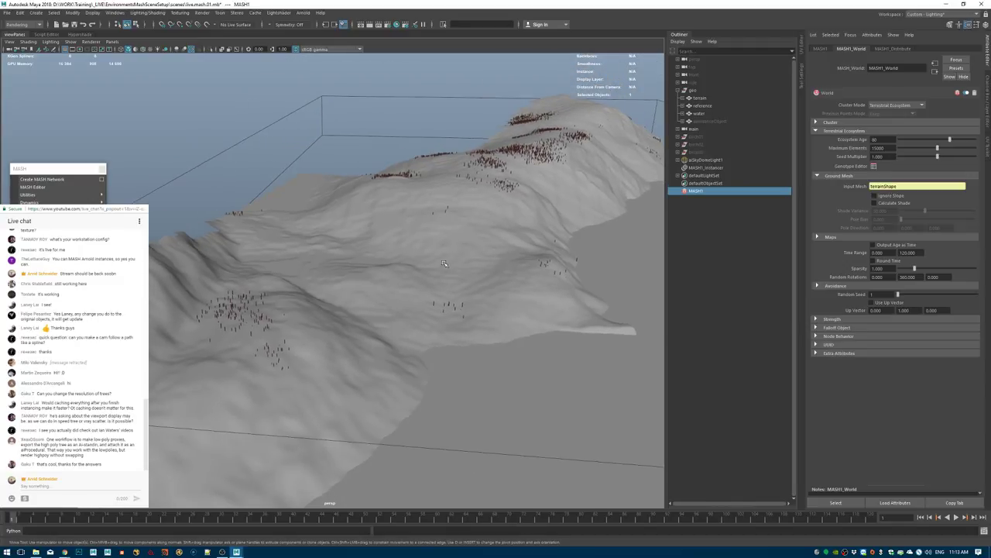
Raise the MASH1_World node's Sparsity to 100 and then to 10000 to spread the trees out within their clusters.
left_click_drag(887, 268, 782, 249)
type("100")
key("Return")
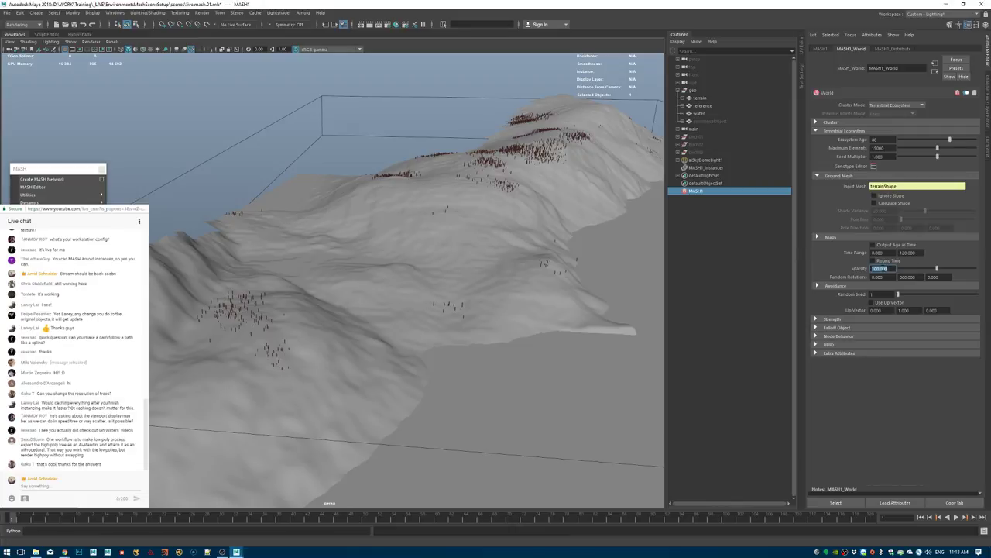
left_click(880, 269)
type("00")
key("Return")
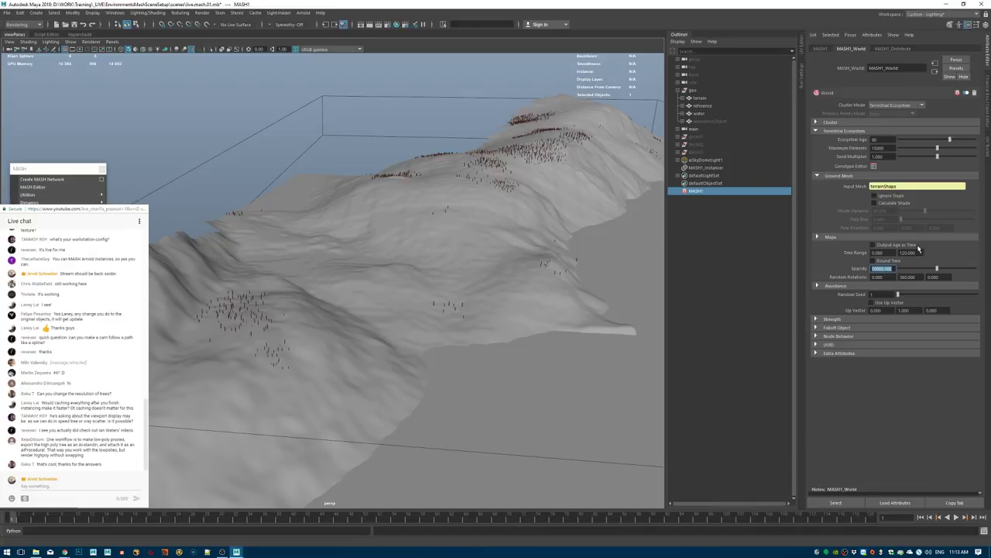
Set the MASH1_World node's Sparsity to 1 for comparison, then restore it to 10000.
left_click_drag(446, 225, 397, 246, "alt")
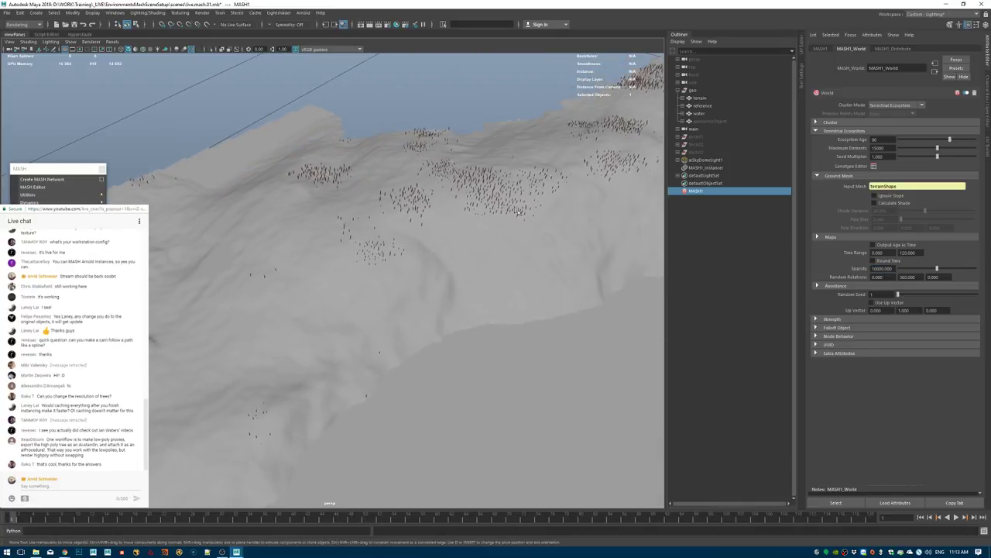
left_click(881, 268)
type("1")
key("Return")
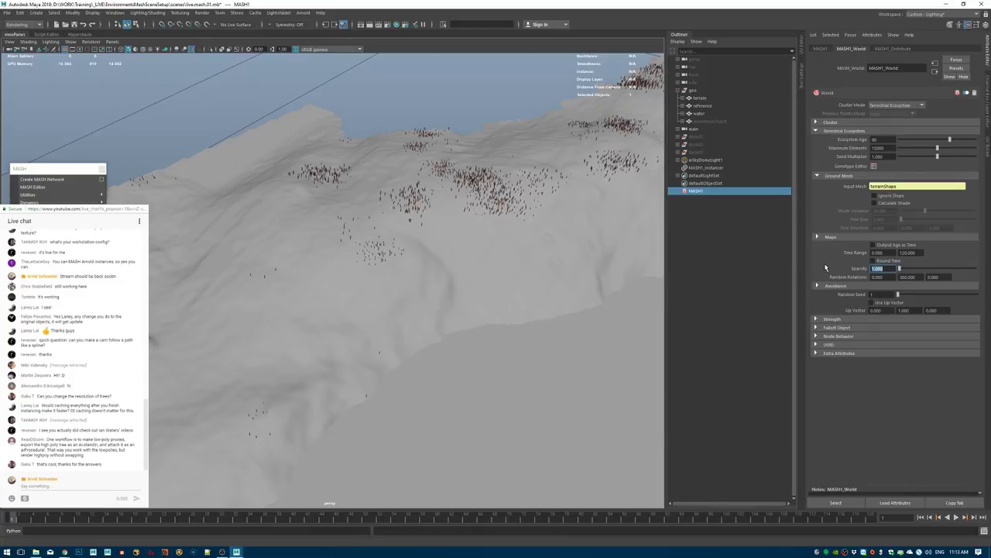
type("10000")
key("Return")
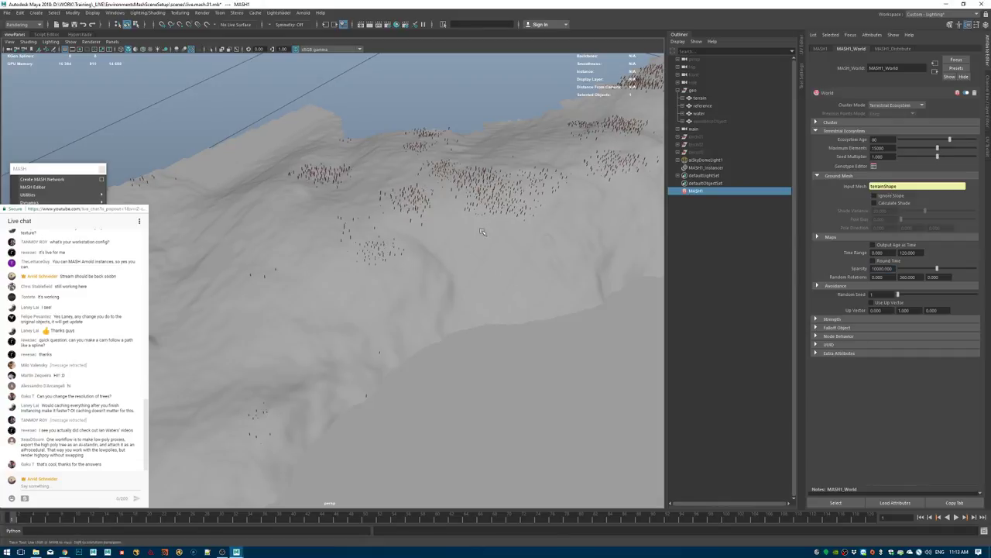
Examine the tree clusters across the terrain from several angles and bring up the MASH1 network's main attributes.
left_click_drag(388, 298, 372, 325, "alt")
right_click_drag(341, 310, 441, 310, "alt")
middle_click_drag(441, 298, 426, 376, "alt")
left_click_drag(426, 376, 414, 267, "alt")
right_click_drag(415, 267, 333, 267, "alt")
left_click_drag(333, 267, 486, 186, "alt")
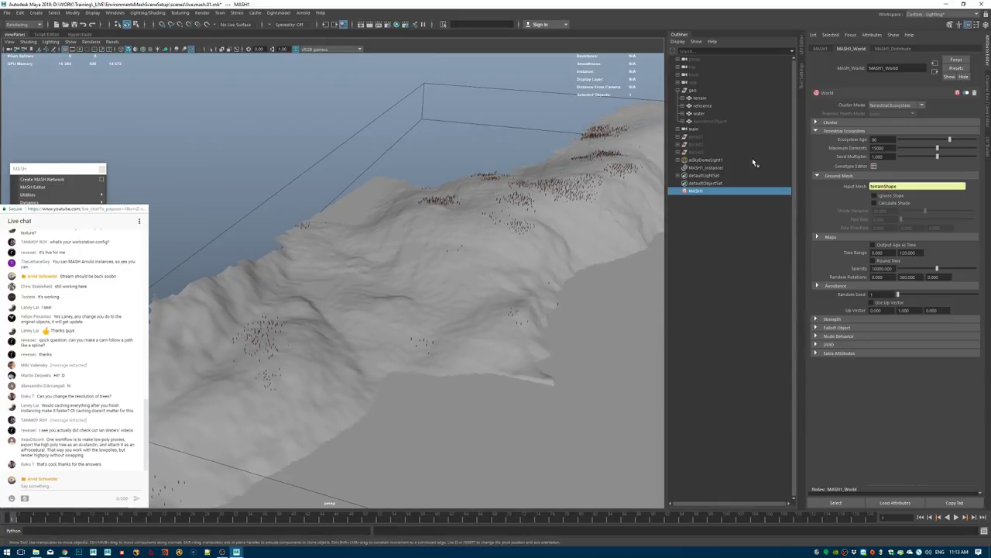
left_click(821, 49)
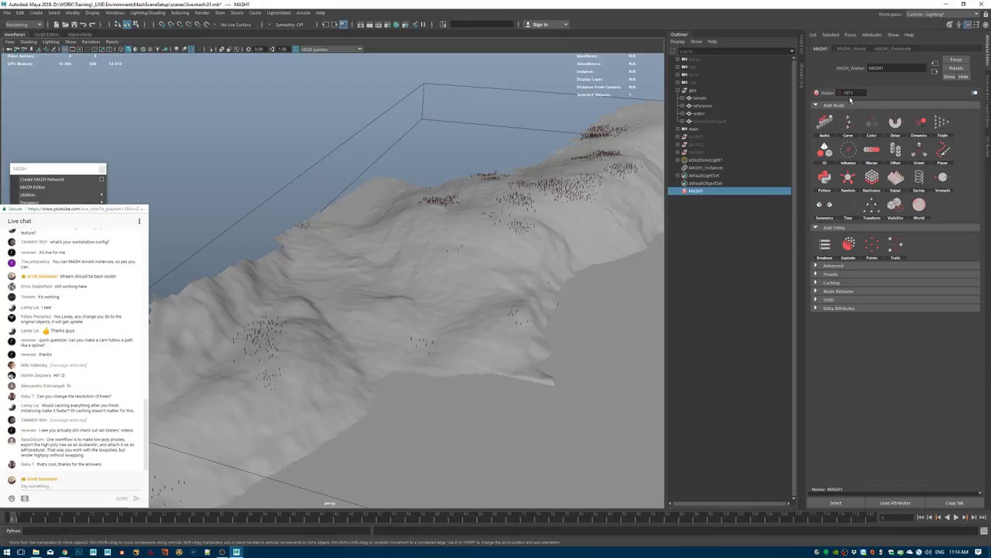
left_click_drag(508, 210, 511, 188, "alt")
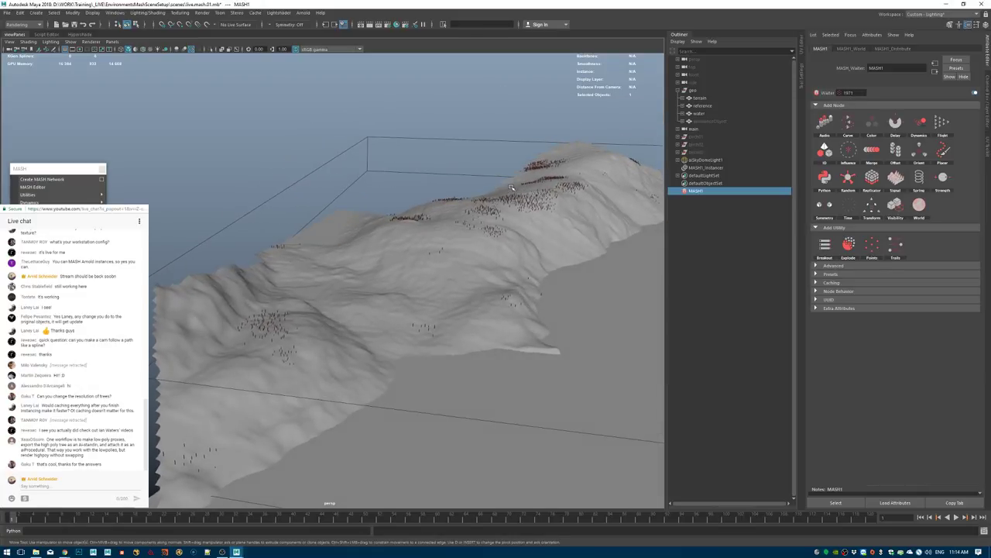
middle_click_drag(465, 211, 492, 189, "alt")
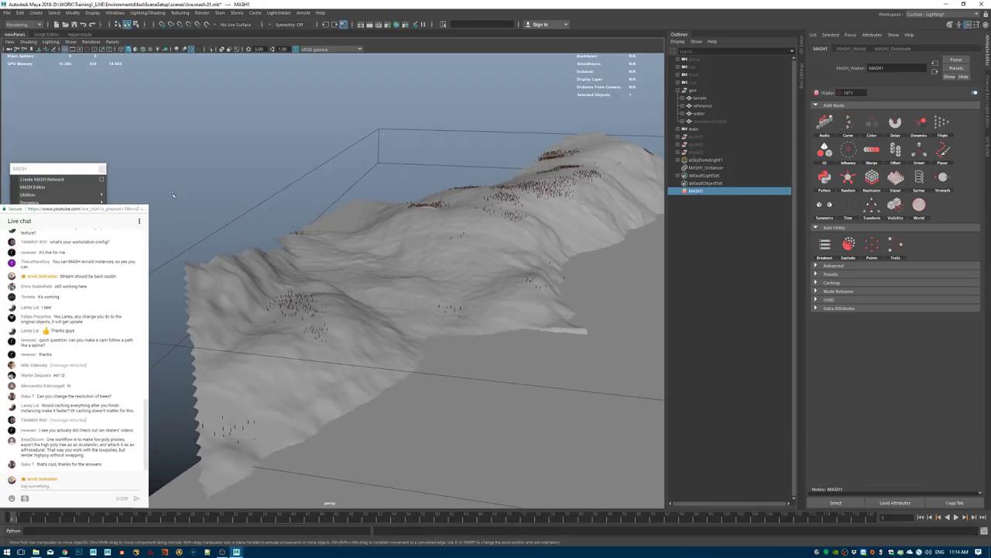
Open the MASH Editor and disable the MASH1_World node.
left_click(89, 188)
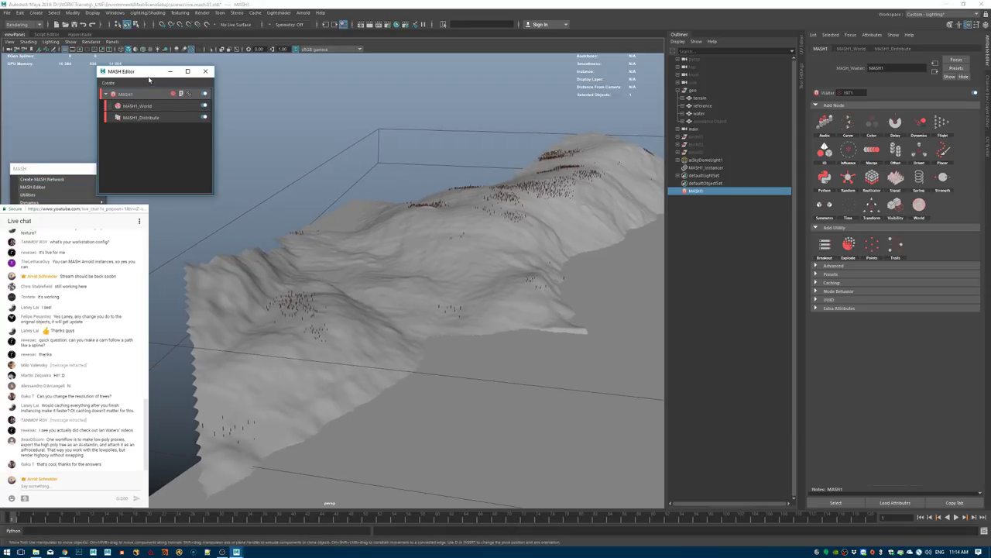
left_click_drag(149, 78, 91, 202)
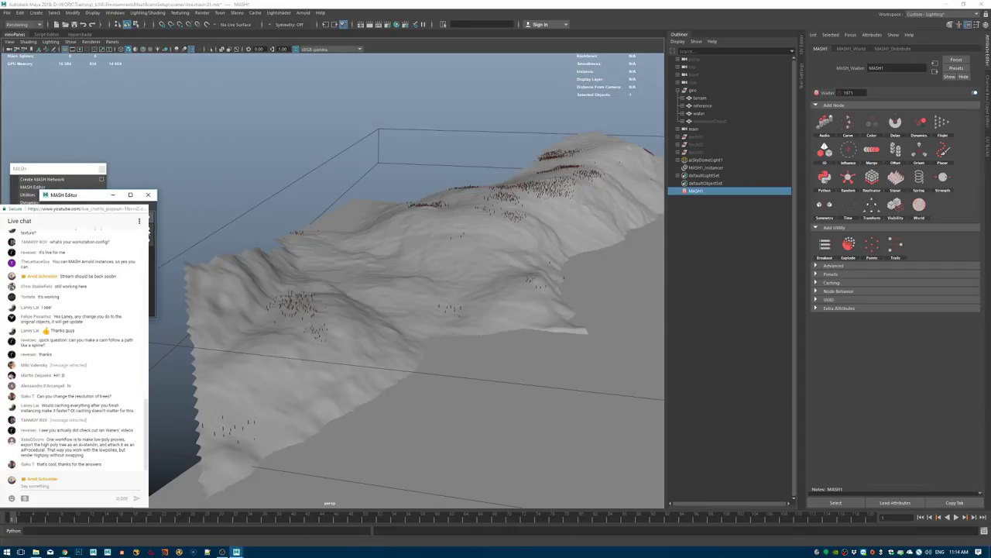
left_click(150, 229)
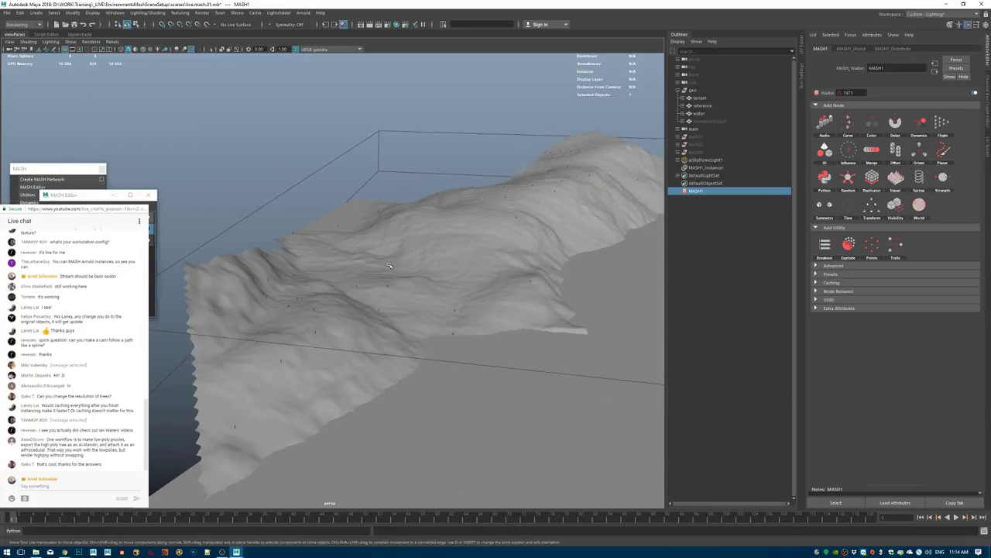
Add a Placer node to the MASH1 network and show its attributes, with the small island in view.
left_click_drag(445, 322, 451, 350, "alt")
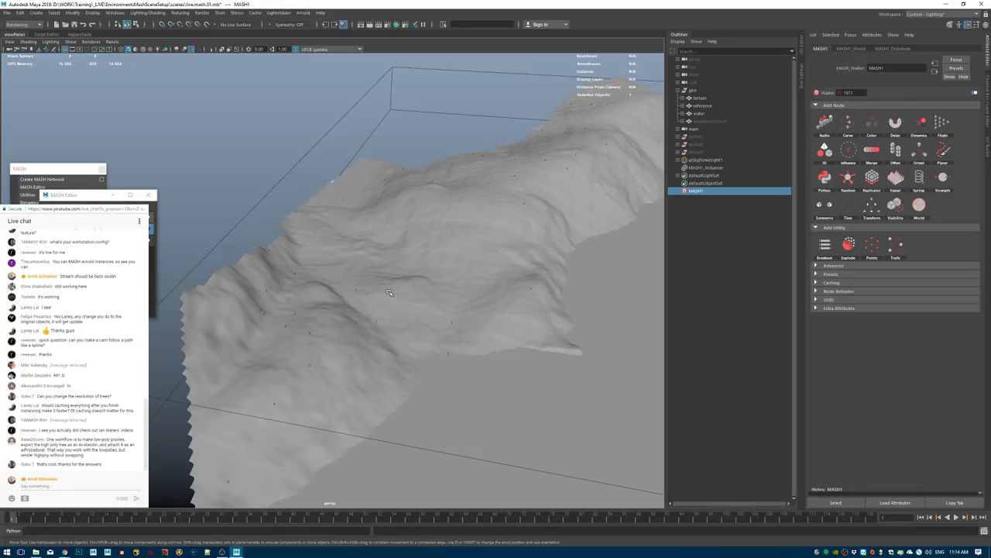
scroll(388, 286, "up", 6)
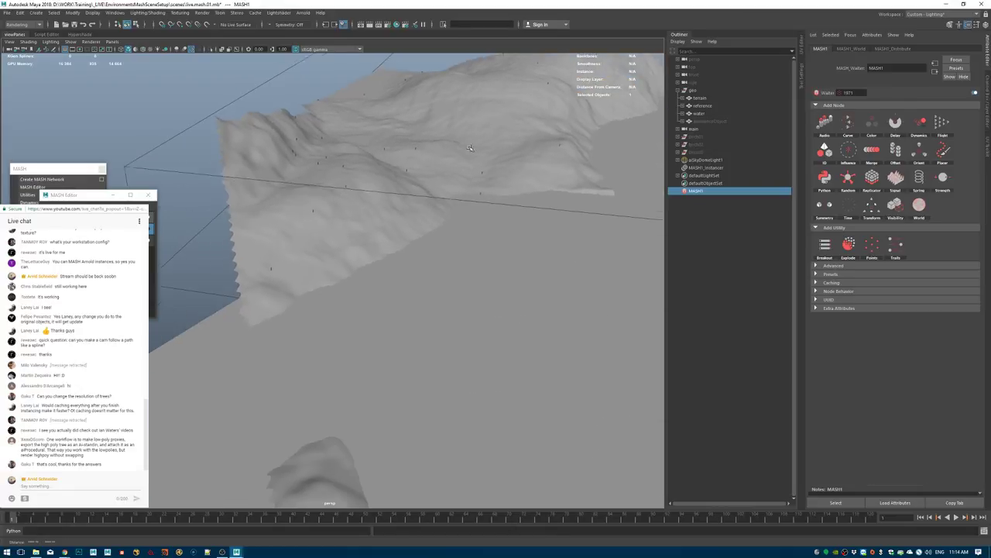
left_click_drag(362, 367, 475, 308, "alt")
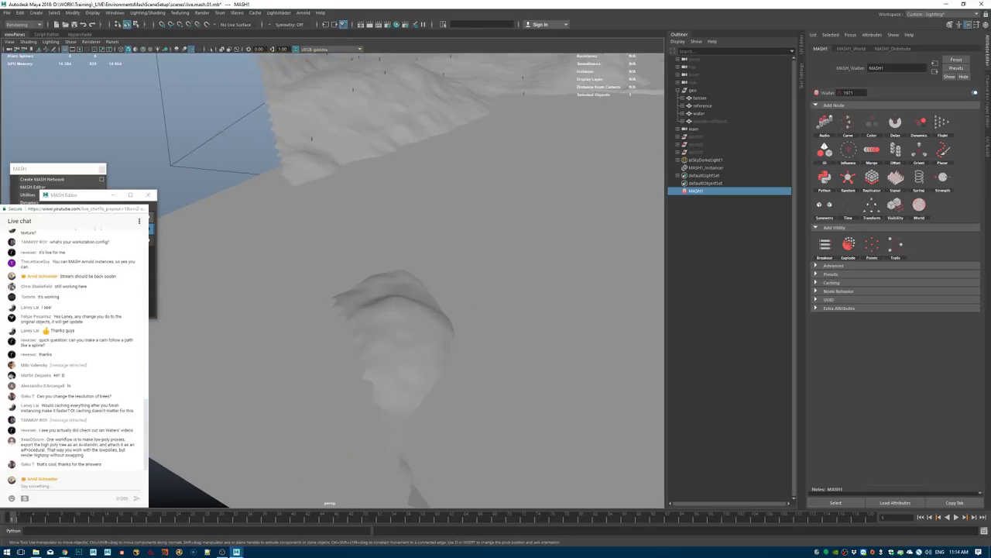
left_click(150, 229)
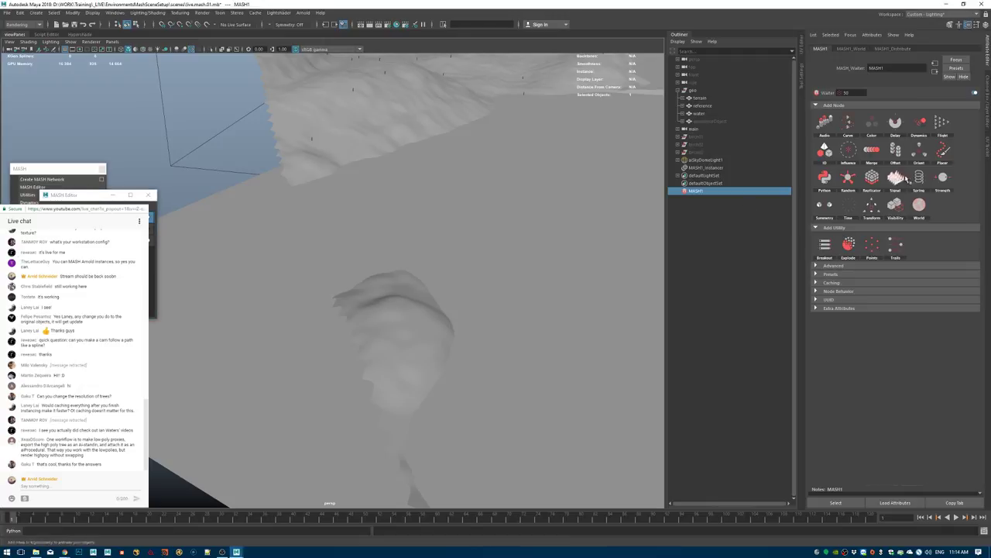
left_click(944, 151)
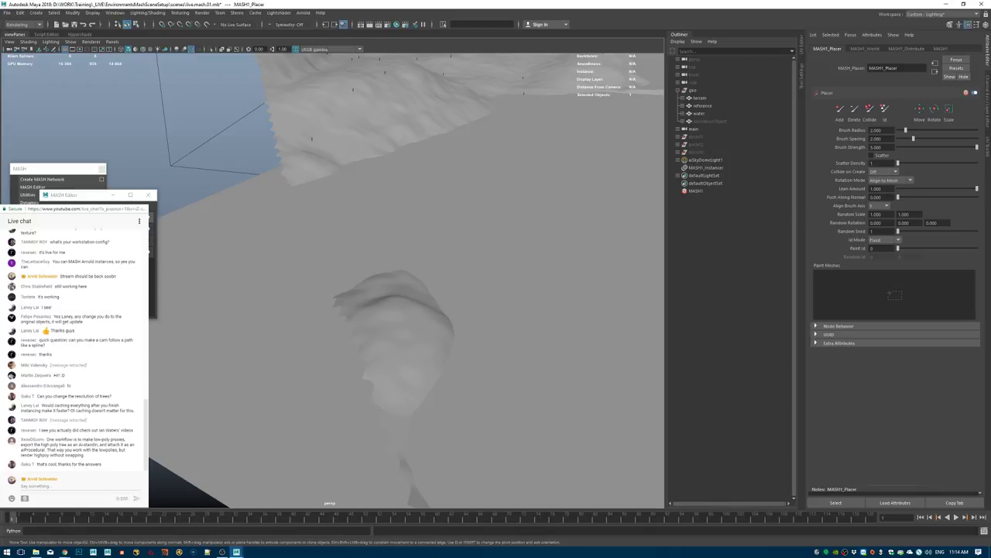
left_click(91, 241)
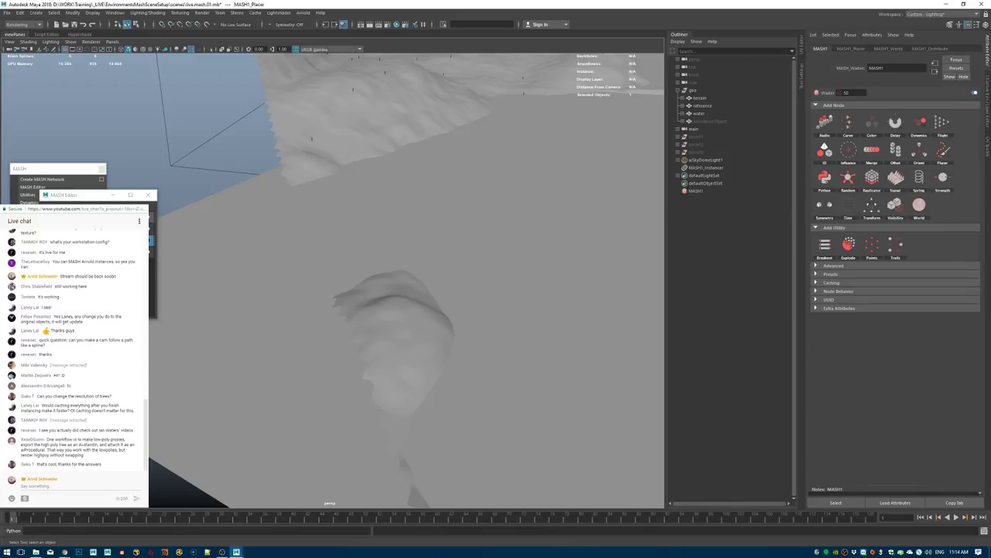
key("y")
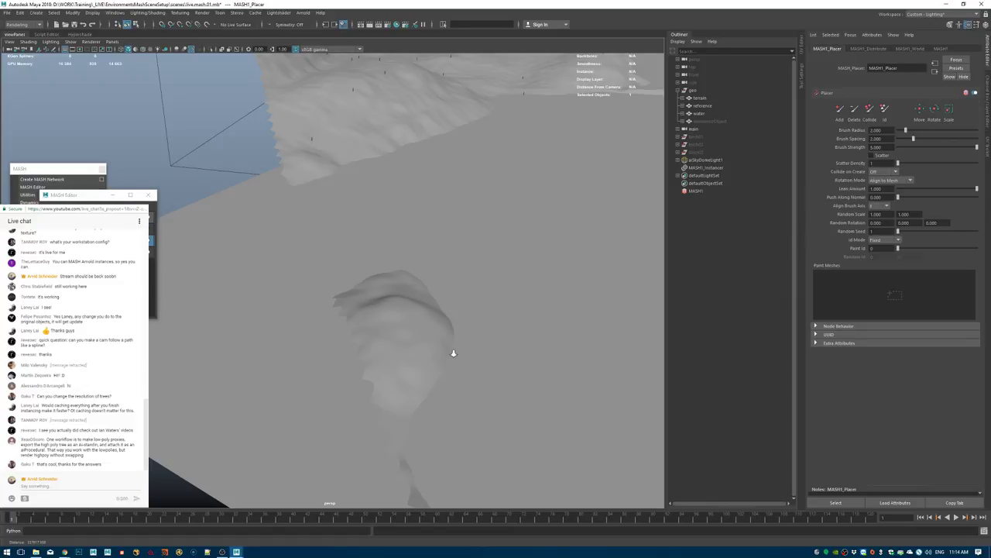
Use the Placer's Add brush to place one tree near the peak of the small island in the water.
left_click_drag(452, 354, 469, 325, "alt")
left_click(841, 110)
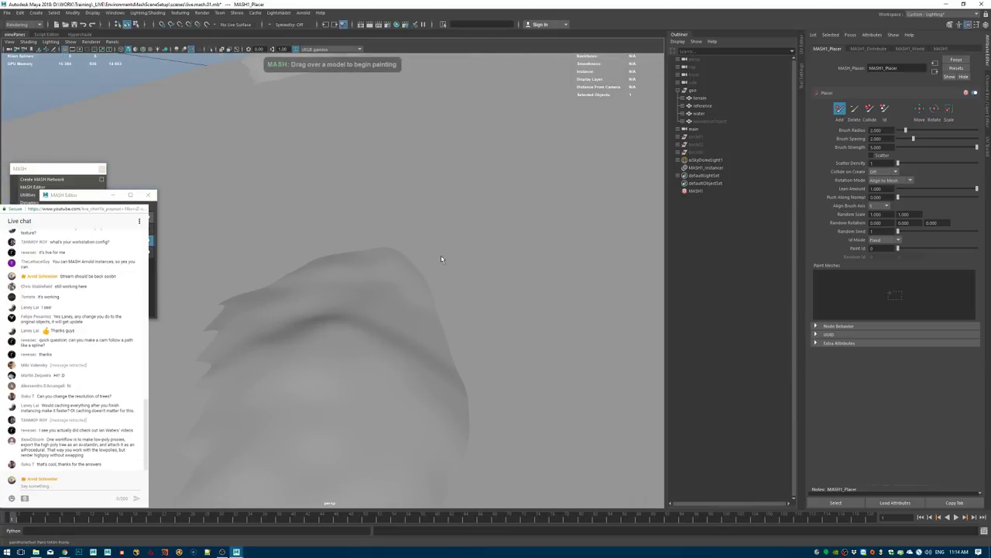
left_click_drag(372, 288, 405, 292, "alt")
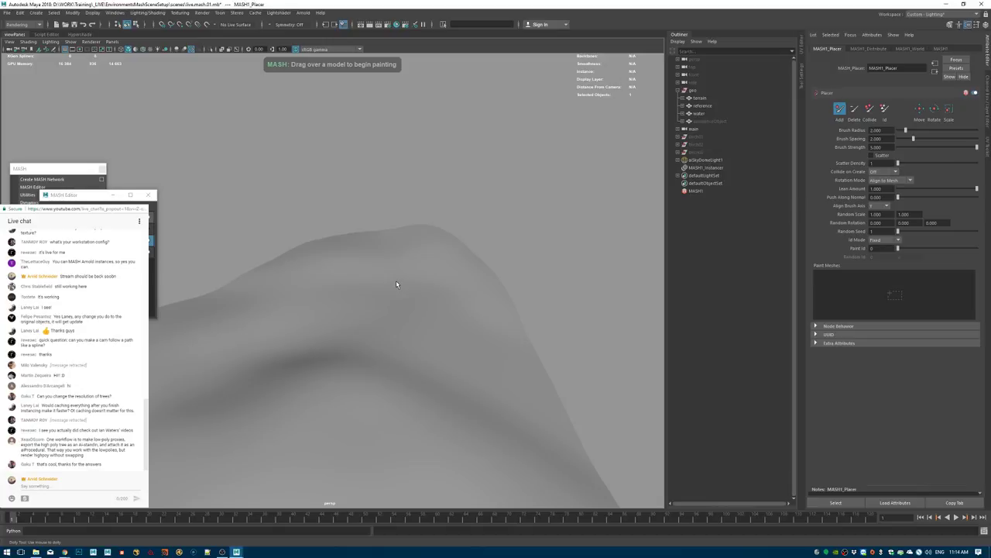
left_click(396, 284)
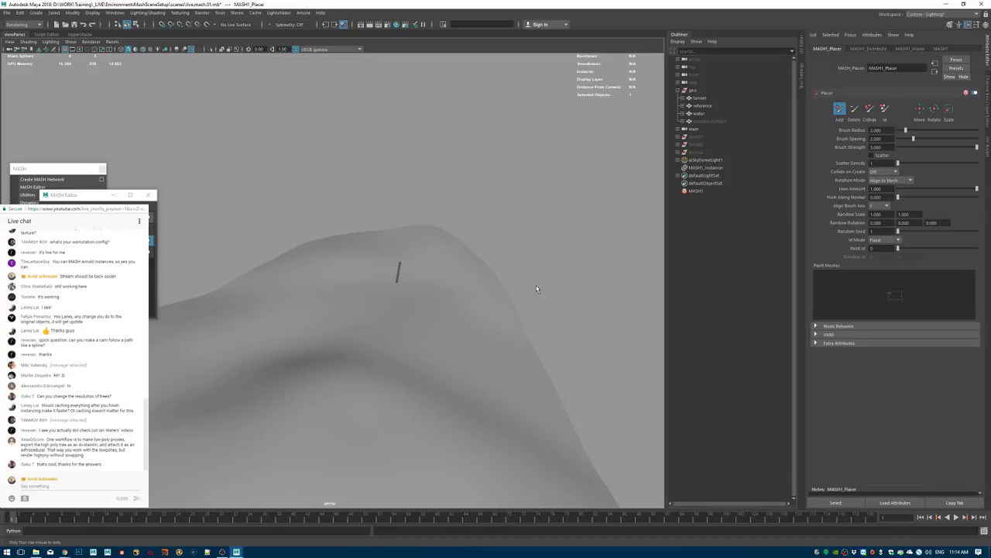
left_click_drag(538, 290, 360, 283, "alt")
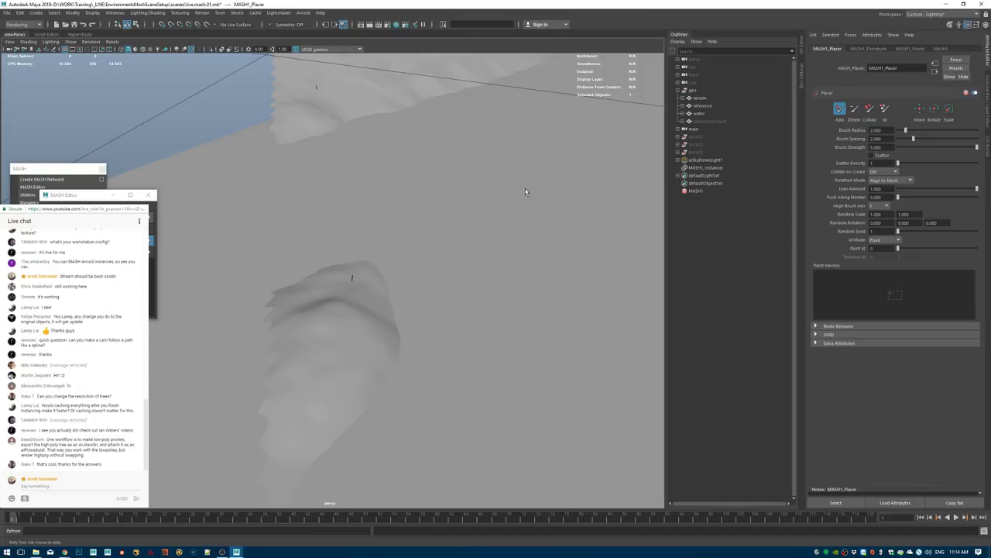
Check the base points across the terrain and re-enable the MASH1_World node.
left_click_drag(527, 192, 436, 271, "alt")
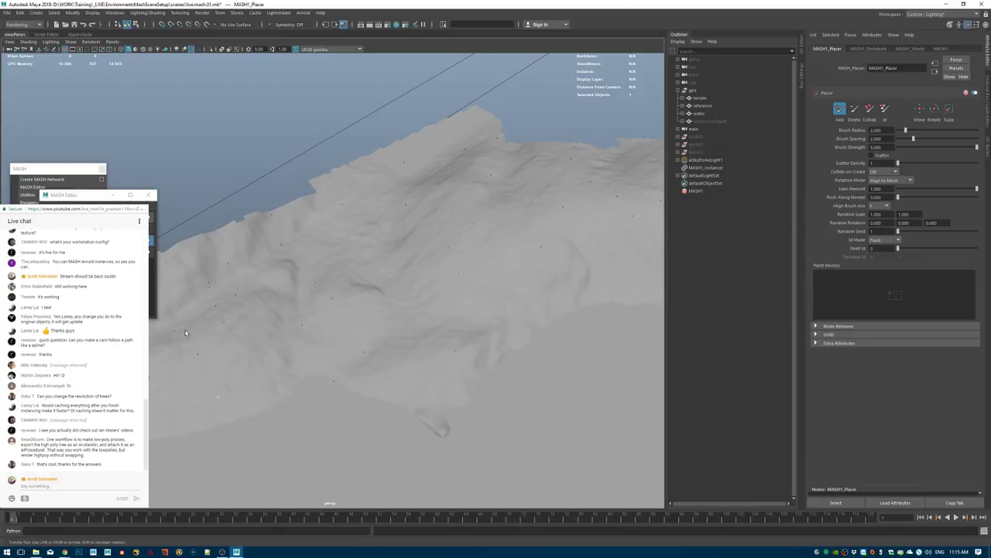
left_click_drag(459, 263, 404, 304, "alt")
left_click_drag(551, 285, 494, 240, "alt")
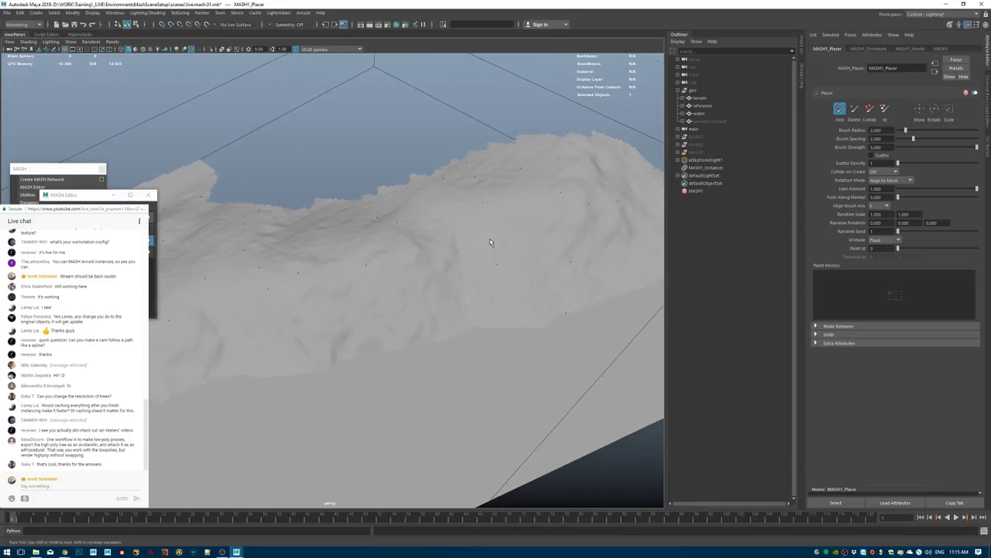
left_click_drag(293, 269, 517, 236, "alt")
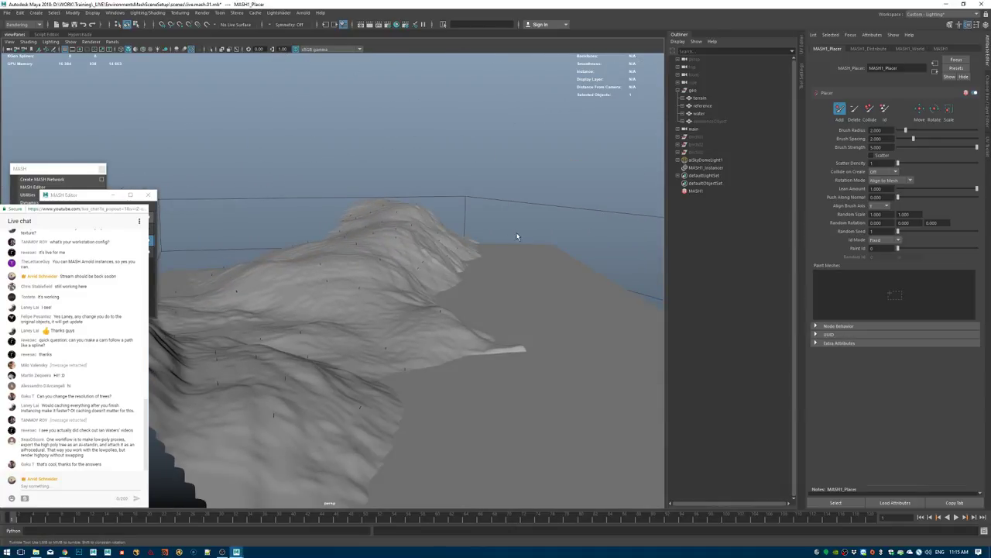
left_click_drag(474, 318, 176, 242, "alt")
left_click(151, 229)
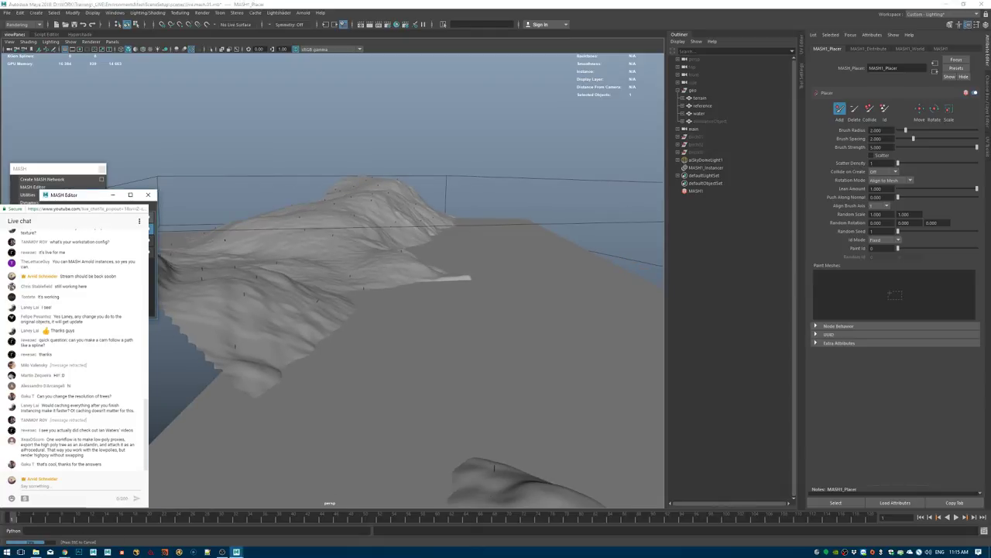
Open the Genotype Editor from the MASH1_World node's attributes.
left_click(910, 49)
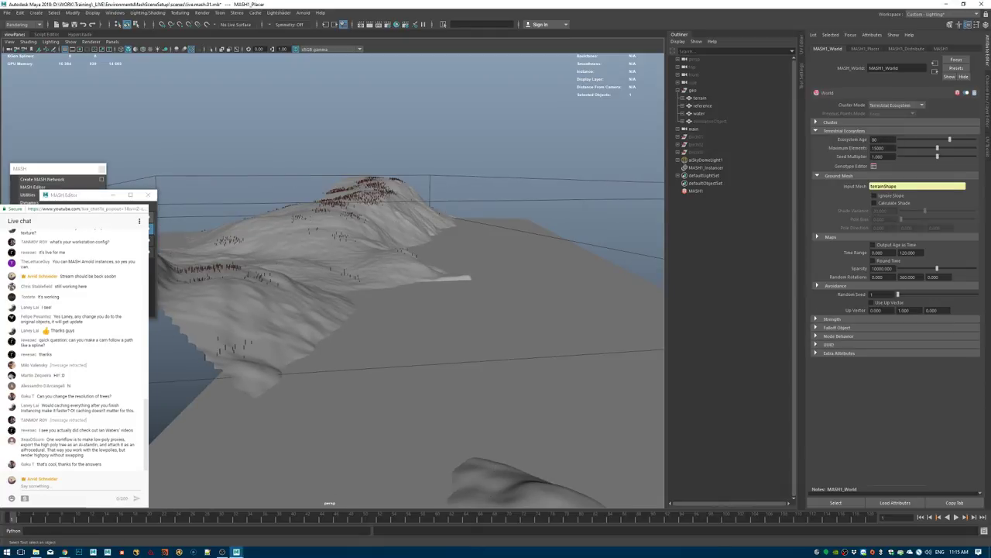
left_click_drag(566, 295, 382, 344, "alt")
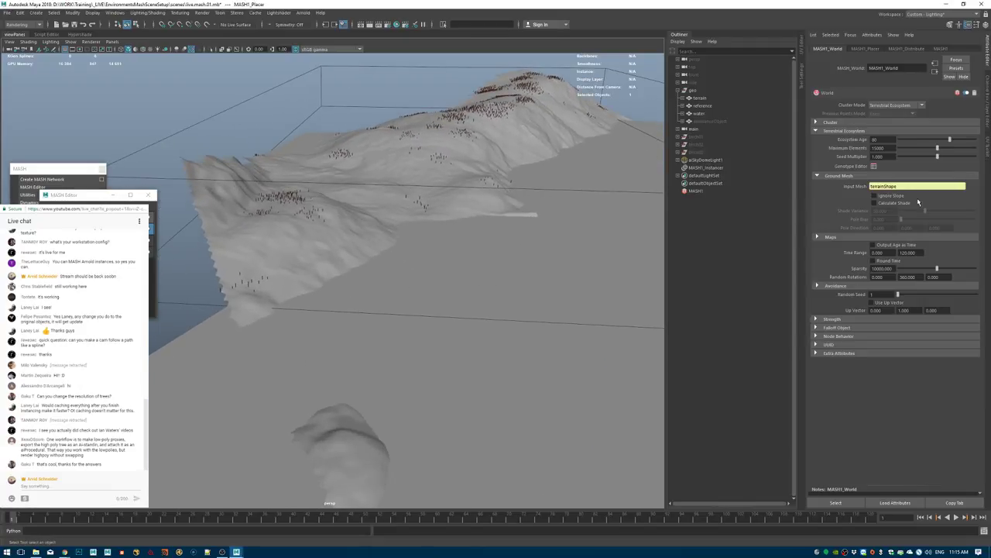
left_click(874, 165)
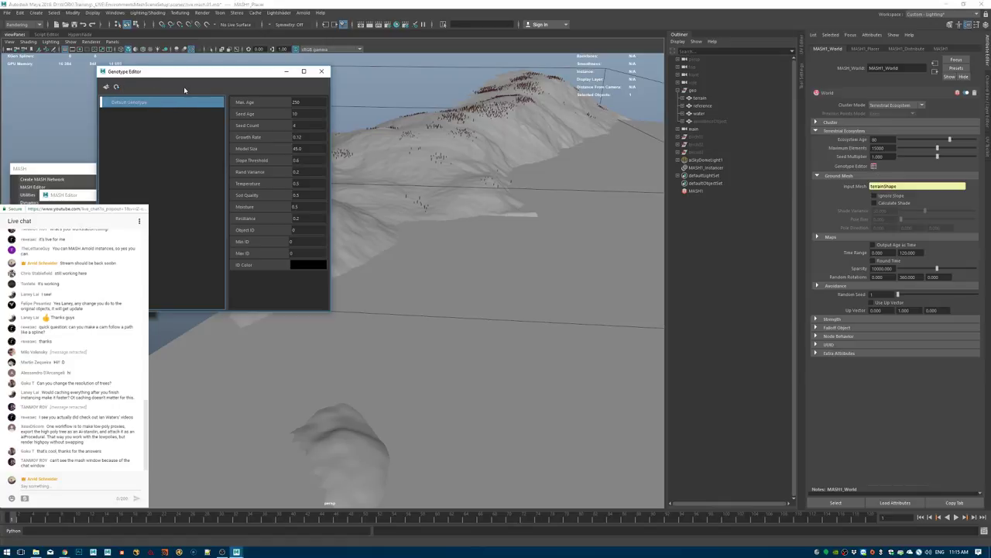
Close the Genotype Editor and reveal the Avoidance settings of the MASH1_World node.
left_click(322, 70)
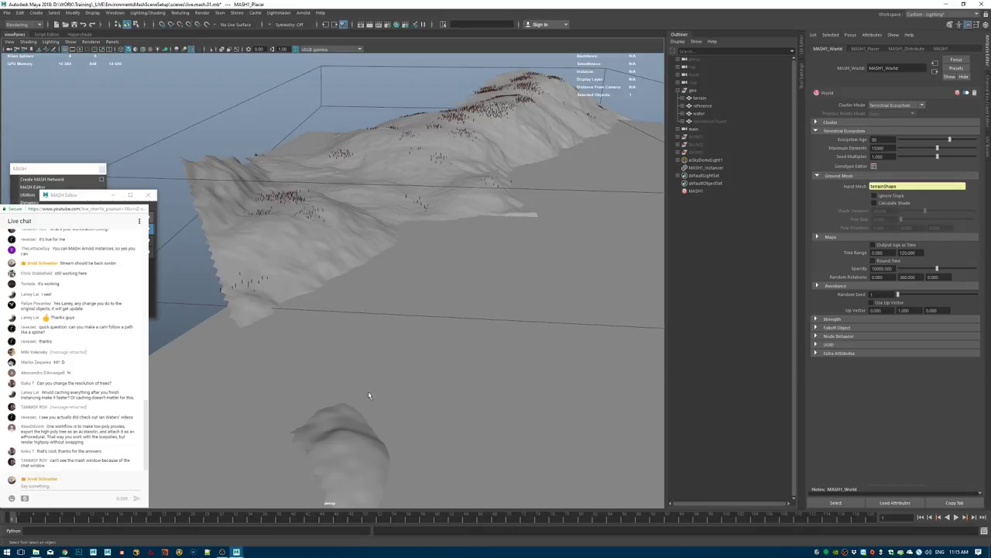
left_click(152, 240)
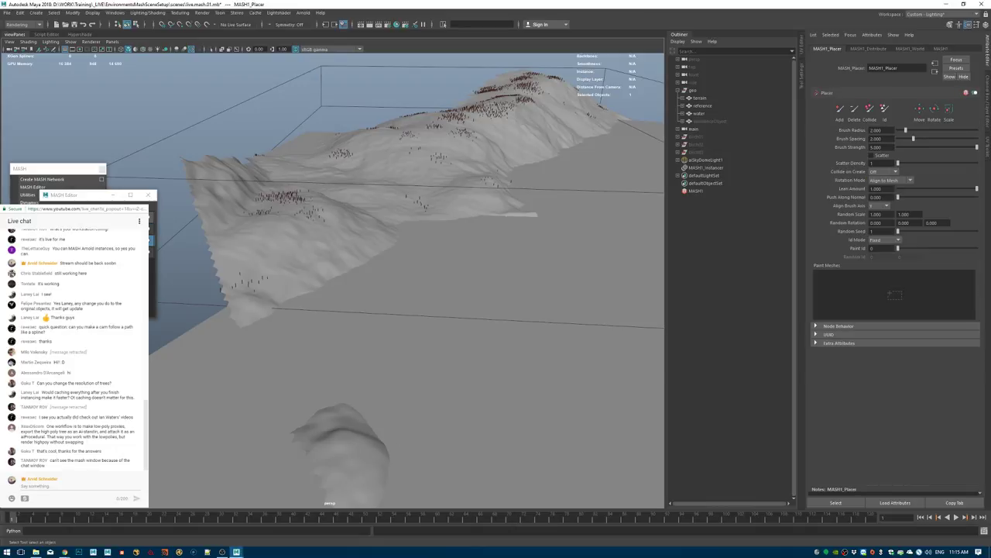
left_click(152, 229)
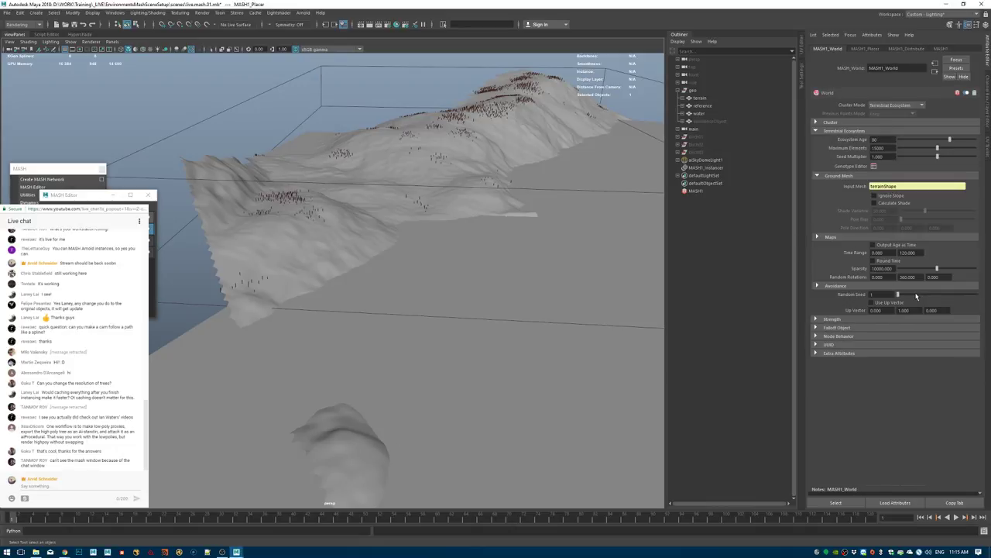
left_click(838, 286)
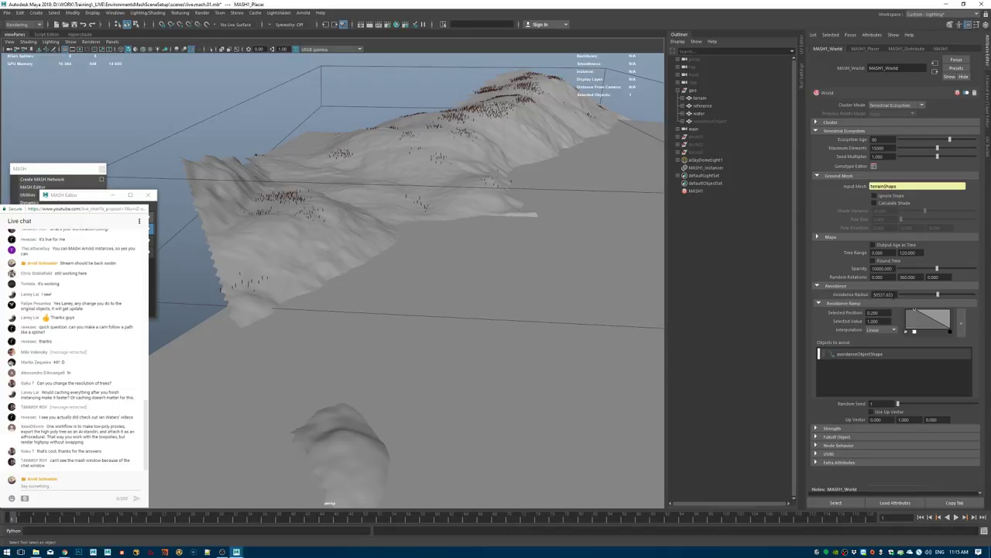
Set the Avoidance Radius of MASH1_World to 1.
left_click_drag(896, 294, 818, 294)
double_click(882, 294)
key("Return")
left_click(883, 295)
double_click(883, 294)
key("Caps_Lock")
type("0")
key("Return")
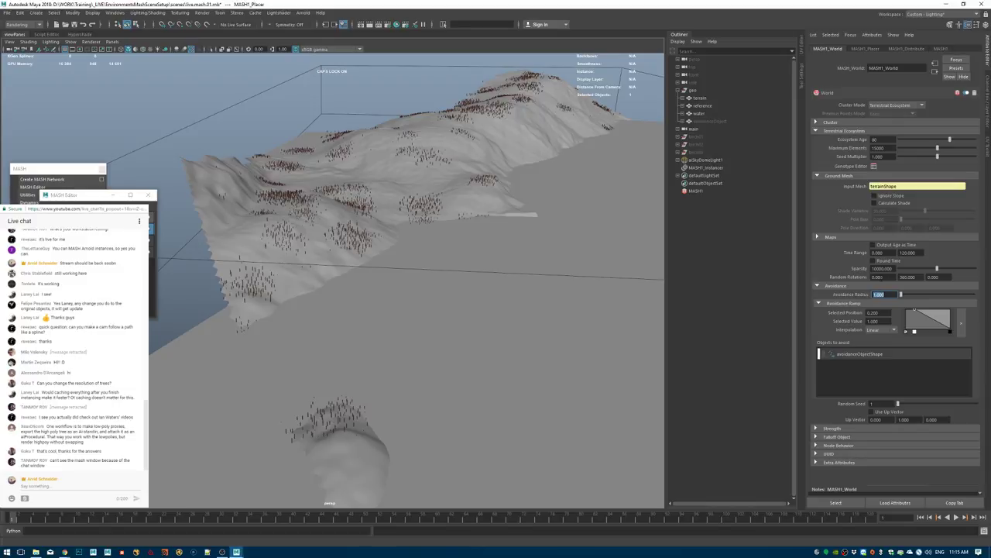
Select the water plane, then the avoidanceObject with the Move tool, and check where it sits below the terrain.
left_click_drag(468, 376, 584, 284, "alt")
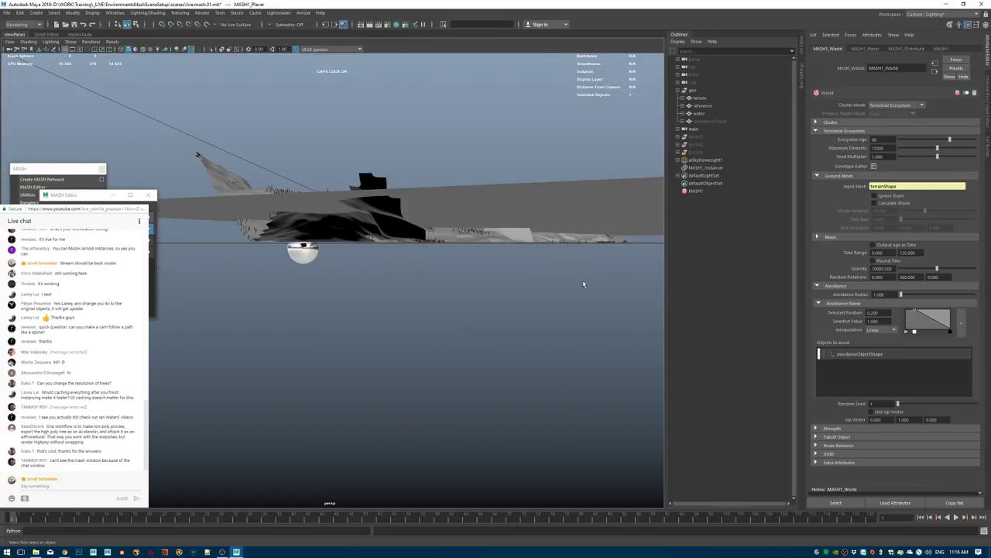
left_click(698, 113)
key("f")
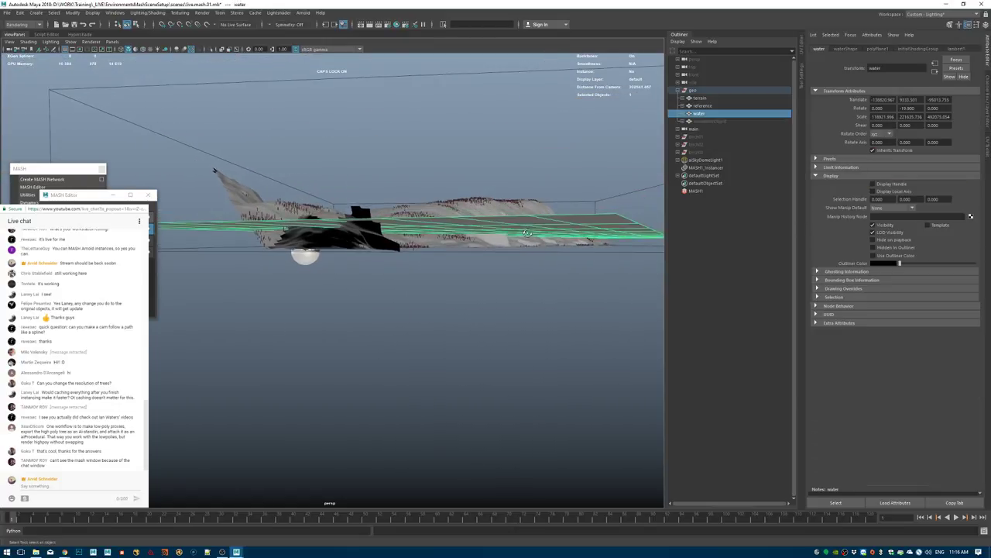
left_click(709, 122)
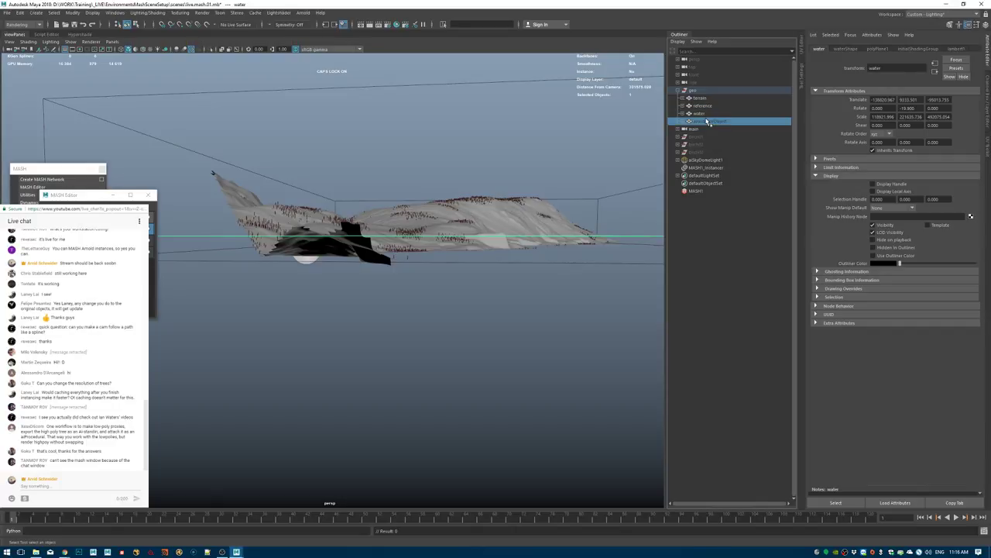
key("w")
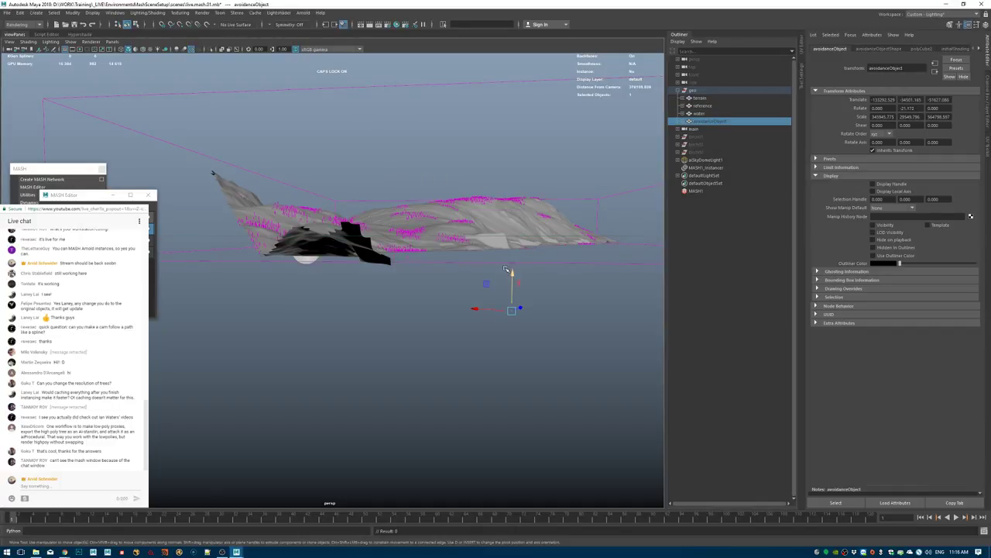
left_click_drag(511, 269, 490, 279, "alt")
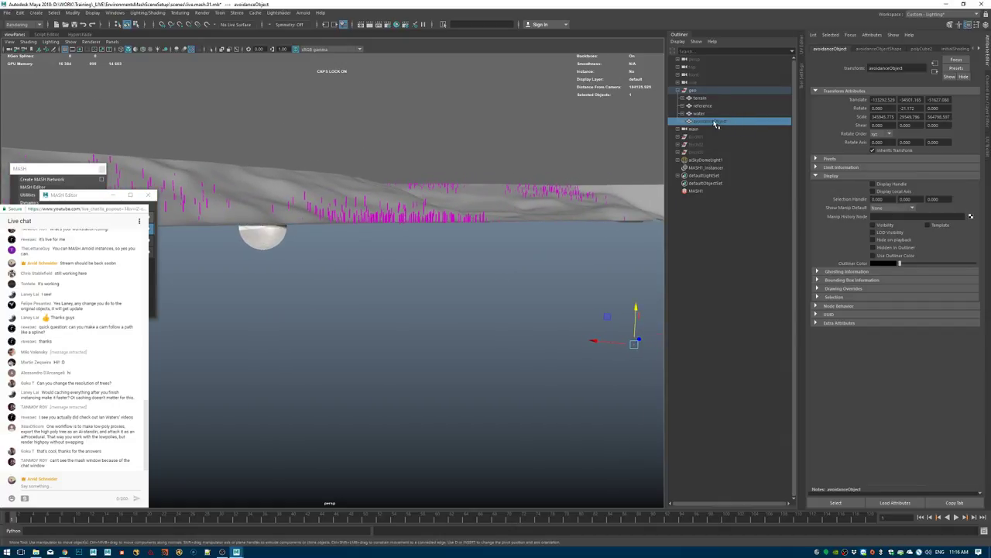
Set the Avoidance Radius of the MASH1_World node to 1000.
left_click(696, 191)
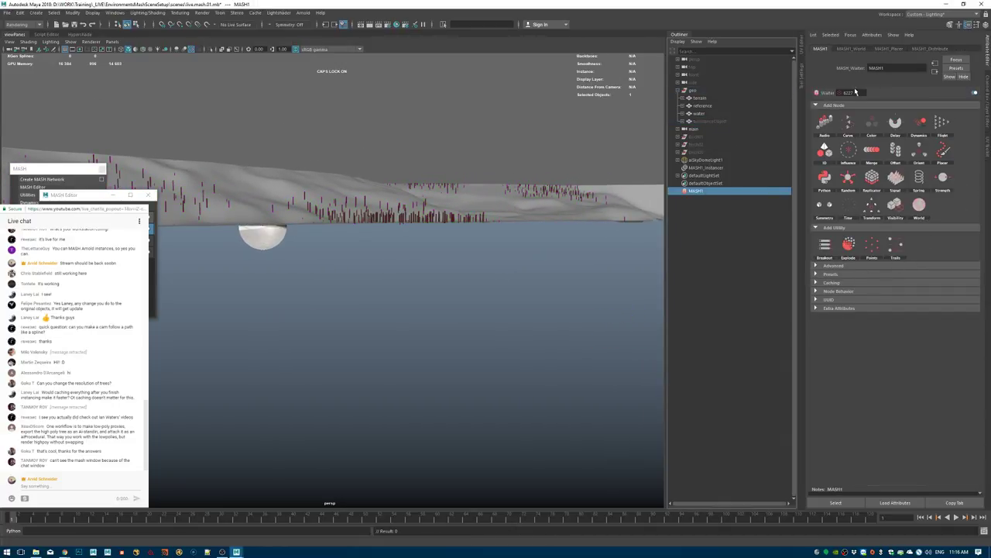
left_click(855, 49)
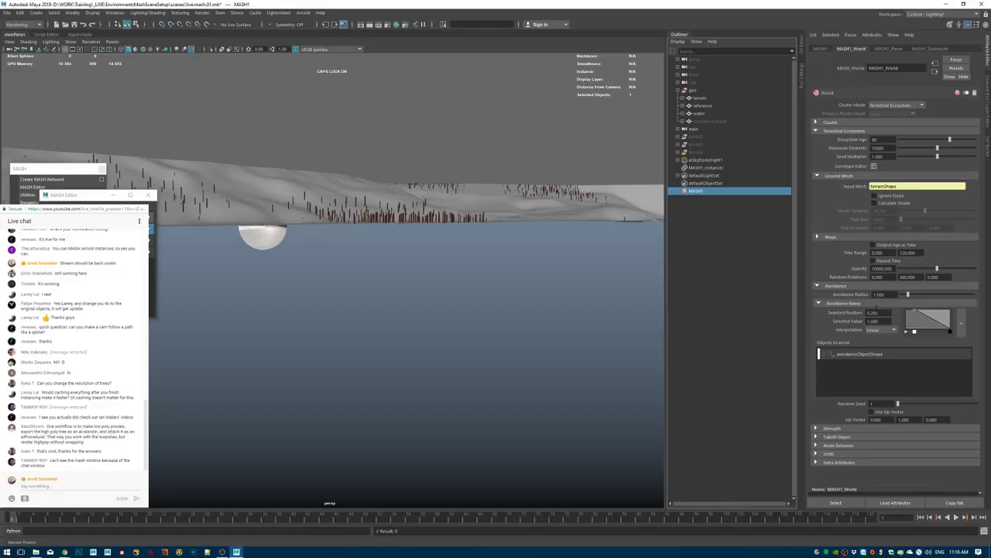
left_click_drag(888, 294, 830, 297)
type("10")
key("Return")
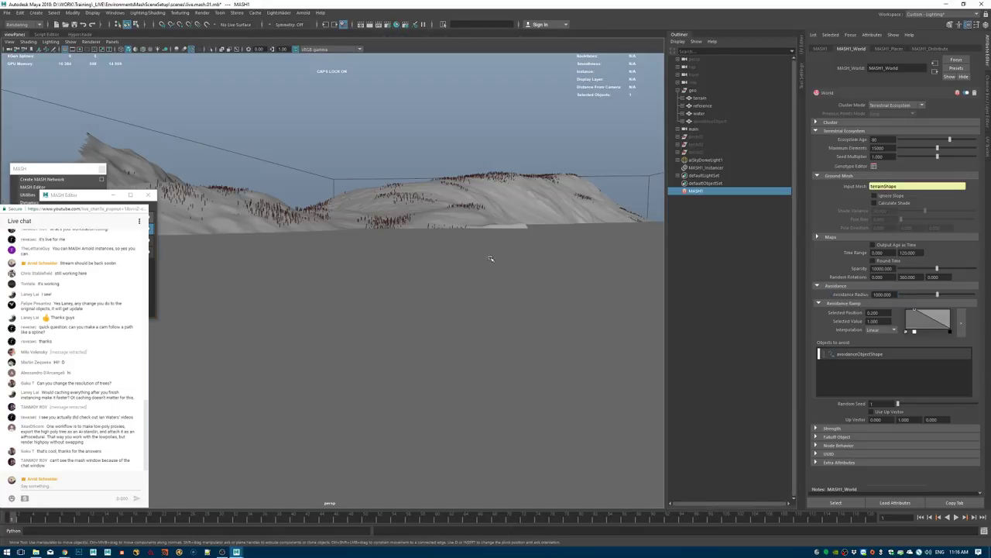
Lower the avoidanceObject far below the terrain and turn on its visibility.
left_click(535, 274)
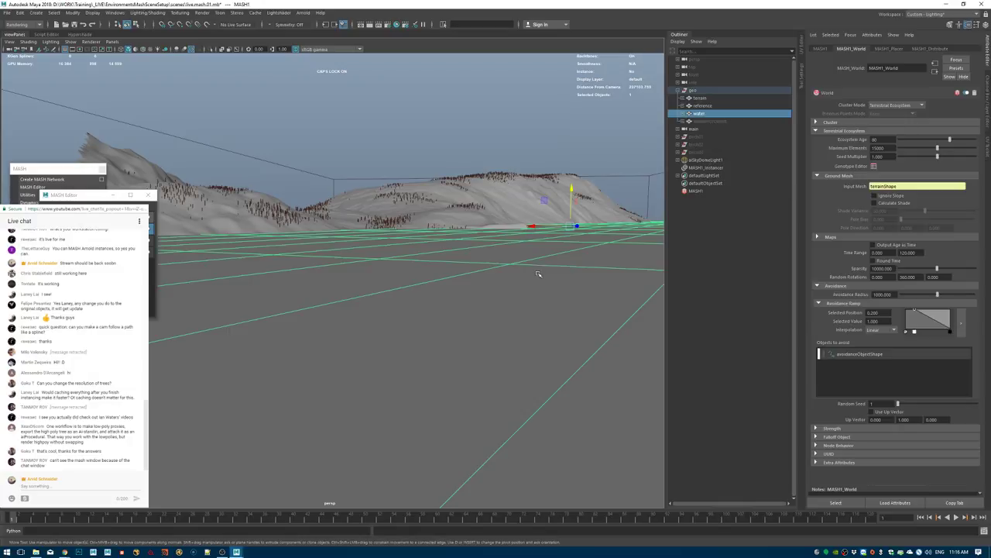
left_click(706, 122)
key("f")
left_click_drag(541, 290, 543, 435)
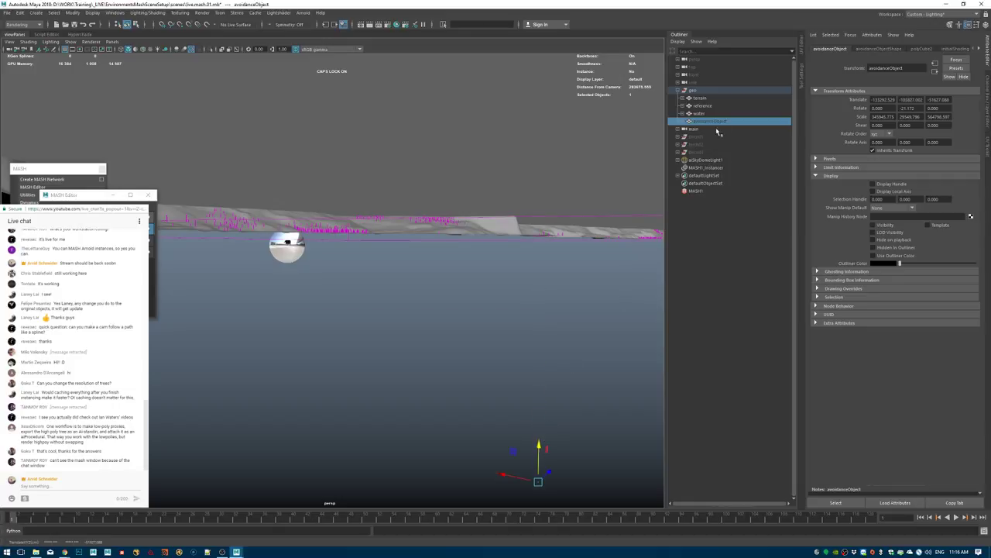
left_click(889, 232)
left_click(883, 225)
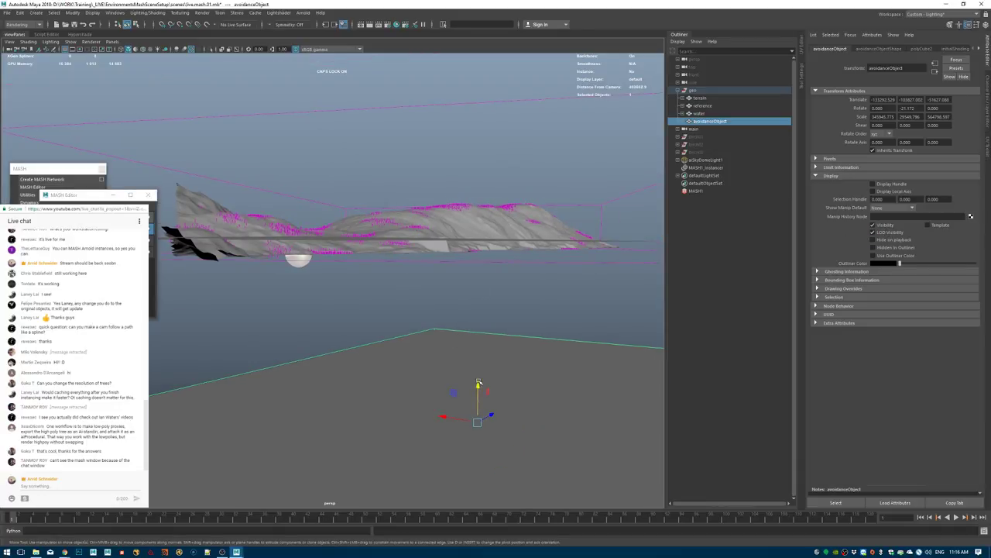
Raise the avoidanceObject to just under the waterline, at about -11608 in Translate Y, checking its height in wireframe display.
middle_click_drag(495, 333, 487, 235)
key("4")
scroll(464, 249, "up", 8)
left_click_drag(463, 249, 442, 278, "alt")
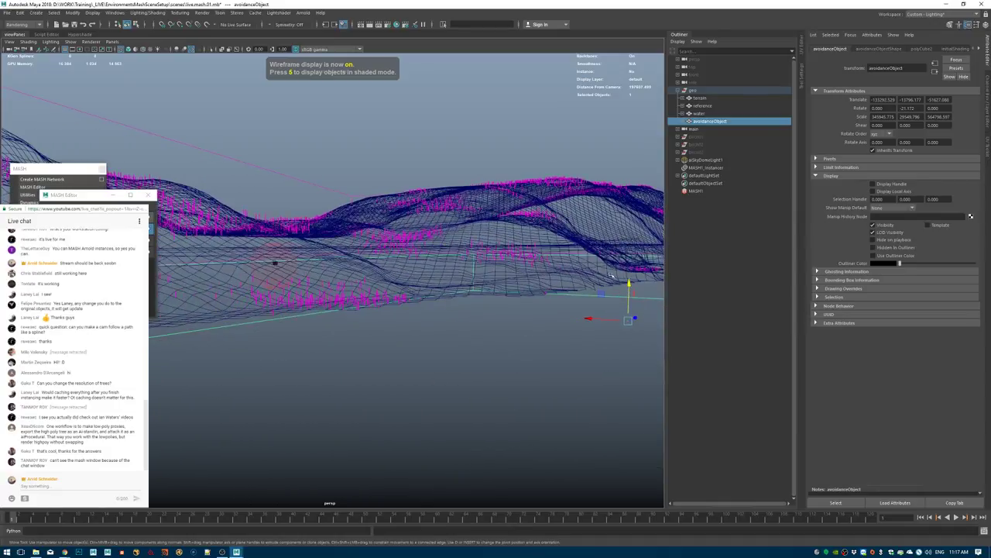
left_click_drag(629, 280, 494, 300)
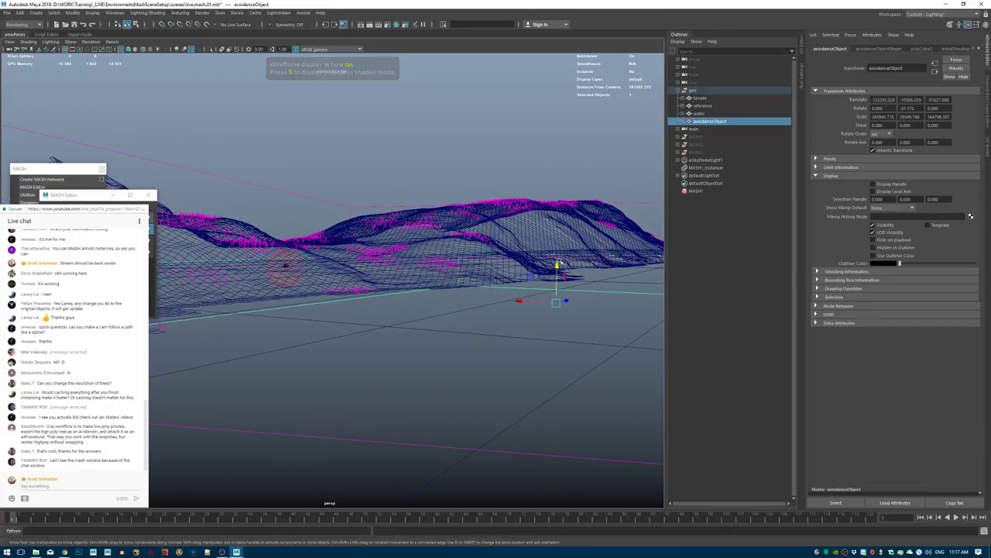
key("Caps_Lock")
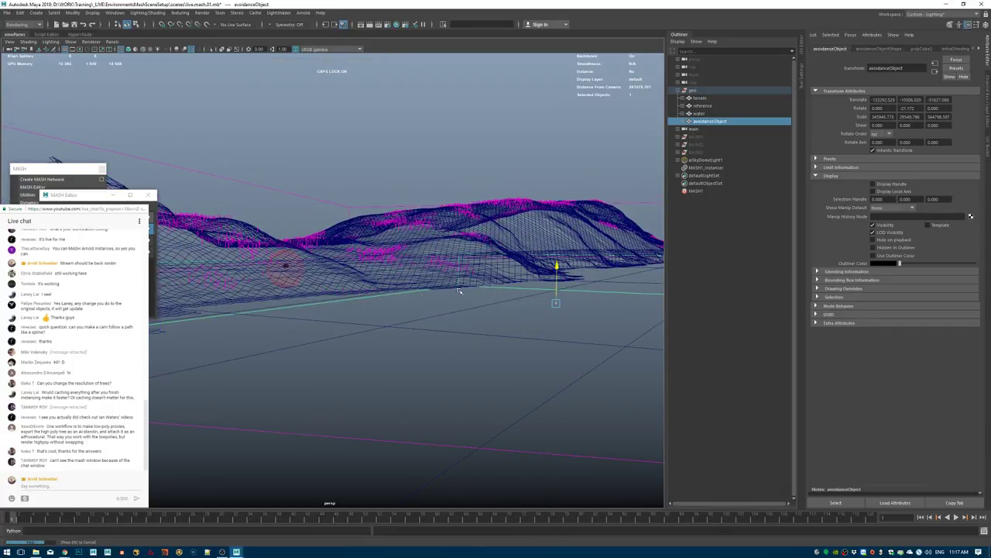
left_click_drag(370, 293, 392, 290, "alt")
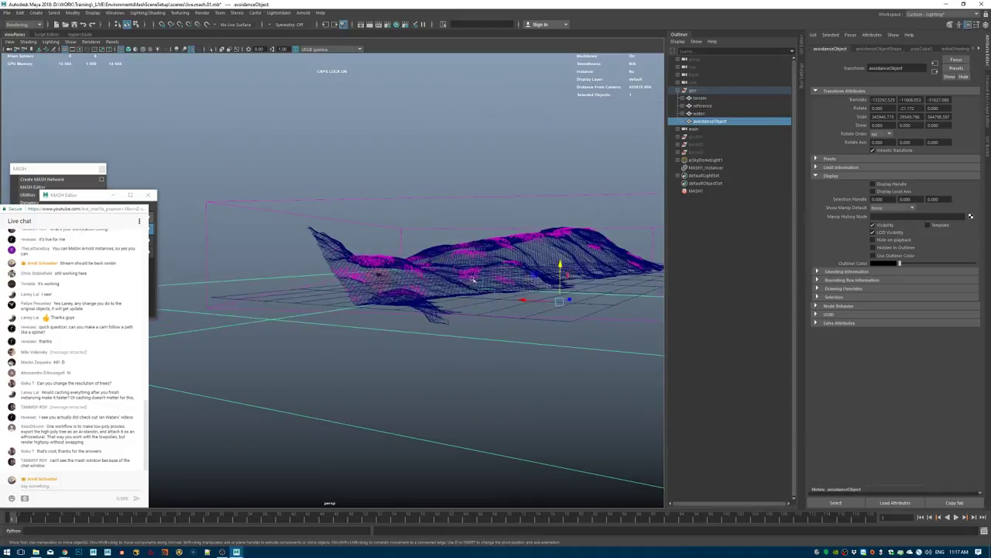
Return the viewport to shaded display and review the tree clusters along the shoreline.
mouse_move(472, 280)
left_mouse_down("alt")
mouse_move(465, 287)
mouse_move(481, 254)
mouse_move(467, 245)
left_mouse_up("alt")
key("5")
key("q")
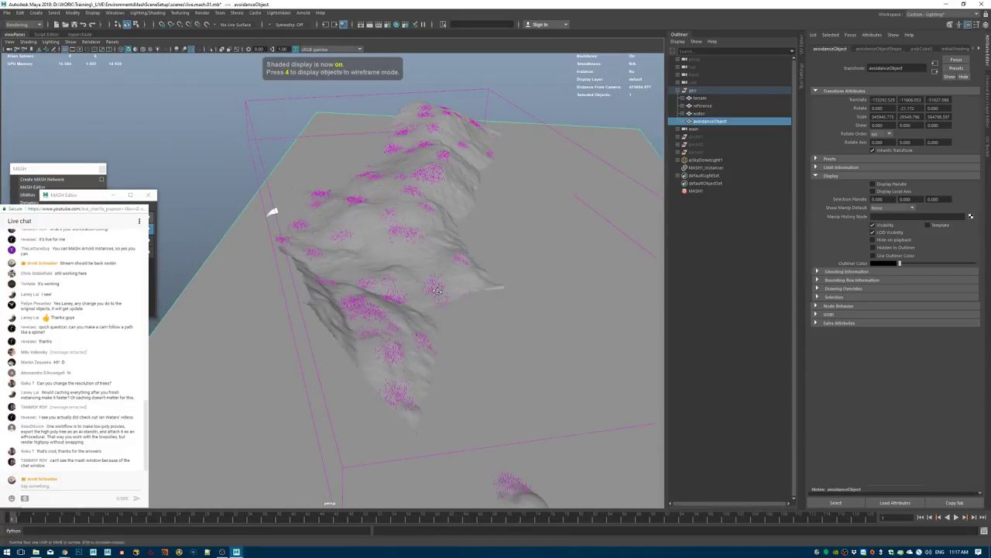
right_click_drag(294, 310, 335, 308, "alt")
left_click_drag(335, 307, 434, 307, "alt")
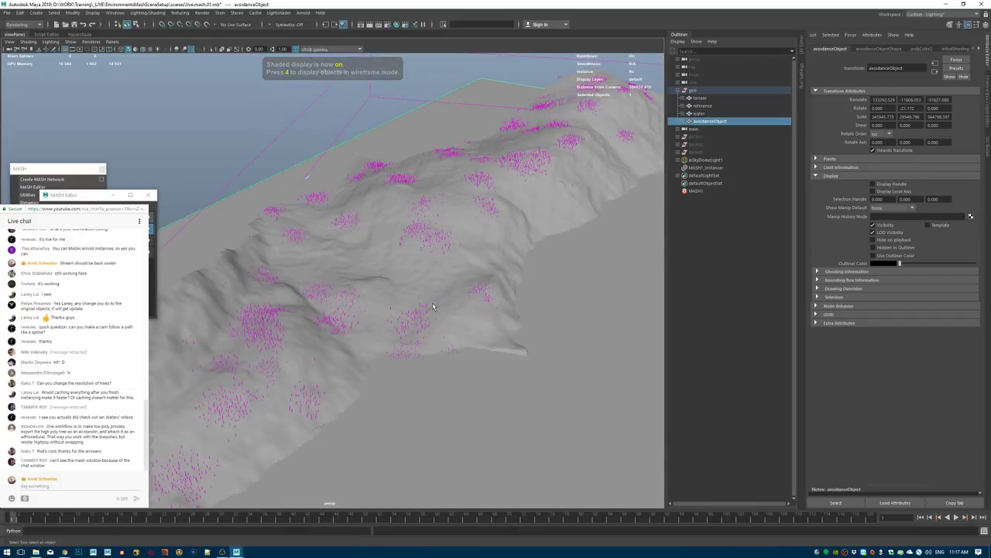
key("Caps_Lock")
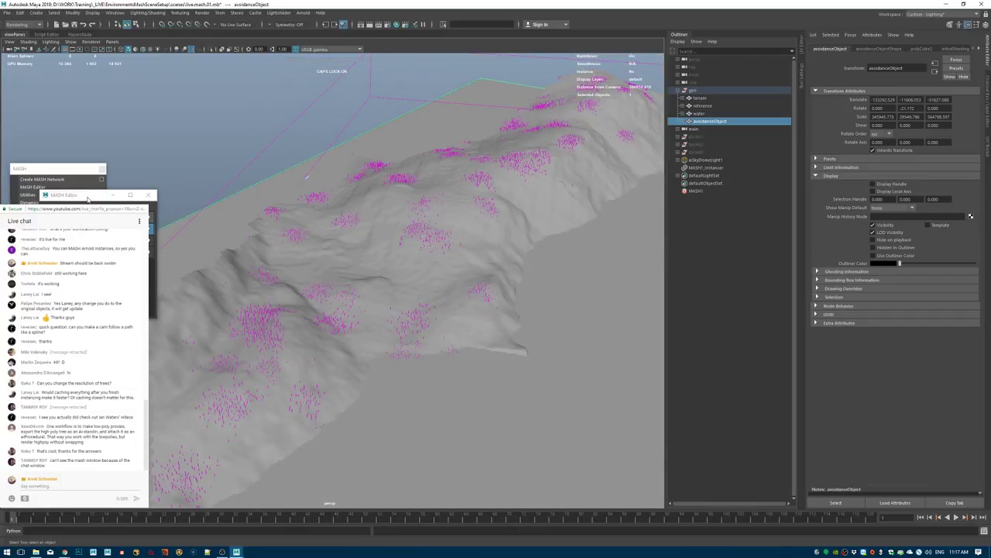
Move the MASH Editor and MASH menu windows clear of the live chat, look through the main camera and clear the selection.
left_click_drag(87, 199, 583, 381)
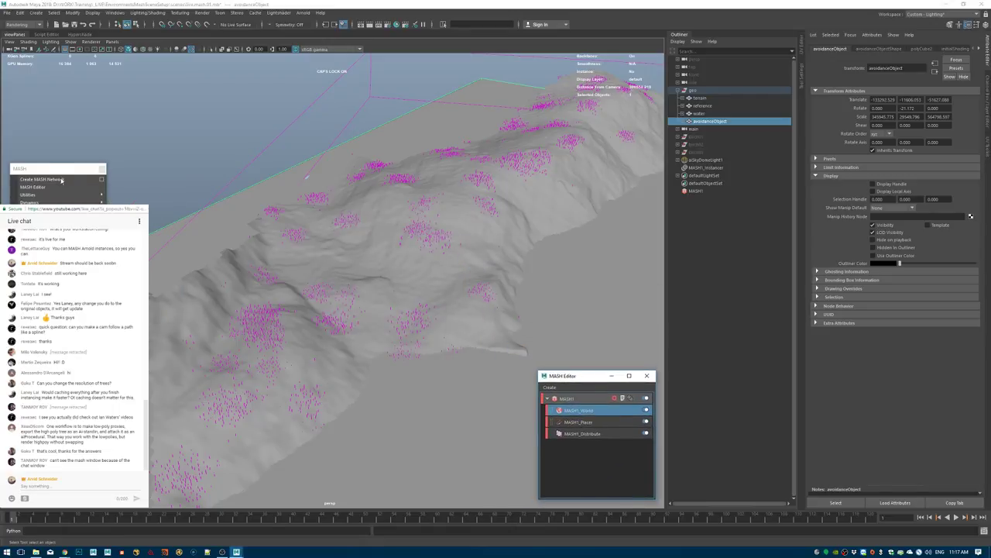
left_click_drag(47, 168, 480, 460)
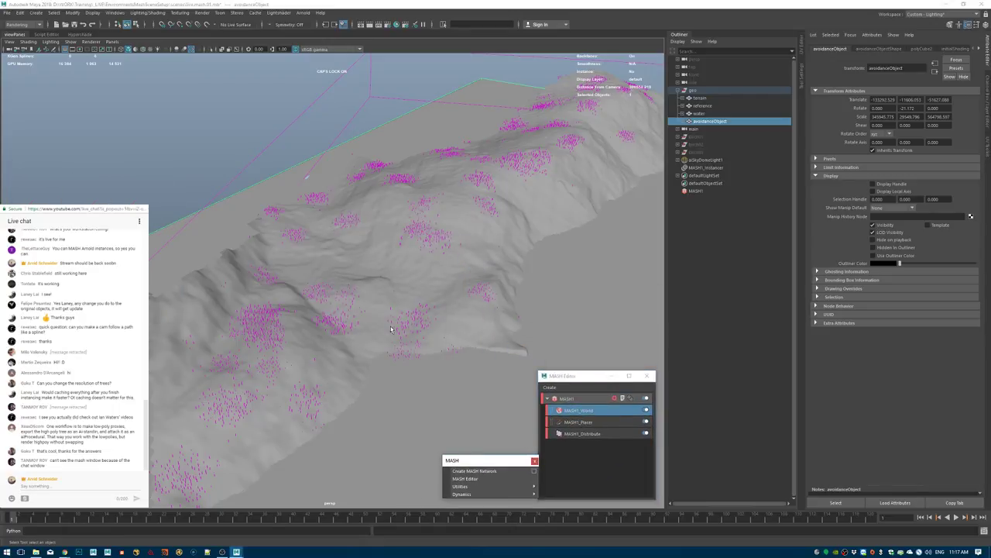
left_click_drag(391, 329, 351, 250, "alt")
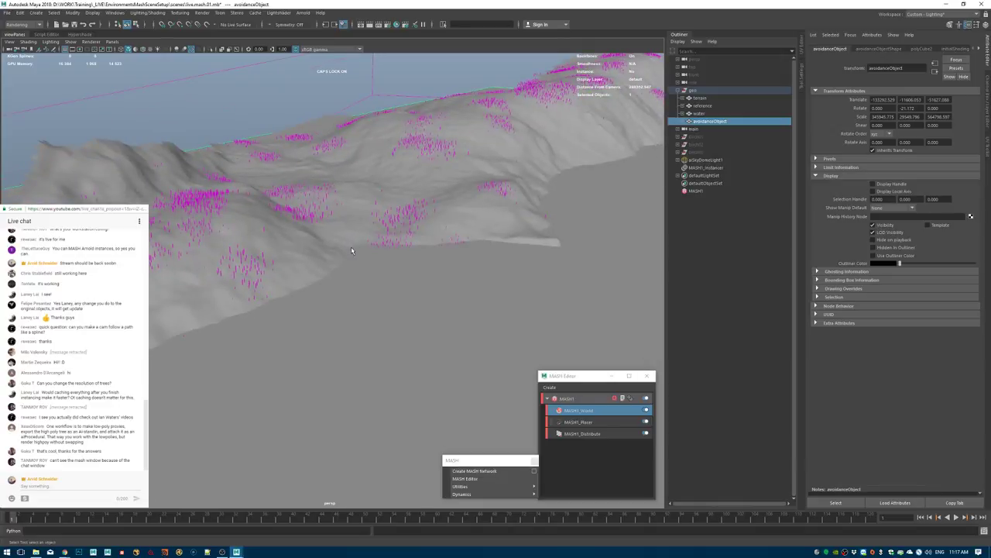
left_click(112, 41)
mouse_move(154, 46)
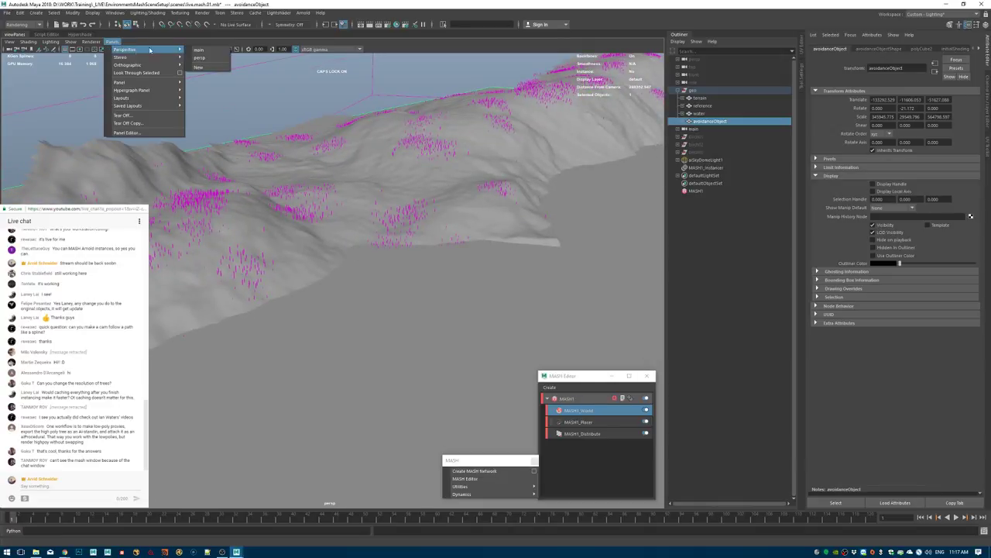
left_click(219, 51)
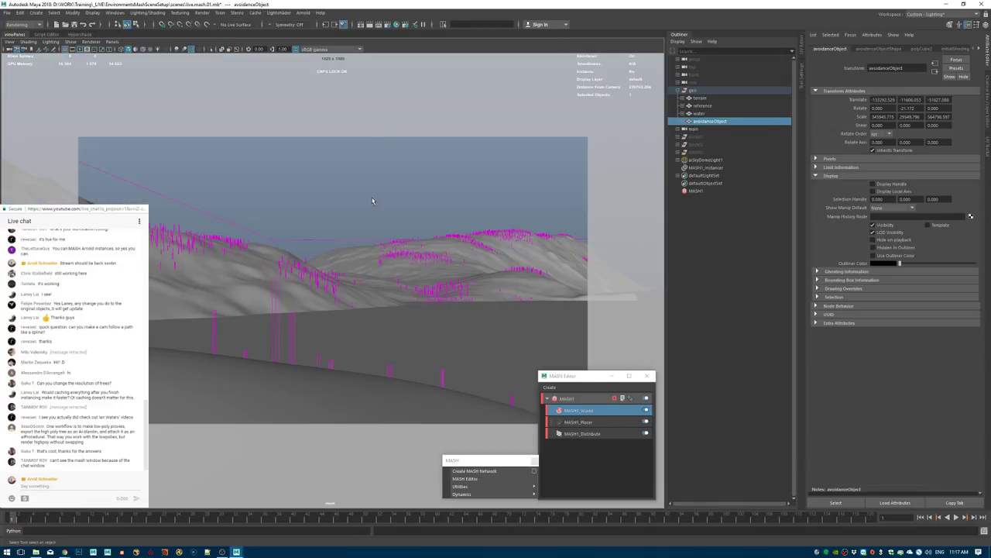
left_click(402, 194)
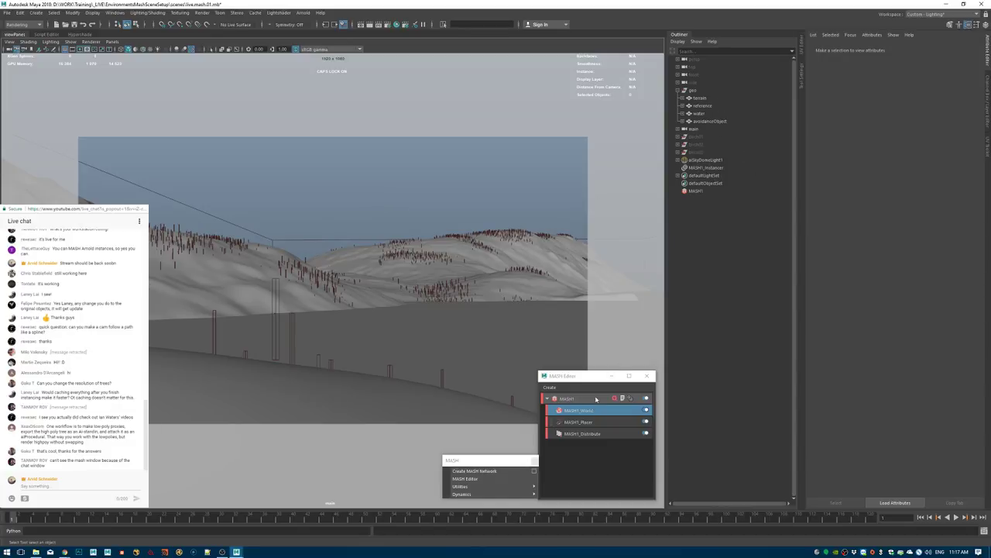
Set the Ecosystem Age of MASH1_World to 150 and save the scene.
left_click(697, 192)
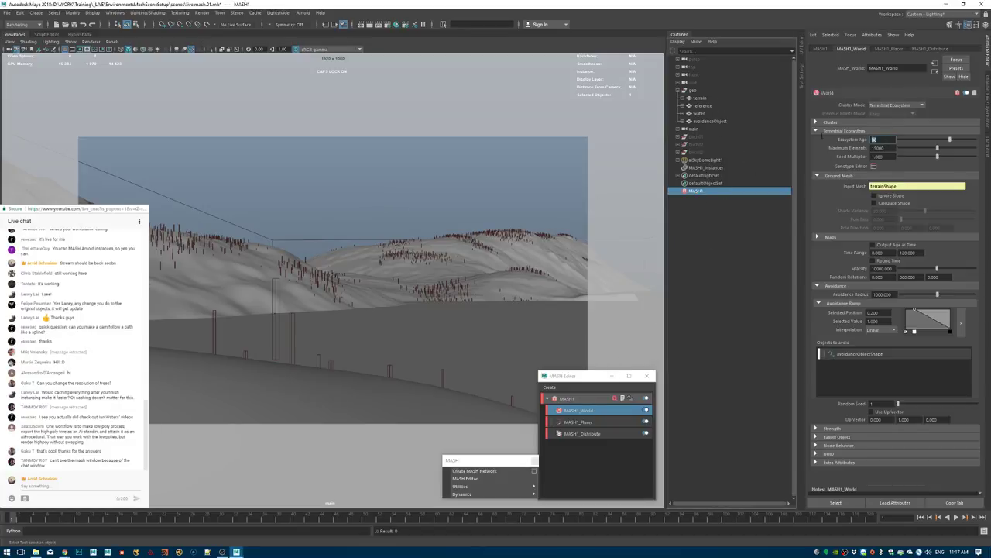
key("Return")
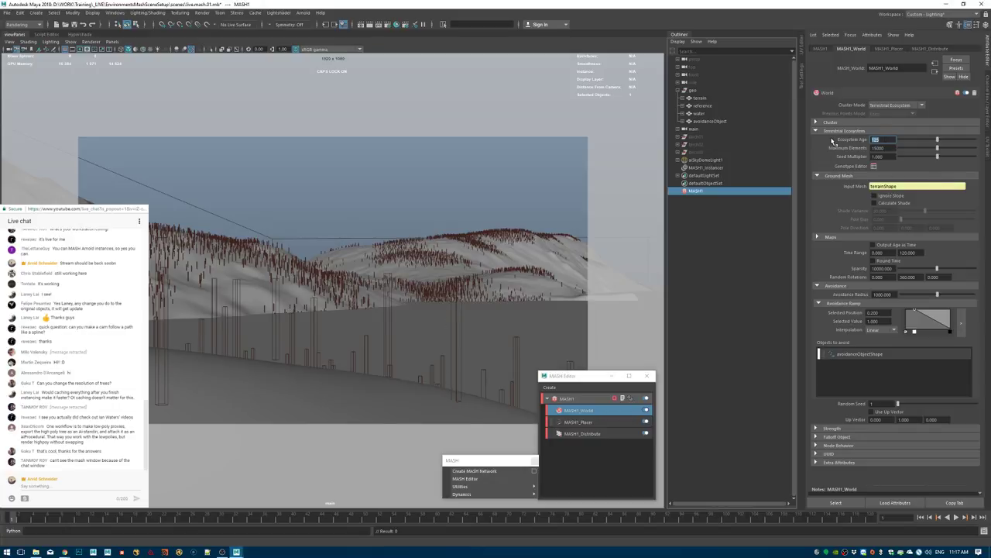
type("150")
key("Return")
left_click(426, 174)
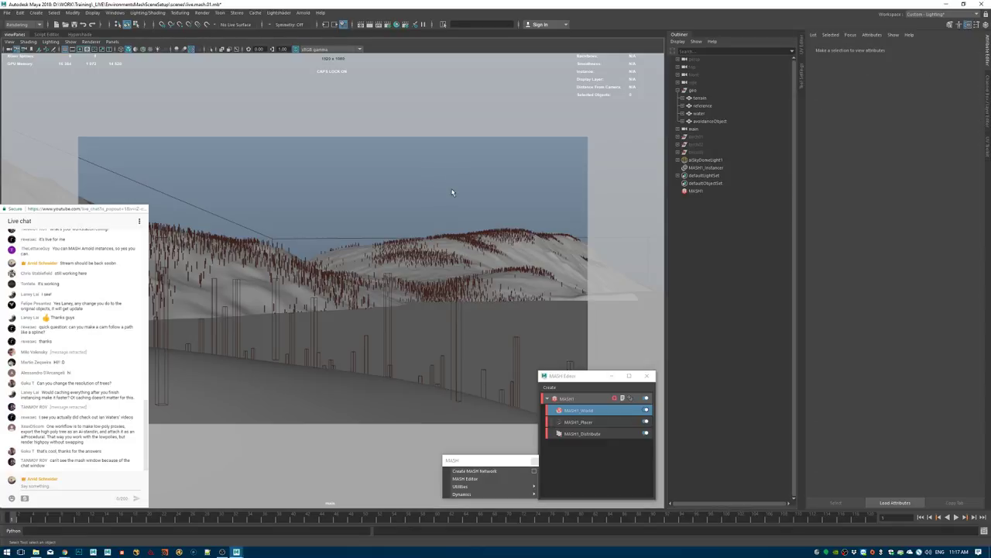
key("ctrl+s")
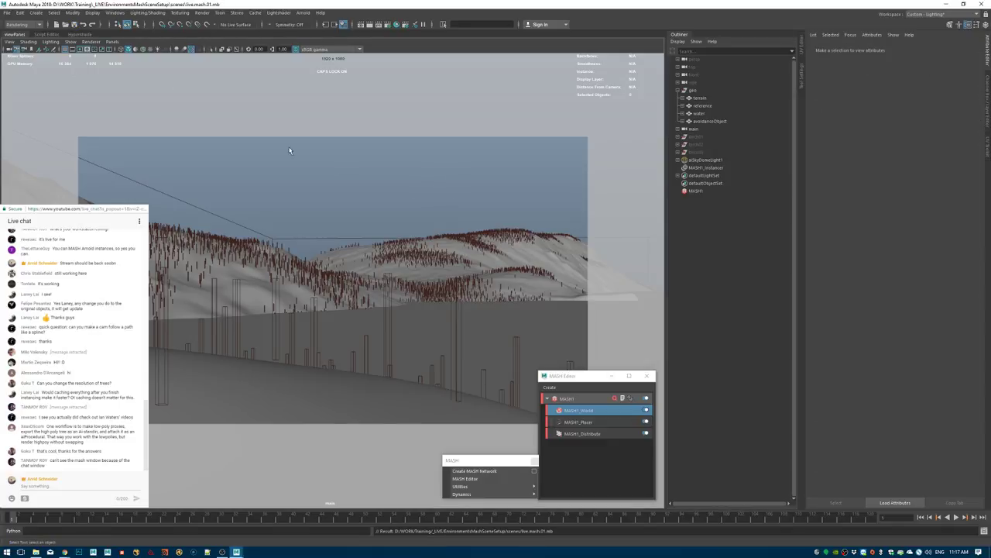
Set the Level Of Detail of MASH1_Instancer to Geometry and clear the selection.
left_click(697, 190)
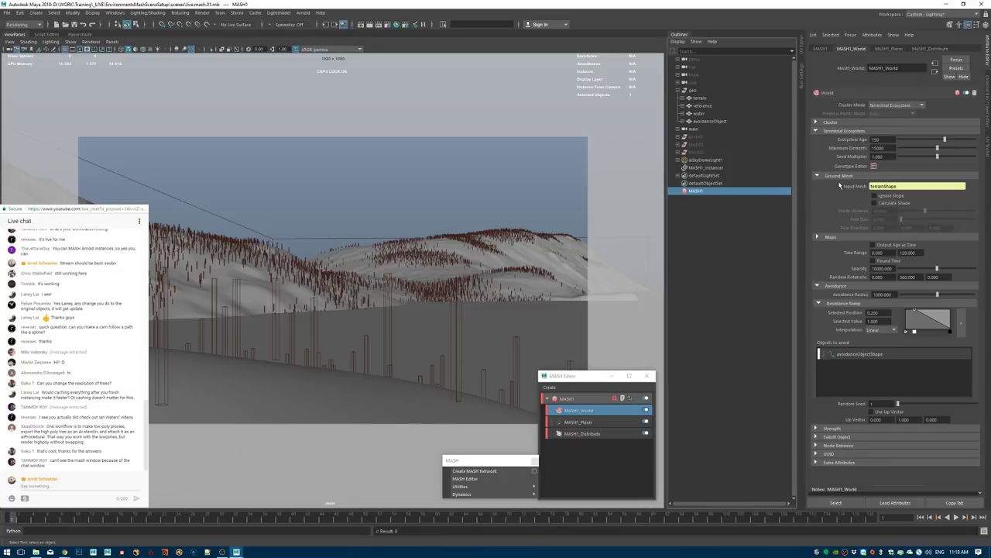
left_click(717, 169)
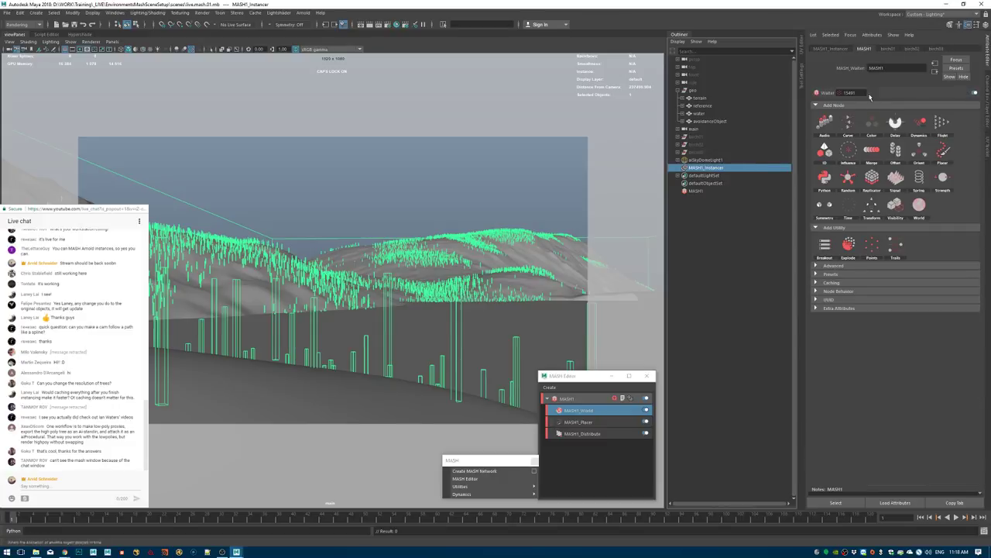
left_click(832, 49)
left_click(880, 120)
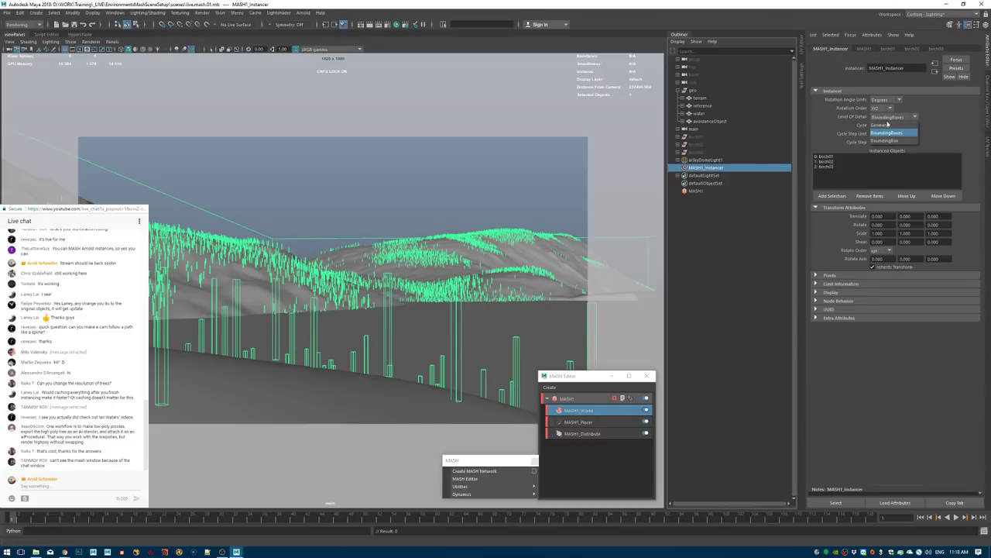
left_click(882, 125)
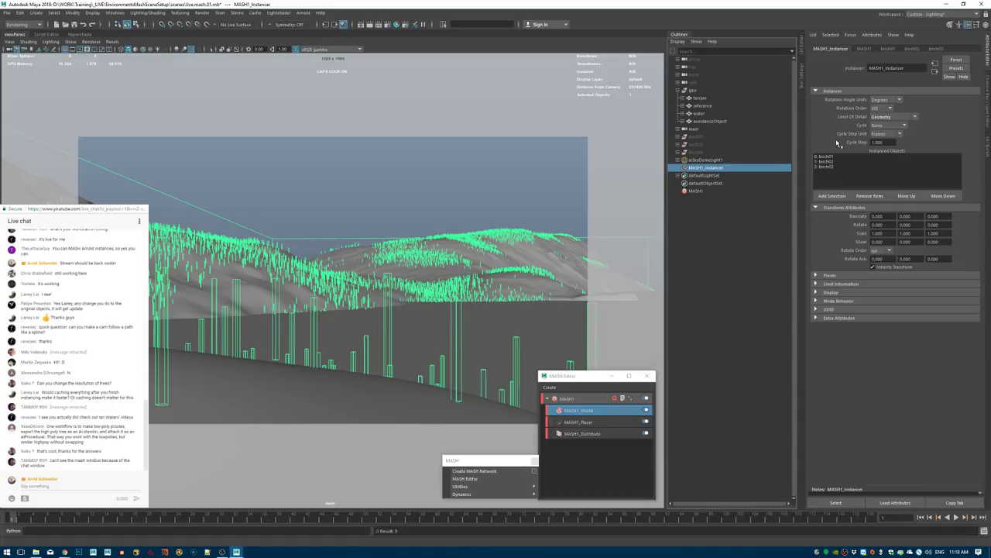
left_click(464, 165)
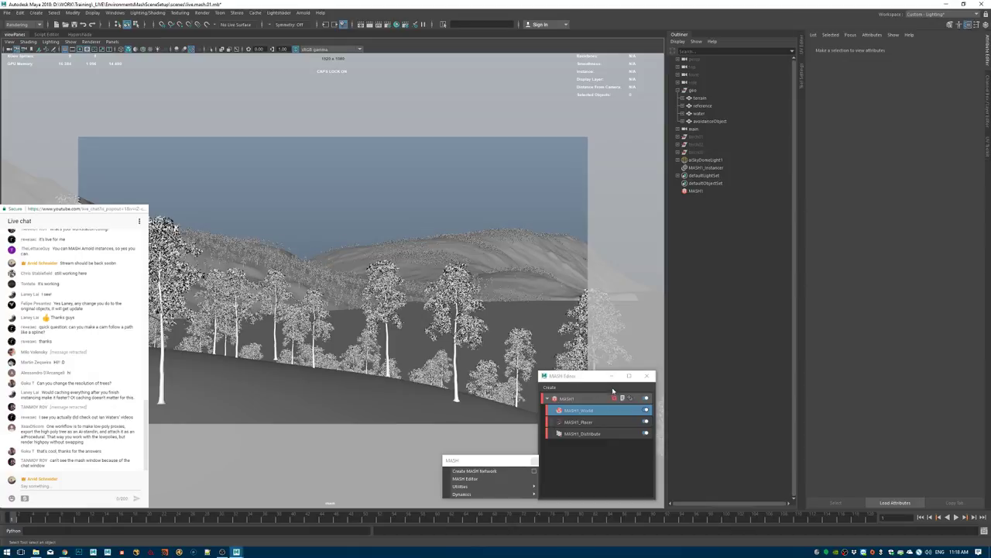
Lower the Ecosystem Age of MASH1_World to 50.
mouse_move(592, 379)
left_mouse_down()
mouse_move(575, 351)
mouse_move(586, 379)
left_mouse_up()
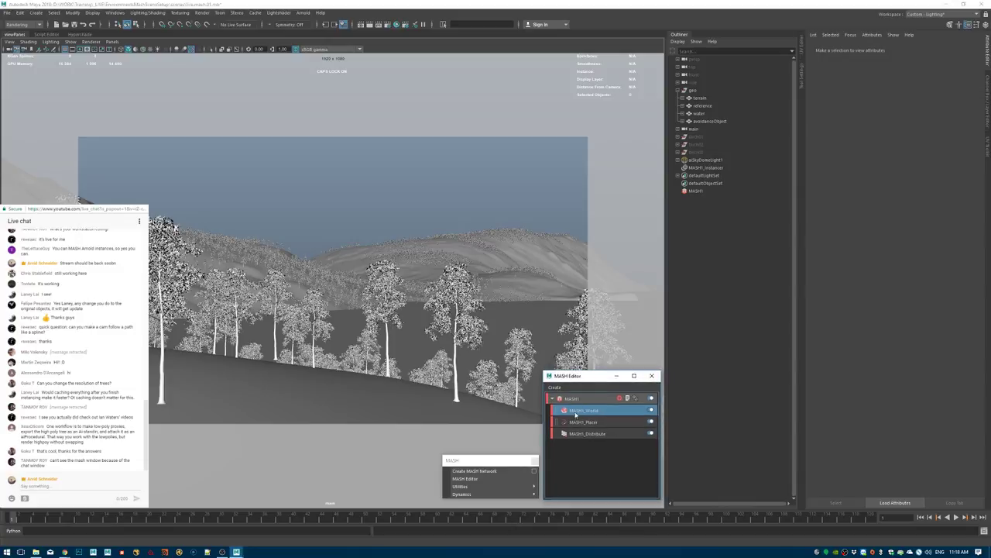
left_click(578, 410)
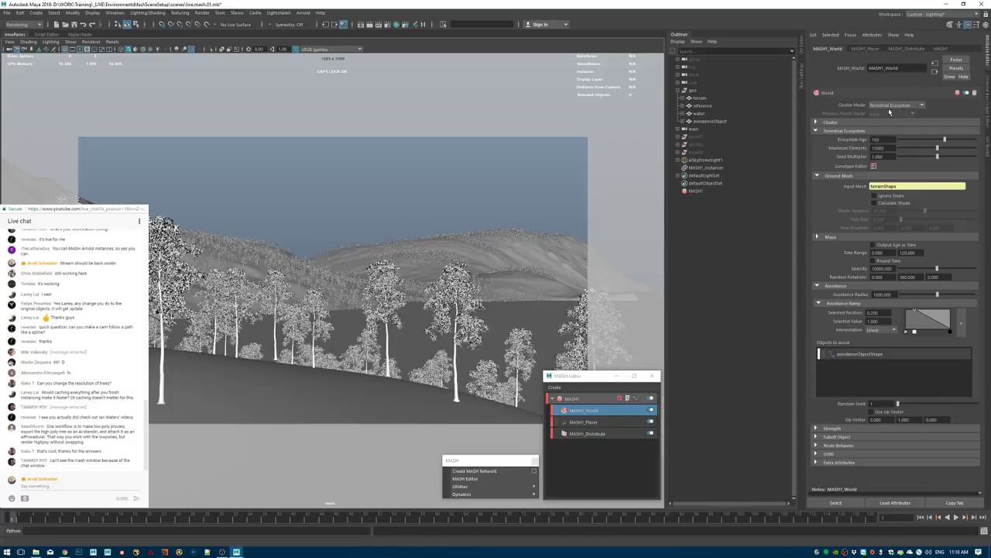
left_click_drag(882, 140, 840, 138)
type("30")
key("Return")
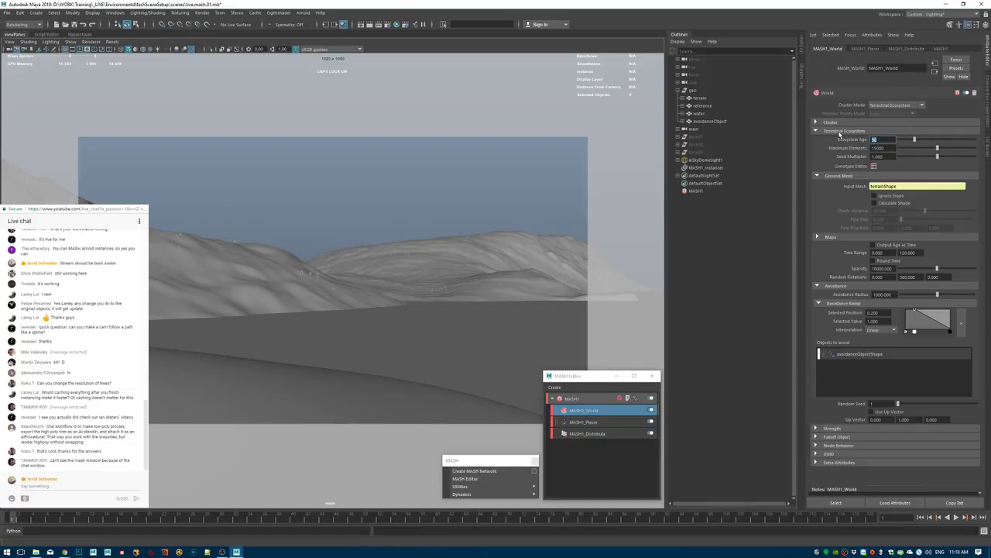
Open the Genotype Editor of MASH1_World, place it clear of the chat and rename the default genotype BIRCH01.
left_click(873, 166)
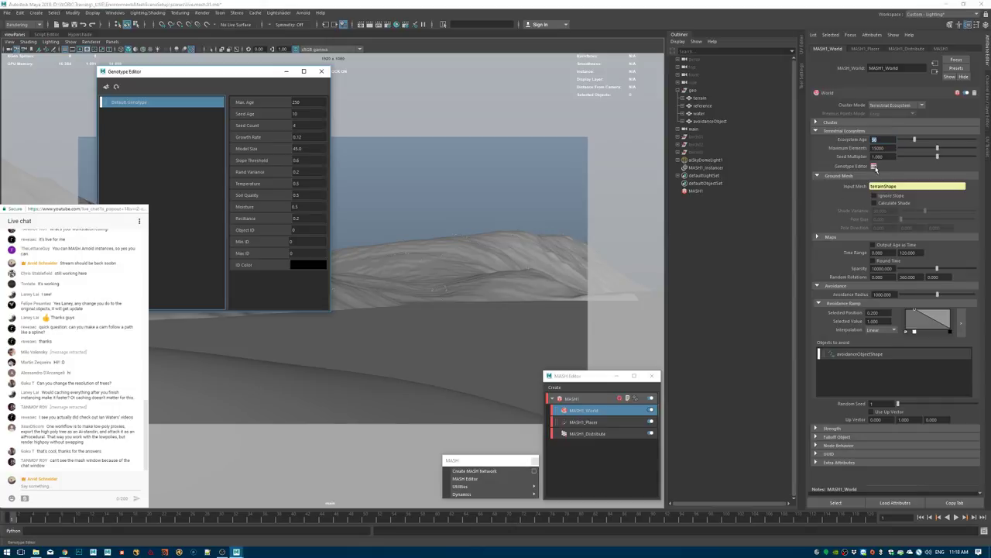
left_click_drag(151, 80, 352, 103)
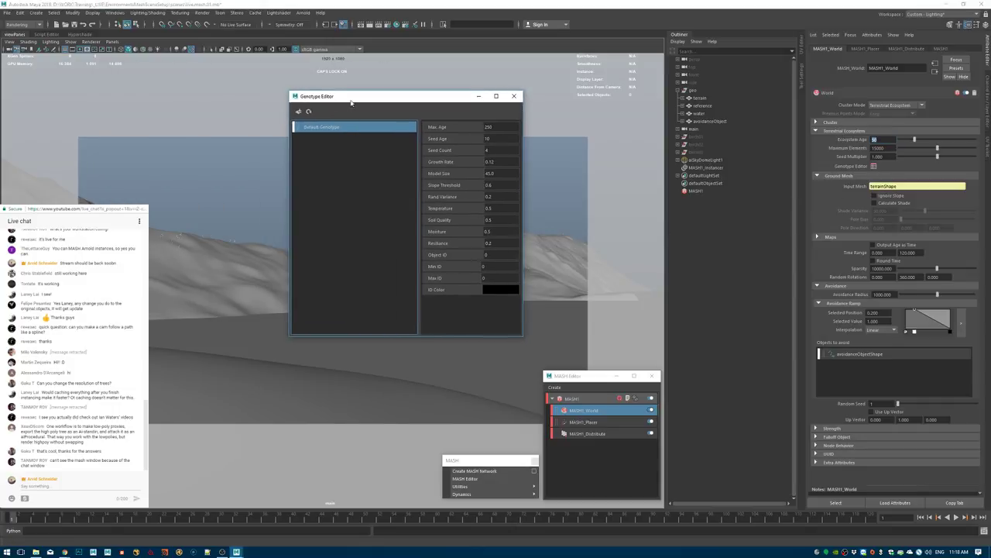
double_click(319, 128)
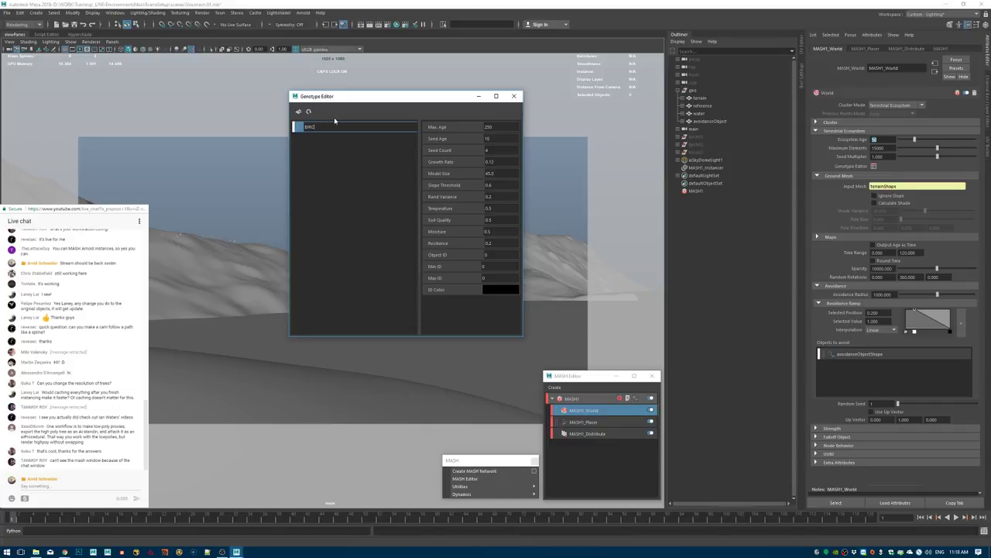
key("Return")
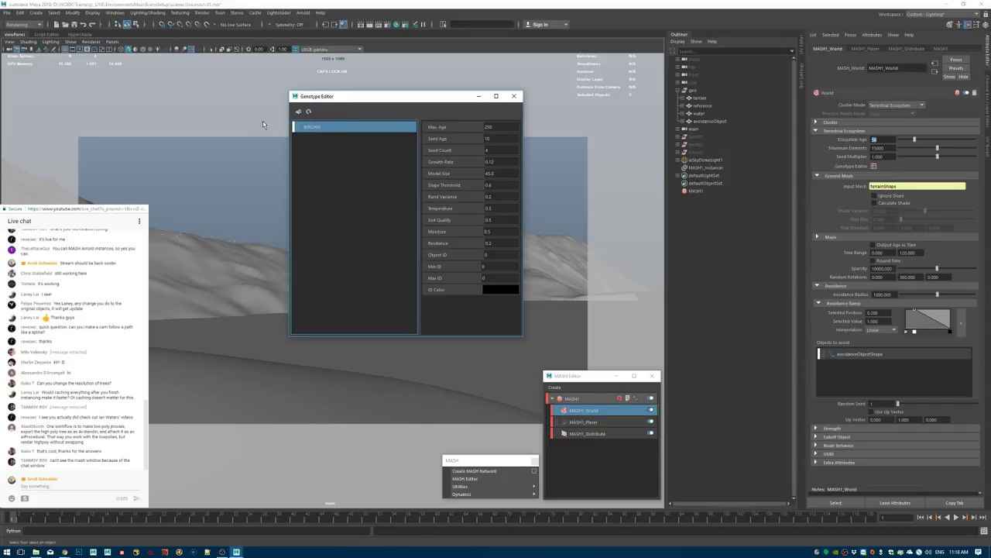
Duplicate the BIRCH01 genotype twice and name the copies BIRCH02 and BIRCH03.
right_click(327, 143)
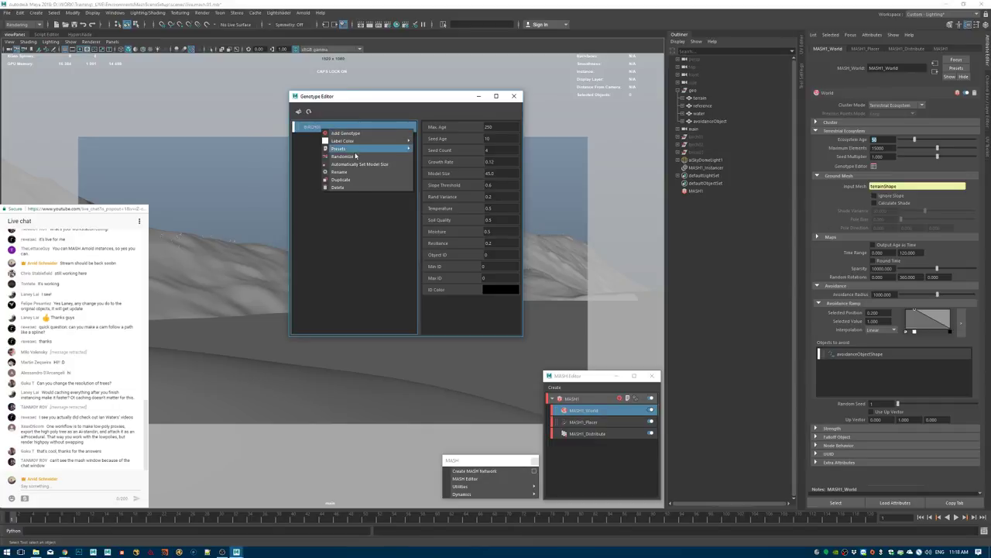
left_click(358, 180)
right_click(325, 141)
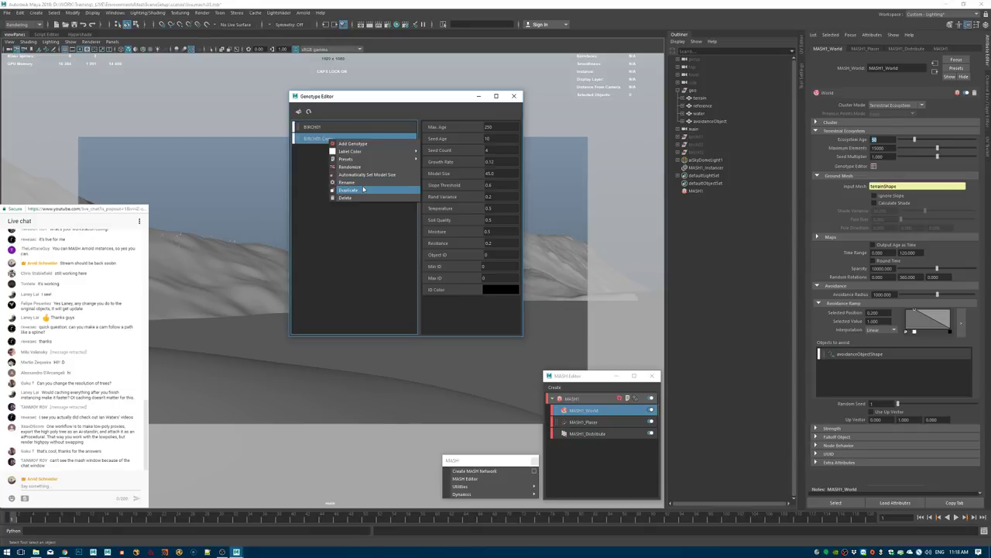
left_click(359, 190)
double_click(327, 140)
type("BIRCH02")
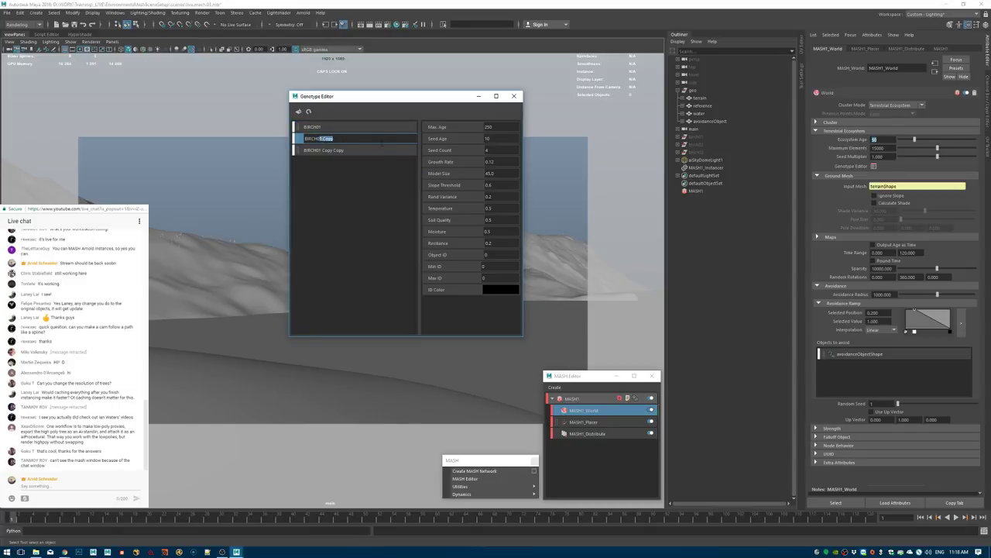
left_click(329, 150)
double_click(329, 151)
type("BIRCH03")
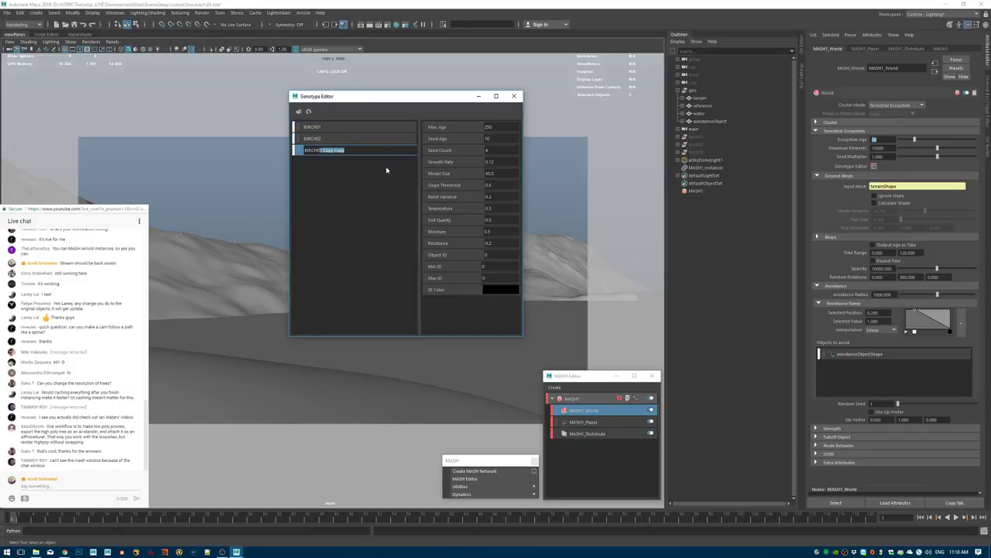
key("Return")
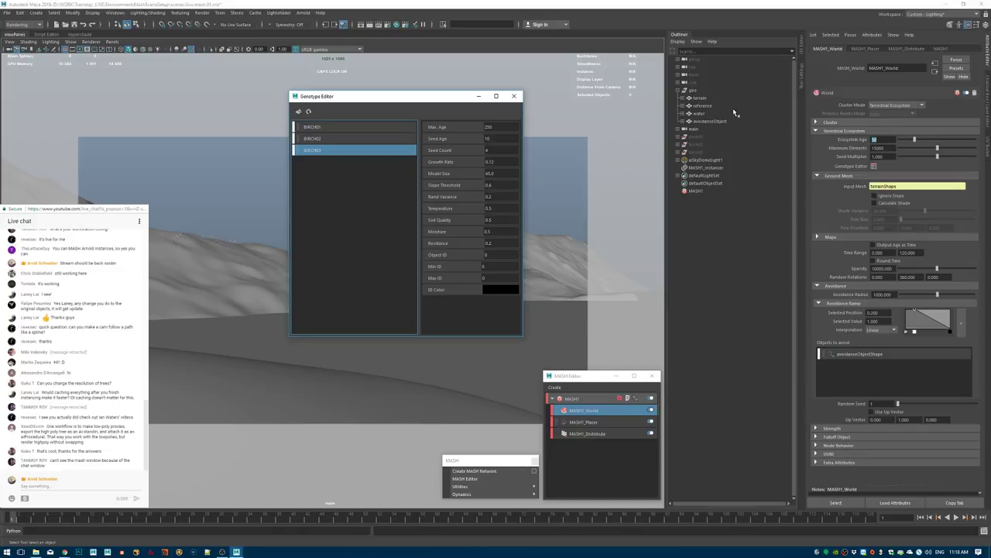
Check the object order in MASH1_Instancer and match the genotypes' Object IDs to it, with 2 for BIRCH03.
left_click(708, 167)
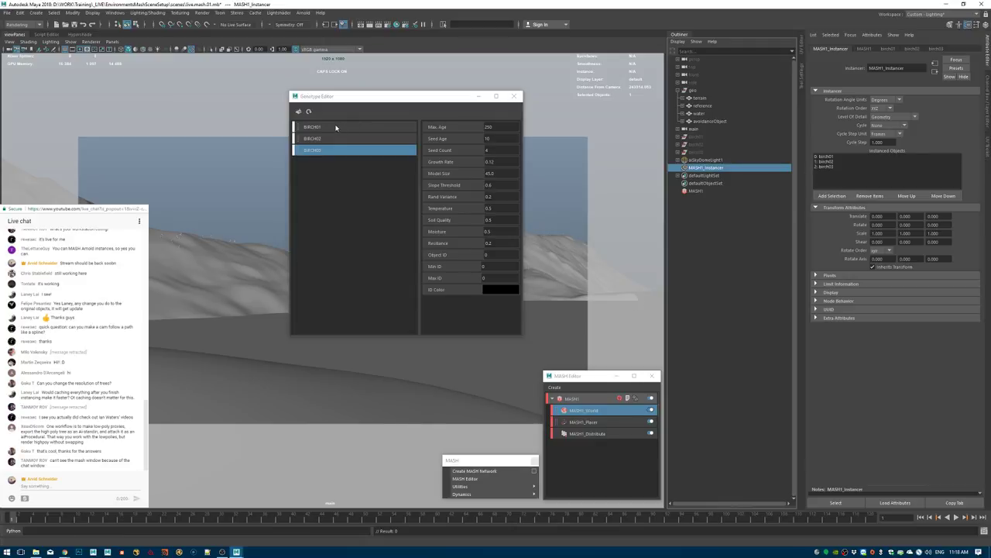
left_click(398, 147)
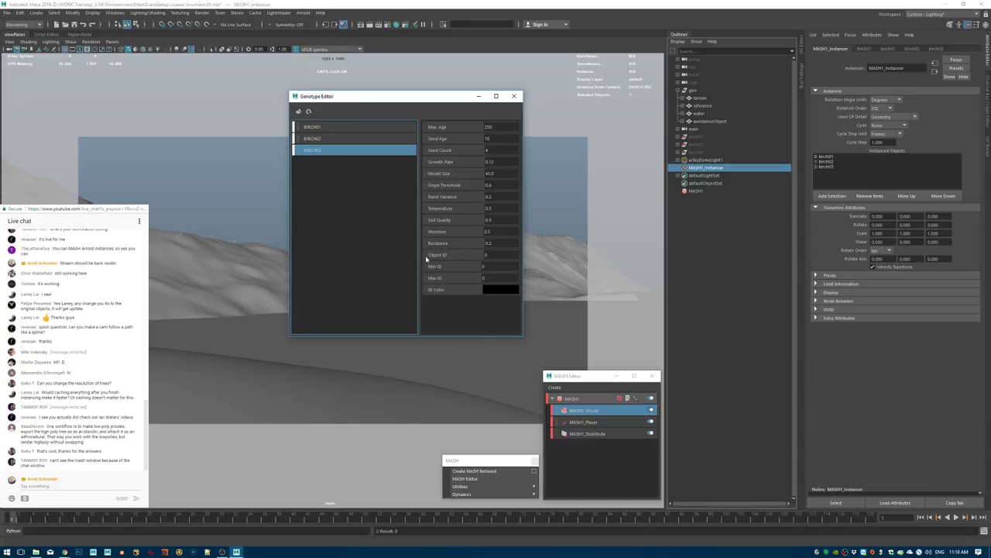
left_click(341, 129)
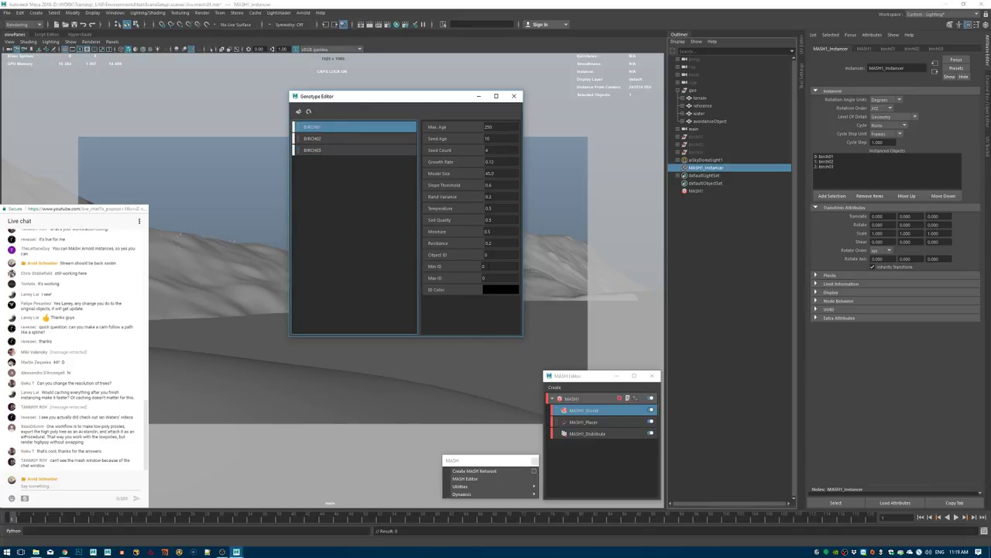
left_click_drag(327, 143, 328, 131)
left_click(359, 141)
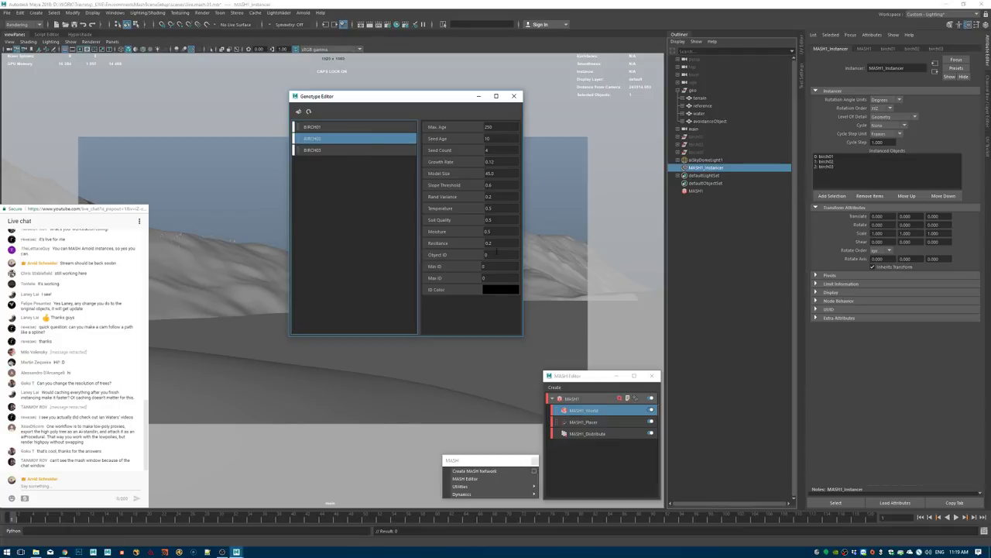
left_click(343, 150)
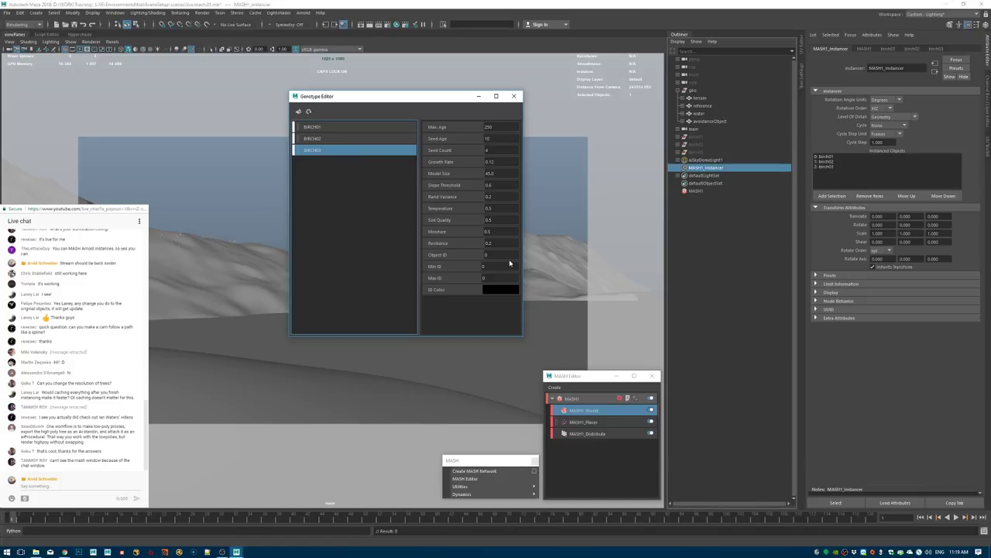
left_click_drag(502, 255, 453, 248)
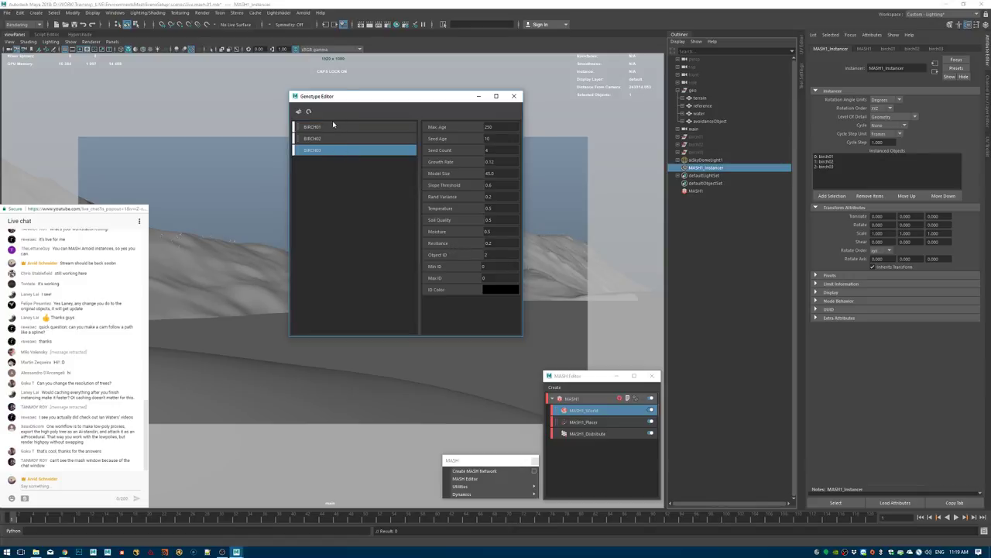
Update the ecosystem with the edited genotypes and close the Genotype Editor.
left_click(309, 112)
left_click(513, 96)
left_click(361, 206)
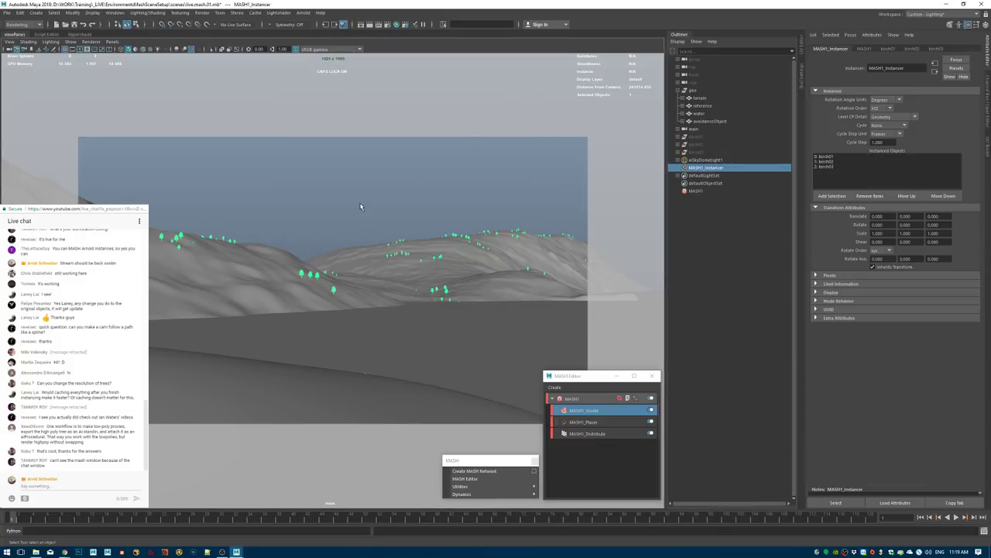
Set the Ecosystem Age of MASH1_World back to 150.
left_click(603, 409)
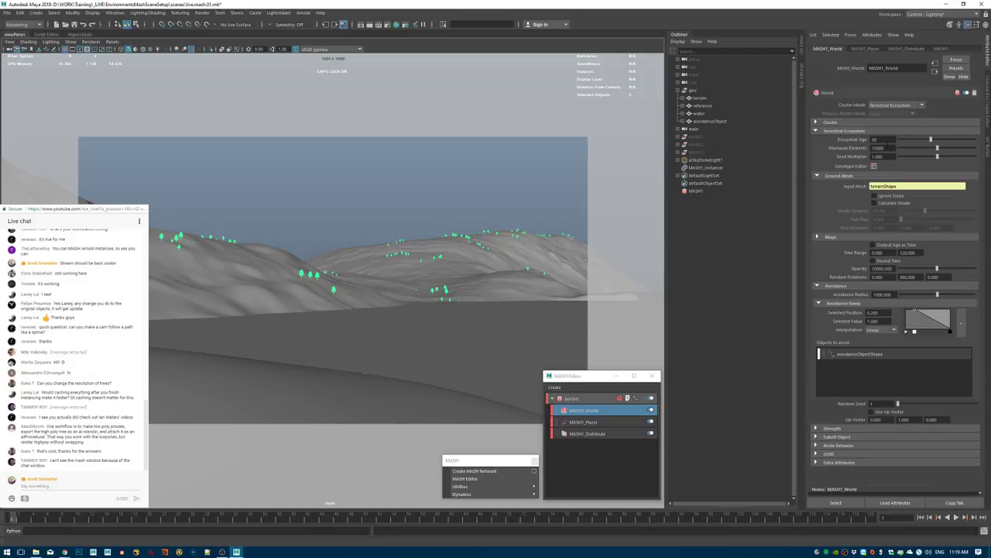
left_click_drag(886, 141, 845, 138)
type("150")
key("Return")
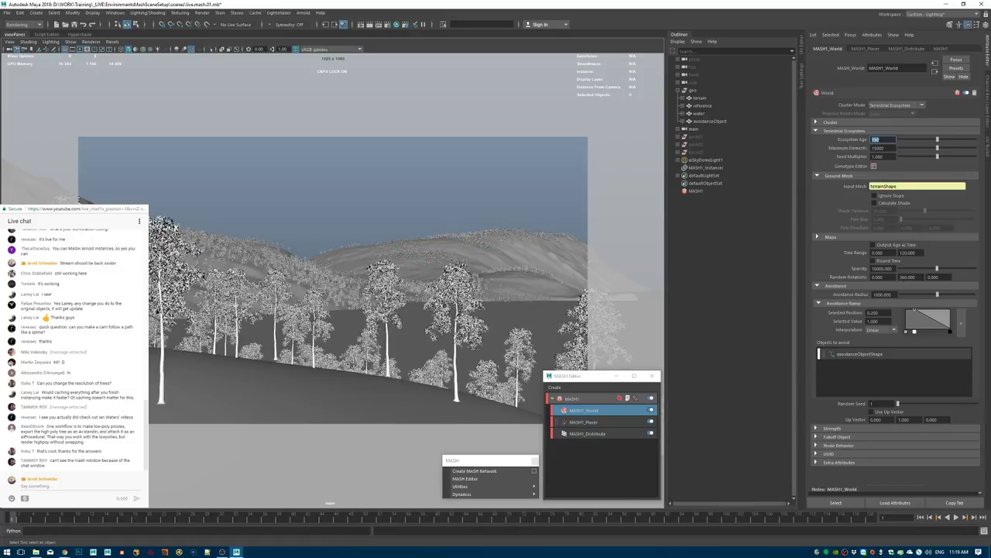
Clear the selection in the camera view and save the scene.
left_click(907, 276)
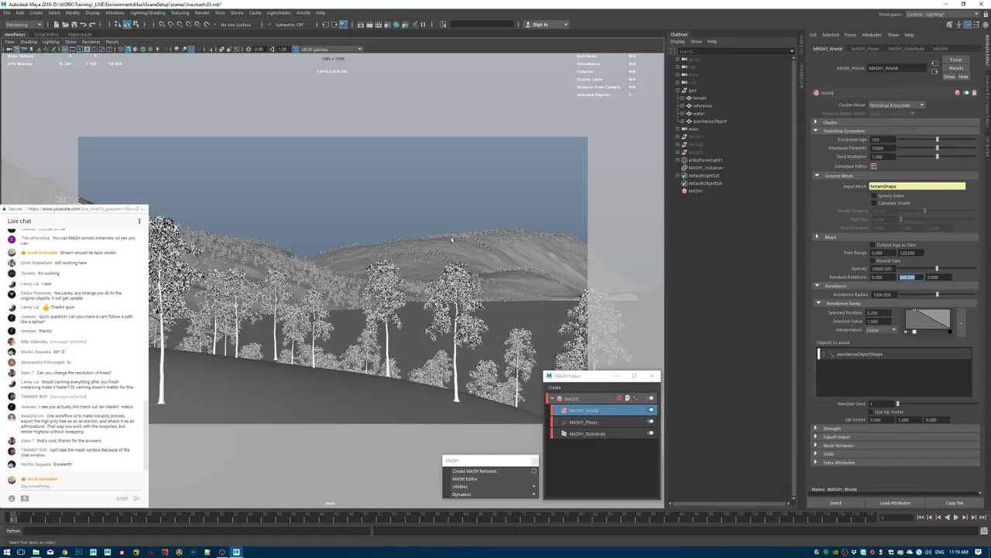
left_click(495, 338)
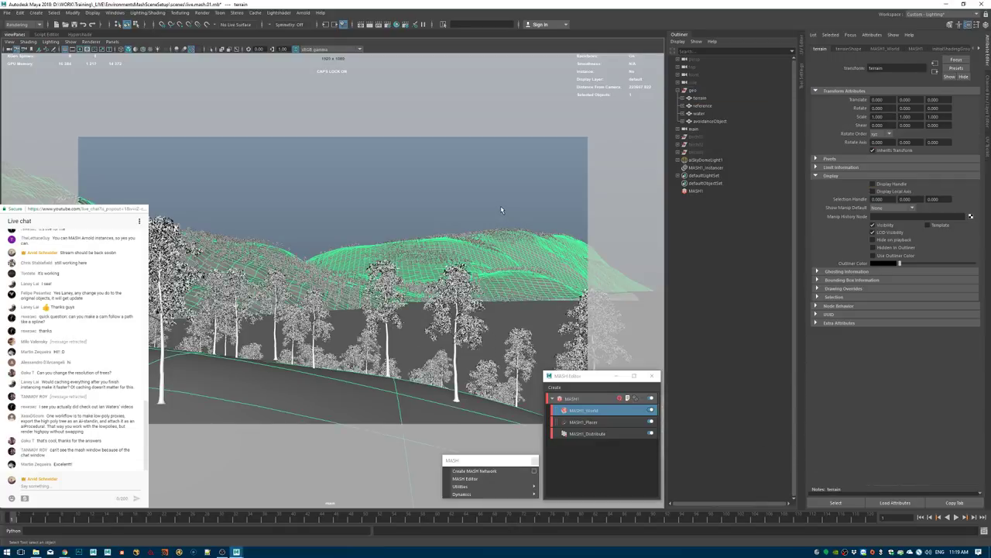
left_click(501, 209)
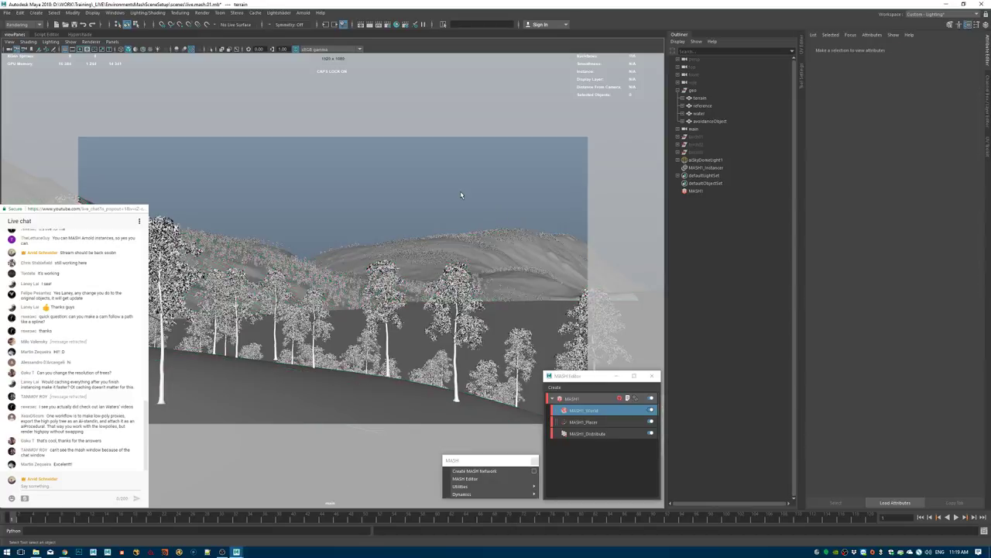
key("ctrl+s")
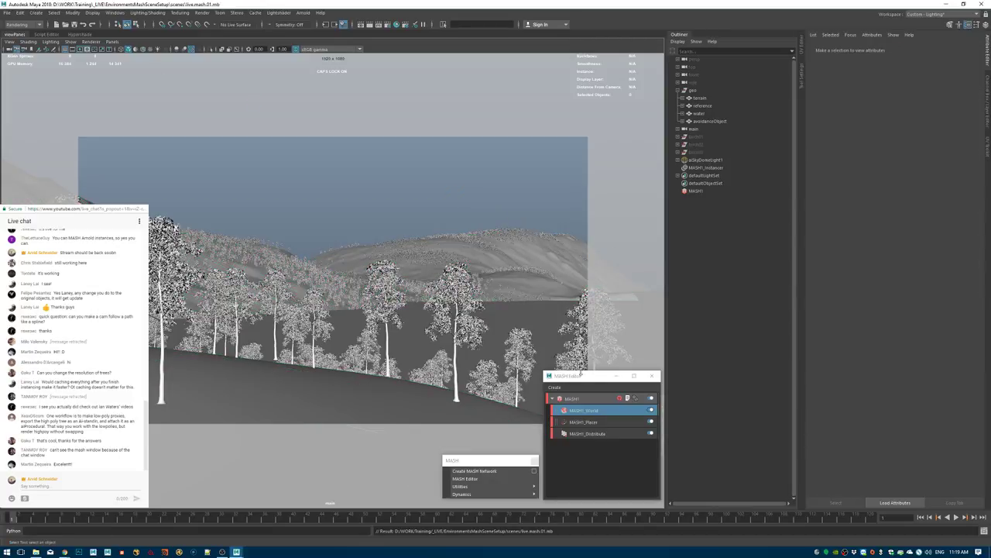
Add a Points utility to the MASH1 network and set its displayed channel to Object Id.
left_click(573, 398)
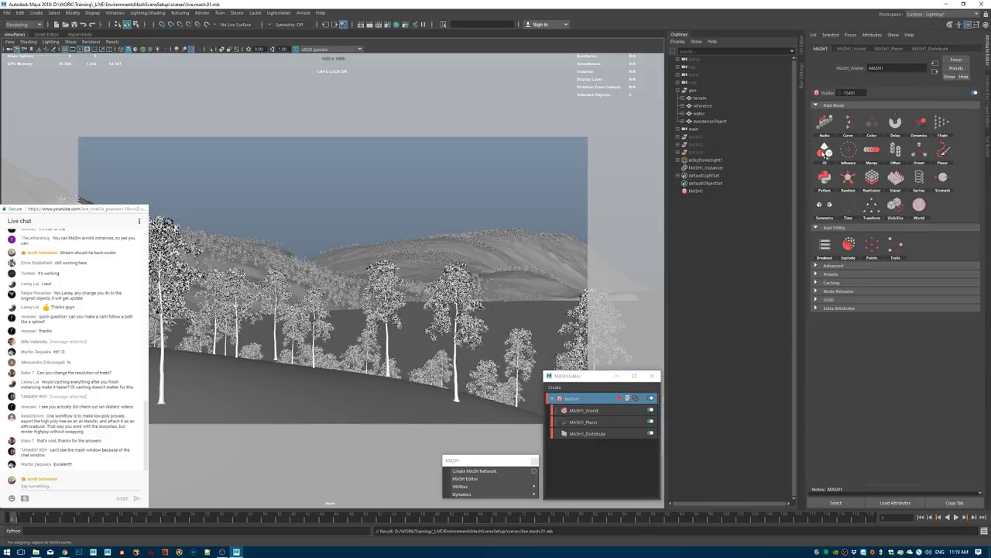
left_click(893, 251)
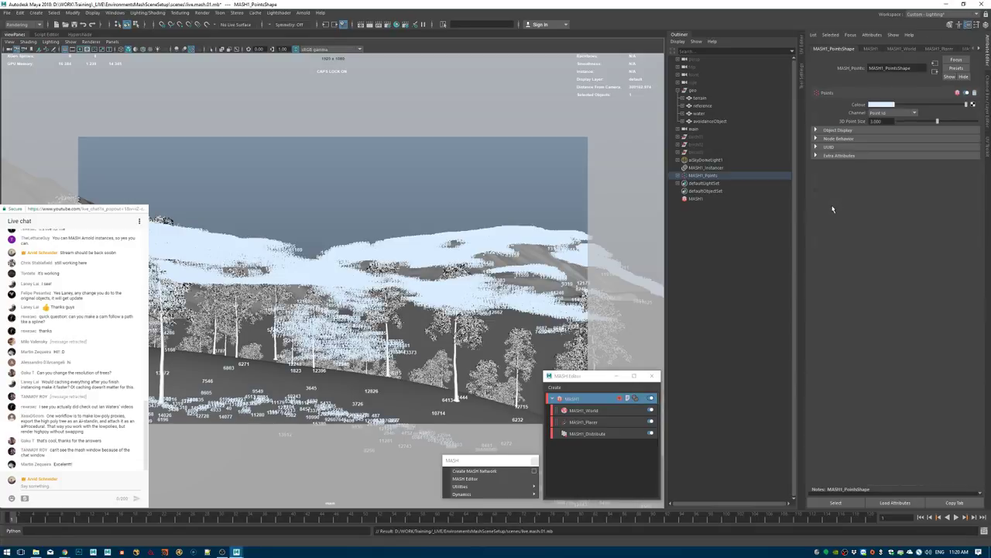
left_click(714, 177)
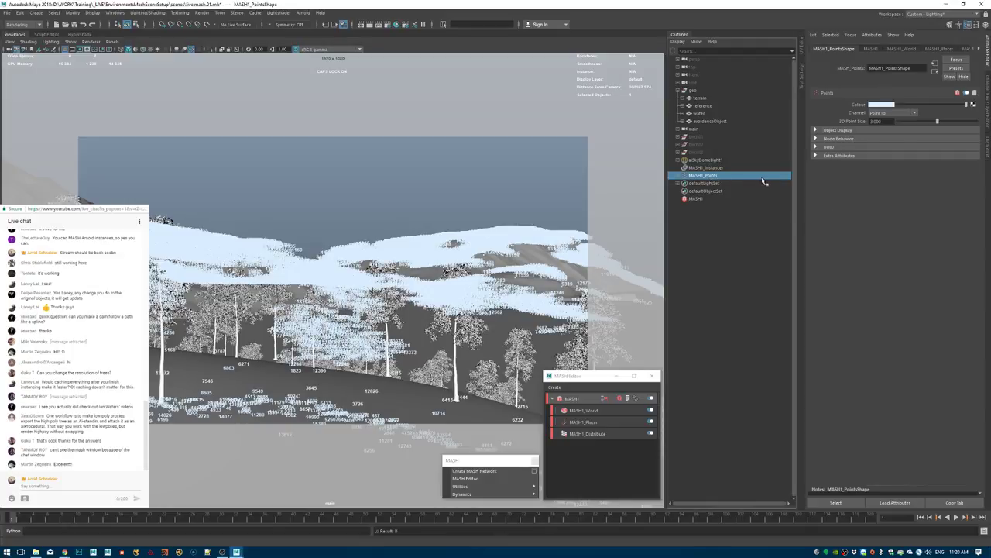
left_click(762, 178)
left_click(875, 49)
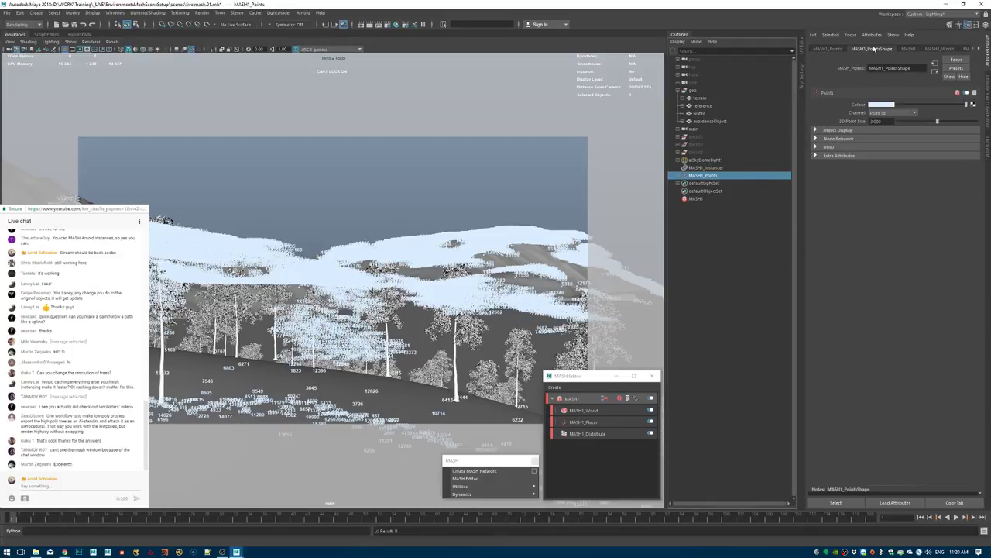
left_click(894, 115)
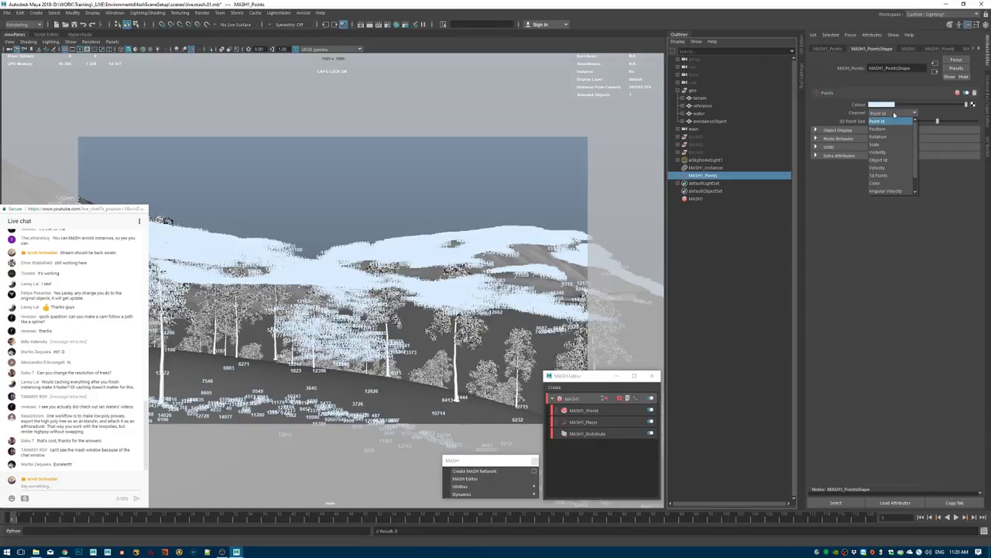
left_click(887, 161)
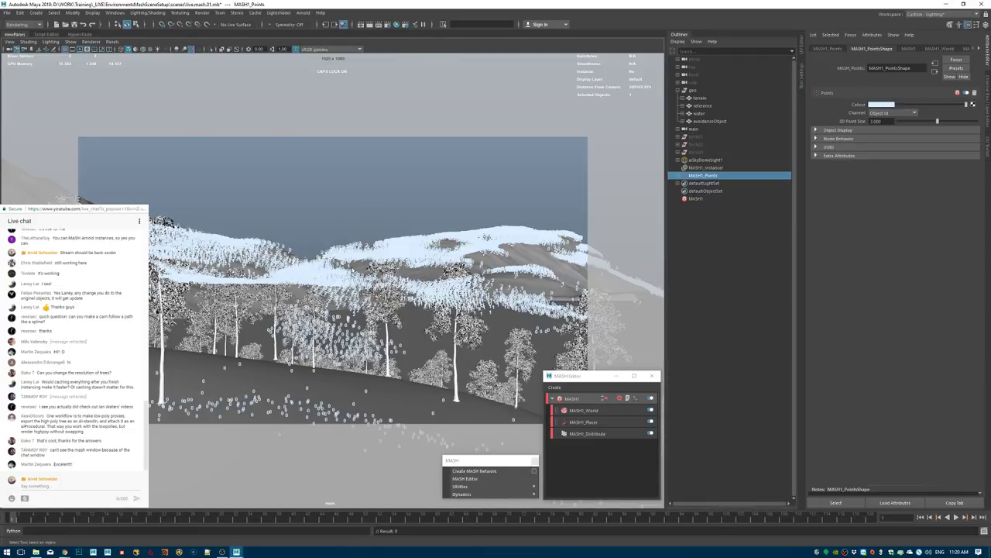
Examine the Object Id labels across the terrain's birch clusters in the perspective view.
key("space")
left_click_drag(353, 269, 376, 248)
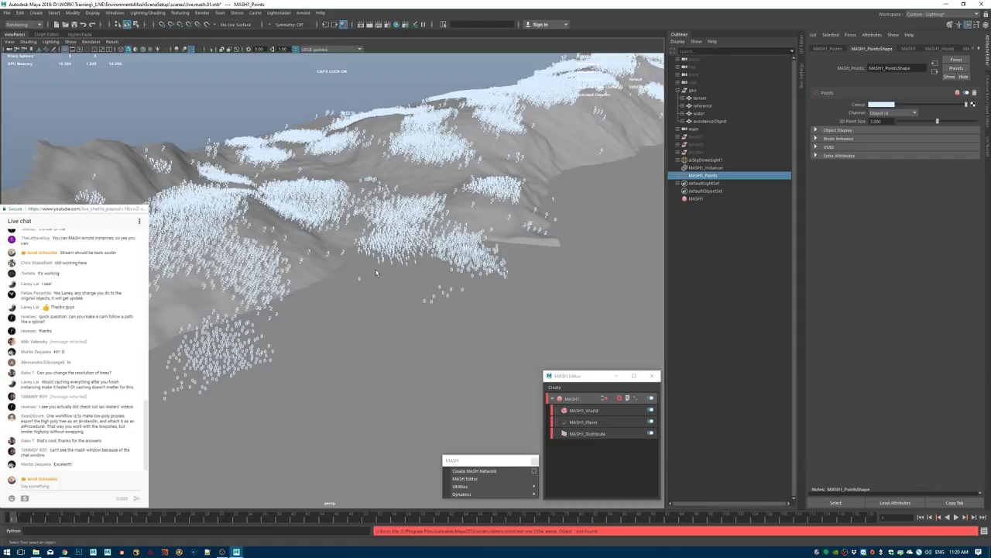
middle_click_drag(378, 273, 378, 268, "alt")
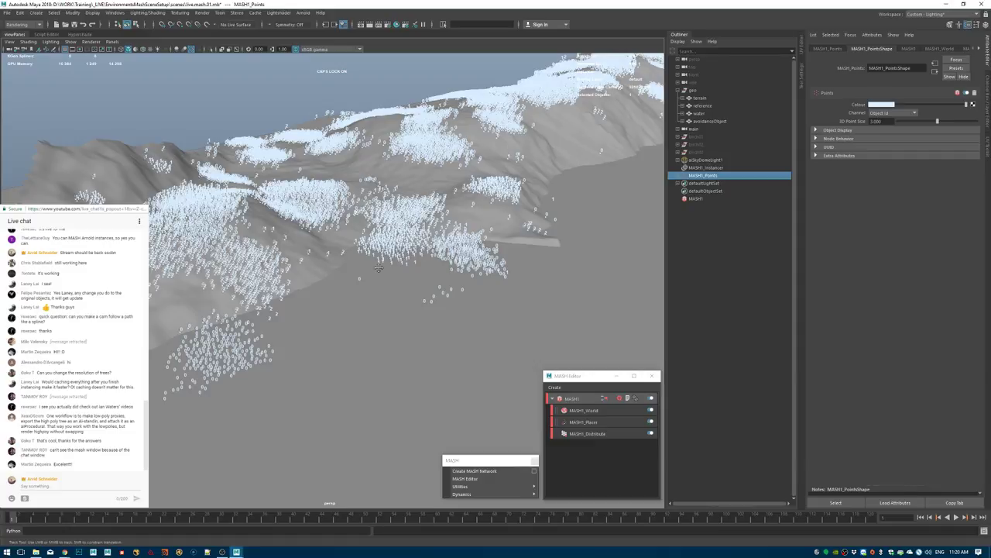
left_click_drag(378, 267, 397, 341, "alt")
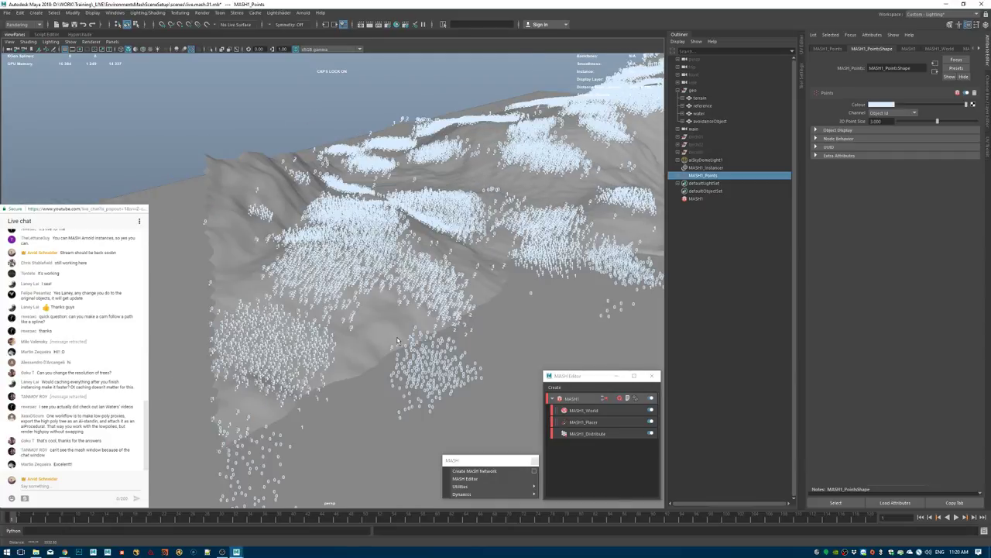
left_click_drag(397, 341, 500, 255, "alt")
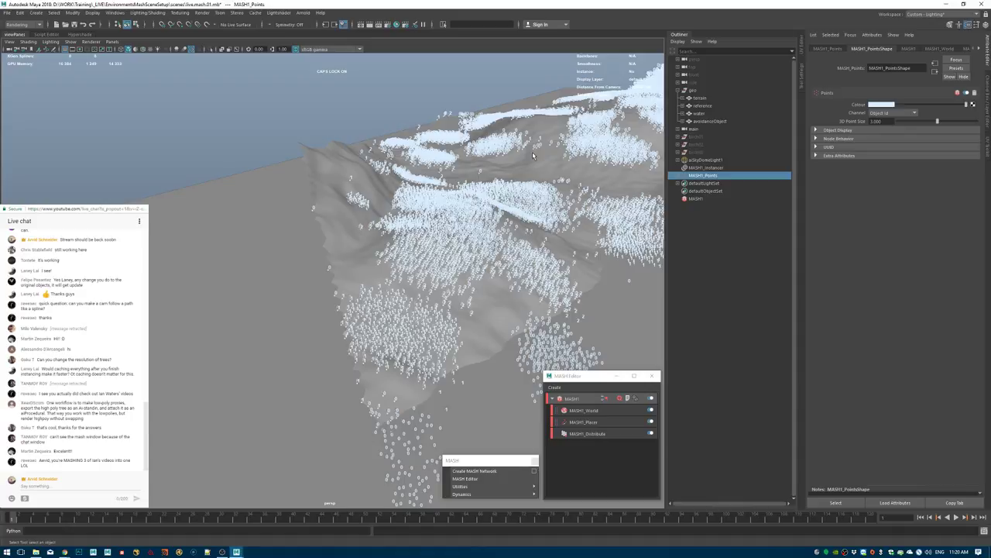
key("Caps_Lock")
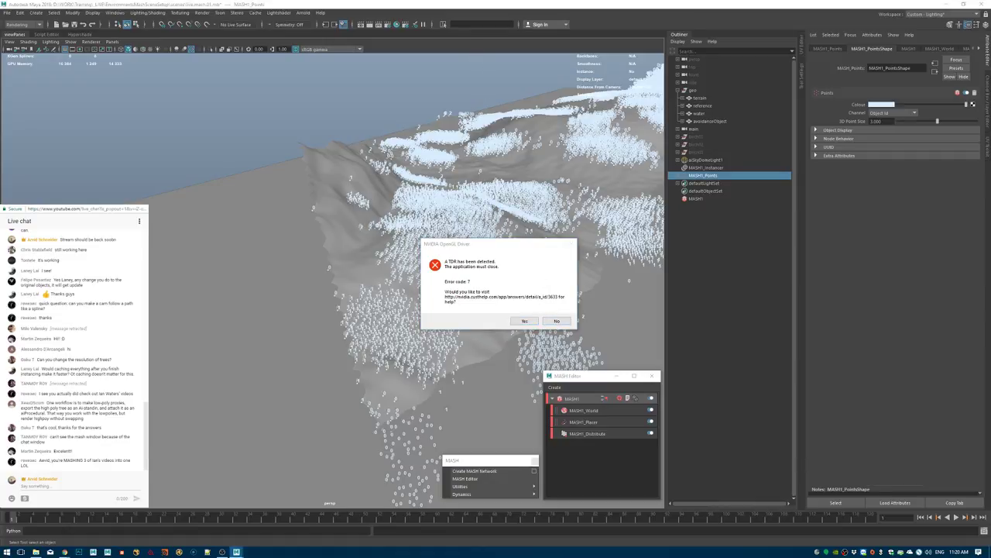
Reopen the incremental save live.mash.01.0015.mb in Maya and bring the Maya window to the front.
key("alt+Tab")
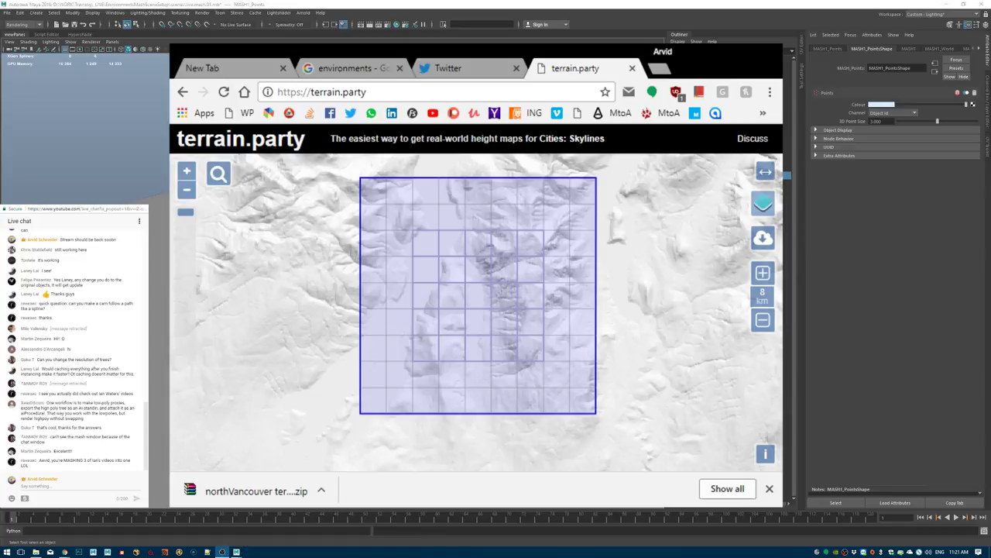
key("super+d")
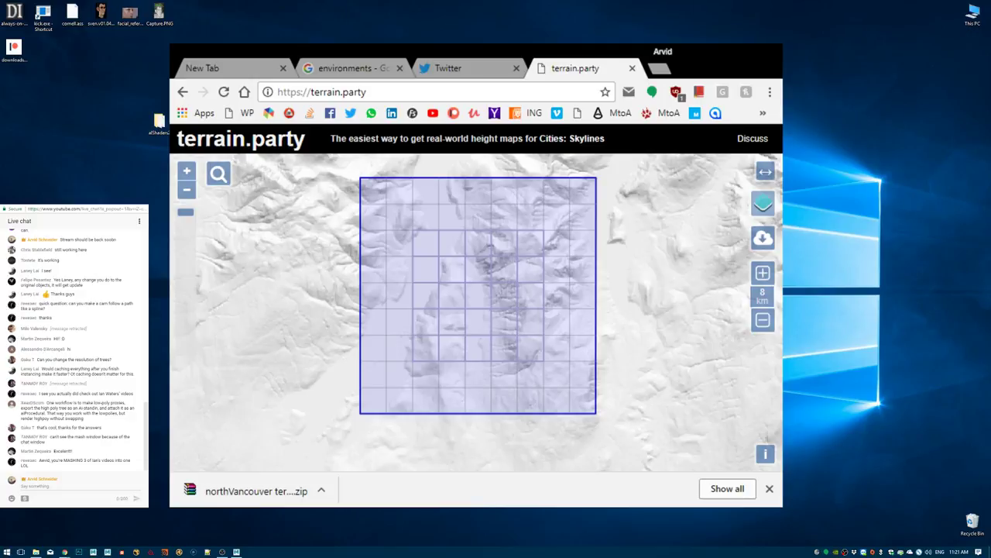
key("alt+Tab")
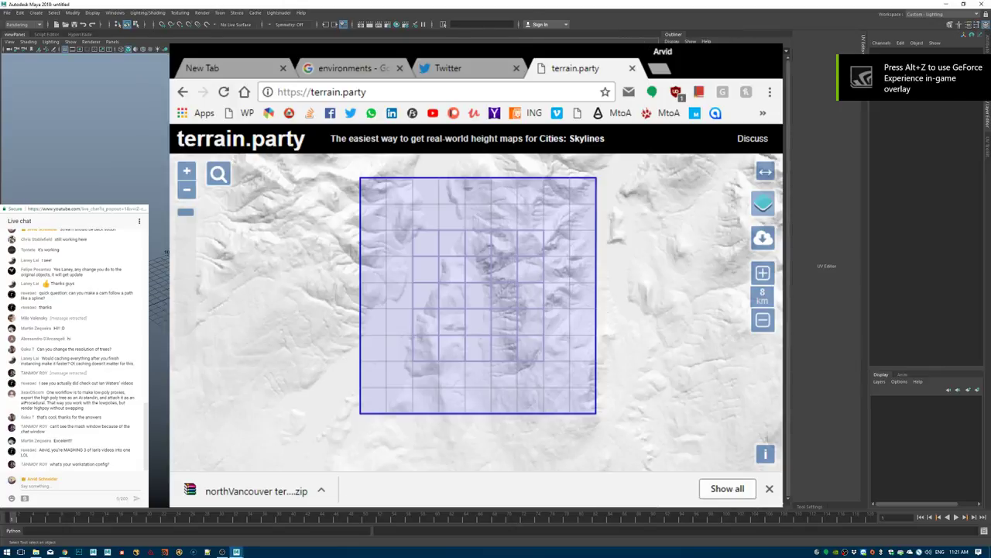
left_click(66, 27)
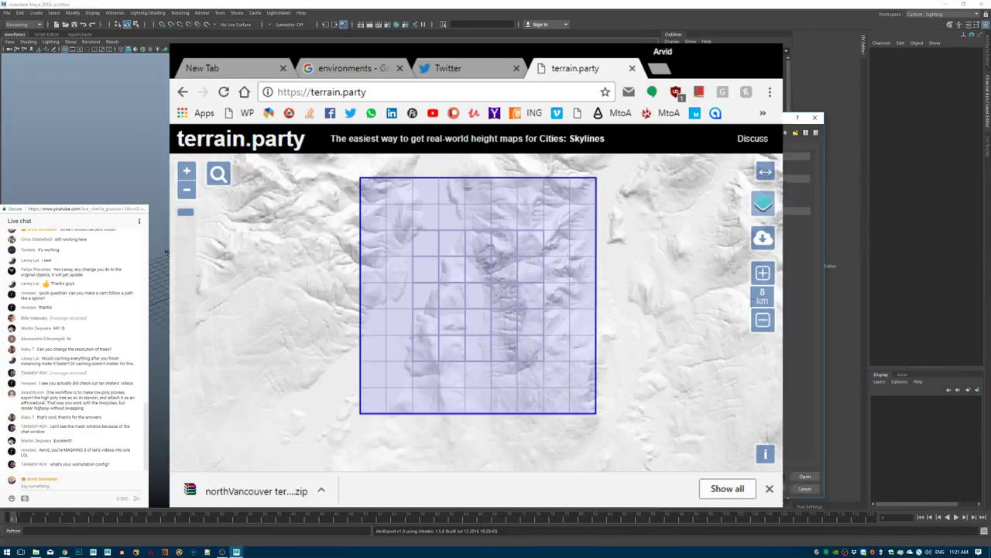
left_click(787, 465)
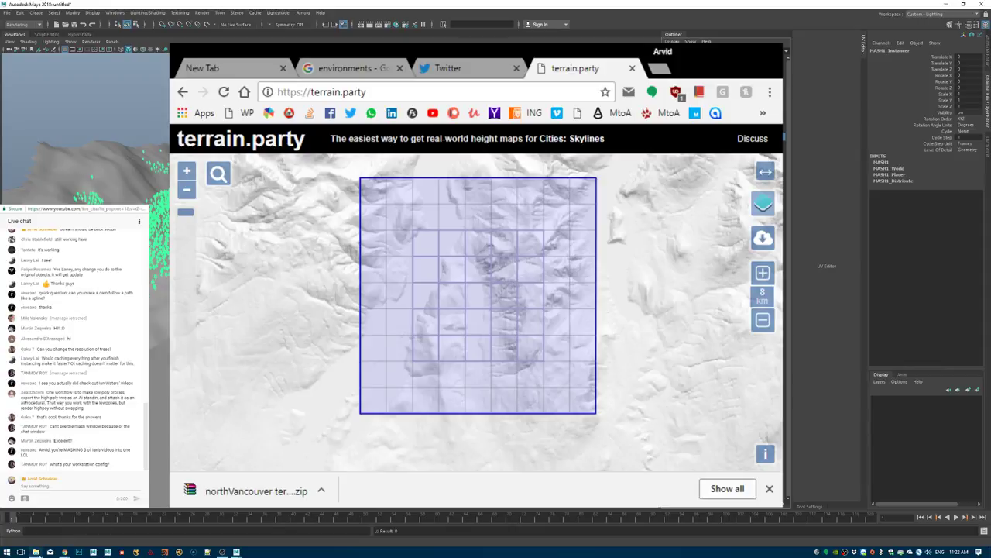
left_click(36, 550)
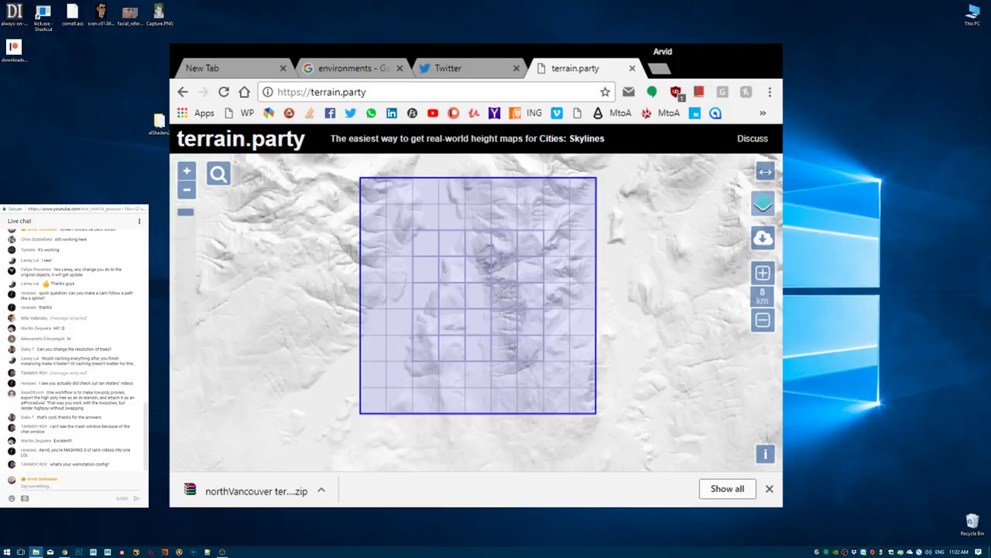
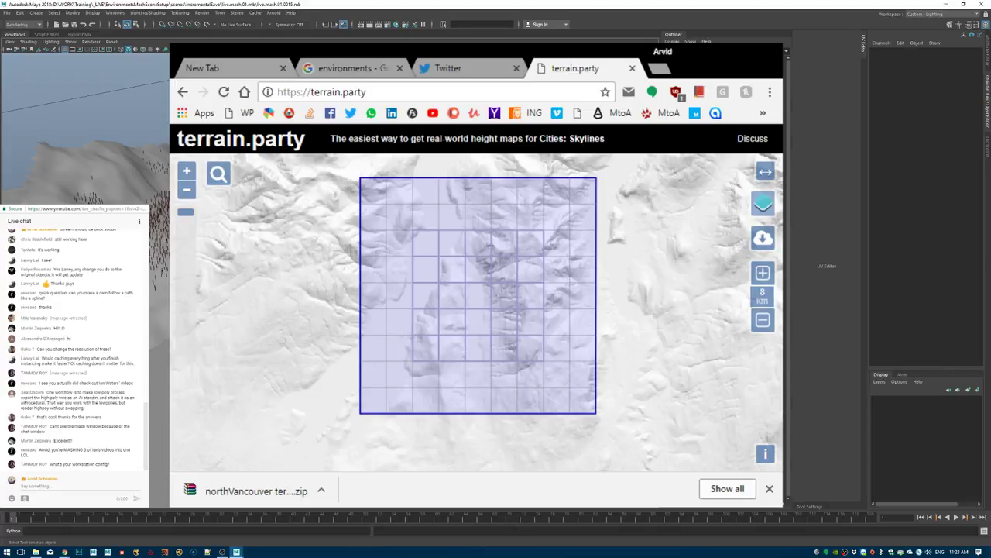
left_click_drag(387, 294, 472, 267, "alt")
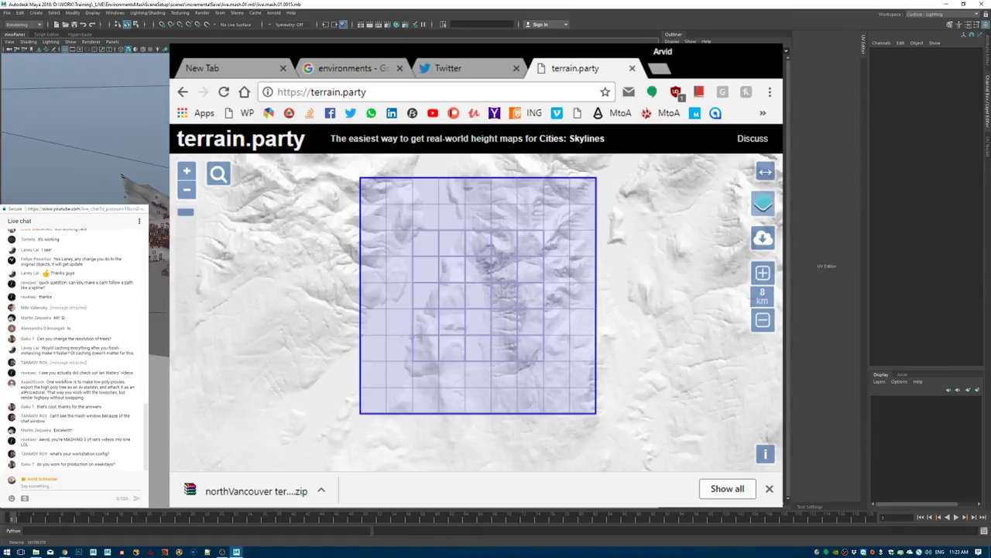
left_click(952, 145)
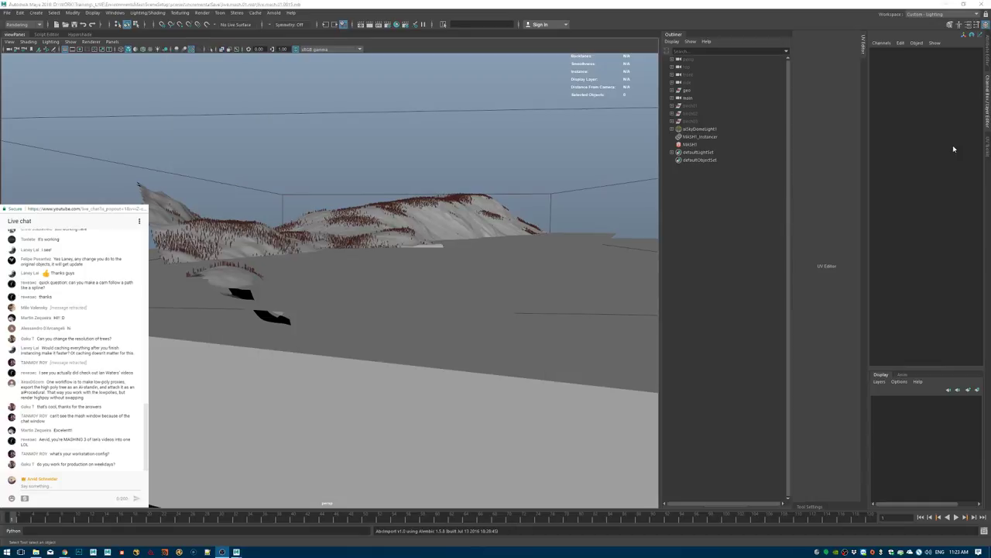
Select MASH1 and set the Ecosystem Age of its MASH1_World node to 50.
left_click_drag(445, 262, 647, 141, "alt")
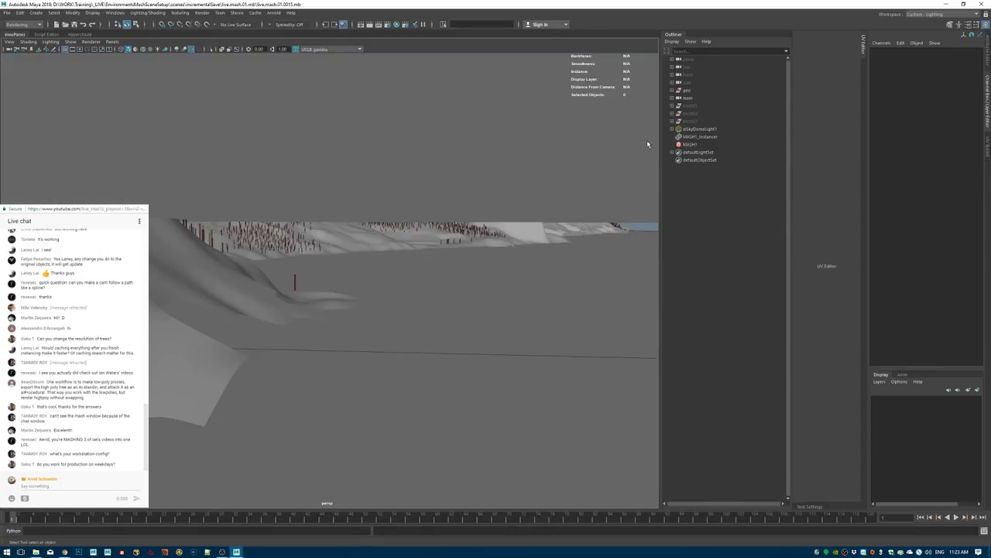
left_click(690, 144)
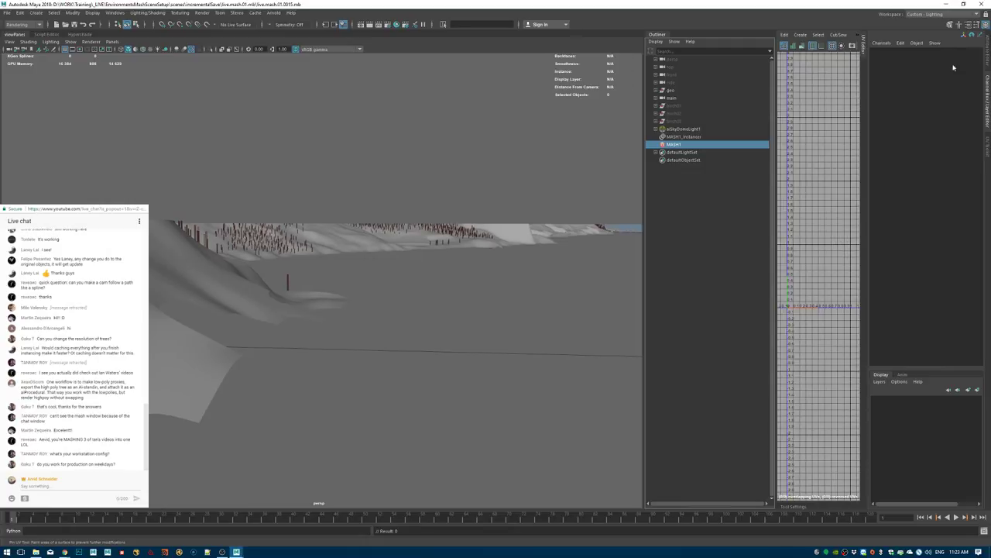
left_click(863, 45)
left_click(987, 52)
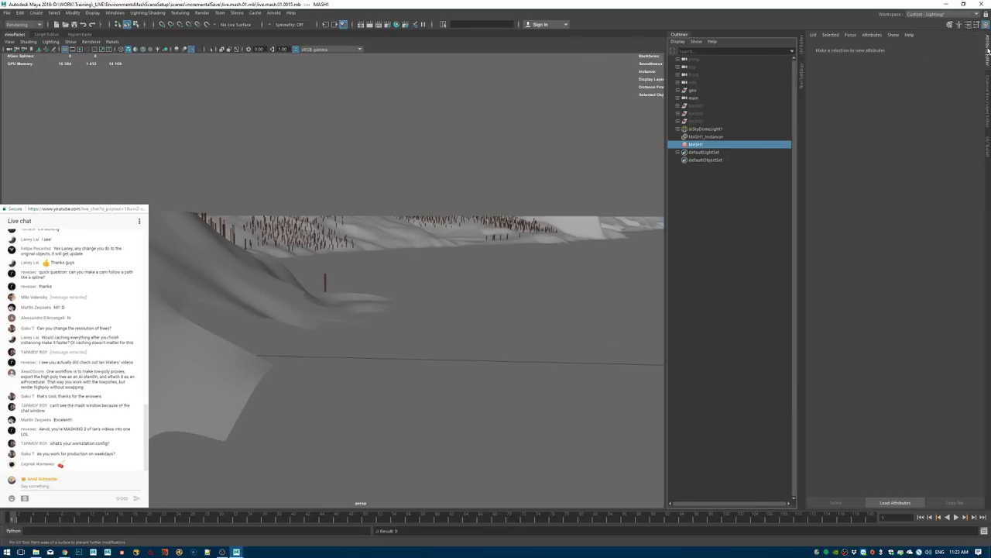
left_click(853, 49)
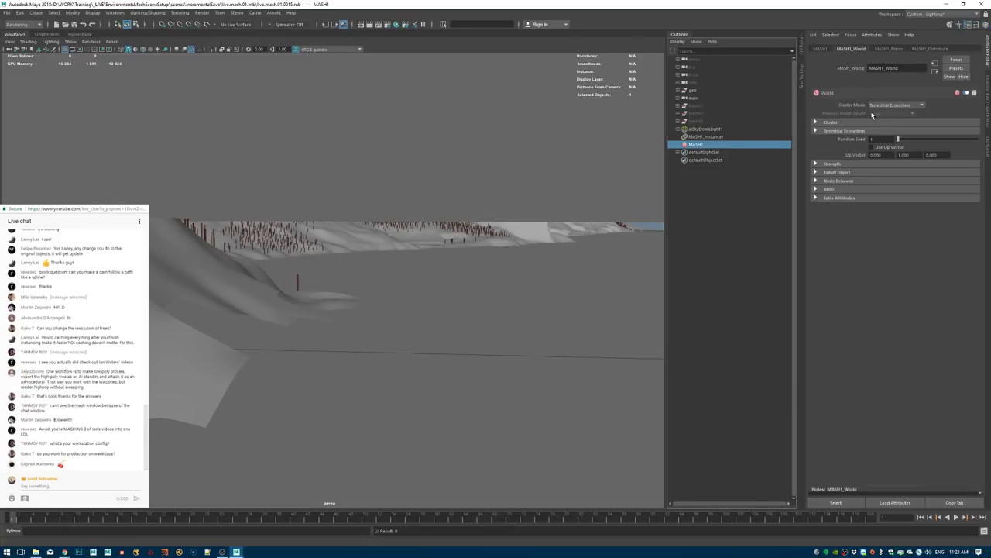
left_click(830, 123)
left_click(830, 123)
left_click(835, 131)
type("50")
key("Return")
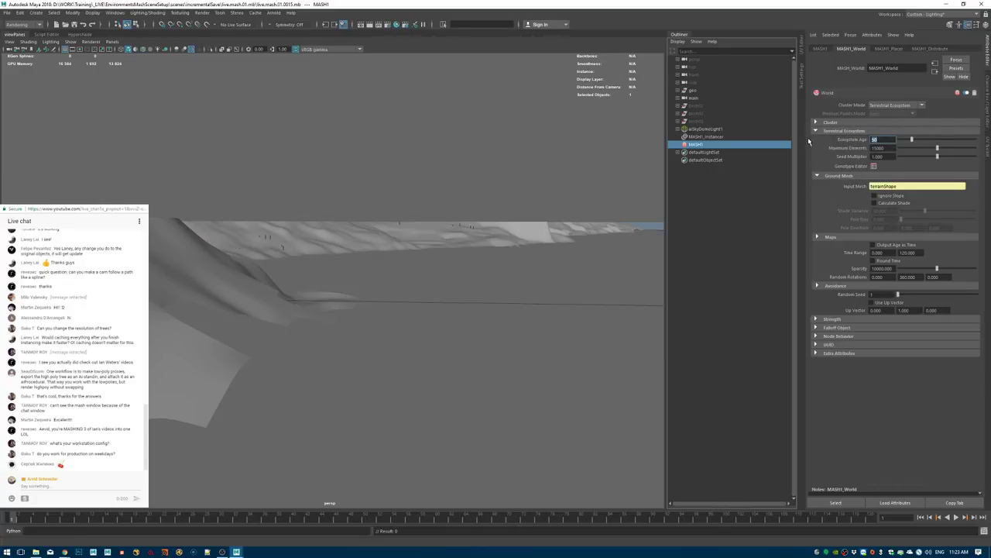
Select avoidanceObject in the geo group and examine its placement relative to the terrain and the remaining trees.
right_click_drag(360, 210, 302, 207, "alt")
middle_click_drag(302, 207, 313, 212, "alt")
right_click_drag(312, 212, 361, 206, "alt")
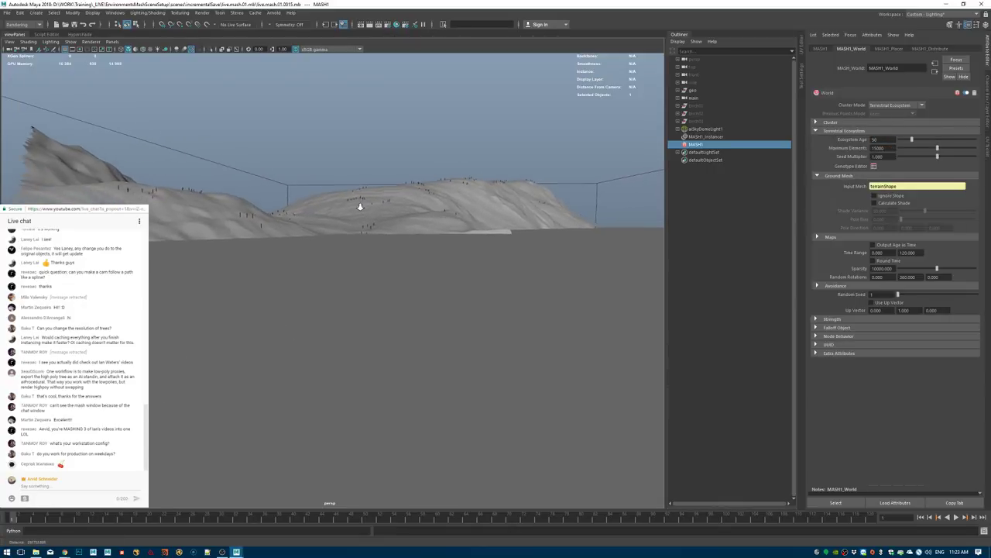
middle_click_drag(360, 206, 367, 195, "alt")
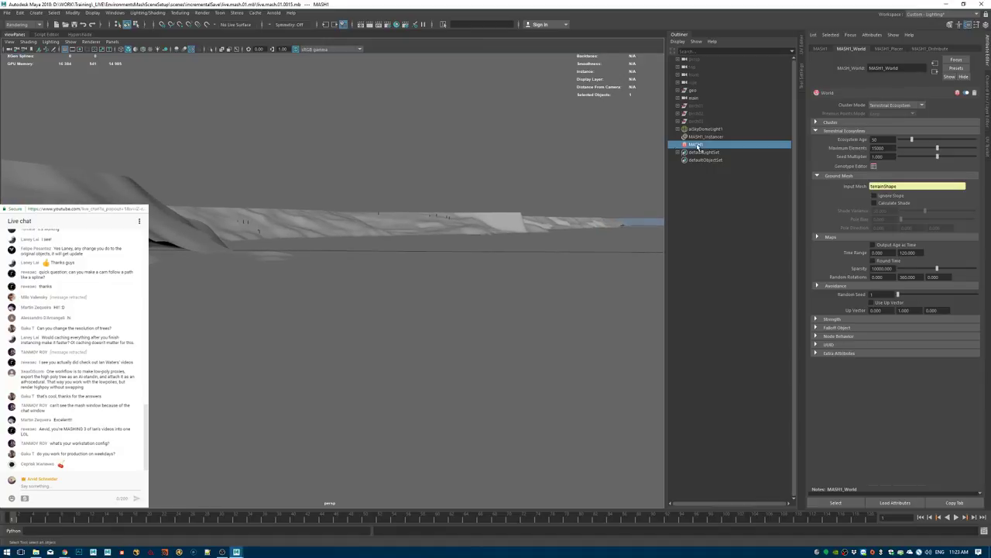
left_click(679, 90)
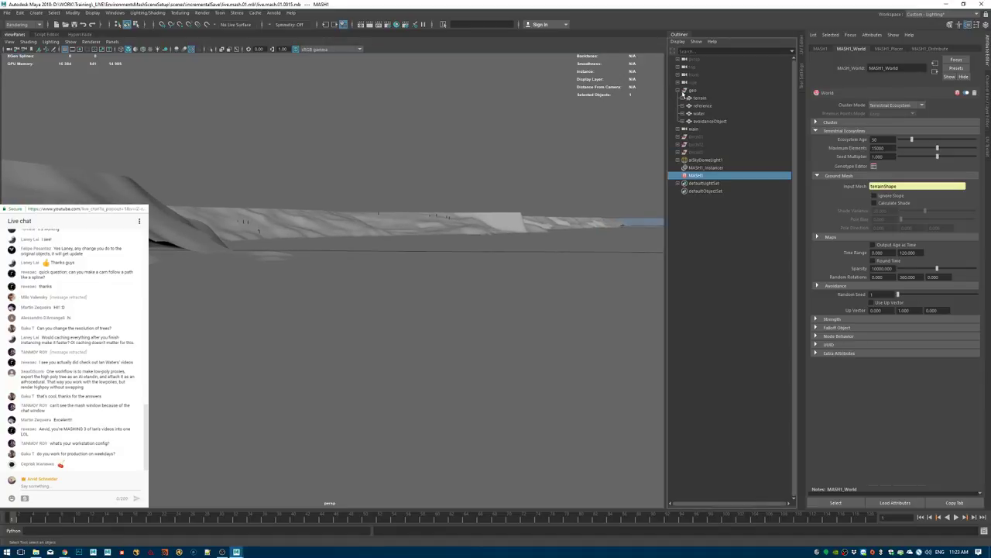
left_click(710, 122)
right_click_drag(473, 241, 356, 247, "alt")
middle_click_drag(356, 246, 356, 237, "alt")
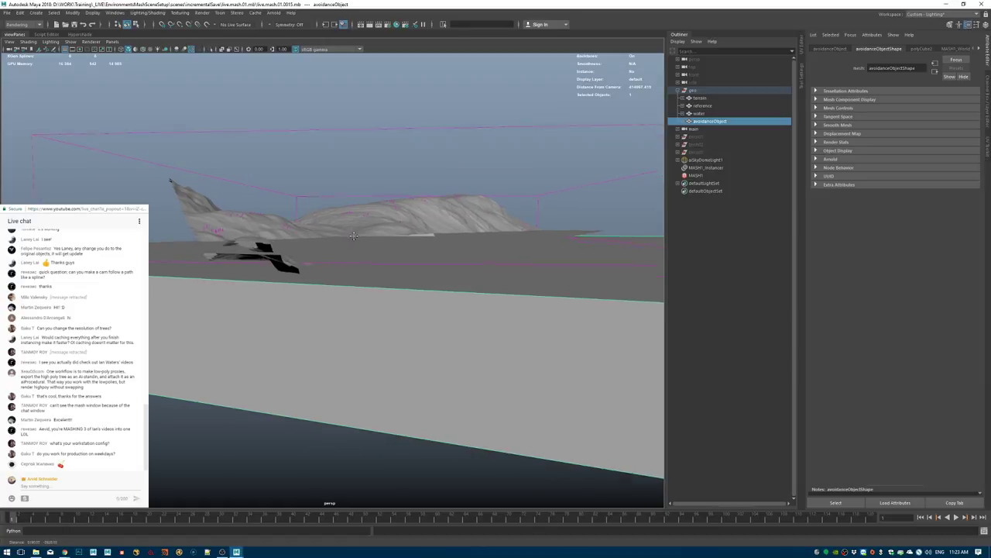
right_click_drag(356, 237, 496, 248, "alt")
middle_click_drag(496, 248, 495, 259, "alt")
scroll(504, 260, "down", 5)
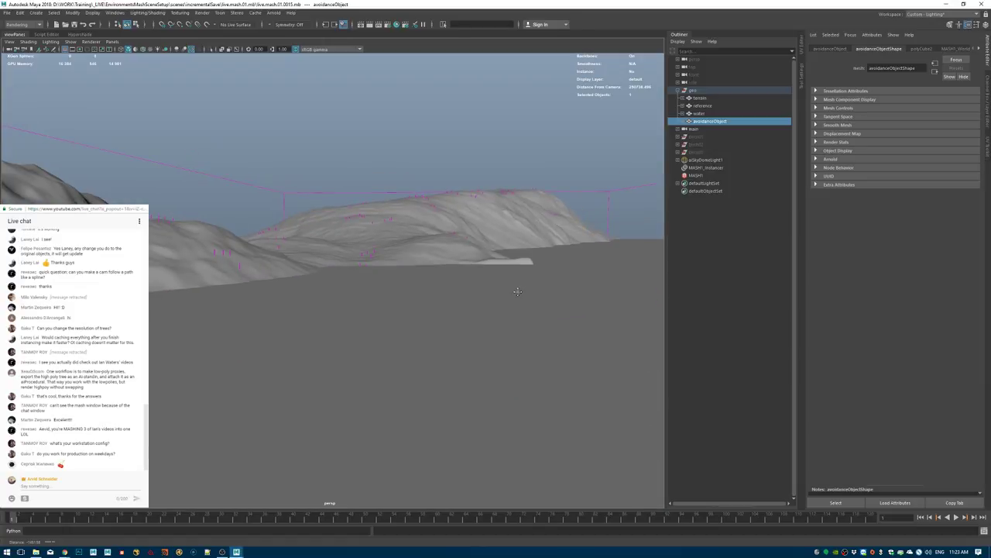
scroll(526, 266, "up", 5)
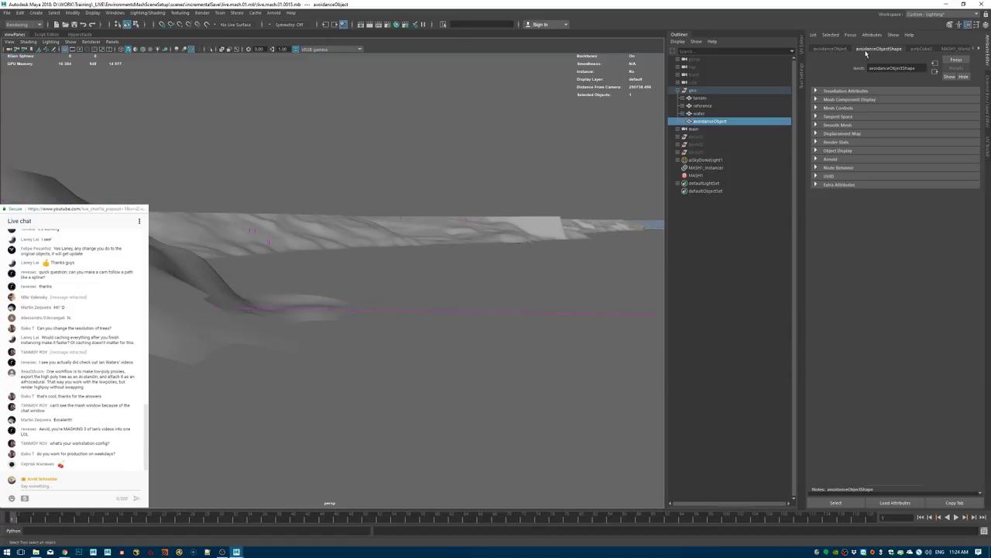
In MASH1_World's avoidance settings, move the ramp point to about position 0.087 and set the Avoidance Radius to 2000.
left_click(695, 175)
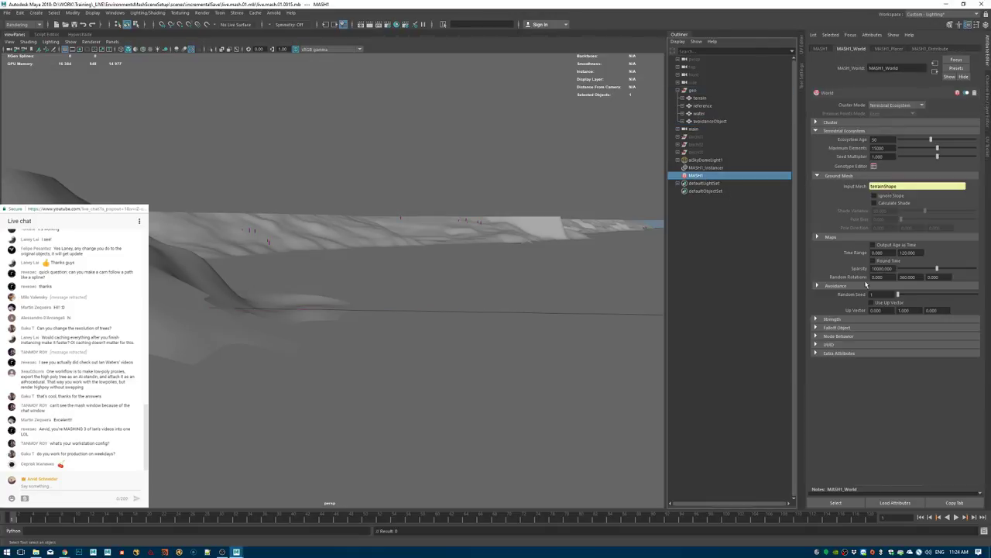
left_click(835, 286)
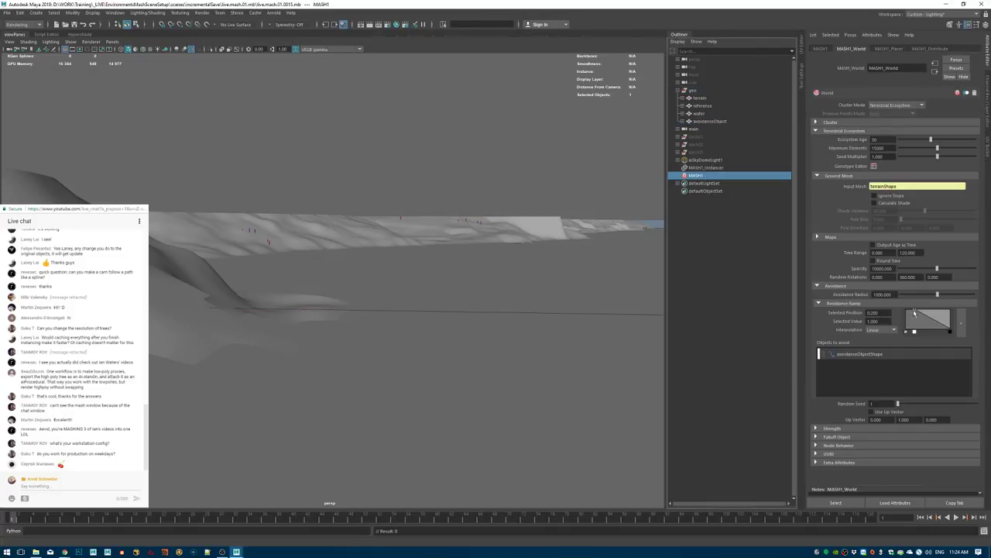
mouse_move(915, 313)
left_mouse_down()
mouse_move(926, 308)
mouse_move(899, 306)
mouse_move(903, 300)
mouse_move(910, 310)
left_mouse_up()
type("50")
key("Return")
Select avoidanceObject in the viewport and lower it vertically beneath the terrain surface.
left_click(509, 184)
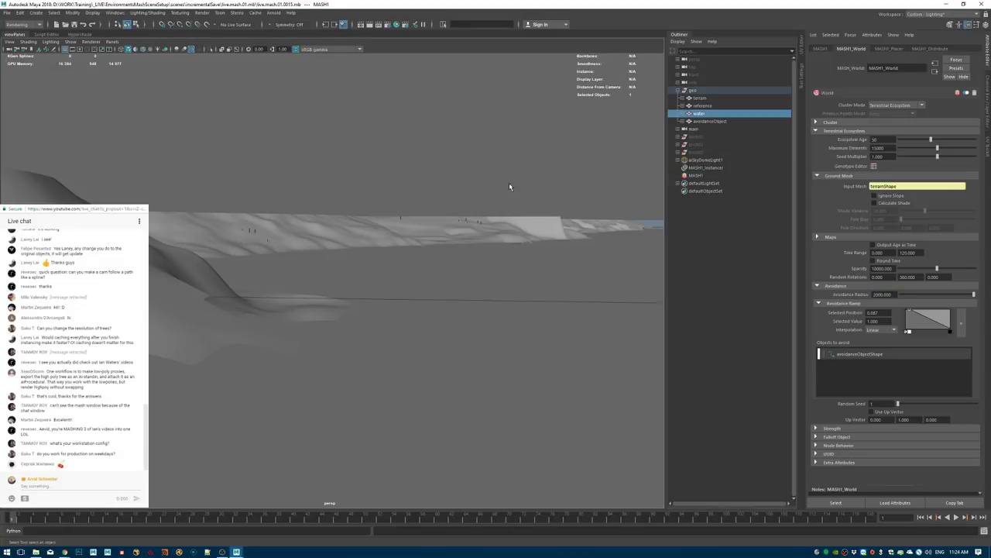
left_click(539, 331)
key("w")
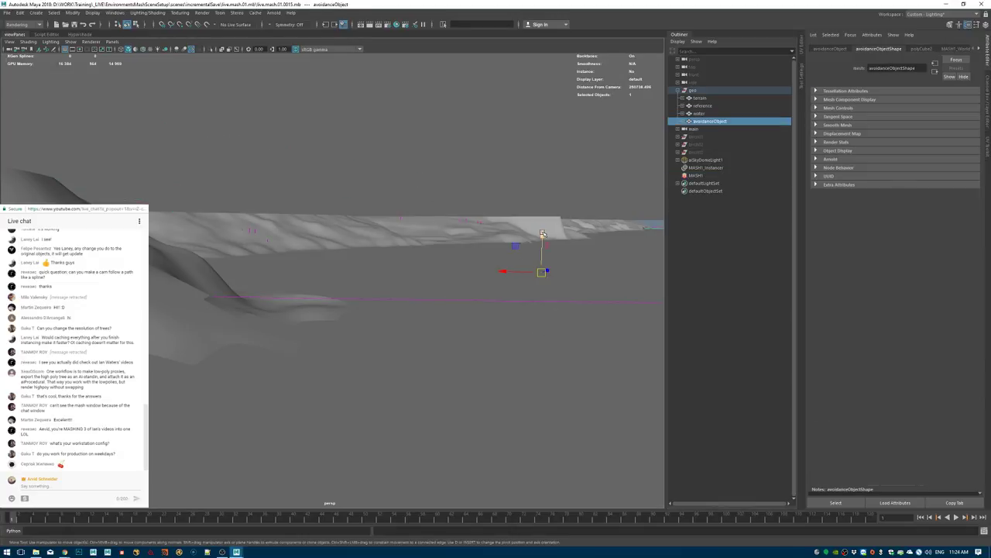
left_click_drag(541, 242, 494, 279)
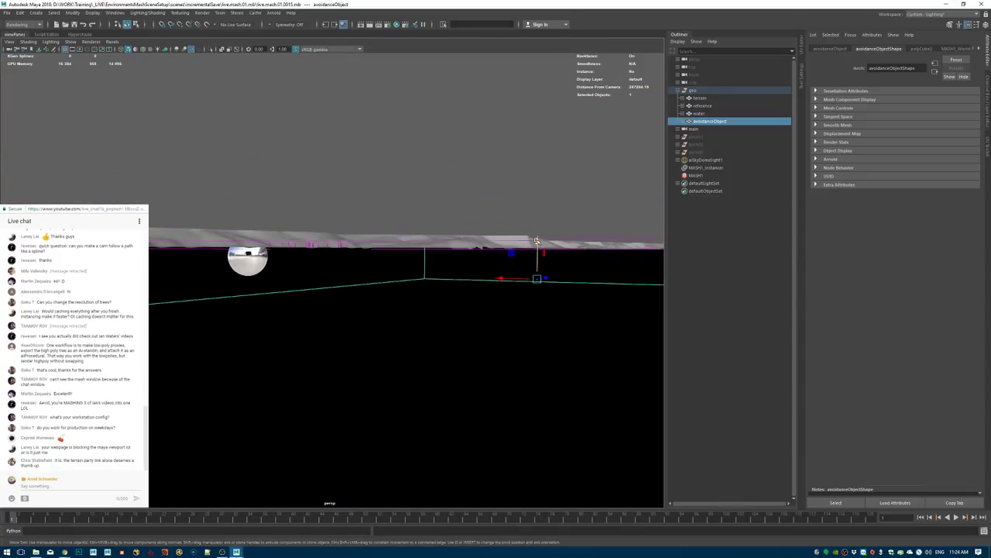
left_click_drag(537, 241, 519, 246)
middle_click_drag(518, 245, 528, 220, "alt")
left_click_drag(531, 220, 531, 245)
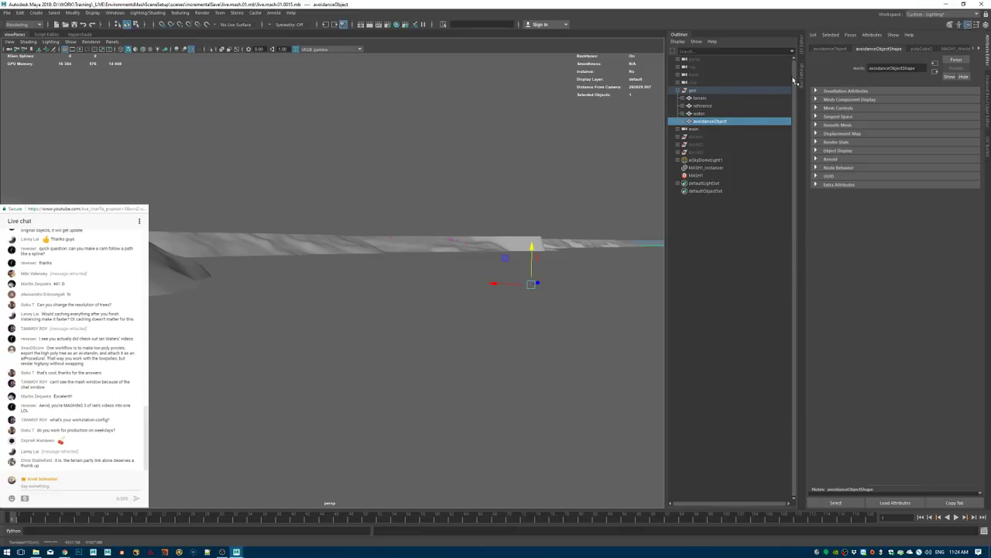
Set the Avoidance Radius of MASH1_World to 5000, check the trees along the shore and save the scene.
left_click(709, 91)
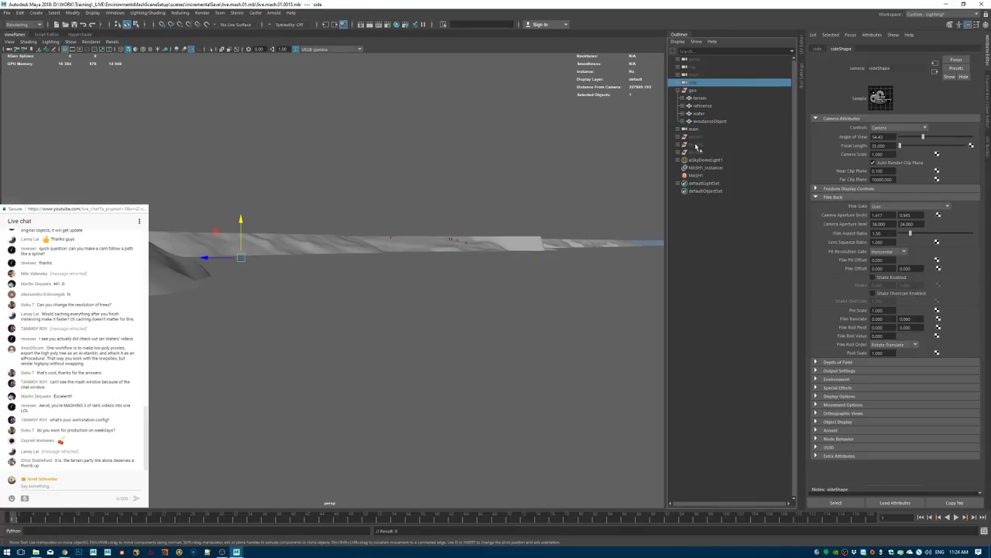
left_click(701, 176)
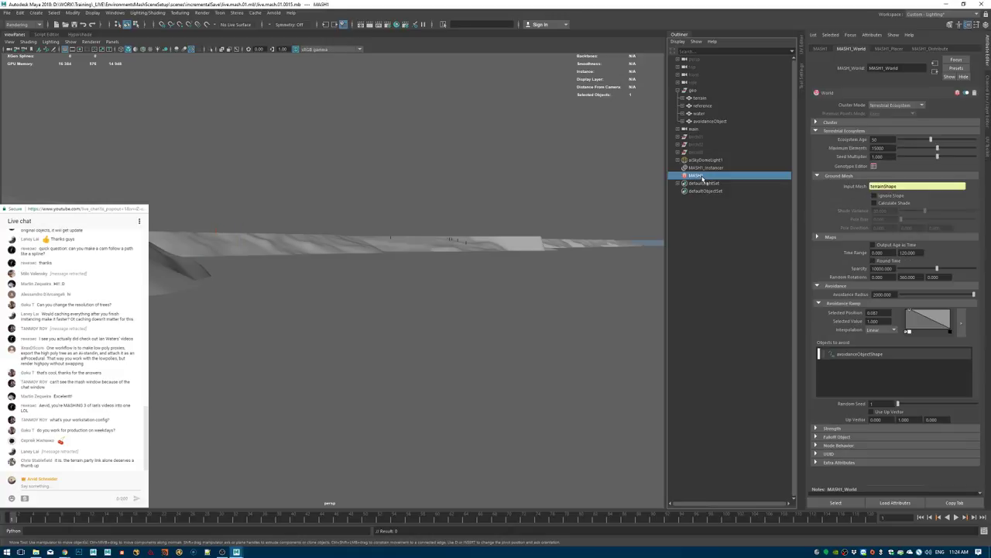
left_click(875, 294)
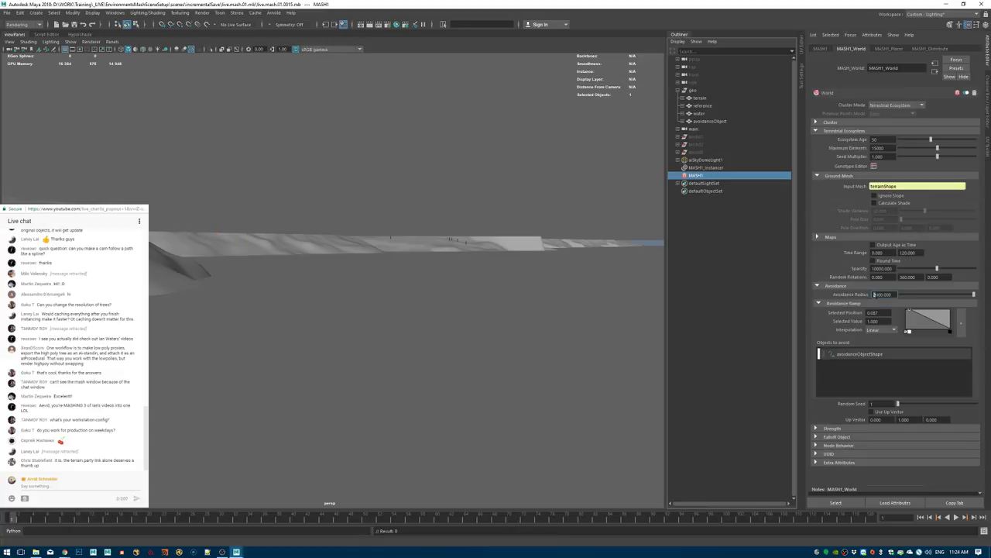
type("5")
key("Return")
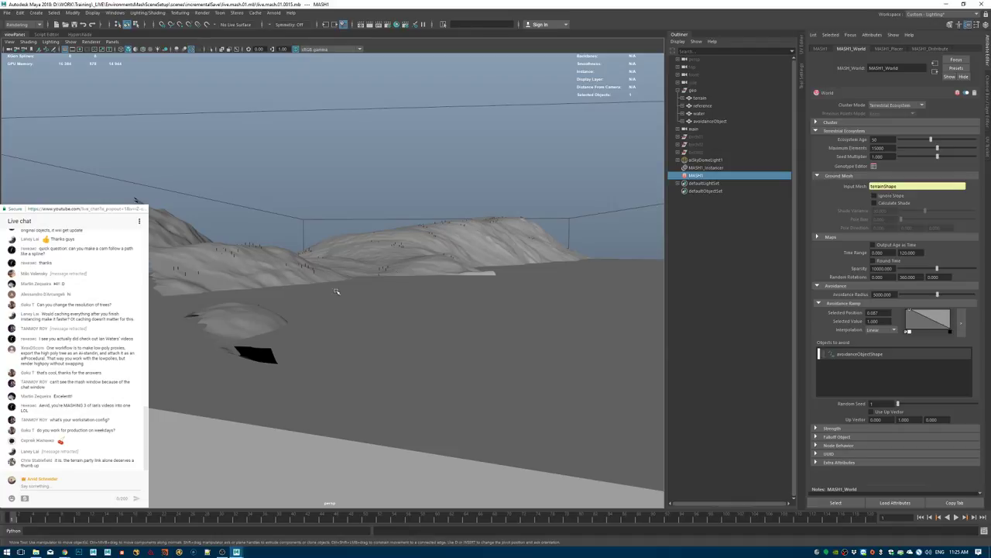
left_click_drag(278, 298, 380, 269, "alt")
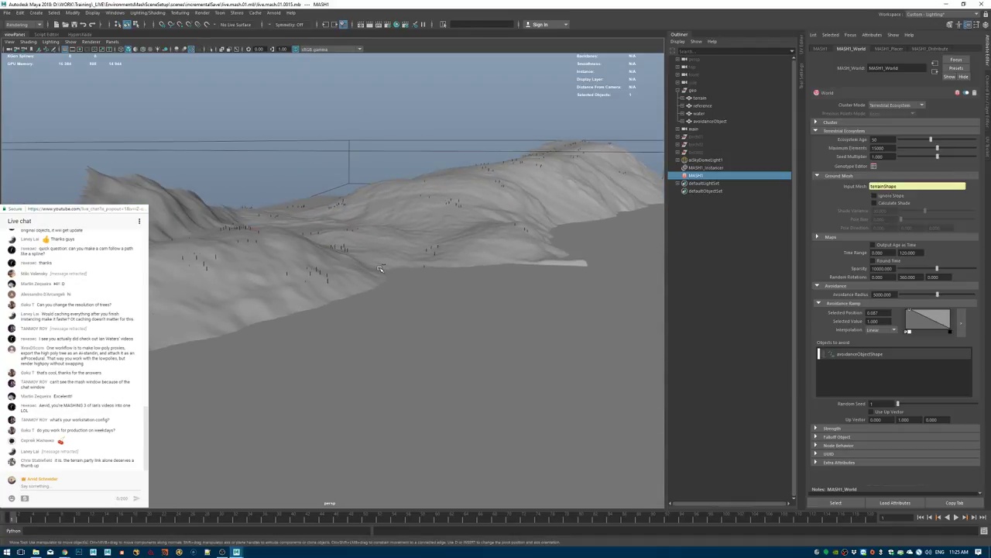
key("ctrl+s")
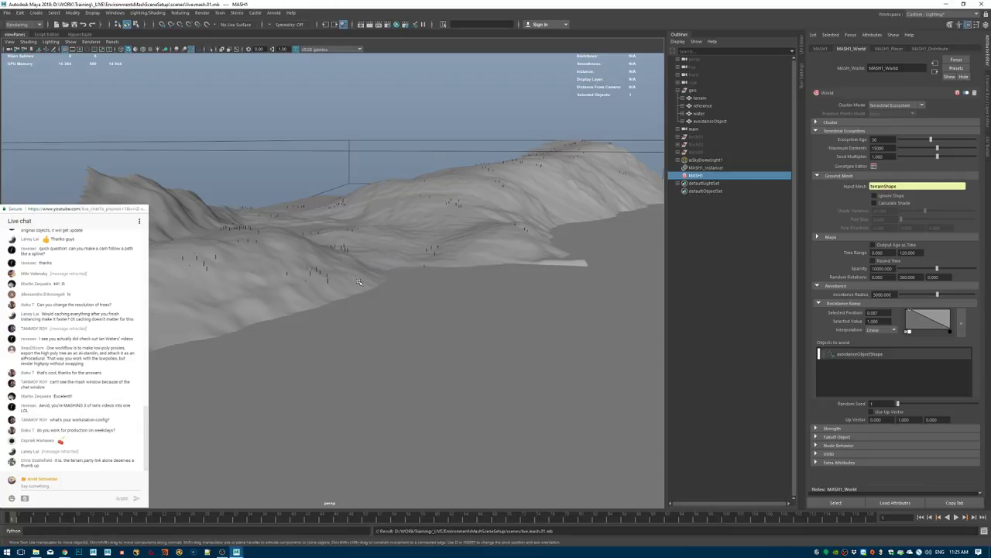
Open the Genotype Editor of MASH1_World and rename the default genotype BIRCH01.
middle_click_drag(557, 180, 617, 166, "alt")
right_click_drag(616, 166, 737, 189, "alt")
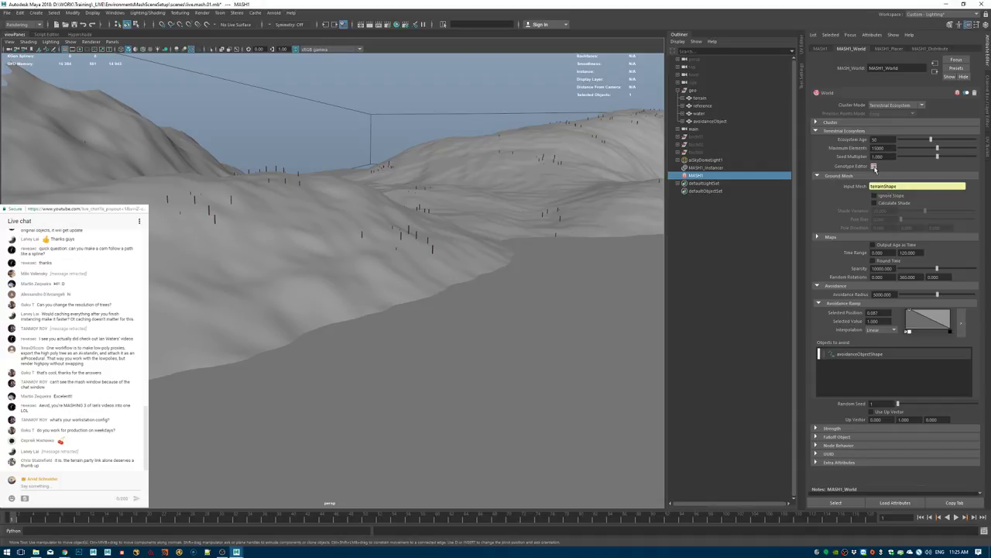
left_click(874, 166)
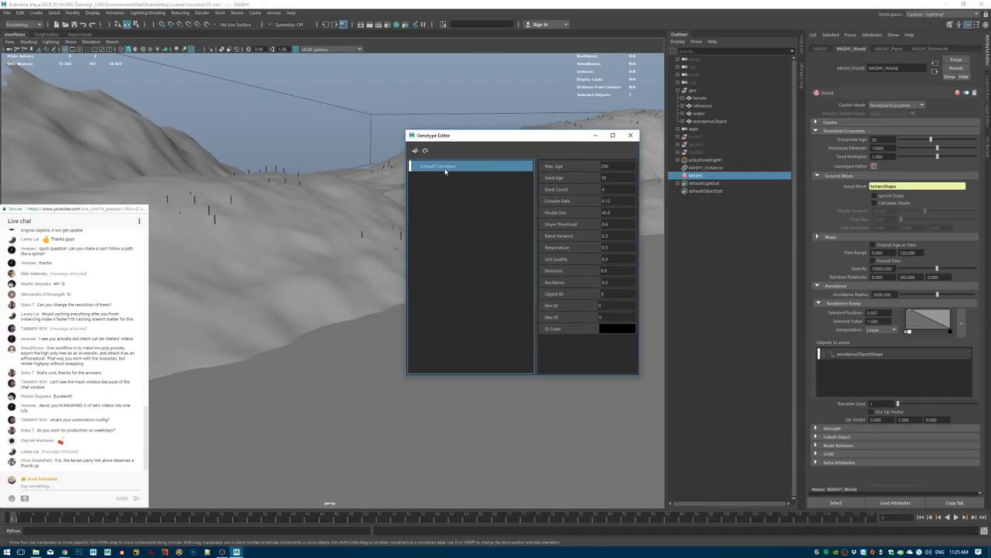
double_click(446, 166)
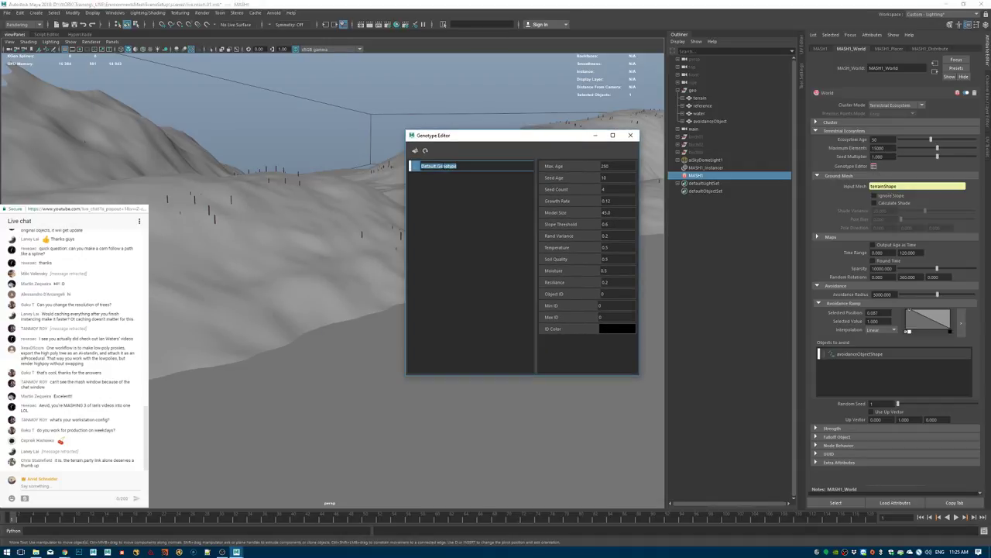
type("d")
type("IRCHE")
key("Return")
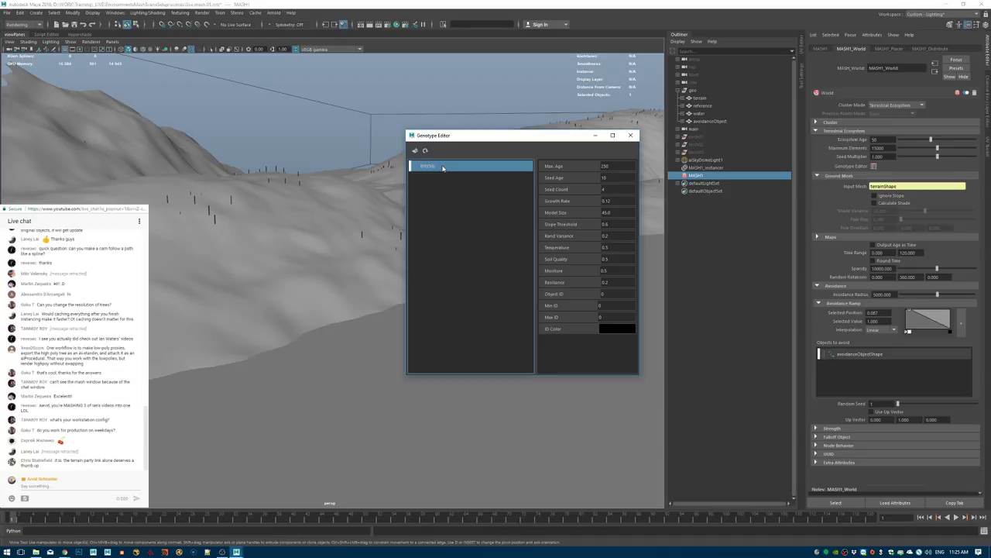
double_click(443, 166)
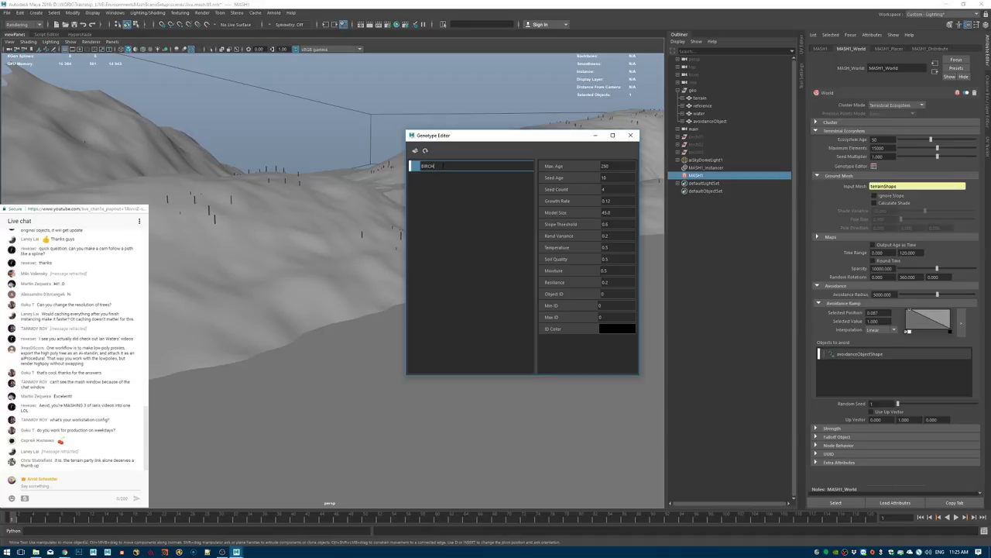
key("Return")
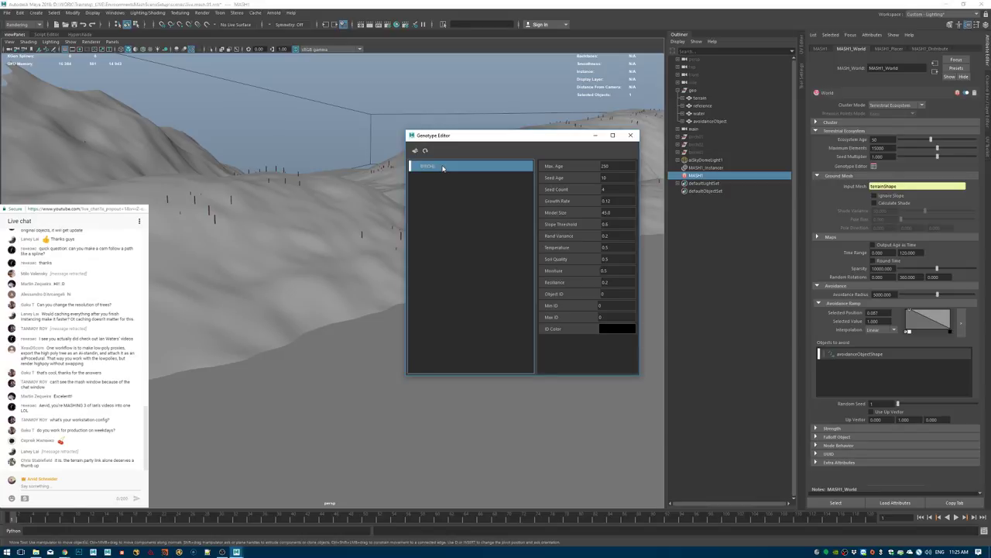
double_click(443, 166)
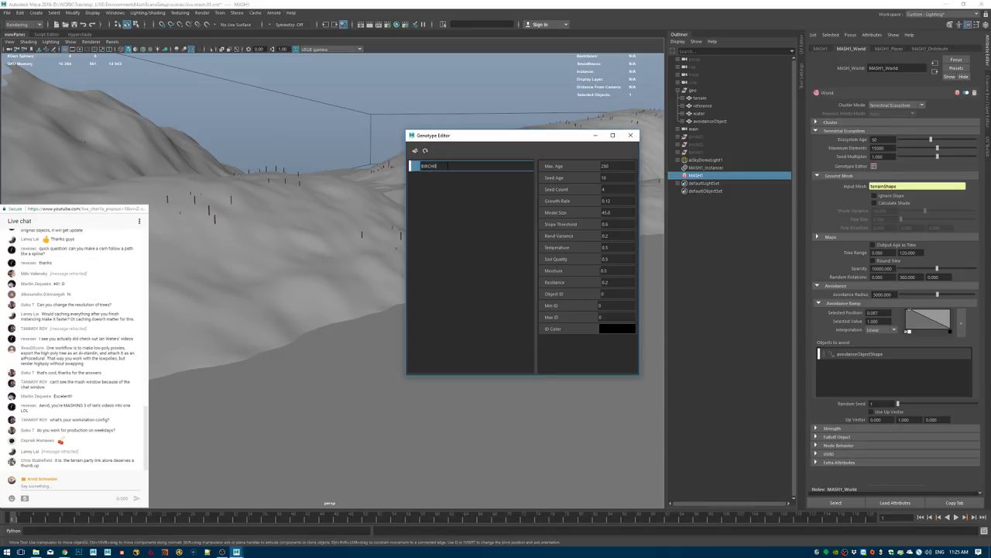
key("Return")
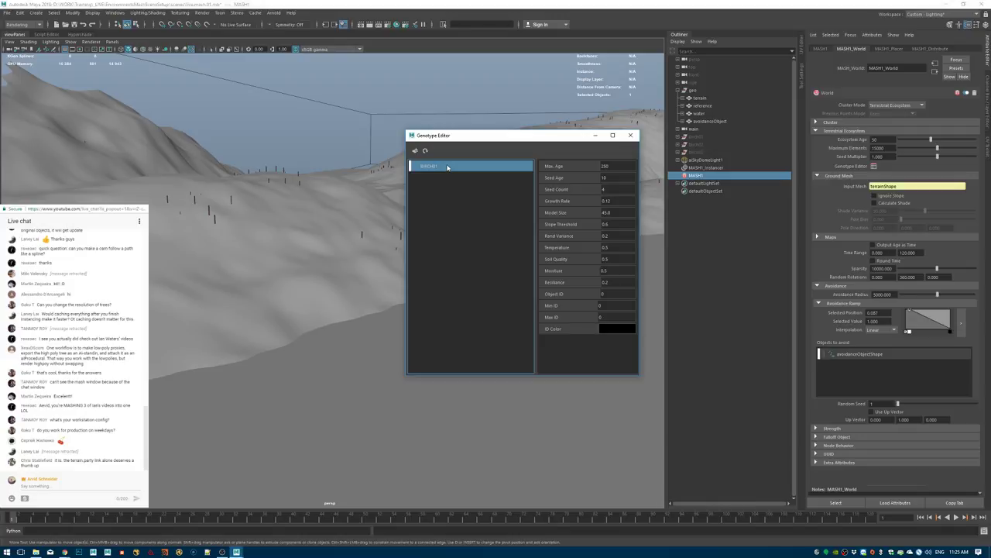
Duplicate the BIRCH01 genotype, and duplicate the resulting copy once more.
right_click(447, 167)
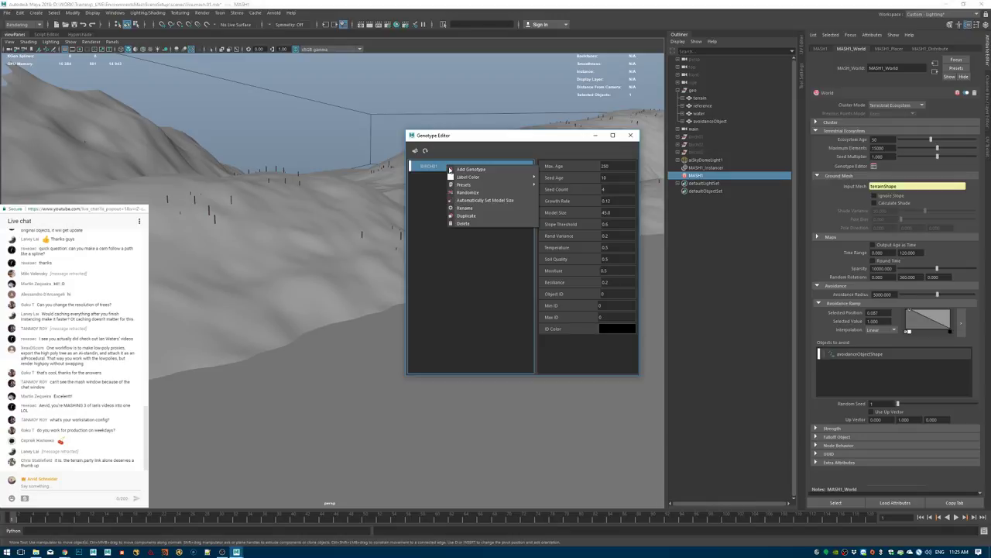
left_click(466, 215)
right_click(442, 177)
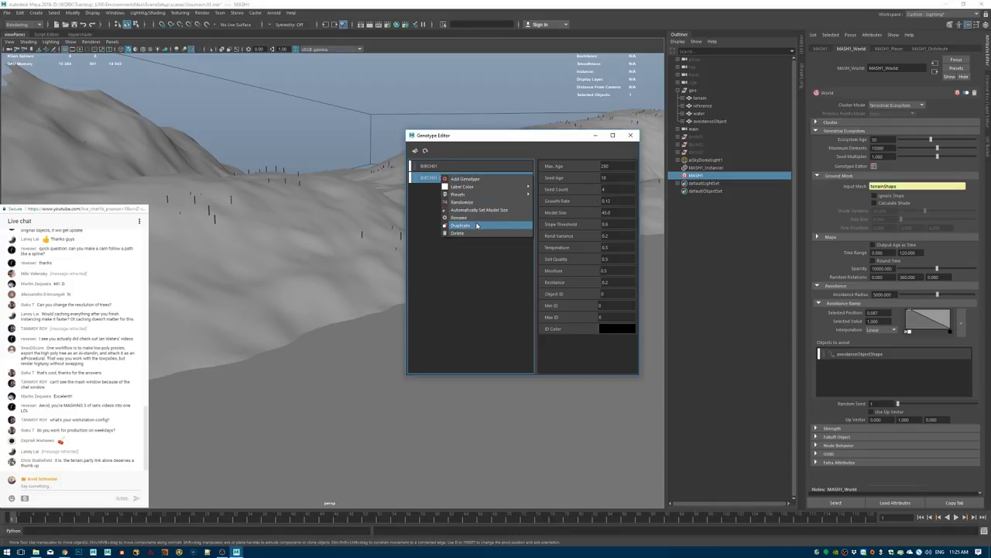
left_click(477, 225)
Rename the two copied genotypes BIRCH02 and BIRCH03.
double_click(445, 177)
left_click_drag(436, 178, 462, 194)
type("2")
key("Return")
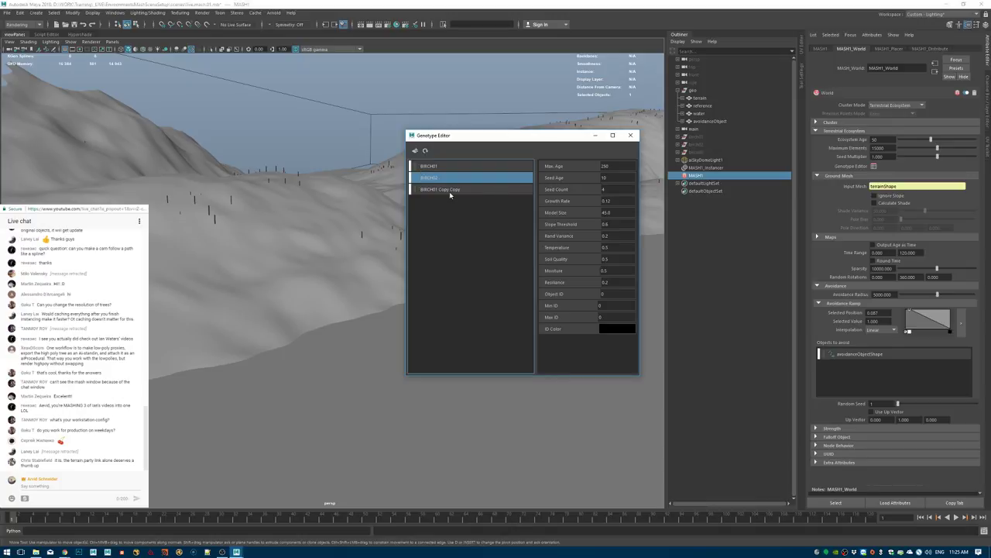
double_click(450, 190)
type("BIRCH03")
key("Return")
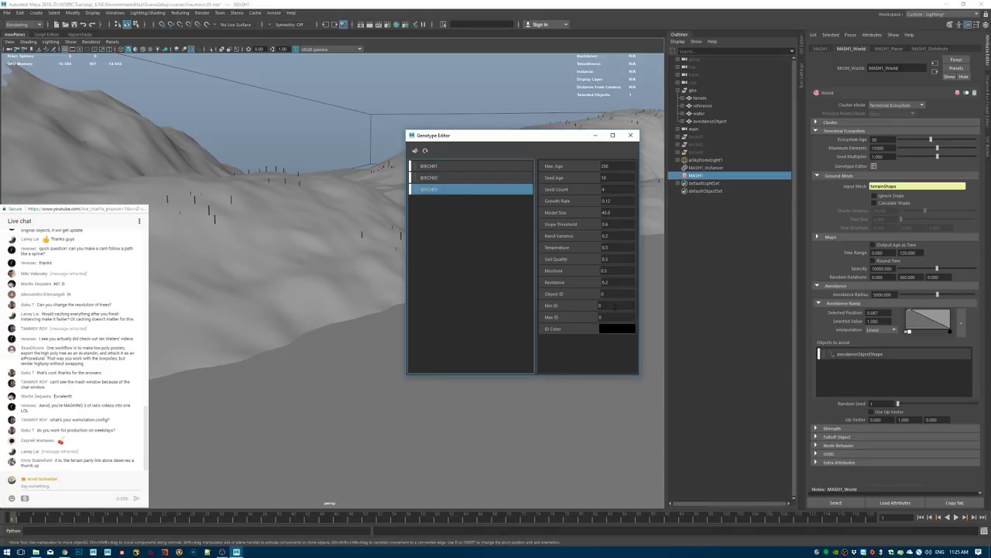
Set the Object ID of genotype BIRCH02 to 1 and of BIRCH03 to 2.
left_click(453, 179)
double_click(615, 294)
type("1")
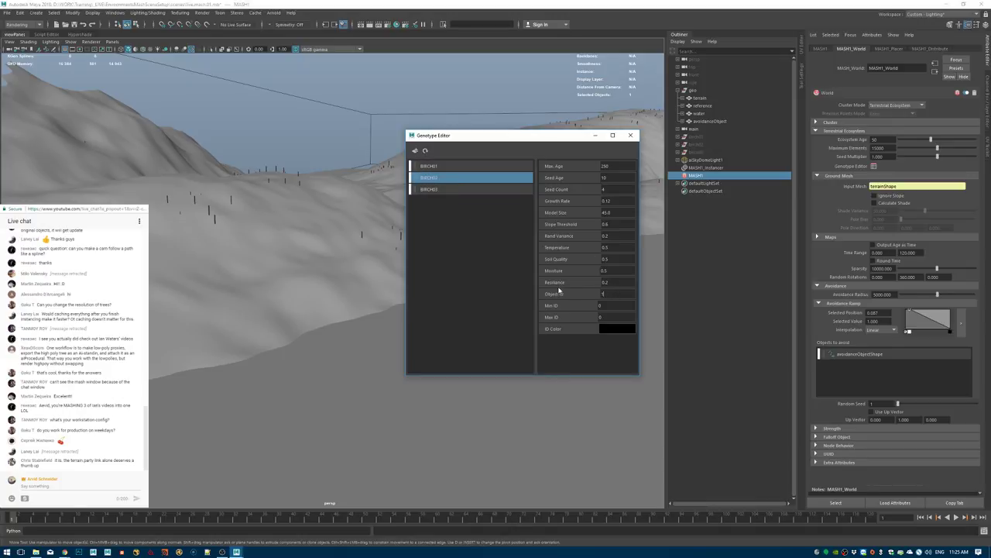
left_click(503, 246)
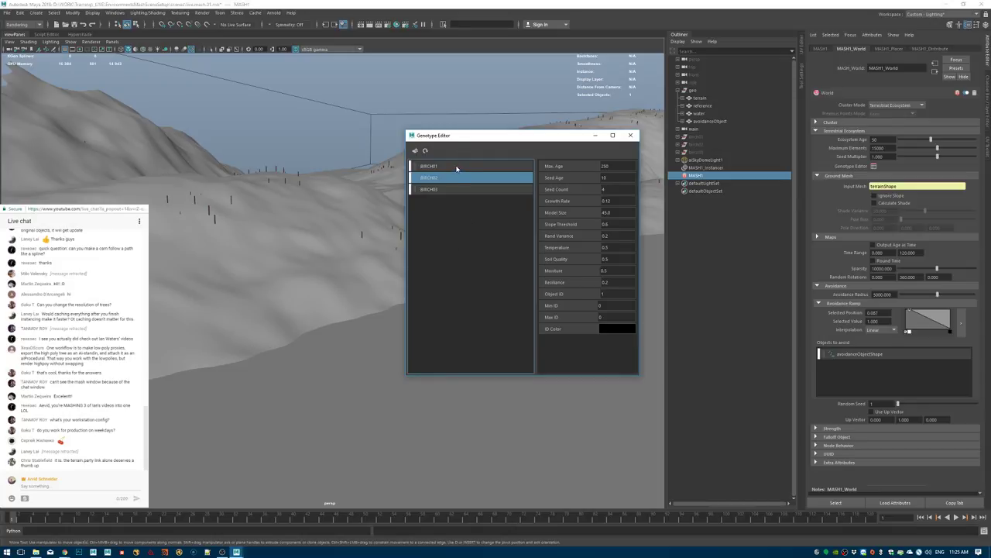
Set the Max Age of BIRCH01 to 200, and compare BIRCH02's Slope Threshold with the steep terrain slopes.
left_click(457, 167)
left_click_drag(619, 166, 542, 165)
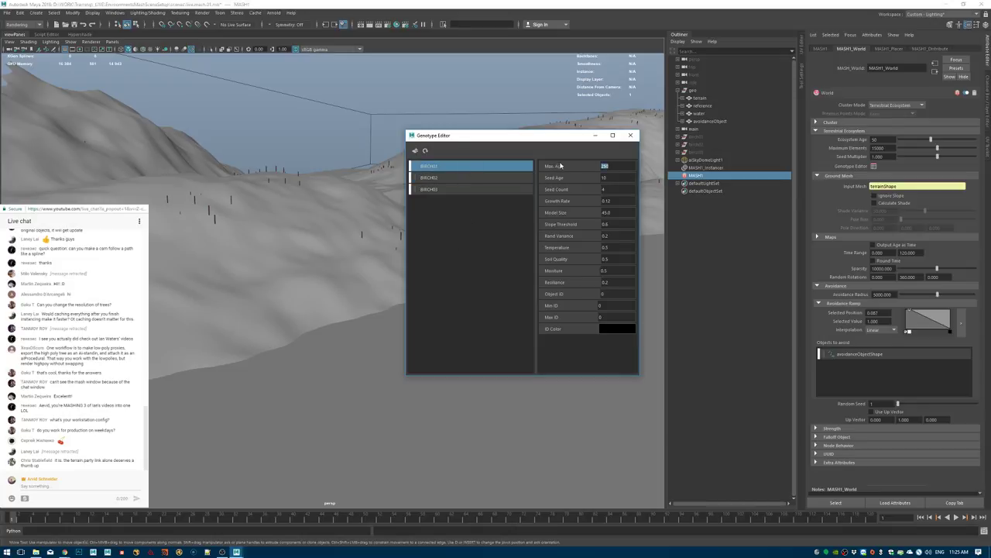
left_click(454, 178)
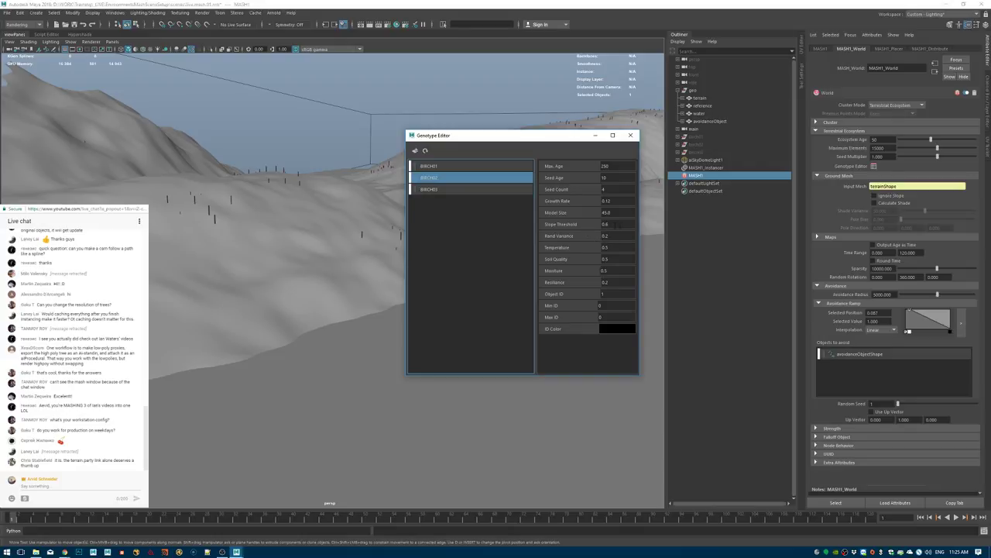
left_click_drag(616, 225, 570, 227)
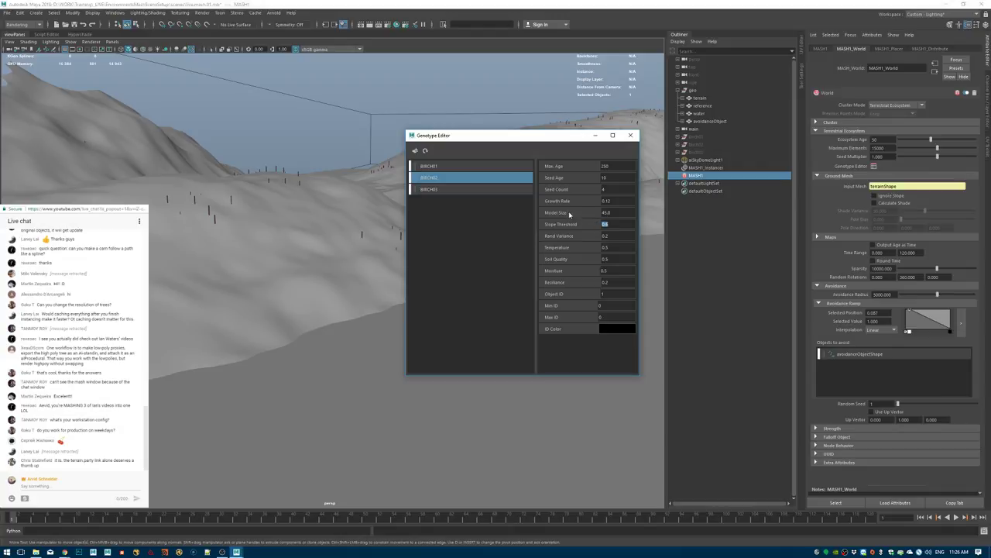
middle_click_drag(255, 174, 292, 233, "alt")
left_click_drag(210, 265, 367, 225, "alt")
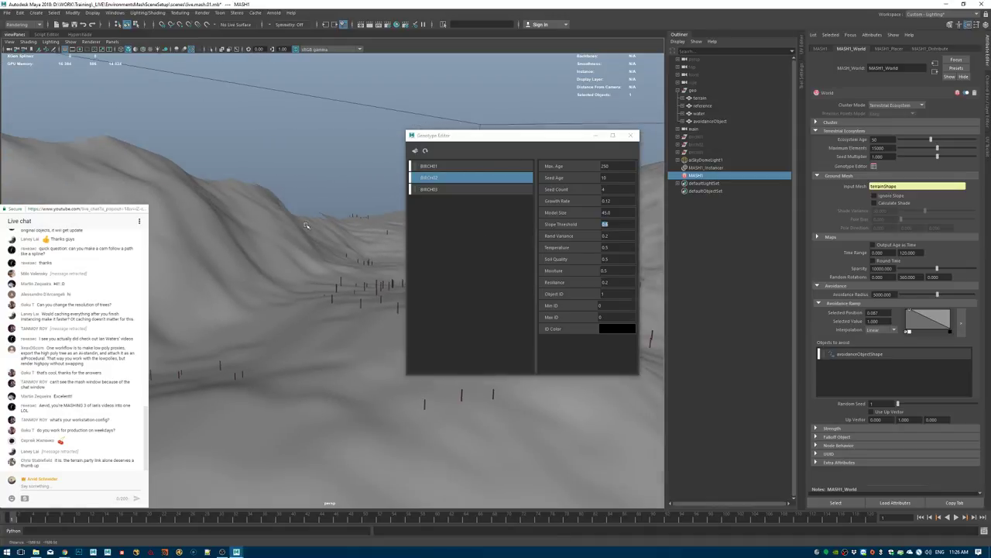
Review the three birch genotypes, set the Max Age of BIRCH03 to 300 and refresh the ecosystem.
left_click(433, 189)
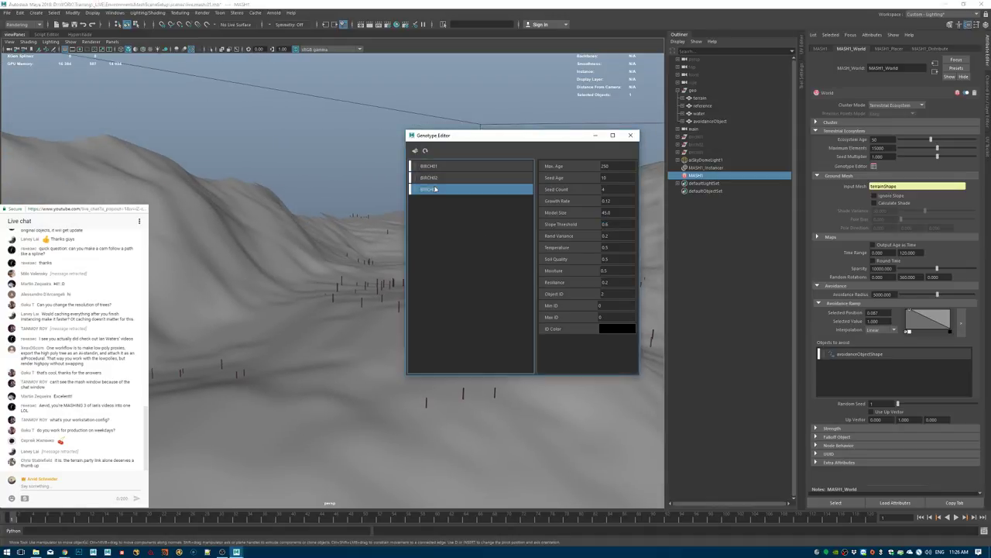
left_click(438, 167)
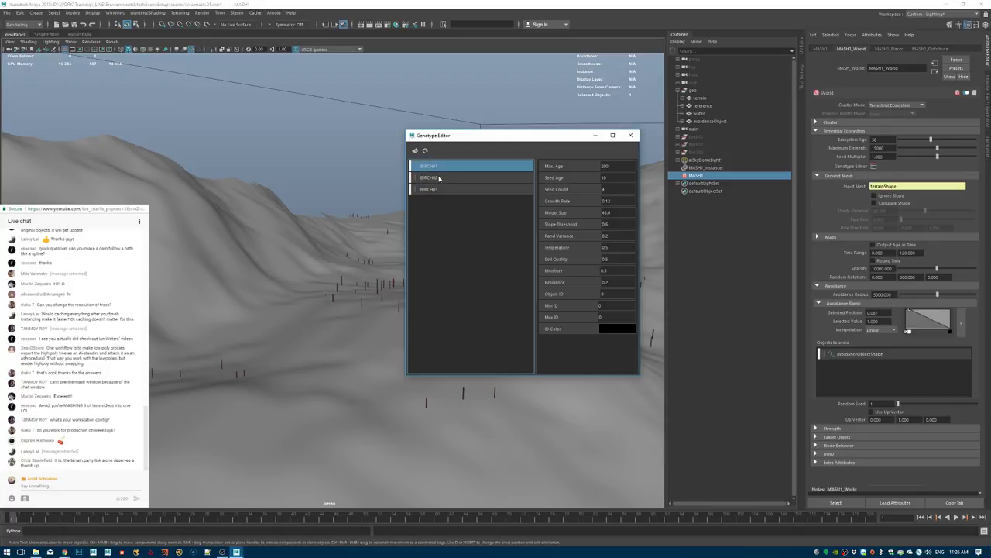
left_click(438, 179)
left_click(441, 190)
left_click_drag(611, 166, 567, 165)
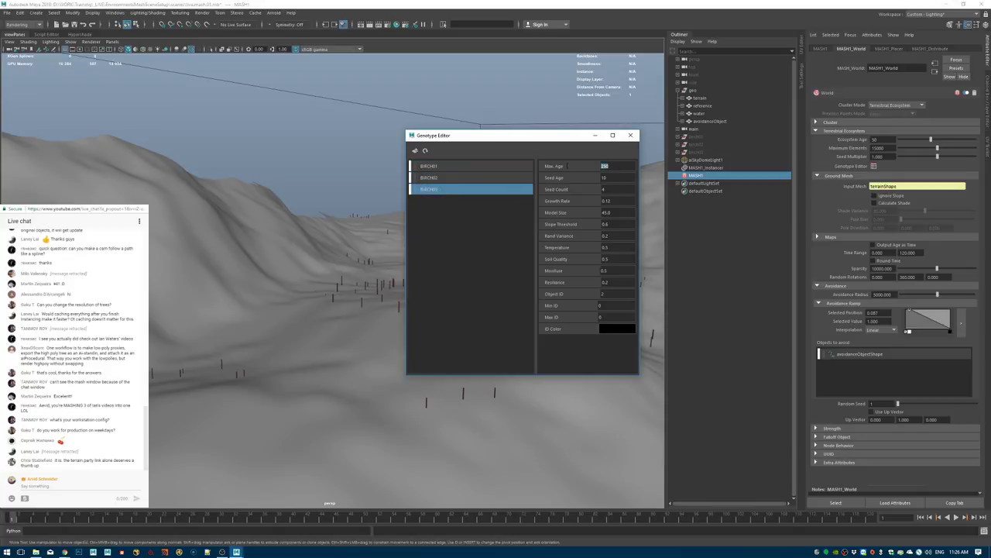
type("300")
left_click(425, 151)
Examine the distribution of the birch clusters across the terrain from close up and from farther away.
middle_click_drag(285, 292, 233, 289, "alt")
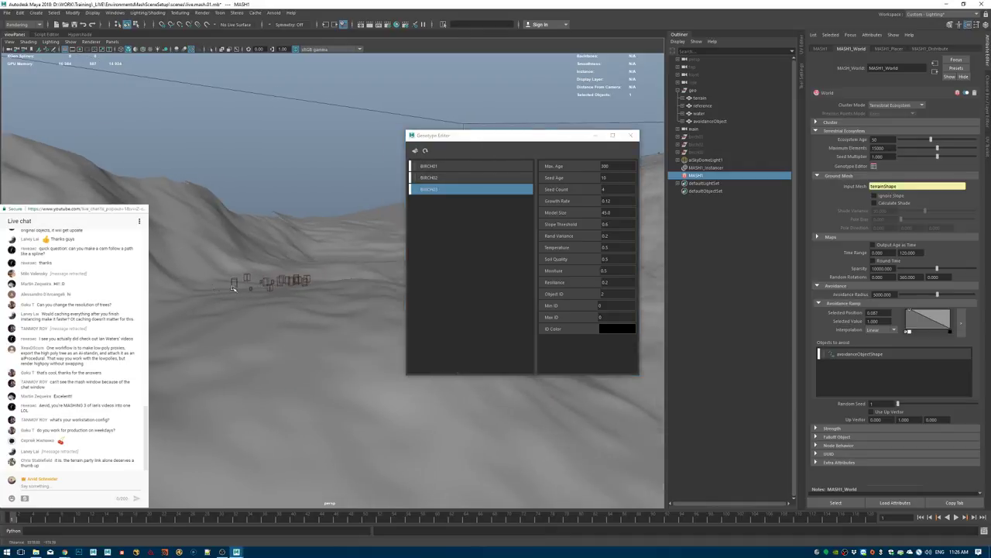
left_click_drag(233, 289, 318, 309, "alt")
middle_click_drag(317, 309, 346, 228, "alt")
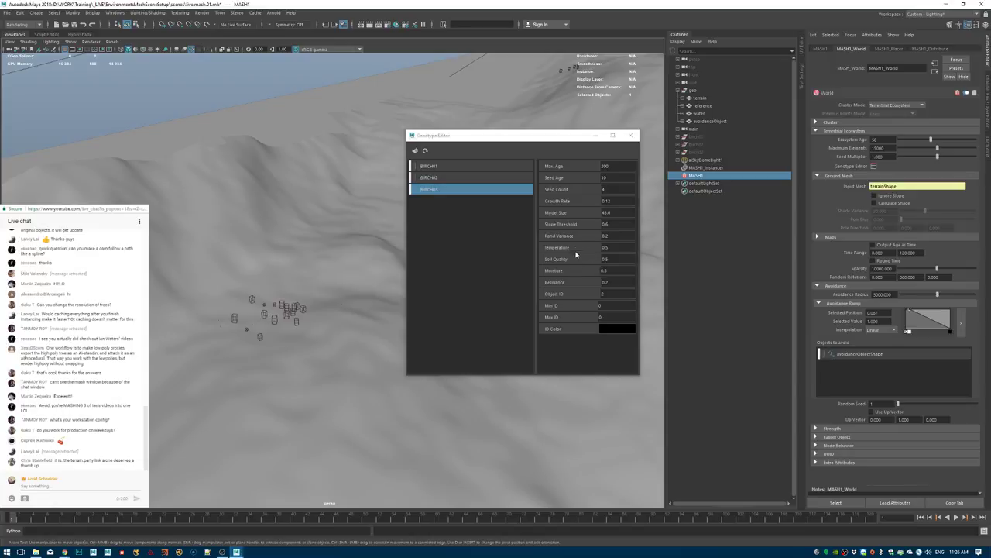
left_click(570, 222)
right_click_drag(227, 229, 156, 237, "alt")
right_click_drag(271, 281, 257, 278, "alt")
left_click_drag(258, 279, 217, 268, "alt")
Check the BIRCH02 and BIRCH01 genotype settings against the instanced objects listed in MASH1_Instancer.
left_click(444, 178)
left_click(445, 166)
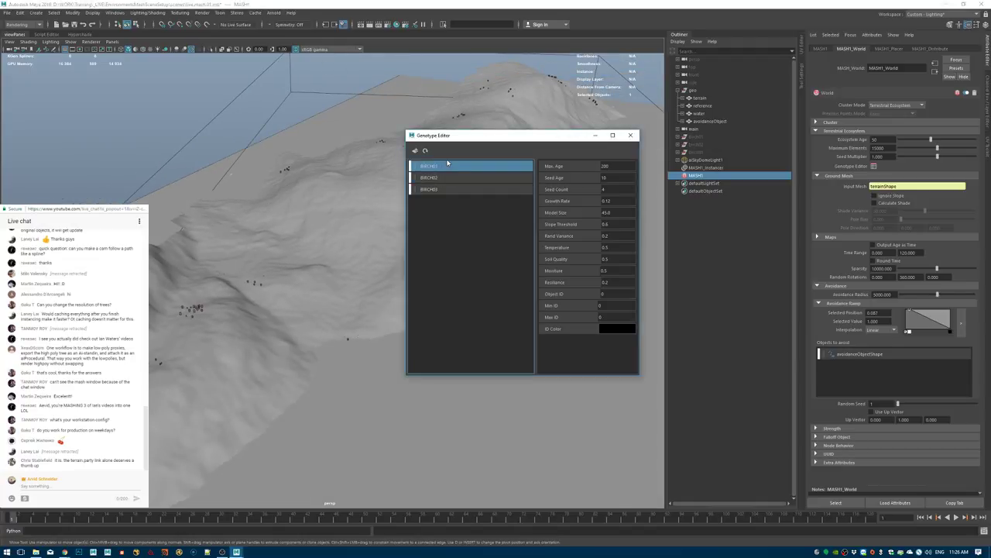
left_click(714, 168)
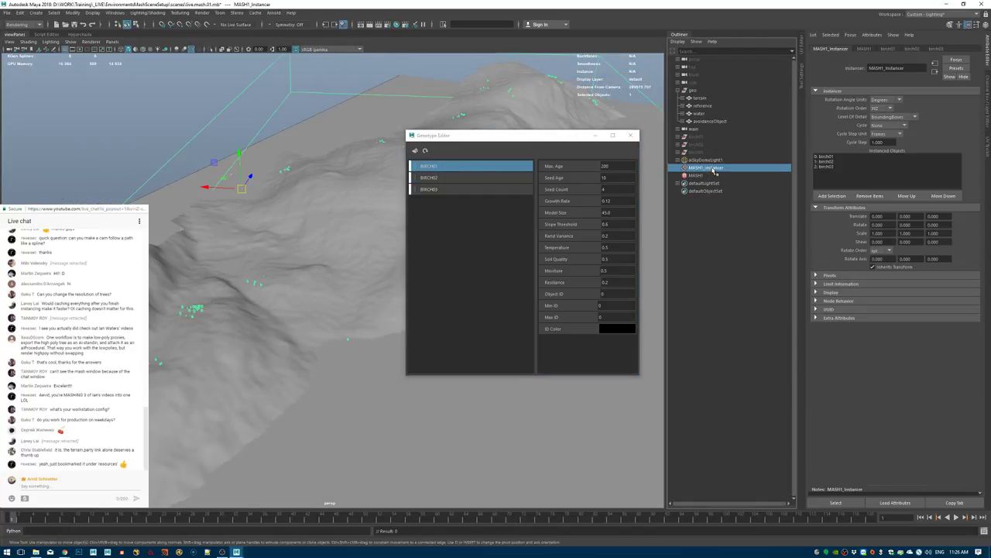
Compare the MASH1_Instancer and MASH1 nodes, and set the Ecosystem Age of MASH1_World to 100.
left_click(697, 176)
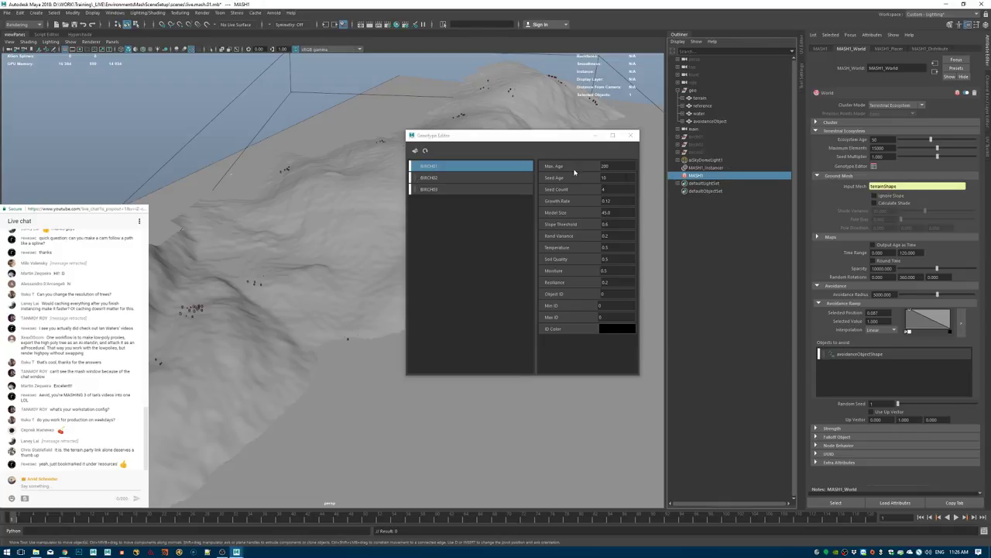
left_click(710, 167)
left_click(711, 175)
left_click(879, 140)
type("100")
key("Return")
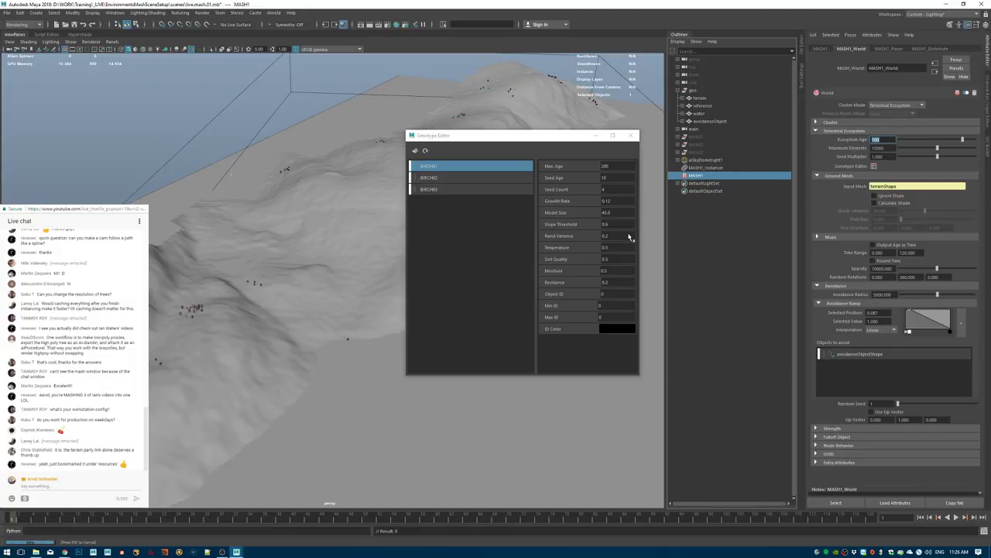
Inspect the birch clusters on the terrain slopes from close up and save the scene.
left_click_drag(278, 273, 167, 262, "alt")
right_click_drag(167, 262, 191, 273, "alt")
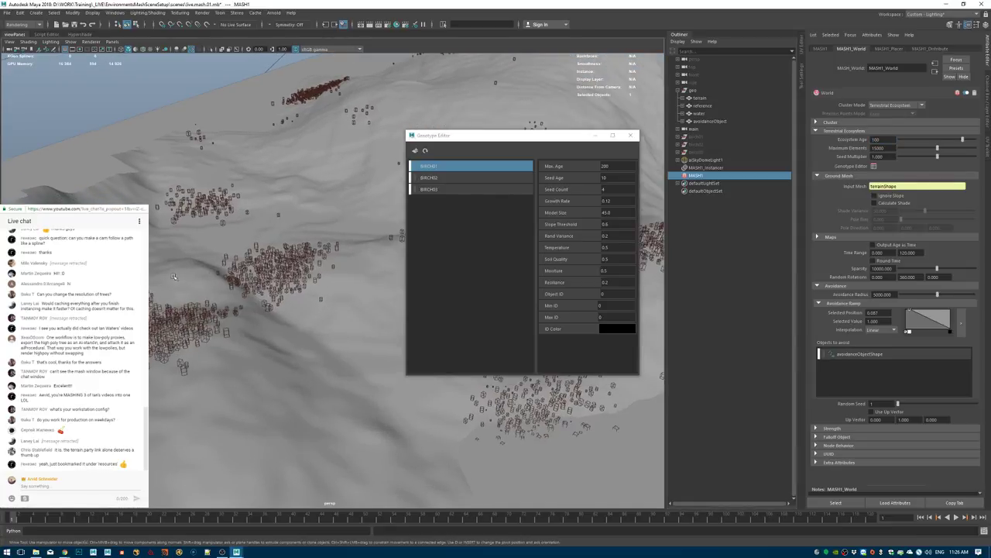
middle_click_drag(190, 272, 230, 280, "alt")
left_click_drag(229, 279, 257, 260, "alt")
key("ctrl+s")
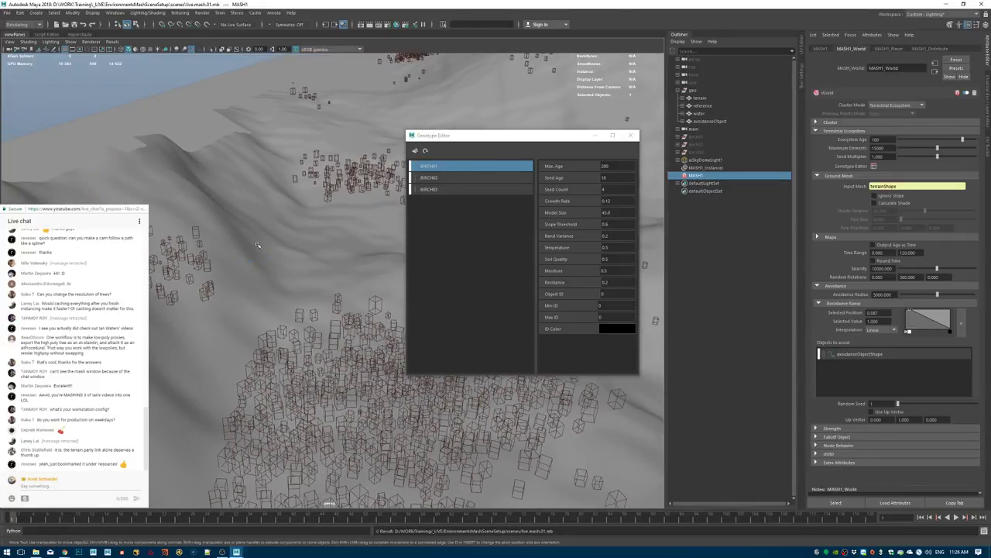
Review the BIRCH02 and BIRCH03 genotypes, and try a Slope Threshold of 0.1 for BIRCH01.
left_click(429, 178)
left_click(450, 192)
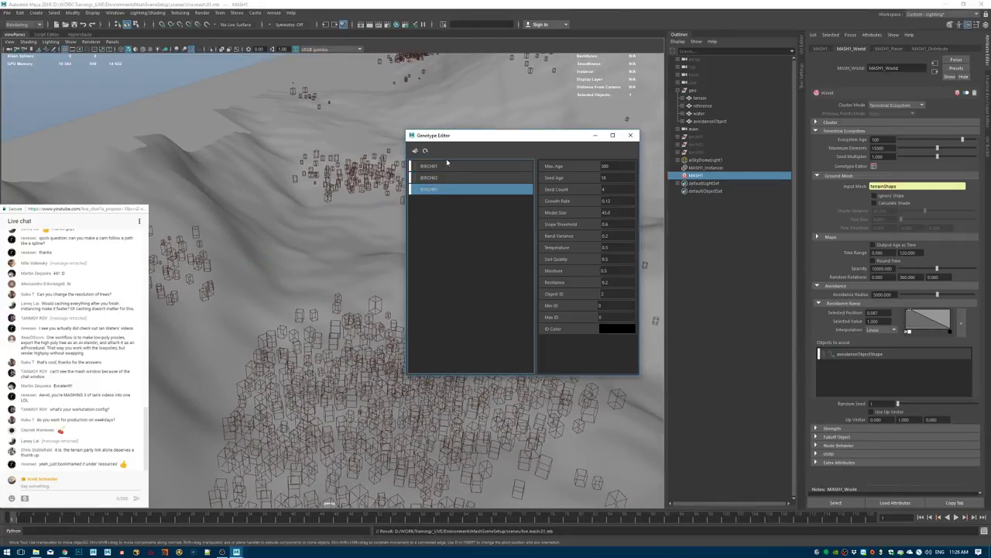
left_click(447, 168)
double_click(604, 224)
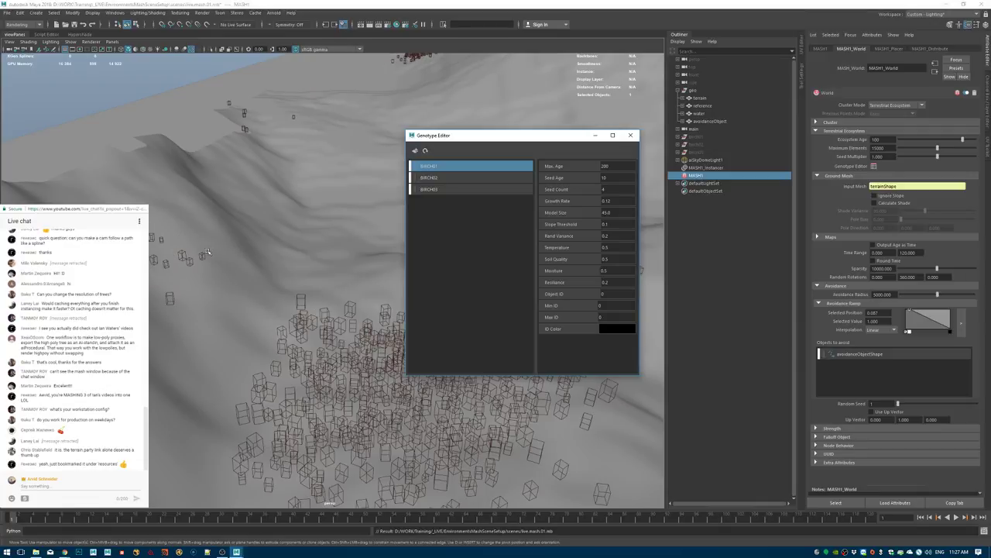
left_click_drag(266, 238, 287, 205, "alt")
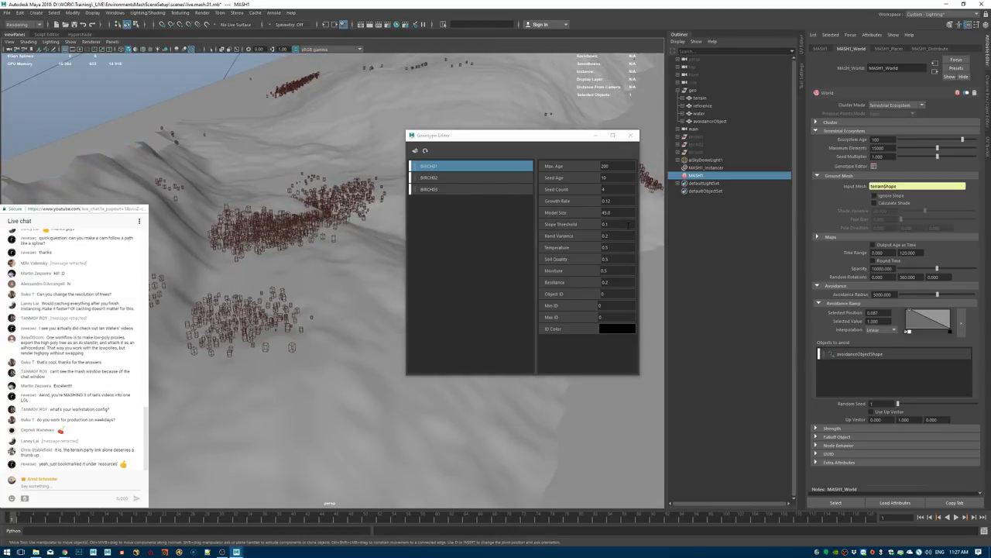
Set the Slope Threshold of BIRCH01 to 0.35, refresh the ecosystem and check the clusters from above.
left_click_drag(614, 224, 579, 223)
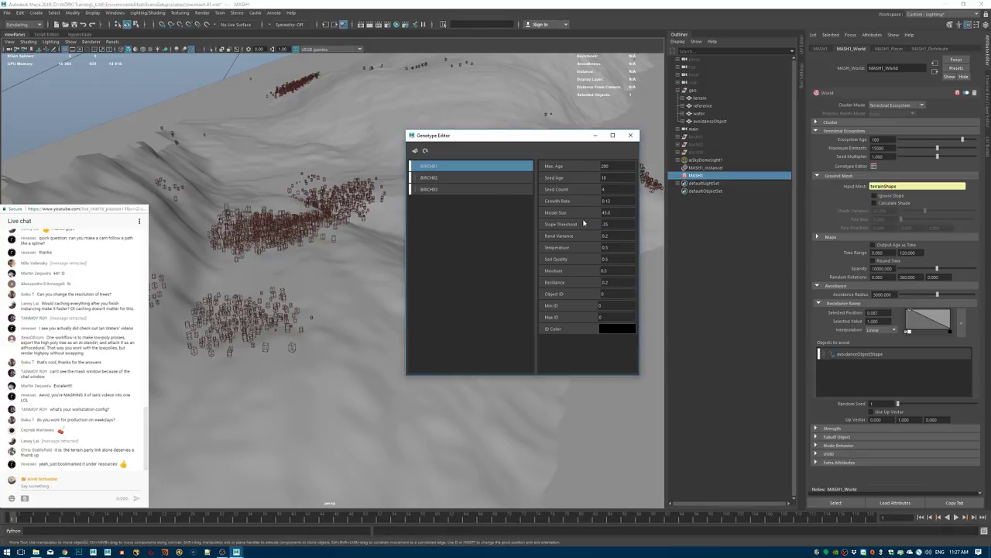
left_click(424, 151)
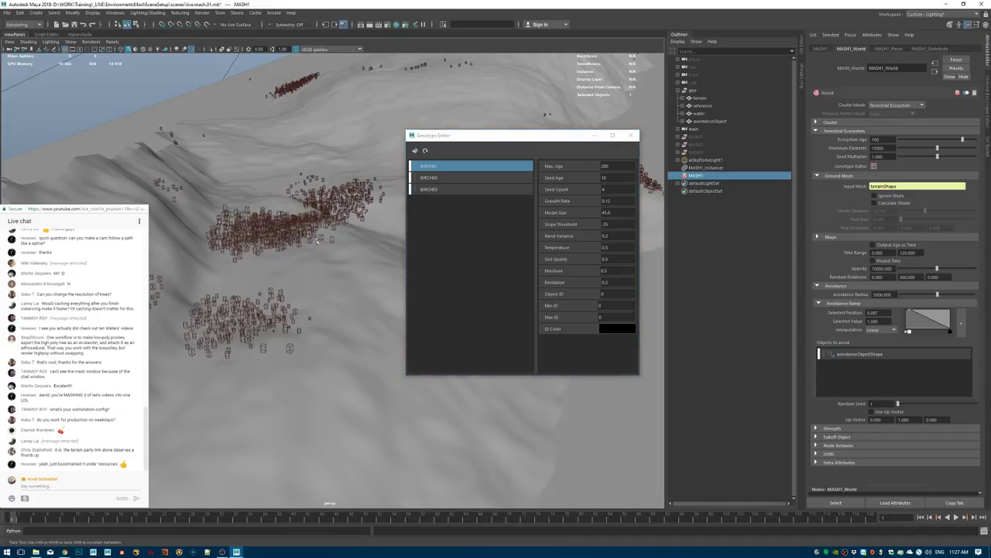
left_click_drag(341, 233, 307, 264, "alt")
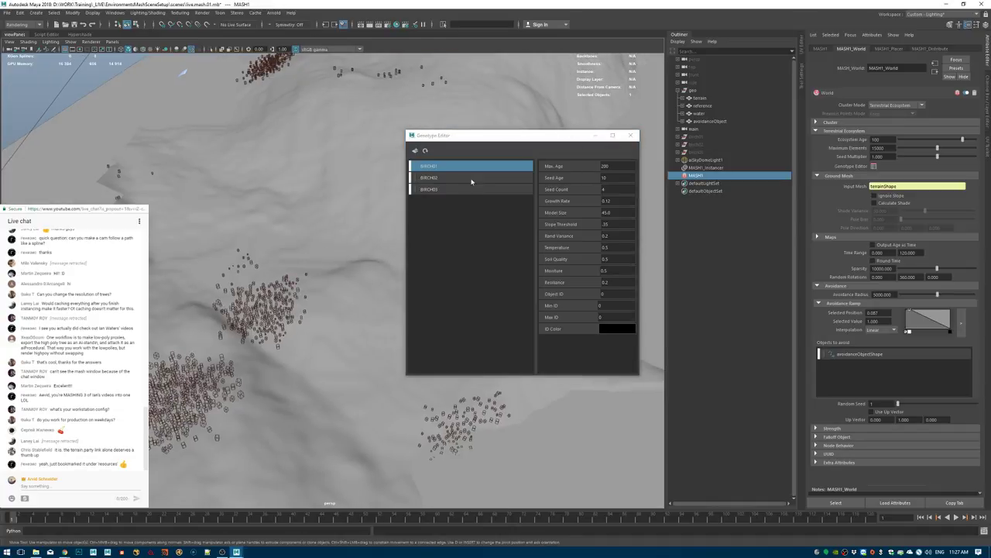
Set the Model Size of BIRCH01 to 100, adjust that of BIRCH02, set BIRCH03's to 120 and refresh the ecosystem.
left_click(607, 212)
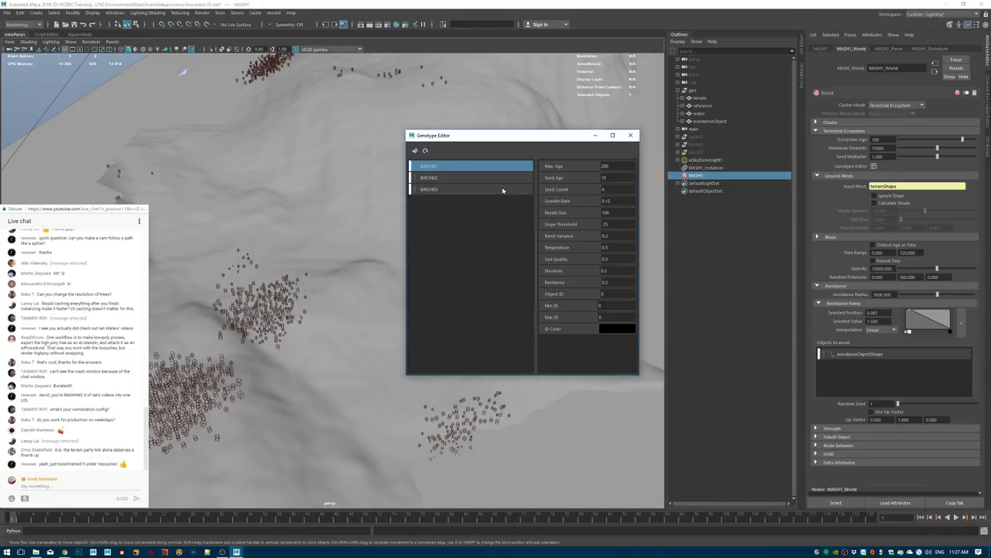
left_click(449, 177)
left_click(606, 215)
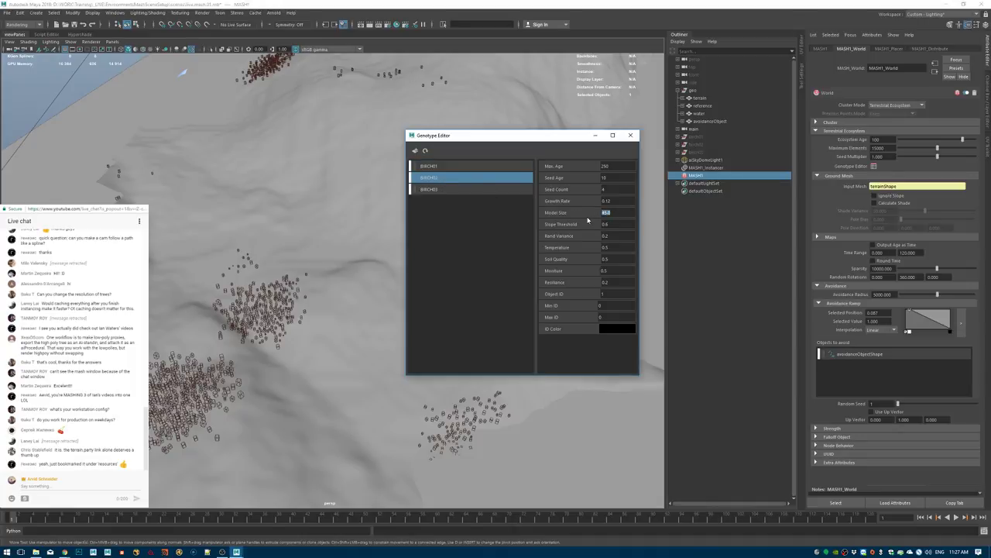
left_click(475, 190)
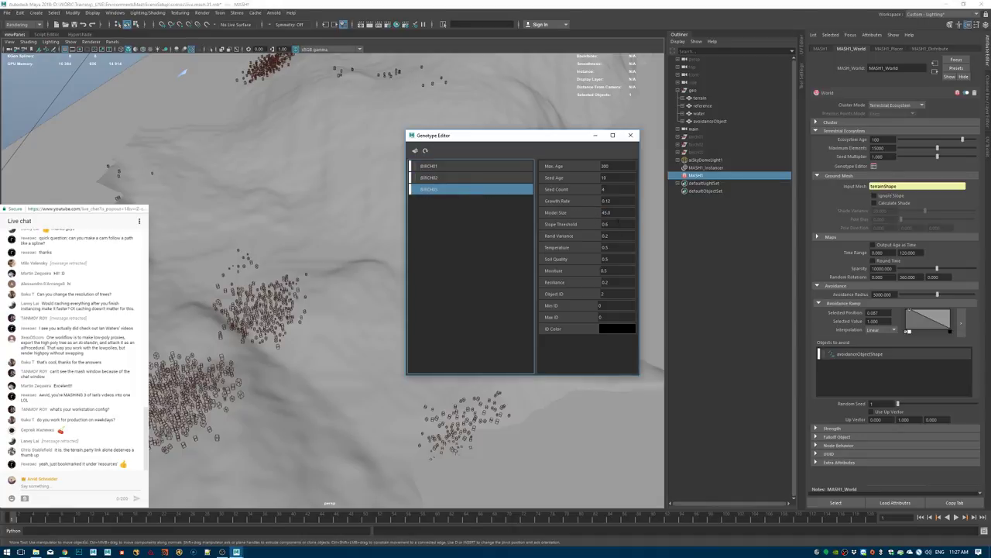
left_click(604, 213)
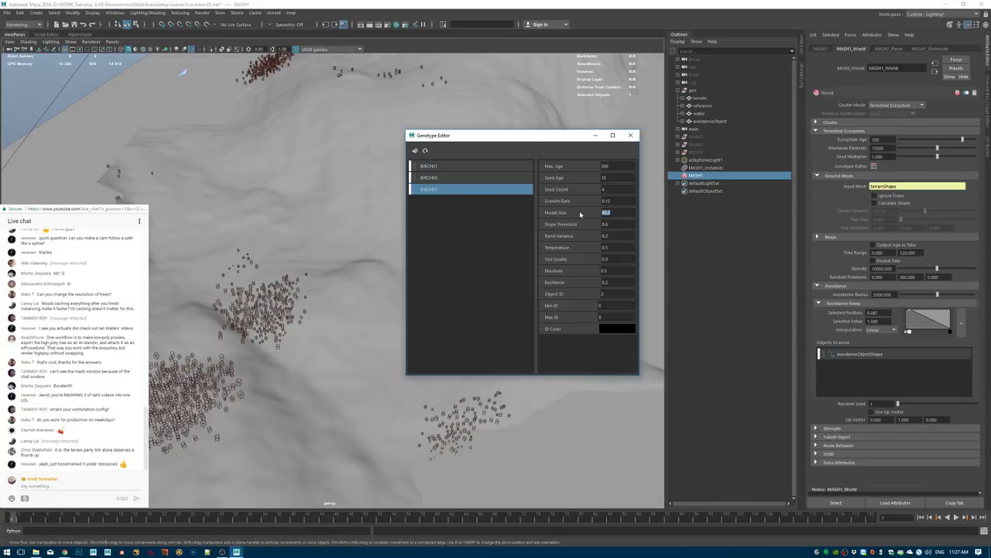
type("142")
left_click_drag(612, 217, 574, 215)
type("120")
left_click(426, 152)
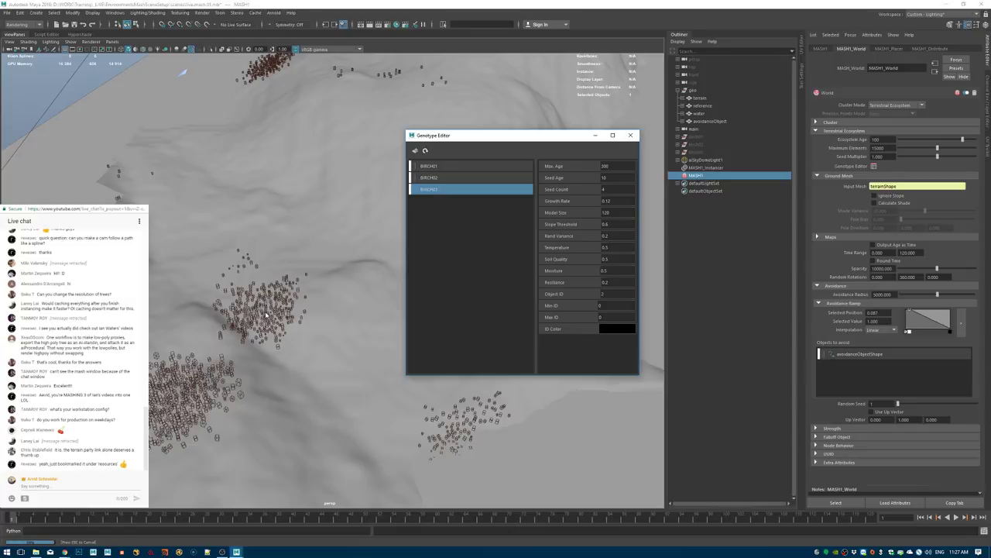
Check the tree distribution over the whole terrain, close the Genotype Editor and save the scene.
left_click_drag(322, 297, 243, 275, "alt")
right_click_drag(243, 275, 192, 276, "alt")
left_click_drag(192, 277, 209, 260, "alt")
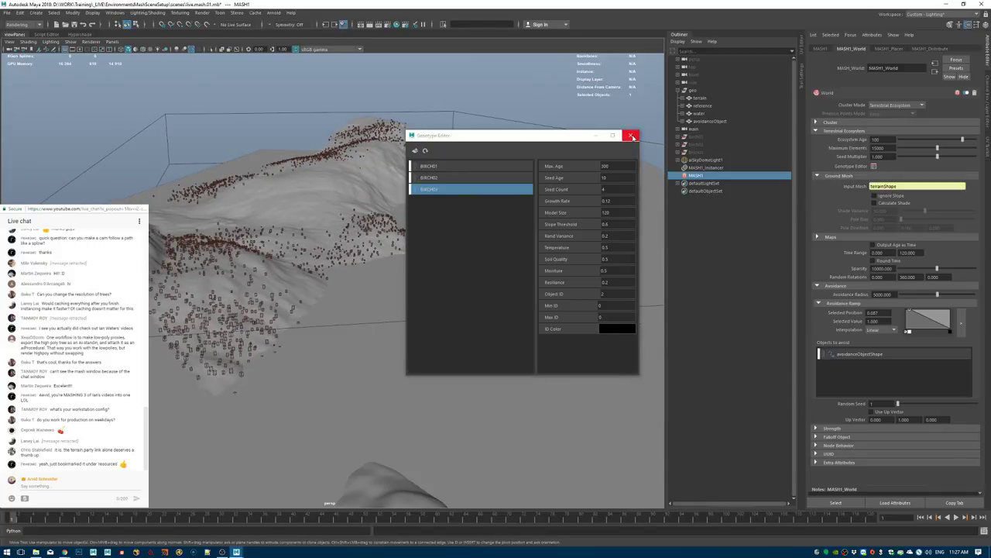
left_click(631, 137)
key("ctrl+s")
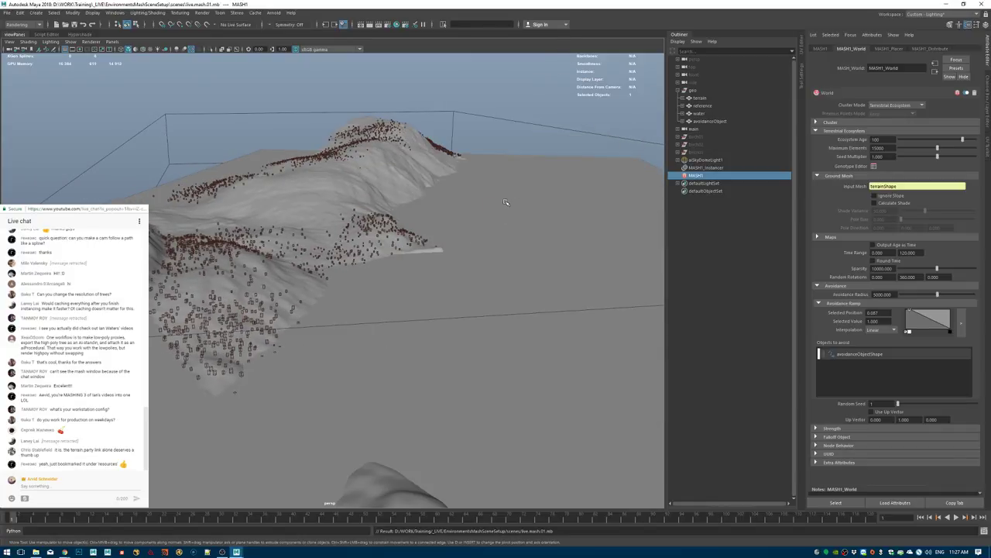
Save the scene as a new version named live.mash.02.mb.
left_click(7, 13)
left_click(31, 51)
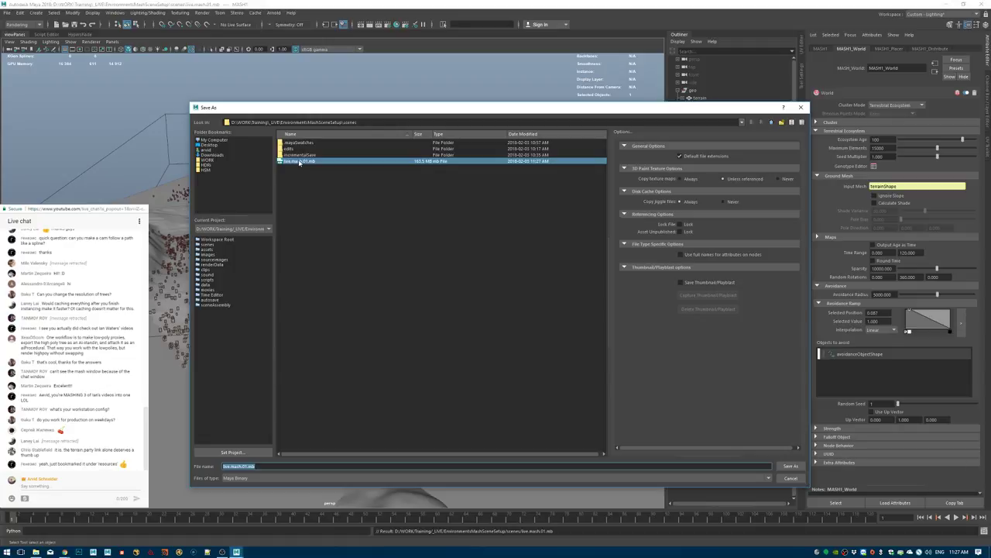
left_click_drag(260, 467, 244, 466)
type("2")
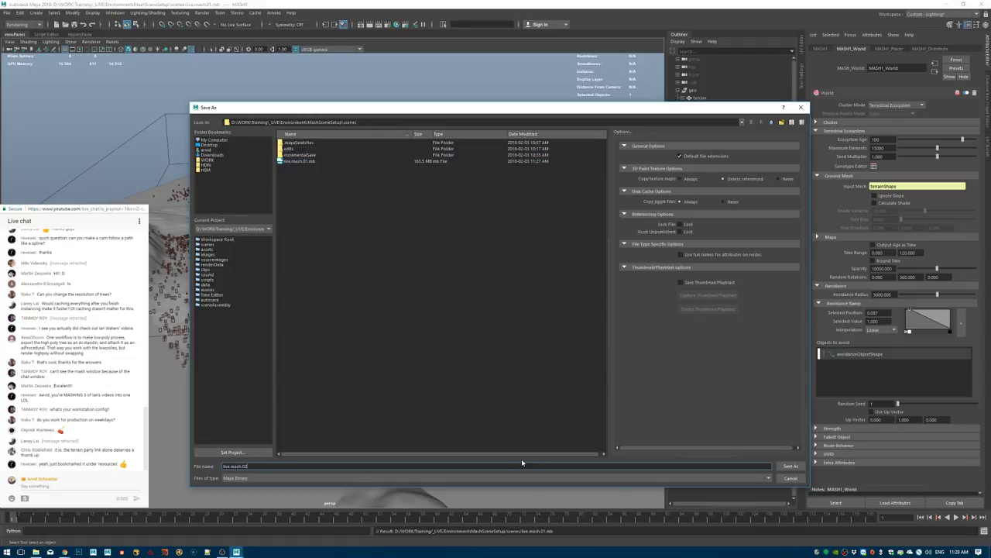
type(".mb")
key("Return")
Open the MASH Editor and switch MASH1_World off and back on to compare the trees with their starting points.
middle_click_drag(407, 316, 389, 268, "alt")
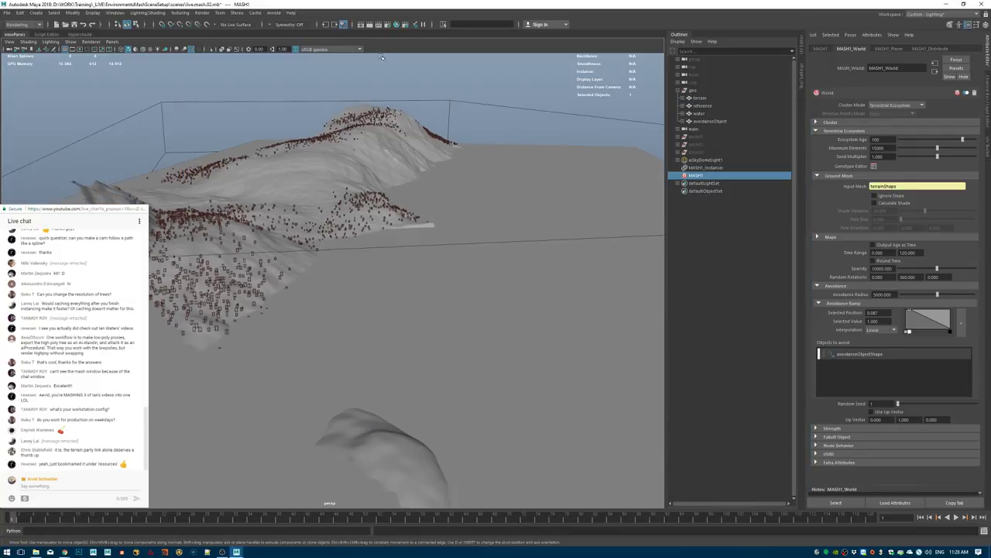
key("space")
left_click(491, 210)
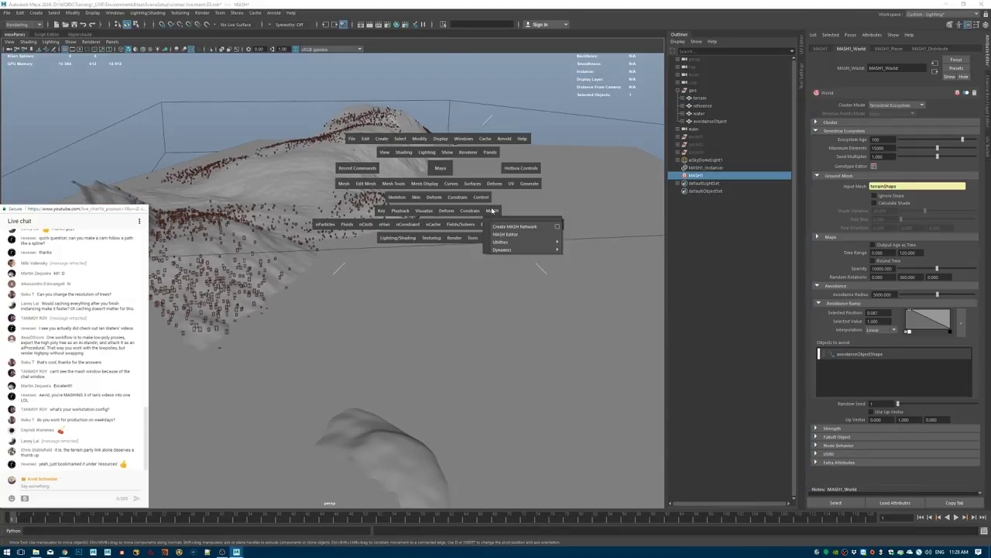
left_click(496, 234)
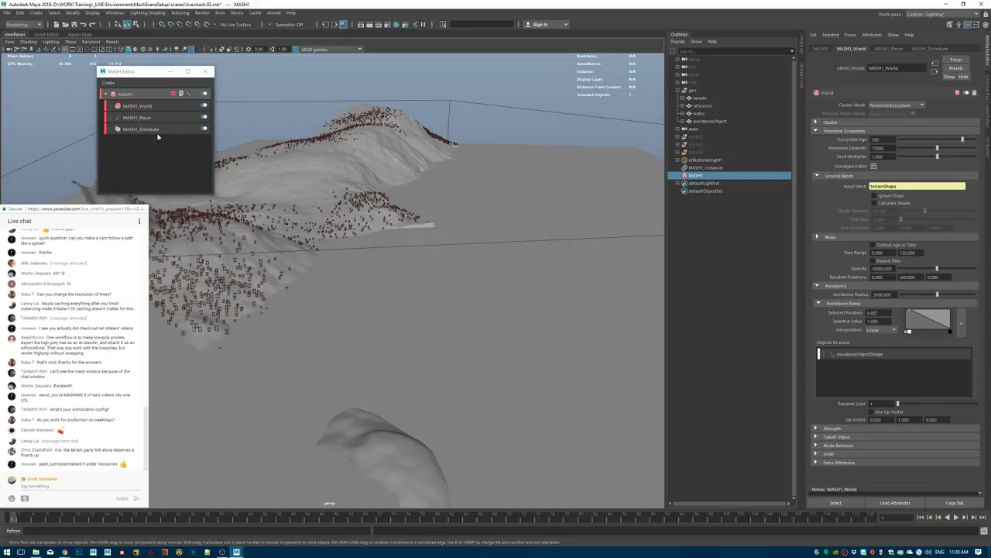
left_click(137, 117)
left_click(205, 105)
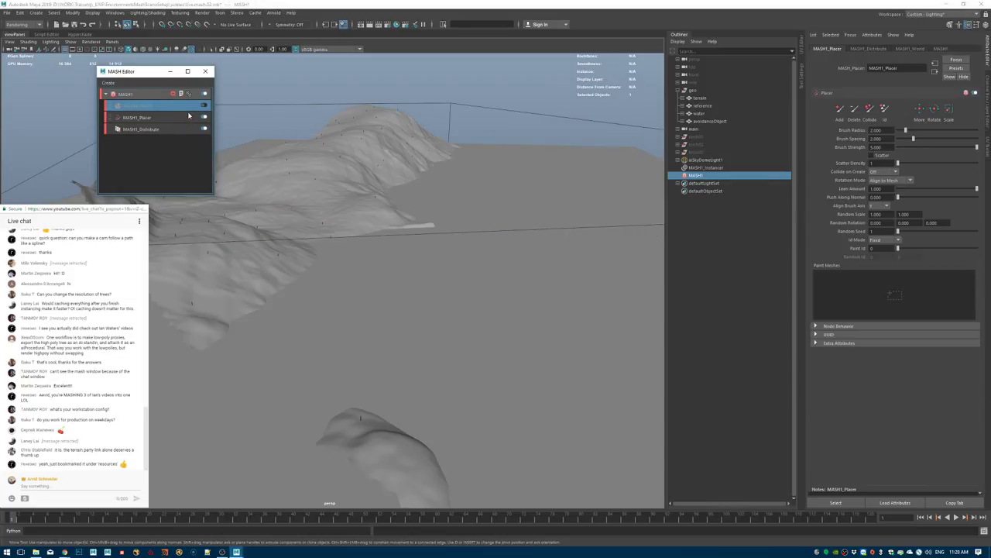
left_click(205, 106)
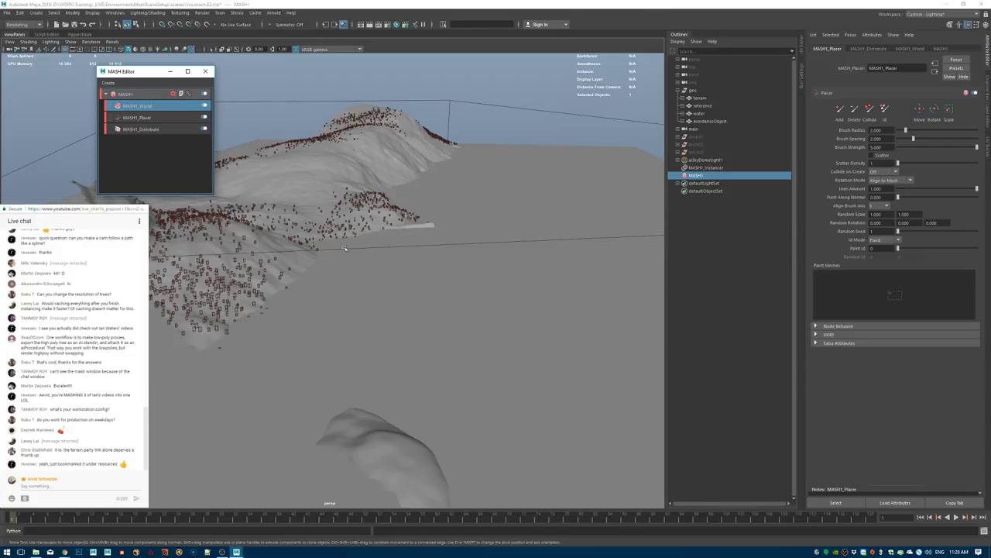
Select avoidanceObject and examine its placement relative to the terrain from below and from the side.
left_click(711, 121)
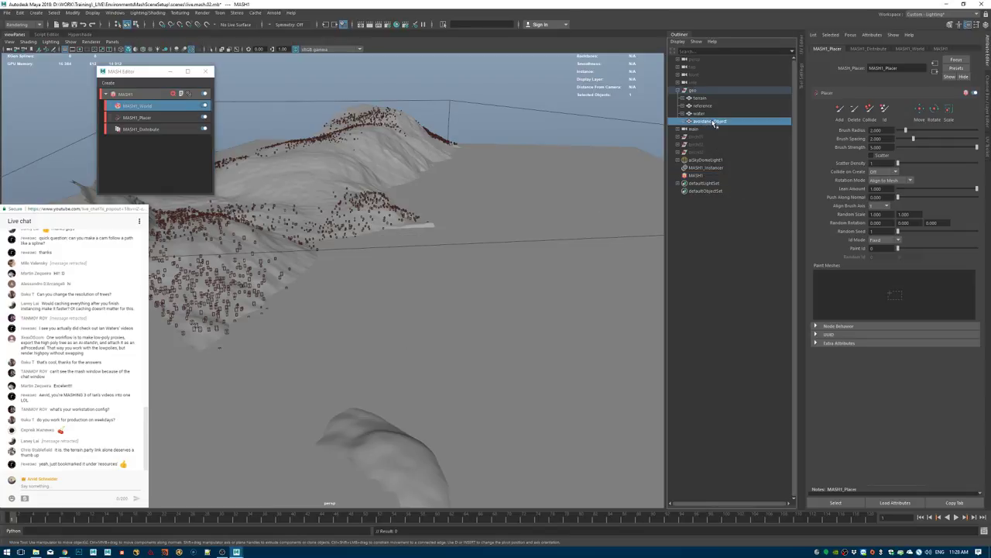
left_click_drag(408, 187, 409, 192)
scroll(460, 231, "up", 10)
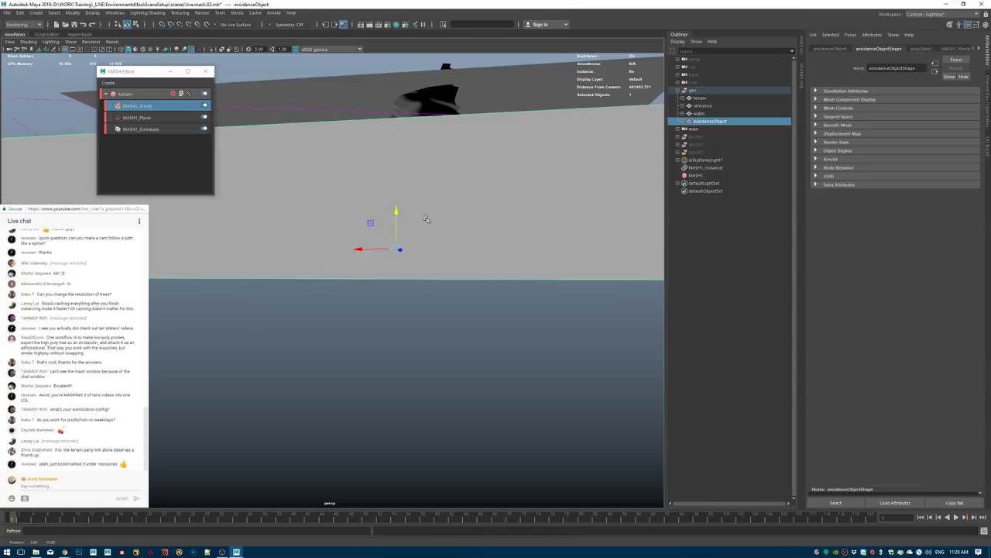
right_click_drag(448, 269, 562, 286, "alt")
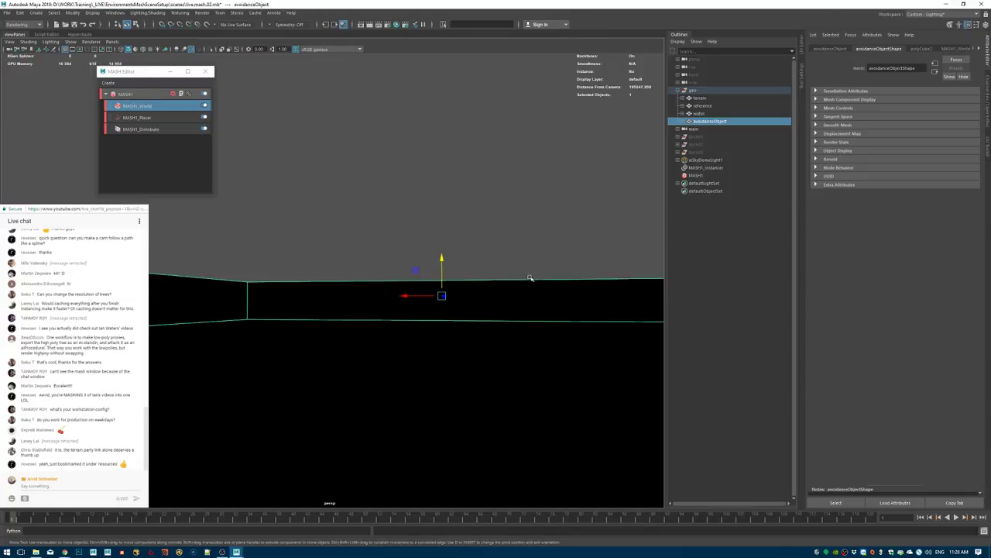
middle_click_drag(531, 277, 505, 378, "alt")
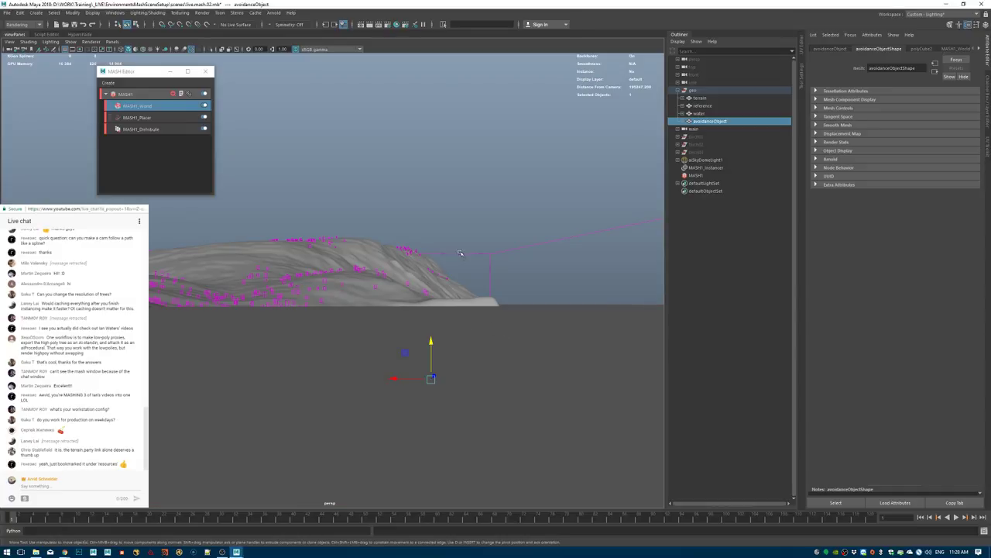
left_click_drag(460, 253, 358, 235, "alt")
middle_click_drag(357, 235, 404, 197, "alt")
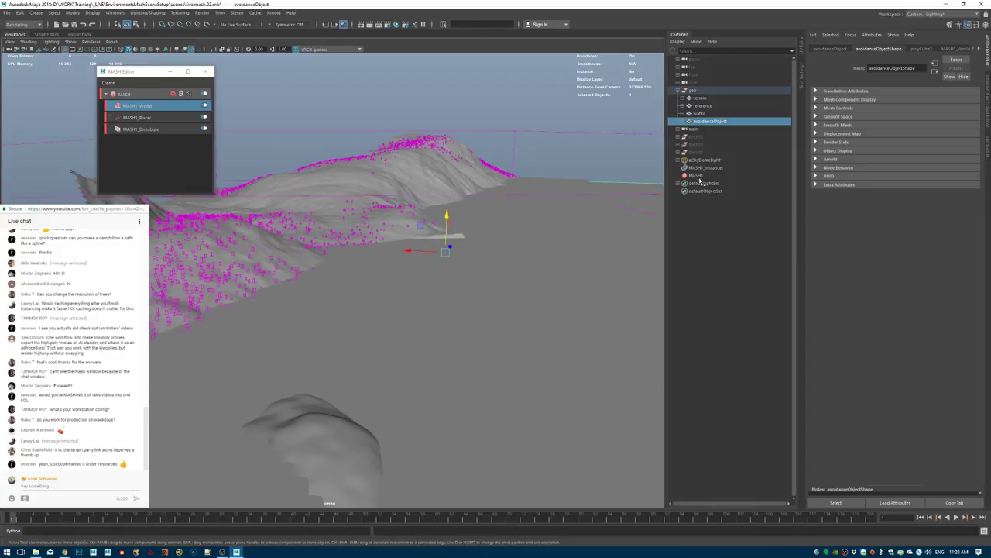
Set the Ecosystem Age of MASH1_World to 50.
left_click(701, 177)
left_click(878, 148)
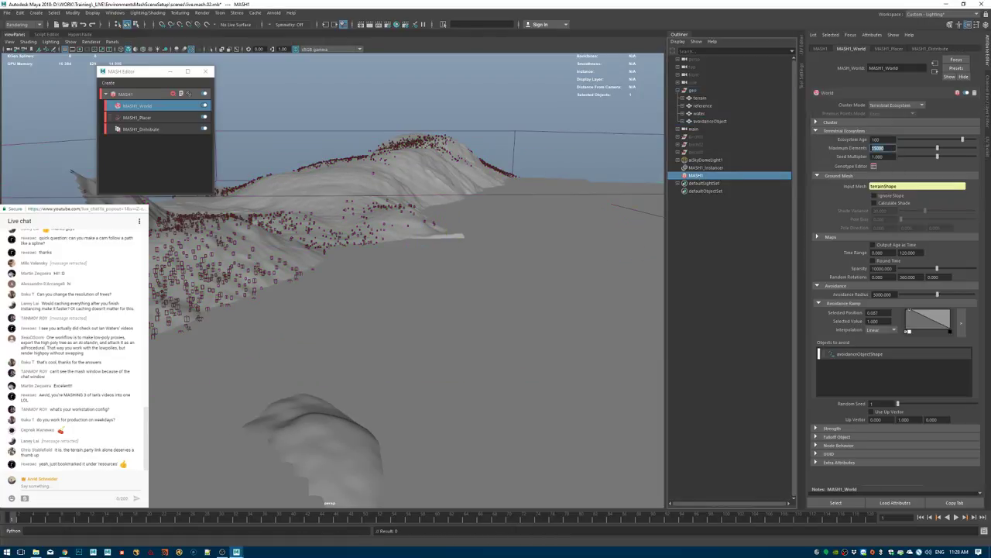
key("shift+Tab")
type("50")
key("Return")
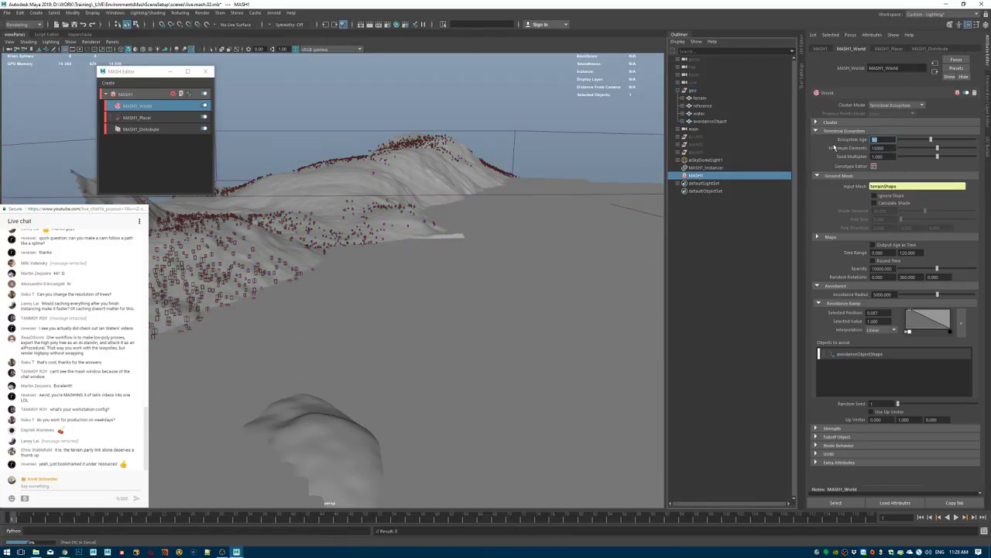
Raise avoidanceObject slightly along its vertical axis and reselect the MASH1 network.
middle_click_drag(367, 250, 392, 216, "alt")
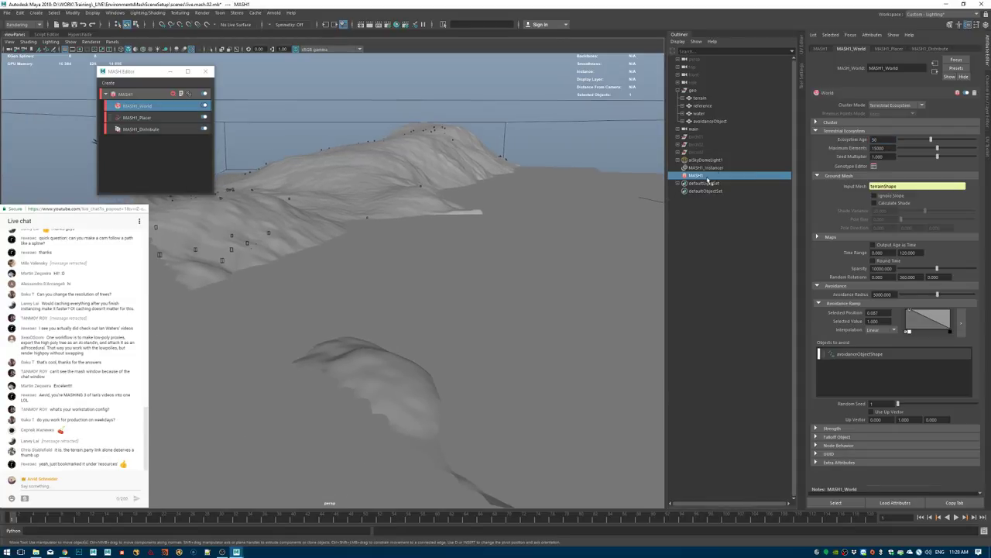
left_click(713, 122)
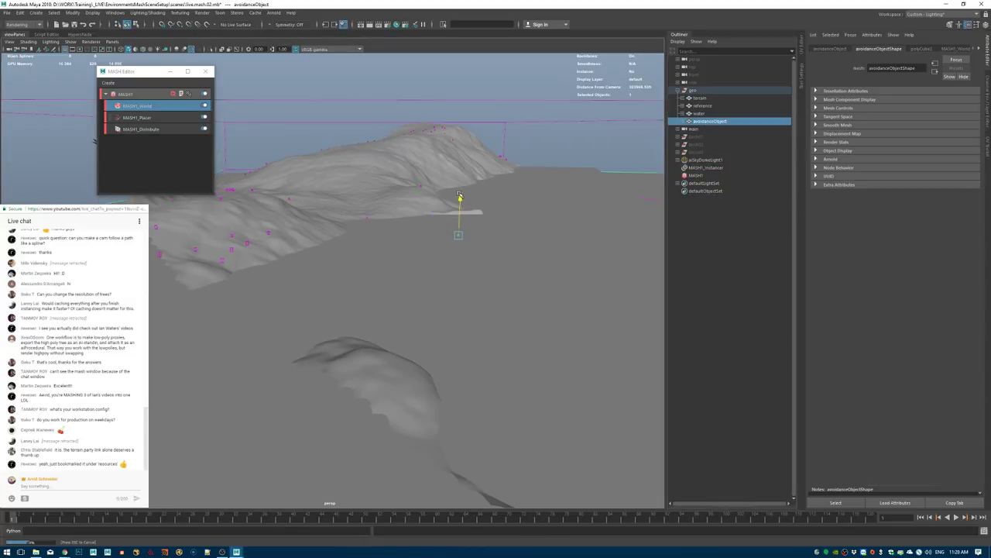
mouse_move(459, 197)
left_mouse_down()
mouse_move(457, 246)
mouse_move(465, 167)
mouse_move(466, 190)
left_mouse_up()
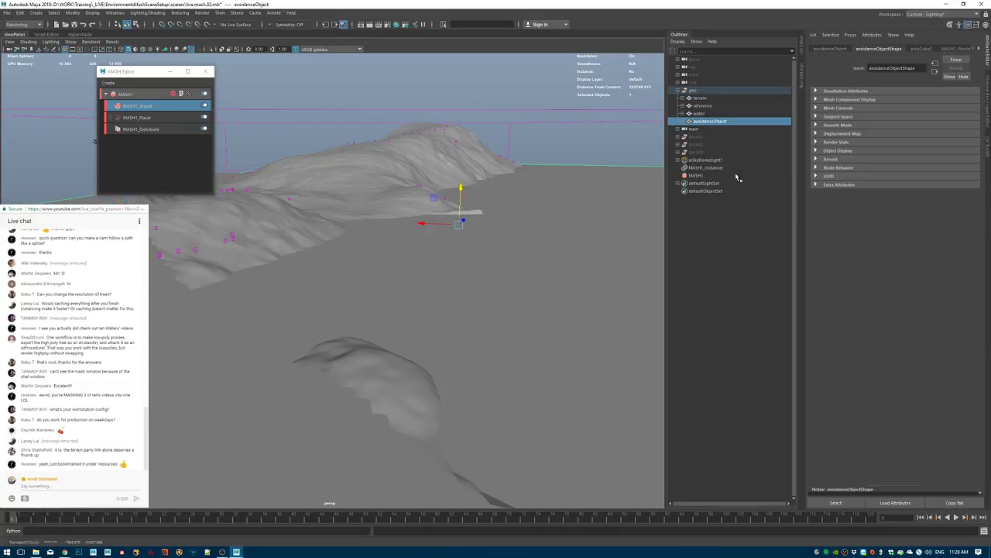
left_click(702, 176)
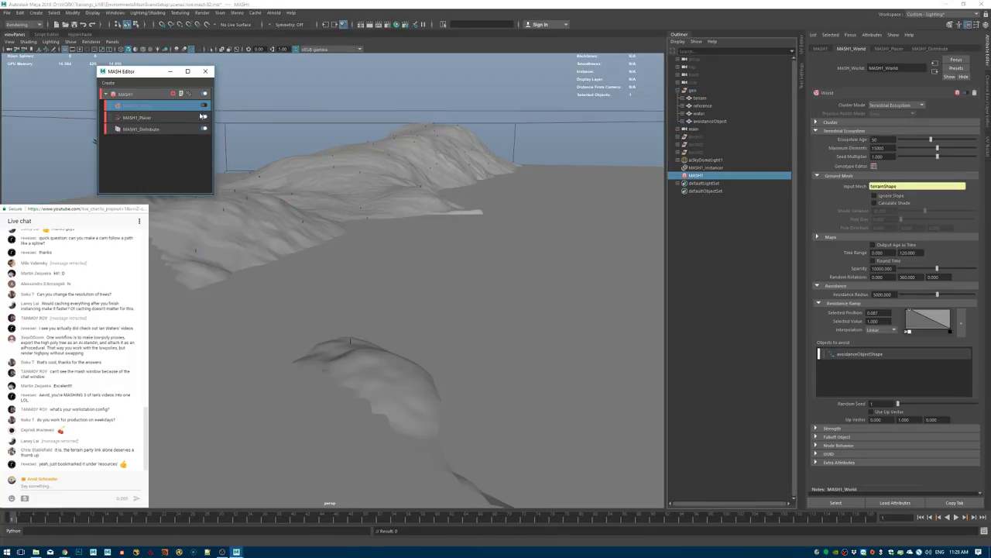
Turn MASH1_World back on in the MASH Editor, check avoidanceObject's attributes and reselect the MASH1 network.
left_click(176, 117)
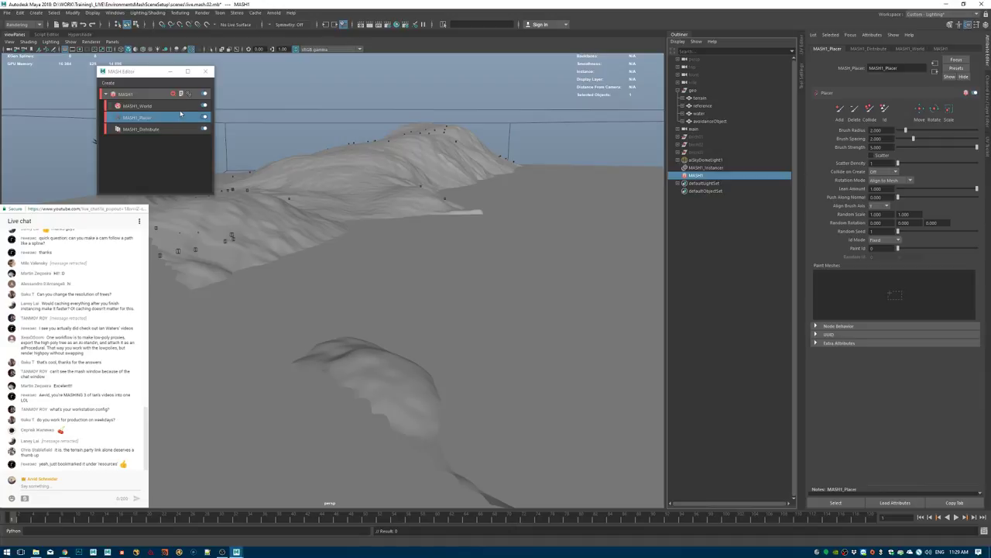
left_click(204, 106)
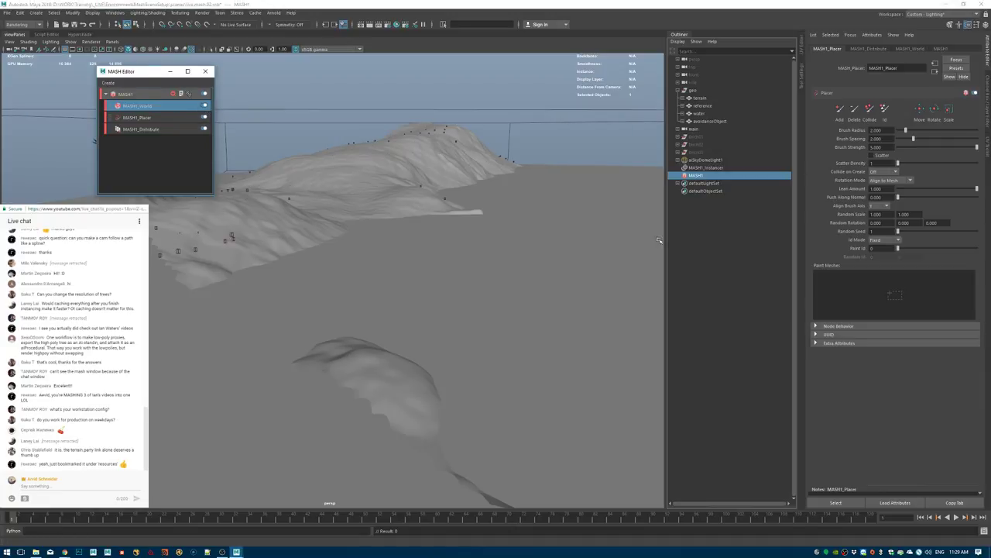
left_click(712, 121)
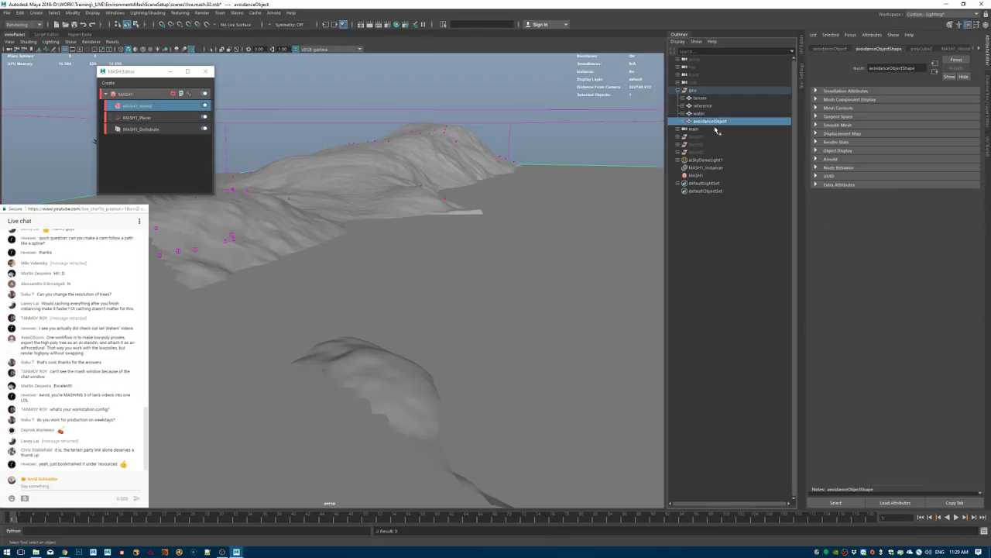
left_click(837, 49)
left_click(707, 175)
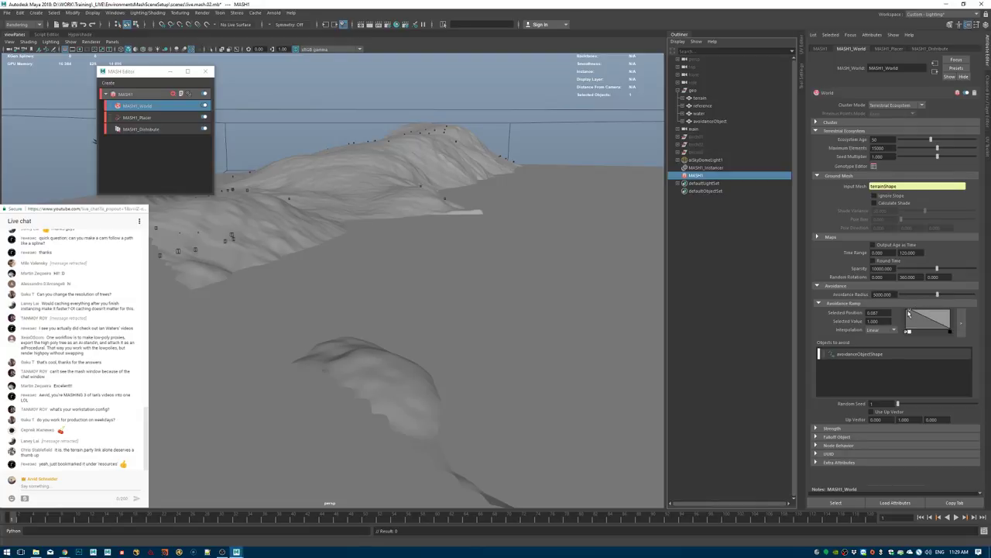
Set the full-strength point of MASH1_World's Avoidance Ramp to about position 0.383 and close the MASH Editor.
left_click_drag(909, 311, 922, 310)
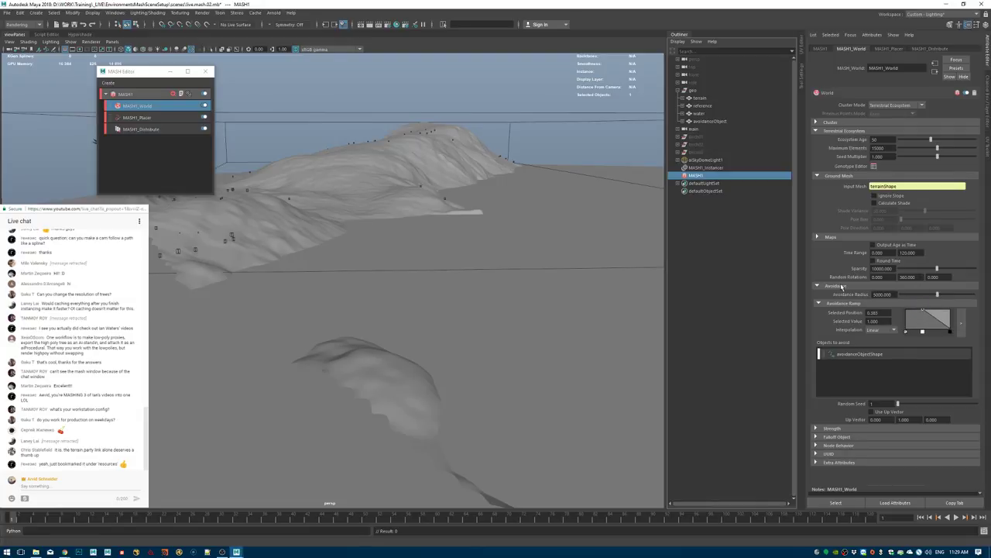
left_click_drag(467, 308, 485, 296, "alt")
right_click_drag(485, 296, 488, 322, "alt")
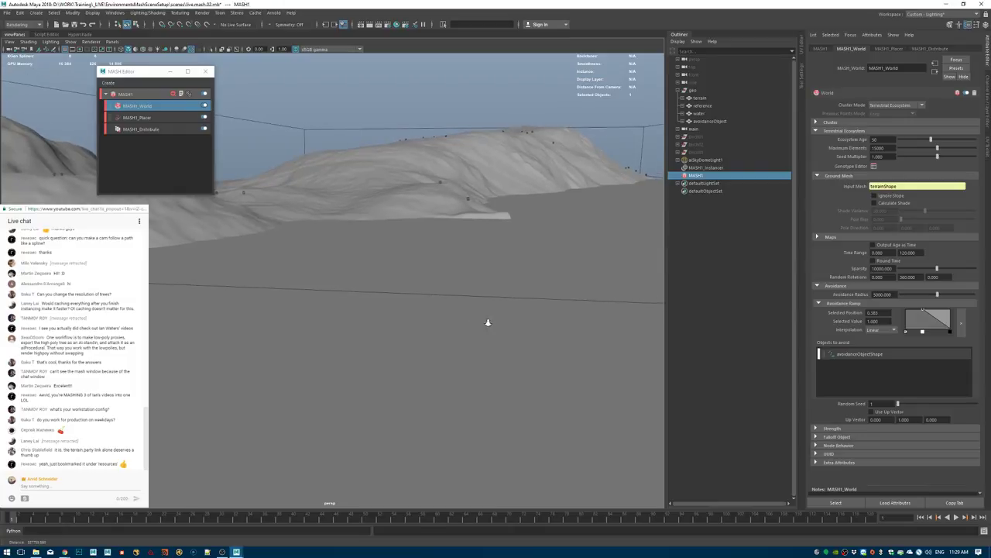
left_click_drag(488, 322, 521, 240, "alt")
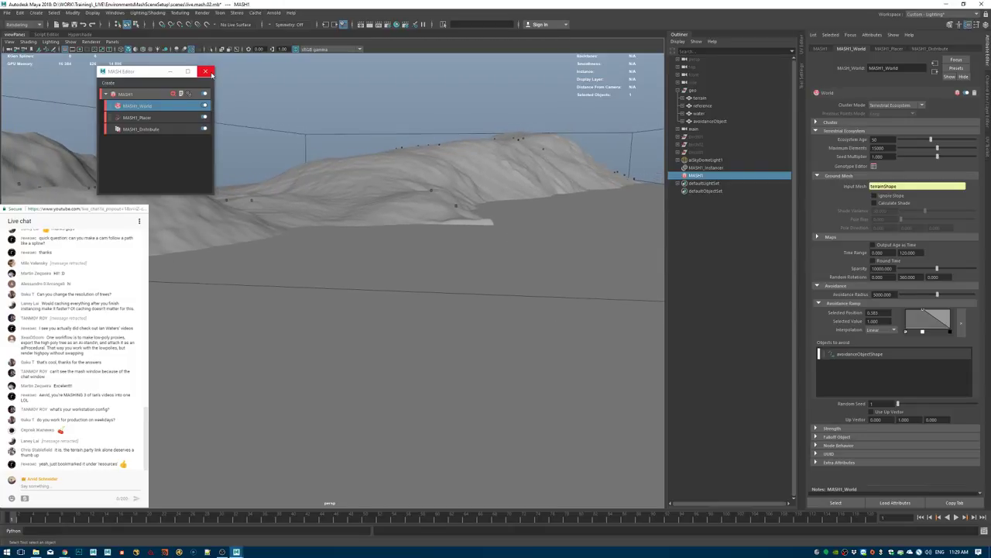
left_click(205, 71)
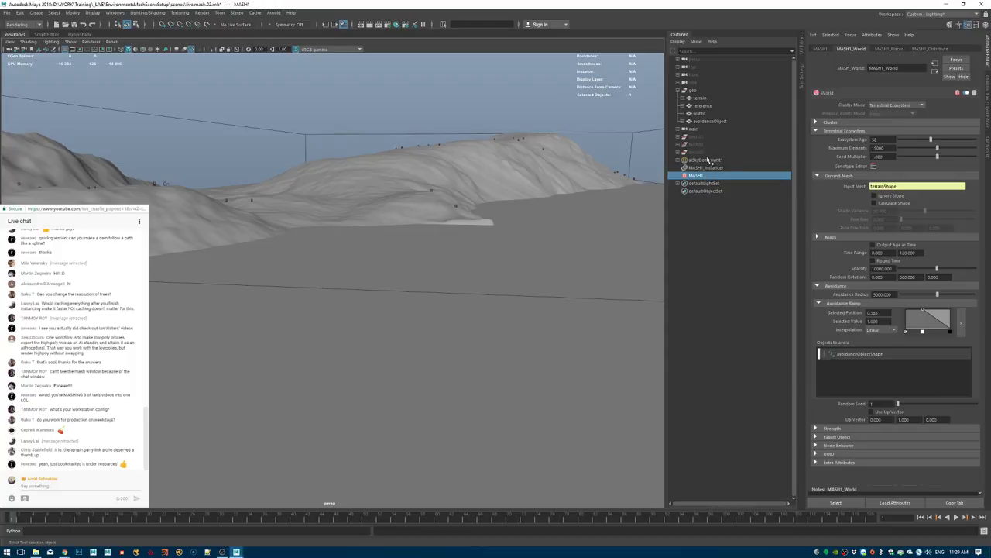
Hide aiSkyDomeLight1 and add an Arnold Physical Sky light to the scene.
left_click(707, 160)
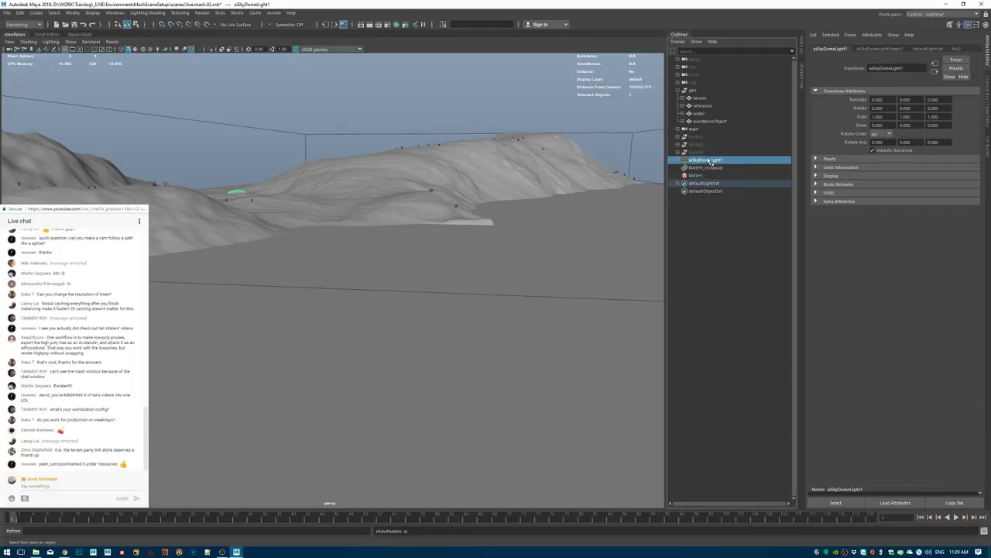
left_click(712, 174)
left_click(719, 160)
key("ctrl+h")
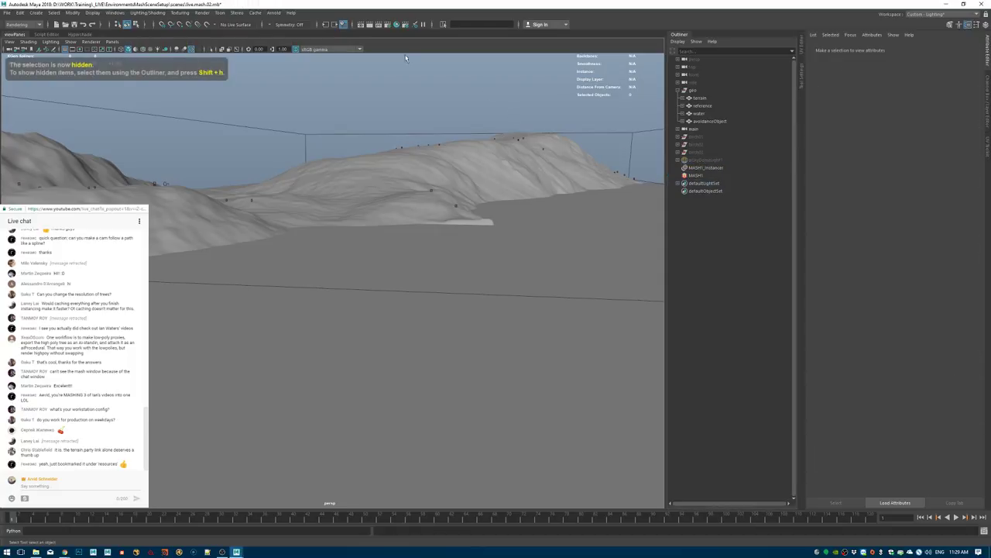
left_click(274, 13)
mouse_move(306, 51)
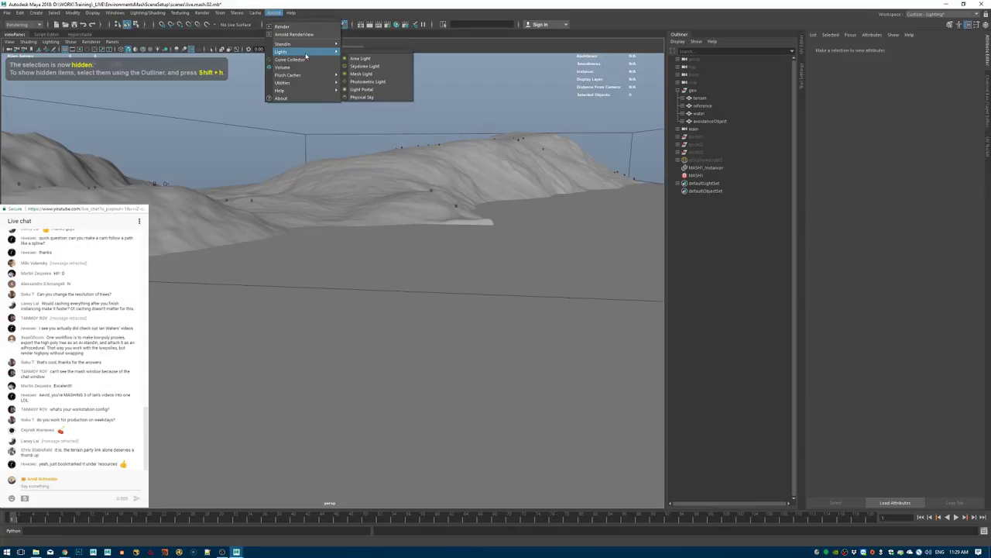
left_click(370, 98)
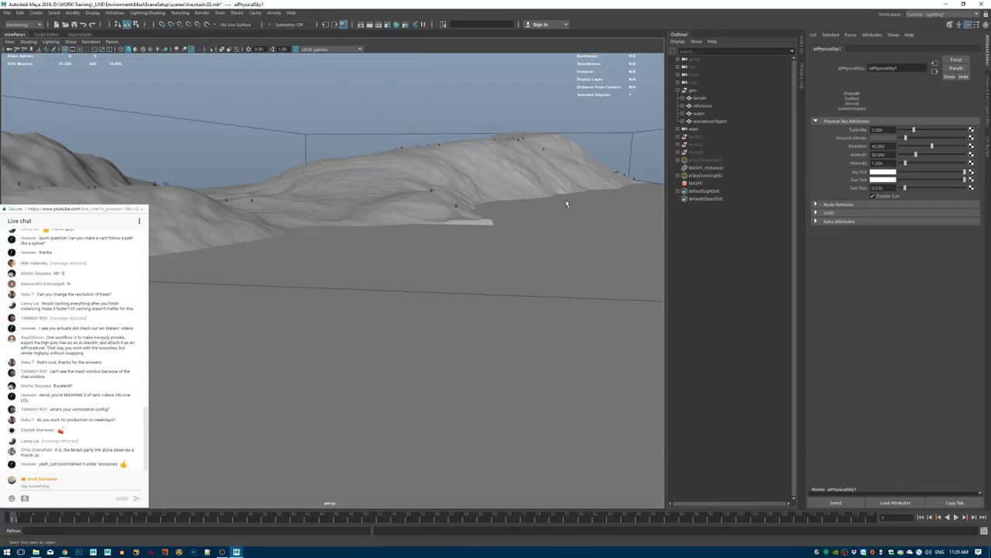
left_click_drag(567, 204, 411, 153, "alt")
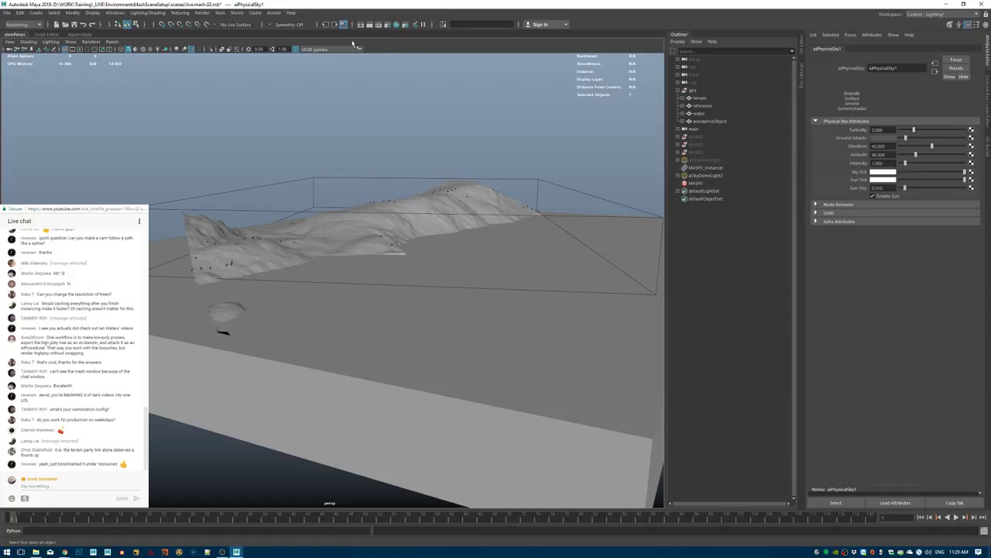
Reopen the MASH Editor to access the nodes of the MASH1 network.
left_click(274, 12)
left_click(409, 54)
key("space")
left_click(453, 255)
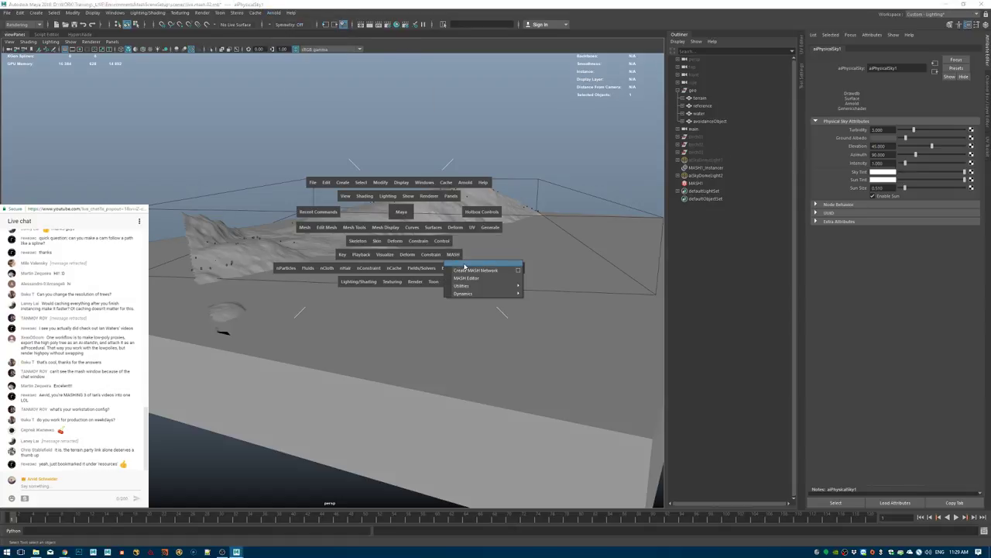
left_click(466, 278)
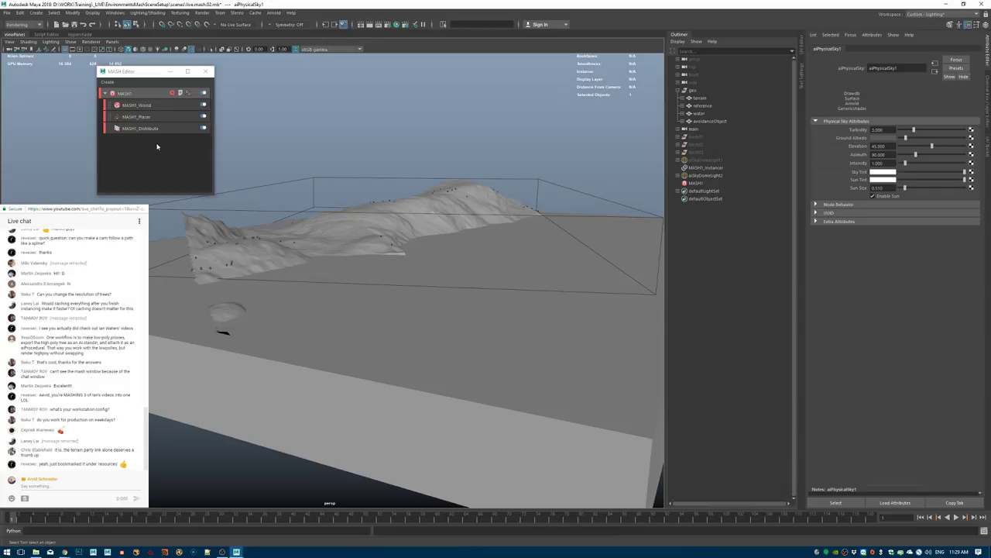
left_click(157, 147)
Switch MASH1_World and MASH1_Placer off and back on, and disable the whole MASH1 network.
left_click(203, 104)
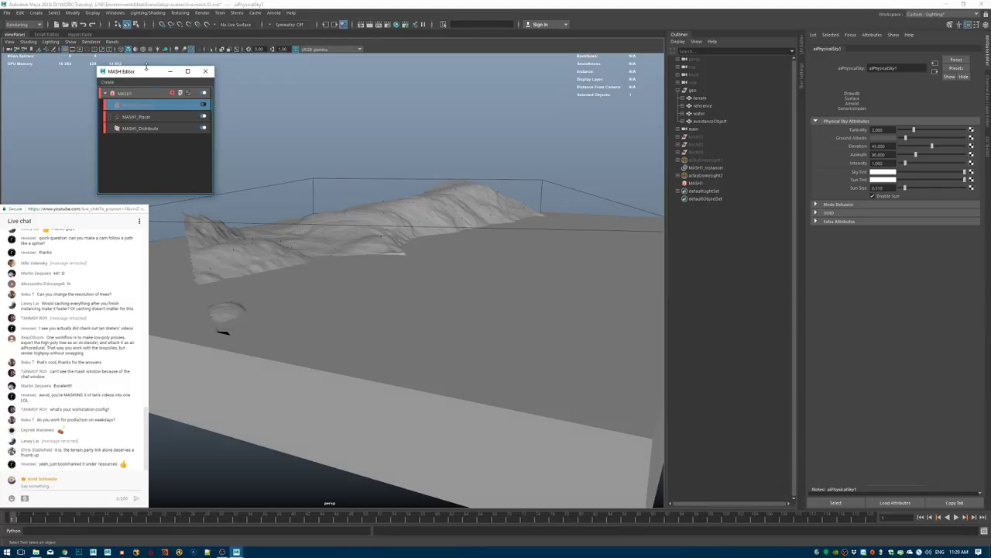
left_click_drag(147, 71, 195, 136)
left_click(250, 183)
left_click(250, 171)
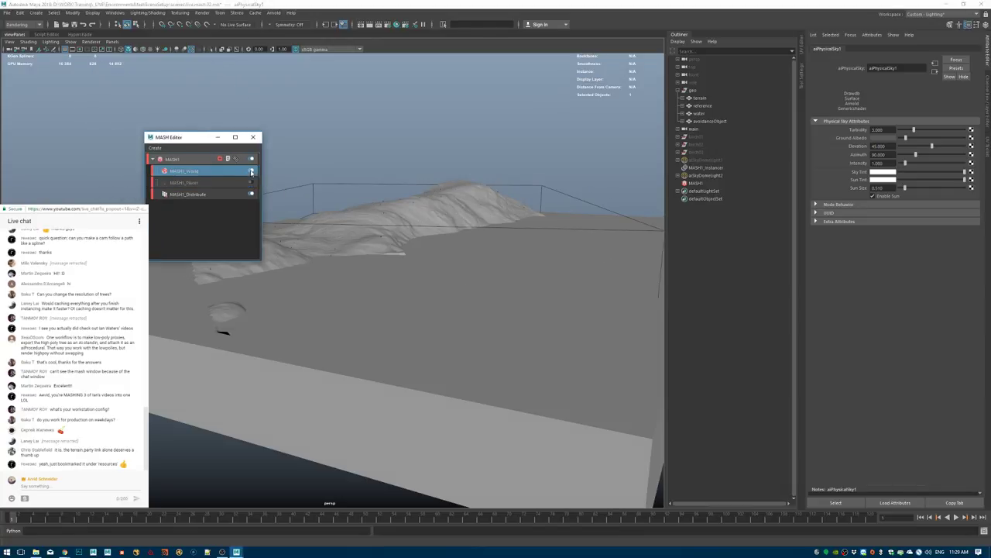
left_click(250, 182)
left_click(250, 159)
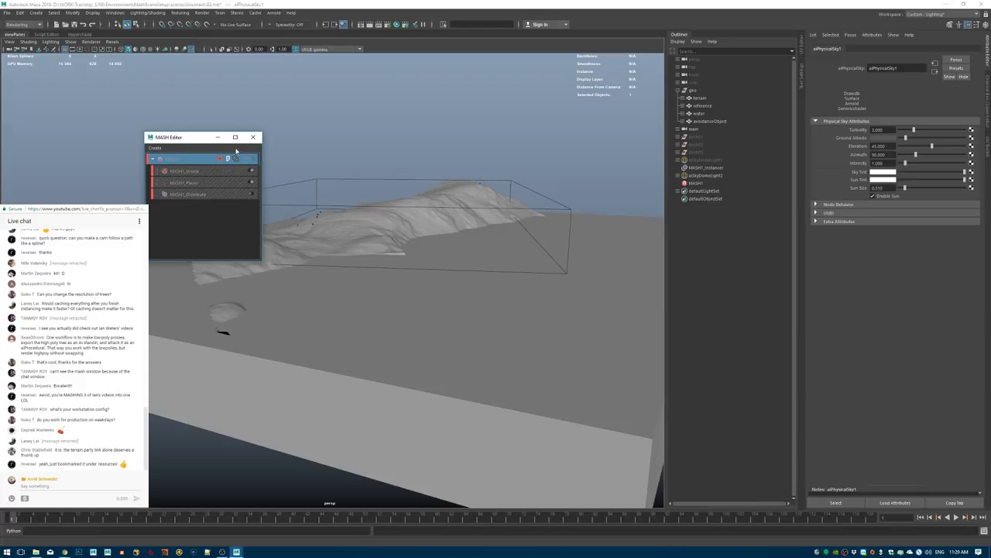
left_click_drag(196, 141, 155, 159)
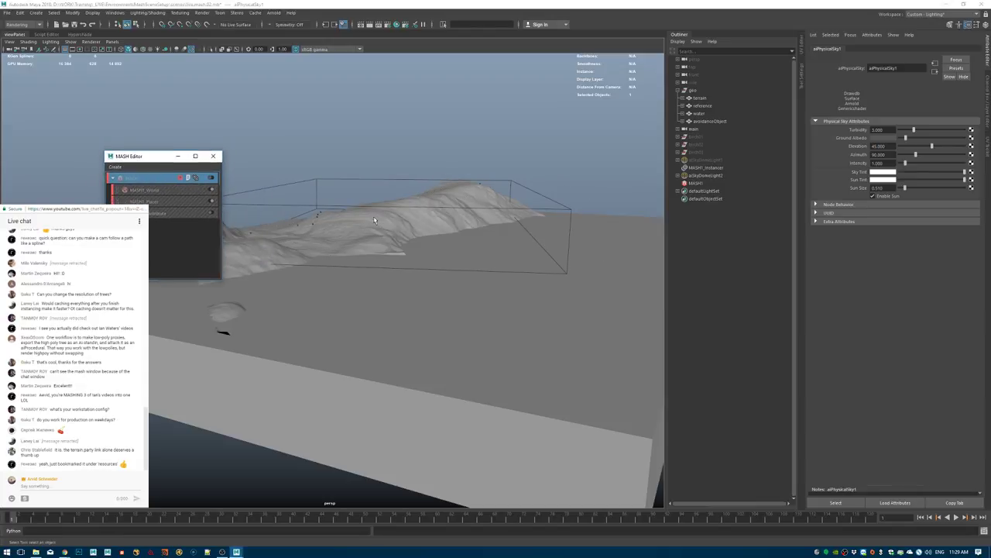
Move the MASH Editor clear of the terrain, deselect everything and save the scene.
right_click_drag(380, 221, 427, 220, "alt")
left_click_drag(427, 220, 359, 246, "alt")
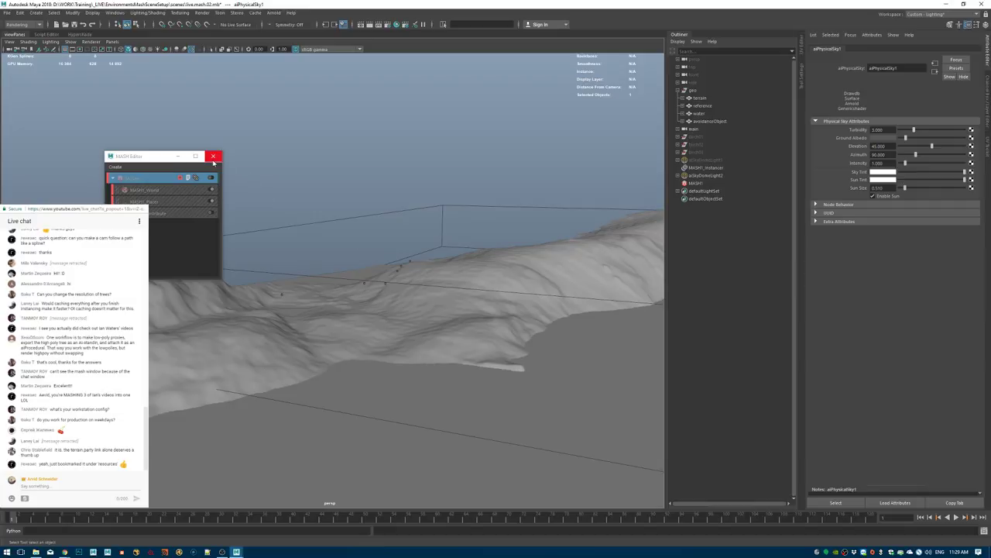
left_click_drag(148, 158, 580, 378)
left_click(450, 211)
key("ctrl+s")
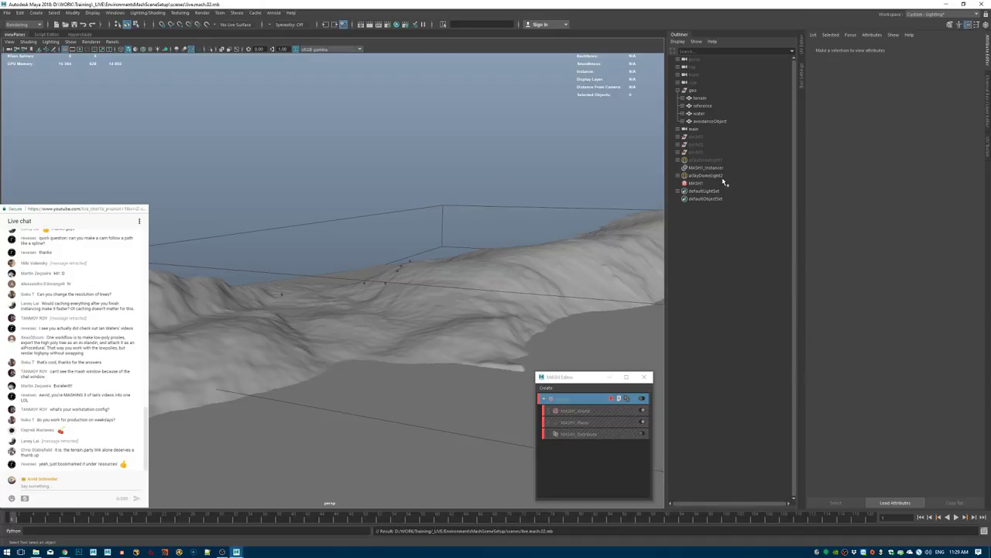
Start a test render of the terrain from the perspective camera in an enlarged Arnold RenderView and close it.
left_click_drag(465, 217, 428, 201, "alt")
left_click_drag(433, 199, 428, 200, "alt")
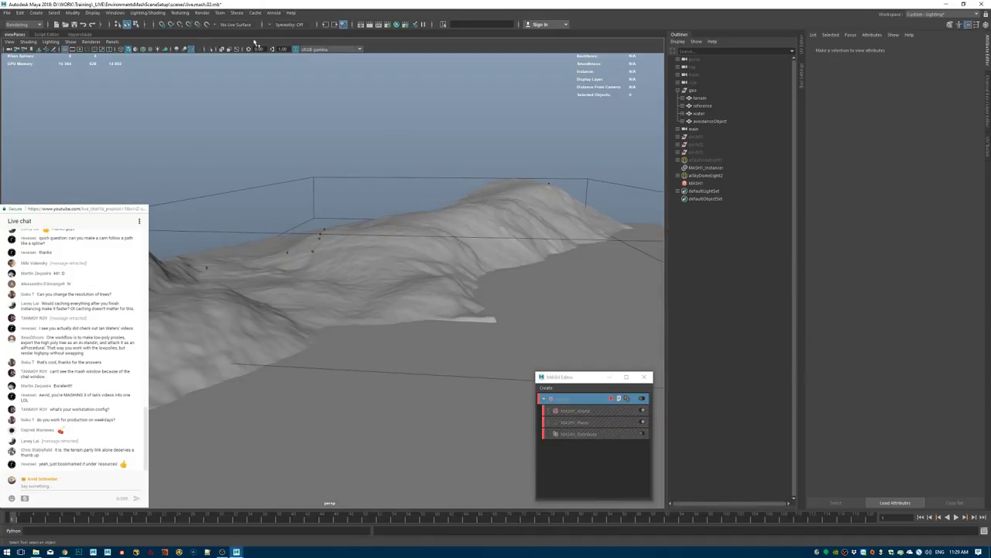
left_click(273, 14)
left_click(288, 28)
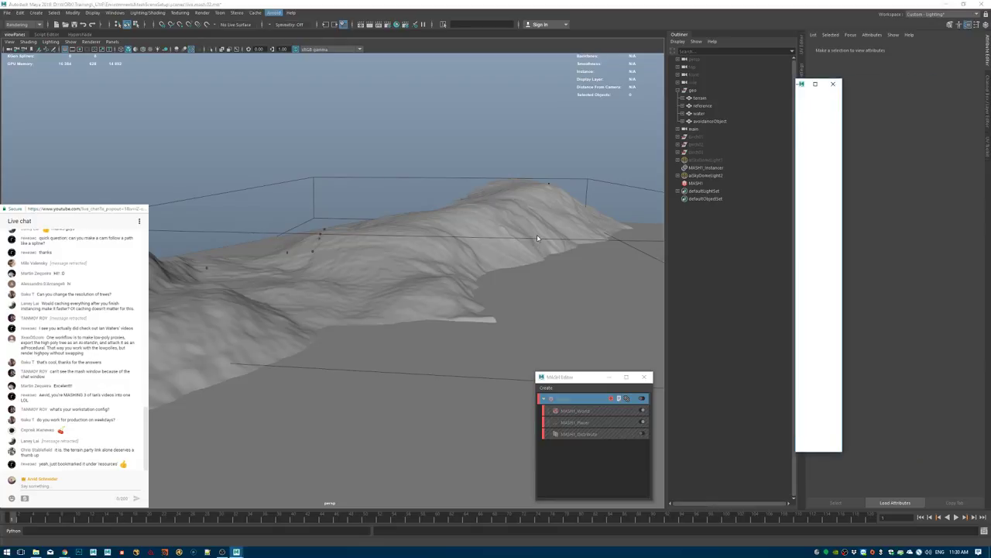
left_click_drag(795, 146, 396, 145)
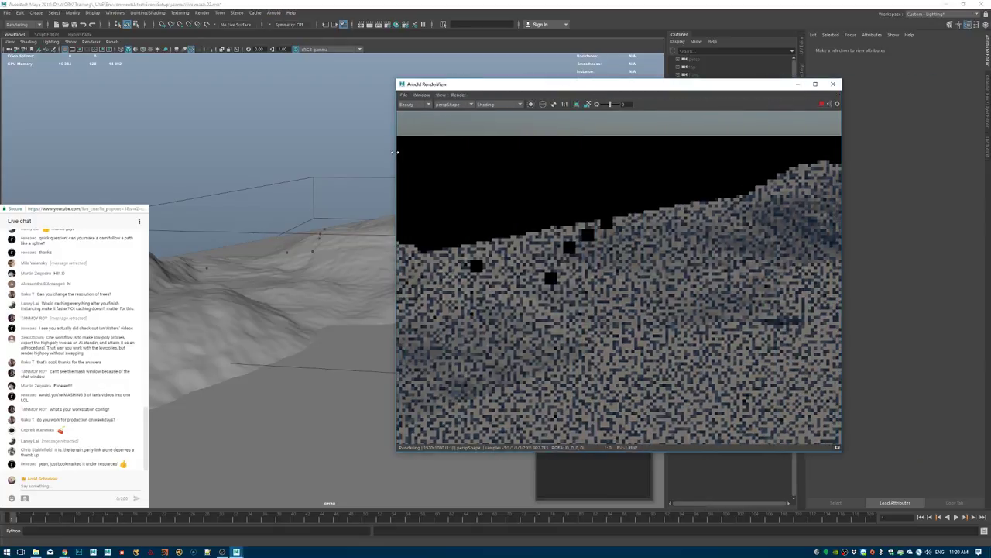
left_click(832, 83)
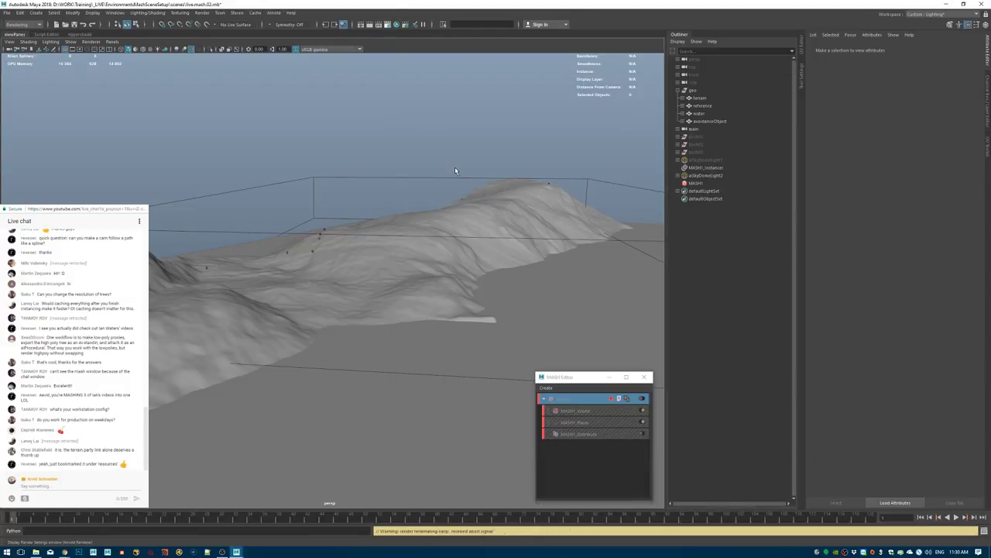
Turn off Autodetect Threads in the Arnold render settings, check the Camera (AA) sampling and save the scene.
left_click(239, 196)
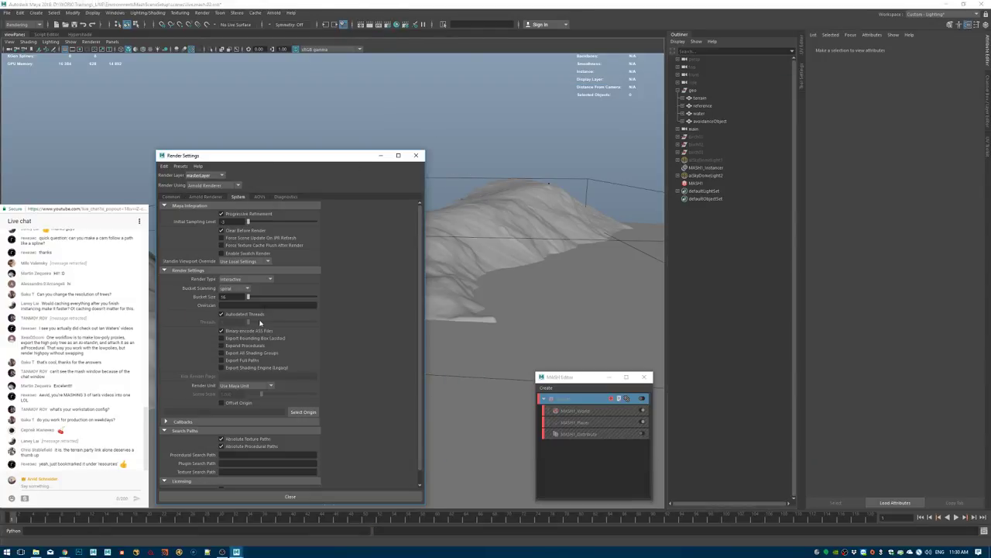
left_click(221, 313)
left_click(221, 198)
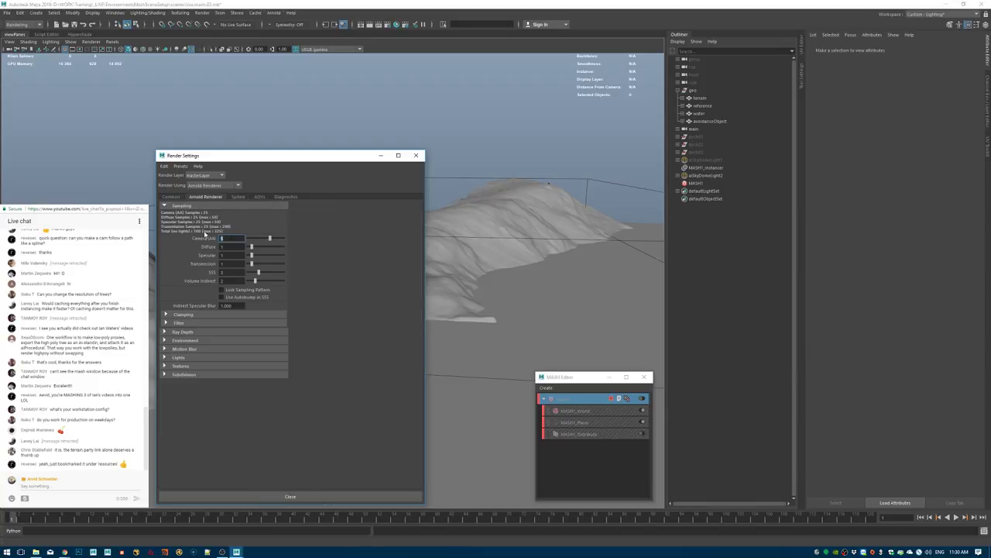
key("ctrl+s")
left_click(416, 155)
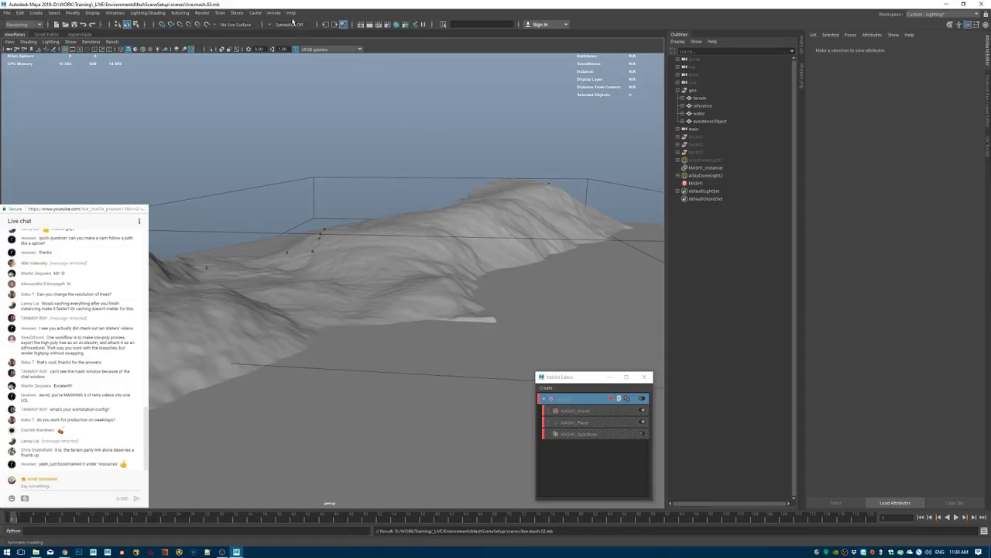
Render the scene in the Arnold RenderView at 50% test resolution through the mainShape camera.
left_click(274, 13)
left_click(285, 27)
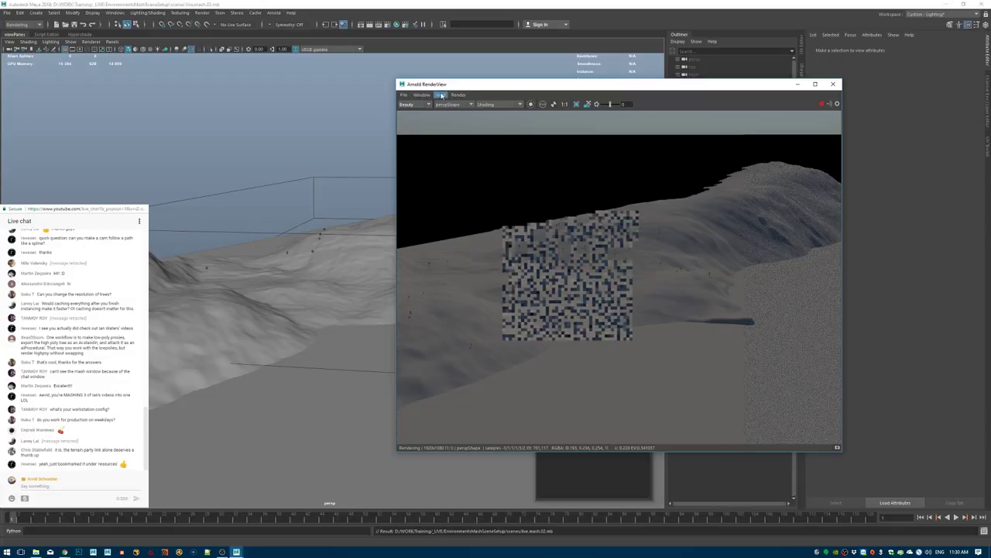
left_click(440, 94)
mouse_move(477, 168)
left_click(546, 190)
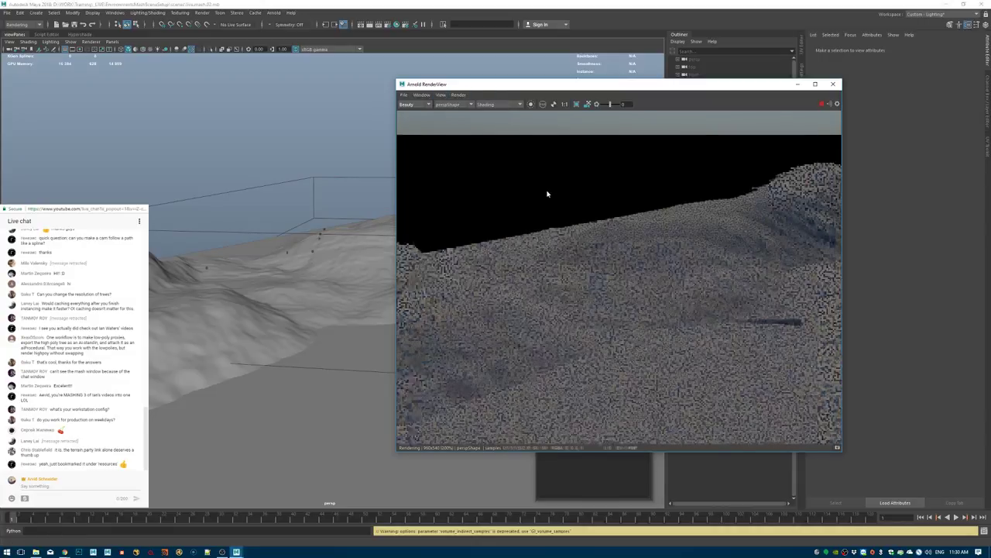
left_click(471, 105)
left_click(450, 114)
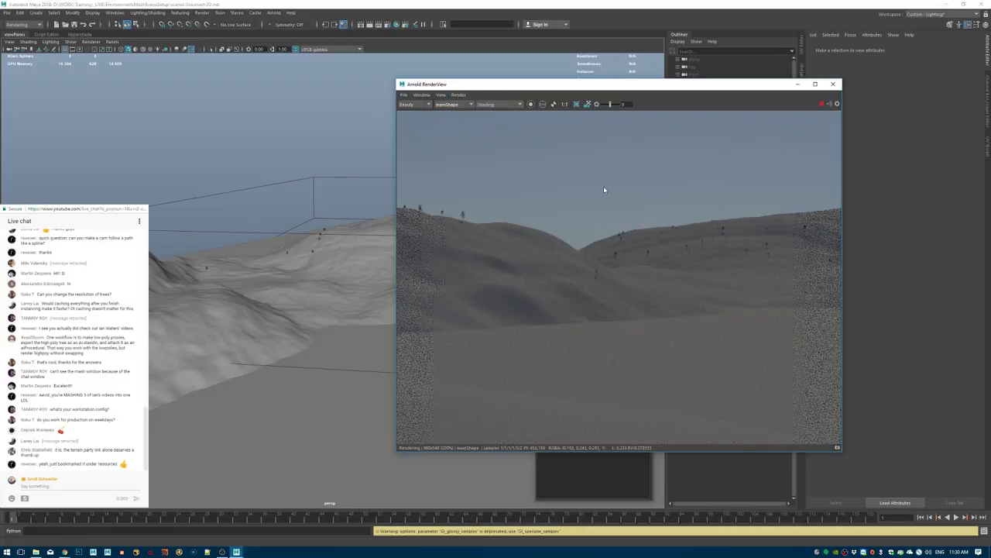
Show the render at 1:1 scale and move the Arnold RenderView clear of the Outliner.
left_click_drag(662, 88, 415, 76)
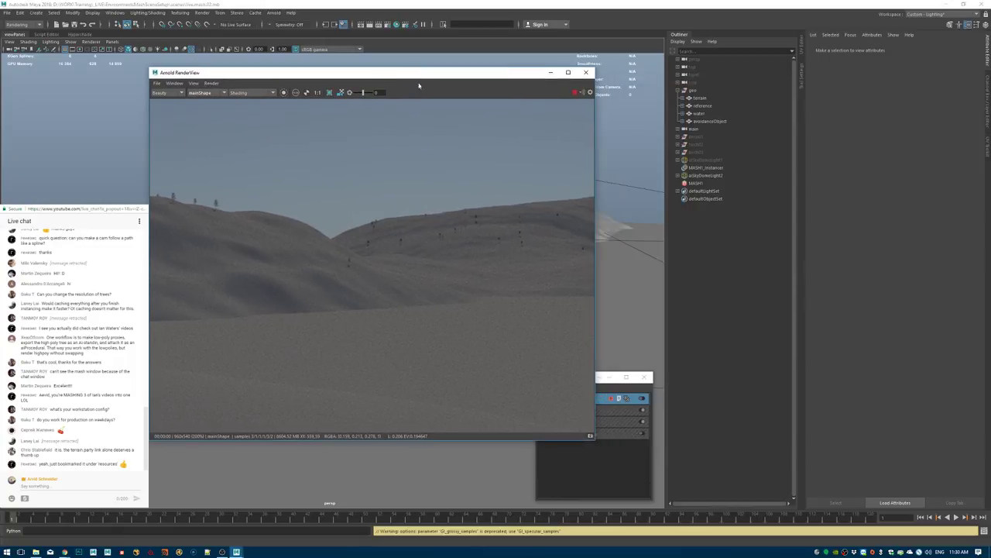
left_click(317, 94)
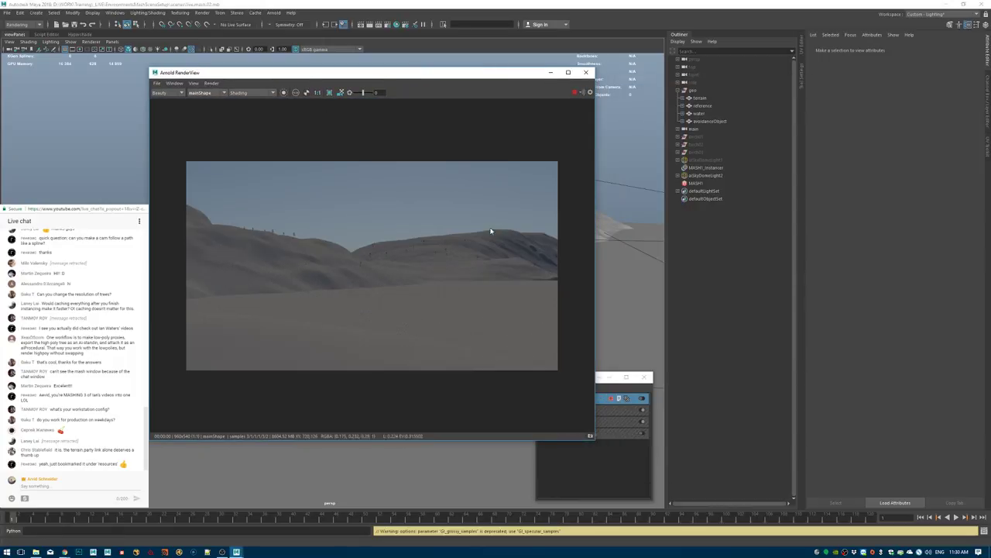
left_click_drag(429, 75, 376, 91)
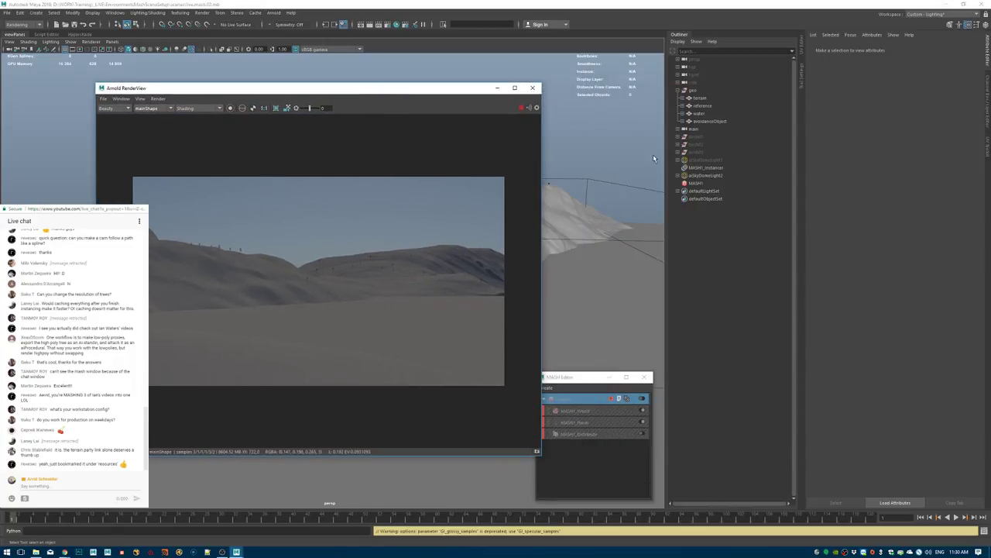
Open the aiPhysicalSky1 attributes of aiSkyDomeLight2 and the RenderView's list of shading modes.
left_click(706, 177)
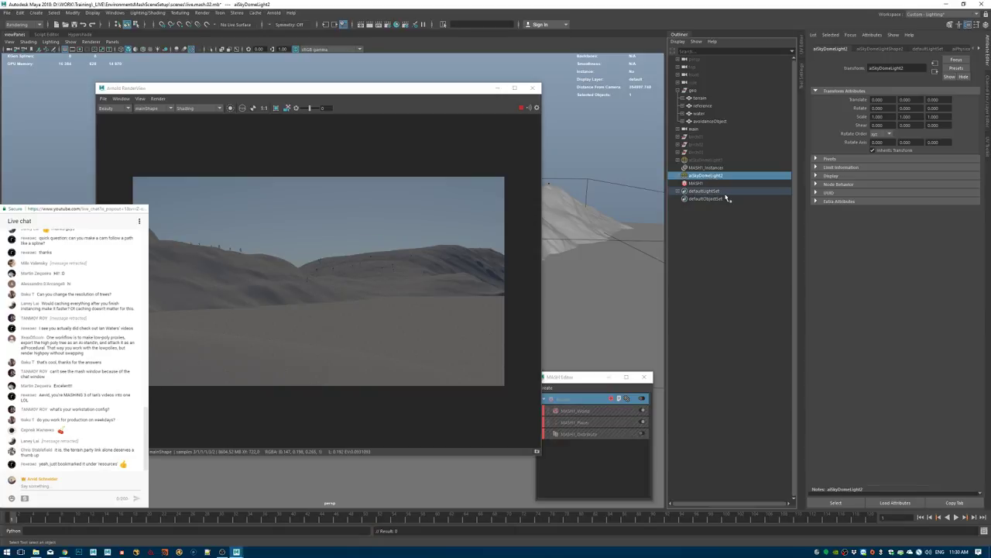
left_click(953, 50)
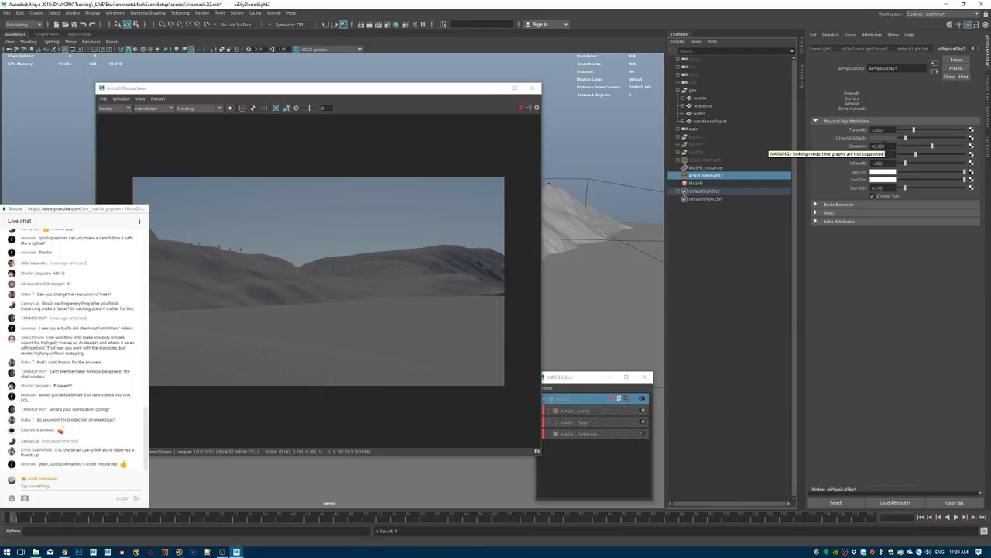
left_click(190, 109)
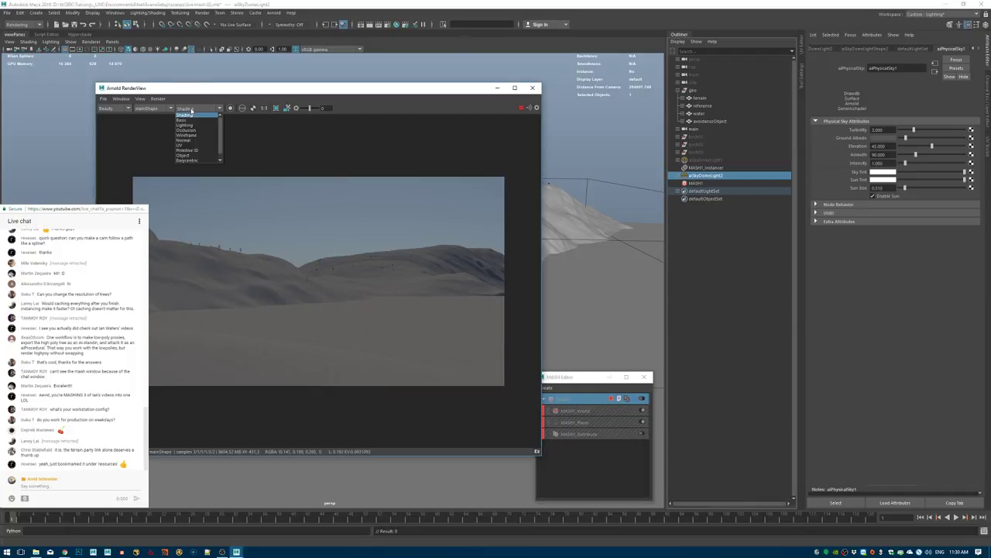
Switch the Arnold render view's camera to perspShape and examine a tree up close on the terrain.
left_click(150, 109)
left_click(148, 109)
left_click(148, 116)
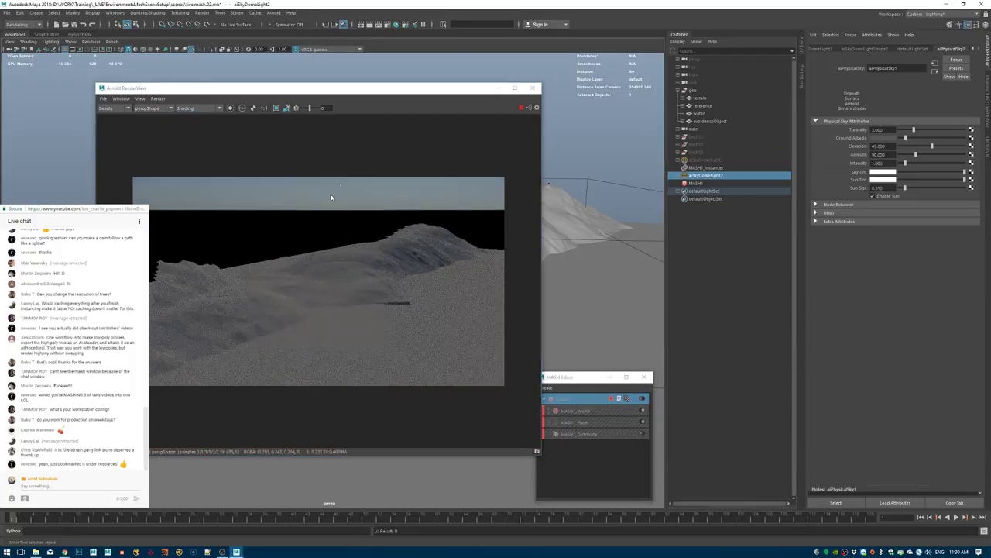
left_click_drag(342, 89, 460, 91)
left_click_drag(173, 280, 153, 285, "alt")
right_click_drag(154, 285, 380, 331, "alt")
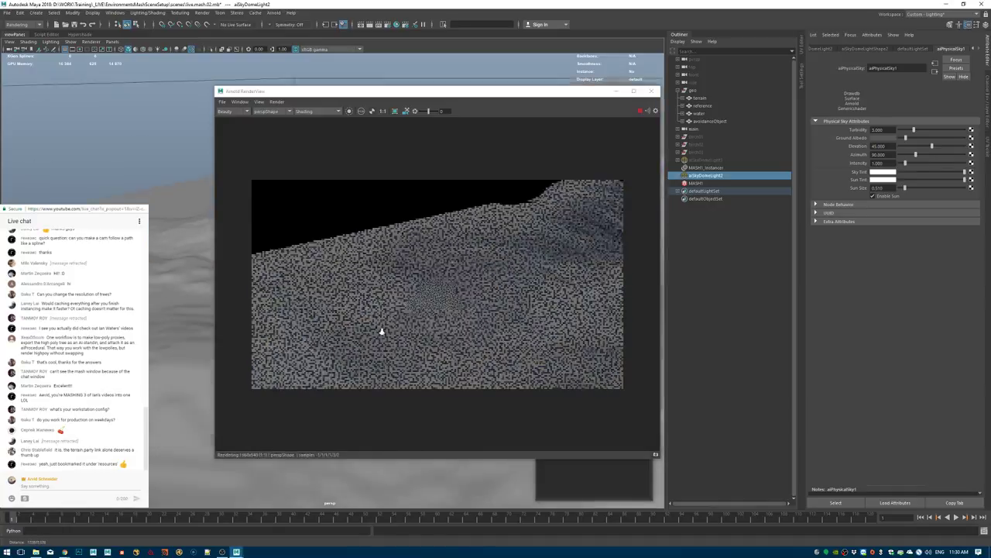
right_click_drag(177, 285, 319, 318, "alt")
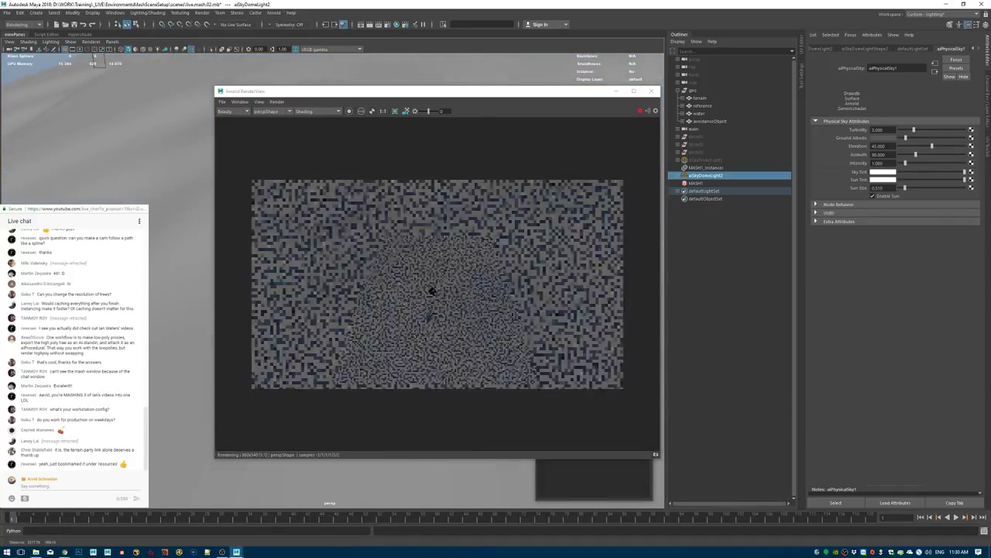
left_click_drag(180, 304, 161, 274, "alt")
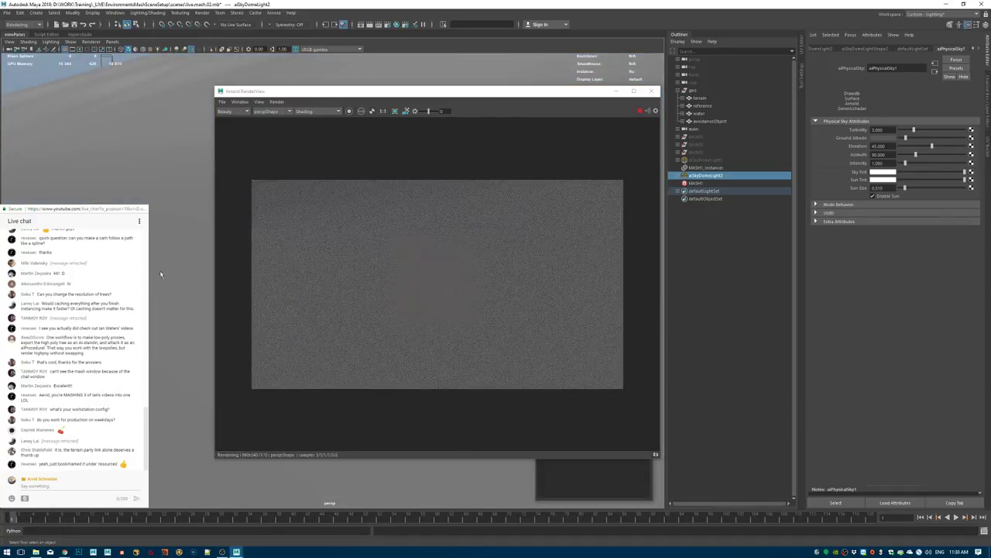
middle_click_drag(161, 274, 165, 299, "alt")
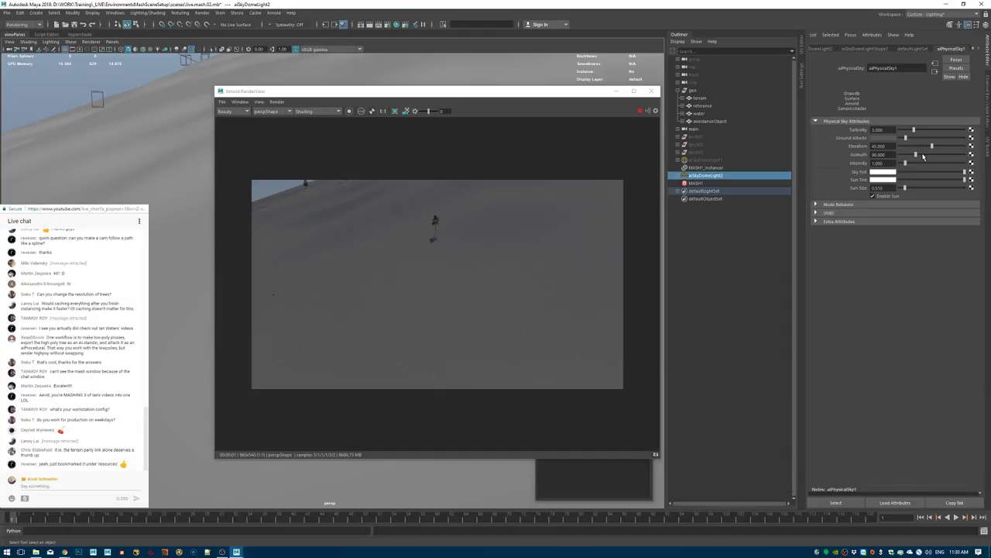
Set the physical sky's elevation to about 79.7, its azimuth to about 34.7 and its intensity to 2.
left_click_drag(921, 156, 960, 155)
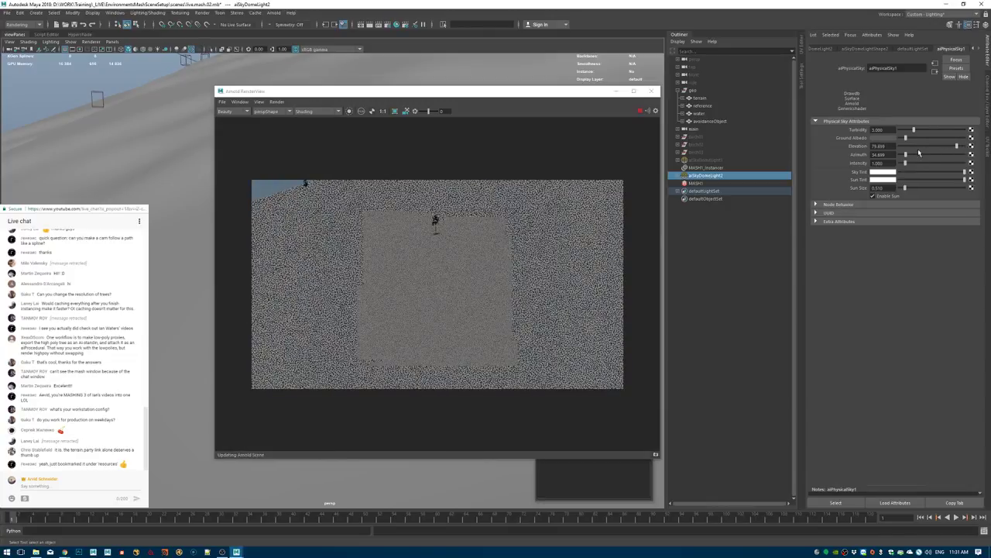
left_click(895, 163)
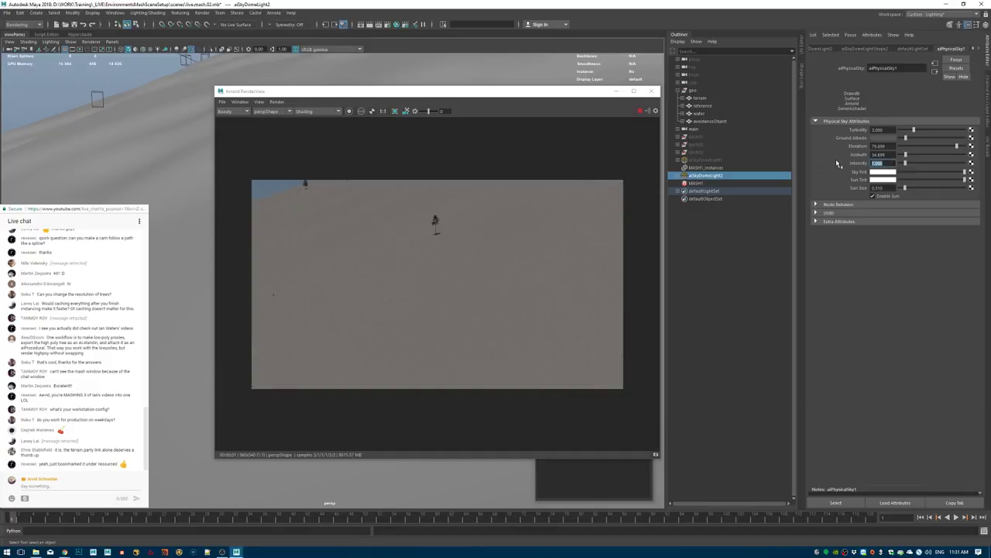
type("2")
key("Return")
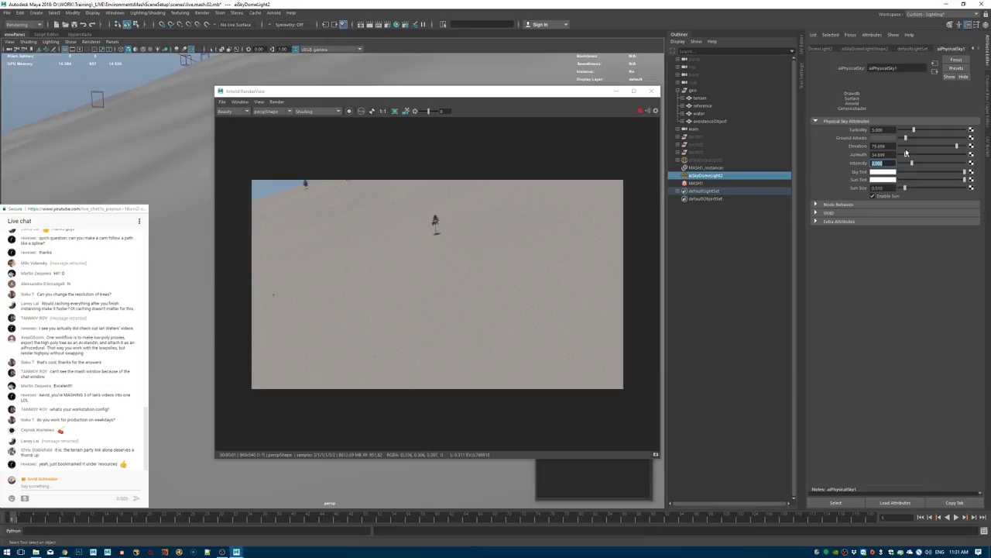
With the mainShape camera rendered, set the physical sky's elevation to about 19.5 and azimuth to about 80.2, and close the render view.
left_click_drag(955, 145, 920, 147)
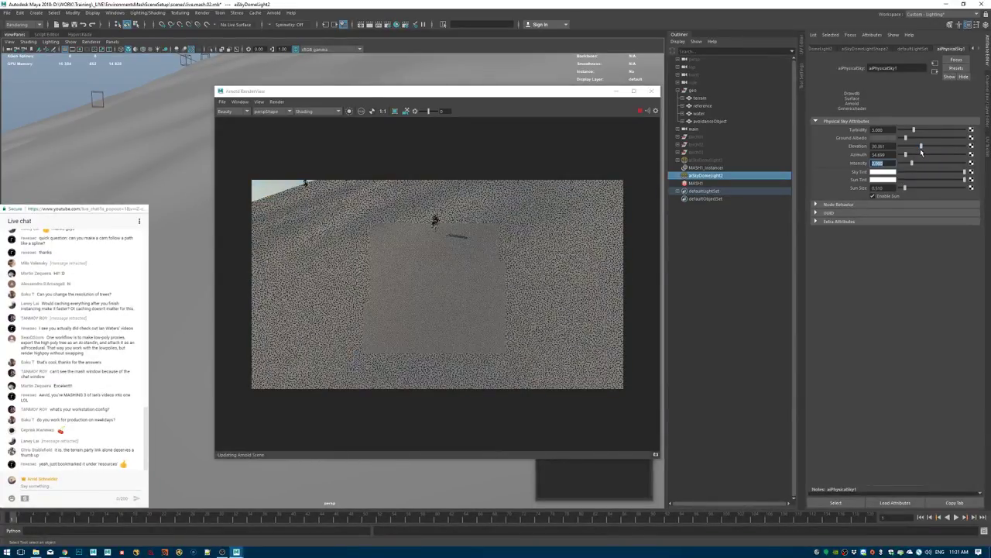
left_click(267, 110)
left_click(272, 126)
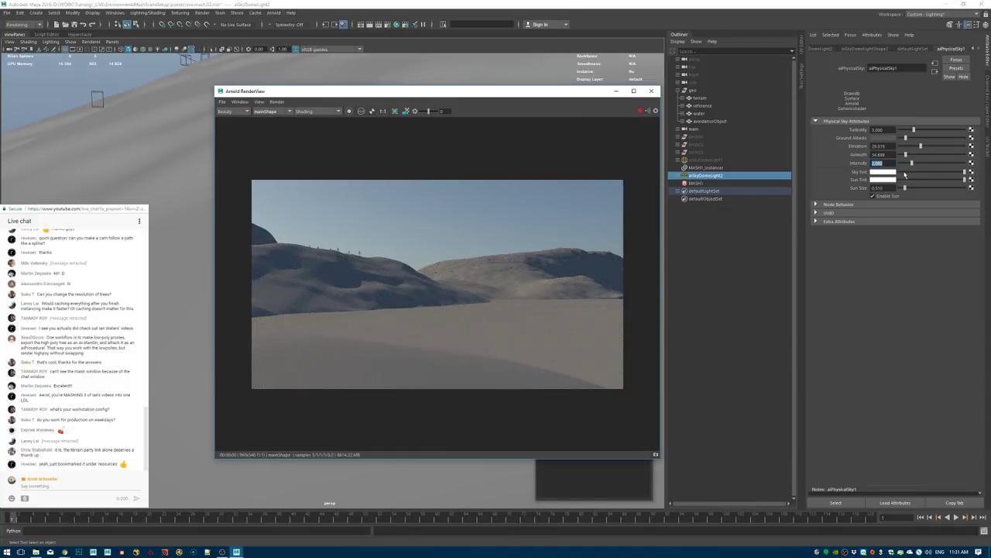
mouse_move(909, 158)
left_mouse_down()
mouse_move(913, 164)
mouse_move(922, 147)
mouse_move(914, 156)
left_mouse_up()
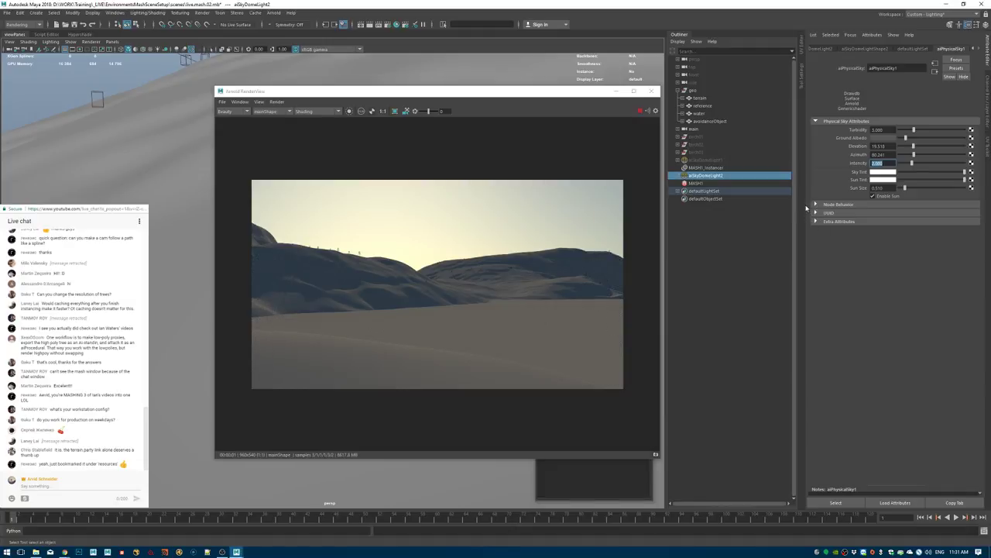
left_click(597, 227)
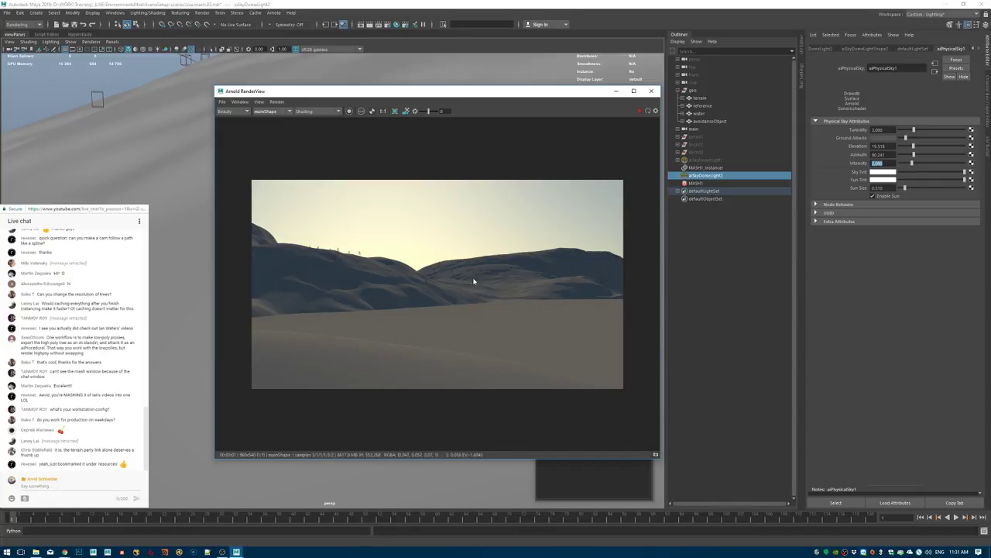
left_click(651, 91)
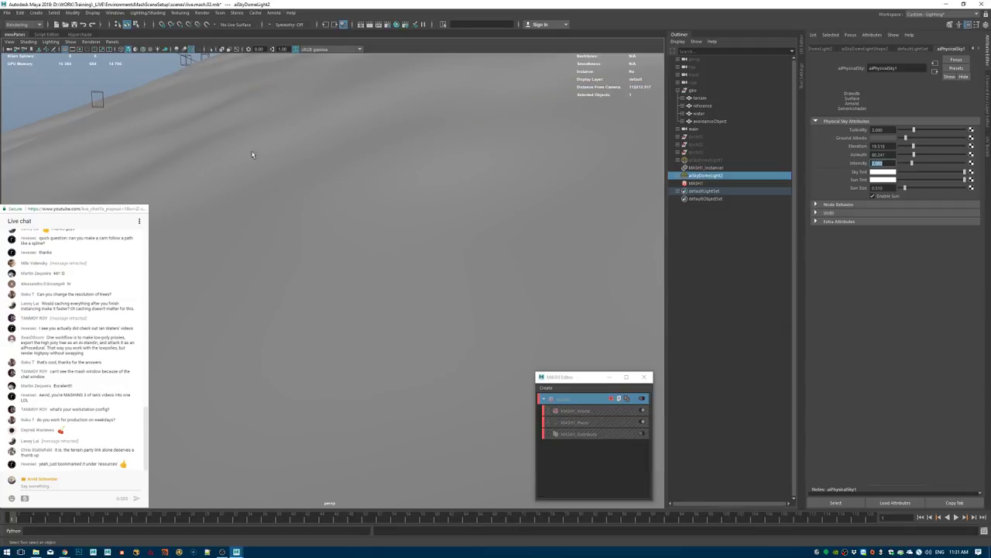
Select the avoidanceObject mesh and look through its Arnold and Render Stats attributes.
right_click_drag(537, 206, 388, 175, "alt")
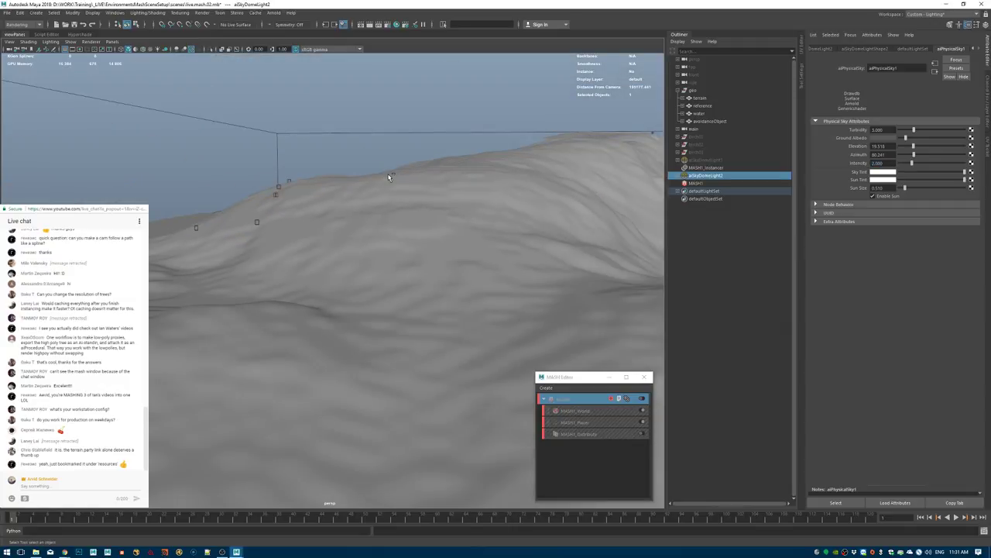
right_click_drag(524, 208, 429, 200, "alt")
left_click_drag(474, 214, 489, 232, "alt")
middle_click_drag(489, 233, 417, 172, "alt")
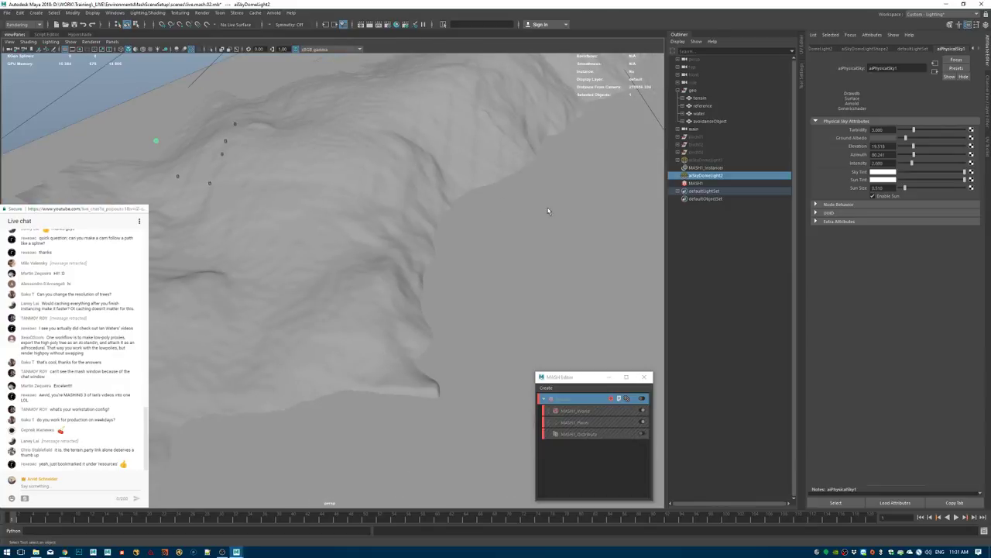
right_click_drag(548, 210, 422, 200, "alt")
left_click(404, 223)
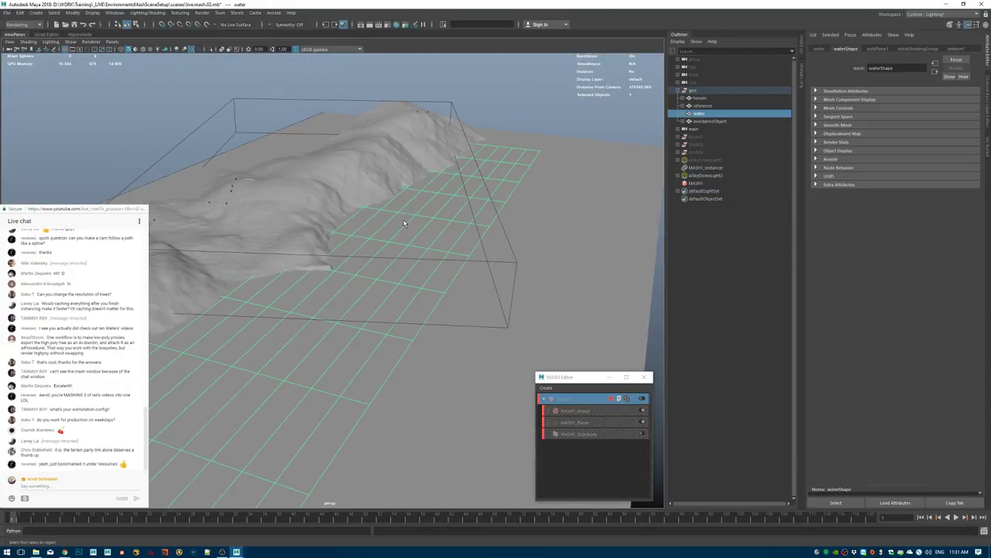
left_click(710, 121)
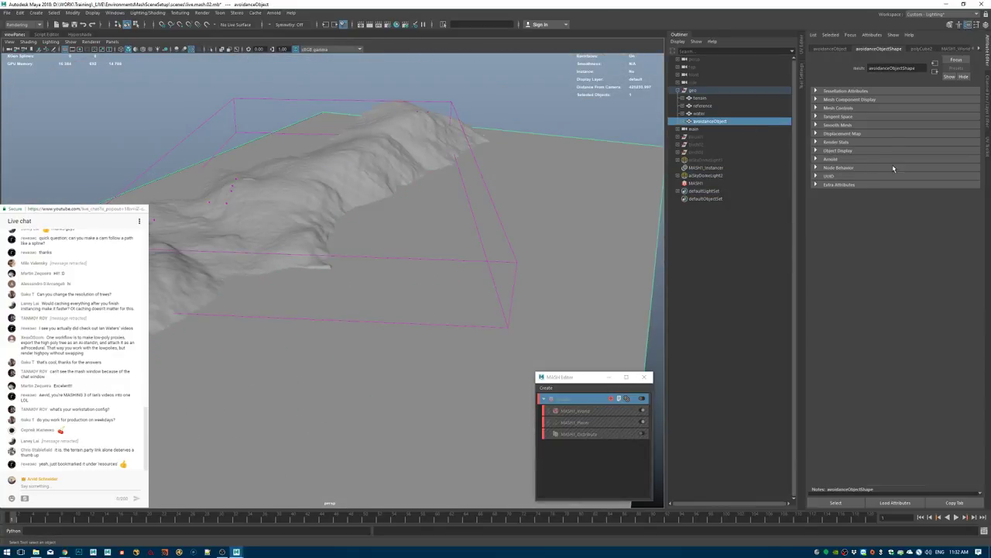
left_click(831, 158)
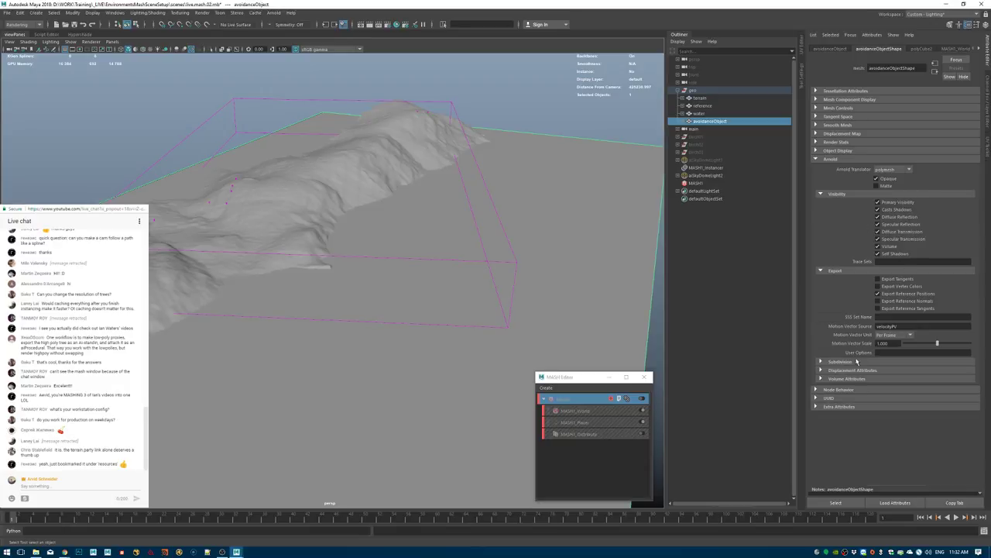
left_click(831, 160)
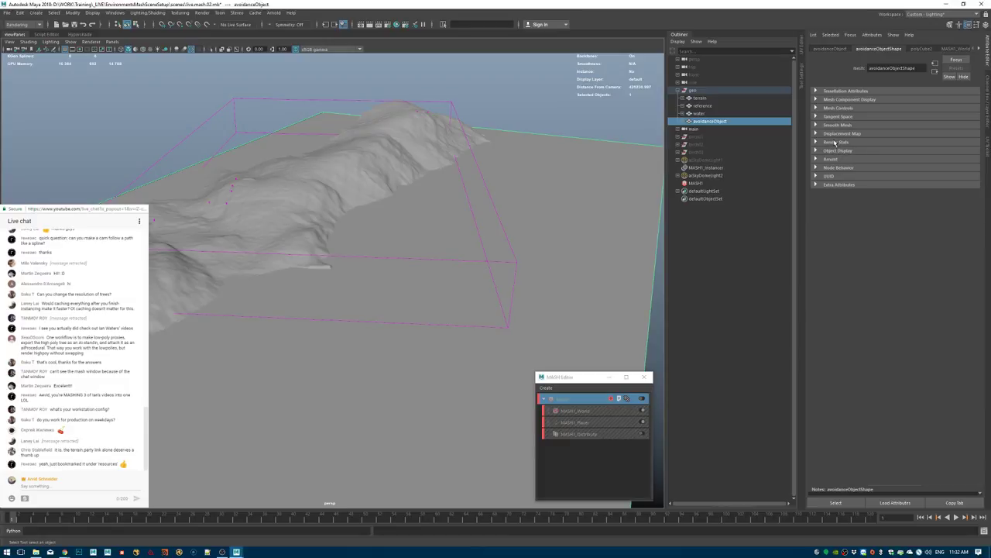
left_click(835, 143)
left_click(835, 143)
Turn off LOD Visibility in the avoidanceObject's display attributes and clear the selection.
left_click(830, 49)
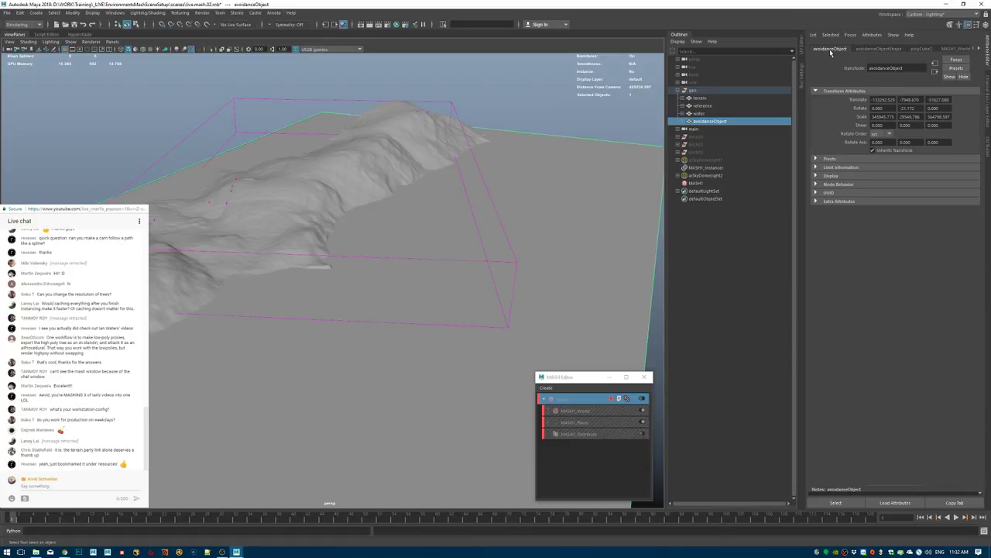
left_click(834, 176)
left_click(889, 233)
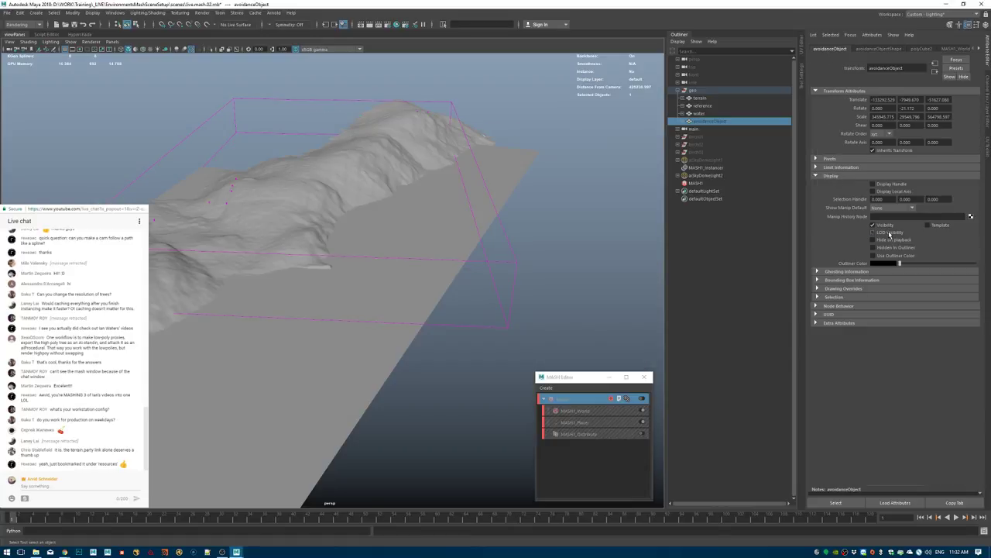
left_click(534, 245)
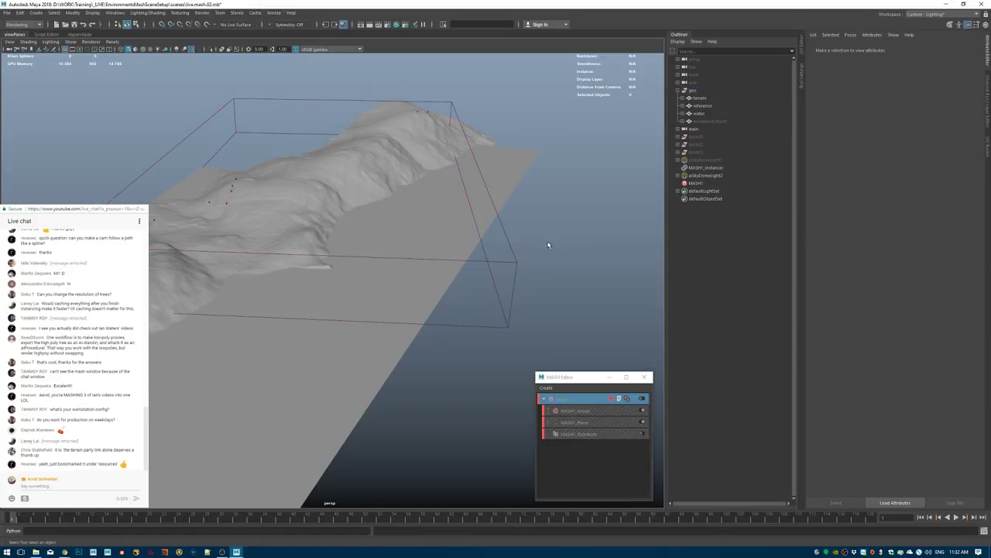
Assign a separate new aiStandardSurface material to the water plane and to the terrain mesh.
left_click(441, 217)
mouse_move(441, 216)
right_mouse_down()
mouse_move(459, 408)
mouse_move(496, 408)
right_mouse_up()
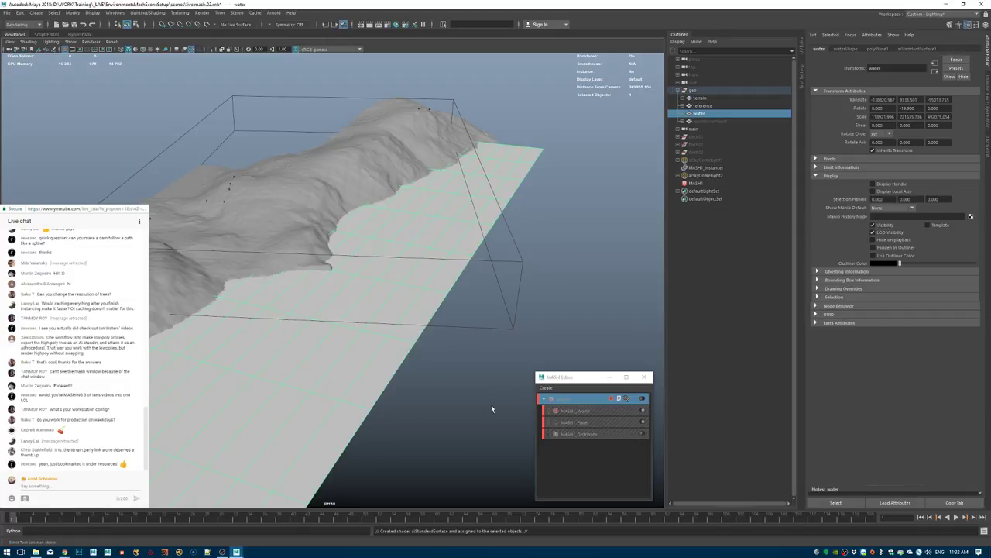
left_click(385, 169)
key("g")
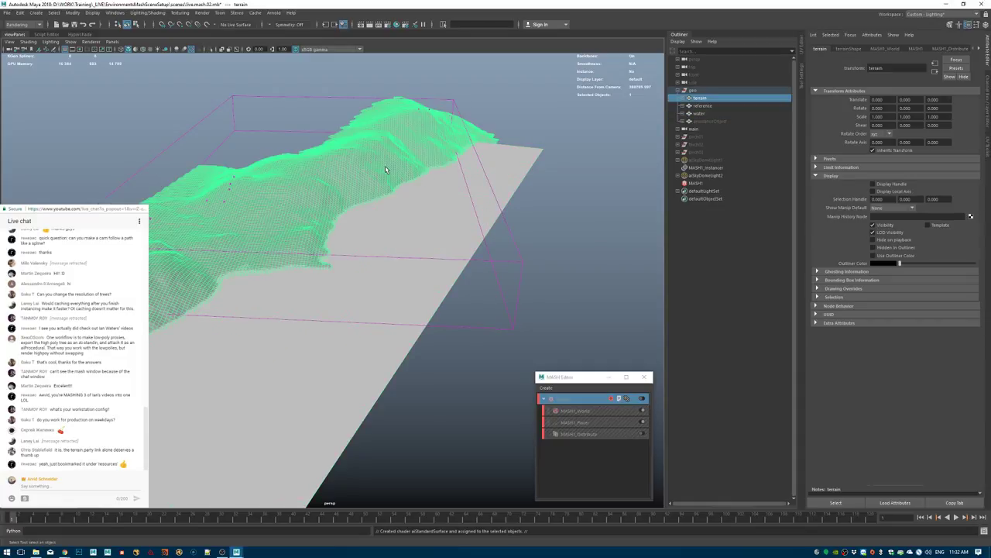
Rename the terrain's material as ai_terrain and save the scene.
double_click(889, 68)
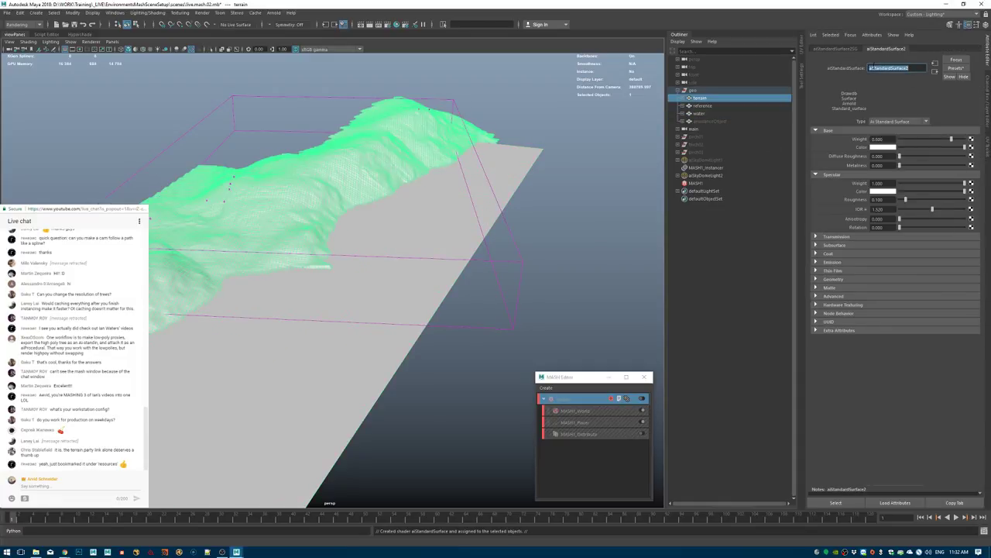
type("ai_terrain")
key("Return")
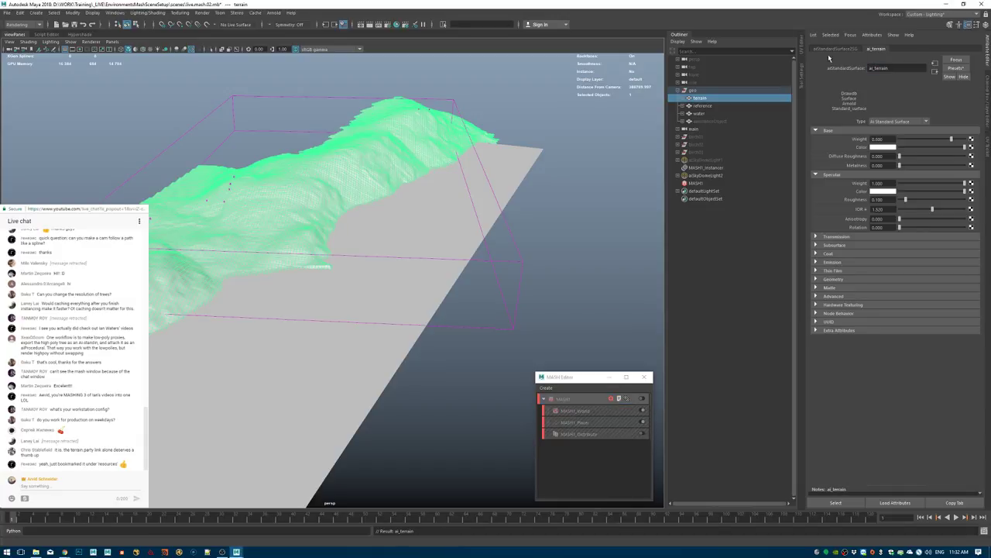
left_click(515, 214)
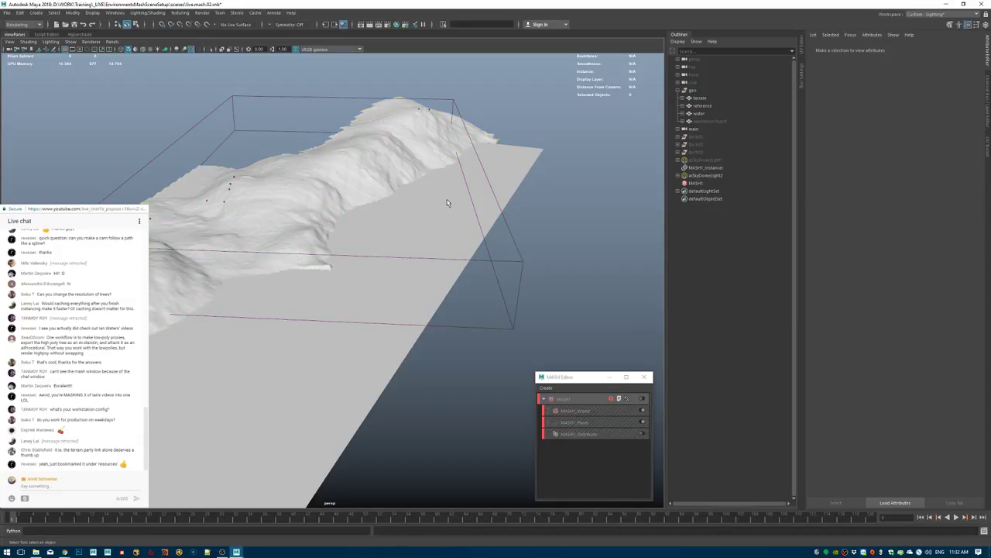
left_click_drag(325, 203, 357, 200, "alt")
key("ctrl+s")
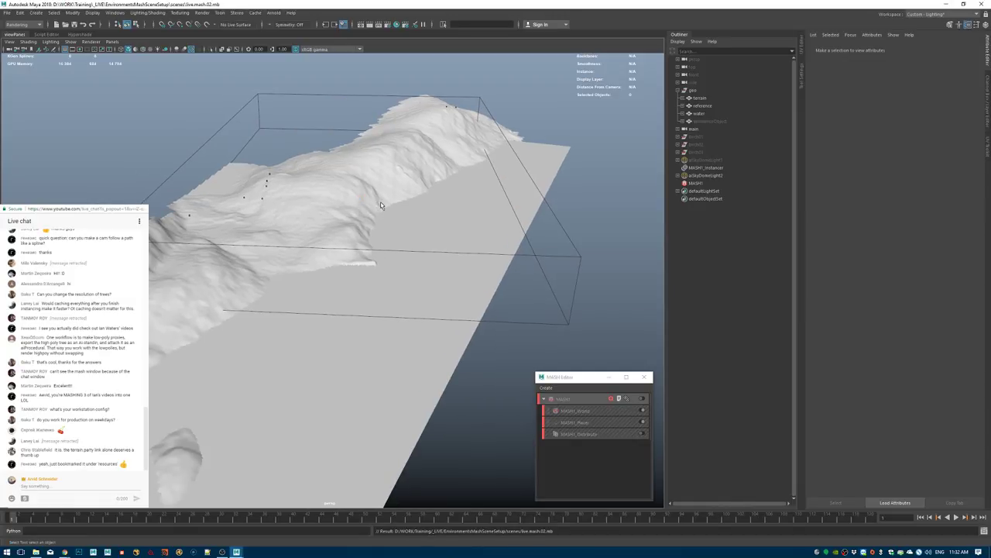
Select the water plane and show its aiStandardSurface1 shading network in the Hypershade.
left_click_drag(389, 211, 429, 195, "alt")
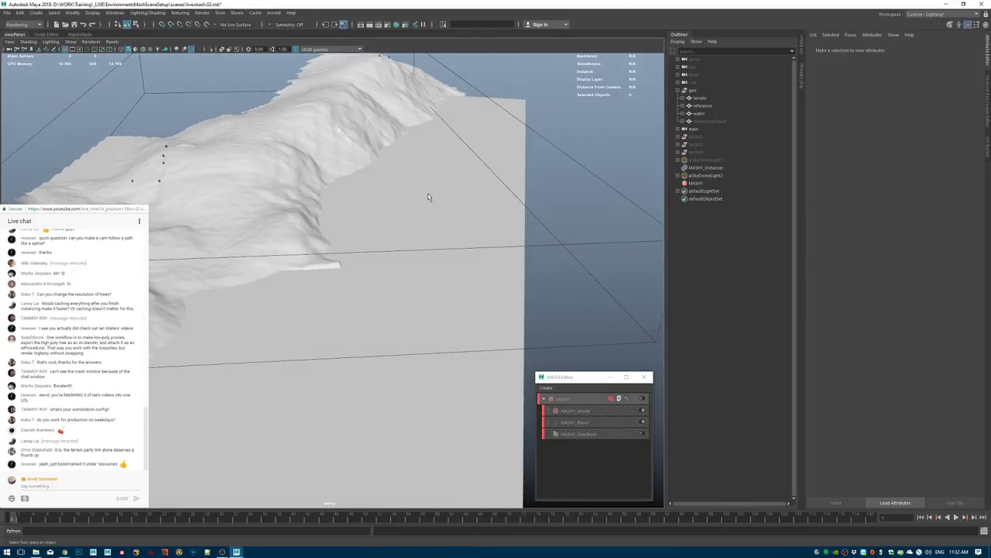
left_click(429, 195)
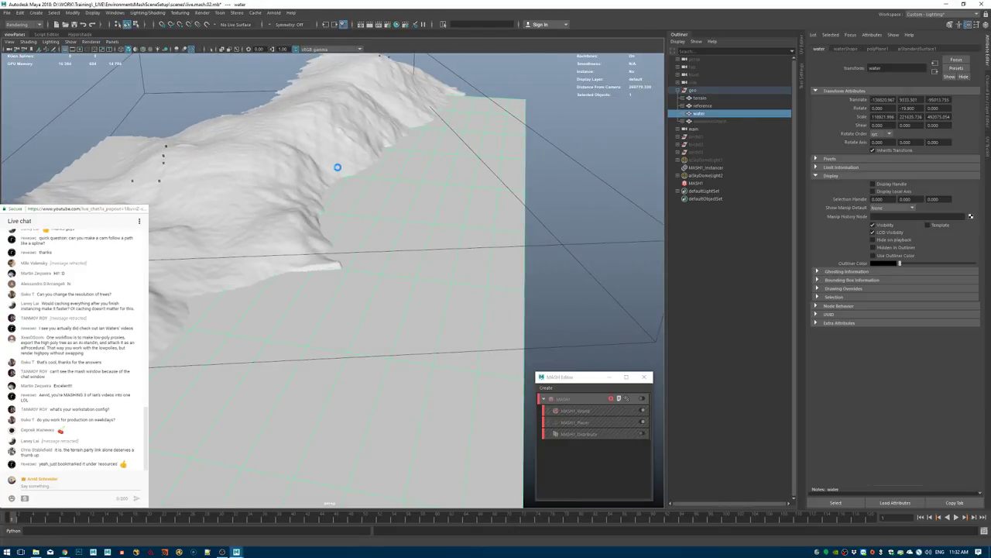
key("space")
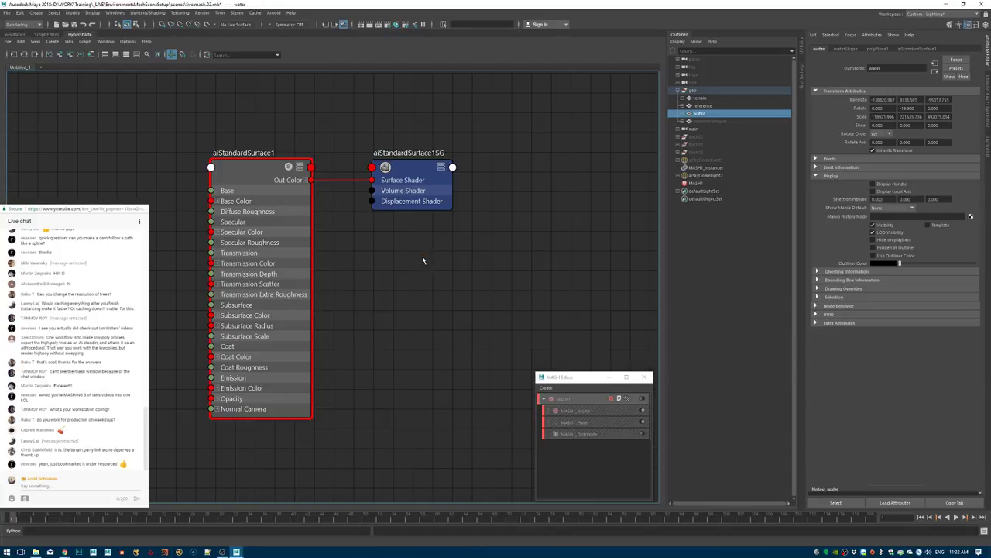
Add a water texture node and arrange it with its place2dTexture node ahead of aiStandardSurface1.
type("water")
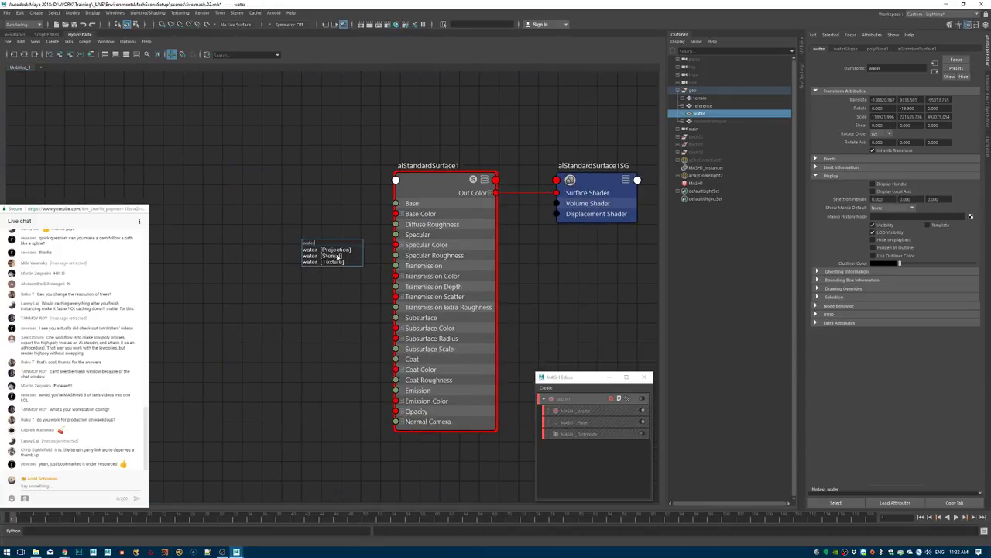
key("Return")
left_click_drag(252, 240, 83, 192)
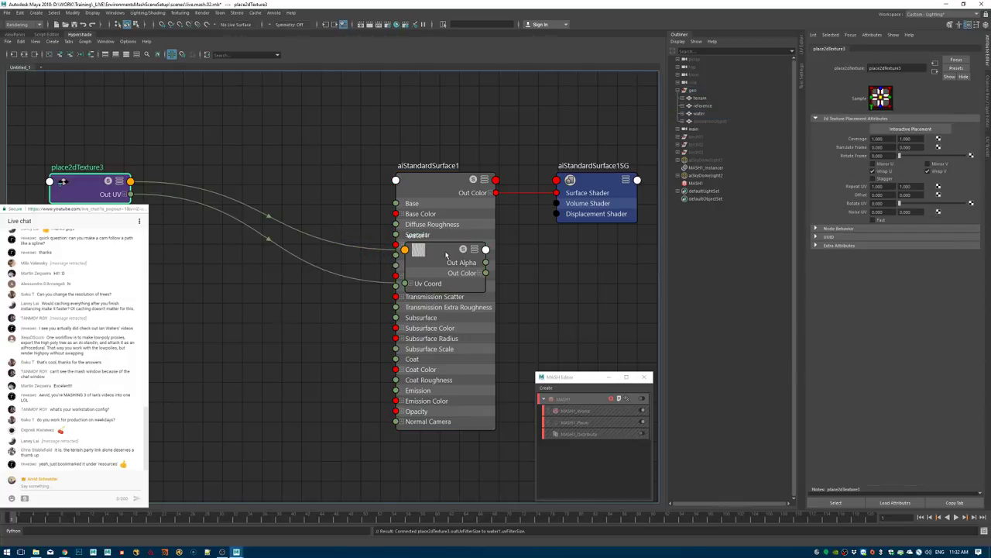
left_click_drag(448, 254, 259, 209)
left_click_drag(103, 192, 8, 176)
middle_click_drag(215, 220, 303, 198, "alt")
left_click_drag(336, 199, 250, 177)
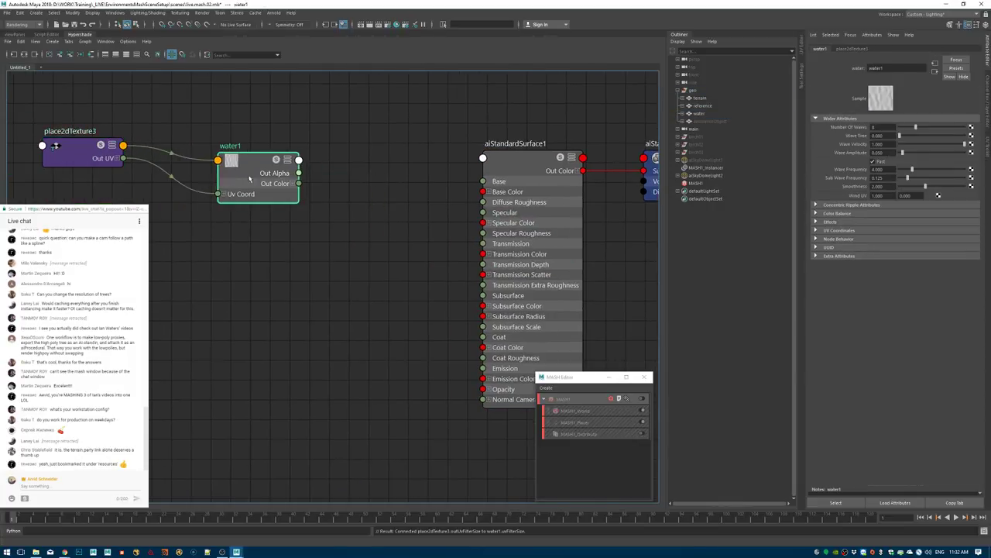
left_click_drag(96, 157, 22, 148)
left_click_drag(227, 170, 159, 148)
Add a bump2d node after the water texture and connect the texture's Out Color R to its Bump Value.
middle_click_drag(337, 211, 285, 223, "alt")
key("Tab")
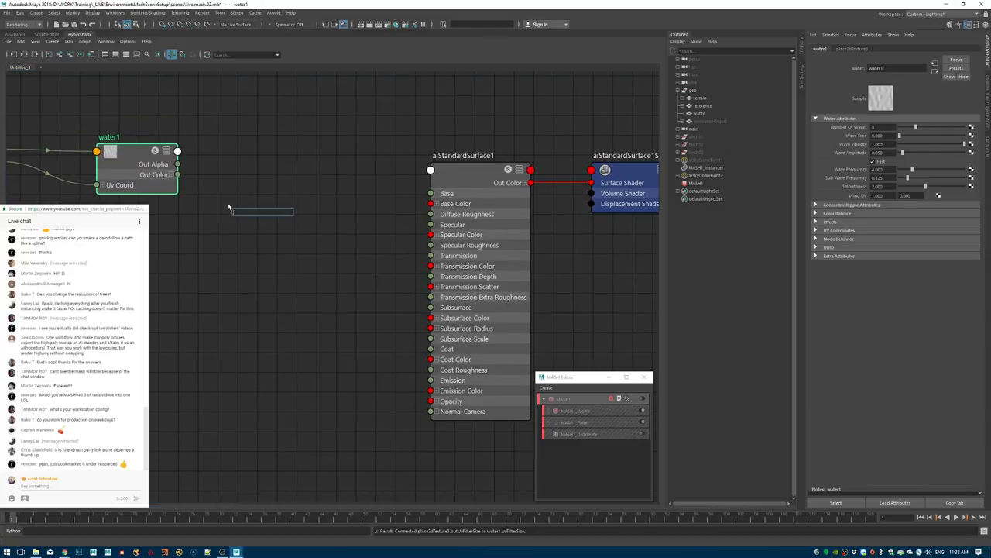
type("bu")
key("BackSpace")
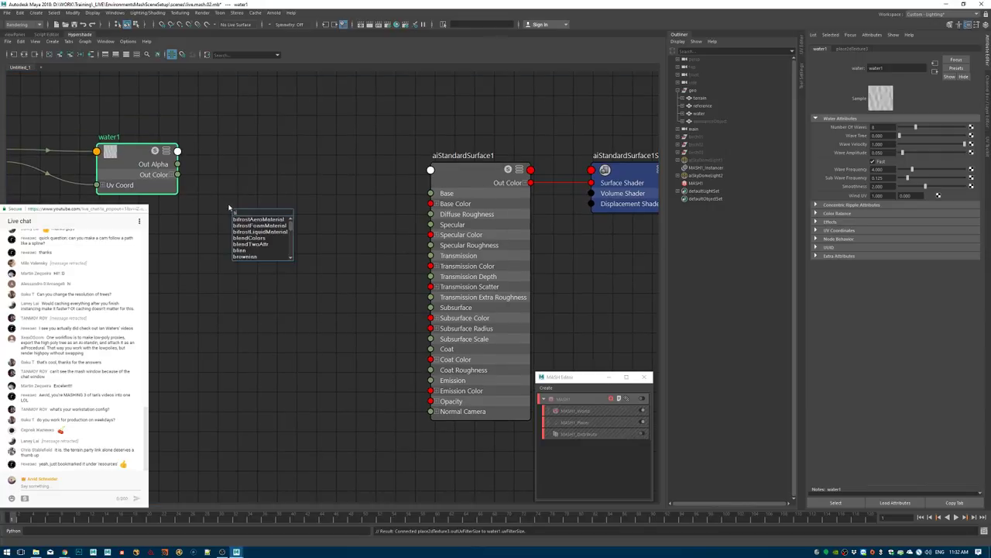
type("ump")
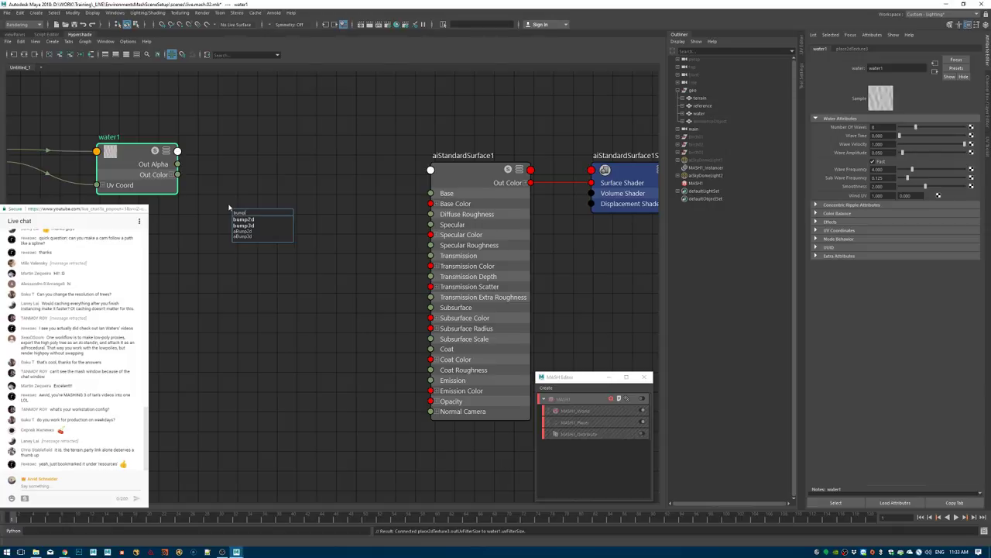
key("Return")
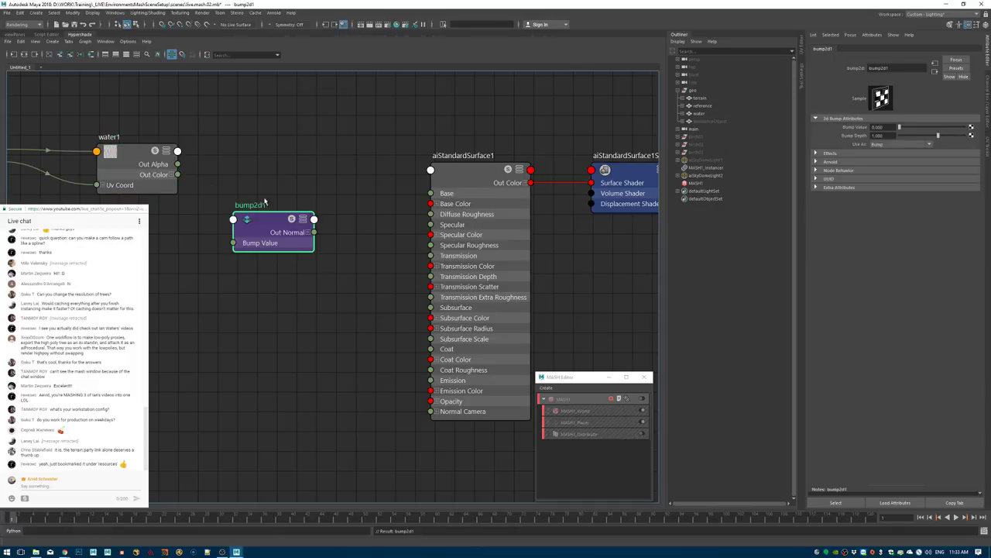
left_click(172, 174)
left_click_drag(177, 185, 233, 242)
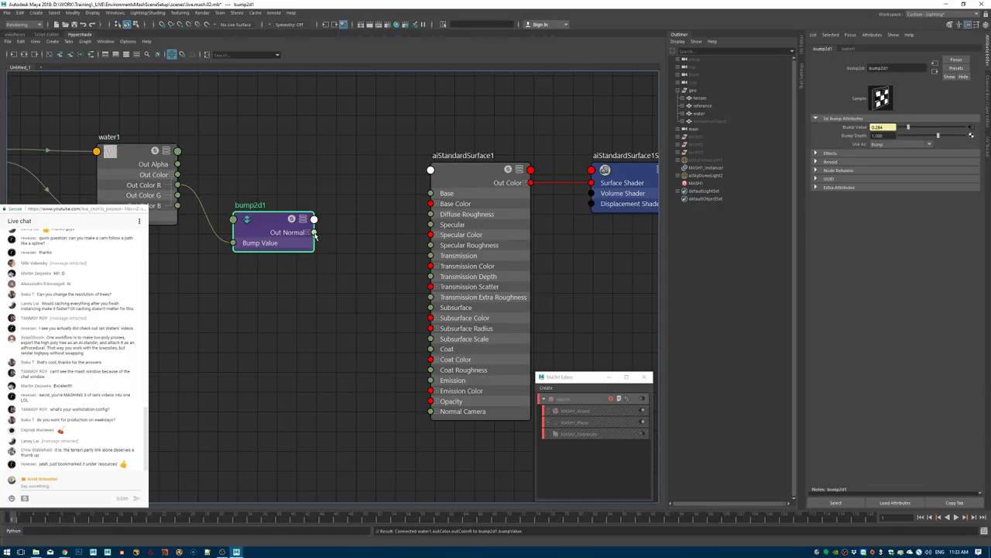
Connect the bump2d node to the Coat Normal of aiStandardSurface1.
left_click(458, 178)
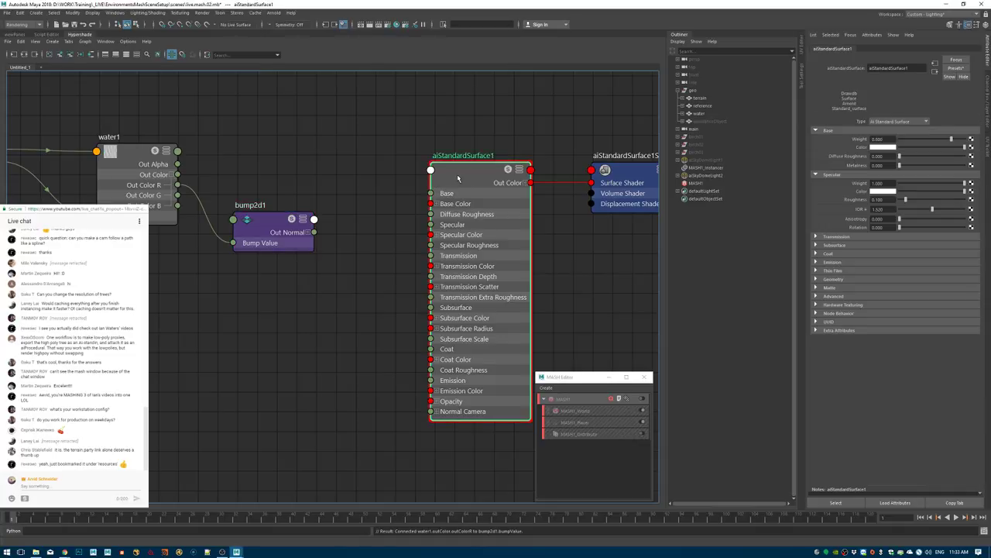
left_click(852, 257)
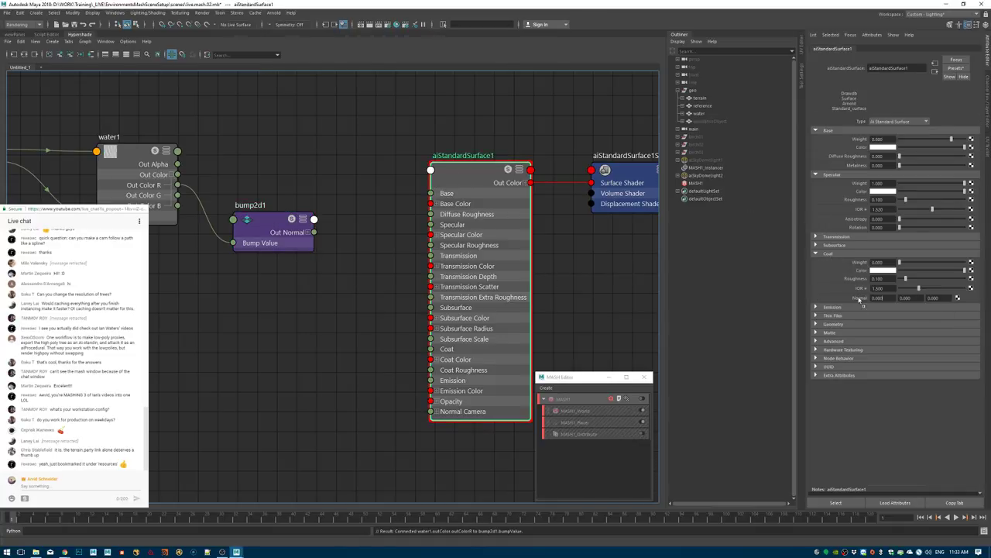
middle_click_drag(862, 304, 854, 302)
Rename the water plane's aiStandardSurface1 material as ai_water.
double_click(899, 67)
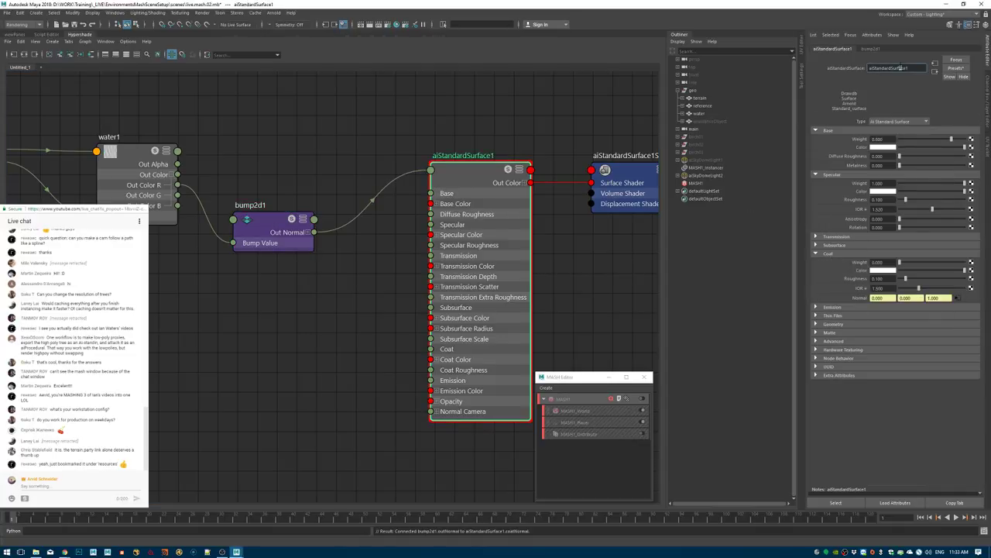
type("ai_water")
key("Return")
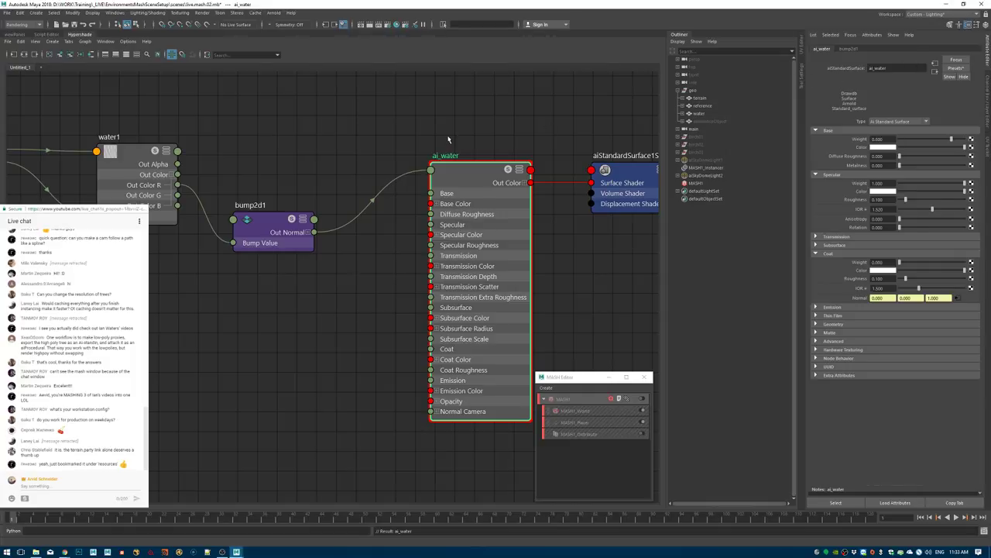
middle_click_drag(448, 139, 415, 144, "alt")
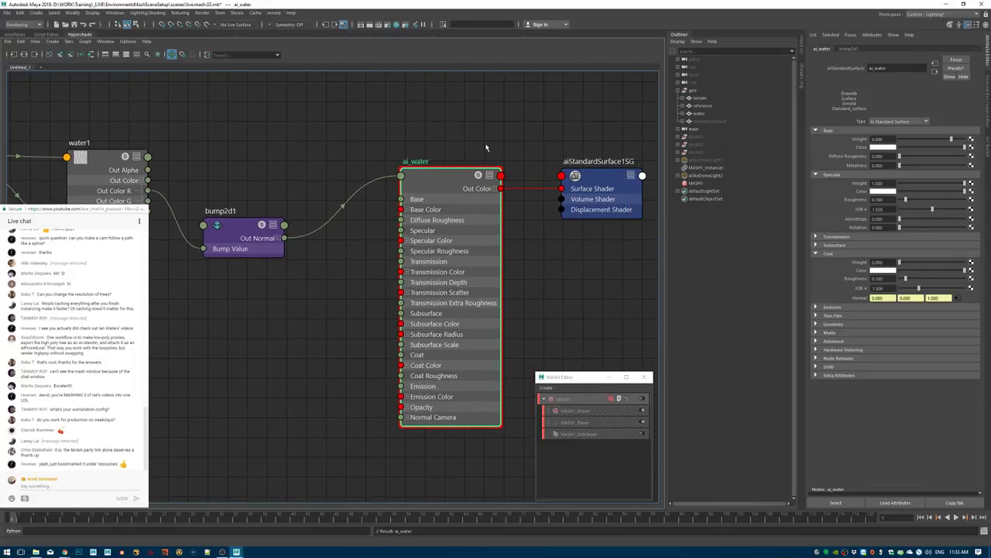
Lower the bump2d node's Bump Depth to nearly zero and return to the perspective viewport.
left_click(235, 228)
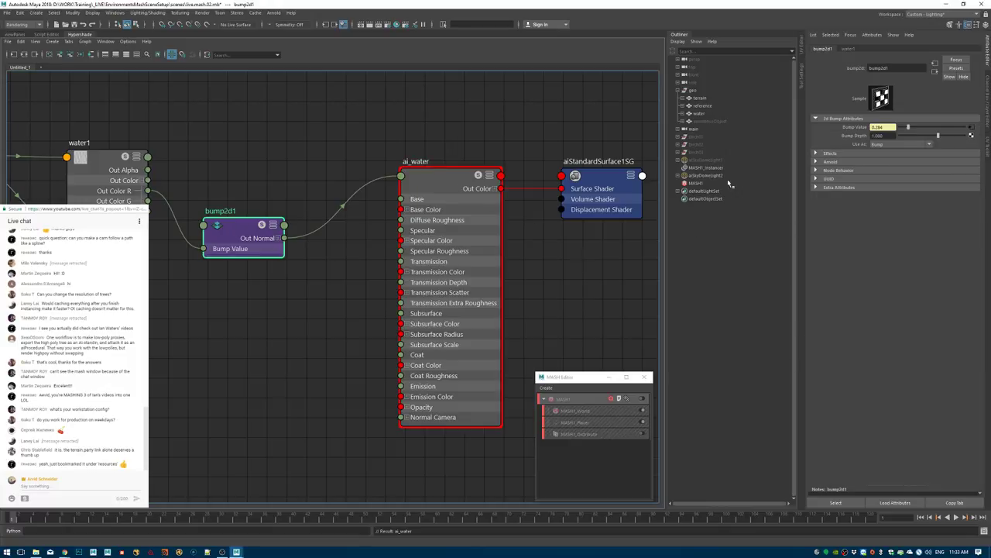
left_click(887, 134)
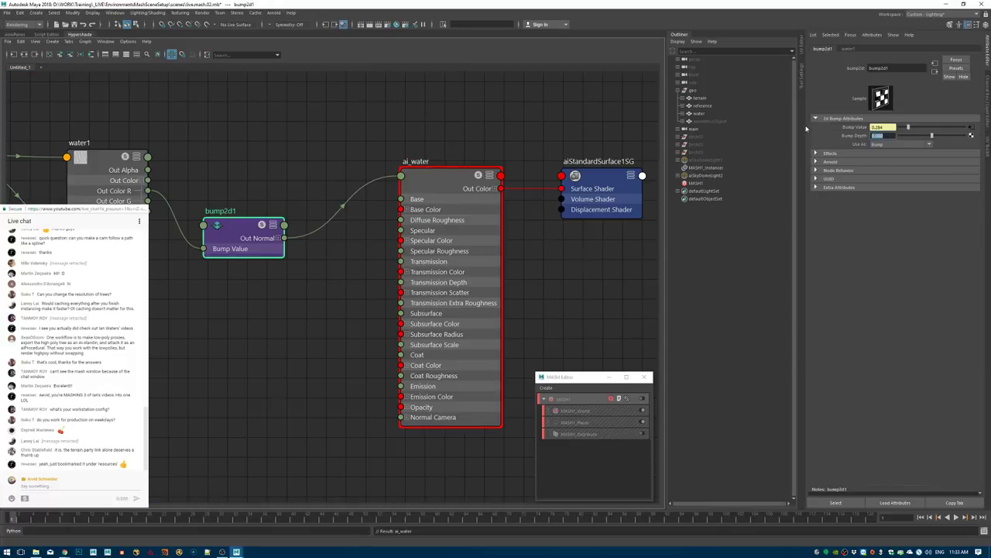
left_click(264, 152)
left_click(14, 36)
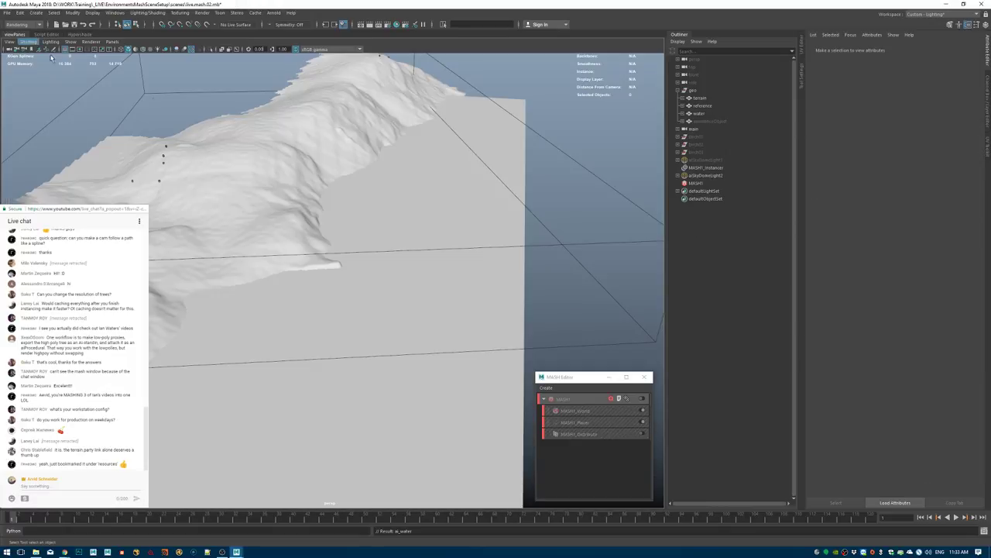
left_click_drag(337, 245, 361, 217, "alt")
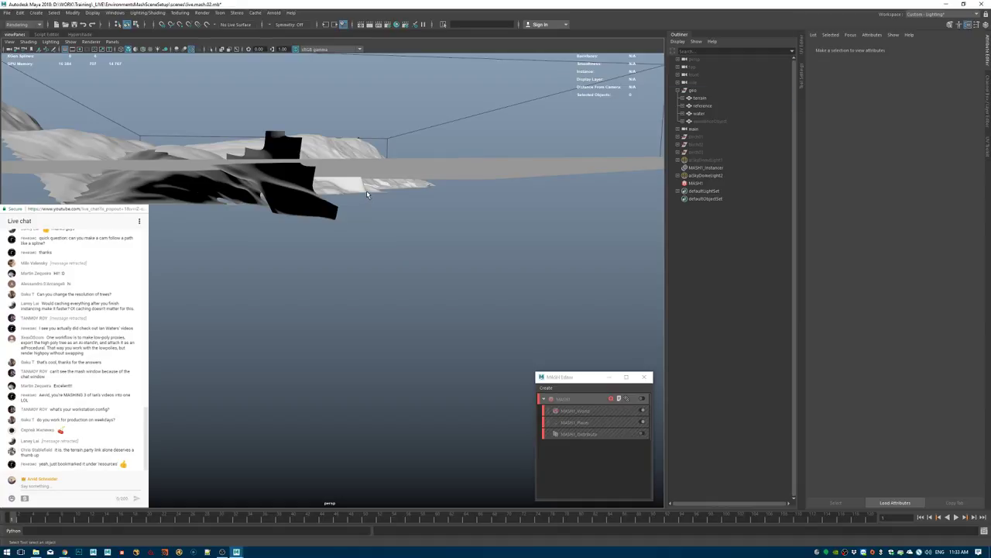
left_click(368, 193)
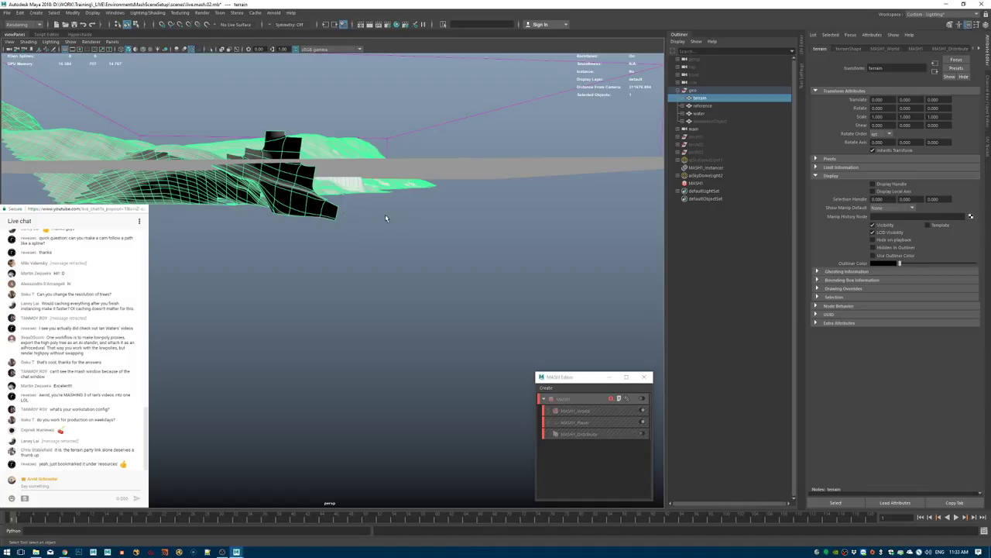
left_click(495, 312)
right_click_drag(477, 264, 446, 251, "shift")
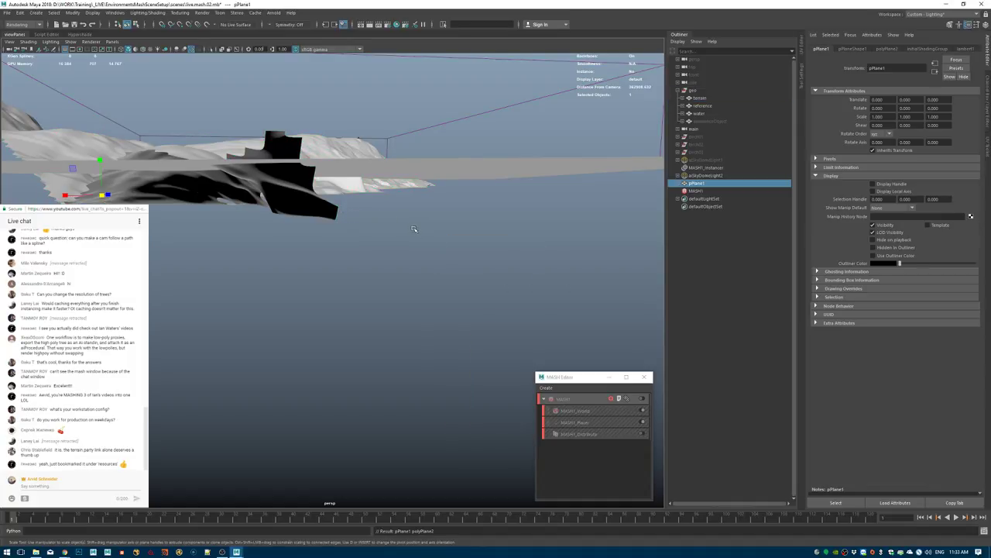
key("Delete")
Duplicate the water plane, lower the copy beneath the water surface and scale it up well beyond the original.
left_click(461, 172)
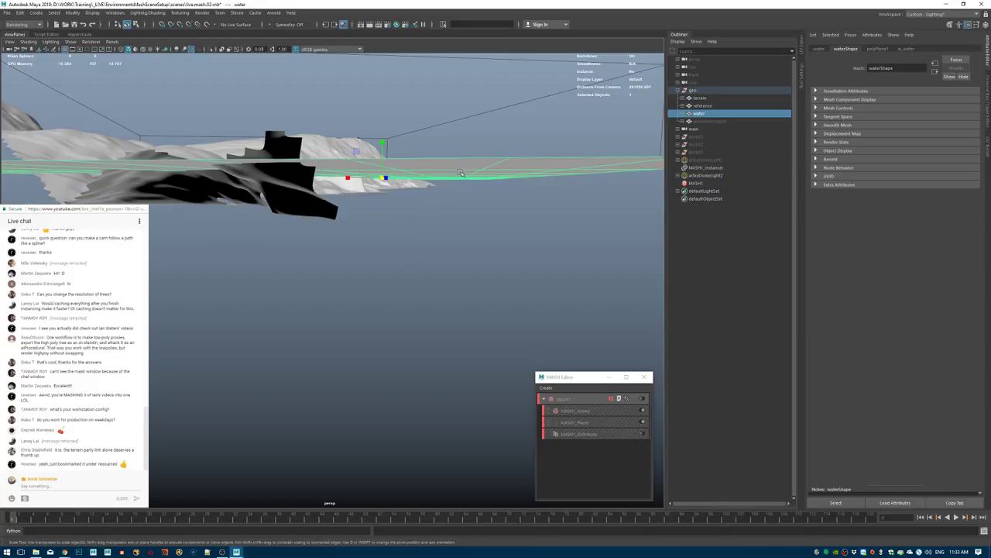
key("ctrl+d")
left_click_drag(383, 141, 372, 157)
key("r")
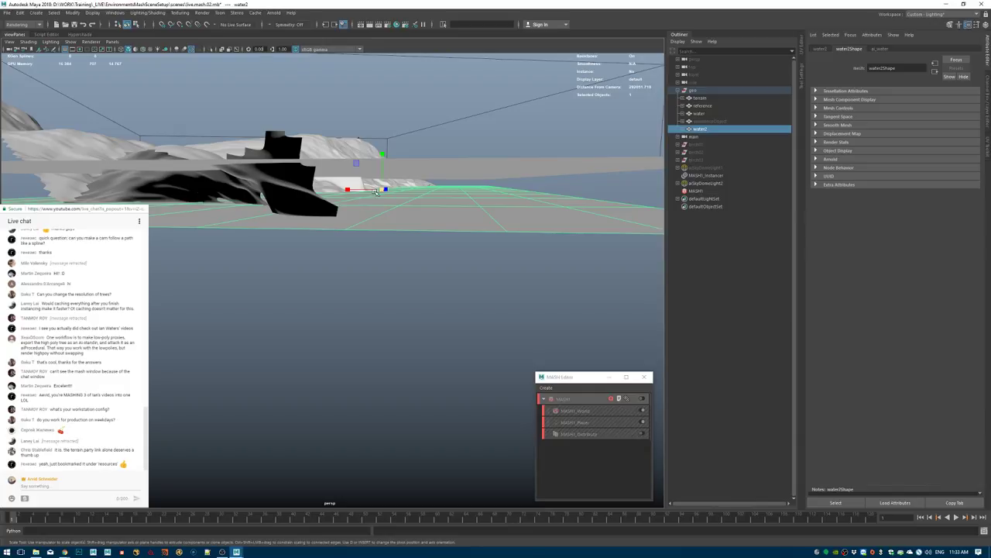
left_click_drag(354, 199, 333, 230, "alt")
right_click_drag(333, 230, 306, 189, "alt")
left_click_drag(321, 237, 401, 206)
Assign the existing ai_terrain material to the enlarged plane under the water.
right_click(495, 183)
mouse_move(512, 389)
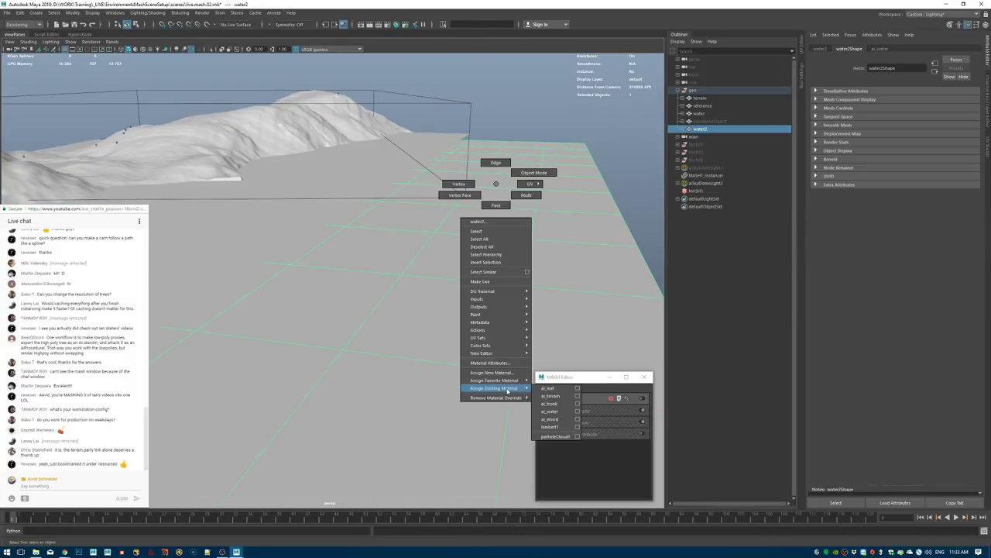
left_click(556, 396)
left_click(614, 185)
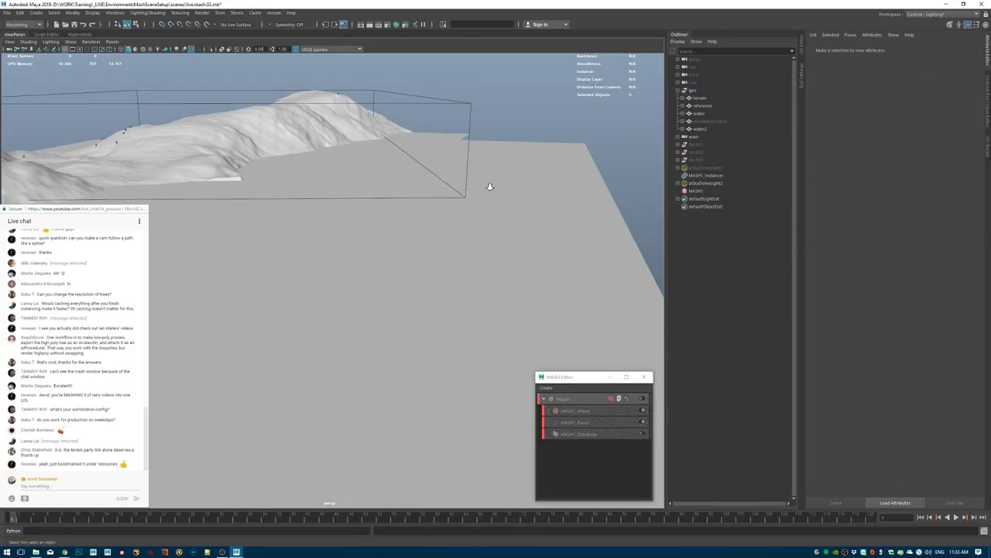
Rename the duplicated plane water2 as terrainUnderwater.
right_click_drag(489, 186, 415, 188, "alt")
middle_click_drag(414, 188, 494, 196, "alt")
left_click(368, 203)
left_click(370, 204)
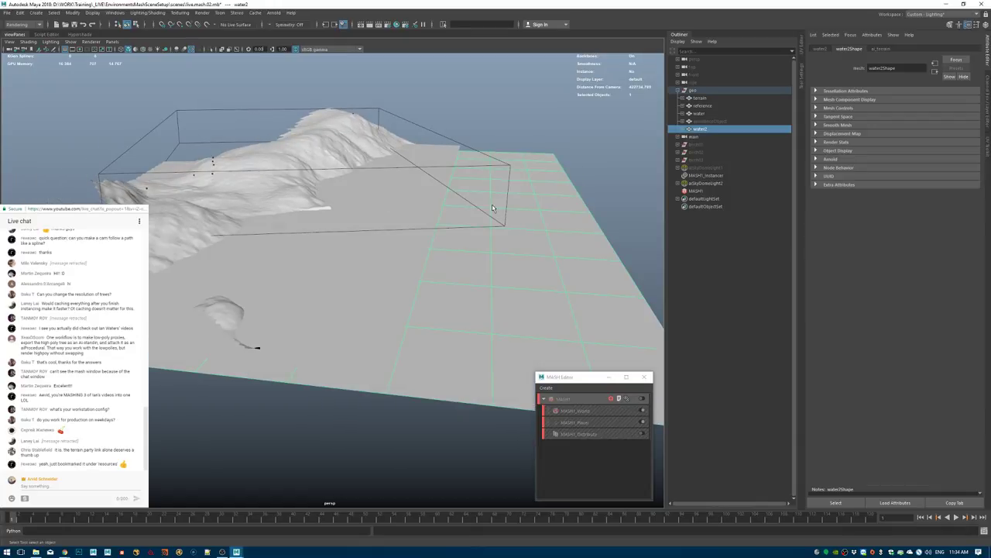
double_click(711, 129)
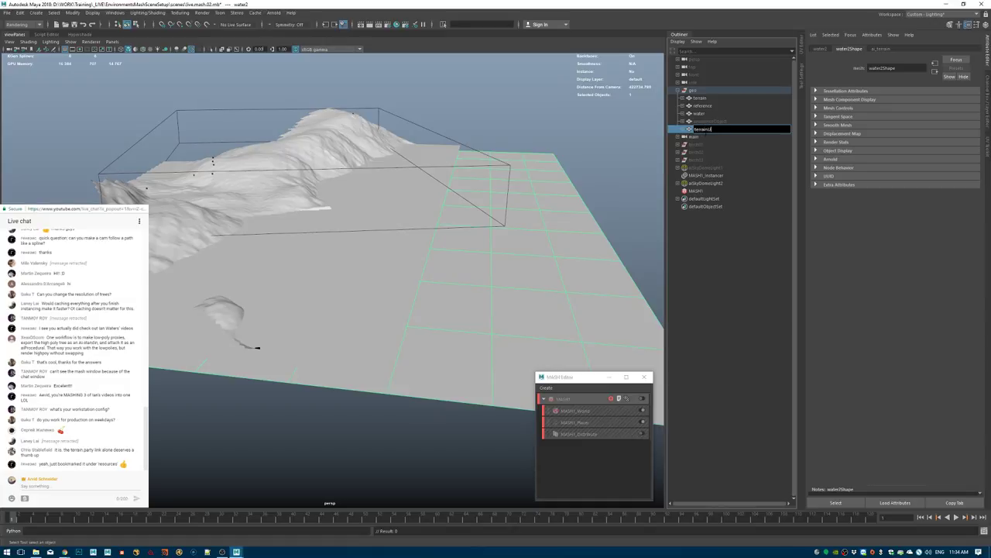
type("terrainUnderwater")
key("Return")
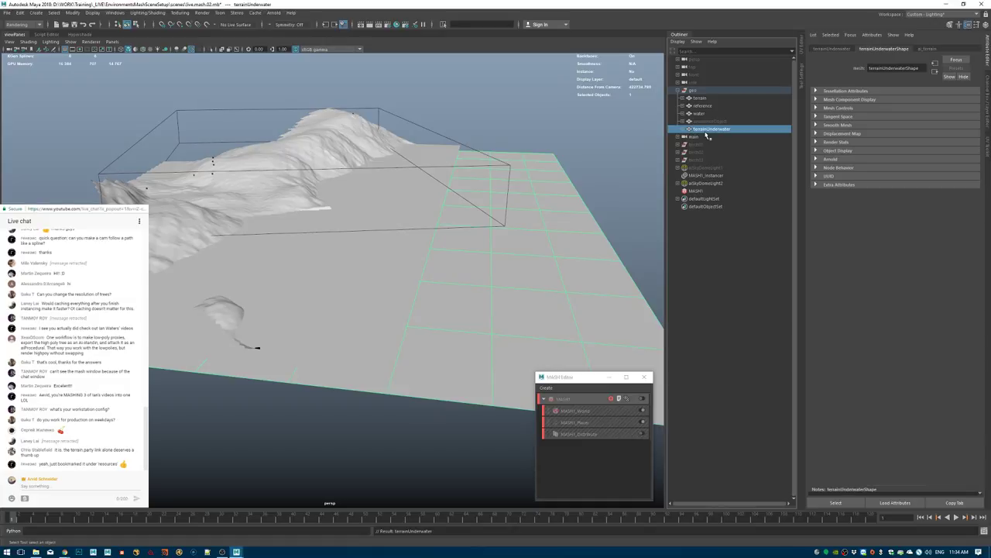
Turn off Opaque in the water plane's Arnold attributes and save the scene.
left_click(711, 114)
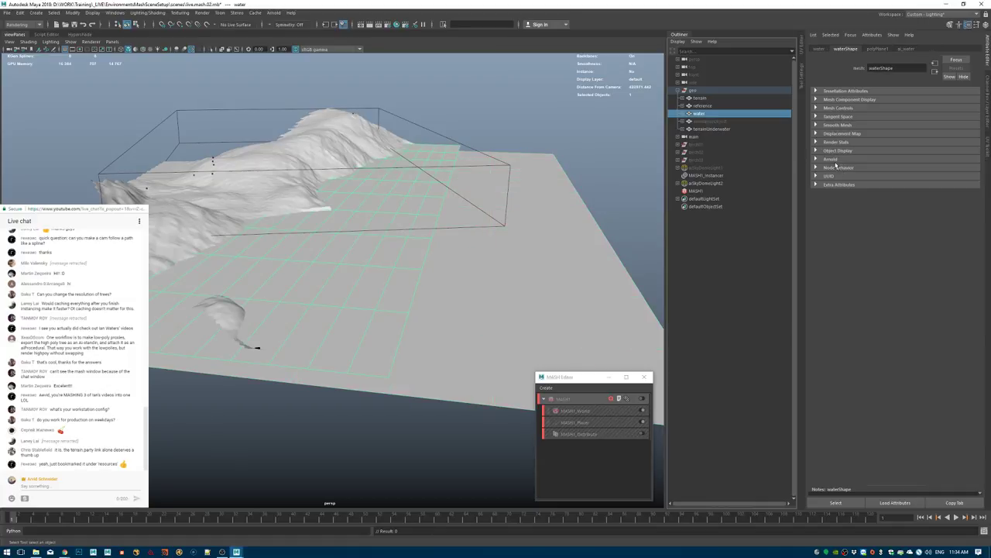
left_click(831, 158)
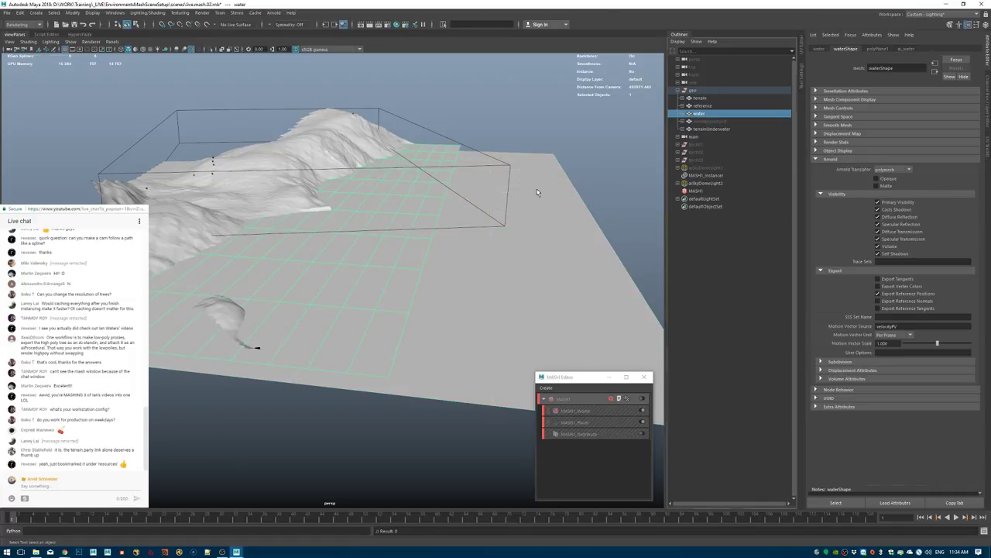
left_click_drag(537, 193, 566, 271, "alt")
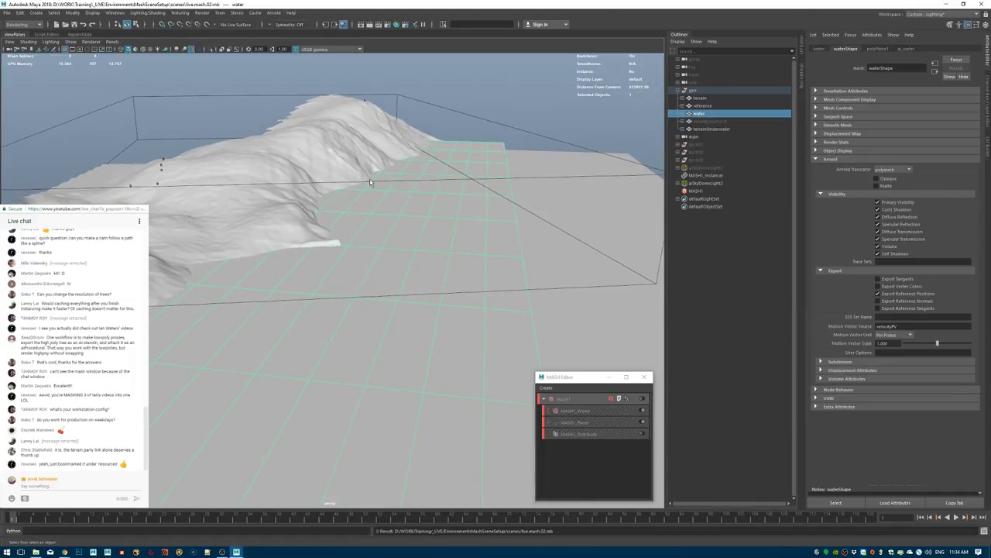
Frame the shoreline and start an Arnold RenderView render through the perspShape camera.
right_click_drag(372, 183, 409, 192, "alt")
middle_click_drag(409, 192, 465, 167, "alt")
left_click(275, 13)
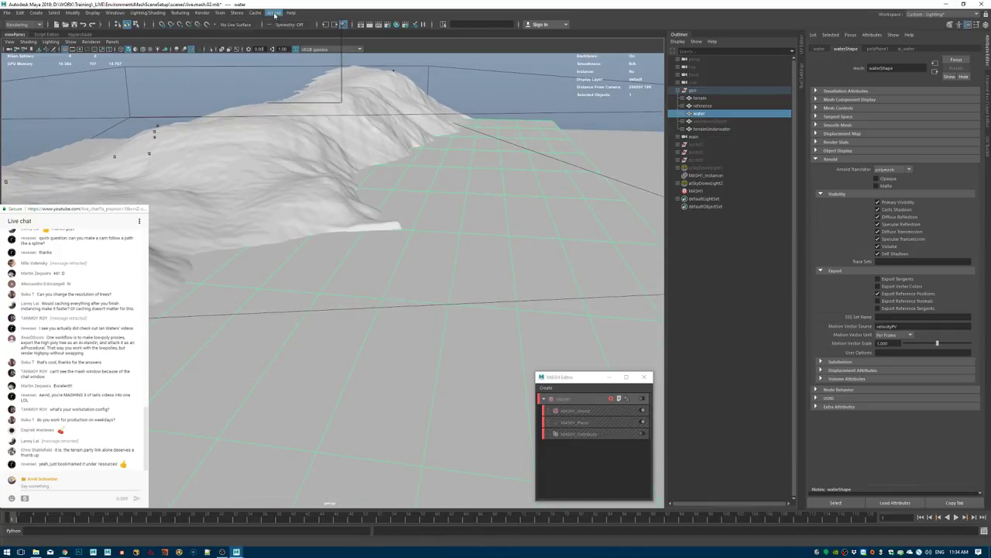
left_click(300, 27)
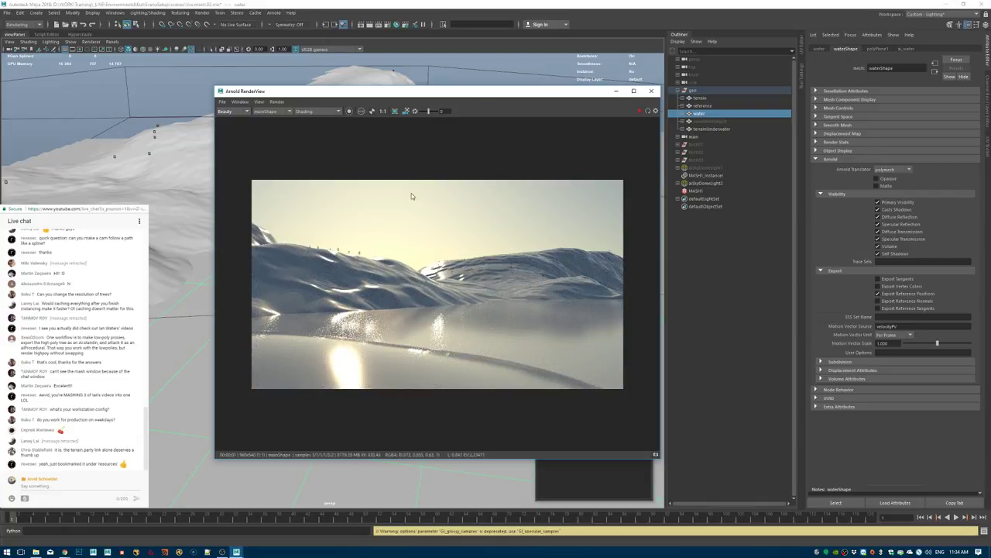
left_click(268, 110)
left_click(268, 121)
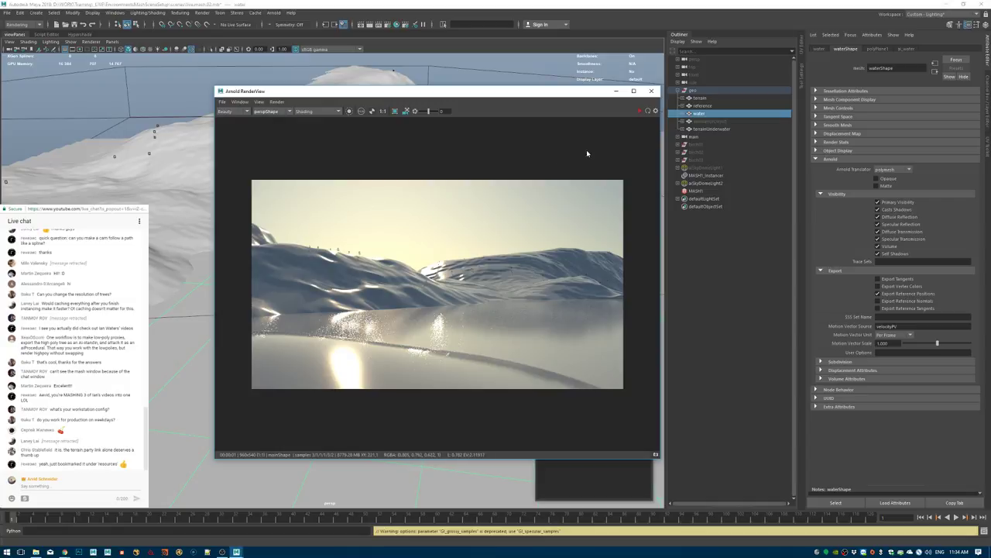
left_click(643, 110)
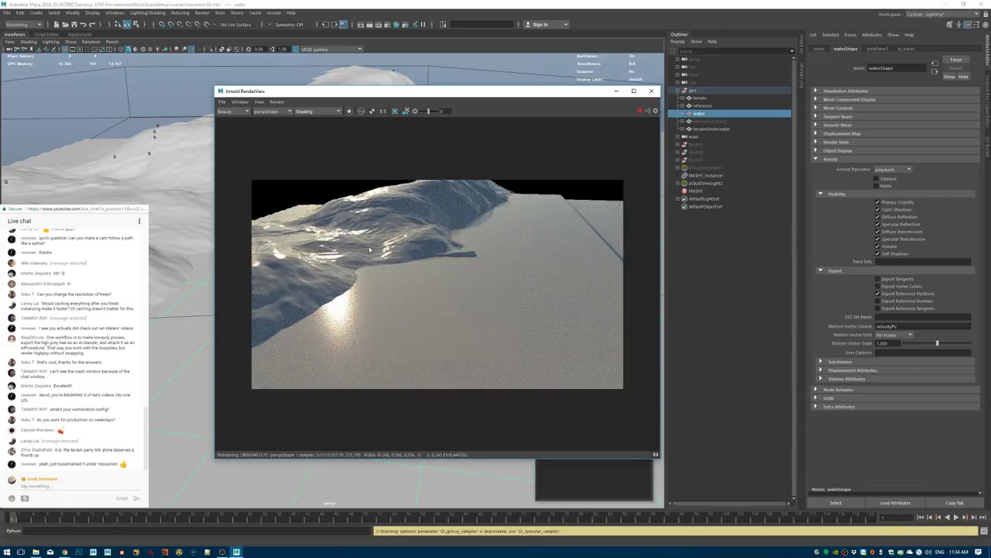
Show the terrain mesh's ai_terrain material attributes and raise its base weight to 1.
left_click(379, 238)
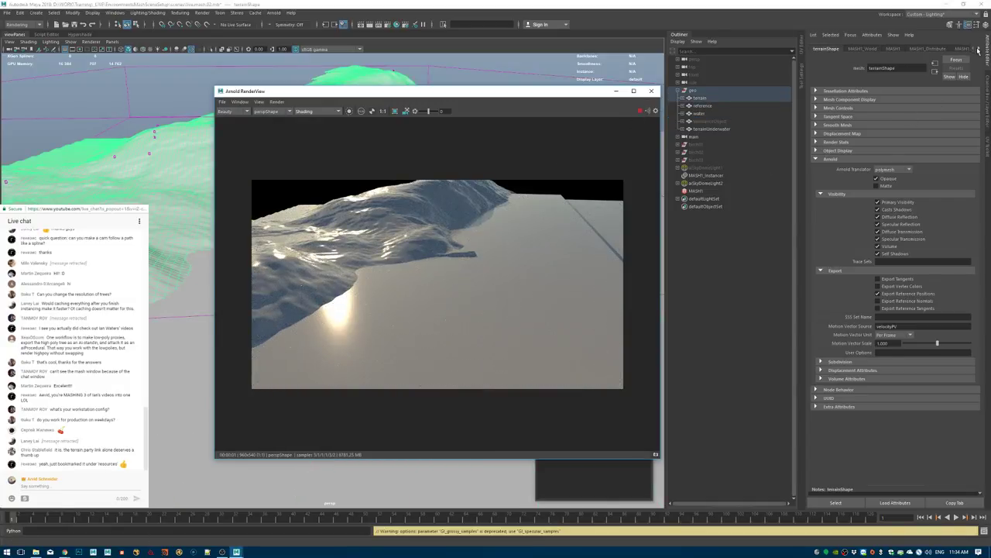
left_click(979, 50)
left_click(958, 99)
left_click(977, 49)
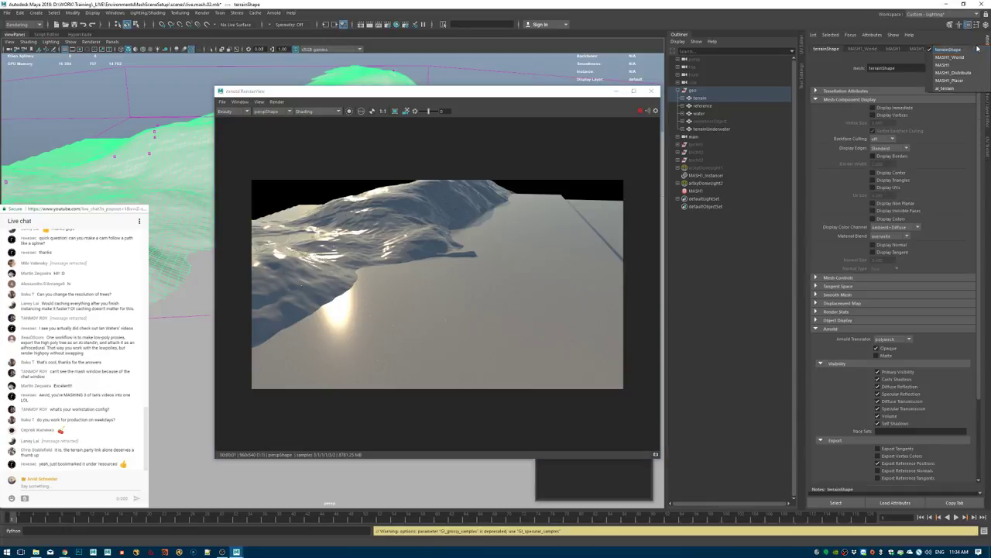
left_click(946, 88)
left_click_drag(951, 139, 968, 141)
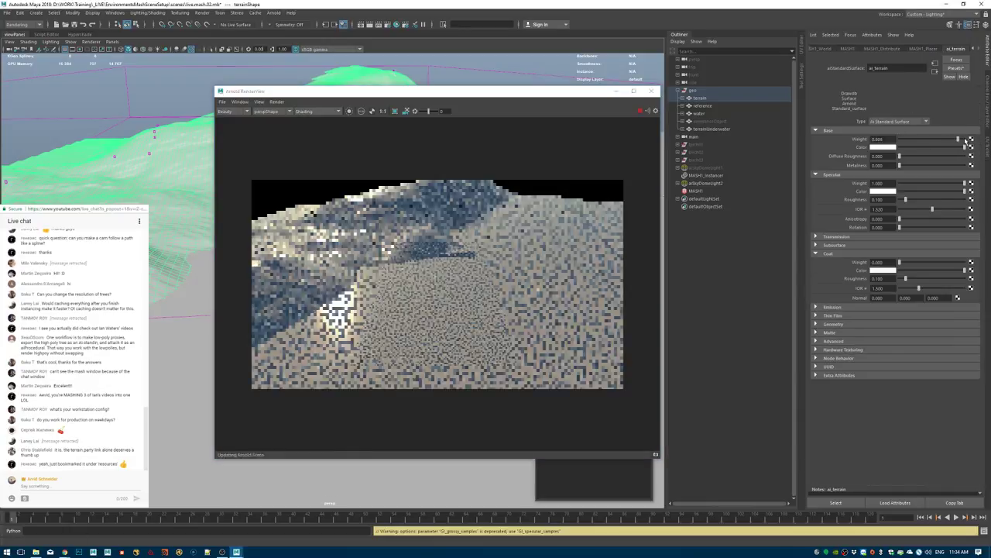
Set ai_terrain's specular roughness to about 0.627 and its specular weight to about 0.343.
left_click_drag(906, 200, 940, 200)
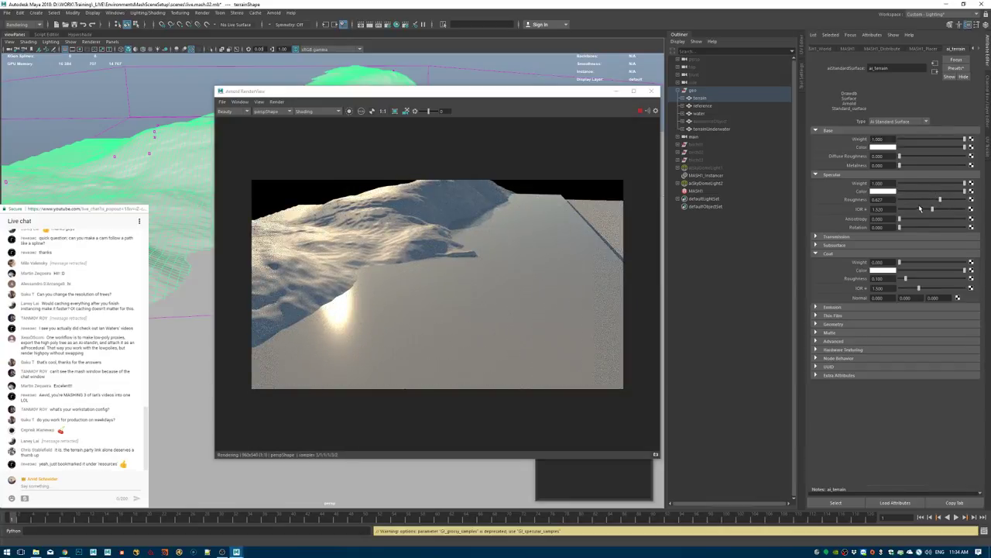
left_click(923, 184)
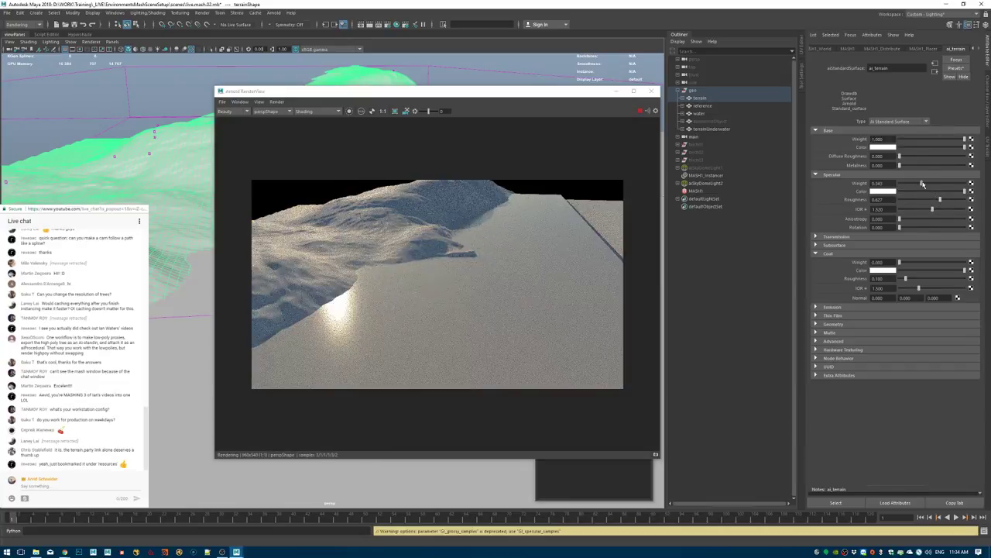
Set ai_terrain's base color to a dark olive brown with a hue of about 55 and a saturation of about 0.596.
left_click(891, 150)
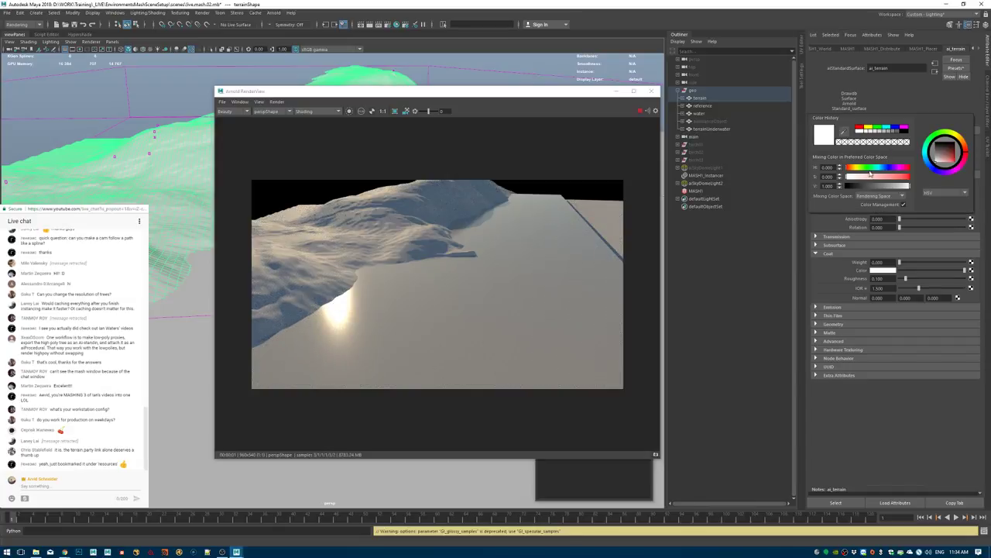
left_click_drag(850, 169, 856, 169)
left_click(884, 177)
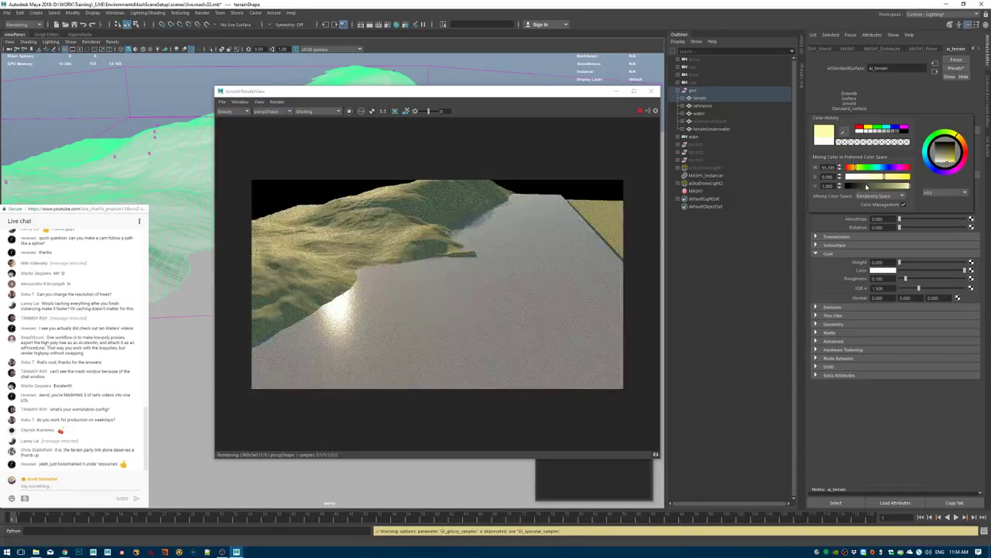
left_click(866, 186)
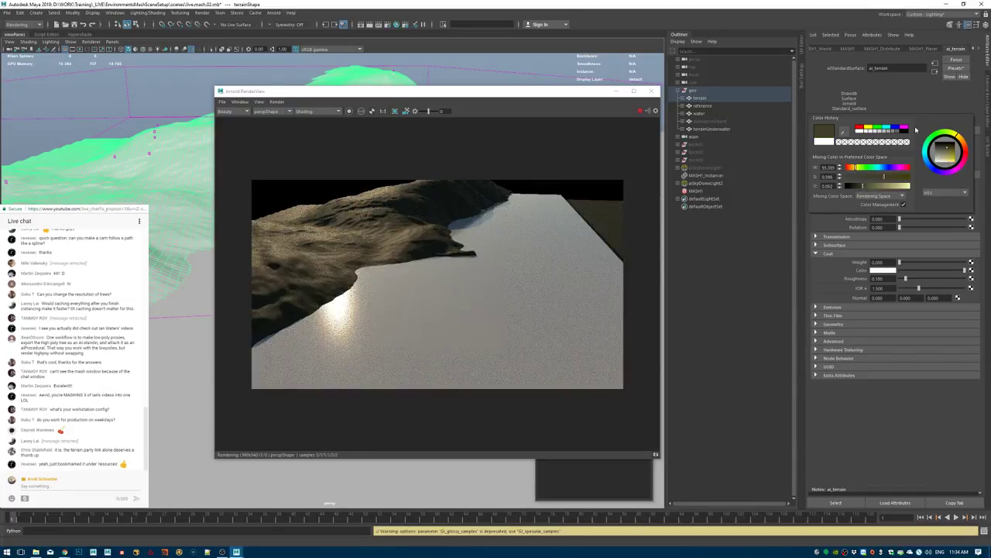
Show the water plane's ai_water material and set its base weight and specular weight to 0.
left_click(475, 293)
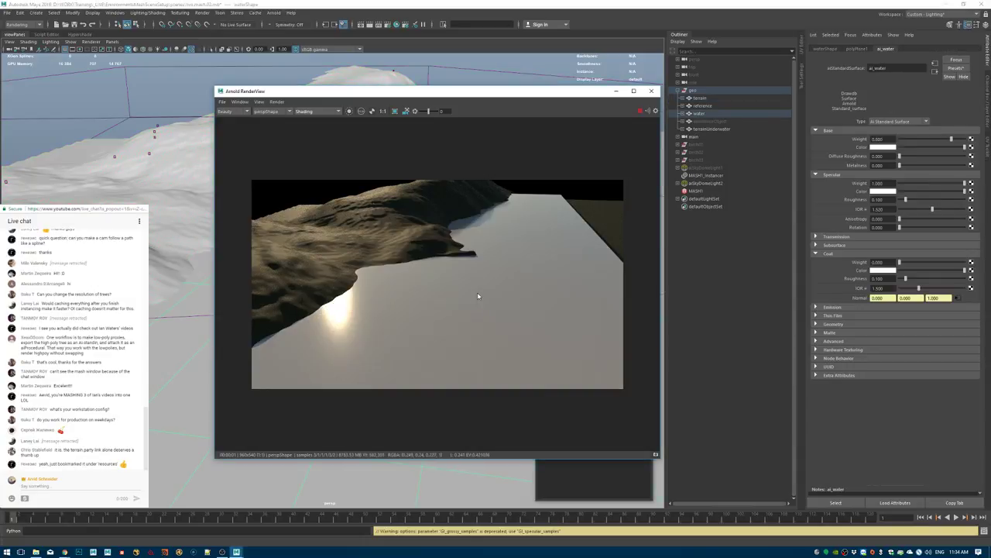
left_click_drag(951, 139, 889, 144)
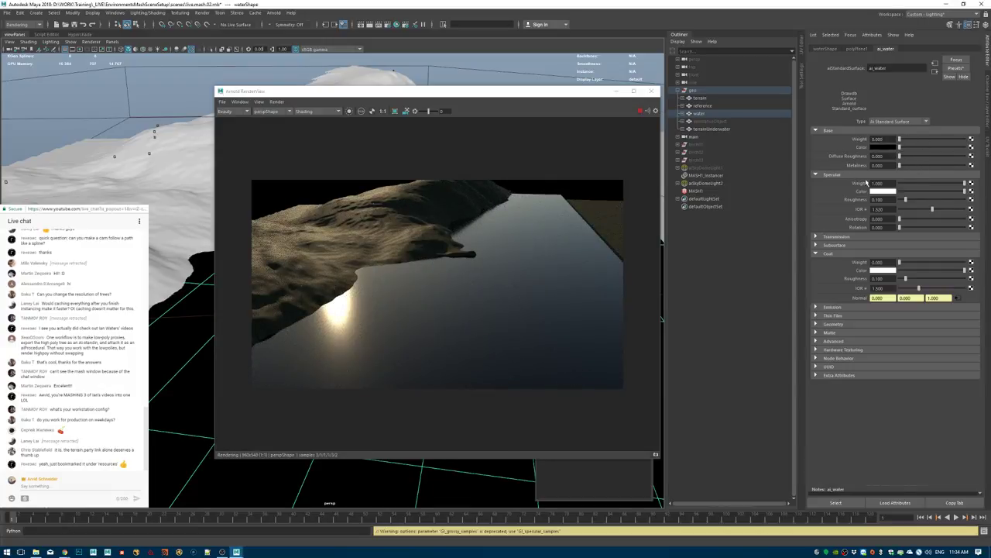
left_click_drag(964, 184, 898, 184)
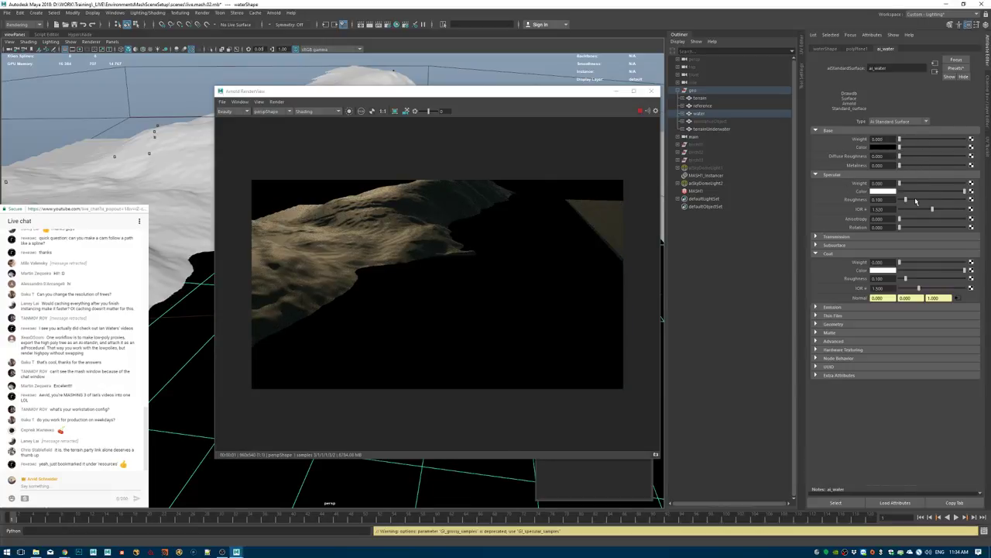
Set ai_water's transmission weight to 1.
left_click(832, 175)
left_click(828, 131)
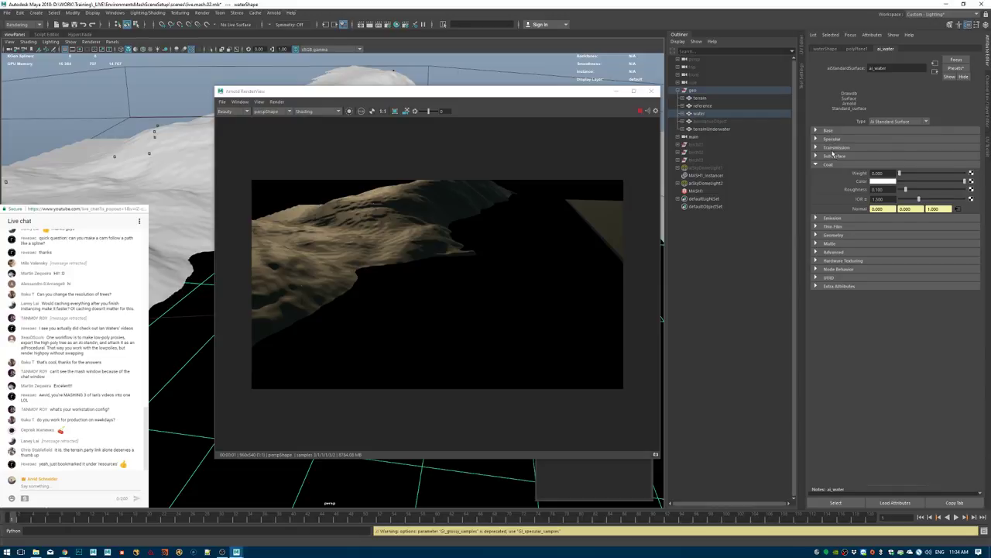
left_click(833, 147)
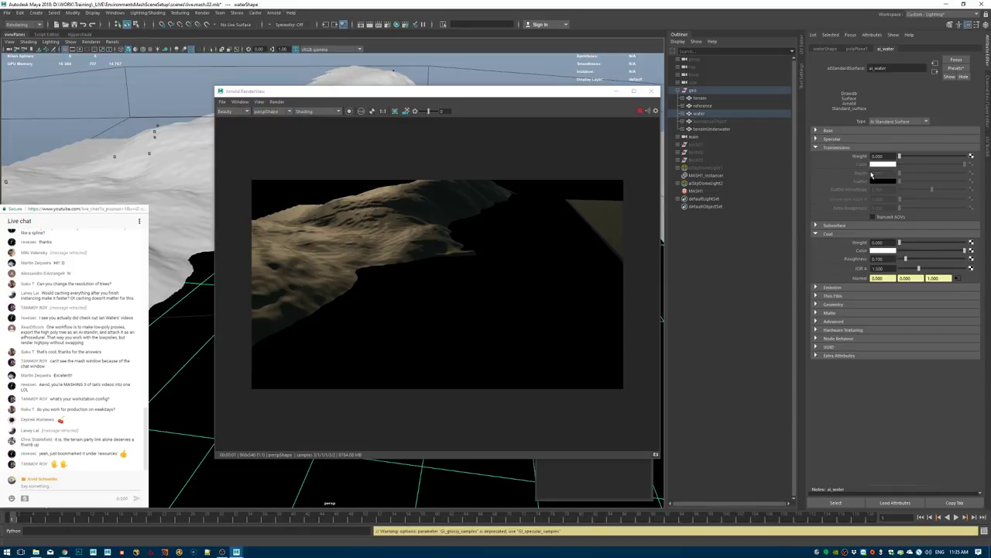
left_click_drag(905, 158, 967, 157)
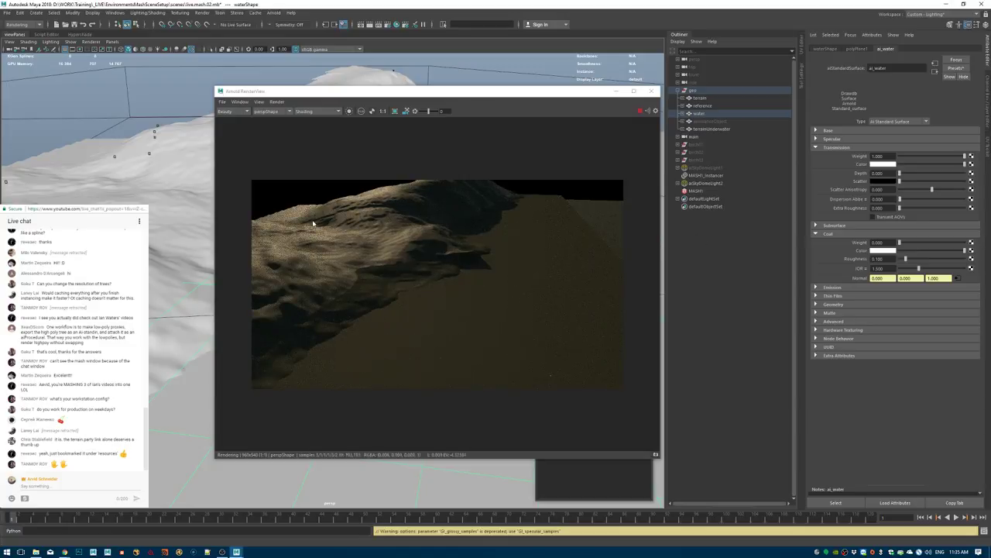
Set ai_water's transmission depth to about 70 and its transmission color to cyan.
left_click_drag(186, 262, 161, 228, "alt")
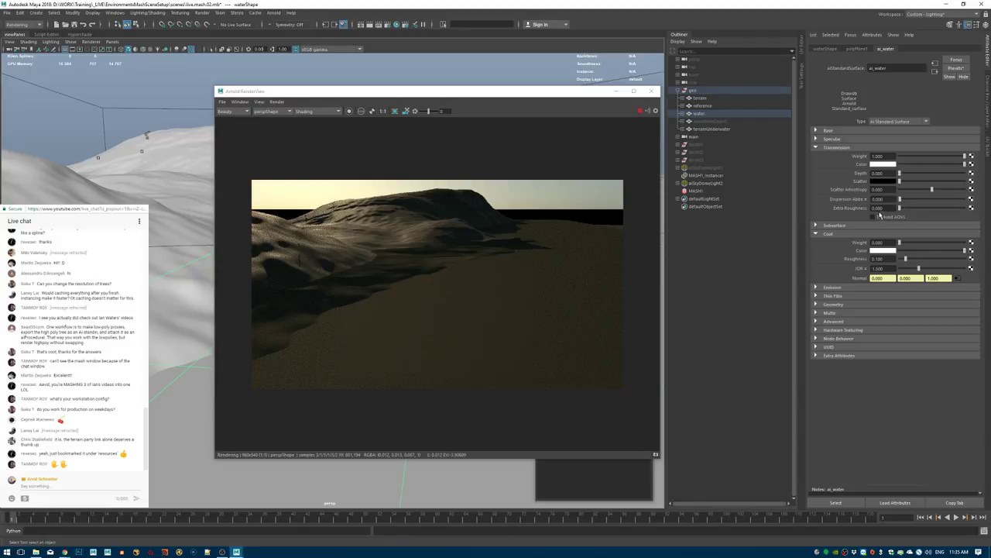
left_click_drag(901, 172, 945, 172)
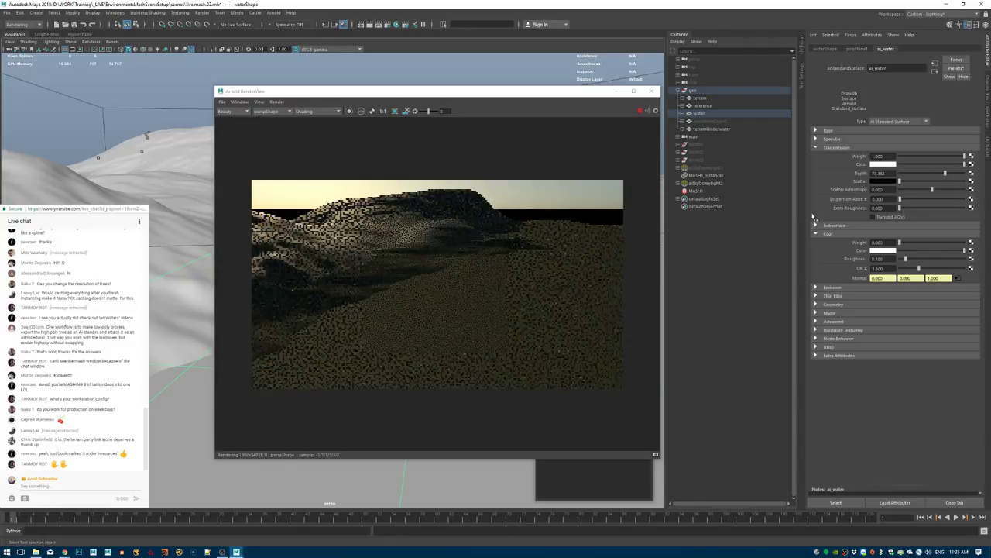
left_click_drag(177, 232, 181, 271, "alt")
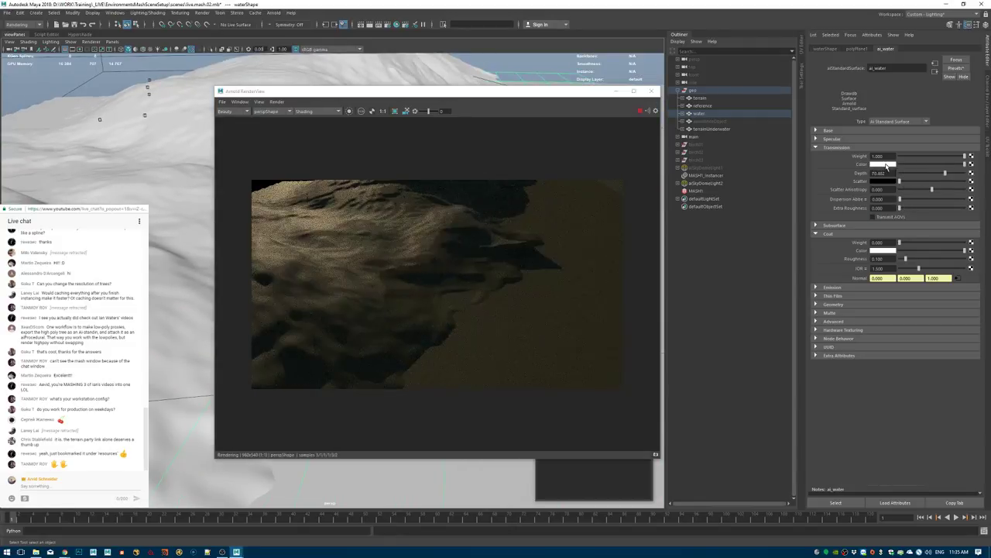
left_click(885, 165)
left_click(883, 144)
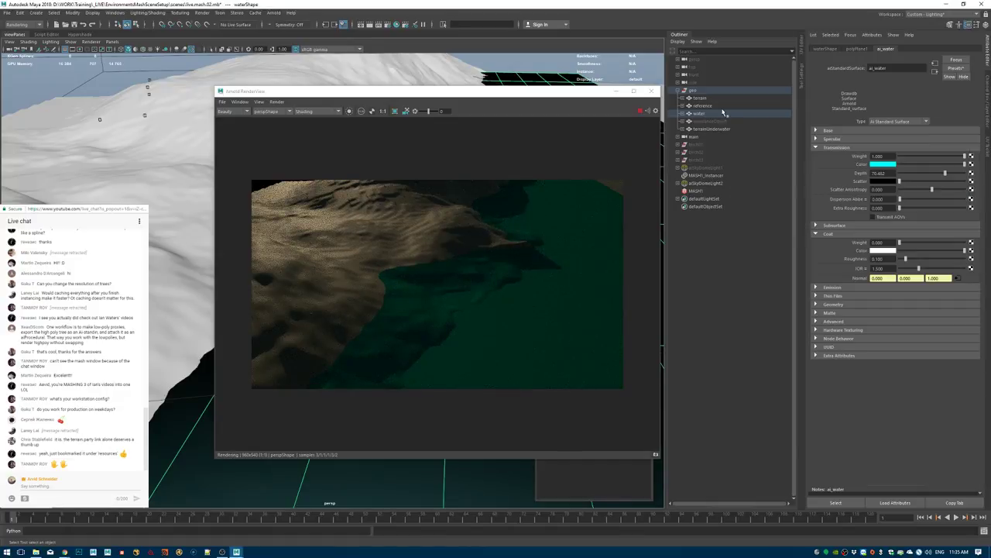
Set the elevation of aiSkyDomeLight2's physical sky to 90.
left_click(713, 183)
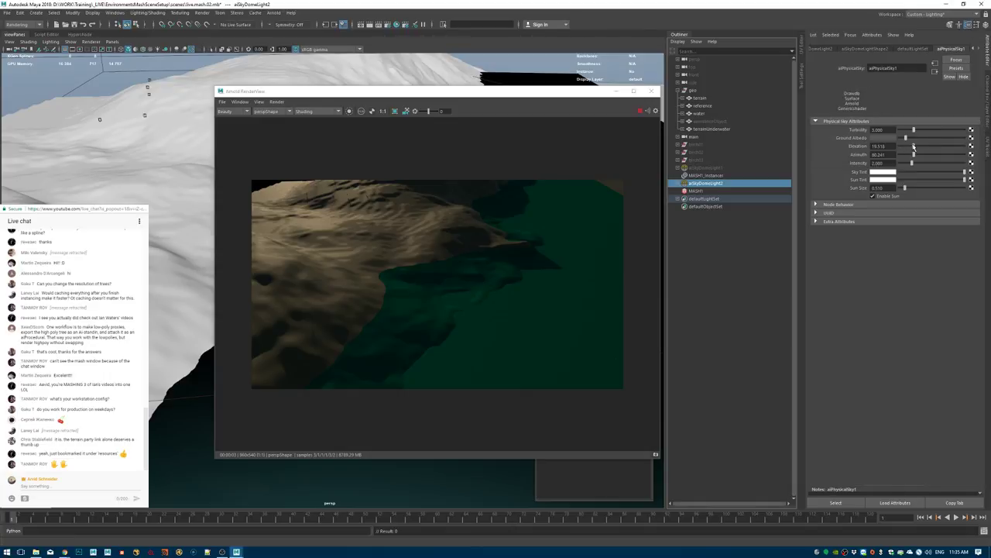
left_click_drag(914, 146, 969, 149)
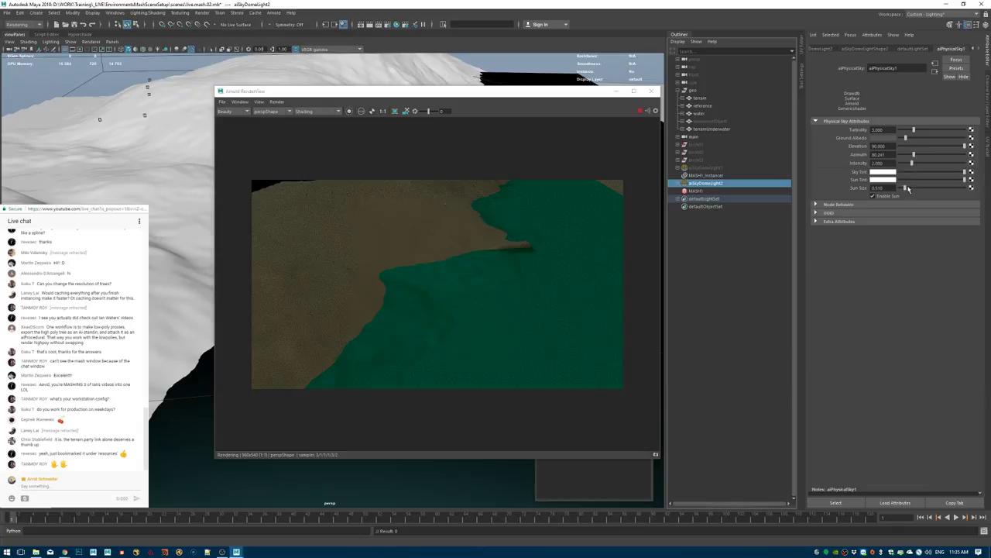
left_click_drag(175, 288, 206, 228, "alt")
Set the water plane material's transmission depth to 150.
left_click(546, 269)
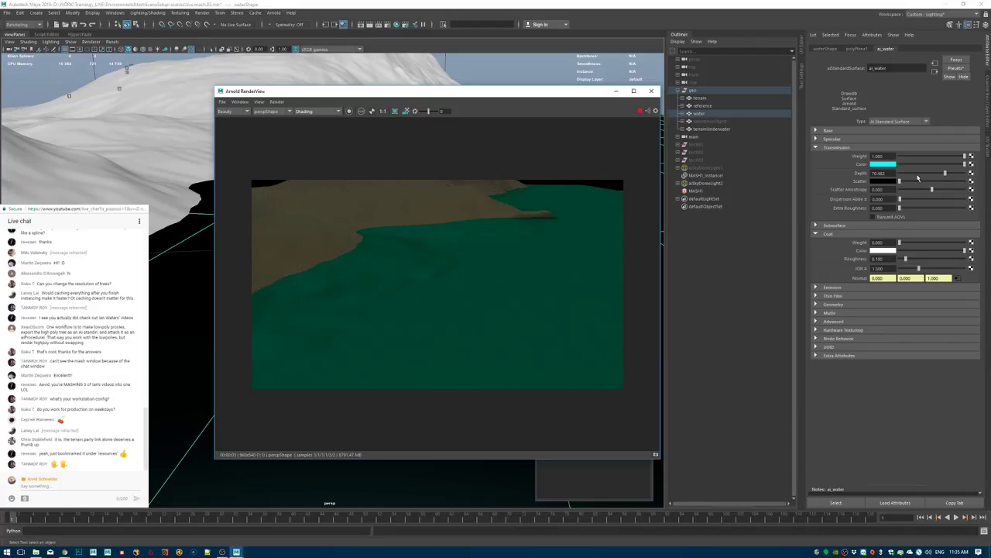
left_click_drag(945, 174, 844, 172)
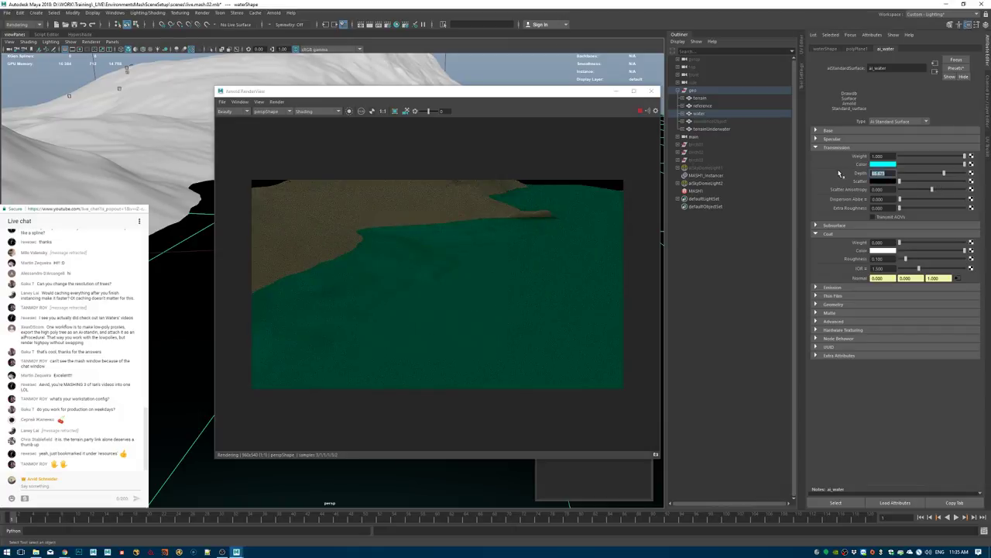
type("150")
key("Return")
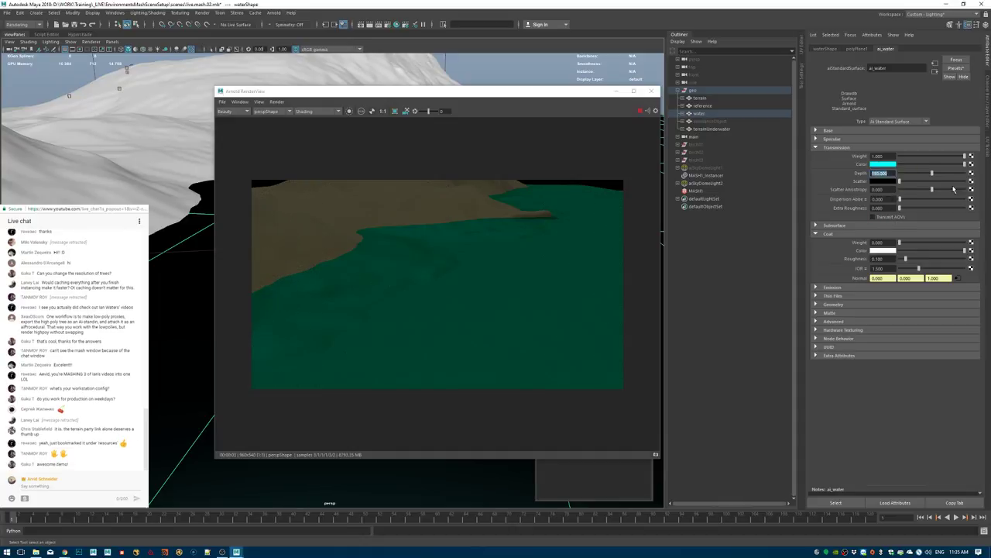
left_click(829, 234)
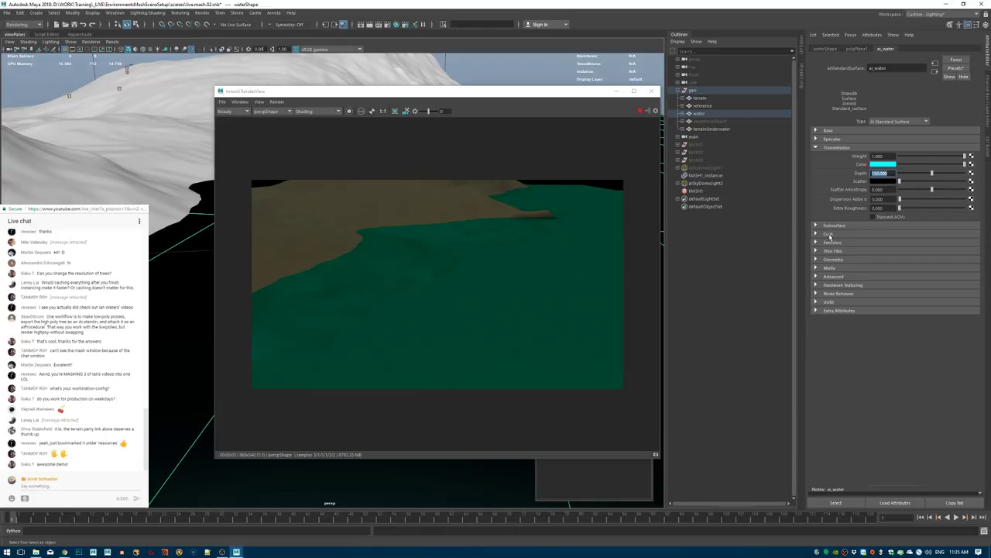
left_click(829, 234)
left_click_drag(902, 242, 840, 243)
Set ai_water's transmission scatter to a very dark grey and desaturate its transmission color to a nearly white cyan.
left_click_drag(183, 238, 158, 270, "alt")
mouse_move(915, 181)
left_mouse_down()
mouse_move(923, 181)
mouse_move(900, 183)
left_mouse_up()
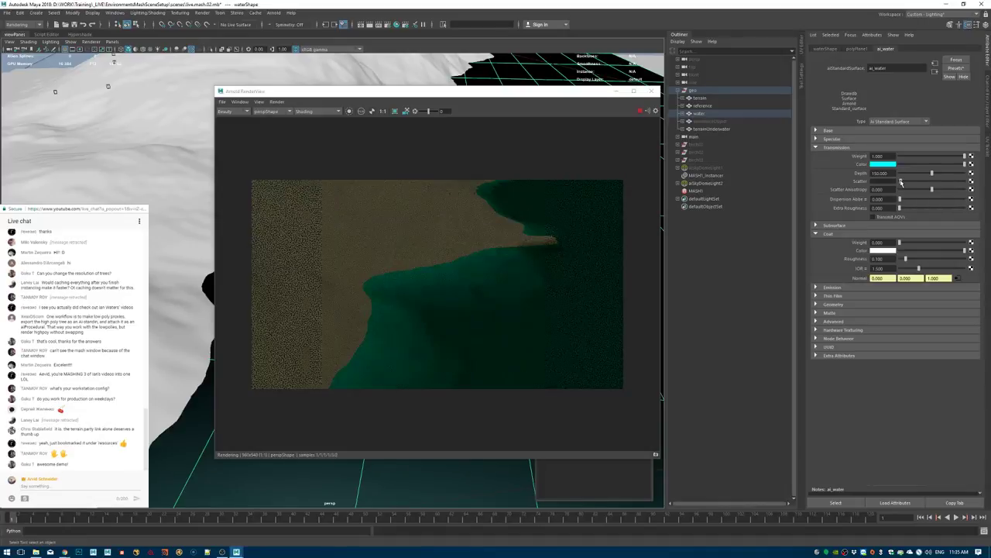
left_click_drag(157, 250, 161, 201, "alt")
middle_click_drag(162, 201, 169, 251, "alt")
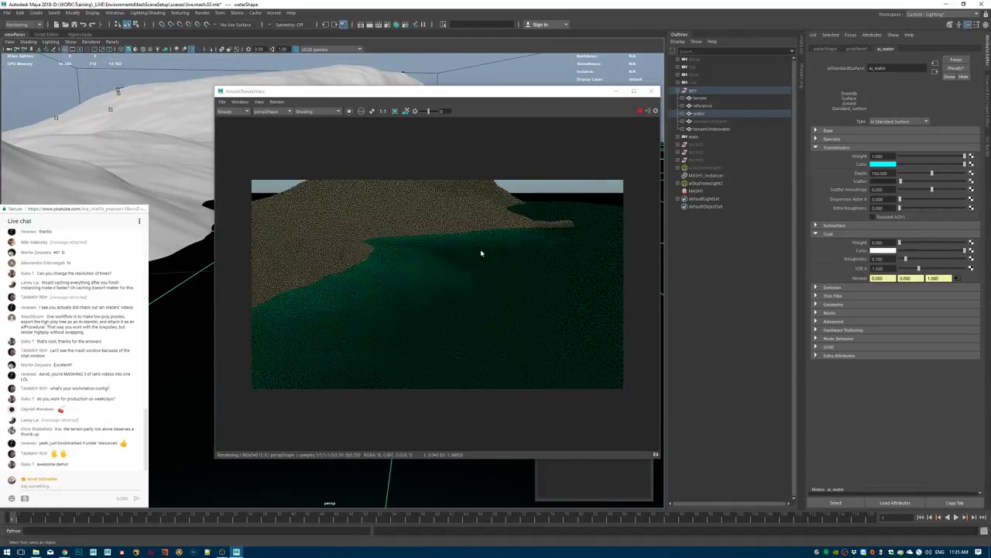
left_click(888, 165)
left_click_drag(879, 197, 851, 195)
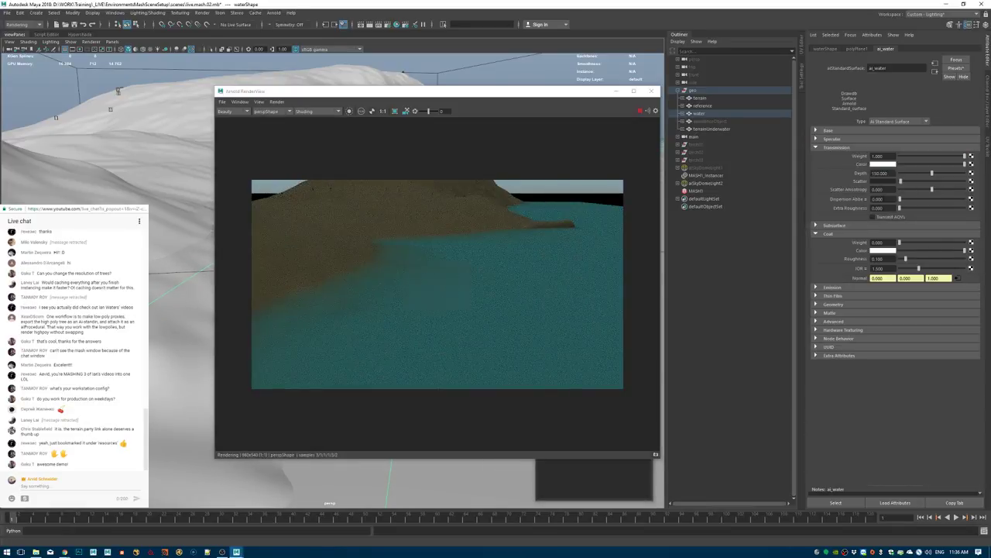
Change ai_water's scatter color to the terrain's recent dark olive and lower its saturation to about 0.218.
left_click(881, 181)
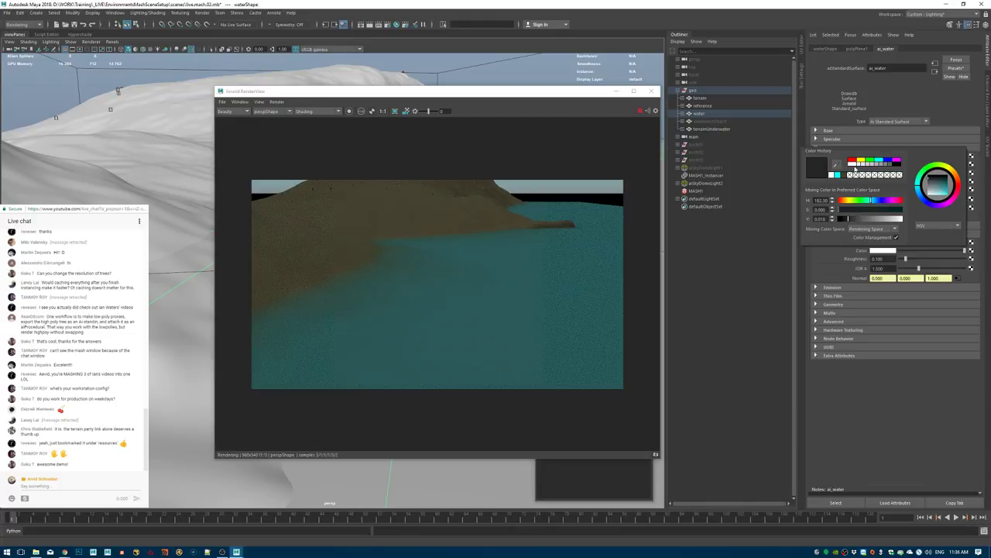
left_click(845, 177)
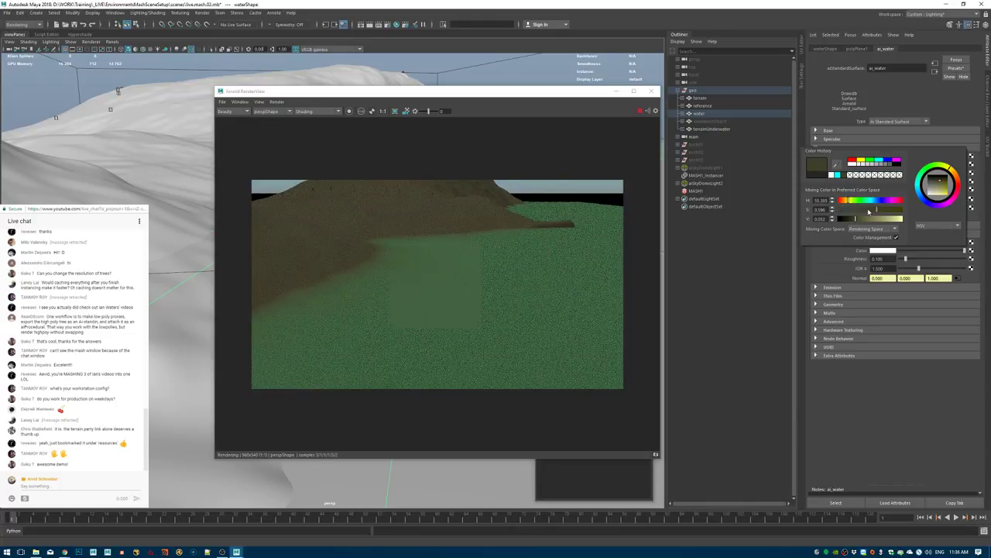
left_click_drag(869, 211, 855, 218)
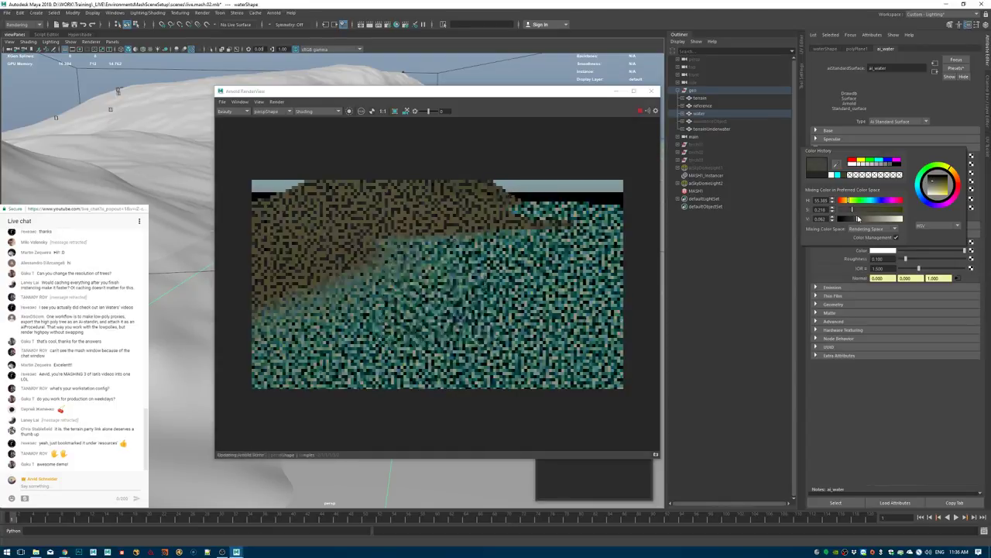
Set ai_water's transmission depth to 500.
left_click_drag(926, 175, 897, 179)
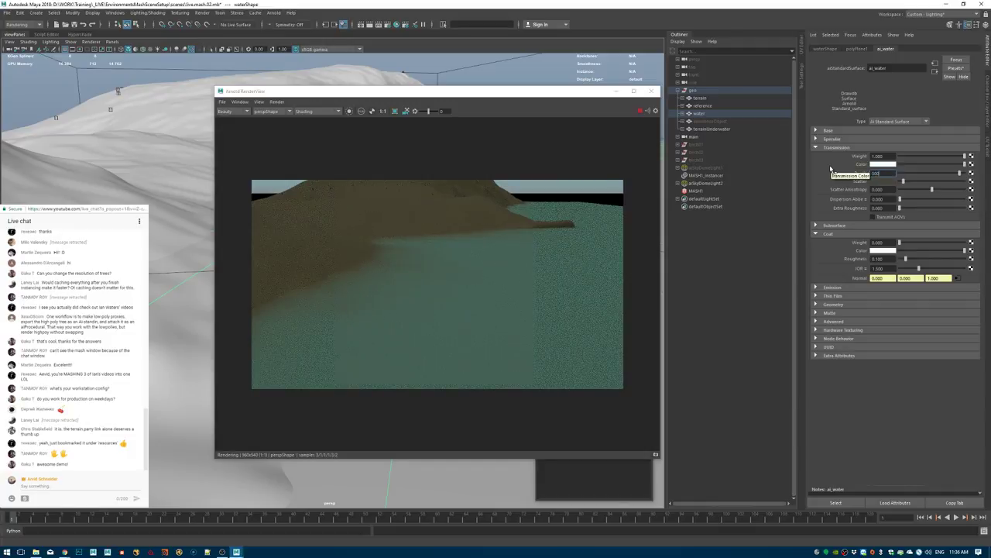
key("Return")
left_click_drag(183, 267, 156, 274, "alt")
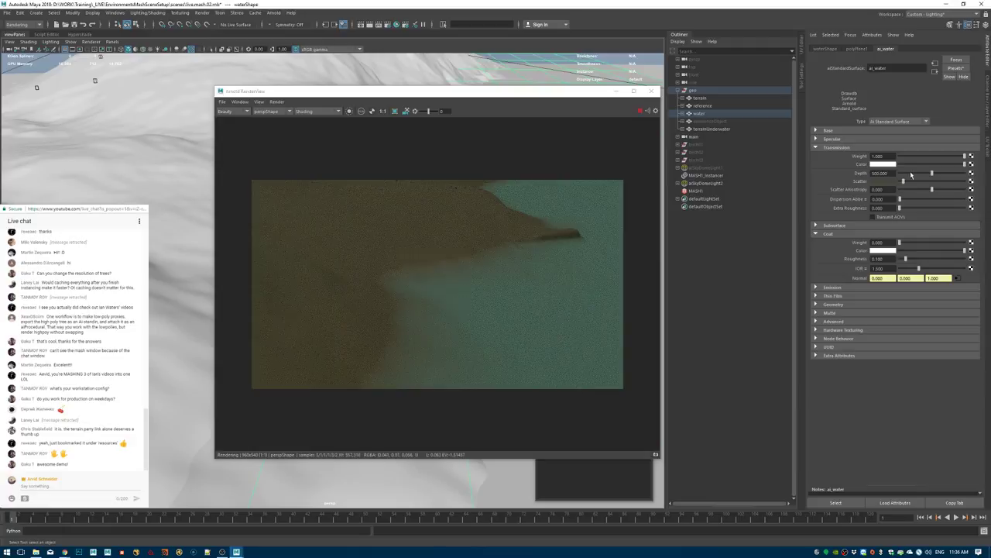
Darken ai_water's transmission color slightly and make it a more saturated pale cyan.
mouse_move(944, 165)
left_mouse_down()
mouse_move(967, 164)
mouse_move(953, 164)
left_mouse_up()
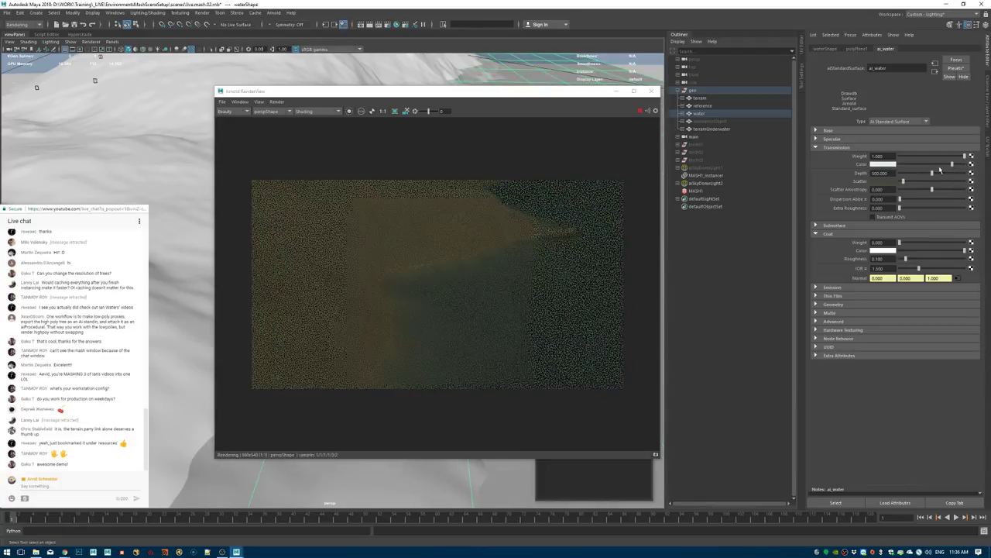
left_click(880, 165)
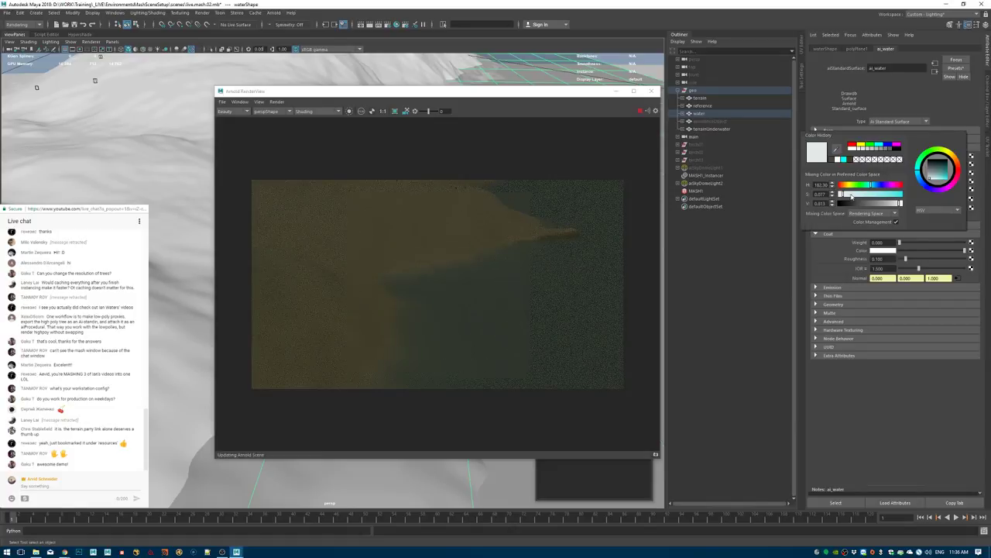
left_click_drag(867, 193, 877, 188)
left_click_drag(884, 205, 898, 203)
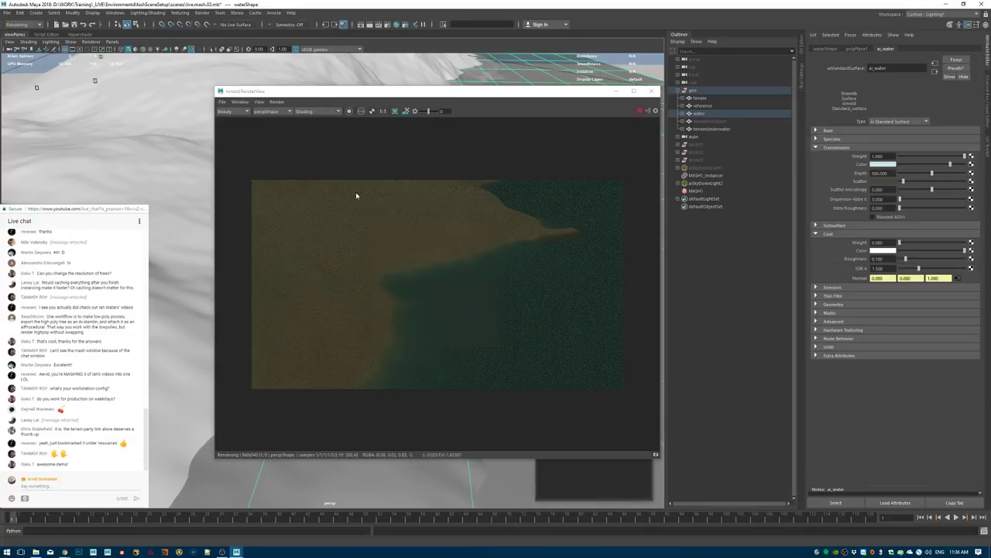
Set ai_water's coat weight to 1.
left_click_drag(446, 100, 651, 107)
right_click_drag(250, 297, 325, 303, "alt")
left_click_drag(325, 304, 317, 278, "alt")
right_click_drag(317, 279, 354, 285, "alt")
left_click_drag(354, 285, 316, 295, "alt")
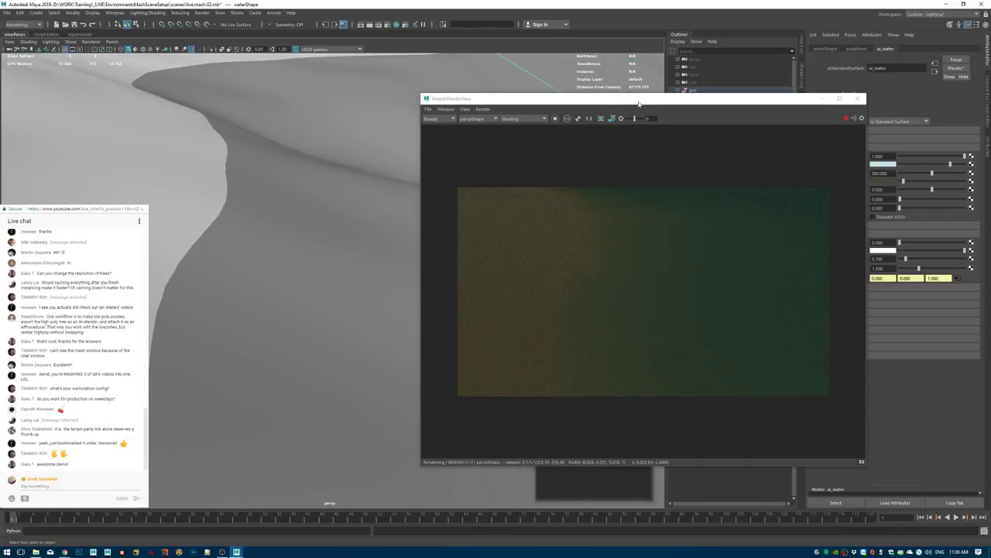
left_click_drag(581, 98, 386, 95)
left_click_drag(900, 243, 968, 244)
left_click_drag(194, 290, 169, 302, "alt")
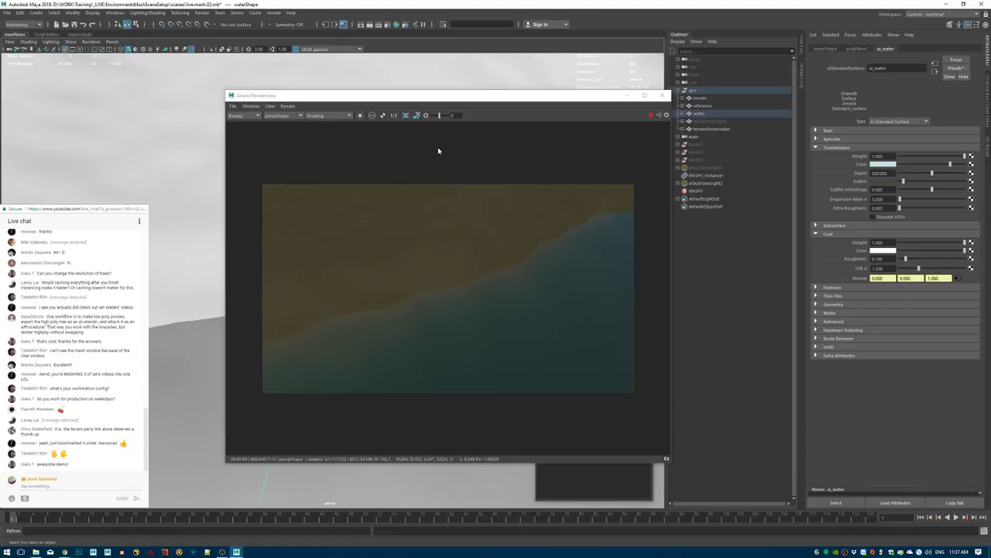
Switch the Arnold RenderView to the mainShape camera and set ai_water's specular roughness to 0.
left_click(284, 116)
left_click(282, 128)
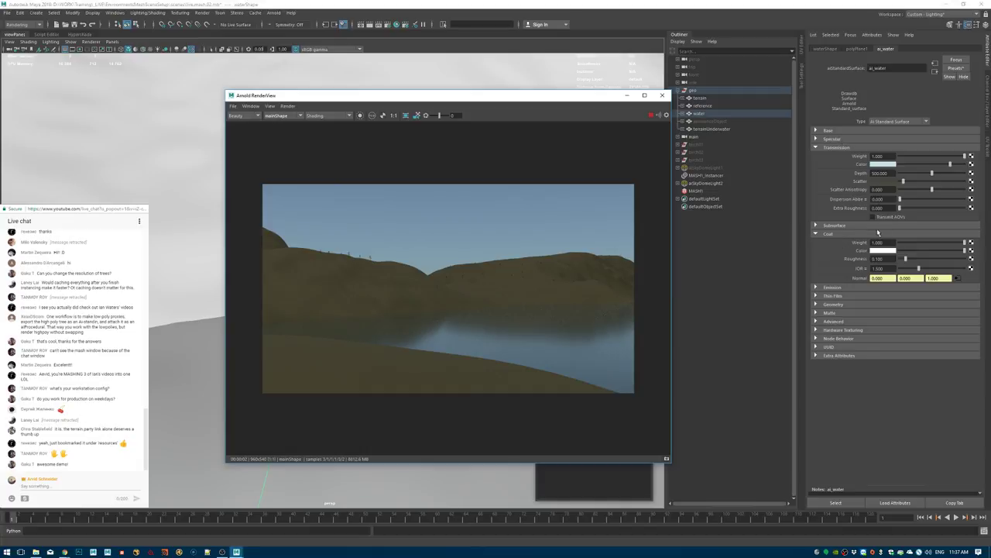
left_click(835, 139)
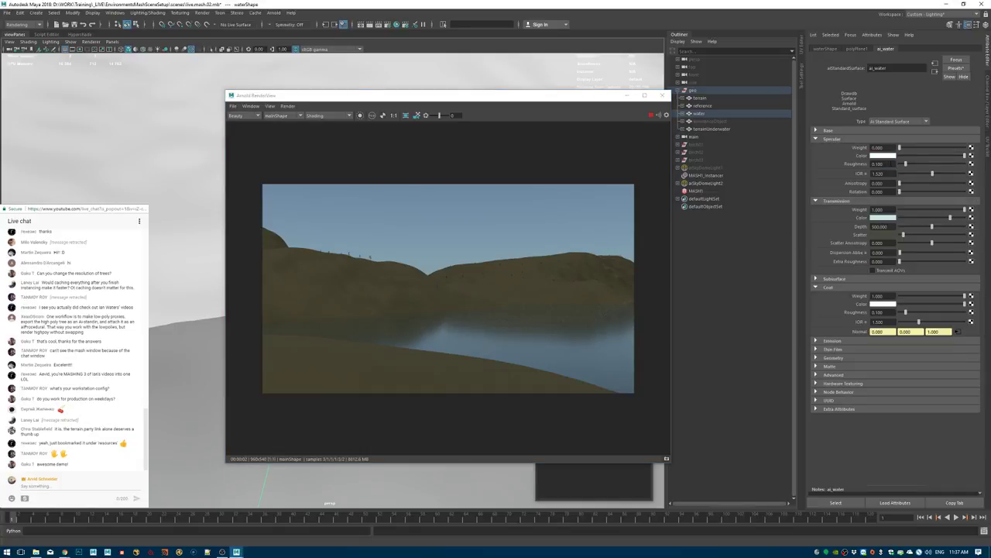
left_click(877, 164)
type("0")
key("Return")
left_click(833, 140)
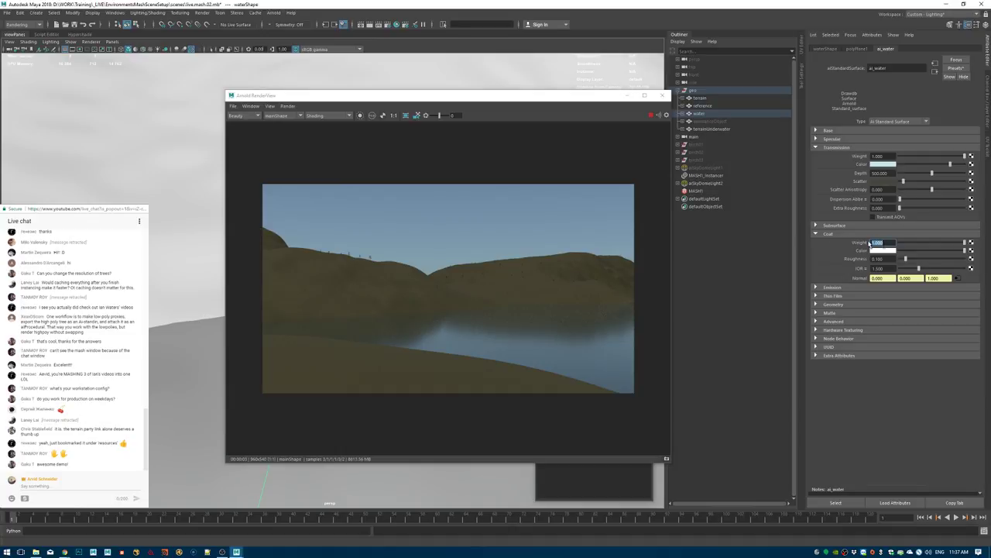
Set ai_water's coat roughness to 0.025.
left_click_drag(910, 266, 877, 259)
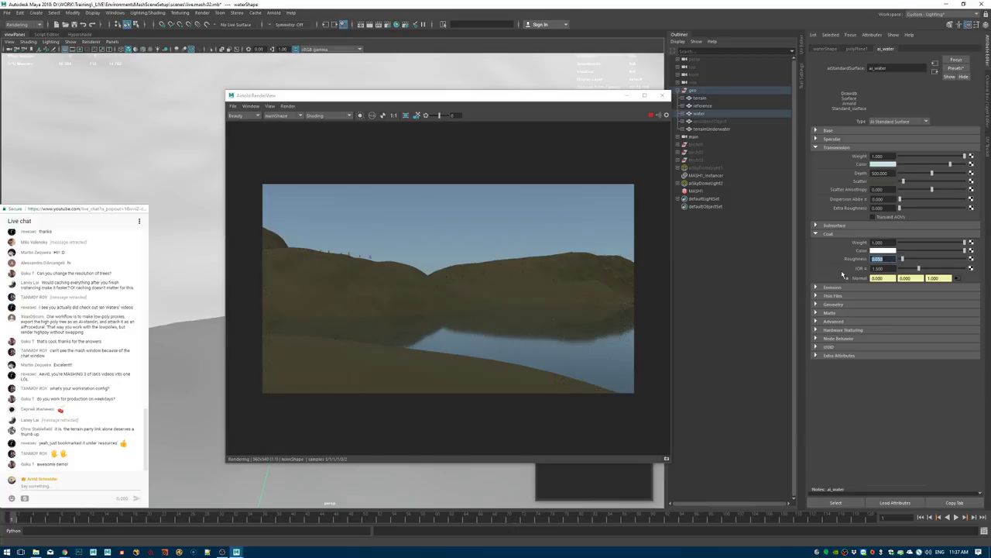
left_click_drag(885, 259, 878, 259)
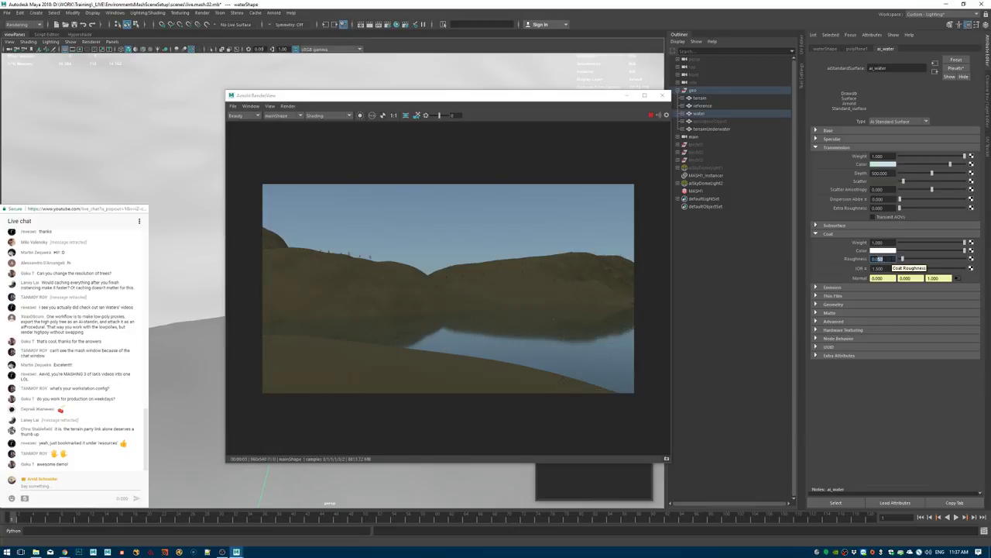
key("Return")
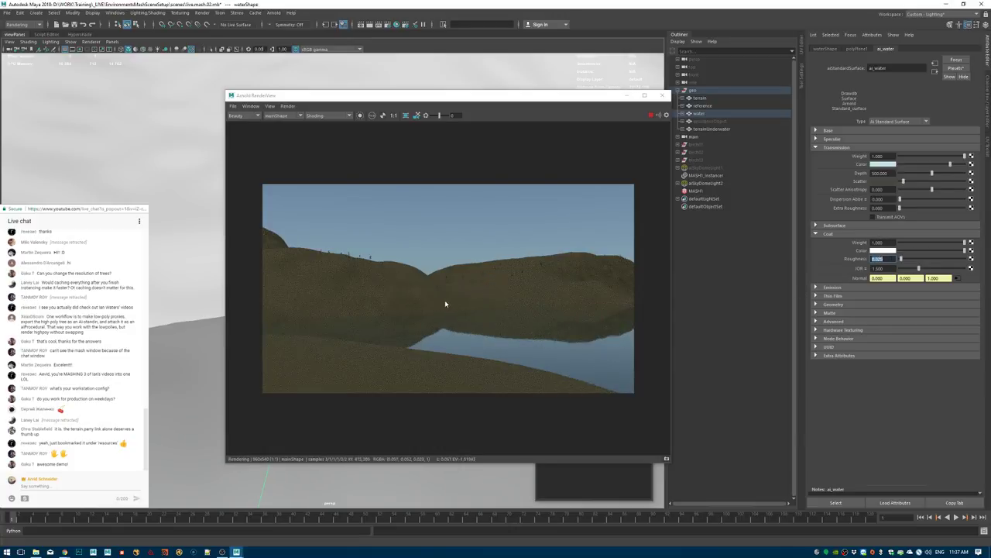
Limit the preview render to a region over the shoreline and water, and save the scene.
left_click_drag(417, 290, 526, 365)
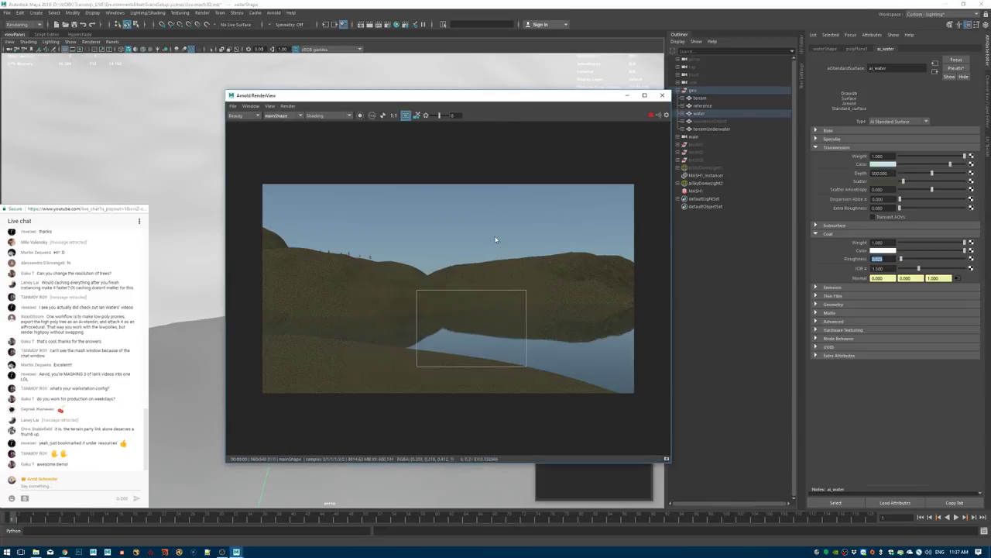
key("ctrl+s")
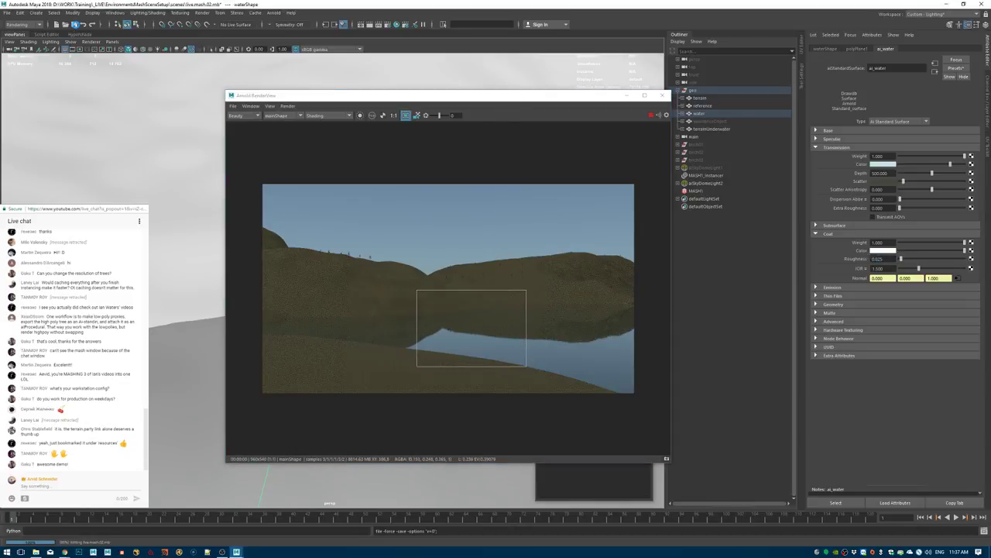
Open the water shading network in the Hypershade, set bump2d1's bump depth to 0.1 and clear the render region.
left_click(80, 34)
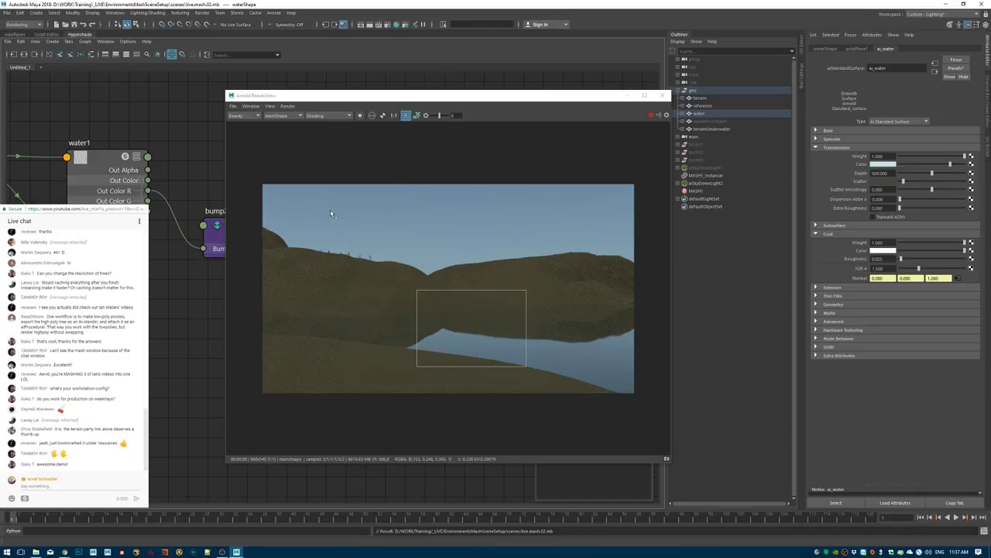
left_click_drag(356, 96, 536, 106)
left_click_drag(541, 213, 512, 193, "alt")
middle_click_drag(221, 169, 255, 182, "alt")
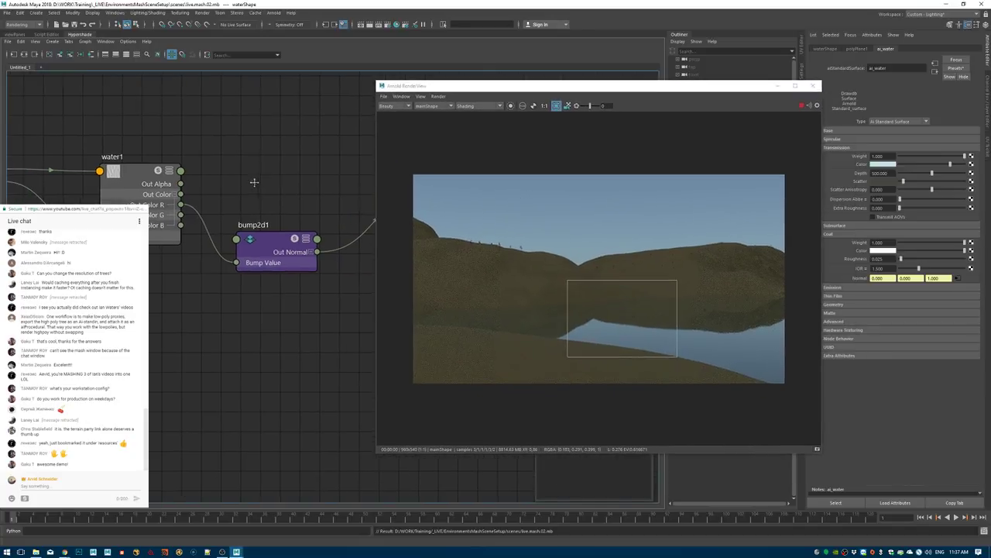
left_click(277, 237)
left_click_drag(629, 208, 601, 204, "alt")
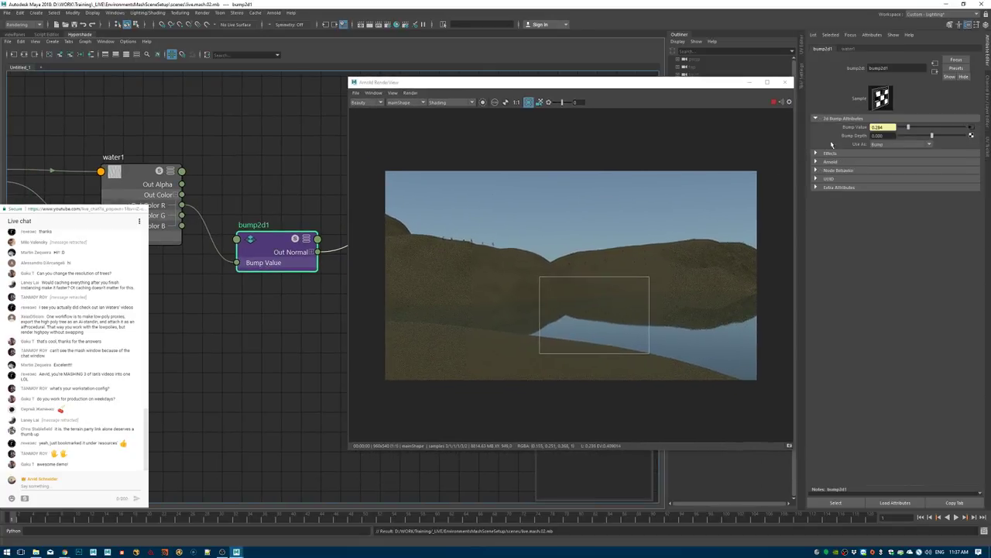
double_click(879, 136)
type("0.1")
key("Return")
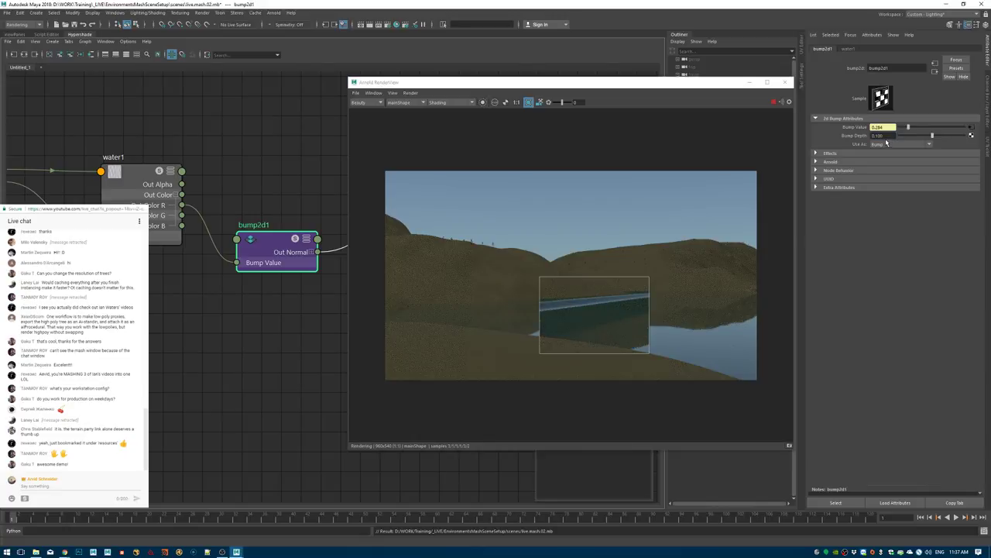
left_click(673, 341)
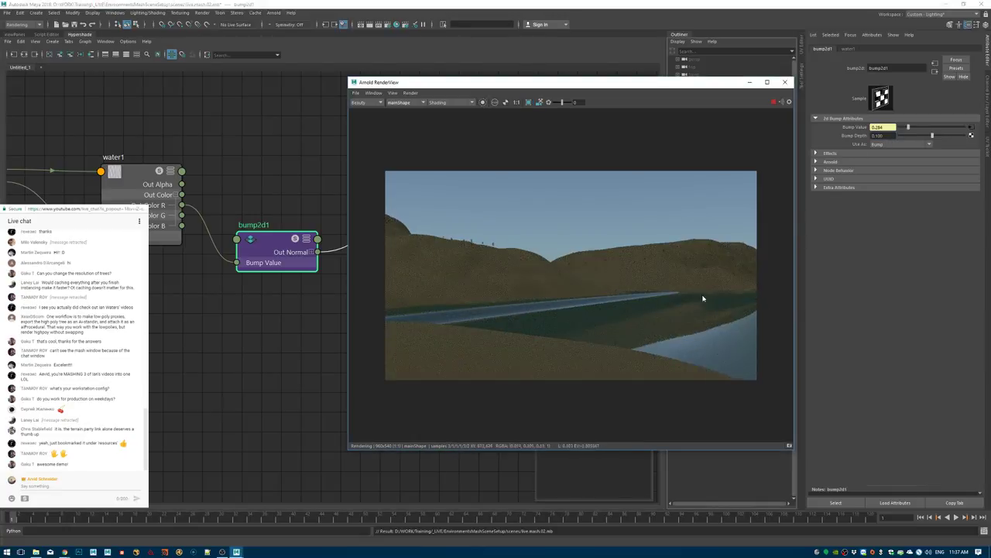
Set the water1 texture's wave frequency to 50 and its wave amplitude to 0.01.
left_click(151, 180)
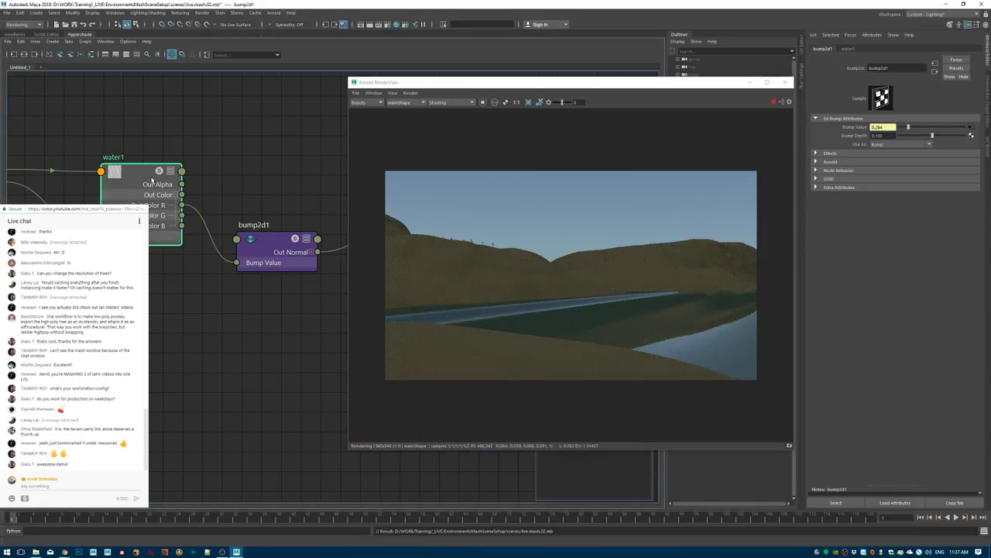
left_click_drag(556, 82, 509, 81)
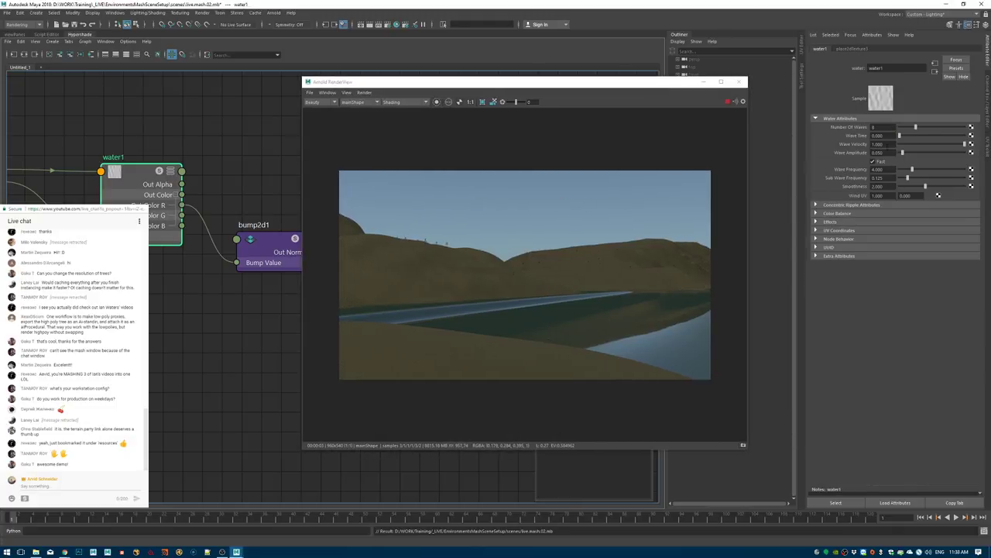
left_click_drag(889, 169, 808, 169)
type("50")
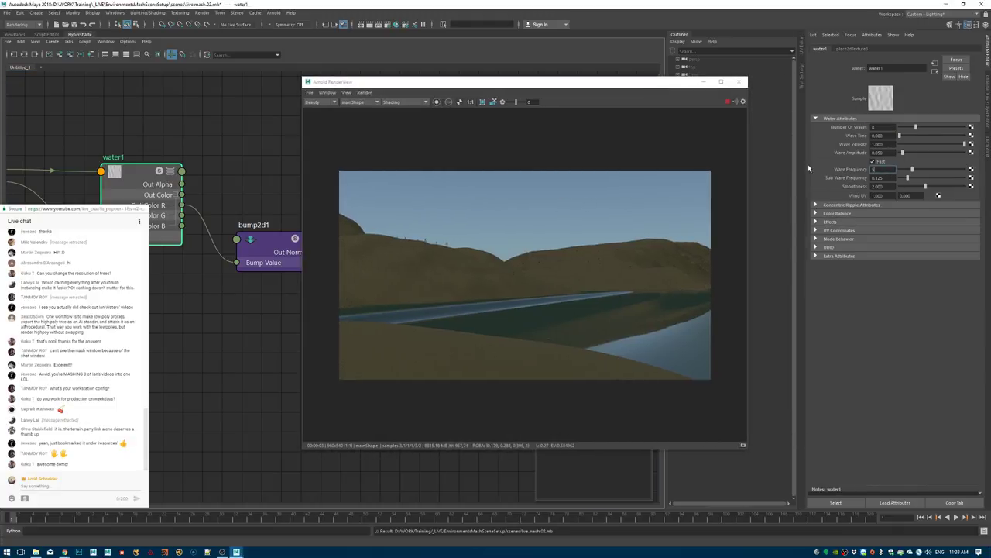
key("Return")
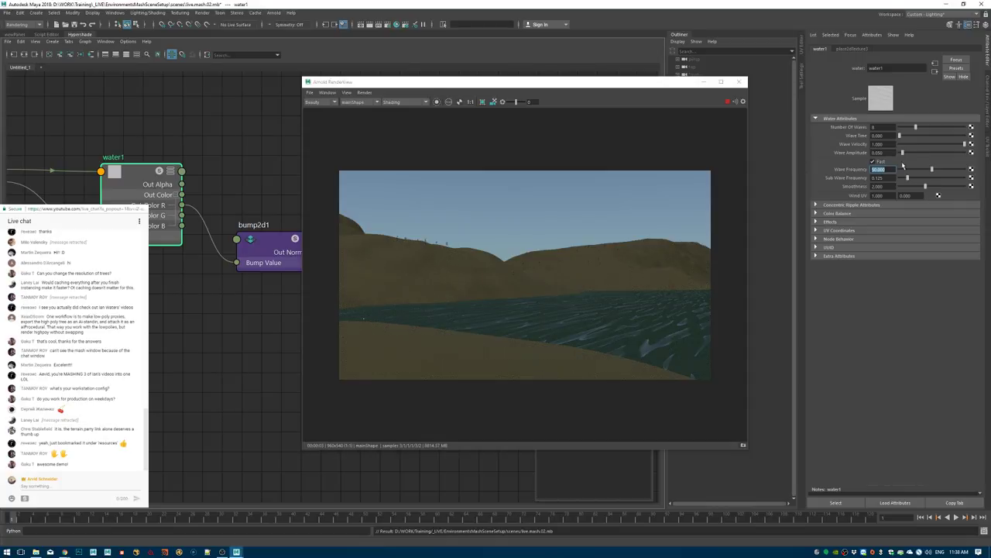
left_click_drag(878, 152, 903, 154)
type("0.01")
key("Return")
Reduce bump2d1's bump depth to 0.005.
left_click(278, 243)
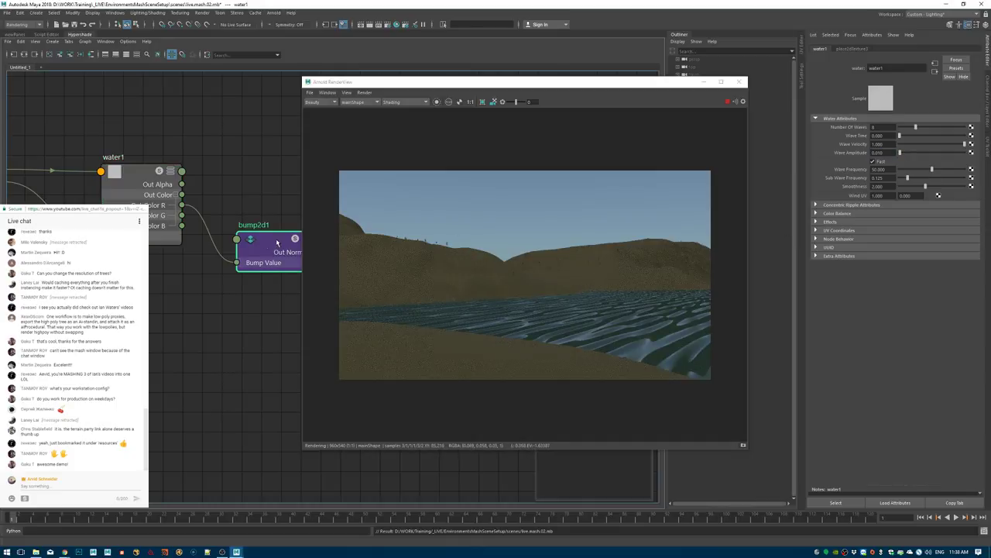
double_click(879, 135)
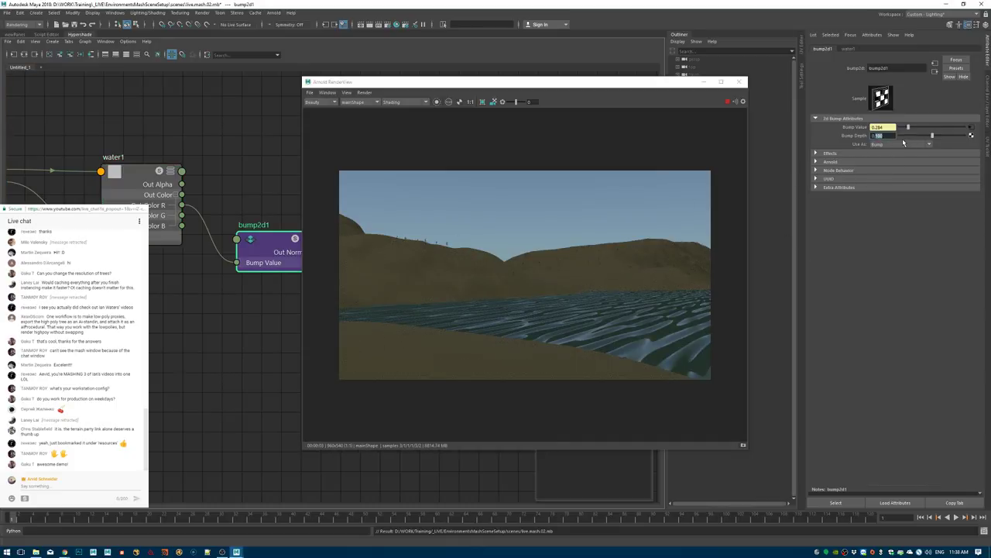
type("05")
key("Return")
type("0.0")
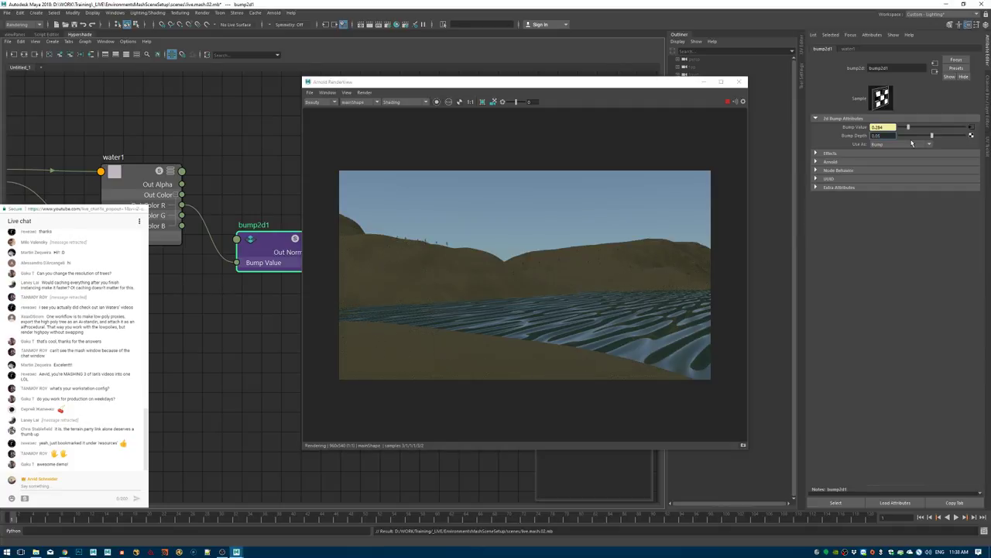
type("5")
key("Return")
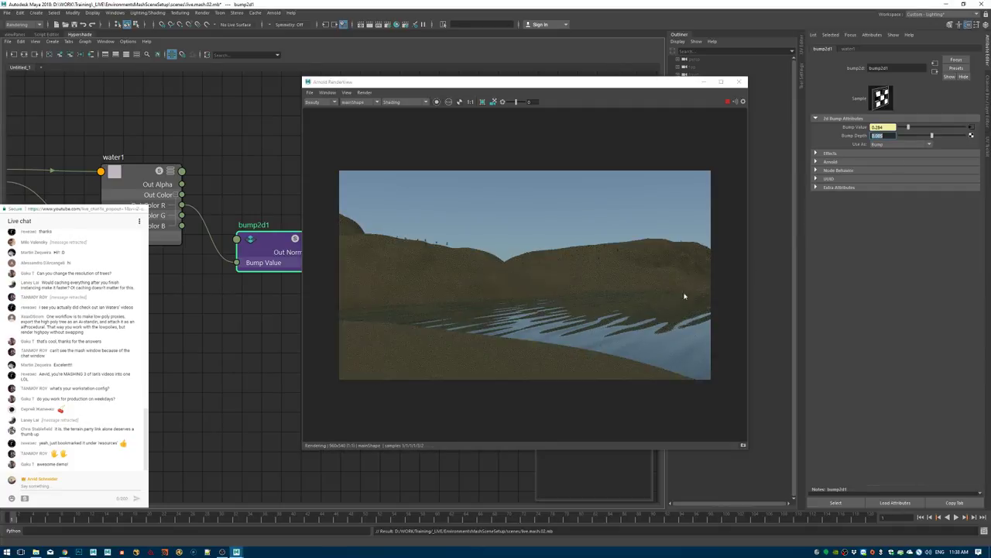
Raise the water1 texture's wave frequency to 150 and then to 350, test-rendering both values.
left_click(132, 177)
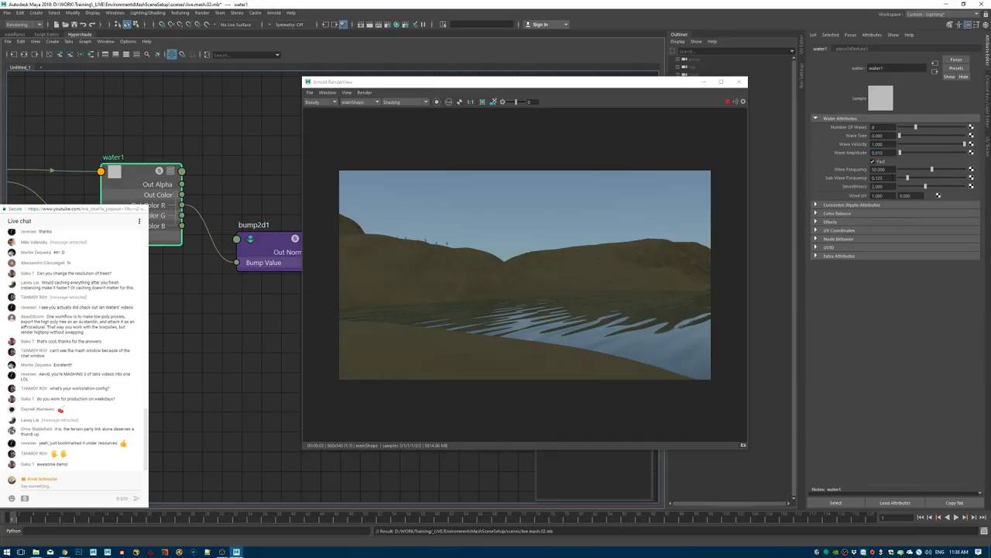
left_click_drag(889, 169, 825, 164)
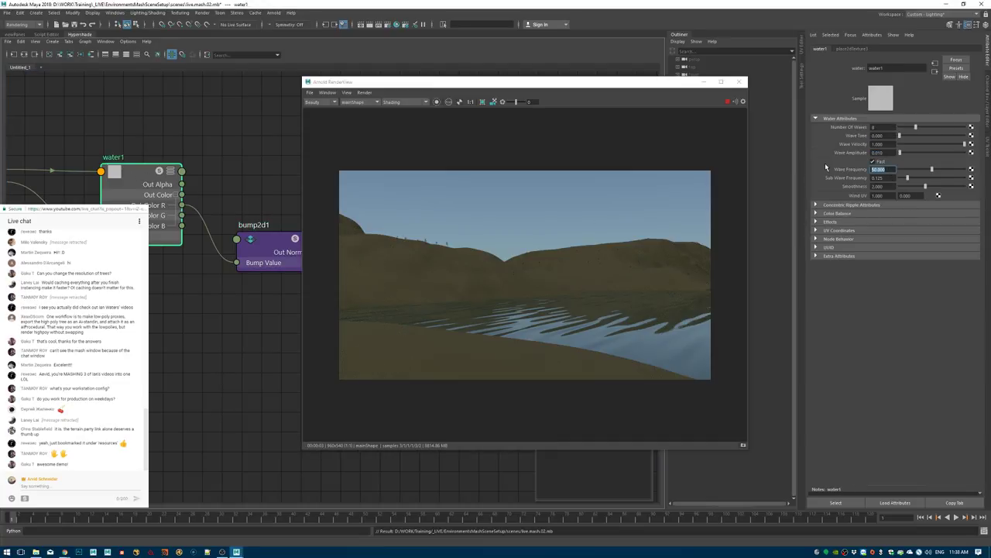
type("150")
key("Return")
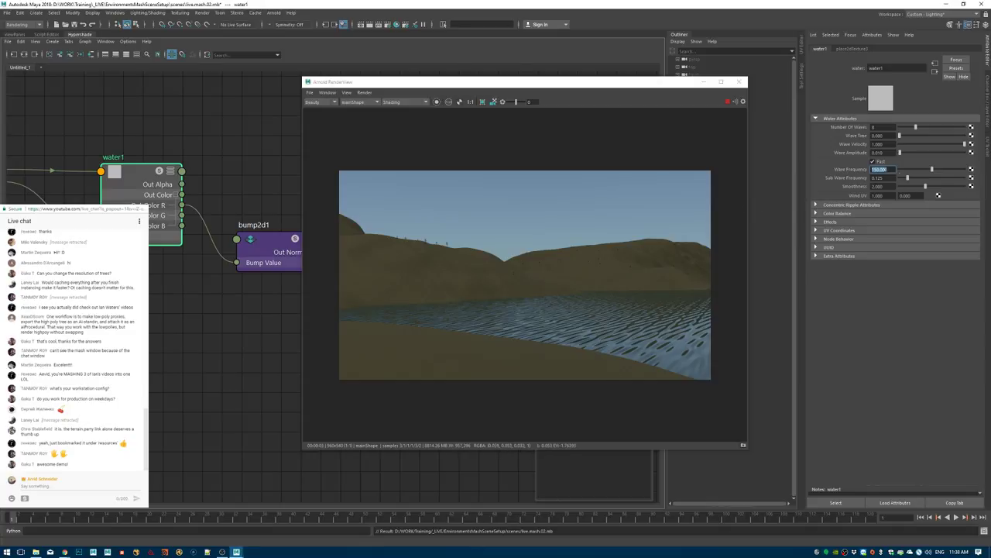
left_click(877, 170)
type("3")
key("Return")
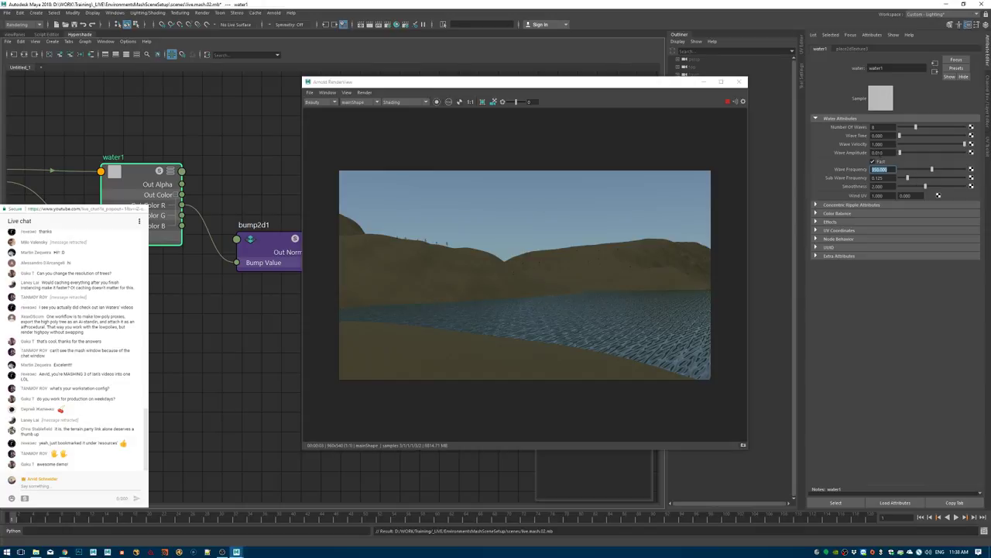
Set water1's wave amplitude to 0.005 and try sub wave frequencies of 10 and 0.54.
left_click_drag(885, 152, 878, 152)
key("Return")
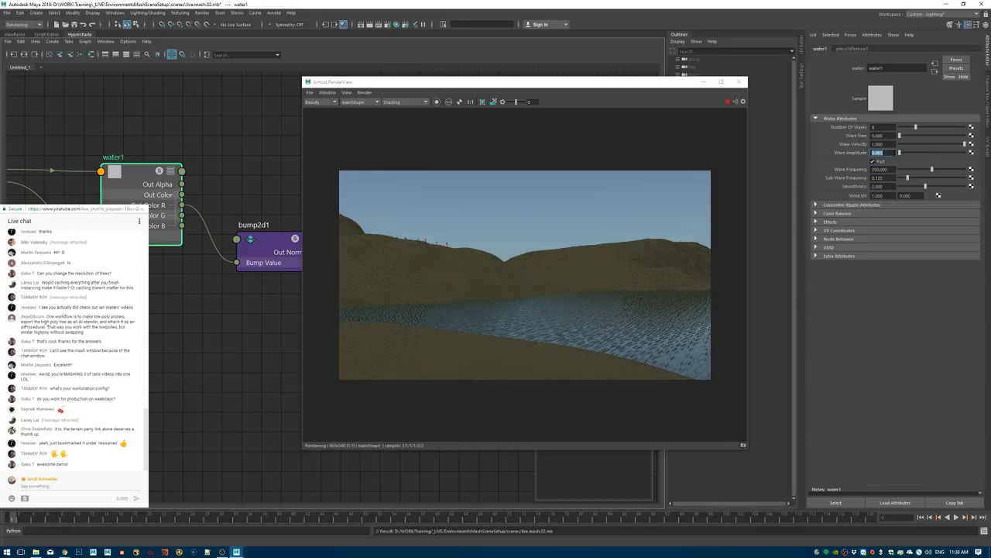
left_click(877, 177)
type("10")
key("Return")
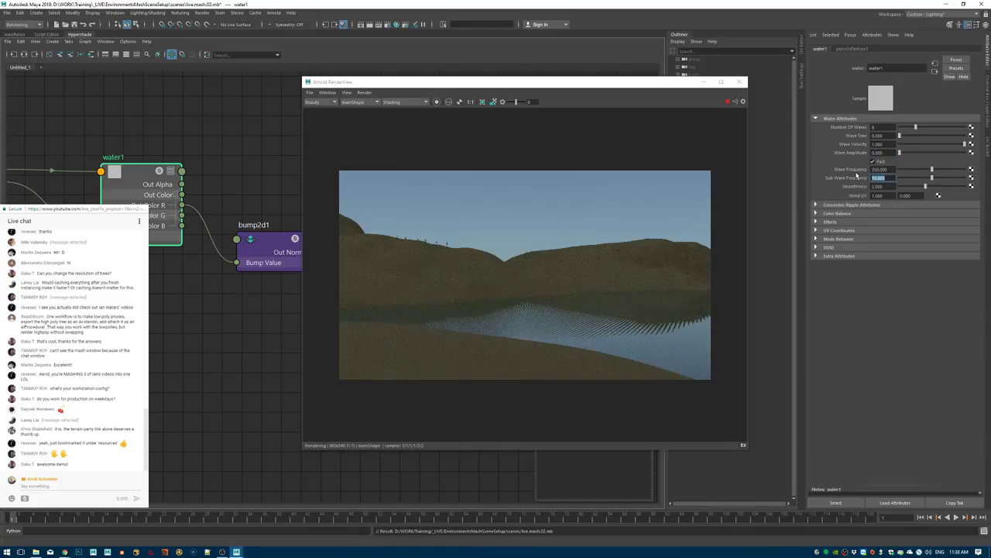
type("0.5")
key("Return")
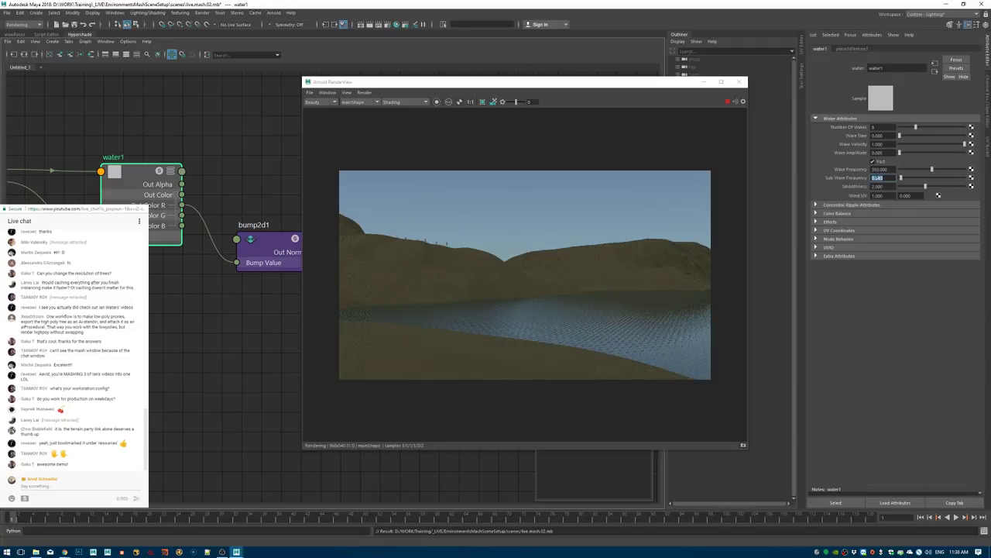
Set bump2d1's bump depth to 0.001.
left_click(268, 247)
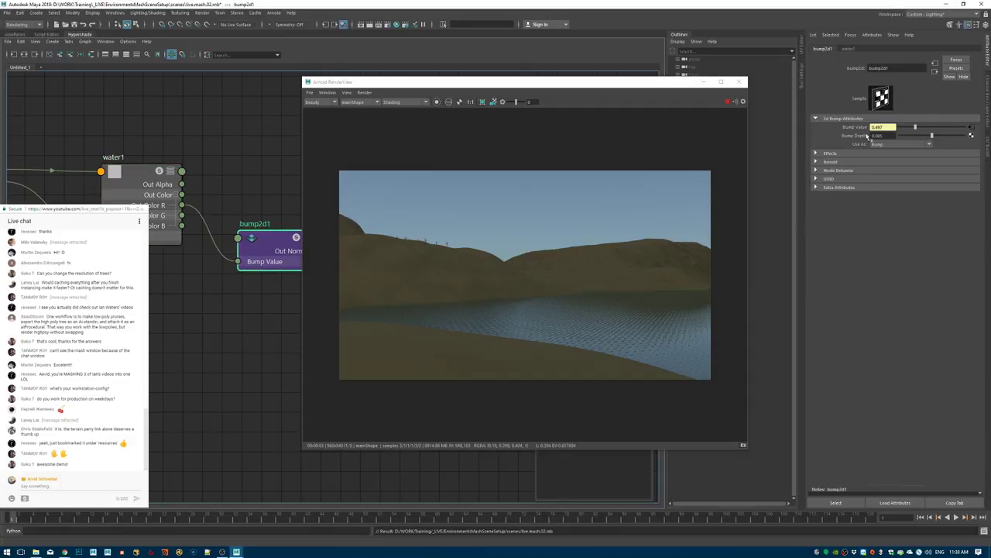
left_click(883, 137)
key("BackSpace")
type("1")
key("Return")
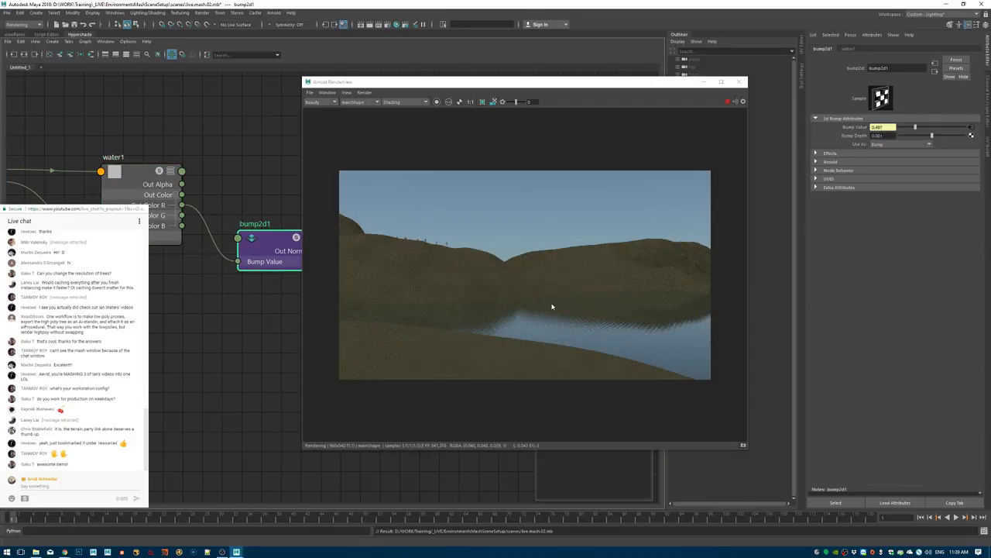
Lower water1's smoothness to about 0.723 and limit the preview render to a region over the water.
left_click(136, 174)
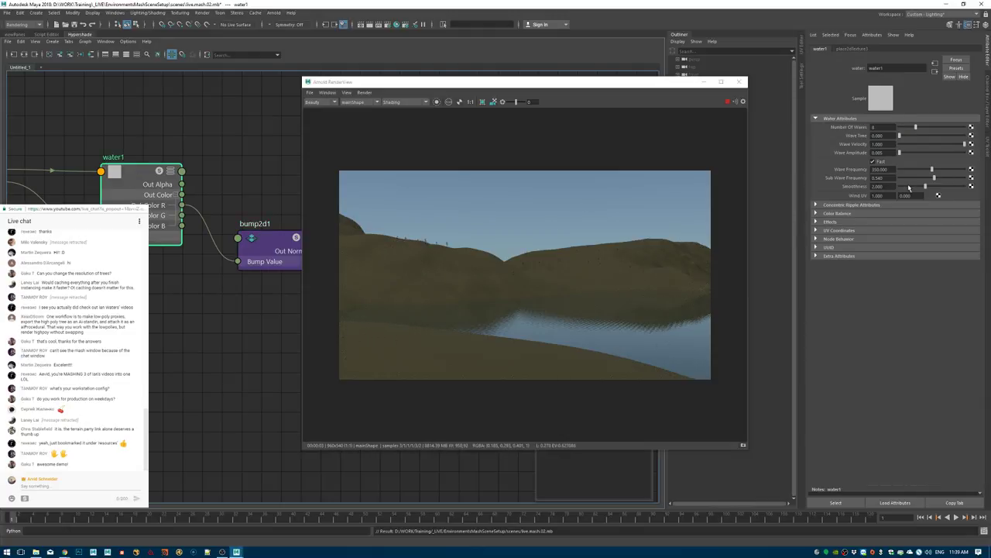
left_click(909, 187)
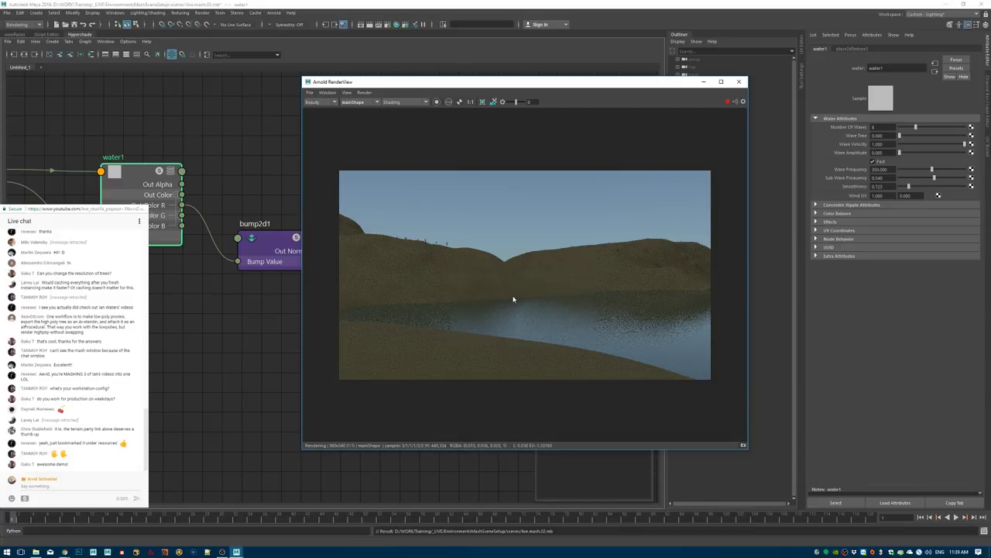
left_click_drag(490, 277, 631, 351)
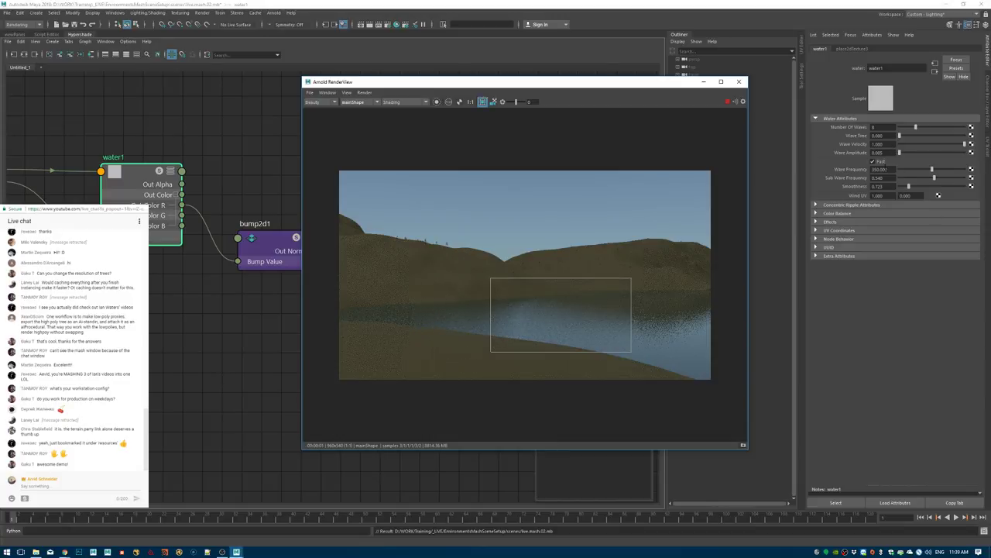
Set water1's wave frequency to 250 and sub wave frequency to 0.2, rendering the full frame again.
left_click(880, 169)
type("200")
key("Return")
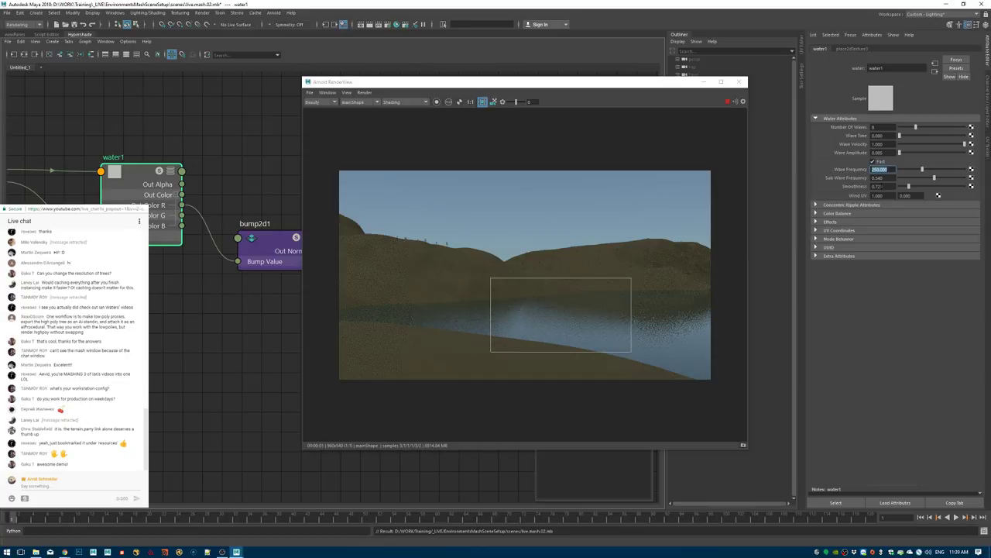
left_click_drag(886, 178, 876, 179)
type("0.2")
key("Return")
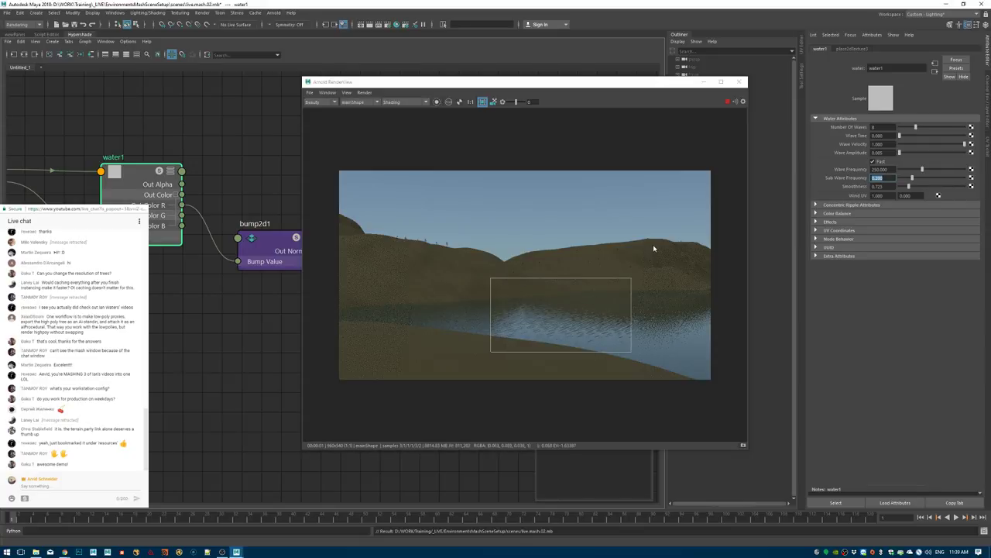
left_click(442, 249)
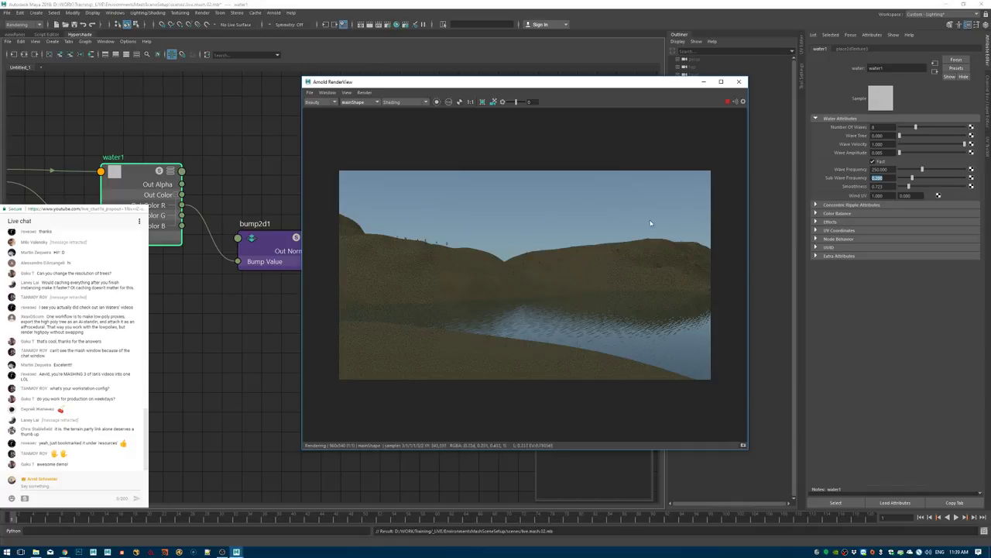
Close the Arnold RenderView and return to the perspective viewport.
left_click(738, 82)
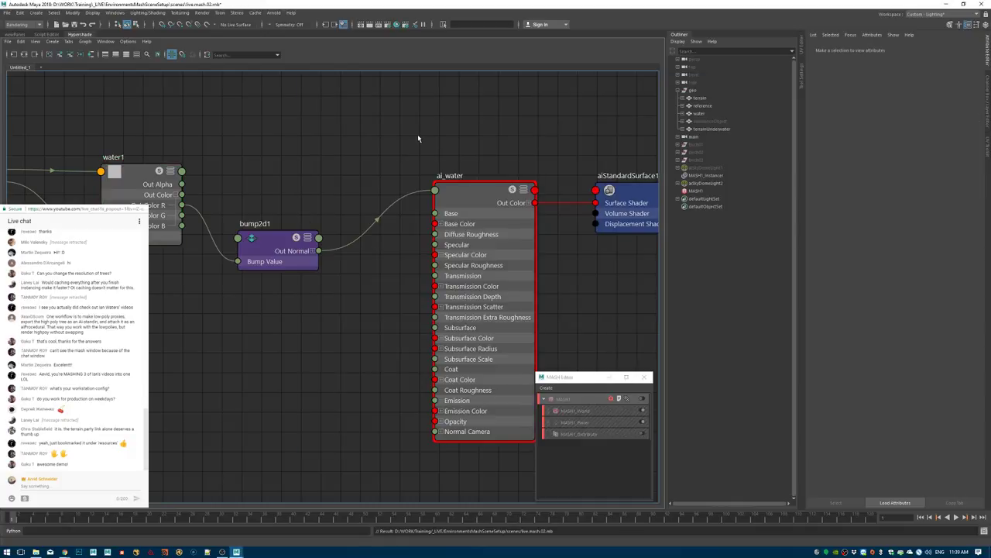
left_click(16, 35)
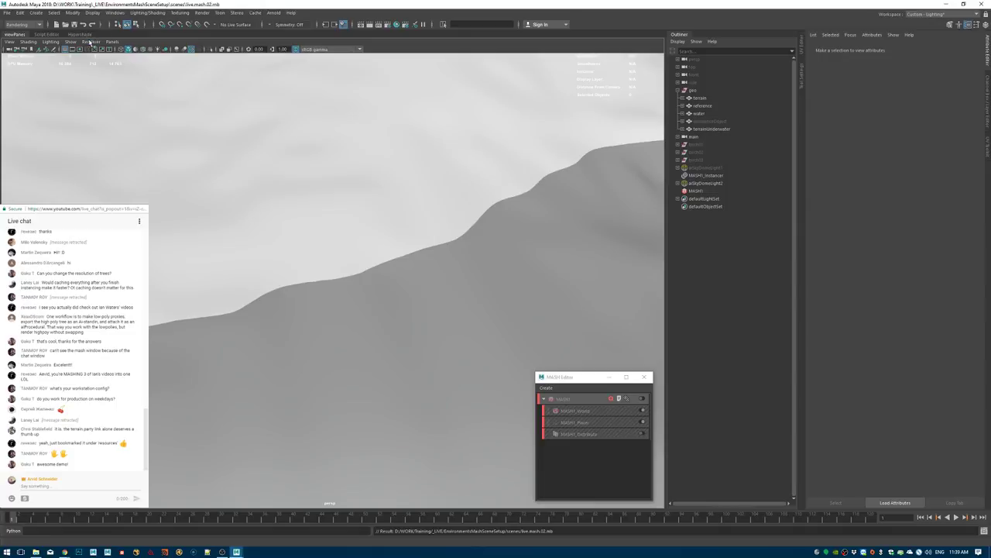
Look through the main camera, enable the MASH1 network and save the scene.
left_click(112, 41)
mouse_move(151, 50)
left_click(199, 50)
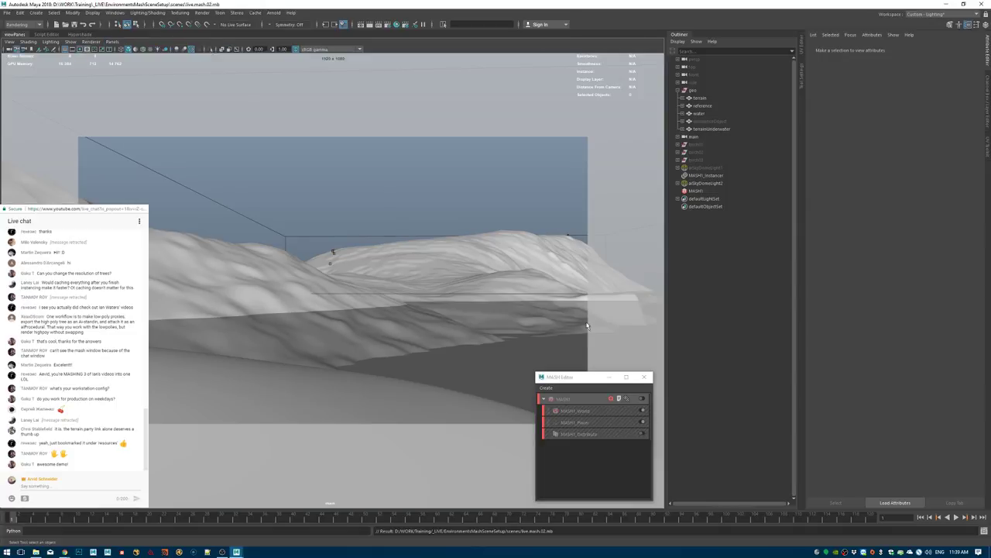
left_click(639, 411)
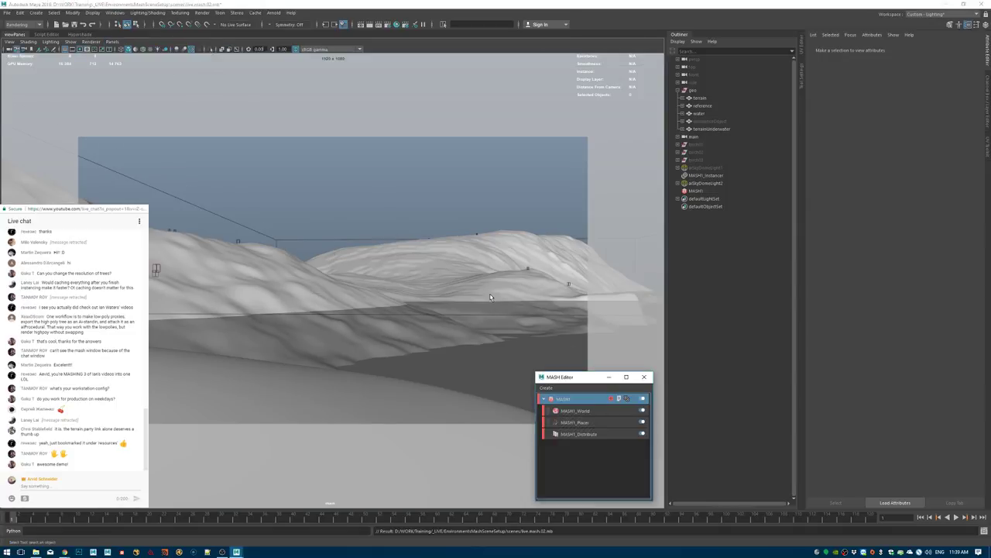
left_click(379, 173)
key("ctrl+s")
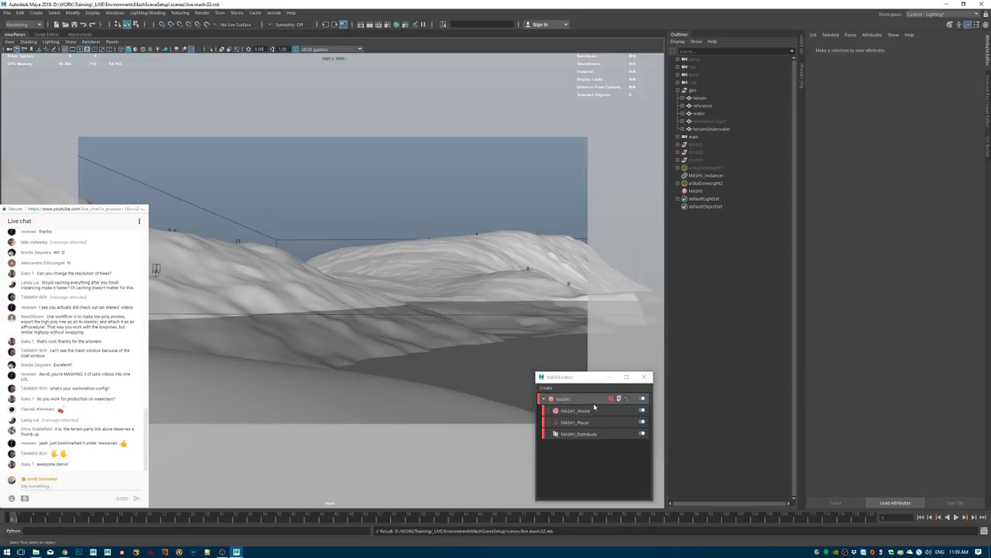
Set the Ecosystem Age of MASH1_World's Terrestrial Ecosystem to 120 and save the scene.
left_click(593, 410)
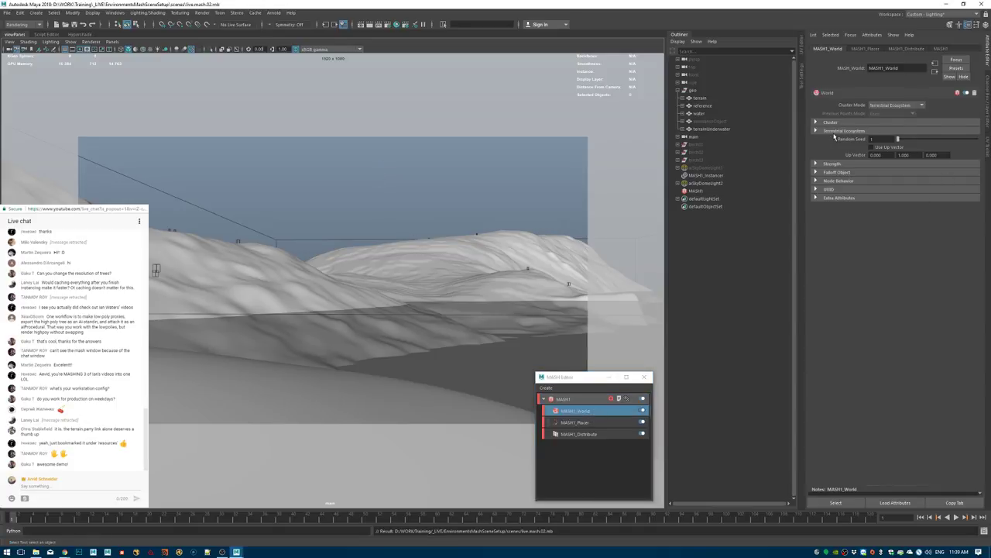
left_click(834, 133)
left_click_drag(891, 140, 836, 138)
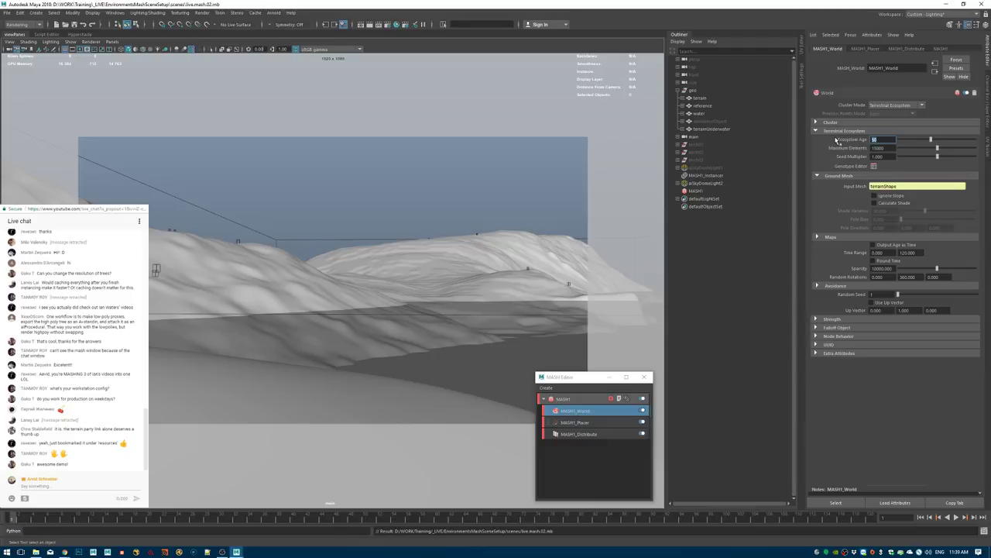
type("120")
key("Return")
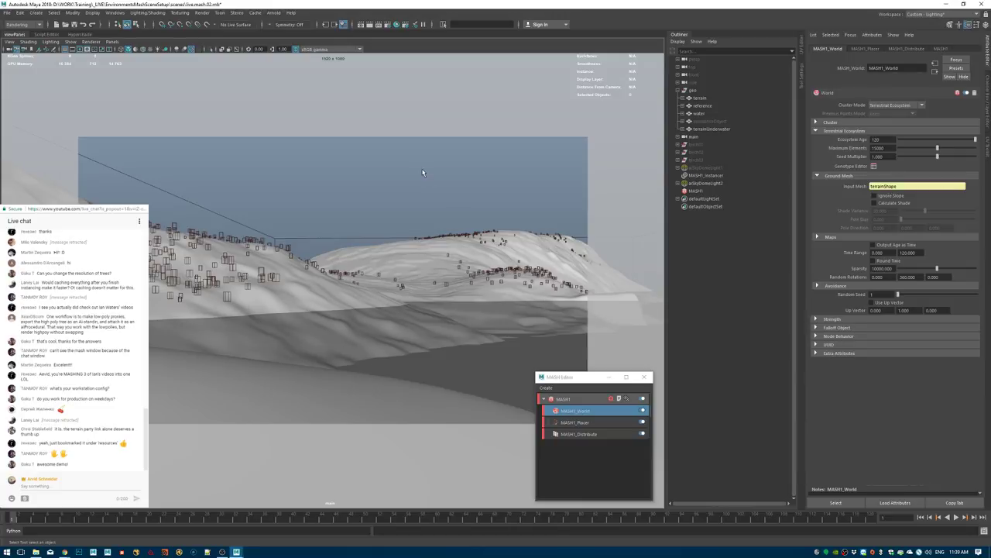
key("ctrl+s")
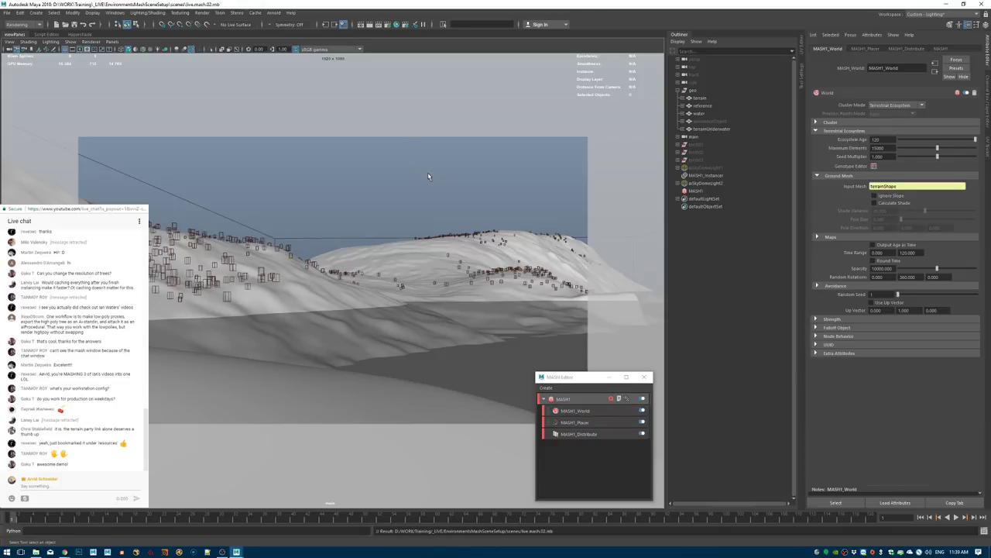
Render the main camera view in the Arnold RenderView, keeping its window clear of the Outliner.
left_click(289, 13)
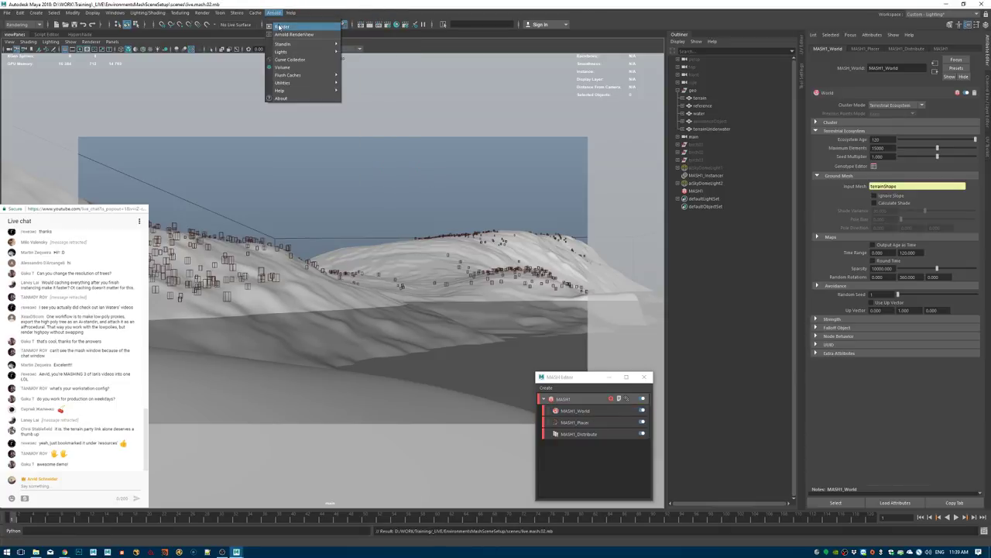
left_click(281, 27)
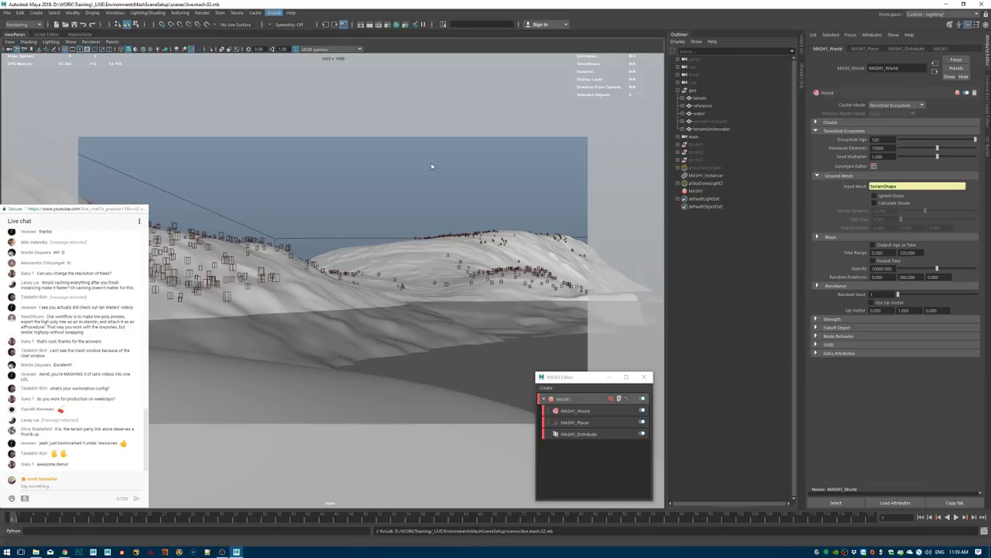
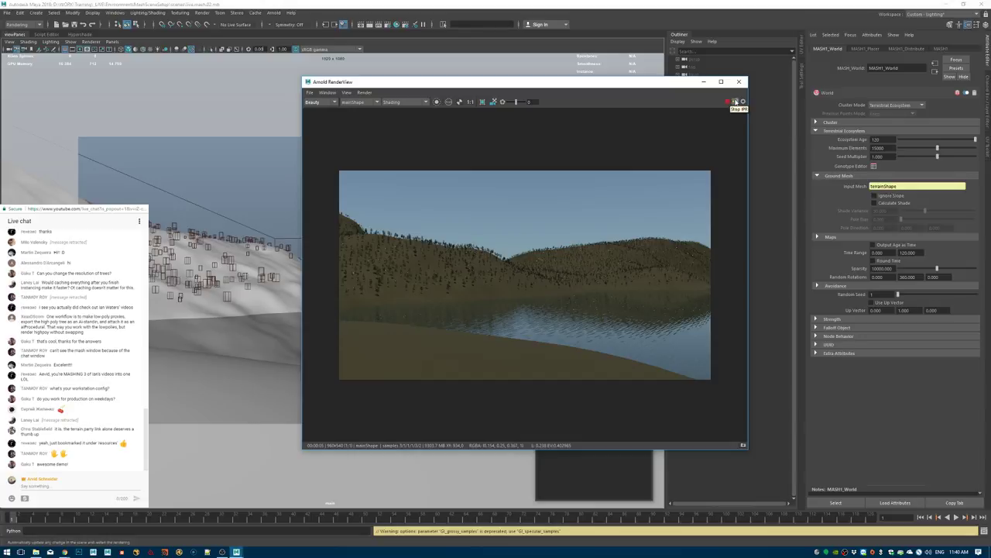
left_click_drag(664, 86, 515, 80)
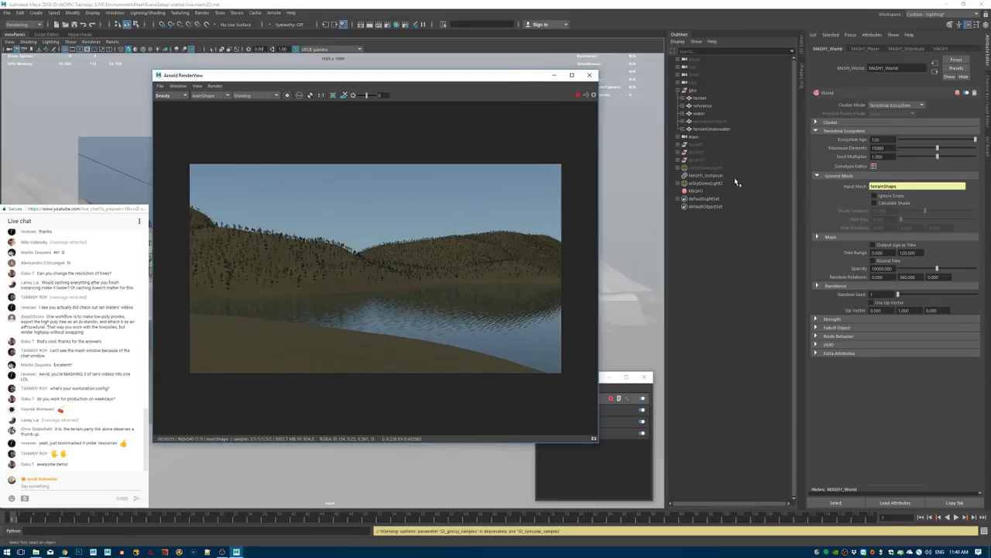
Lower the sun elevation of aiSkyDomeLight2's physical sky to about 33.
left_click(706, 184)
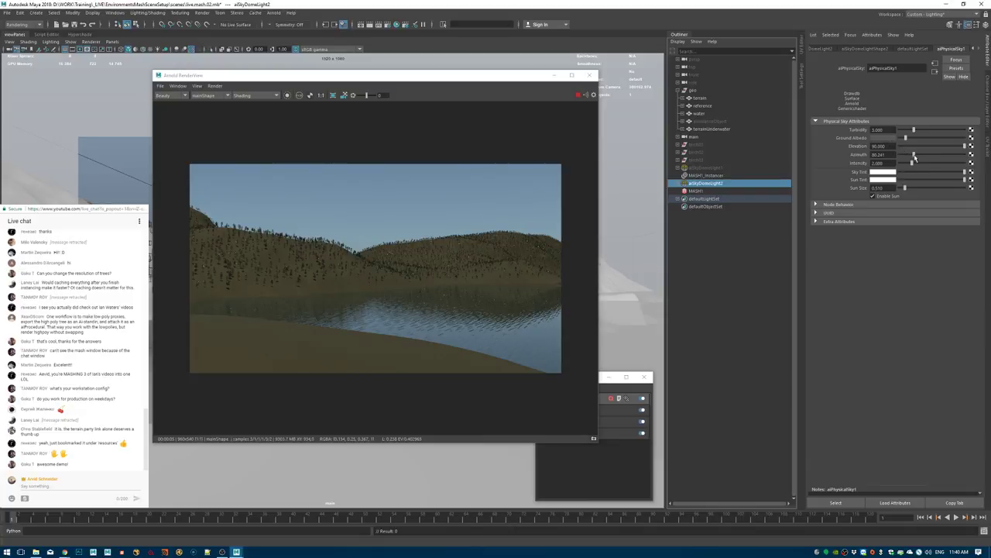
left_click_drag(943, 149, 922, 149)
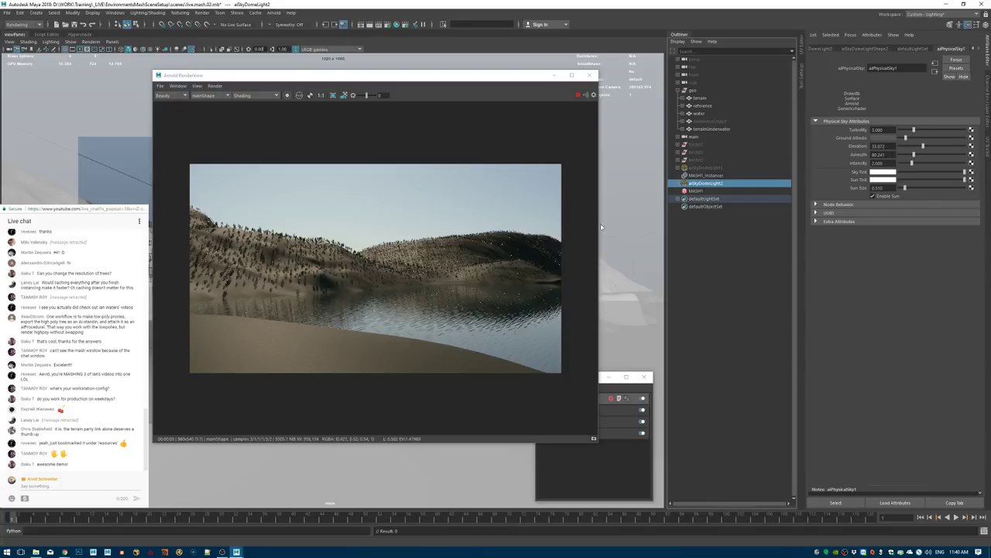
mouse_move(913, 156)
left_mouse_down()
mouse_move(925, 156)
mouse_move(914, 156)
left_mouse_up()
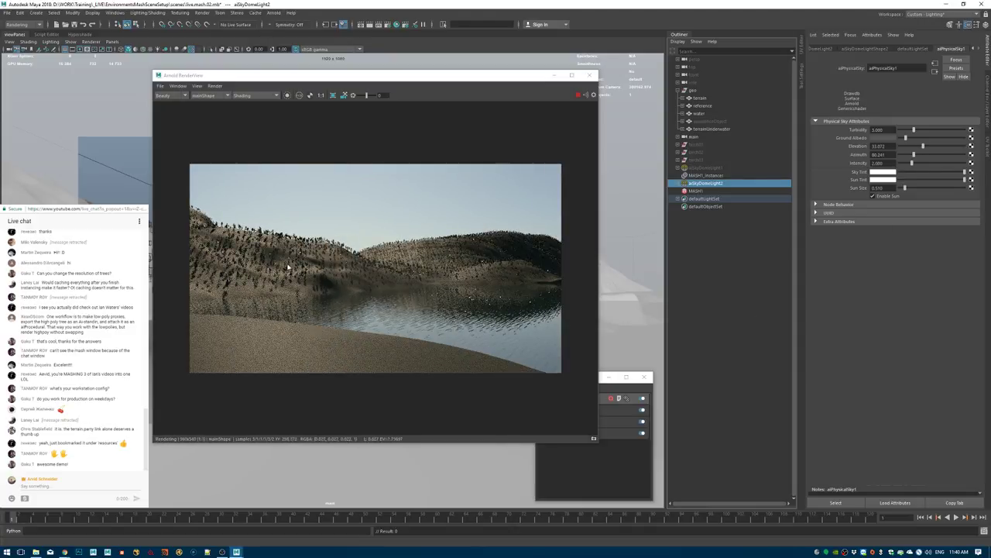
Switch the RenderView camera to perspShape and the viewport to the persp camera, and close the RenderView.
left_click_drag(381, 79, 560, 77)
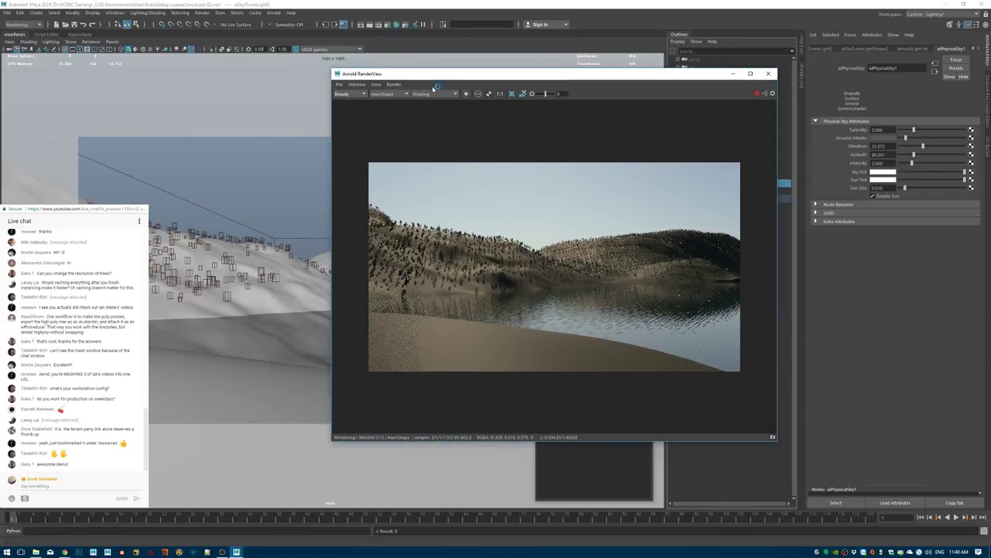
left_click(431, 93)
left_click(385, 92)
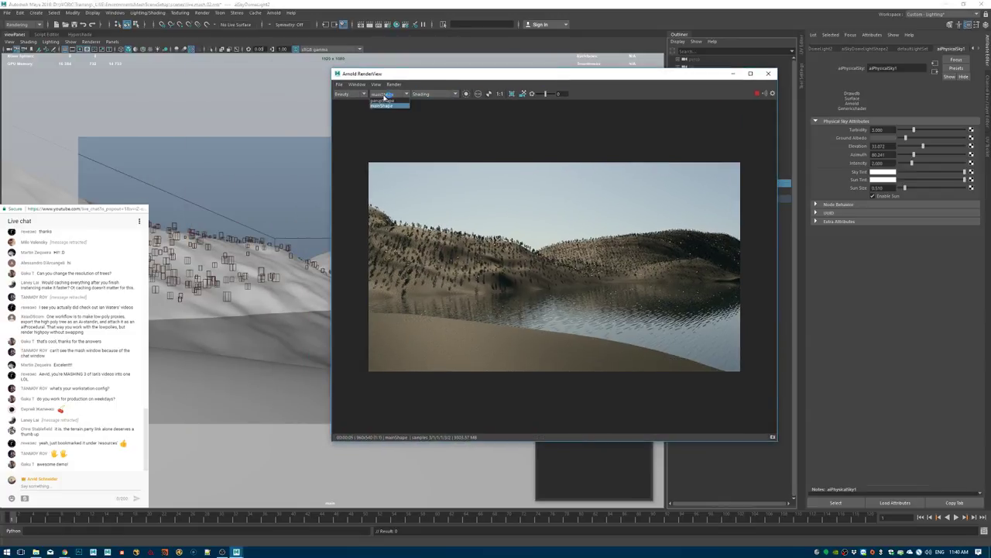
left_click(385, 106)
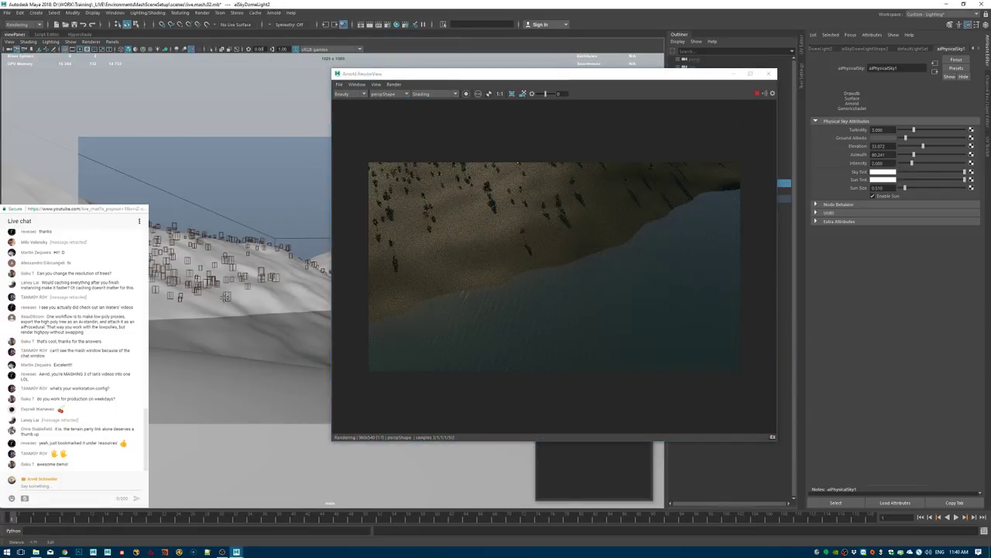
left_click(113, 41)
mouse_move(153, 52)
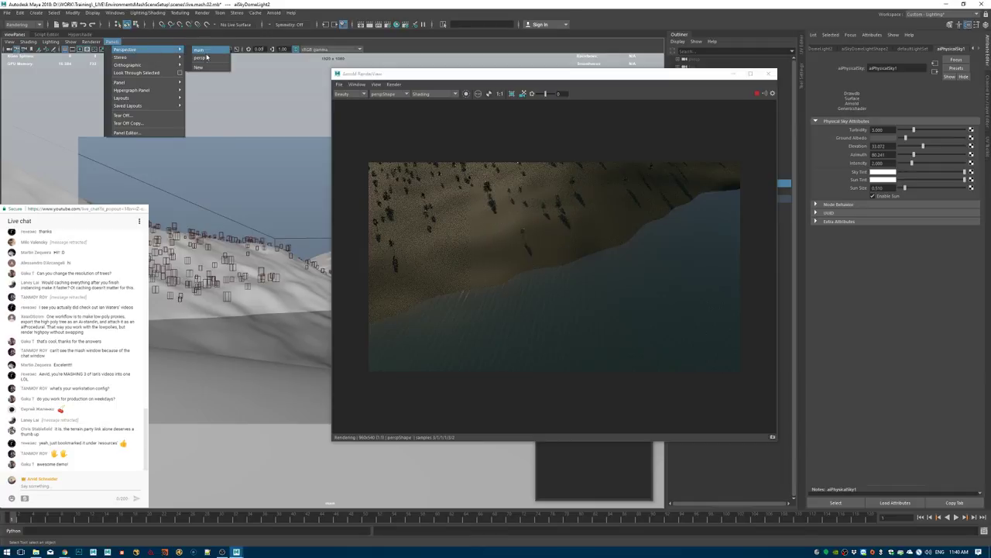
left_click(199, 58)
middle_click_drag(152, 168, 210, 259, "alt")
left_click_drag(211, 260, 210, 256, "alt")
middle_click_drag(196, 239, 184, 406, "alt")
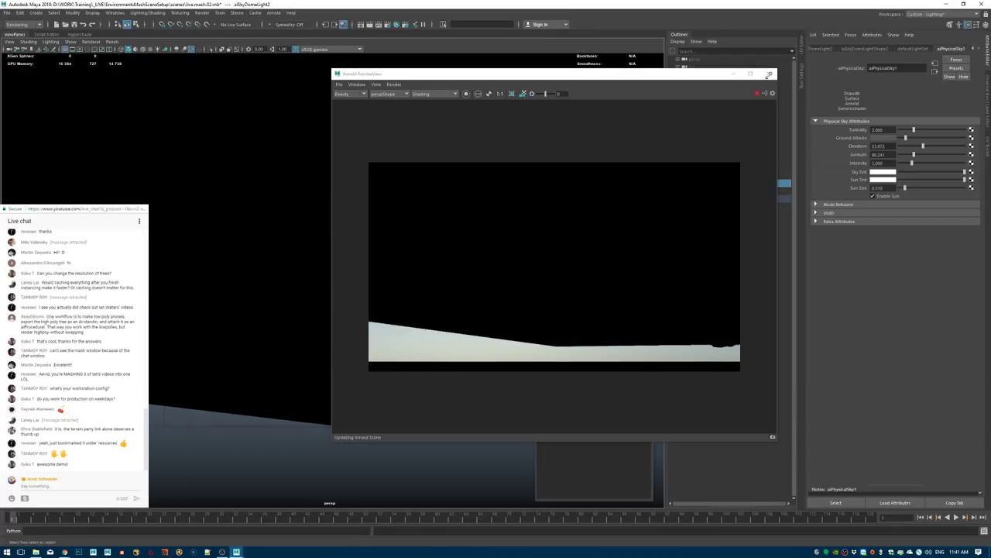
left_click(769, 73)
Frame the tree instances on the hillside up close in the perspective view, save the scene and render that view with Arnold.
left_click_drag(405, 227, 373, 199, "alt")
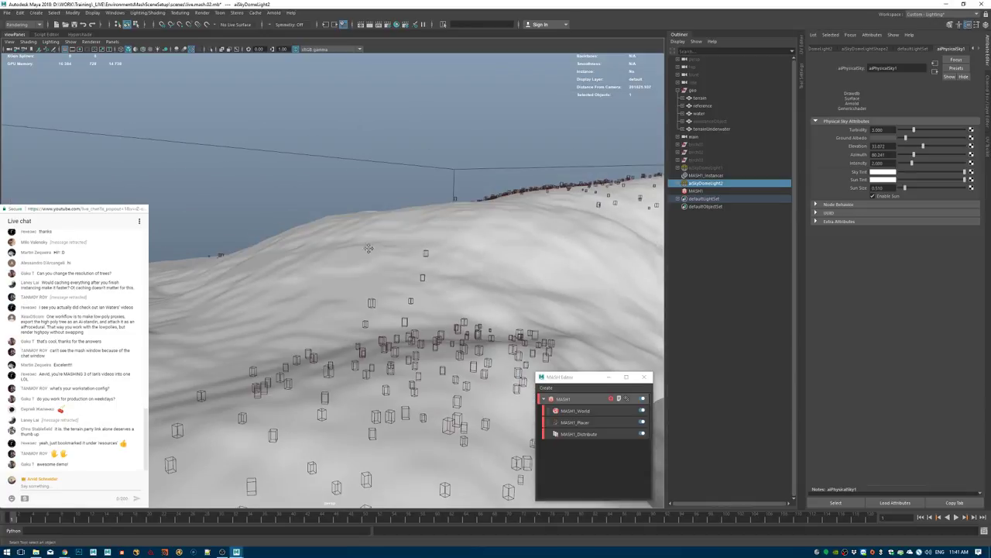
middle_click_drag(374, 199, 364, 166, "alt")
right_click_drag(333, 193, 128, 236, "alt")
left_click_drag(406, 380, 461, 297, "alt")
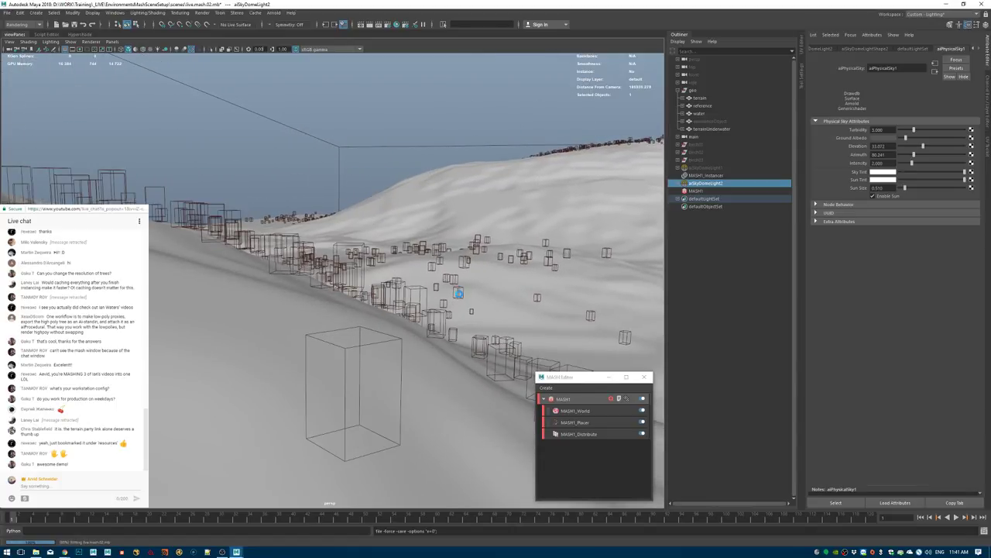
key("ctrl+s")
left_click(275, 14)
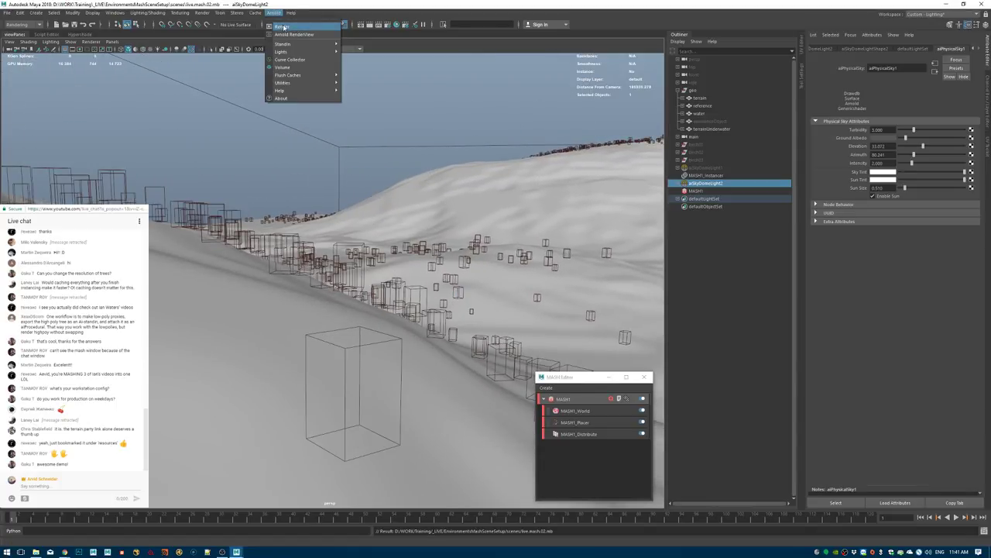
left_click(283, 27)
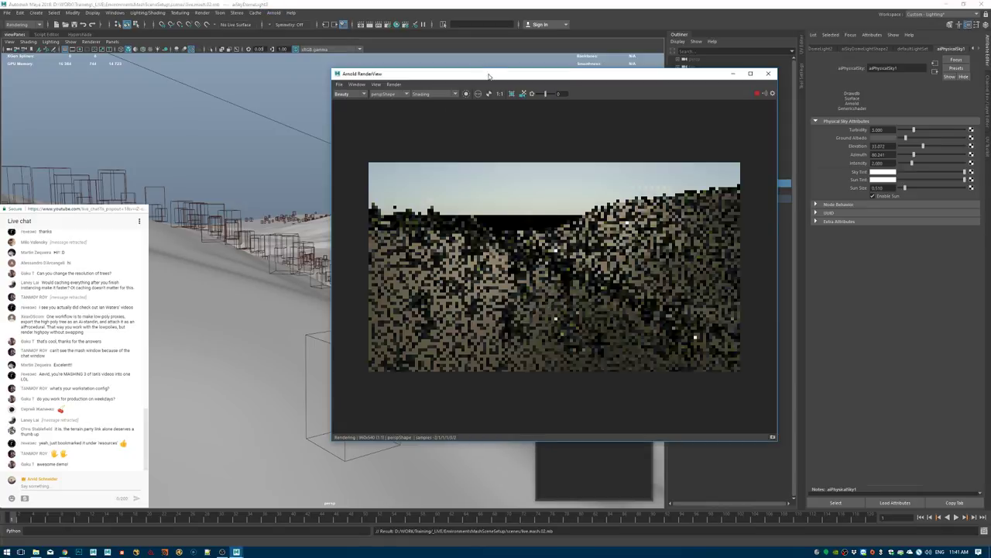
Limit the preview render to a region over the trees, moving the RenderView window off the Outliner.
left_click_drag(491, 78, 287, 87)
left_click_drag(325, 232, 397, 348)
left_click_drag(405, 83, 350, 94)
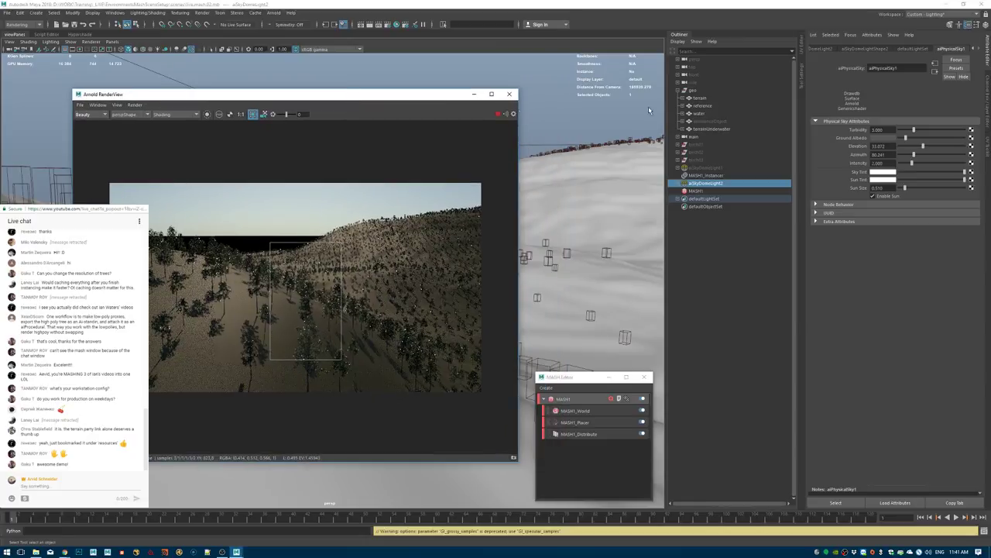
Set the specular roughness of the birch leaves' ai_leaf material to about 0.482 and its specular weight to 1.
left_click(678, 145)
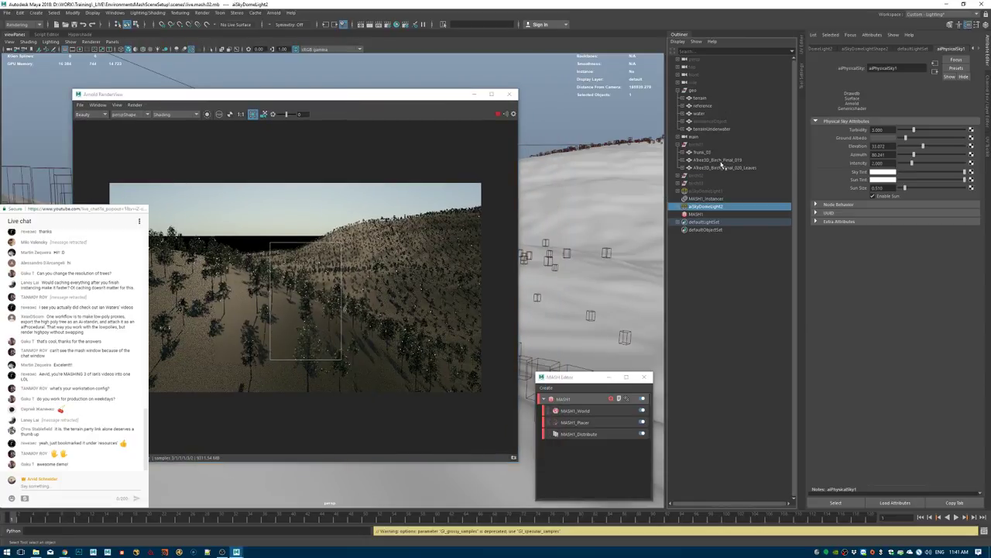
left_click(722, 167)
left_click(959, 49)
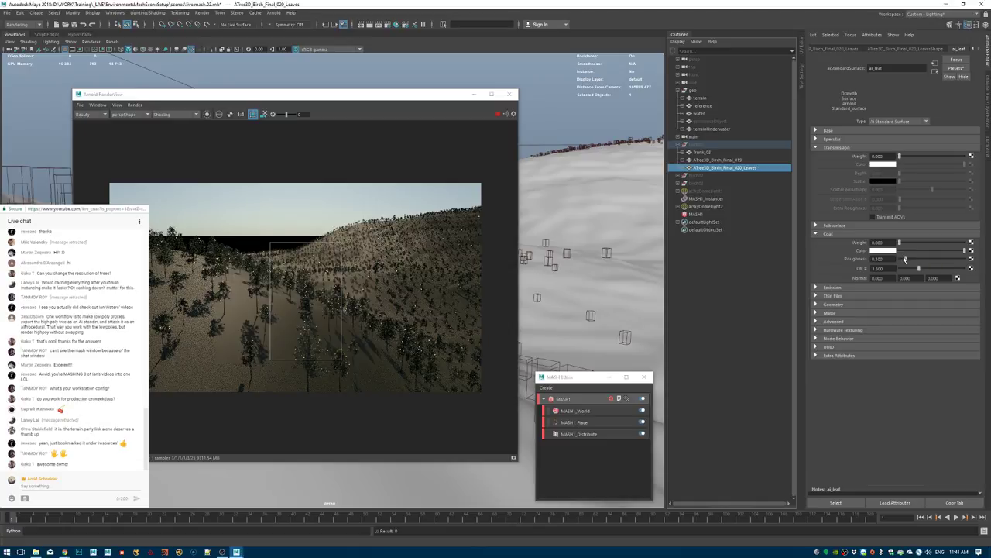
left_click(839, 140)
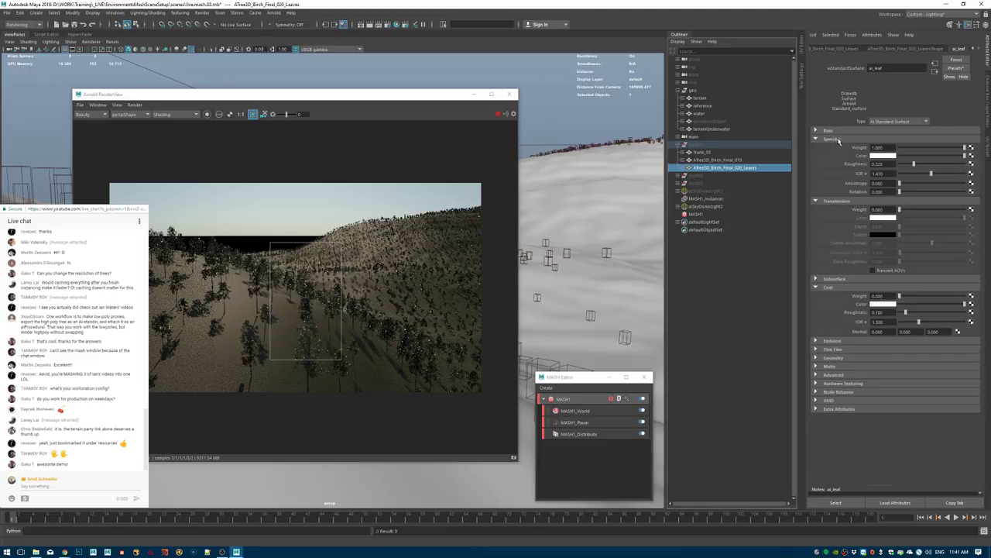
left_click(931, 165)
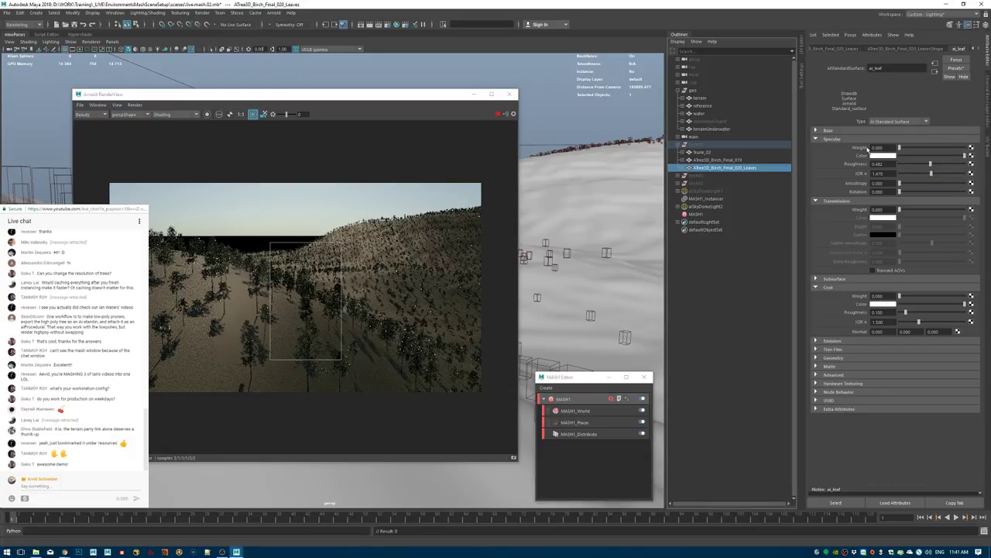
double_click(875, 147)
type("1")
key("Return")
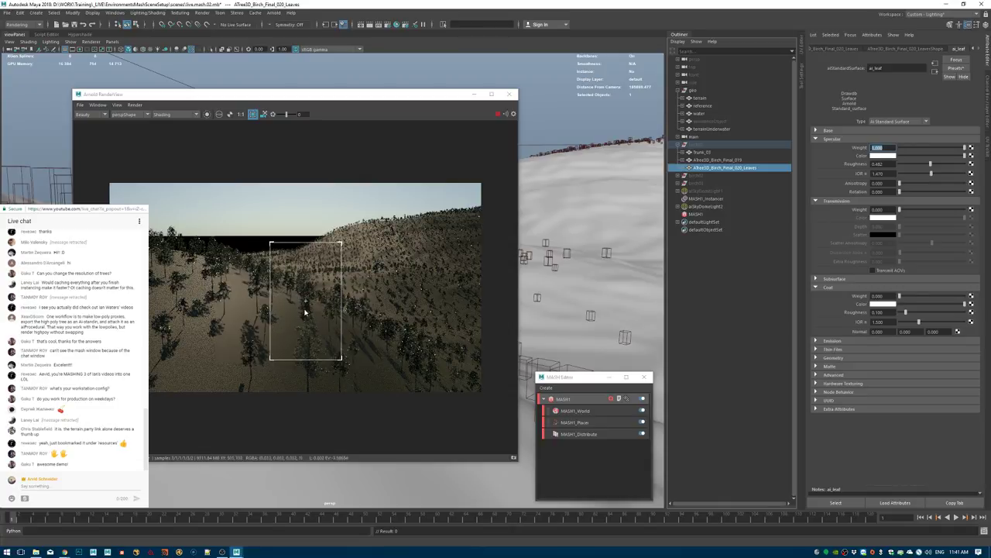
Shift the render region lower over the trees, preview the full mainShape camera view and close the RenderView.
left_click_drag(305, 303, 319, 329)
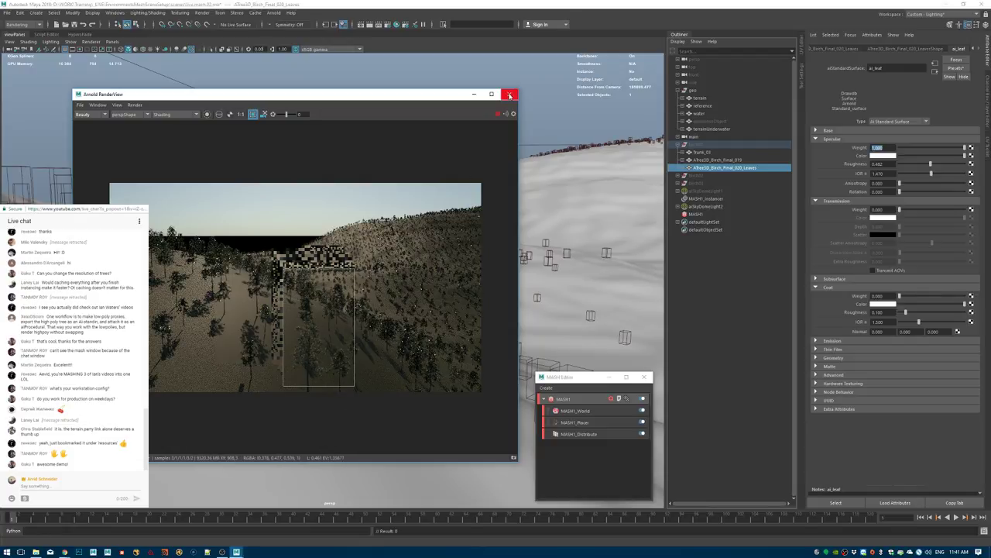
left_click(134, 114)
left_click(124, 126)
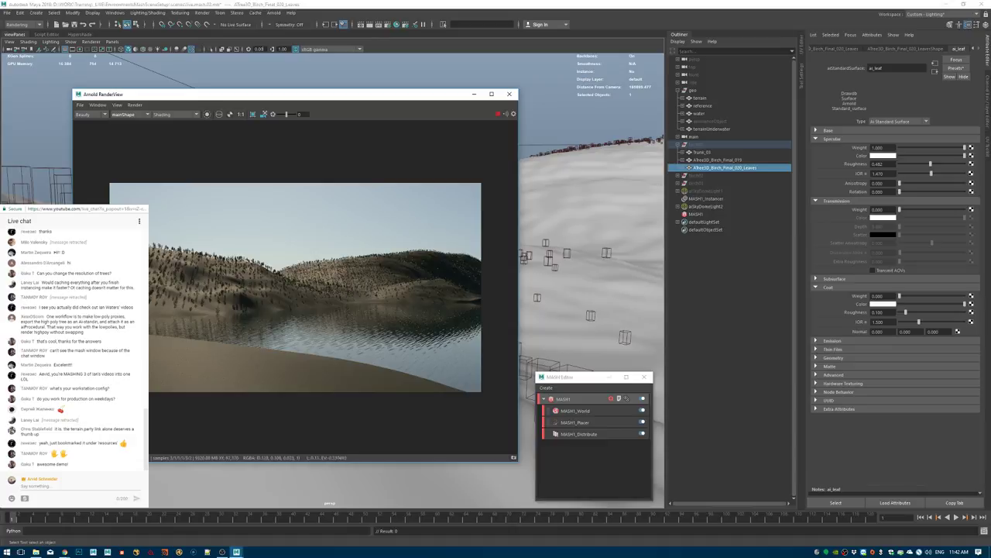
left_click(509, 94)
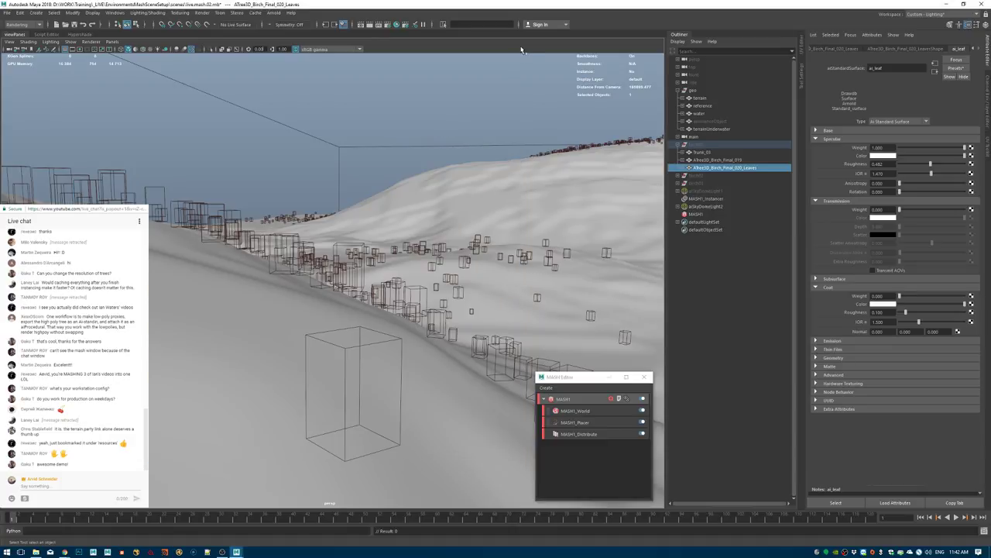
Save the scene and disable the MASH1_World node in the MASH1 network, with the wider terrain in view.
key("ctrl+s")
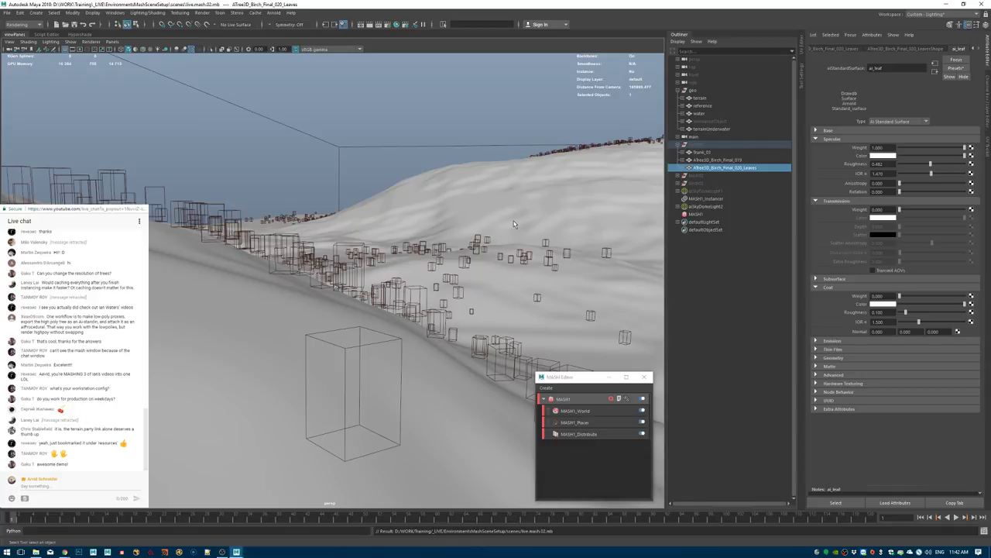
left_click_drag(531, 193, 403, 242, "alt")
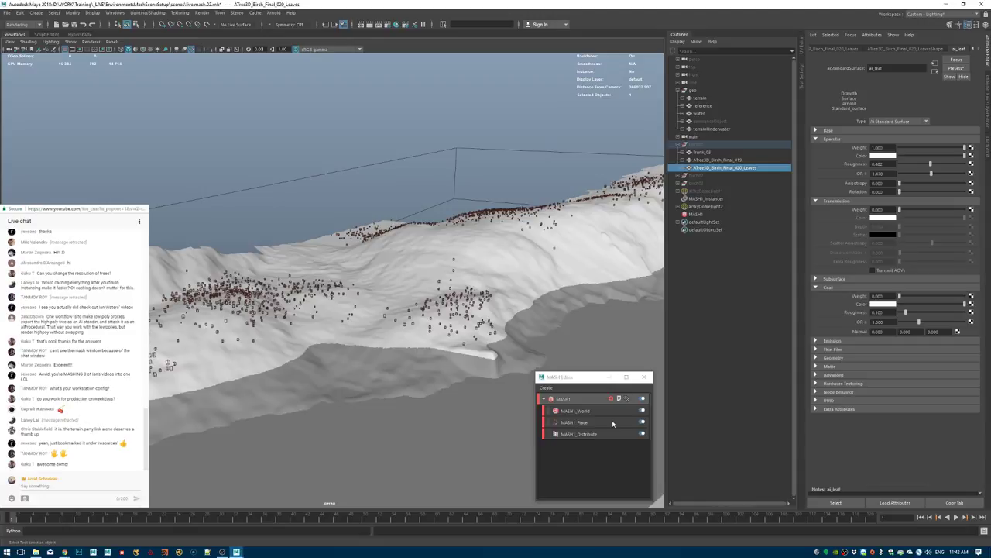
left_click(641, 410)
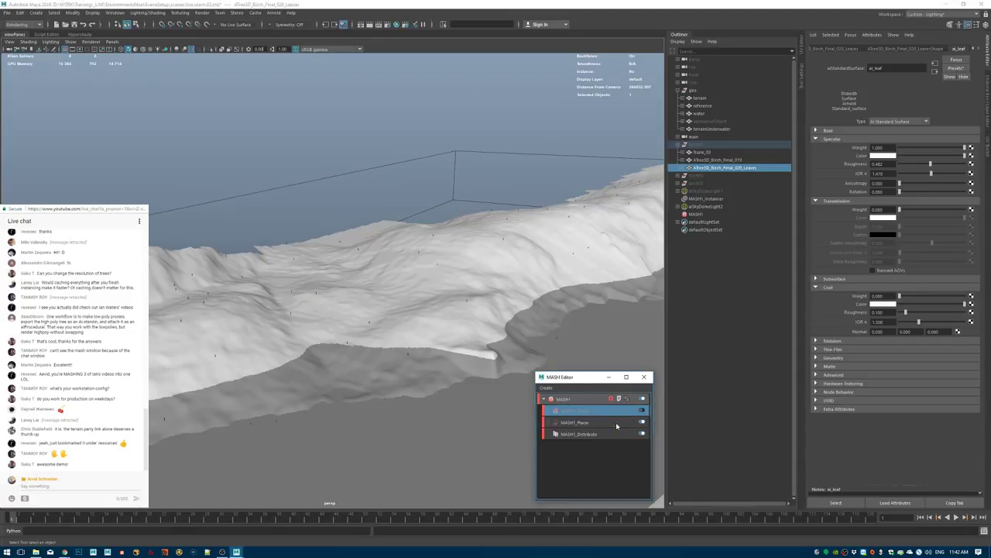
Delete the MASH1_Placer node from the MASH1 network and confirm the deletion.
left_click(617, 425)
key("Delete")
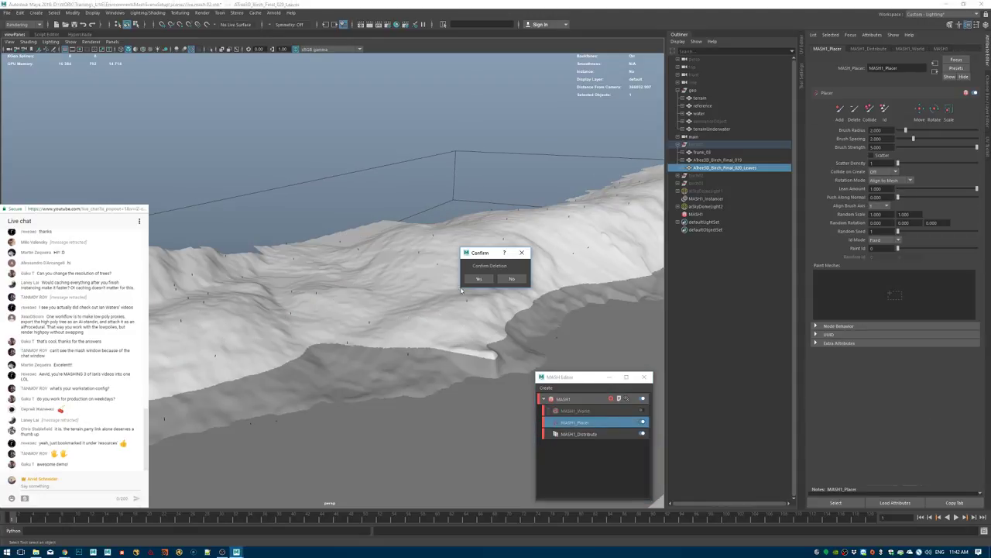
left_click(479, 278)
Set the number of points on the MASH1_Distribute node to 100 and save the scene.
left_click(573, 423)
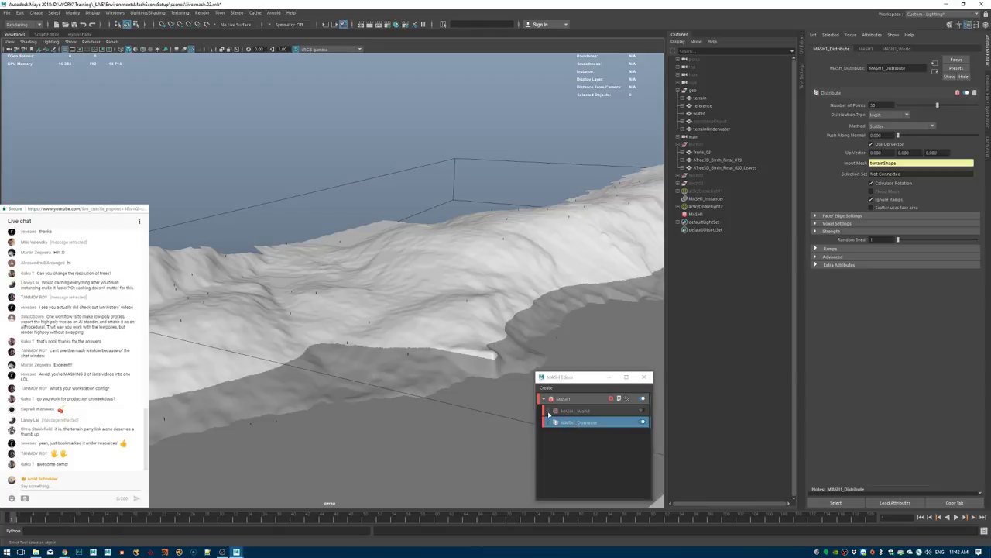
left_click_drag(488, 277, 458, 223, "alt")
key("ctrl+s")
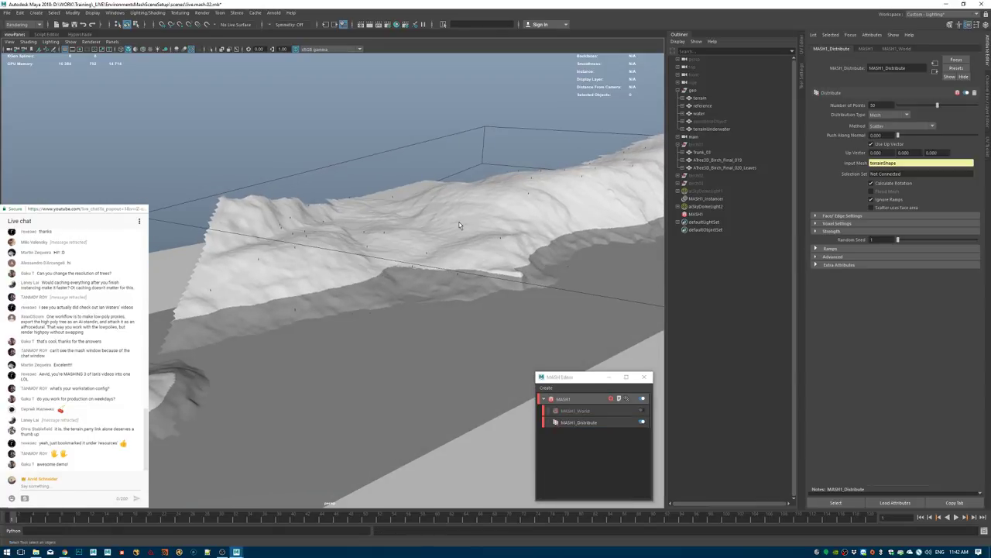
left_click_drag(885, 107, 842, 110)
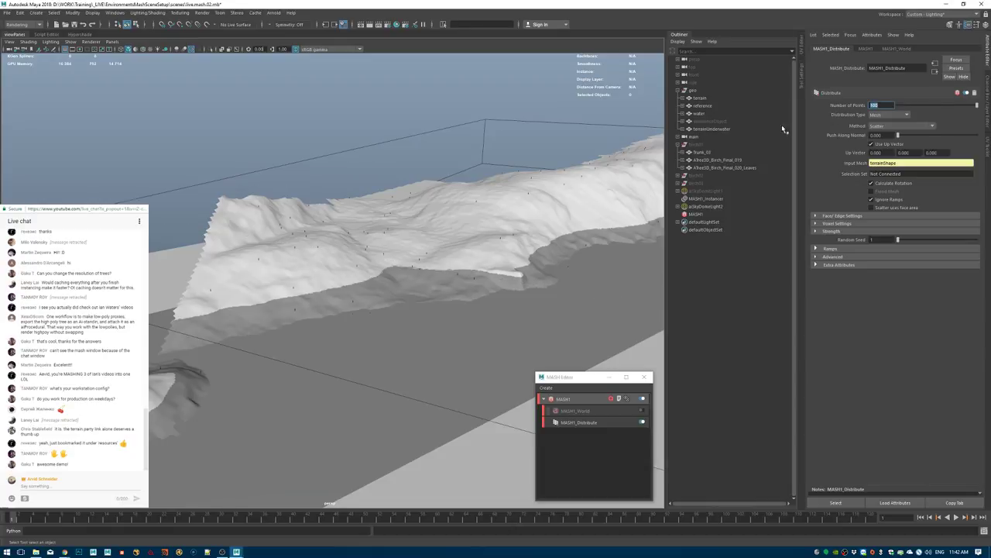
mouse_move(573, 180)
left_mouse_down("alt")
mouse_move(524, 256)
mouse_move(579, 178)
left_mouse_up("alt")
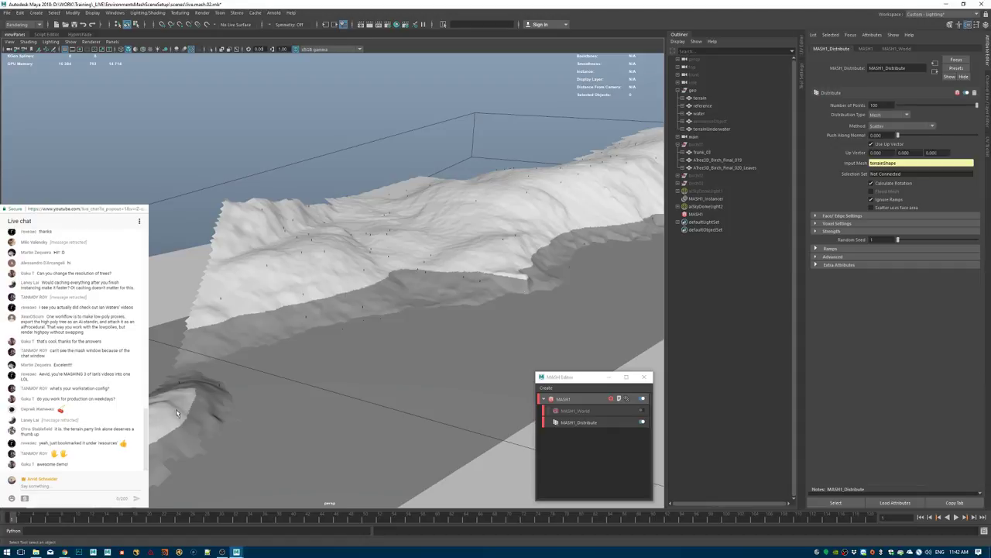
mouse_move(365, 297)
left_mouse_down("alt")
mouse_move(357, 315)
mouse_move(361, 307)
left_mouse_up("alt")
key("ctrl+s")
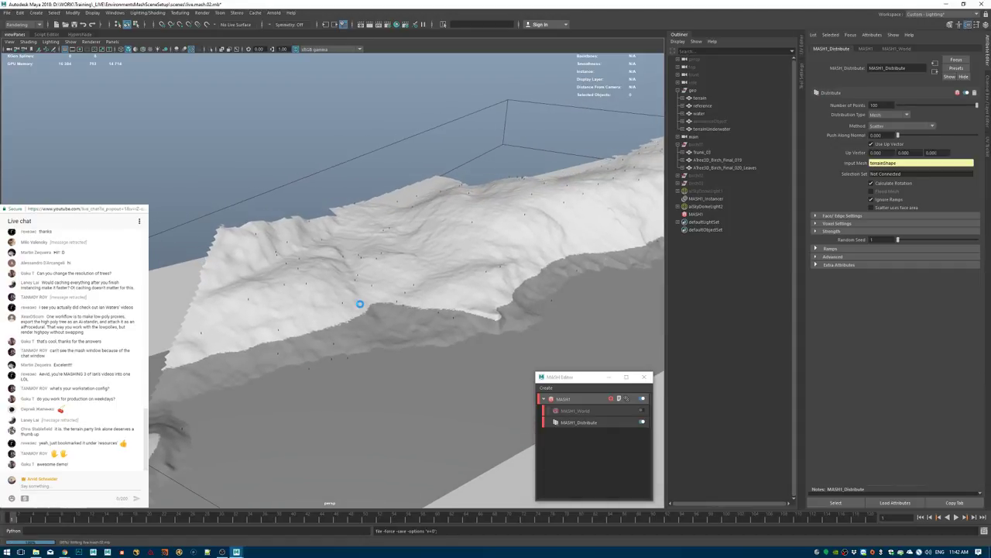
Re-enable the MASH1_World node and open its Genotype Editor, keeping the scattered points on the terrain in view.
left_click(619, 411)
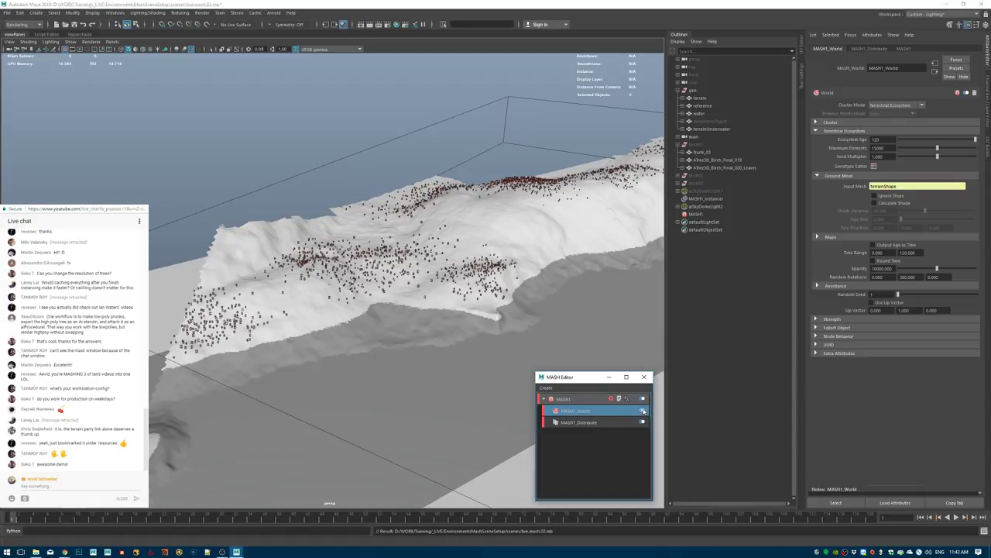
left_click_drag(414, 251, 465, 229, "alt")
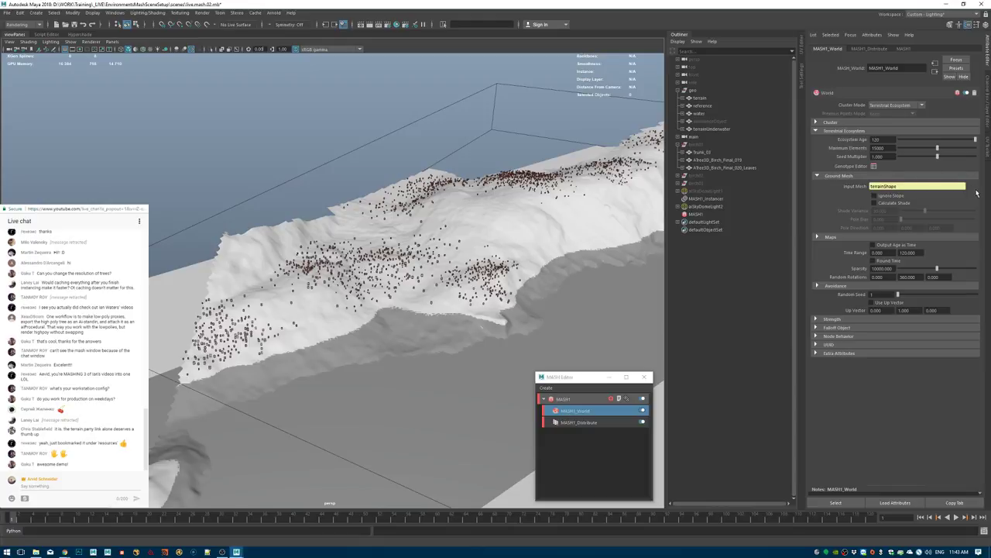
left_click(874, 166)
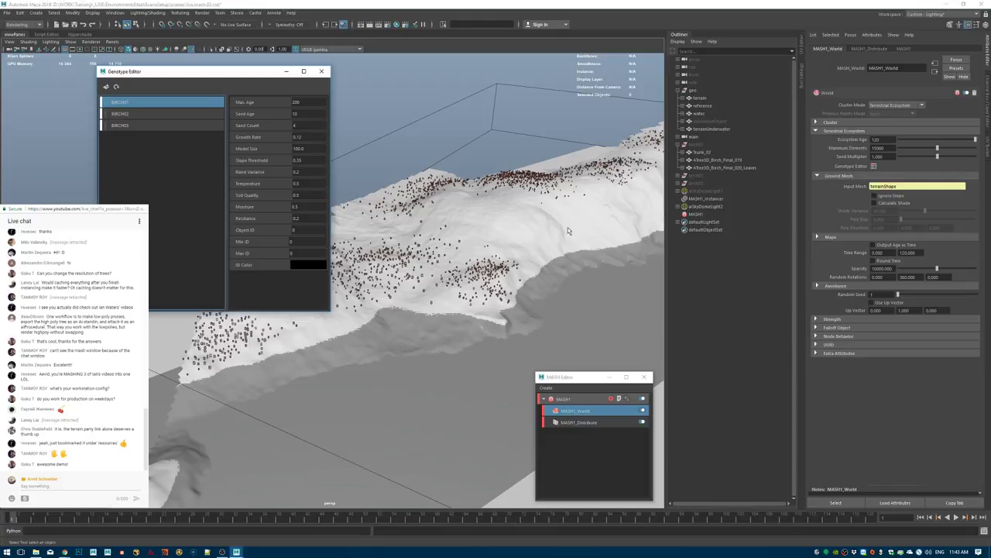
left_click_drag(194, 71, 452, 140)
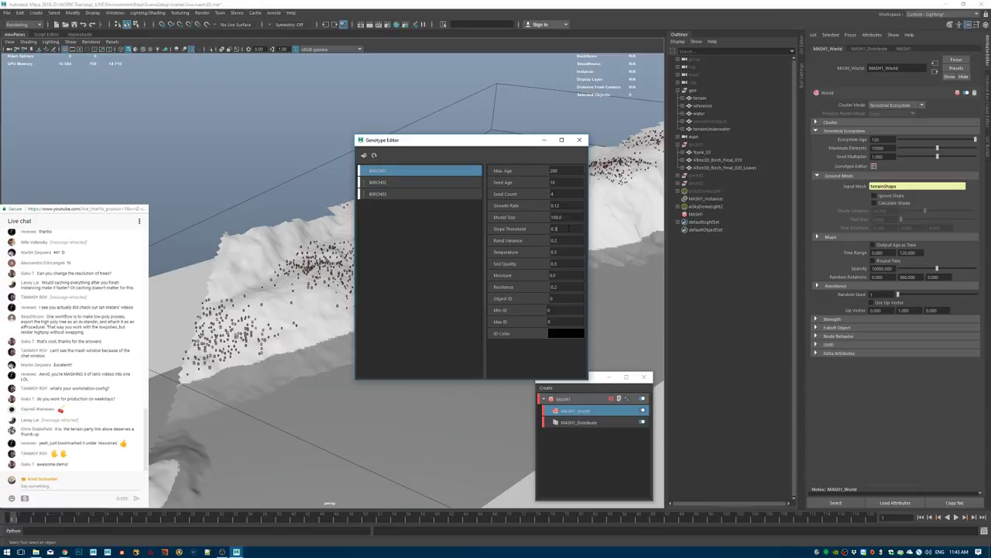
Set the slope threshold of the BIRCH01, BIRCH02 and BIRCH03 genotypes to 0.8 and regenerate the ecosystem.
left_click(394, 185)
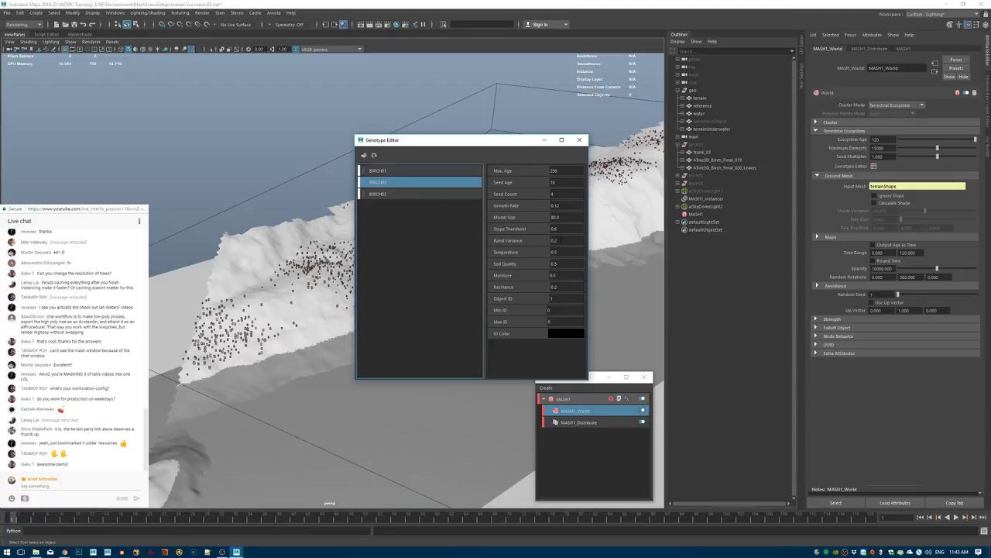
left_click(568, 230)
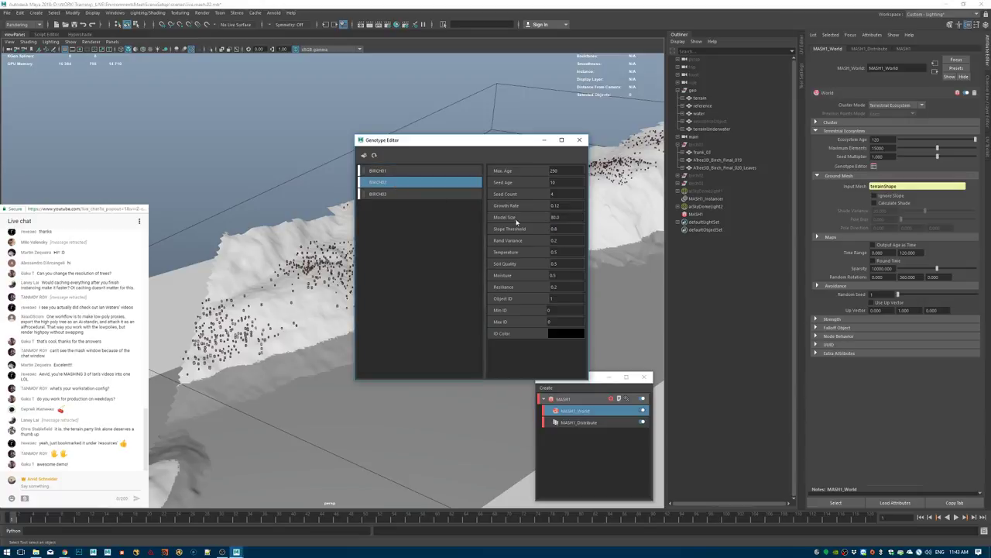
left_click(422, 195)
left_click(552, 229)
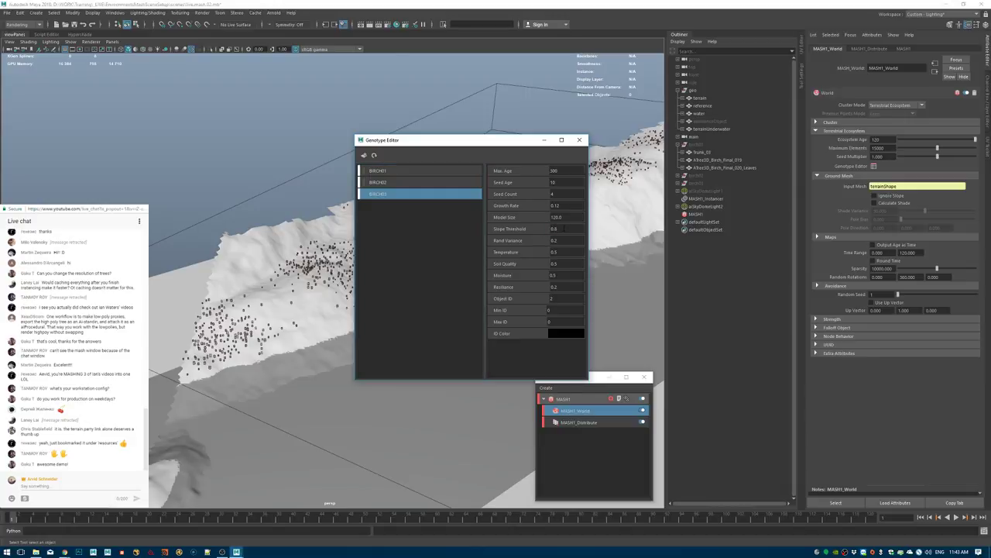
left_click(374, 154)
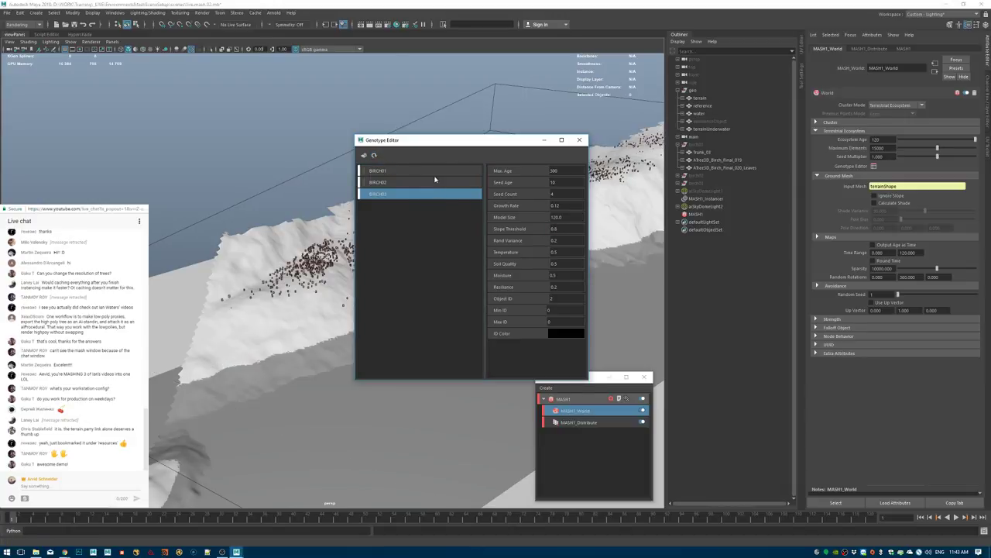
Set the maximum age to 150 for BIRCH03, 100 for BIRCH02 and 125 for BIRCH01, and regenerate the ecosystem.
left_click_drag(455, 145, 535, 254)
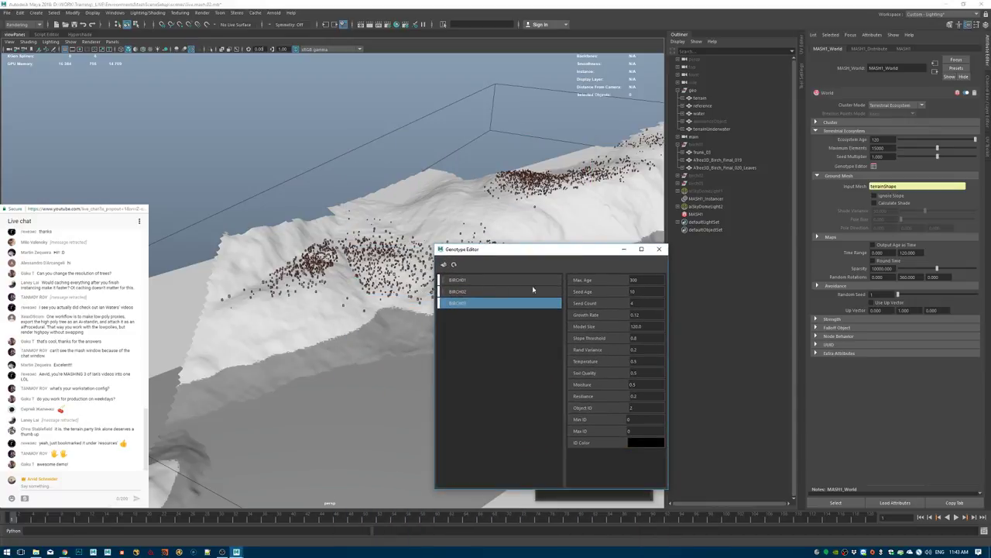
double_click(625, 280)
left_click(502, 290)
type("1")
left_click_drag(647, 280, 594, 280)
left_click(547, 283)
type("12")
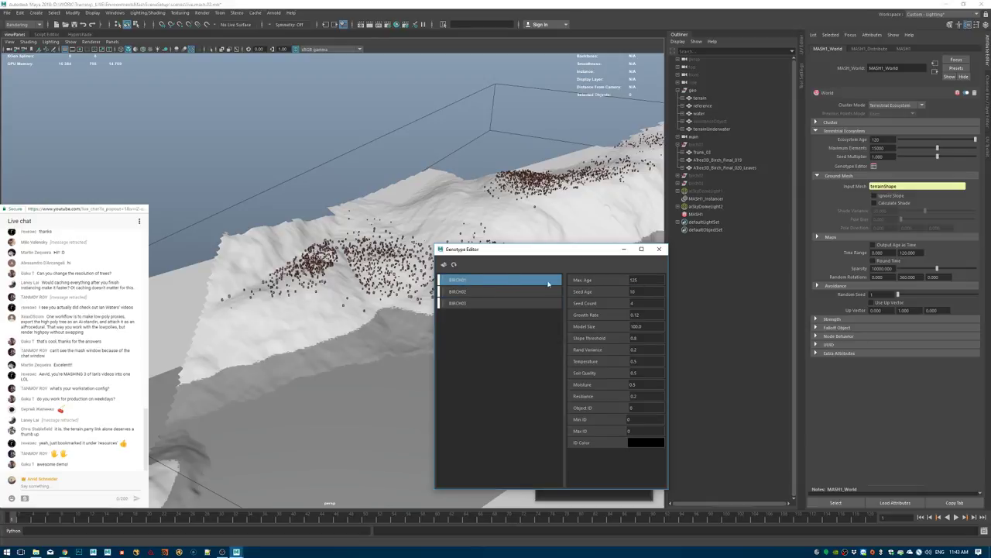
left_click(453, 264)
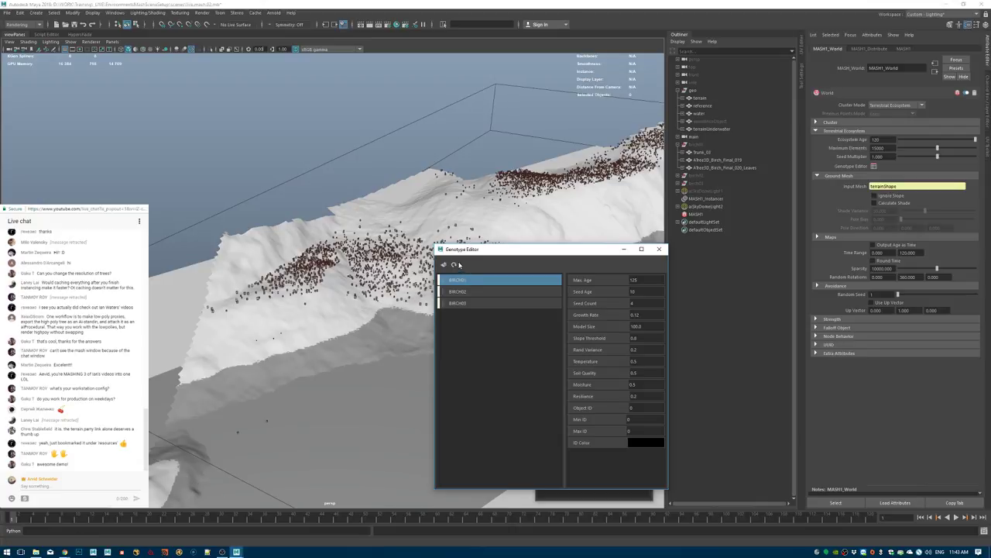
Set the BIRCH01 genotype's model size to 50 and regenerate the ecosystem, with the Genotype Editor moved off the scattered trees.
left_click_drag(501, 251, 580, 235)
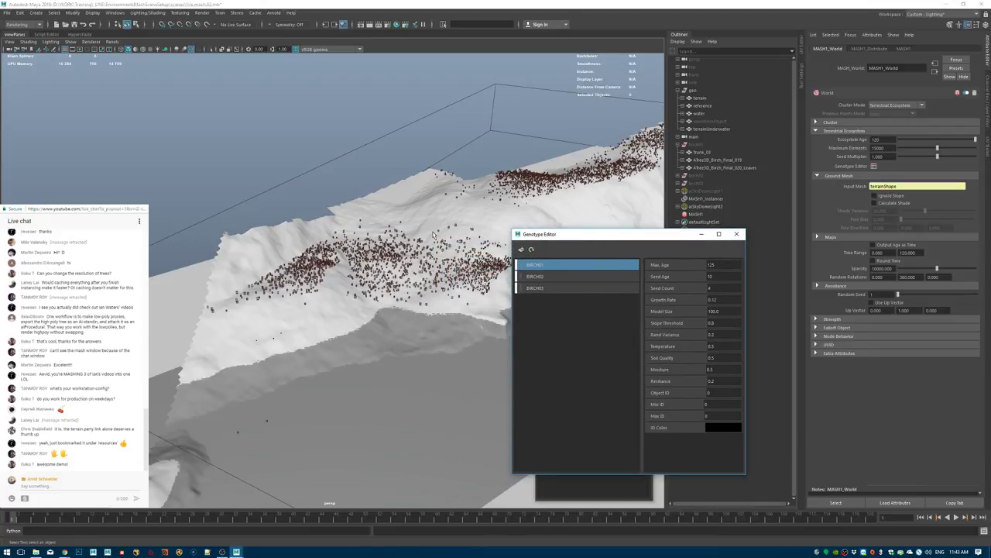
left_click_drag(433, 233, 460, 231, "alt")
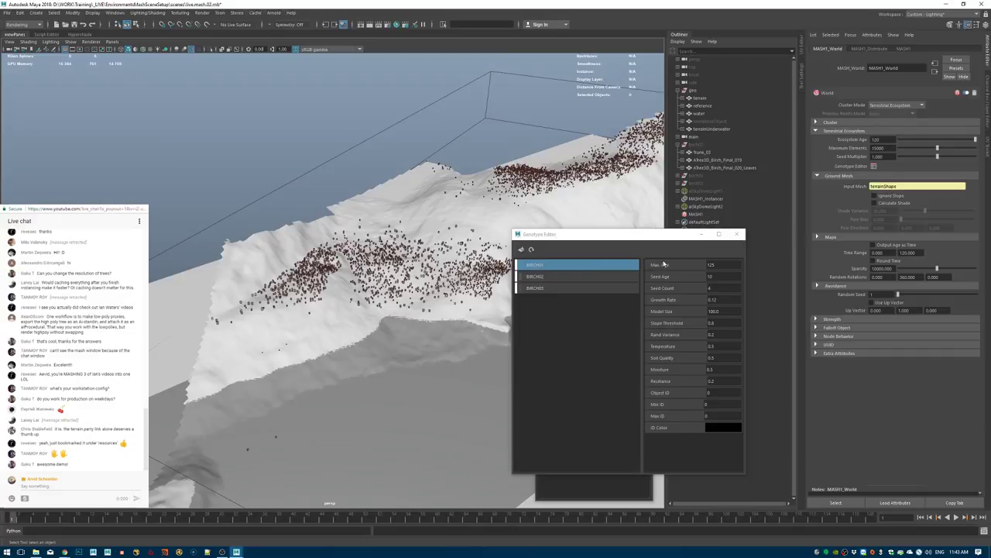
left_click(576, 280)
left_click(575, 266)
left_click_drag(721, 312, 650, 310)
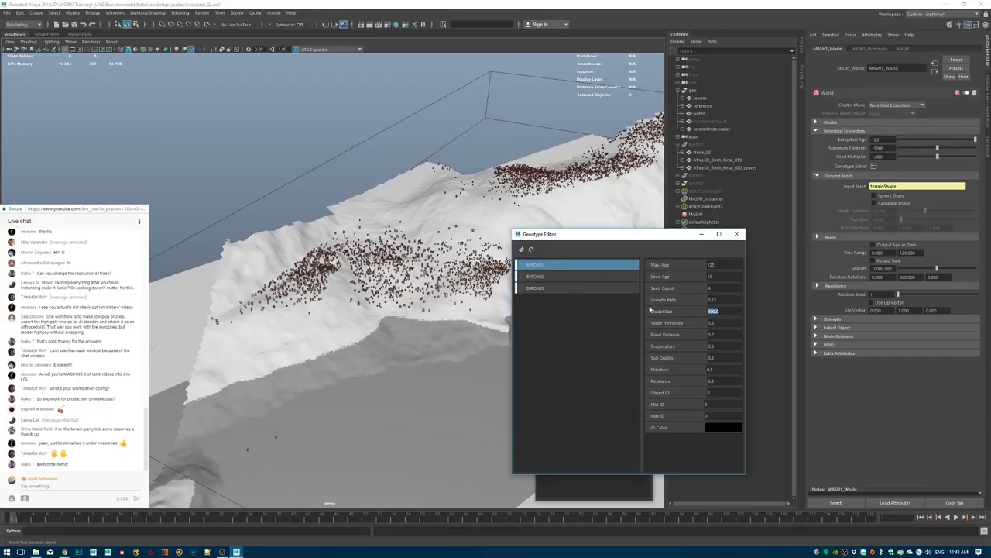
type("500")
left_click_drag(730, 311, 688, 312)
type("50")
left_click(531, 250)
left_click_drag(211, 306, 347, 284, "alt")
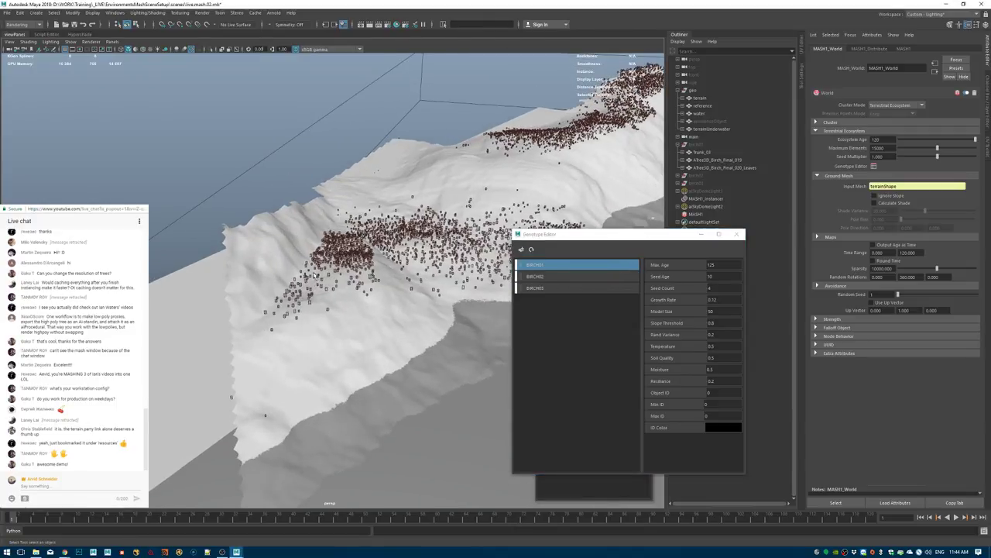
Set the BIRCH02 genotype's slope threshold to 0.1 and regenerate the ecosystem.
left_click(565, 277)
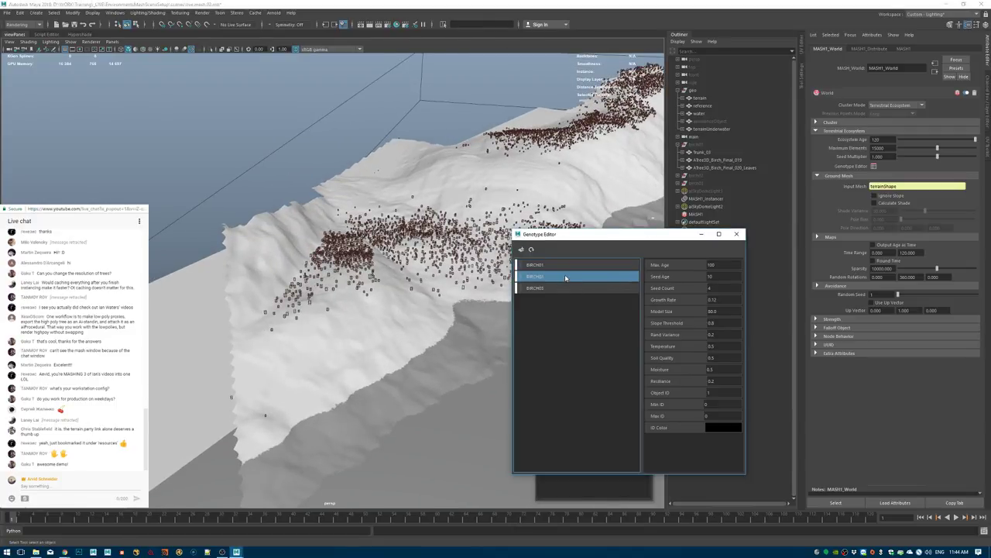
left_click_drag(721, 322, 684, 319)
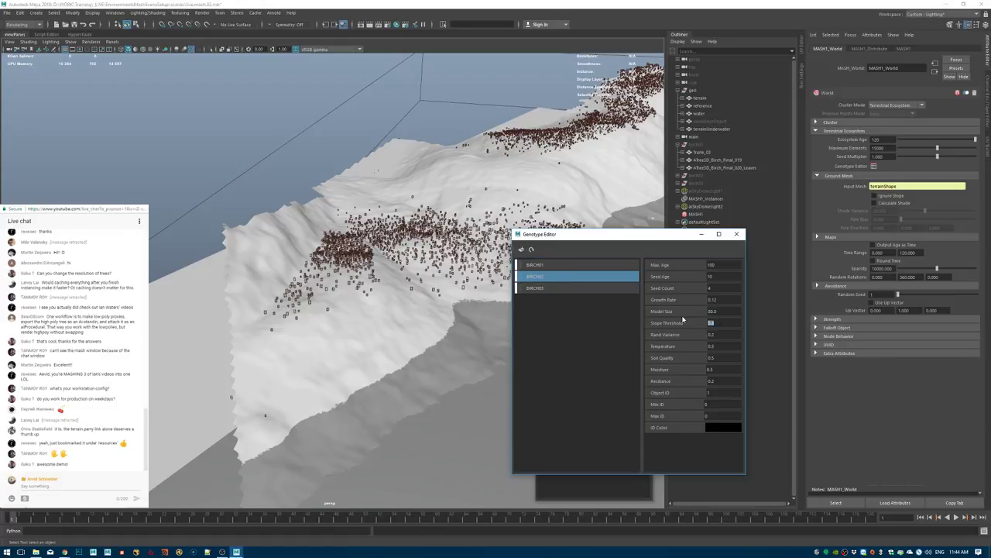
type(".1")
left_click(532, 251)
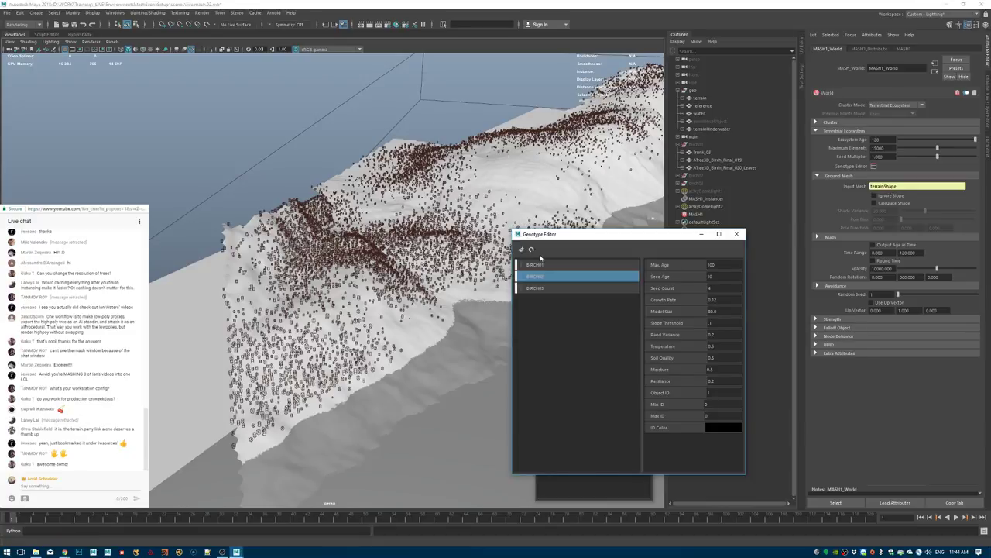
Set the BIRCH01 genotype's slope threshold to 0.5 and regenerate the ecosystem.
left_click(549, 268)
left_click_drag(722, 322, 681, 318)
type(".5")
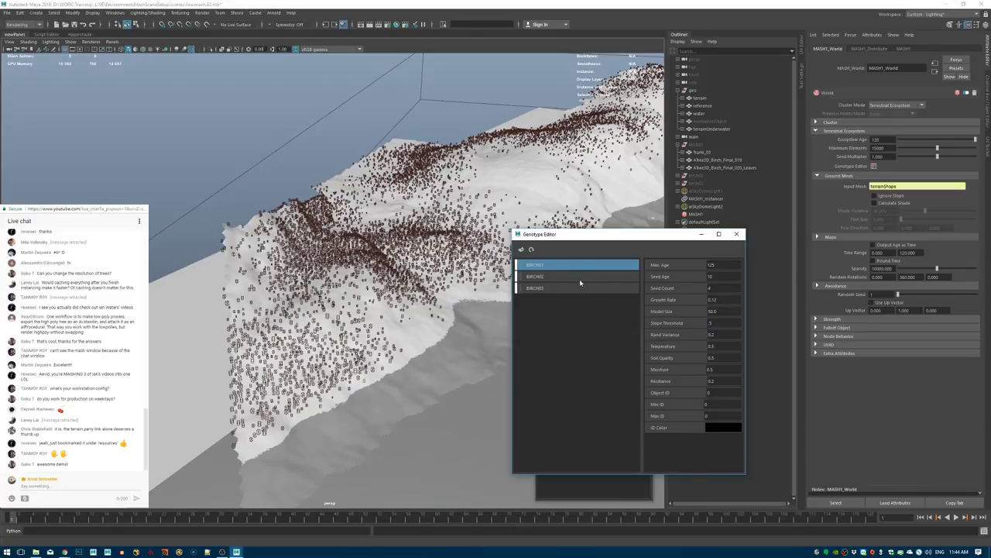
left_click(532, 251)
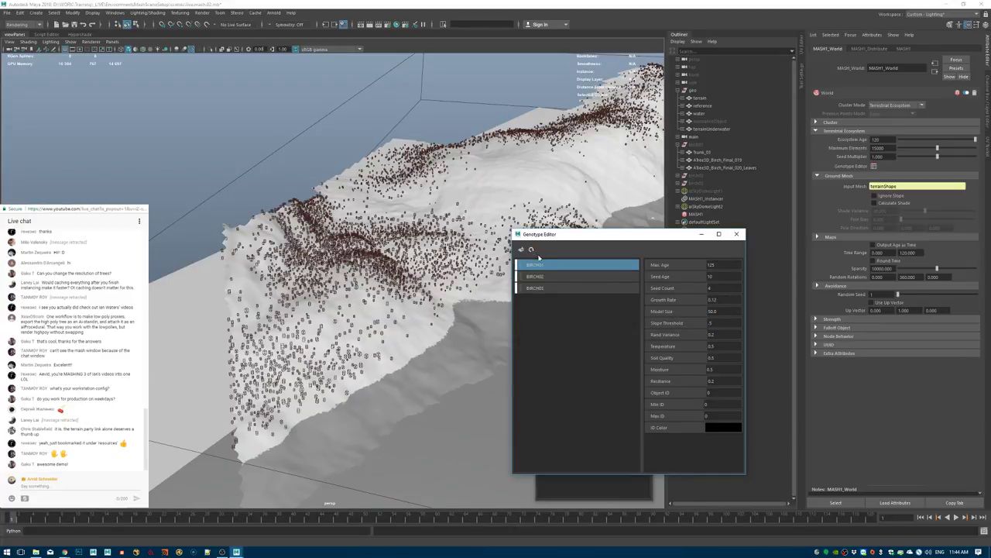
Check the BIRCH03 genotype's settings, close the Genotype Editor and save the scene.
left_click(577, 288)
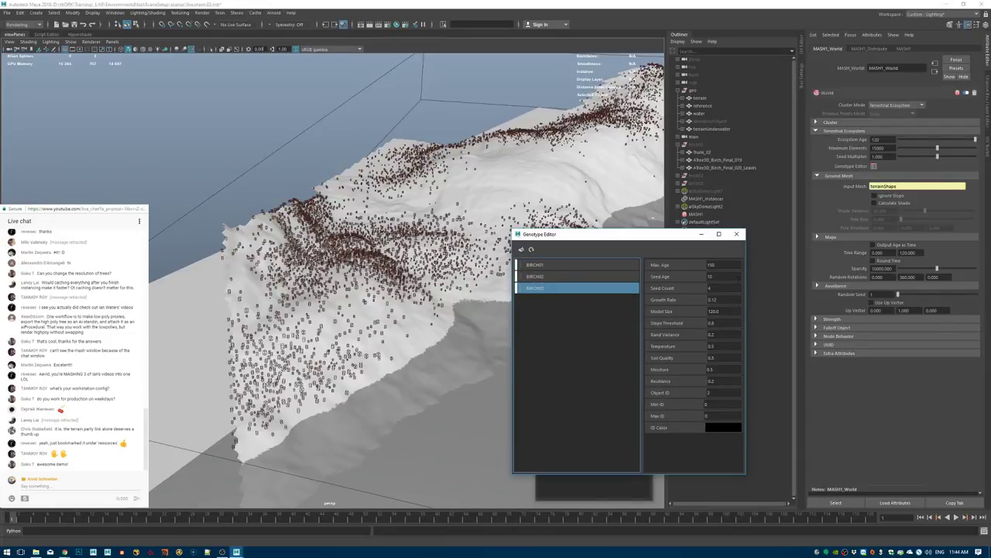
left_click(736, 234)
mouse_move(459, 271)
left_mouse_down("alt")
mouse_move(446, 271)
mouse_move(458, 271)
left_mouse_up("alt")
key("ctrl+s")
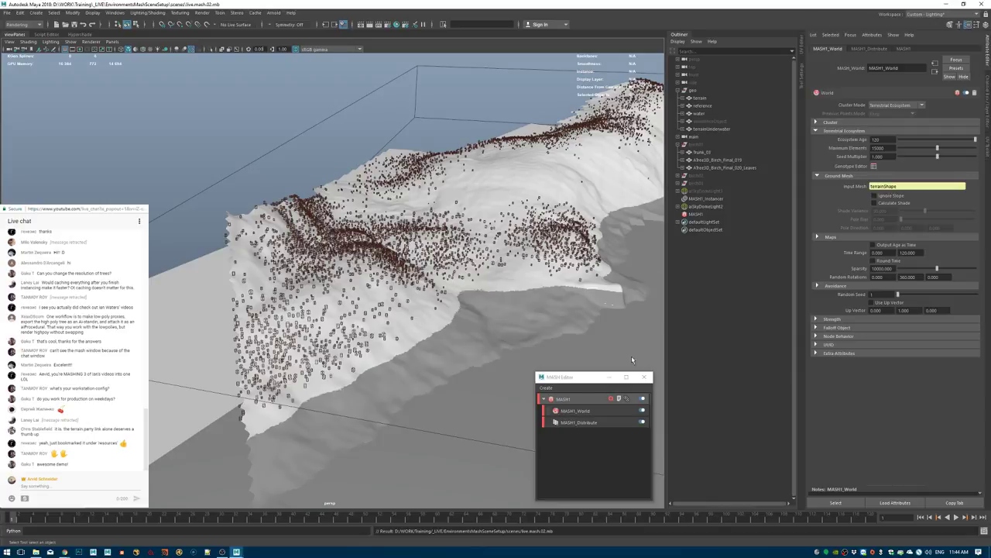
Set the maximum elements of the MASH1_World node's terrestrial ecosystem to 25000.
left_click(581, 398)
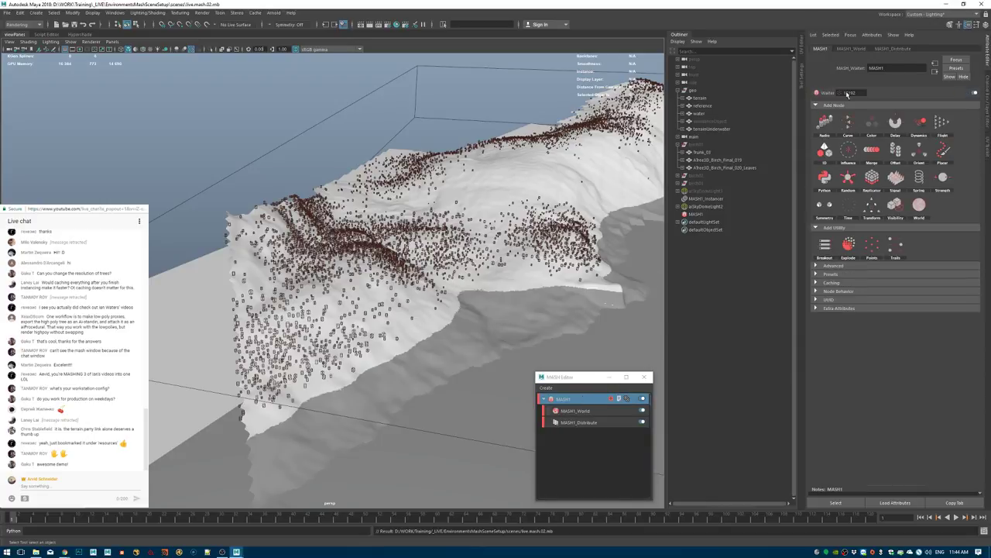
left_click(588, 411)
double_click(879, 147)
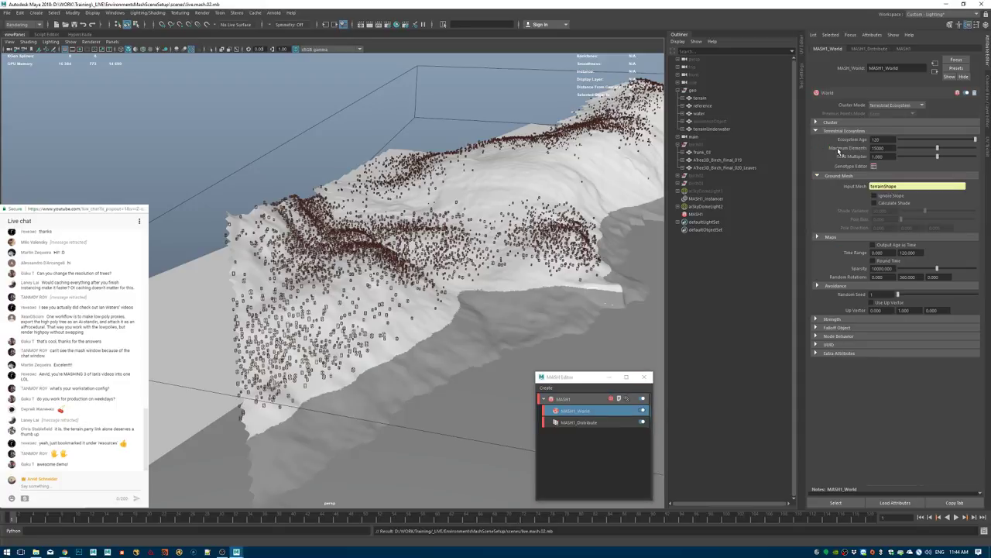
type("1000")
left_click_drag(890, 147, 850, 157)
left_click(874, 148)
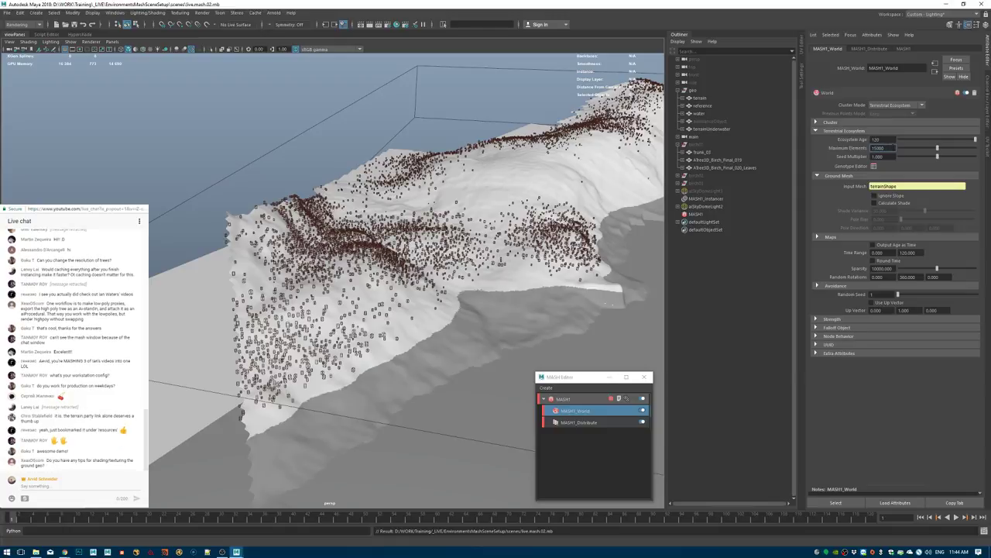
left_click_drag(877, 148, 862, 148)
key("Return")
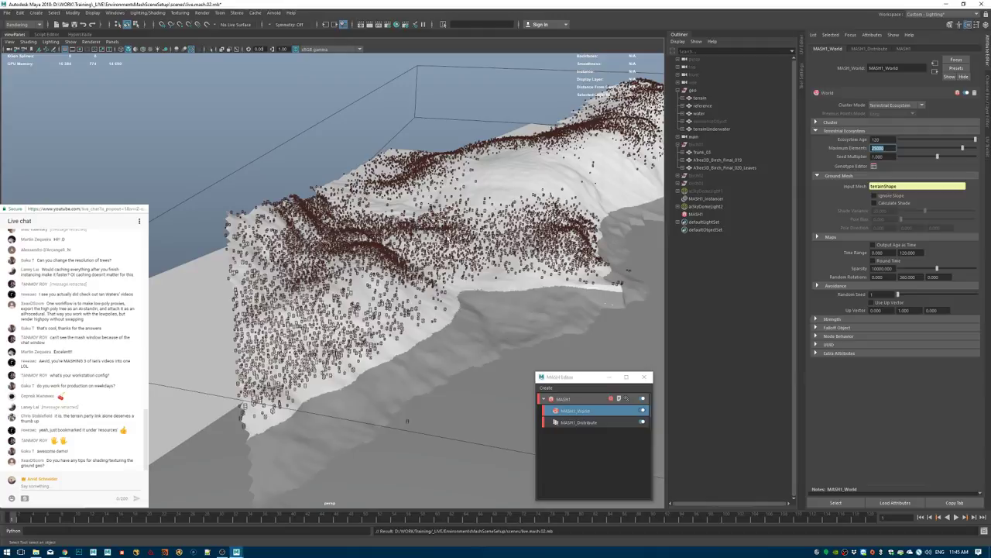
Look through the main camera in the viewport and close the MASH Editor.
left_click_drag(447, 237, 232, 144, "alt")
left_click(114, 42)
mouse_move(148, 48)
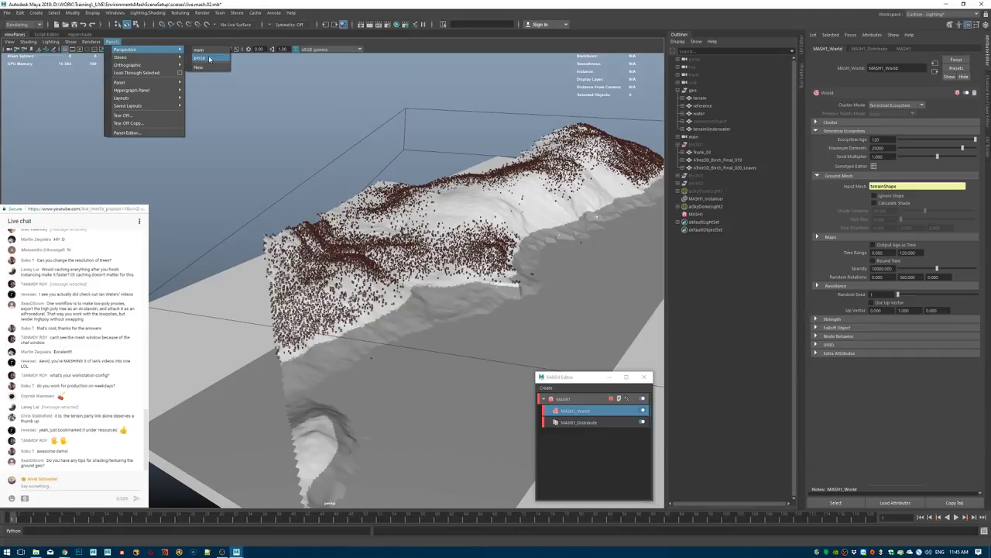
left_click(209, 59)
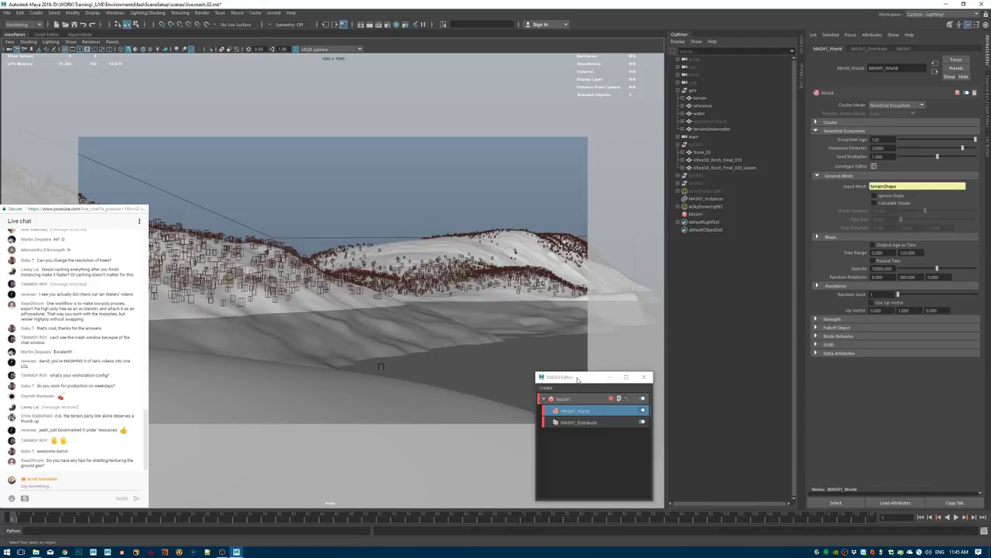
left_click_drag(577, 379, 497, 348)
left_click(565, 347)
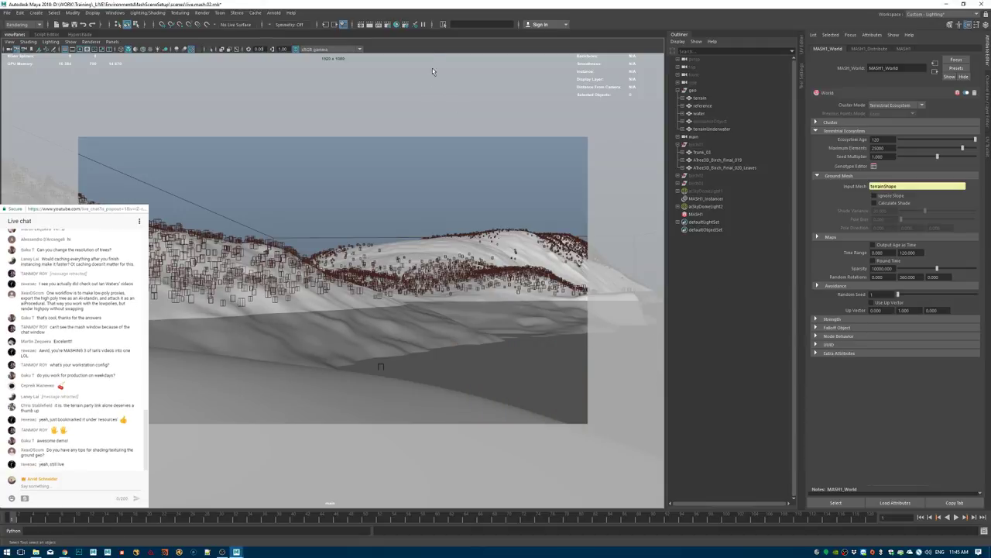
Save the scene and start an Arnold render of the main camera view, moving the render window clear of the chat overlay.
key("ctrl+s")
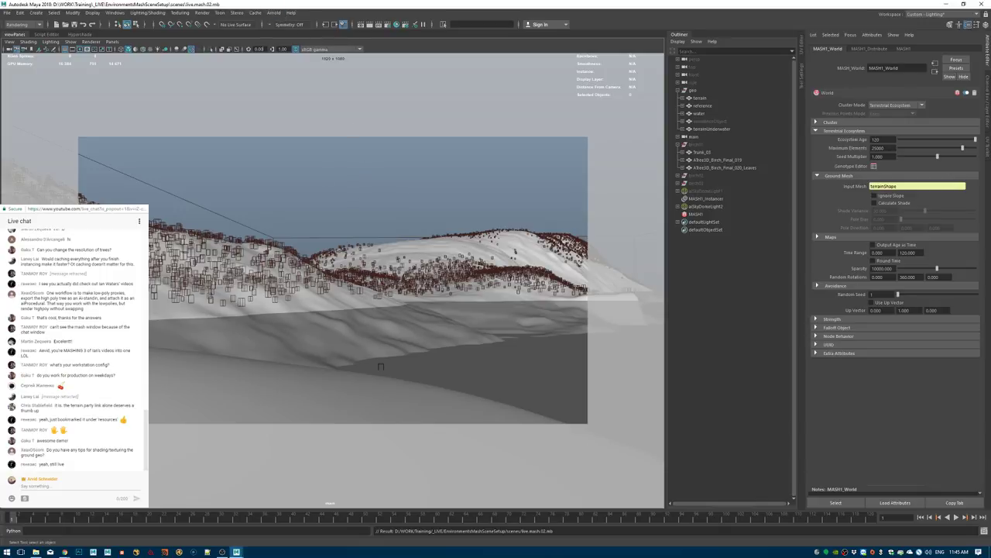
key("alt+Tab")
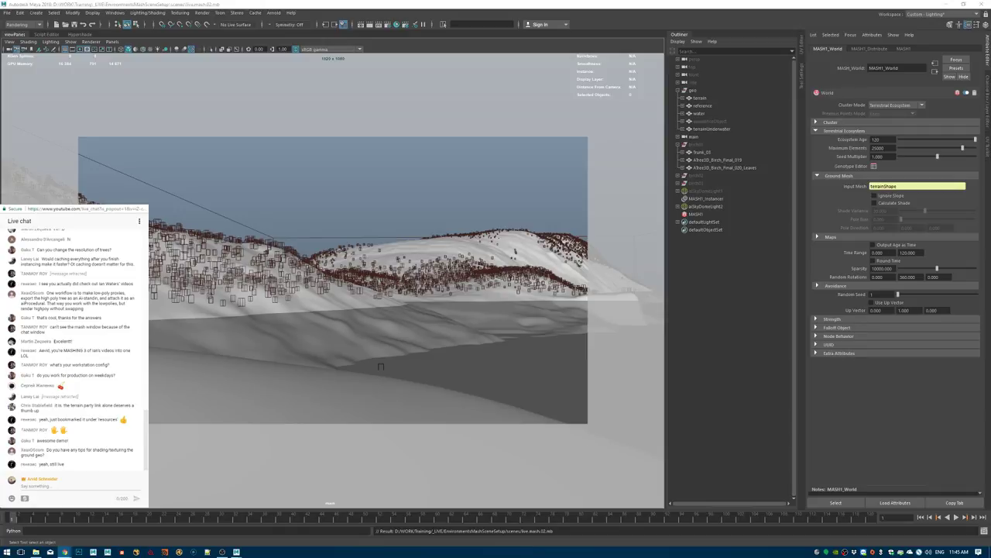
left_click(466, 43)
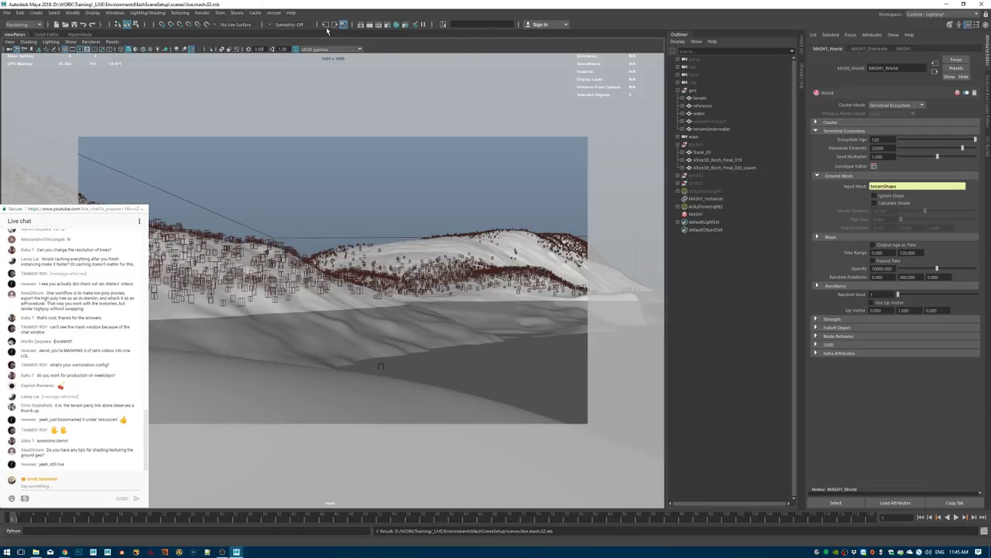
left_click(277, 14)
key("Escape")
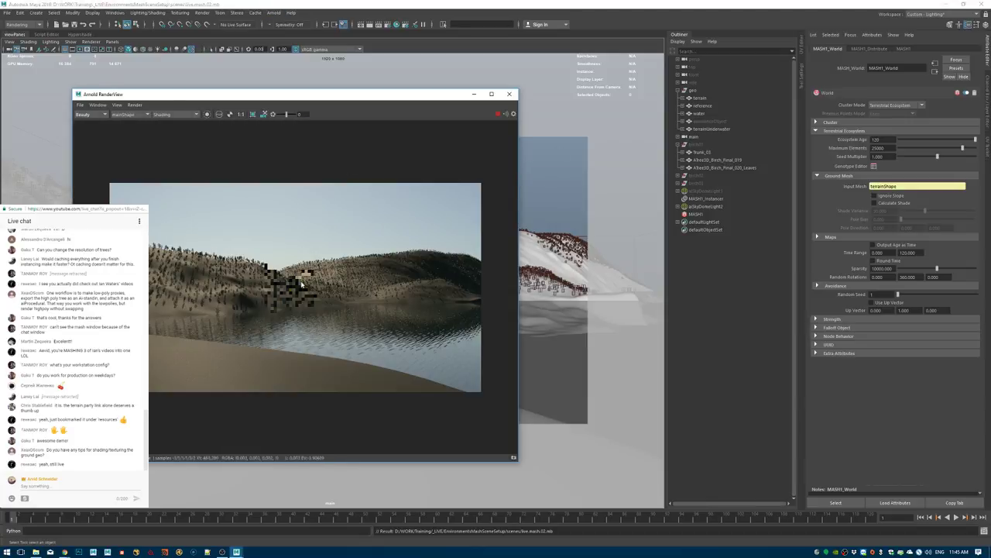
left_click_drag(287, 98, 441, 91)
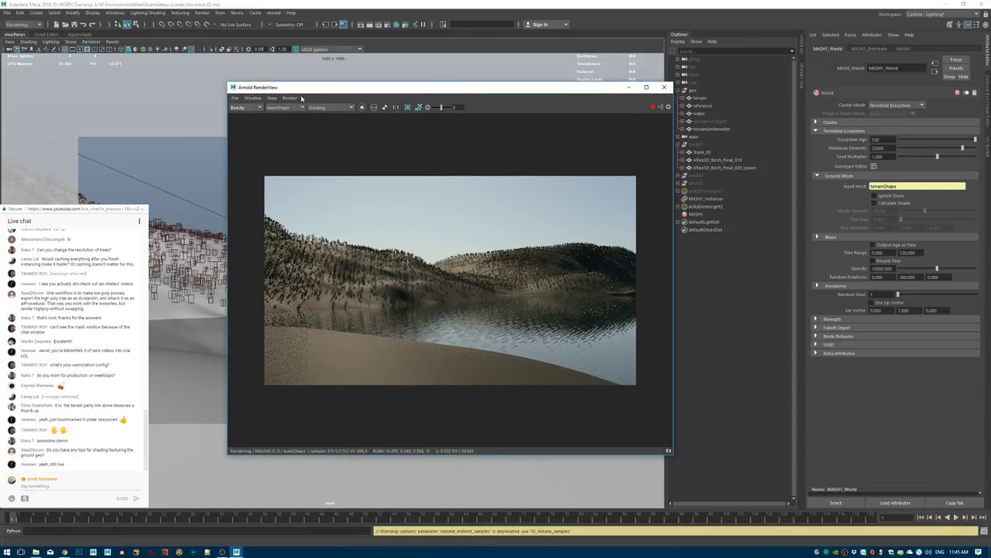
Set the Arnold RenderView test resolution to 100%.
left_click(272, 98)
left_click(274, 98)
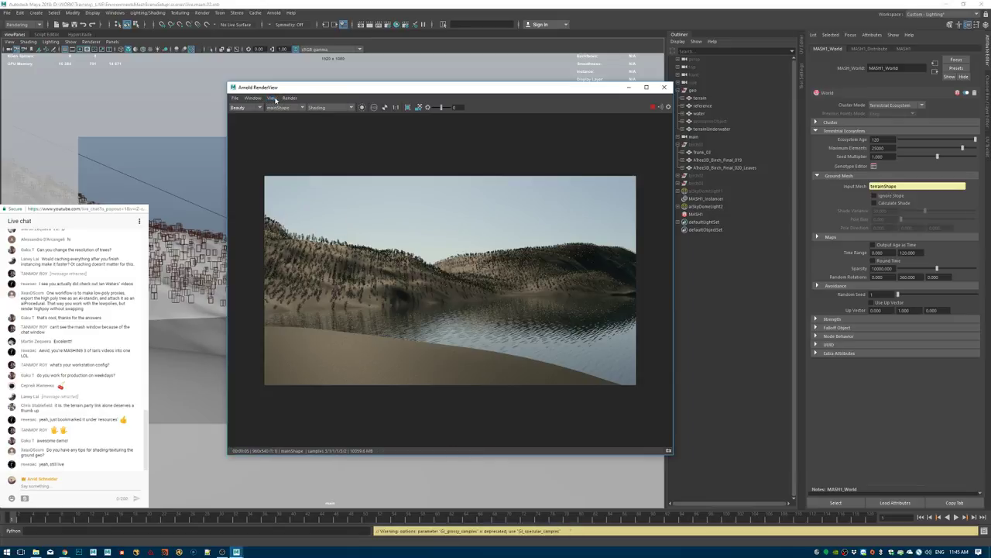
left_click(276, 99)
mouse_move(310, 171)
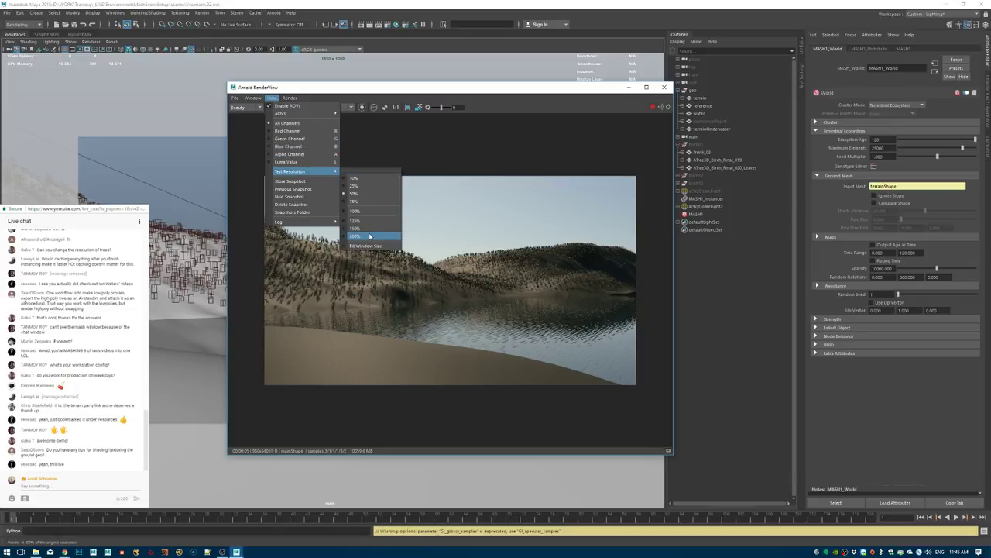
left_click(355, 211)
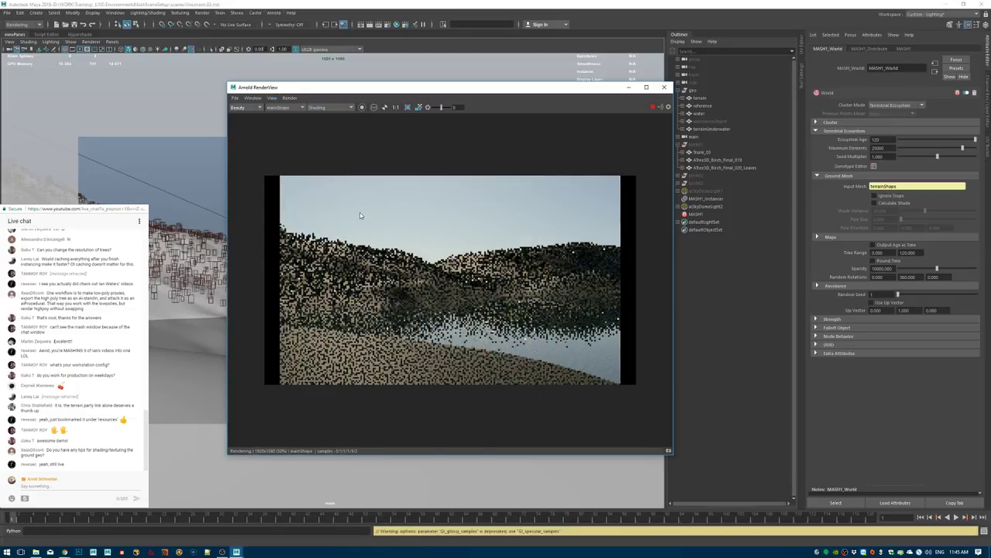
Inspect the near hillside at actual size with a crop-region render, and close the render window.
left_click(394, 108)
middle_click_drag(354, 229, 540, 247)
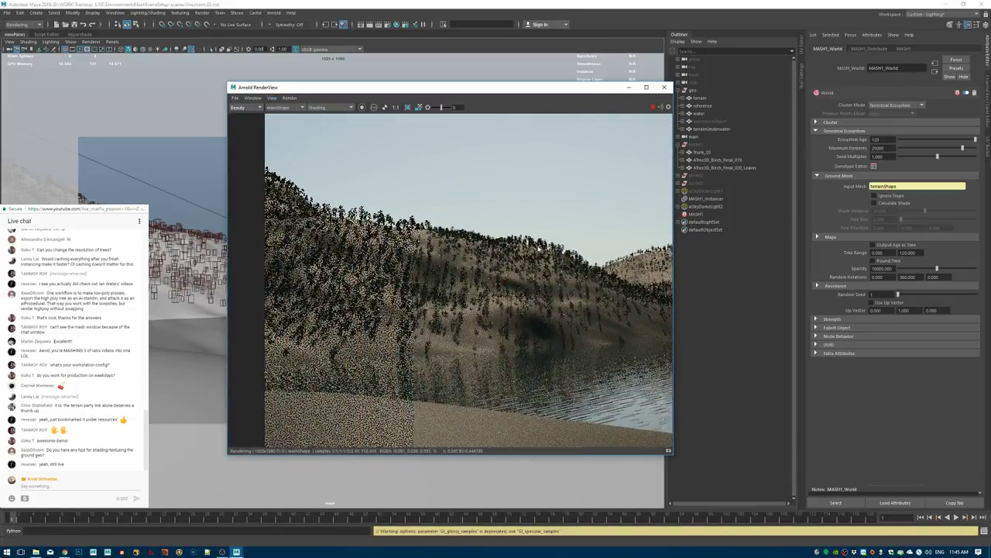
left_click_drag(294, 130, 646, 388)
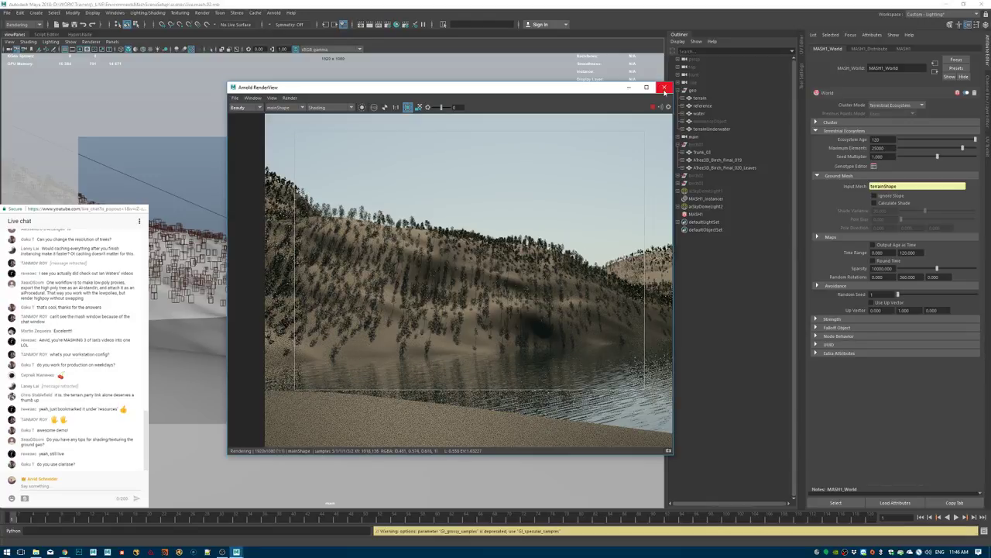
left_click(664, 88)
Set the sparsity of the MASH1_World node to 3000.
left_click(711, 215)
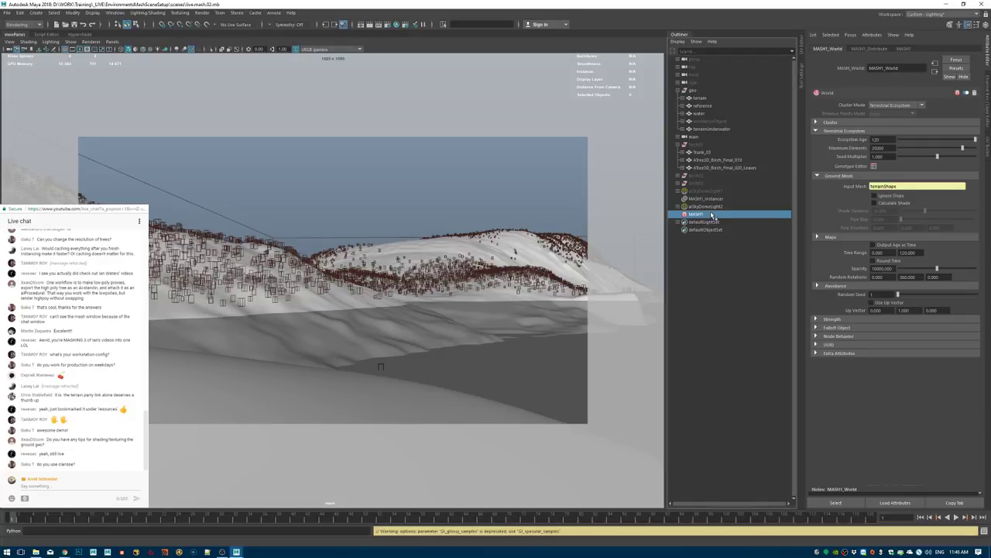
left_click(851, 49)
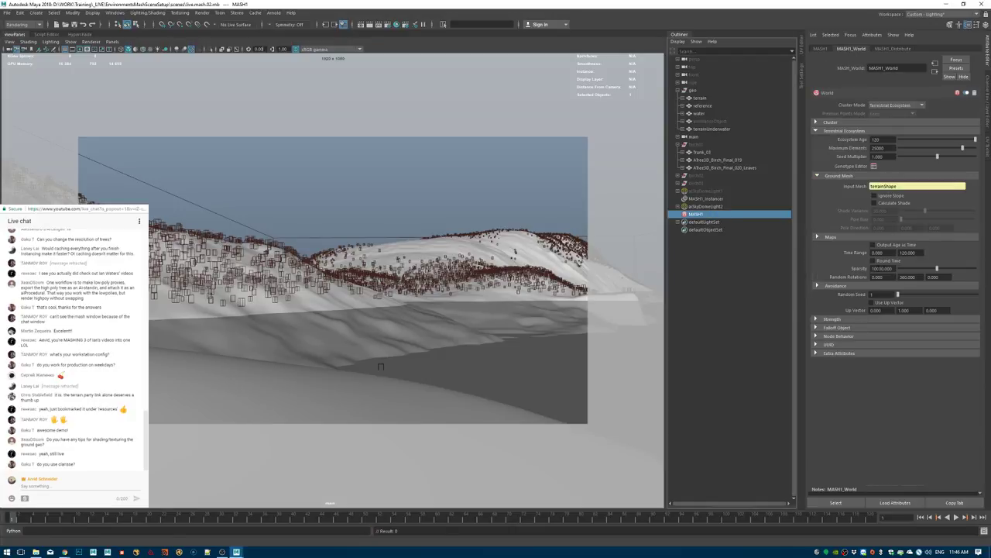
left_click_drag(877, 269, 854, 271)
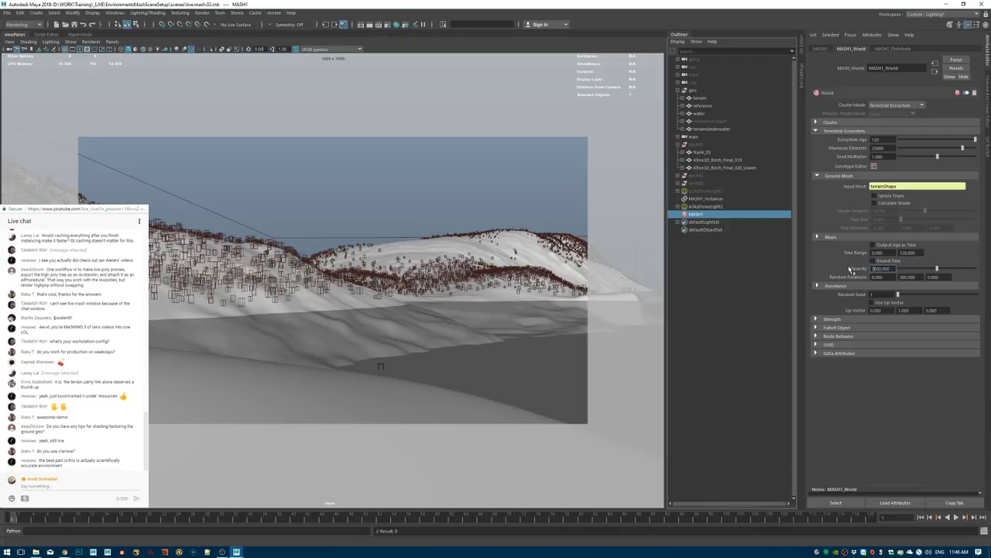
type("2000")
key("Return")
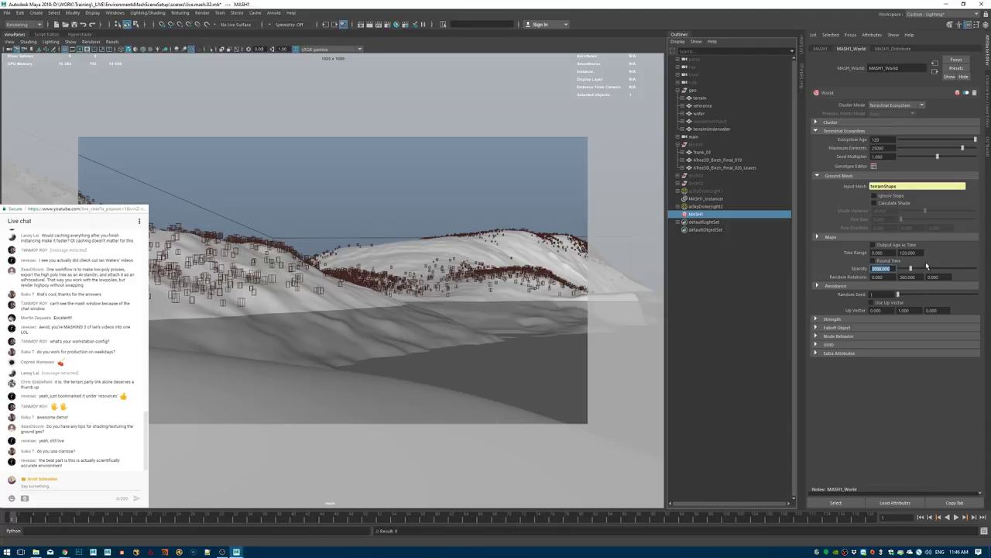
Re-render the main camera view, check crop regions on the near hillside and the distant hill, and close the render window.
left_click(277, 14)
left_click(282, 27)
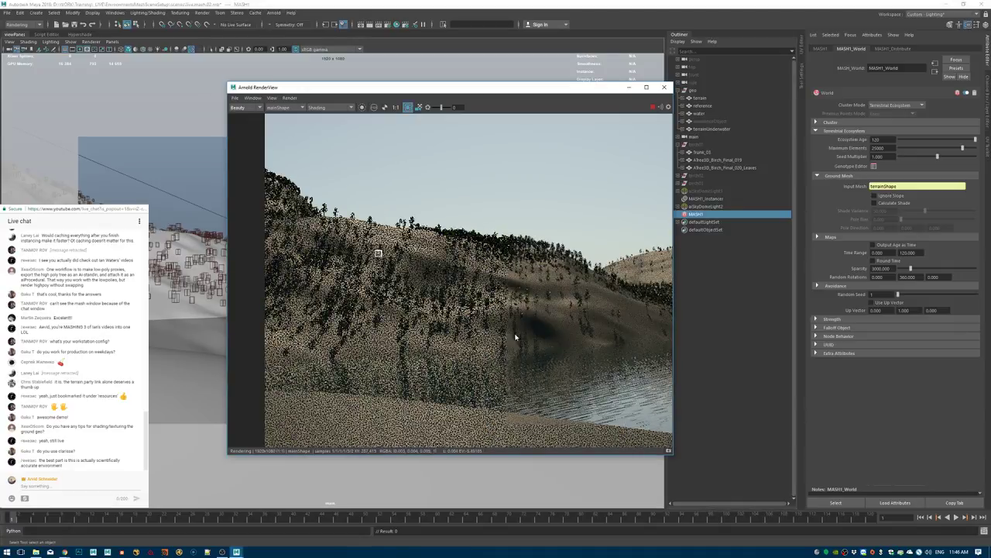
left_click_drag(375, 249, 544, 353)
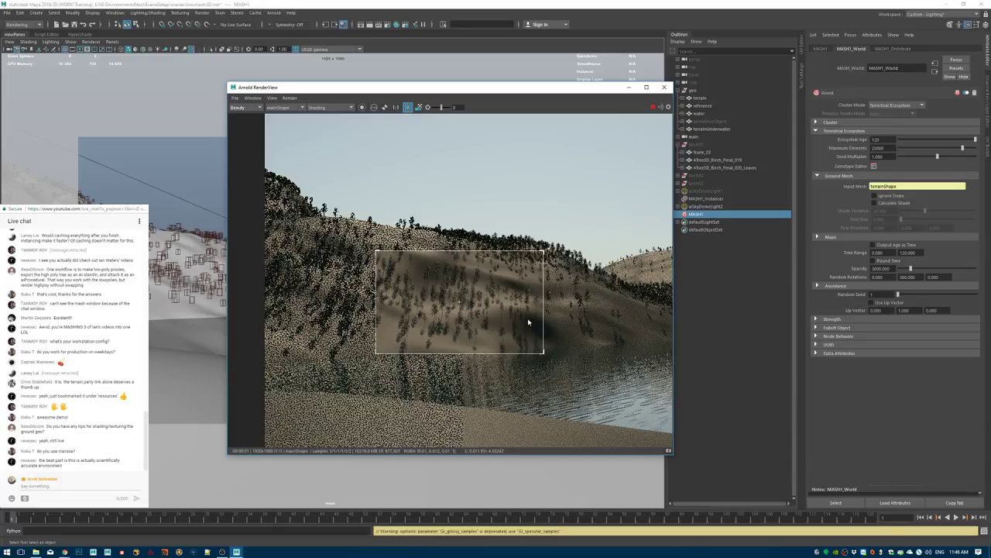
middle_click_drag(619, 255, 409, 199)
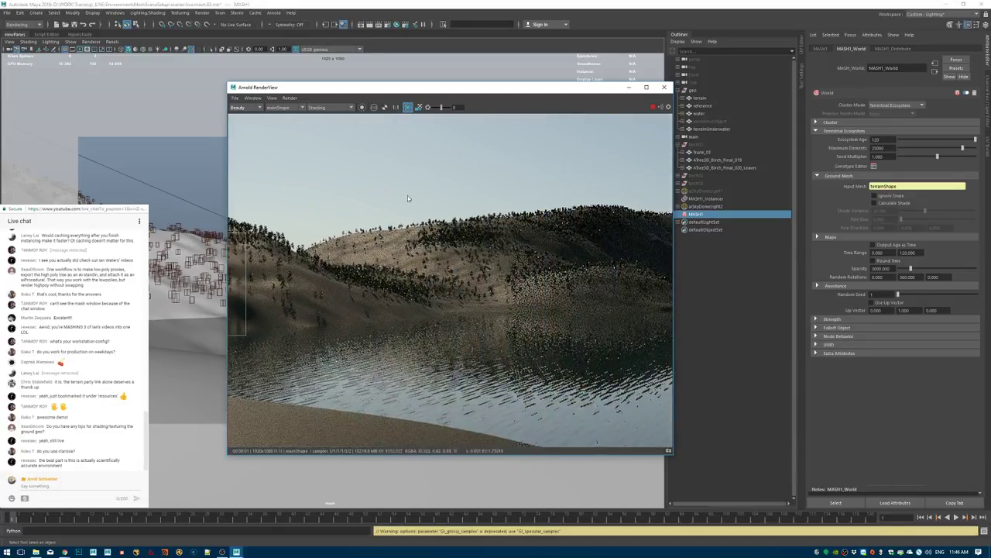
left_click_drag(425, 194, 535, 276)
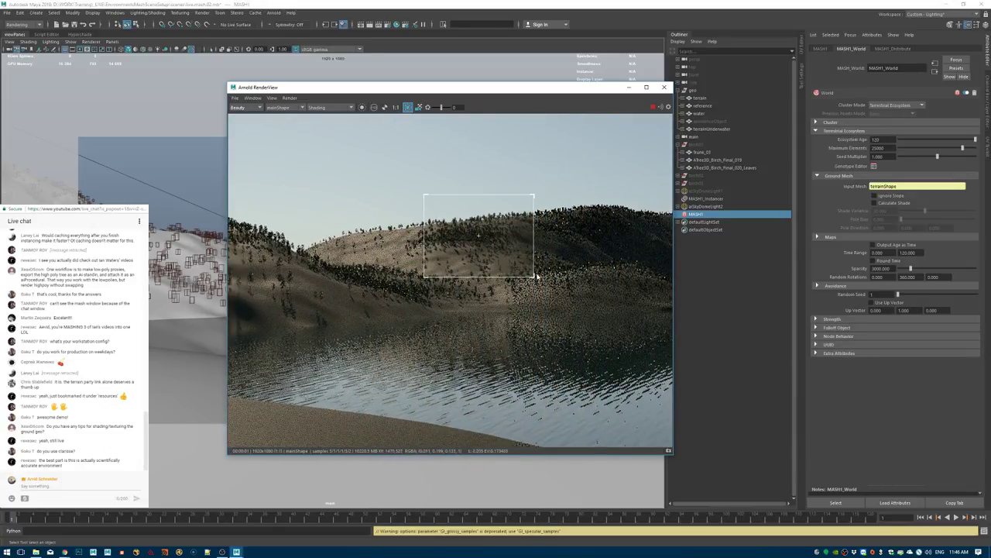
left_click(664, 87)
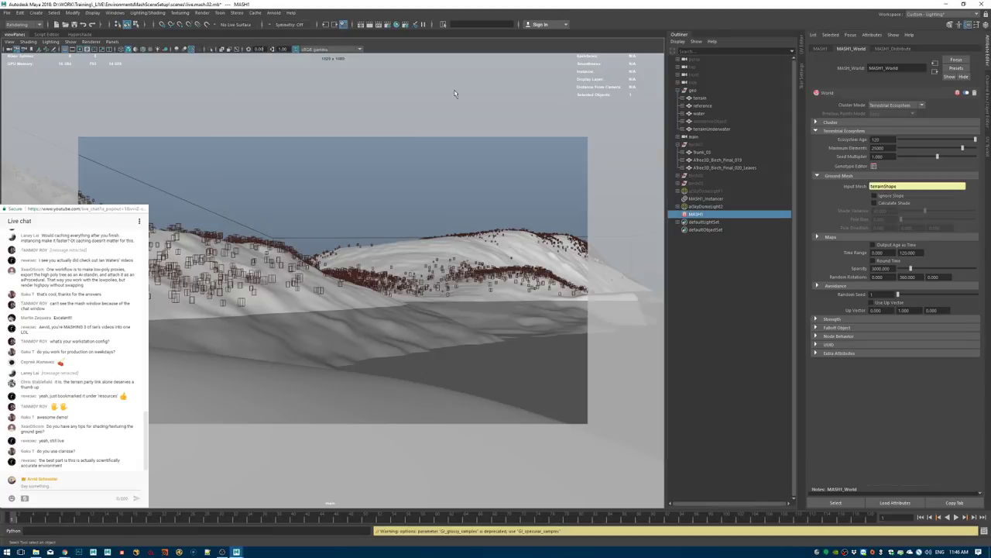
Switch the viewport to the perspective camera, render through perspShape in Arnold and examine the enlarged result.
key("space")
left_click_drag(432, 239, 304, 118)
left_click(273, 13)
left_click(286, 24)
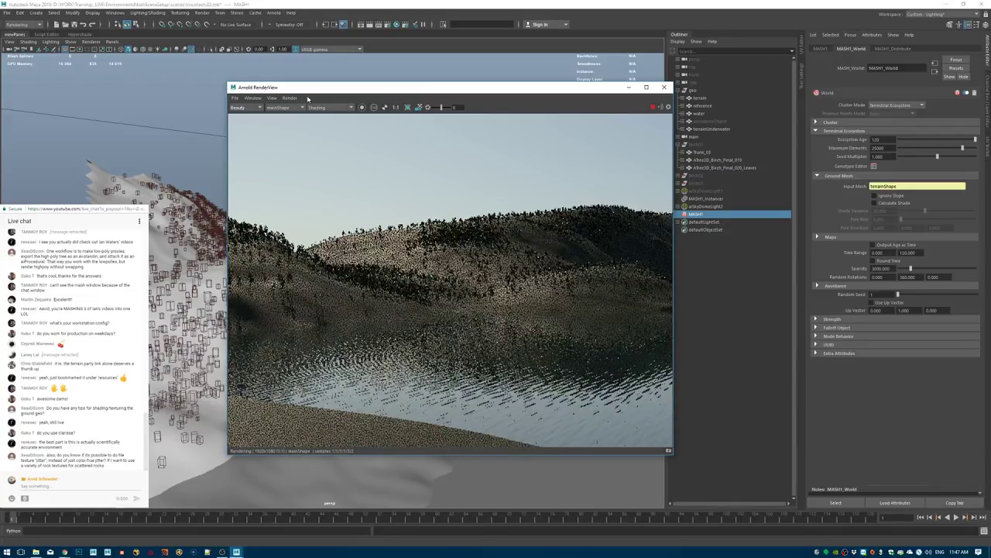
left_click(279, 107)
left_click(279, 118)
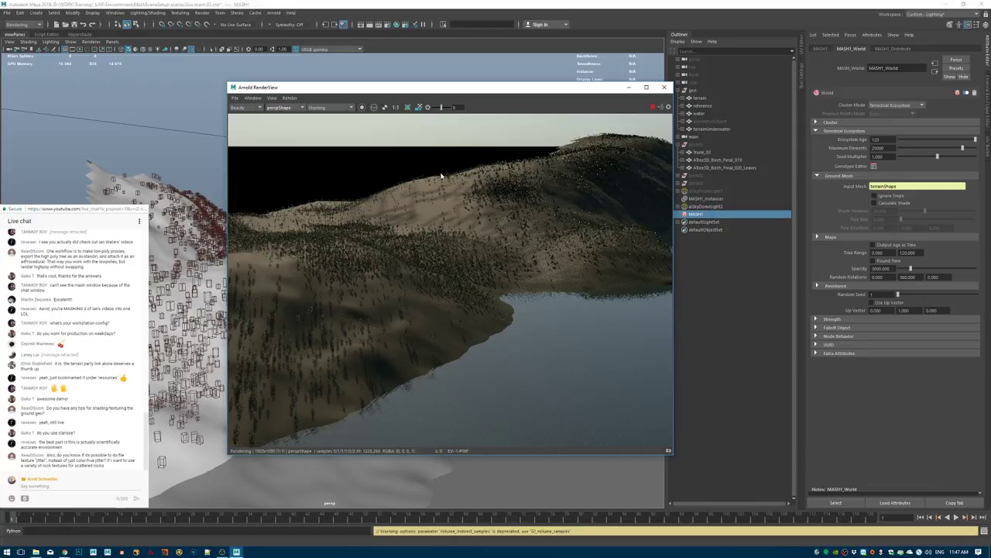
left_click_drag(391, 225, 449, 198, "alt")
left_click(646, 87)
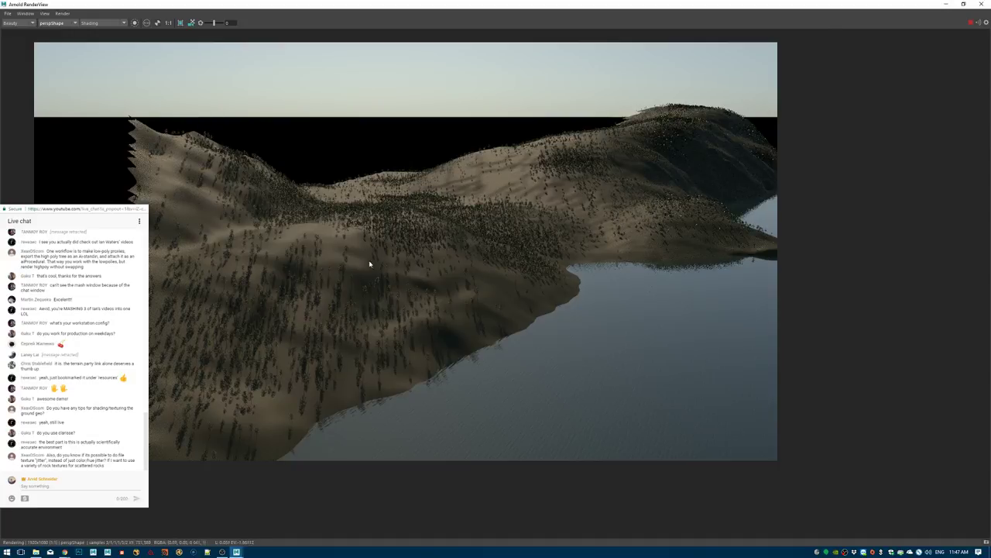
scroll(370, 264, "up", 2)
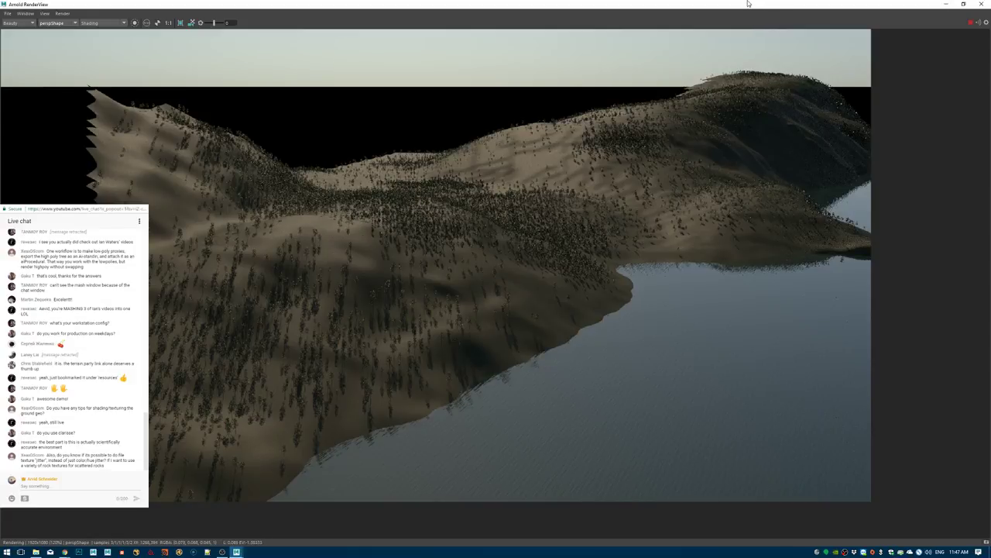
Shrink the render window, select the terrain and try a higher specular weight on its ai_terrain material before returning it to about 0.34.
key("super")
key("super")
left_click_drag(671, 5, 568, 20)
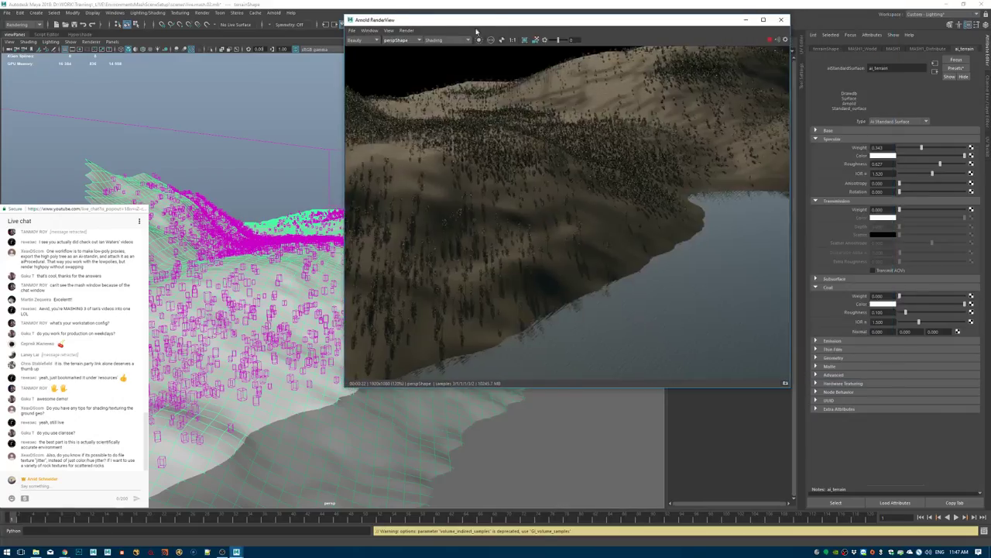
left_click_drag(477, 31, 476, 24)
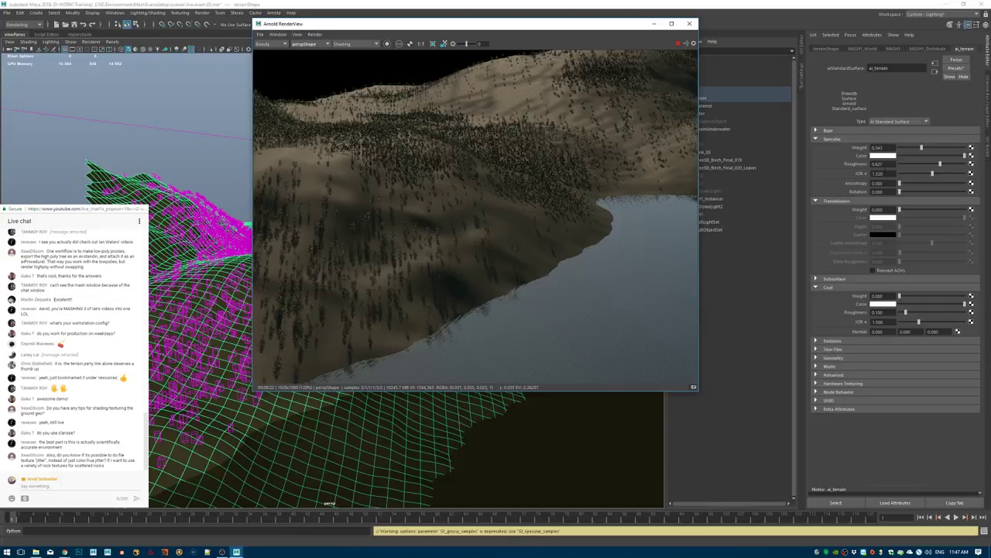
left_click(946, 147)
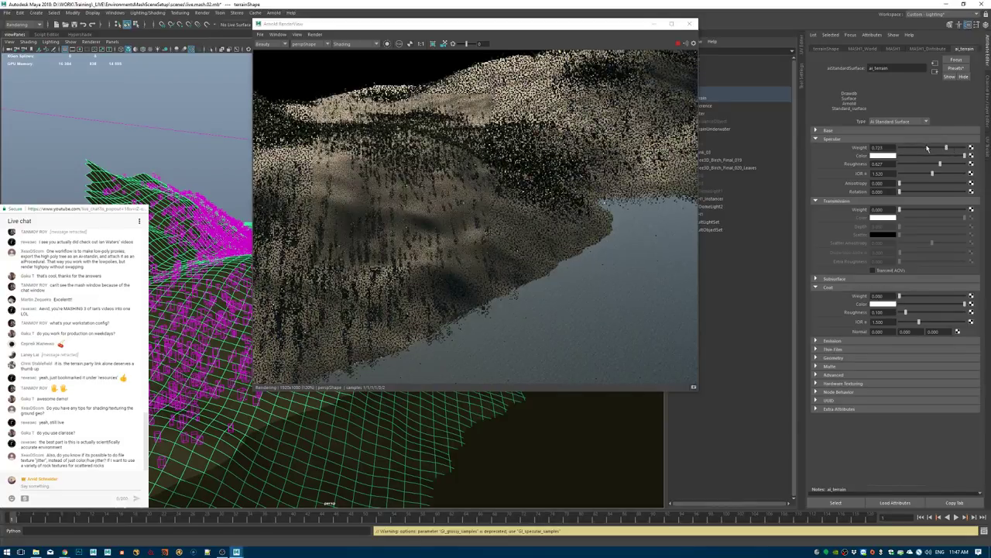
left_click(921, 148)
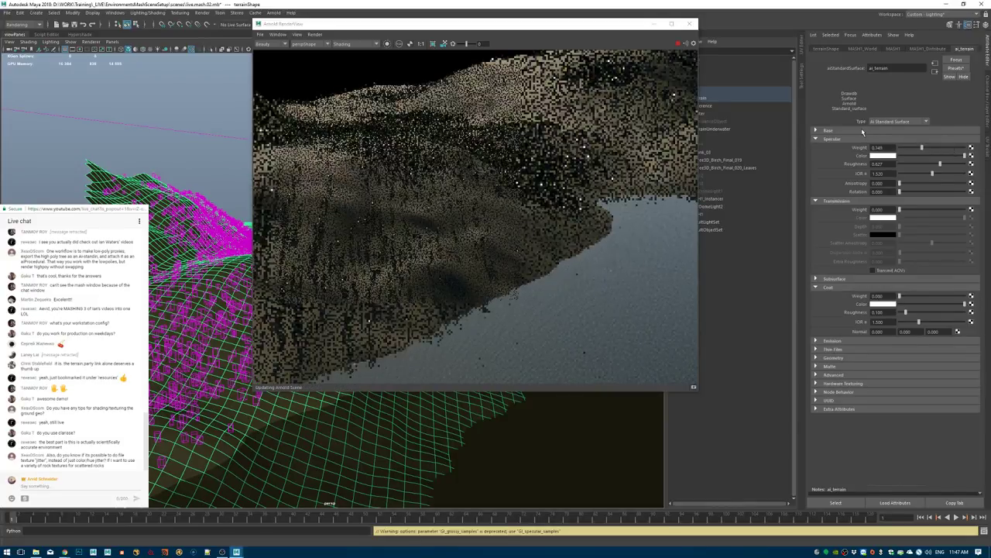
Lighten the base color of the ai_terrain material and lower its saturation to about 0.28.
left_click(870, 131)
left_click_drag(910, 147, 931, 150)
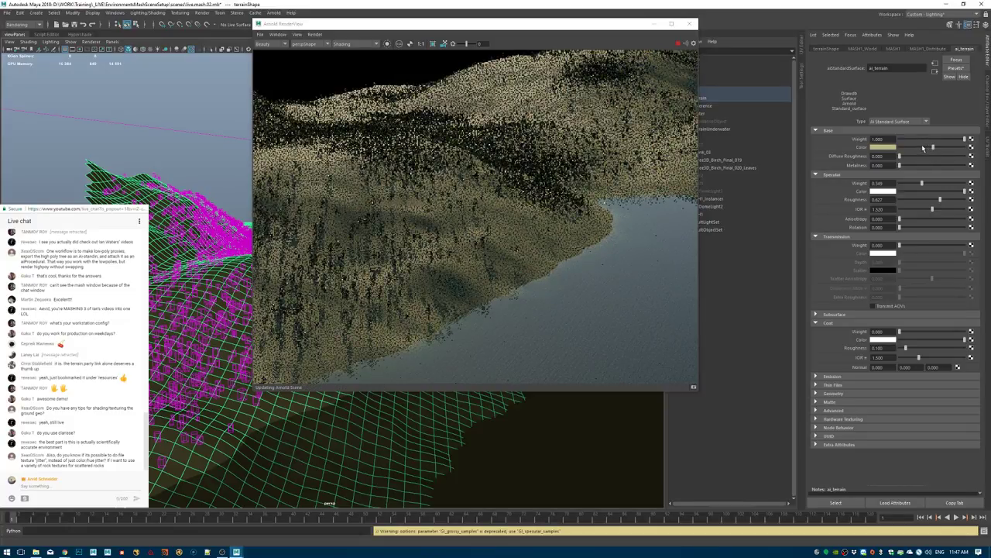
left_click(887, 148)
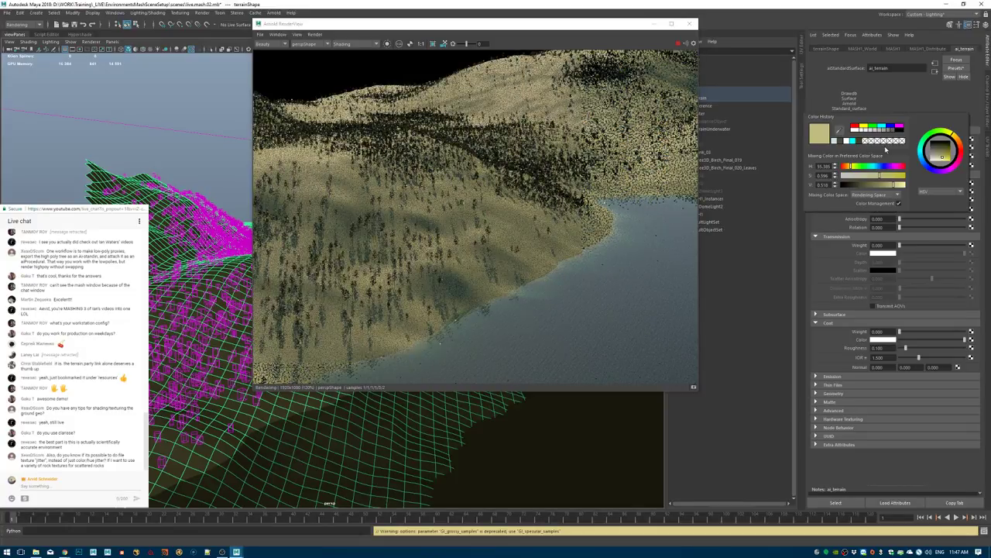
left_click_drag(879, 175, 859, 178)
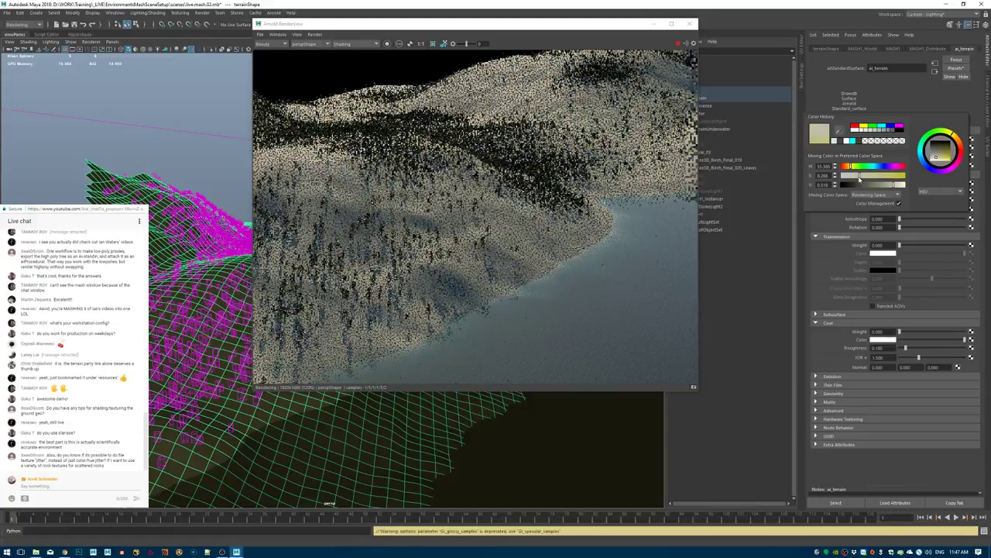
Maximize the render window, turn off Progressive Refinement and frame the perspective render to inspect the lighter terrain.
double_click(425, 25)
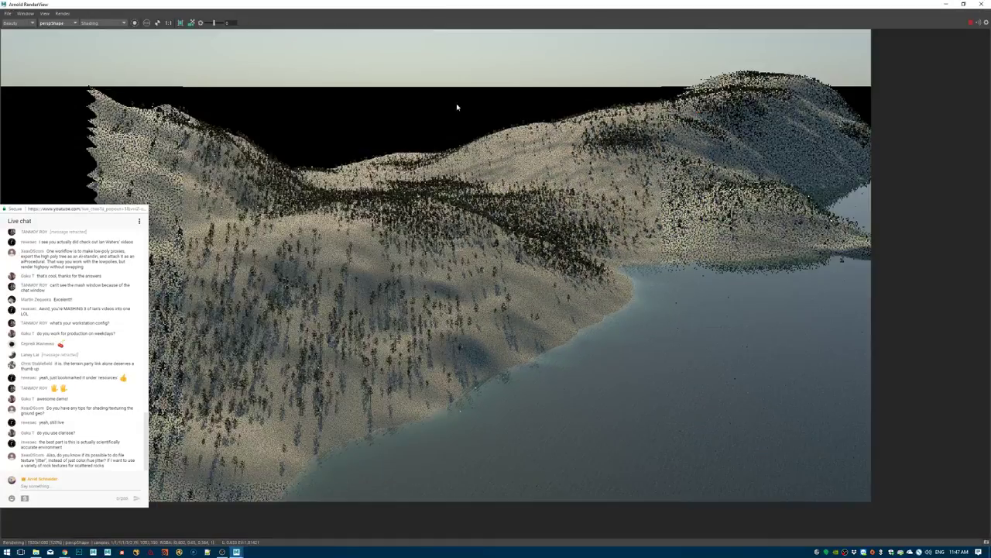
left_click(62, 13)
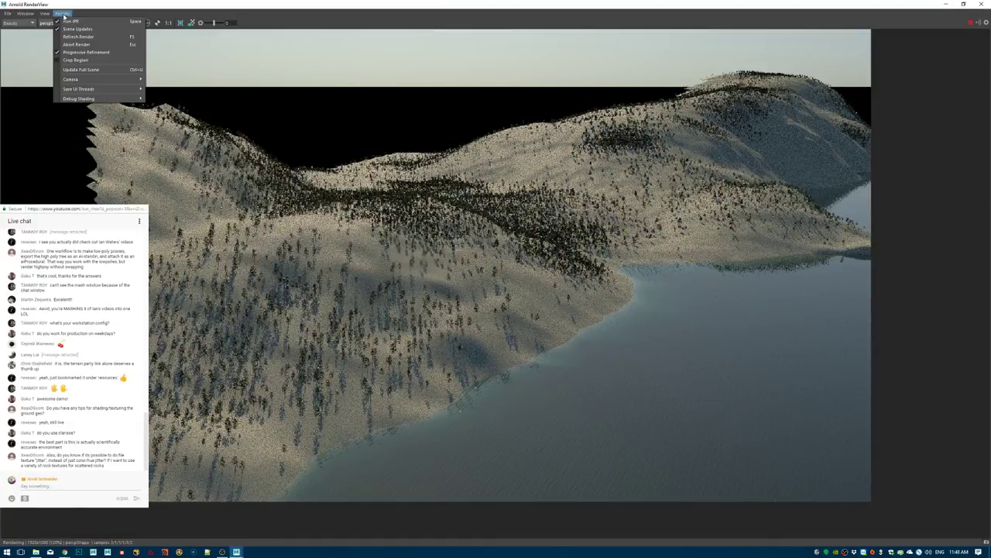
left_click(87, 52)
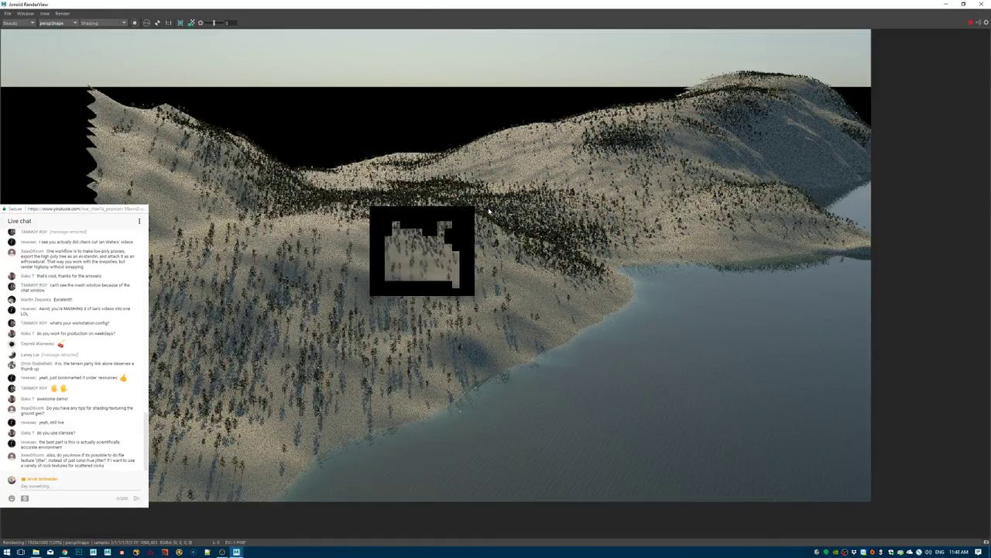
left_click(164, 22)
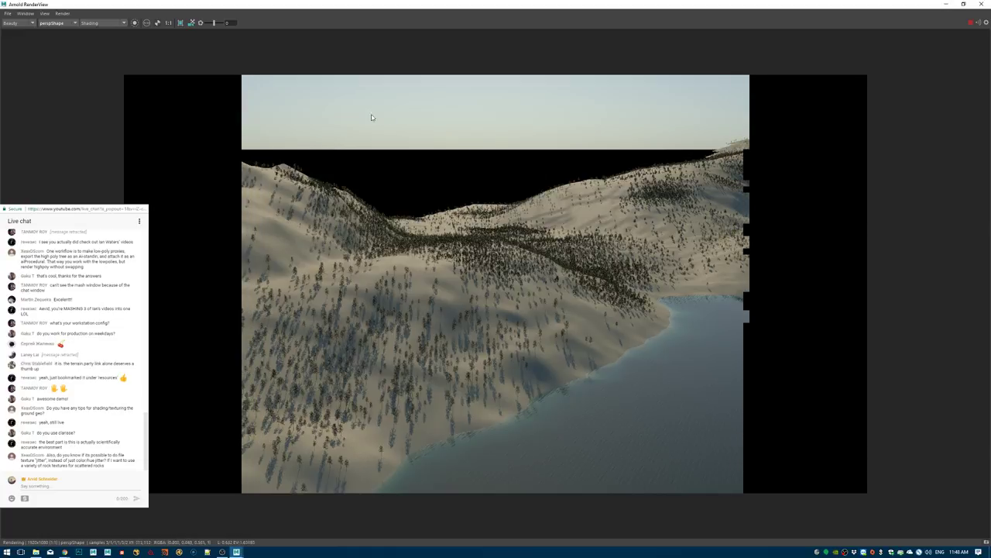
scroll(547, 355, "up", 1)
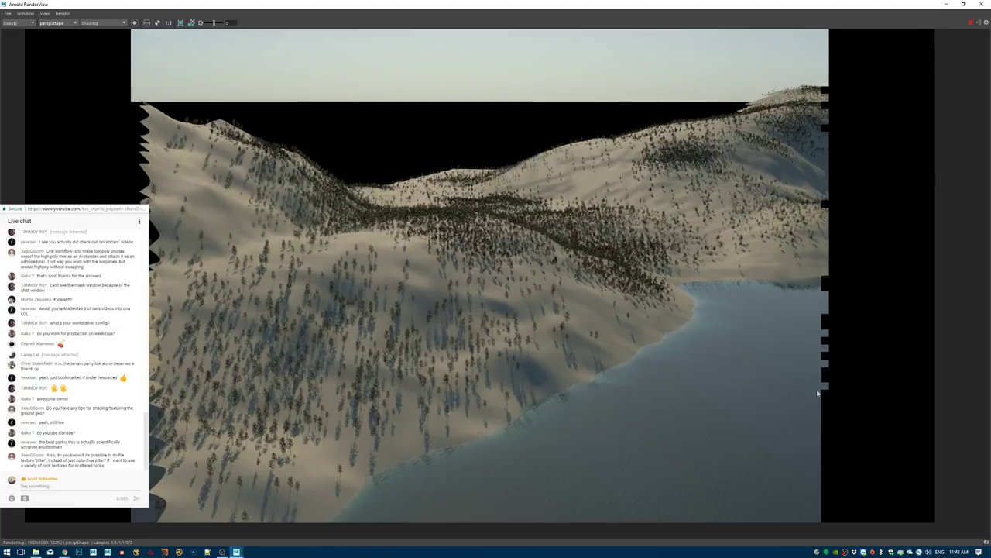
Inspect the shoreline, birch shadows and water up close in the maximized perspective render and restore the render window to its smaller size.
right_click_drag(817, 394, 858, 393, "alt")
middle_click_drag(657, 356, 565, 299, "alt")
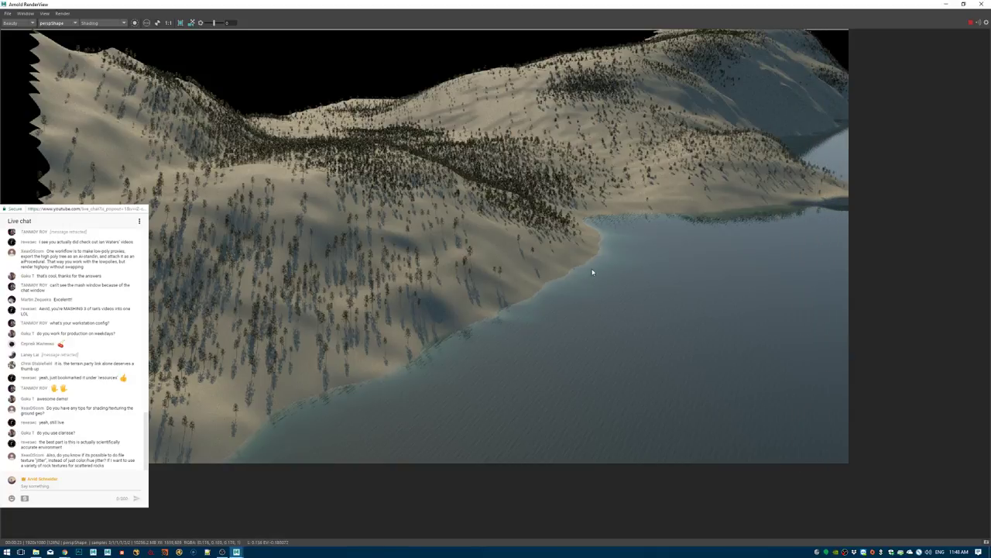
scroll(538, 301, "up", 3)
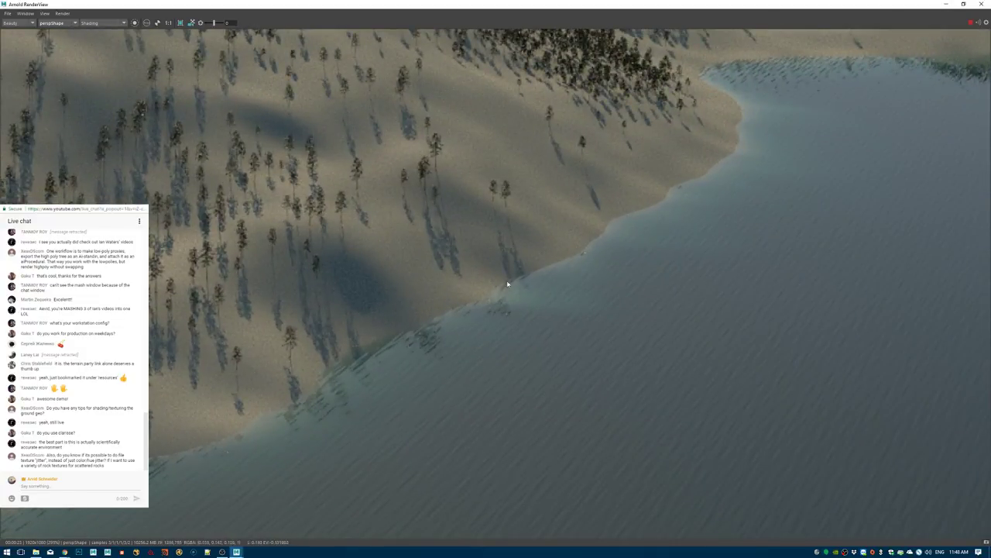
middle_click_drag(654, 235, 562, 276)
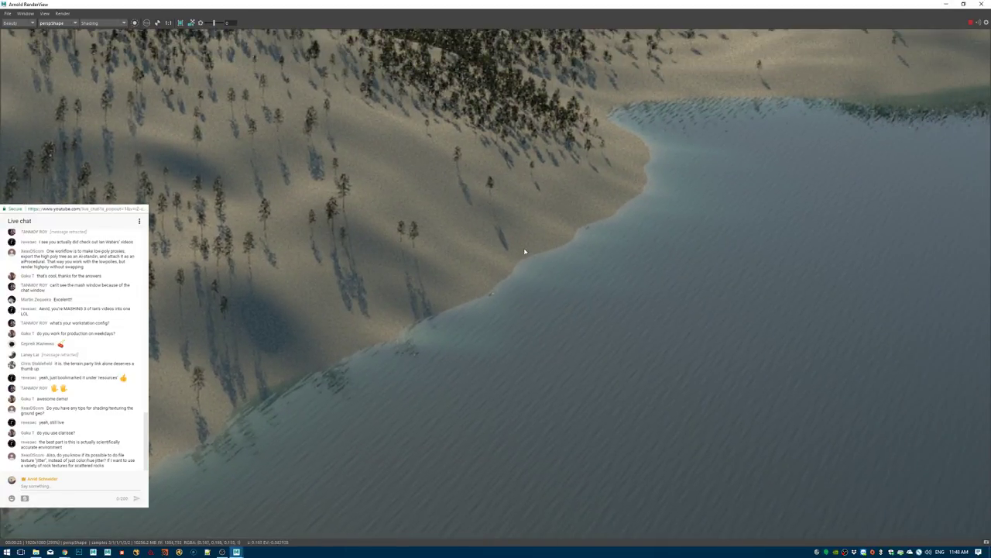
left_click_drag(669, 225, 541, 227, "alt")
left_click_drag(916, 36, 658, 124, "alt")
double_click(499, 17)
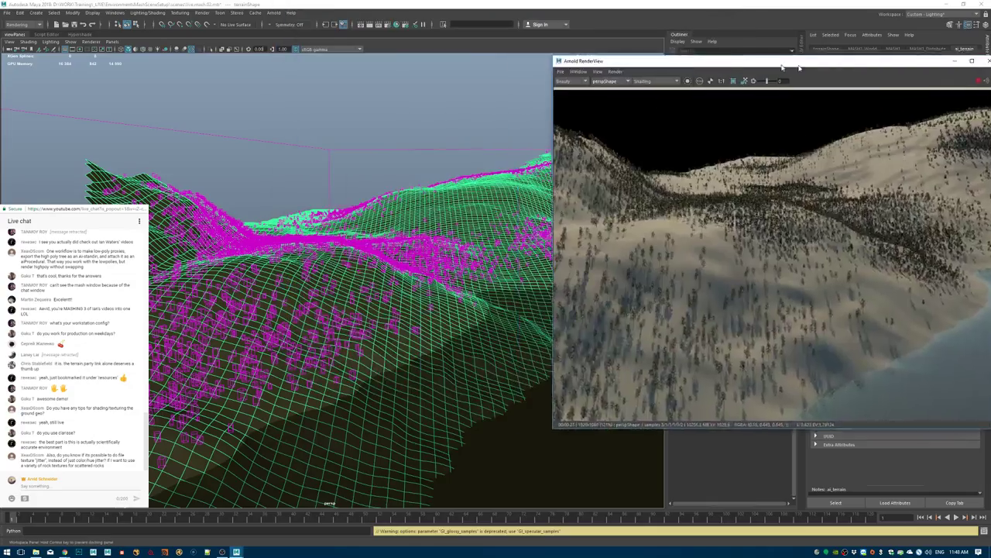
Adjust the perspective view, test-render a crop region over the shoreline and turn Crop Region off.
left_click_drag(507, 182, 502, 176, "alt")
left_click_drag(866, 216, 813, 222, "alt")
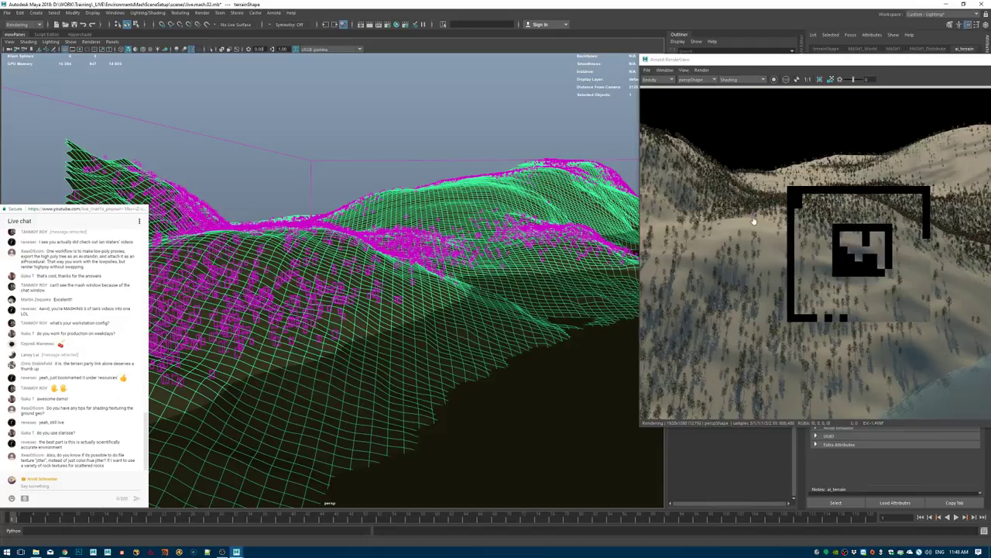
left_click_drag(754, 221, 586, 215, "alt")
left_click_drag(790, 327, 899, 401, "shift")
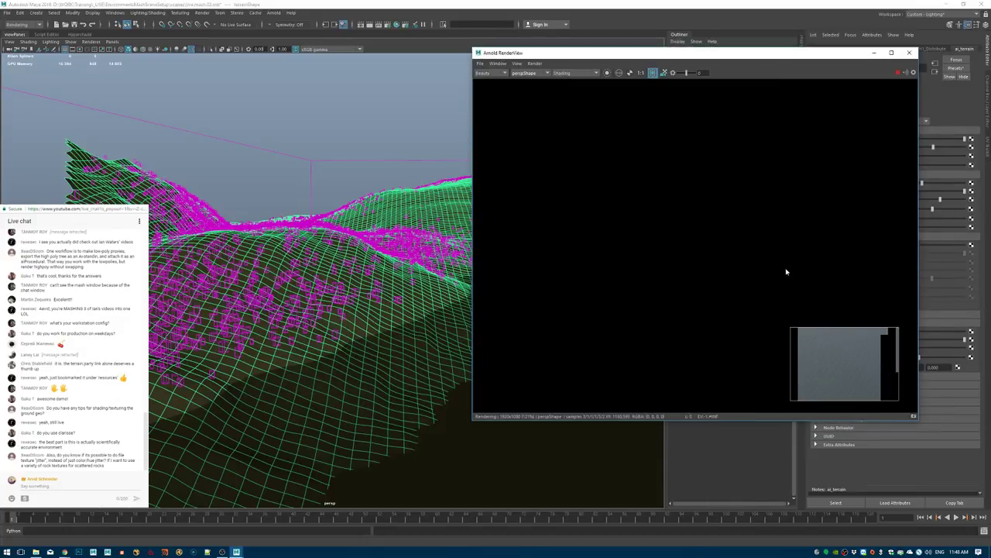
left_click_drag(695, 204, 871, 371)
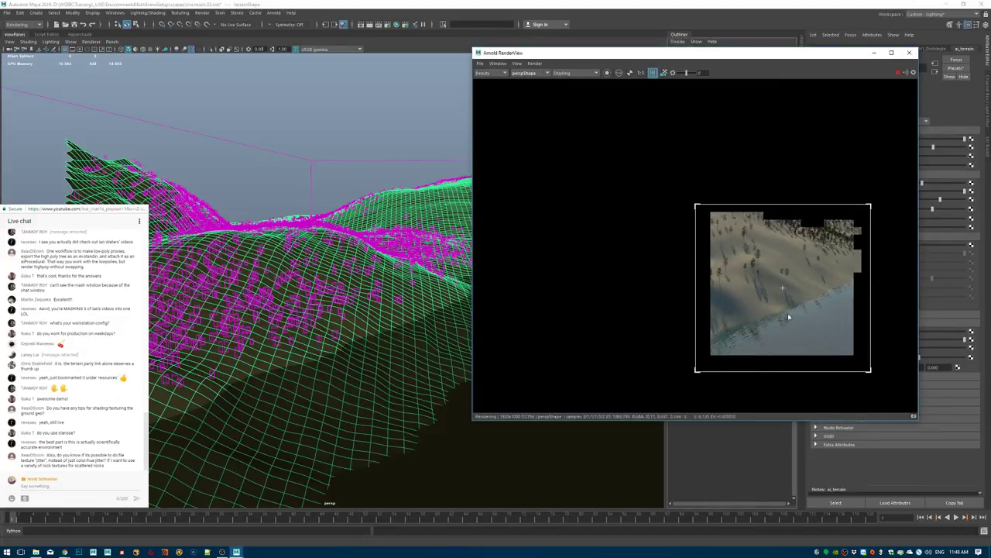
left_click(653, 73)
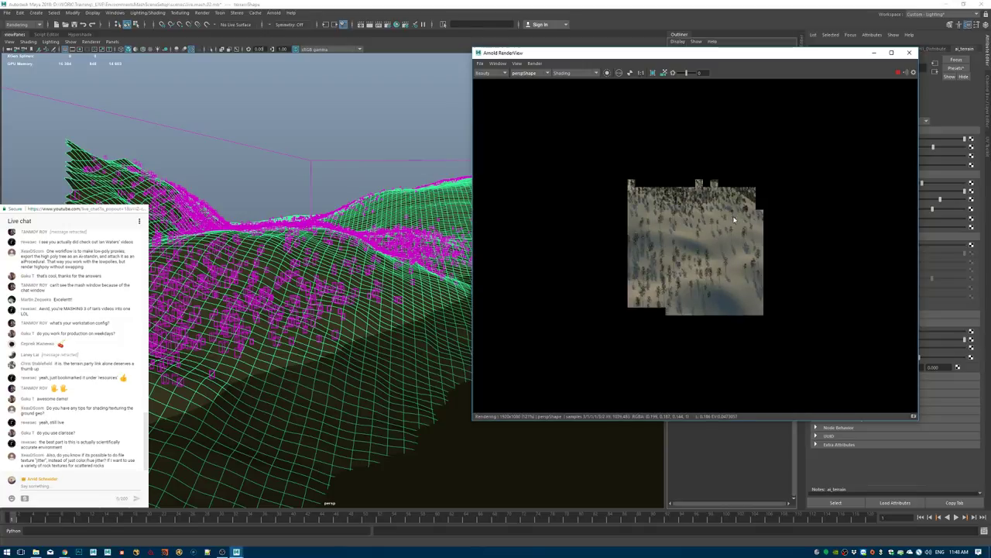
Close the Arnold render window, clear the terrain selection and save the scene.
left_click(910, 53)
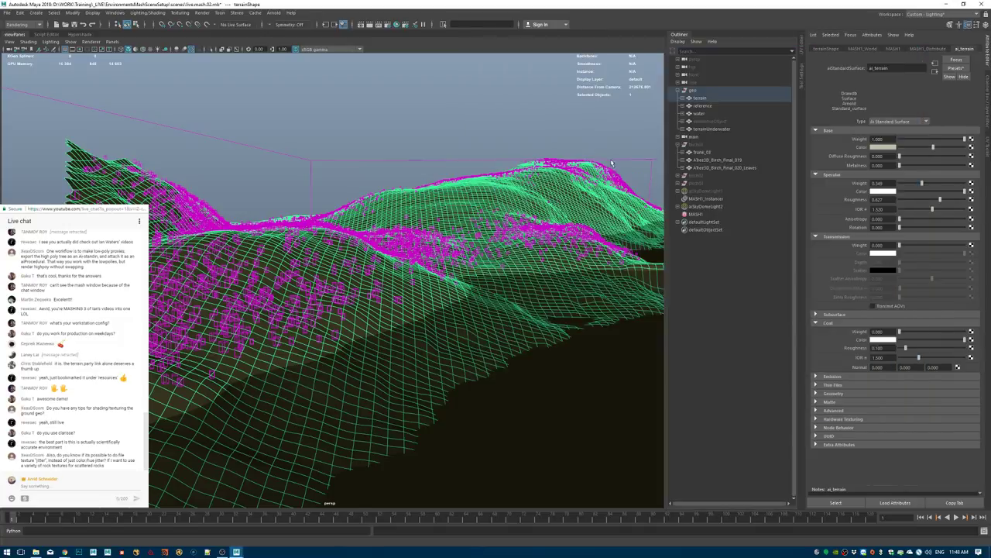
left_click(428, 115)
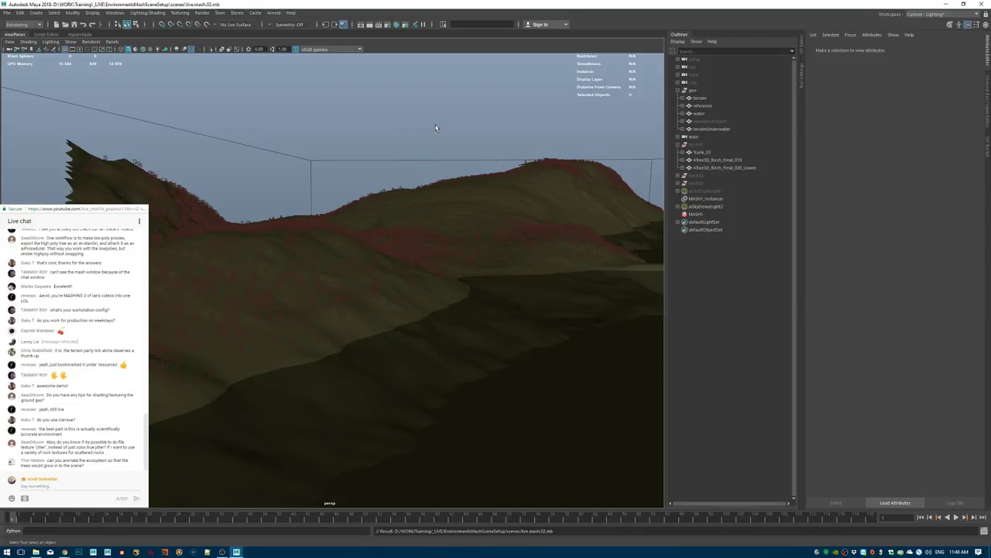
key("ctrl+s")
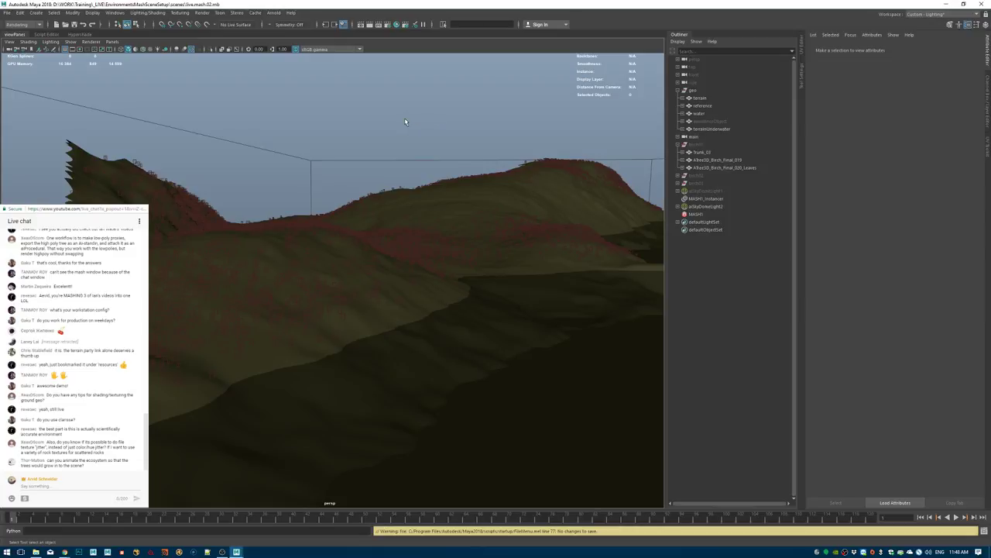
Create an aiSwitch node in the Hypershade graph, in the empty area above the water shader network.
left_click(82, 35)
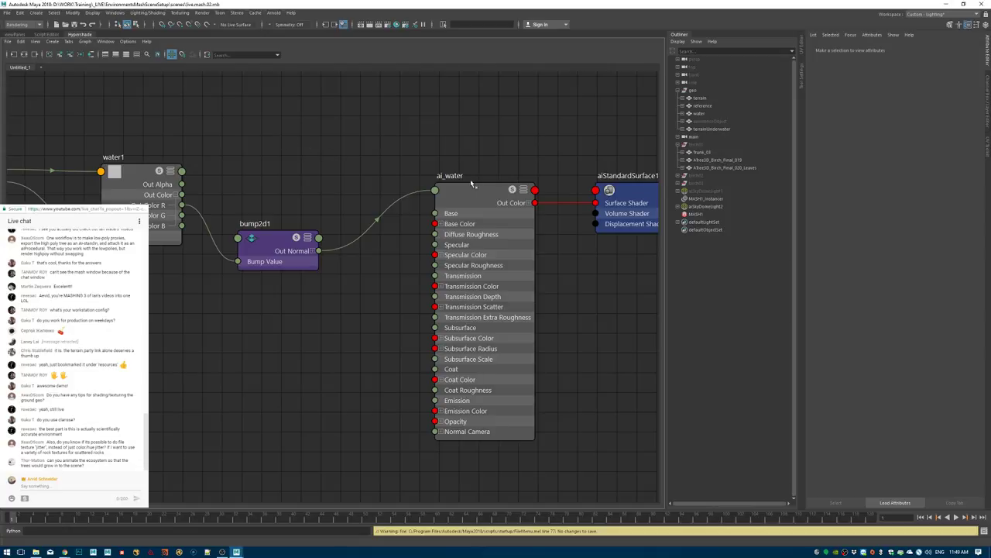
scroll(472, 184, "down", 2)
middle_click_drag(310, 136, 480, 240, "alt")
key("Tab")
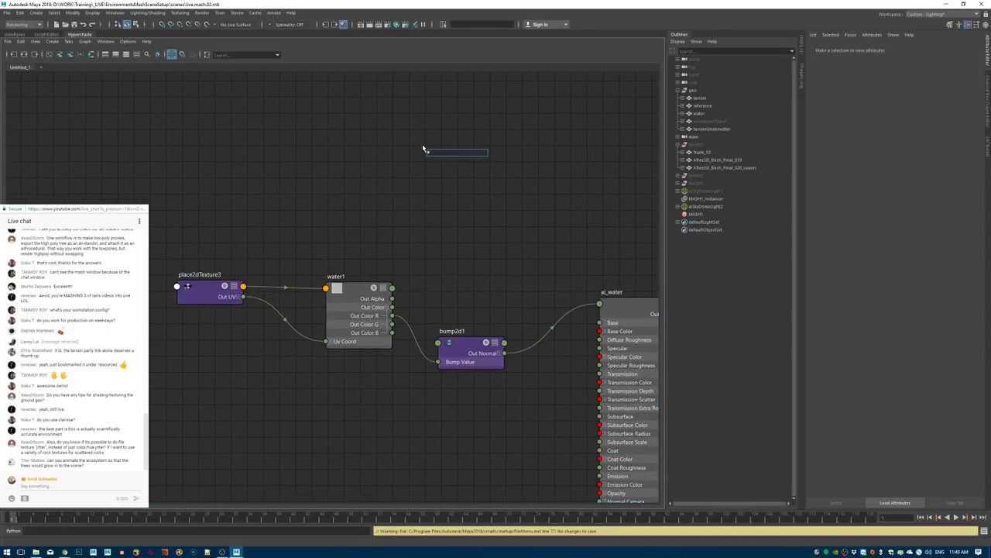
type("swit")
key("Down")
key("Down")
key("Down")
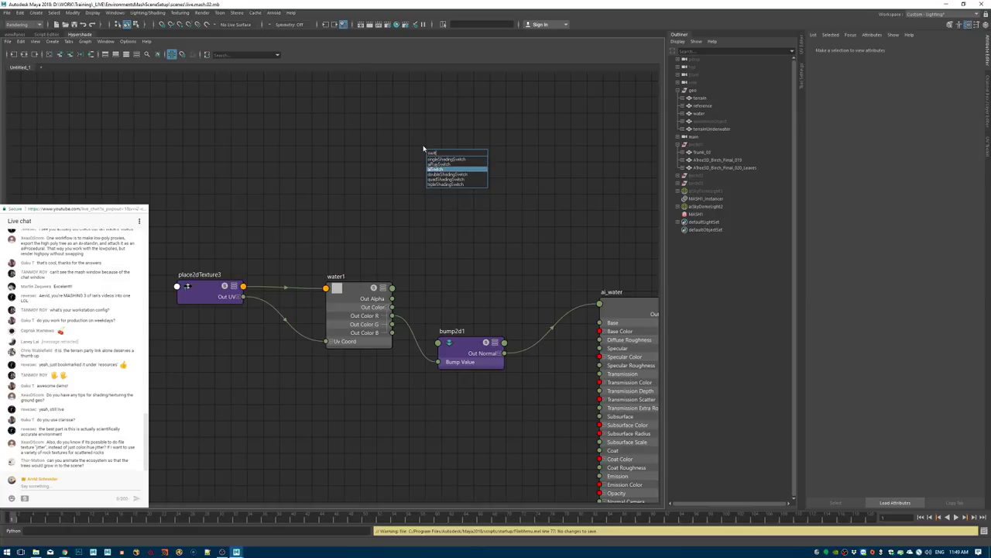
key("Return")
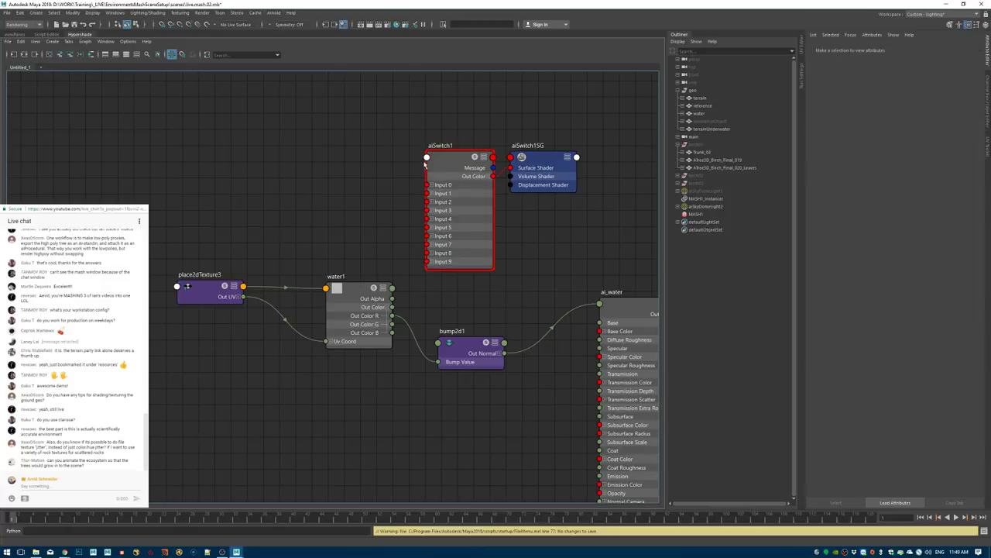
Move the aiSwitch node away from its shading group and shift water1 and place2dTexture3 lower to free up space in the graph.
left_click_drag(452, 159, 378, 162)
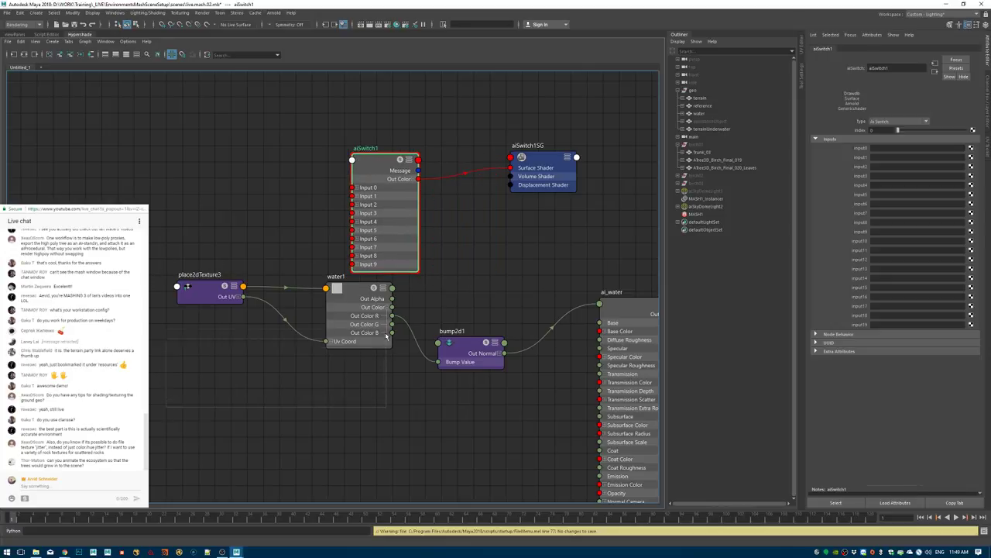
left_click_drag(385, 334, 396, 405)
left_click_drag(203, 289, 195, 379)
left_click(207, 201)
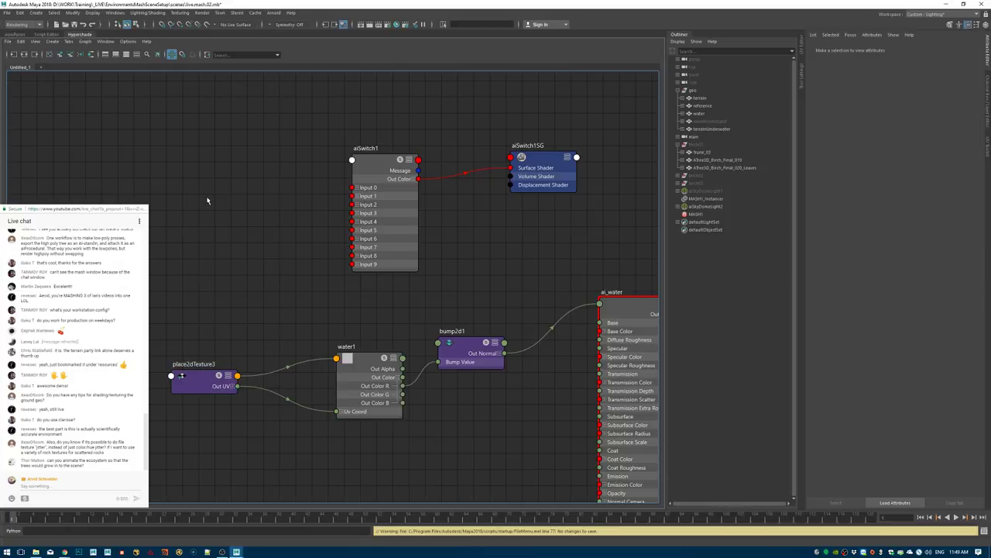
Create an aiFlat shader beside the aiSwitch node and set its color to red.
key("Tab")
type("ai")
key("Down")
key("Return")
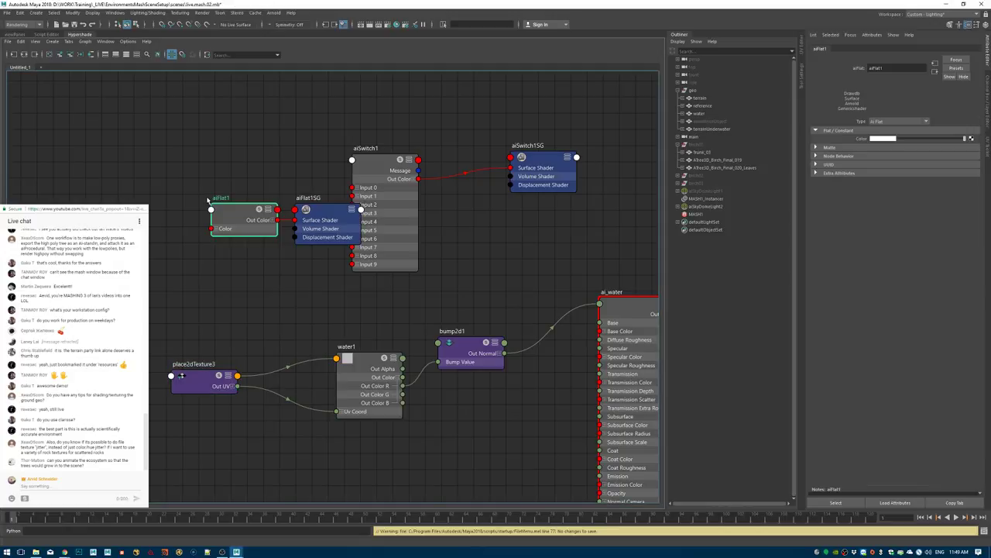
left_click(883, 139)
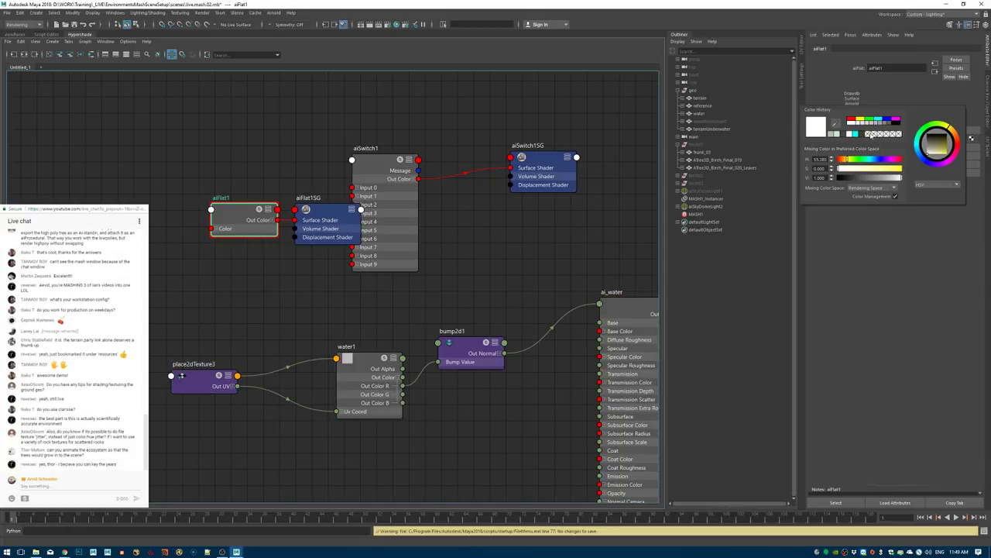
left_click(855, 121)
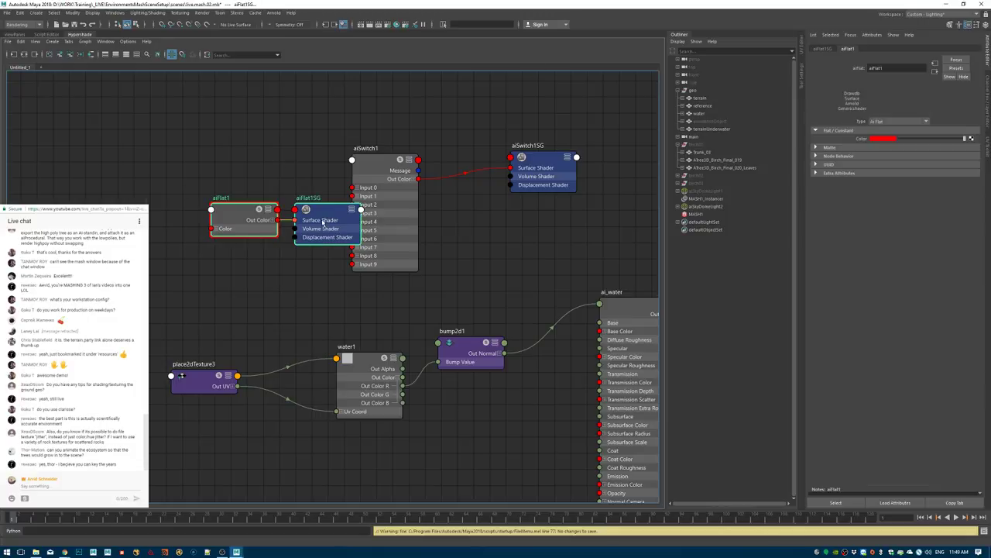
Delete the red aiFlat shader's shading group and connect the shader's Out Color to Input 0 of aiSwitch1.
key("Delete")
left_click_drag(231, 228, 137, 206)
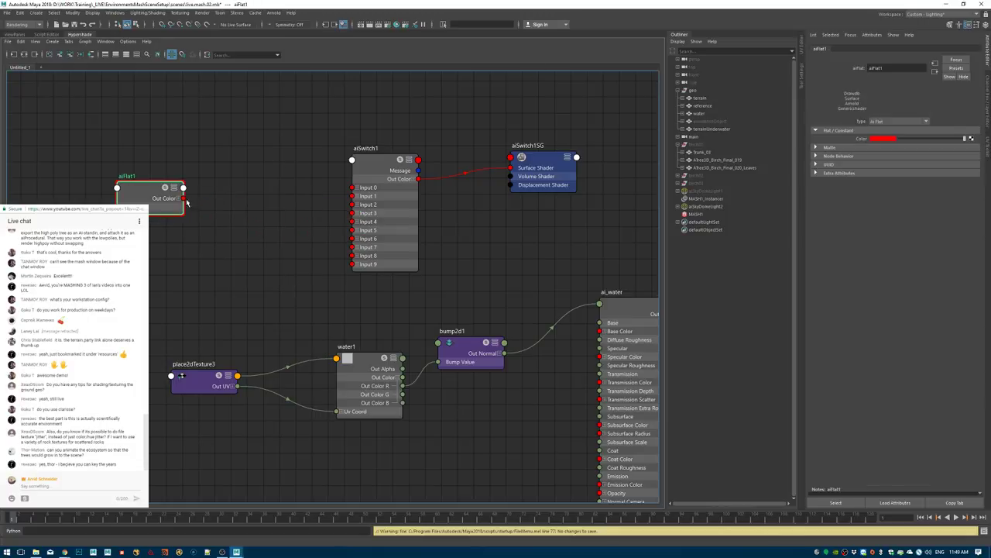
left_click_drag(244, 220, 353, 187)
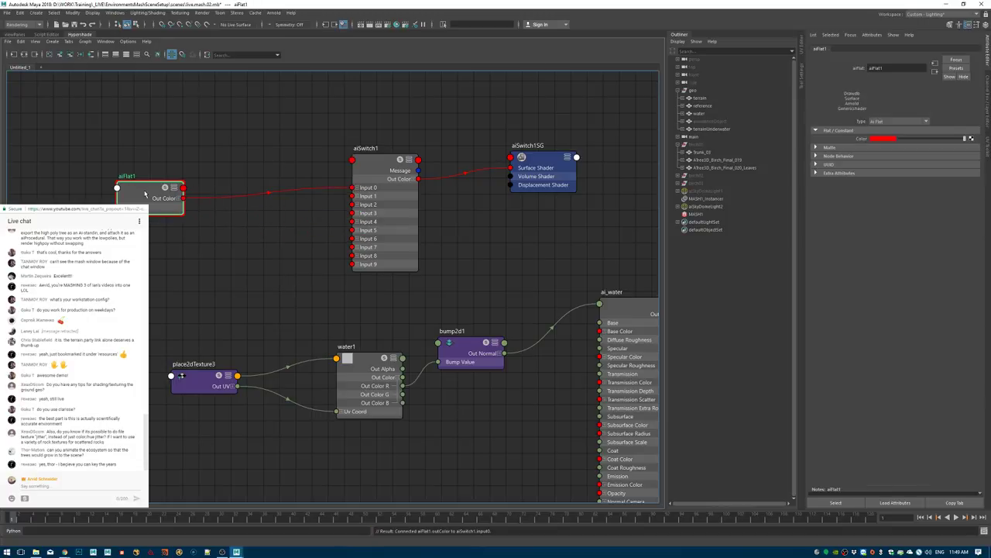
Duplicate the red aiFlat shader, color the copy cyan and connect its Out Color to Input 1 of aiSwitch1.
key("ctrl+d")
left_click_drag(313, 113, 163, 257)
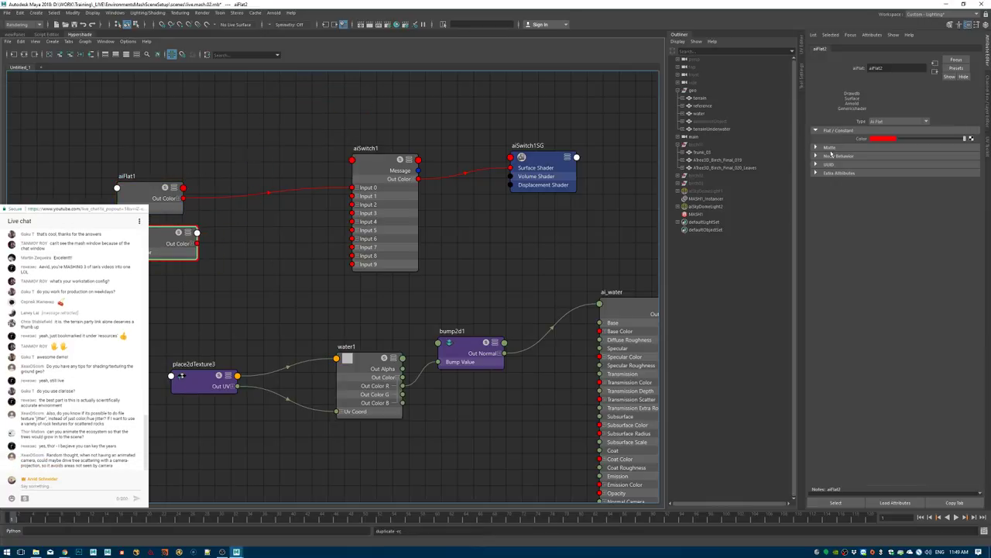
left_click(882, 140)
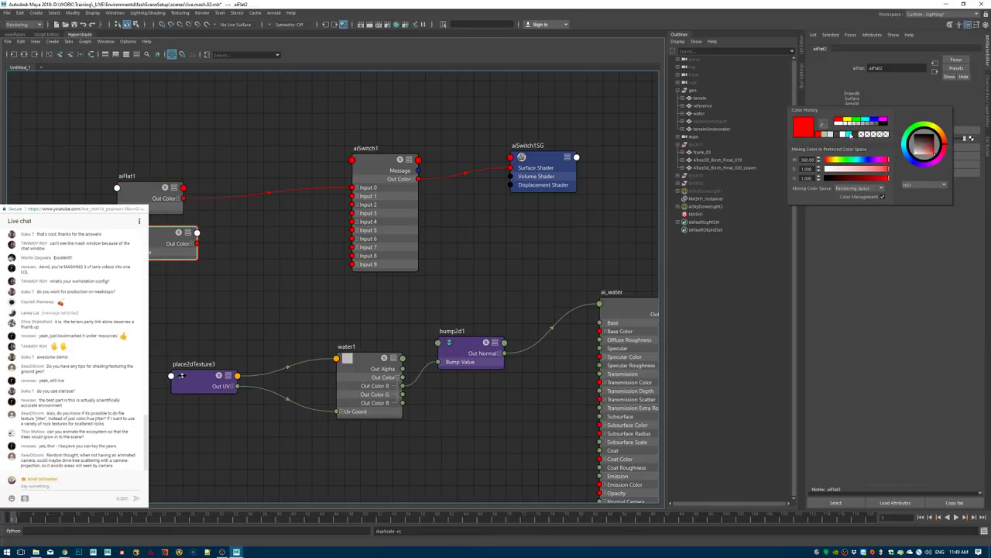
left_click(849, 135)
left_click_drag(294, 241, 354, 196)
Open the Index value of aiSwitch1 for editing and tidy the layout of the aiFlat and aiSwitch nodes.
left_click(363, 220)
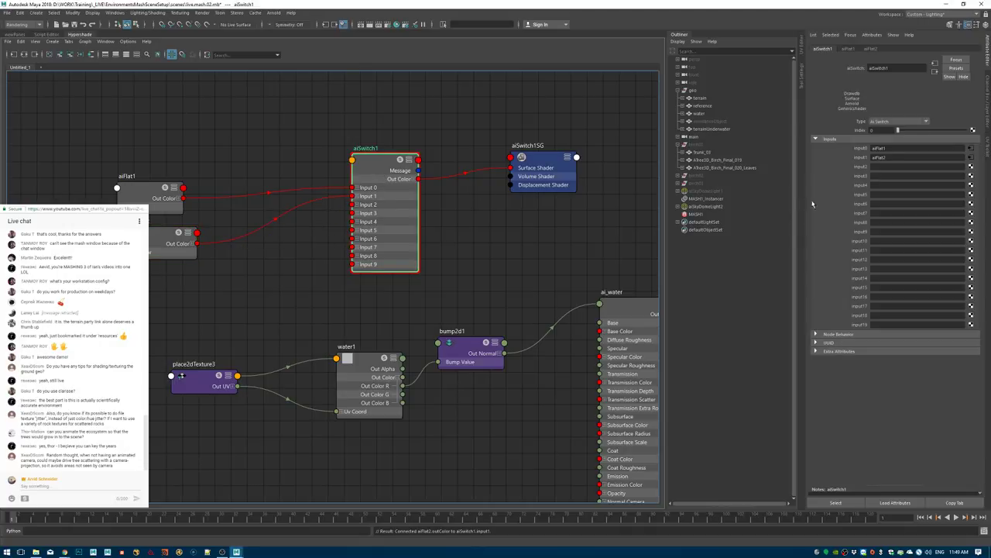
left_click(874, 130)
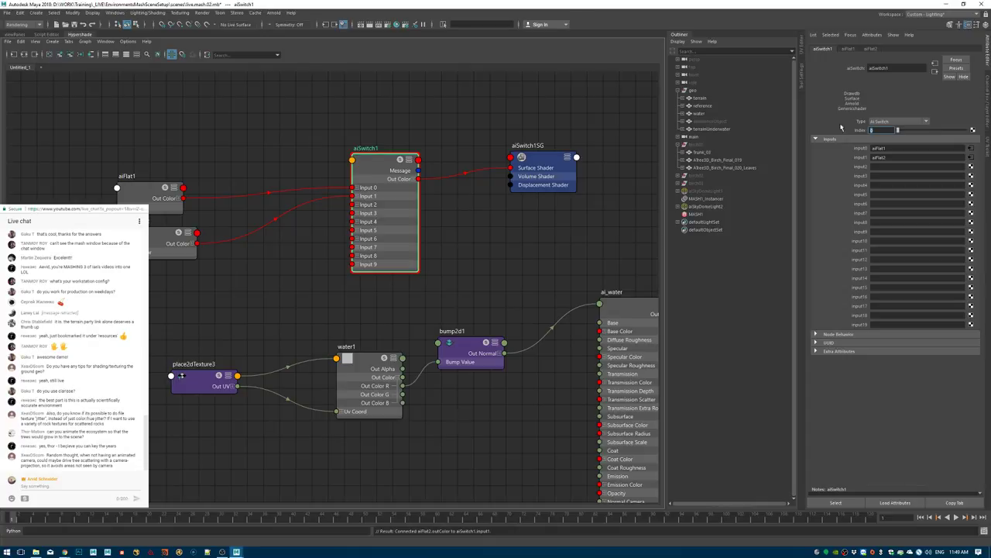
middle_click_drag(309, 263, 368, 249, "alt")
left_click_drag(215, 228, 188, 219)
left_click_drag(462, 248, 441, 220, "ctrl+alt")
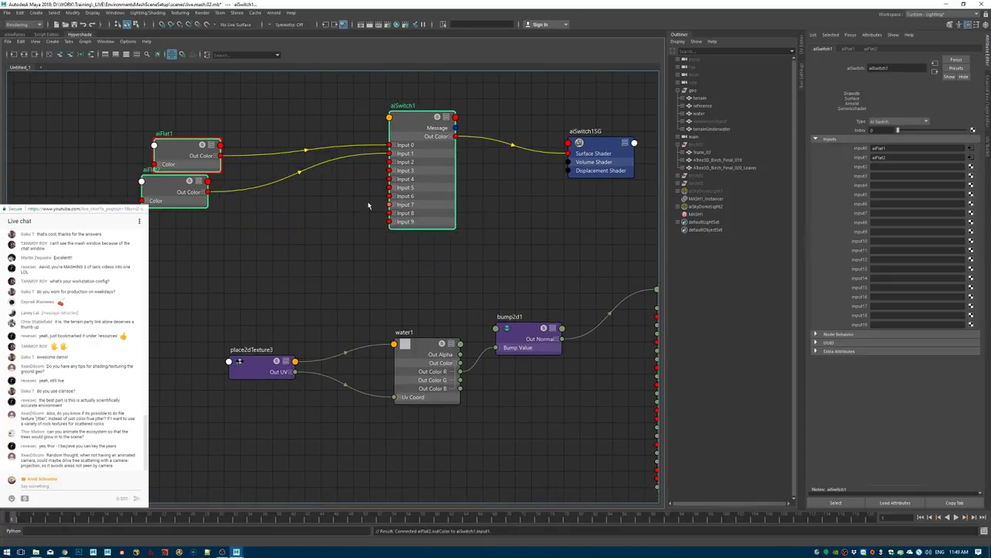
Create an aiUserDataInt node and place it above the two aiFlat shaders.
left_click_drag(292, 247, 227, 244)
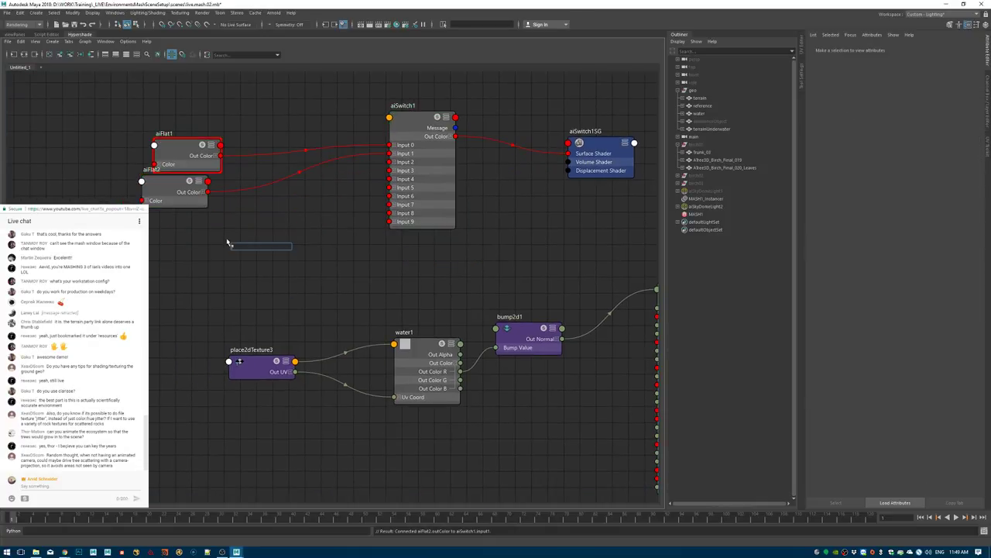
type("user")
key("Down")
key("Down")
key("Down")
key("Down")
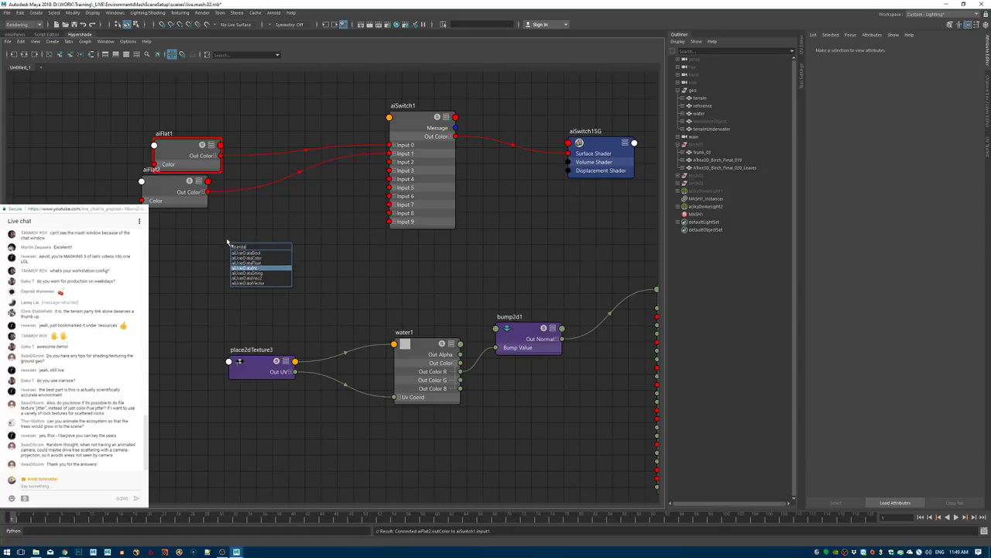
key("Return")
middle_click_drag(336, 231, 369, 255, "alt")
left_click_drag(291, 282, 292, 105)
middle_click_drag(284, 137, 235, 194, "alt")
Connect the aiUserDataInt node's Out Value to the Index of aiSwitch1 and move the node further from the switch.
left_click(418, 217)
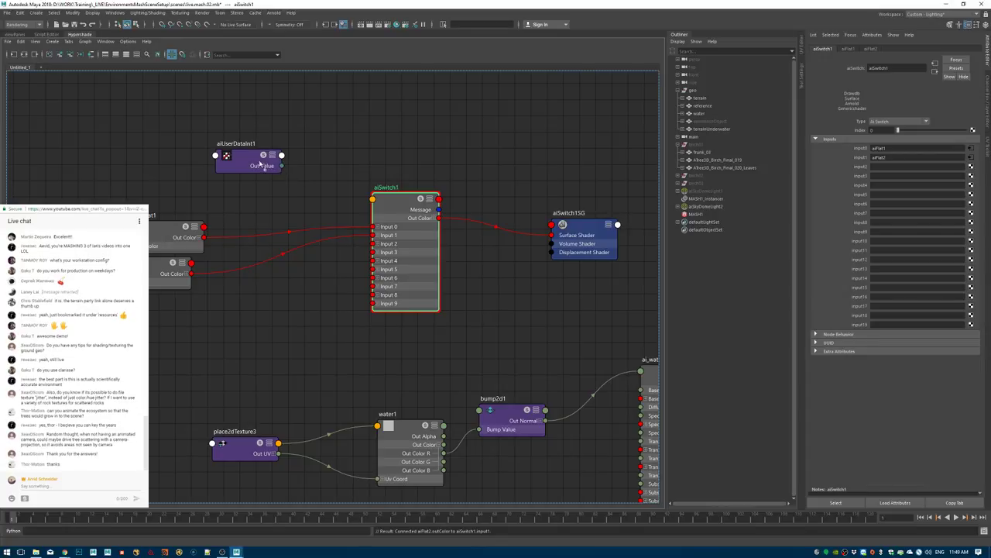
middle_click_drag(842, 133, 856, 130)
left_click_drag(242, 167, 186, 179)
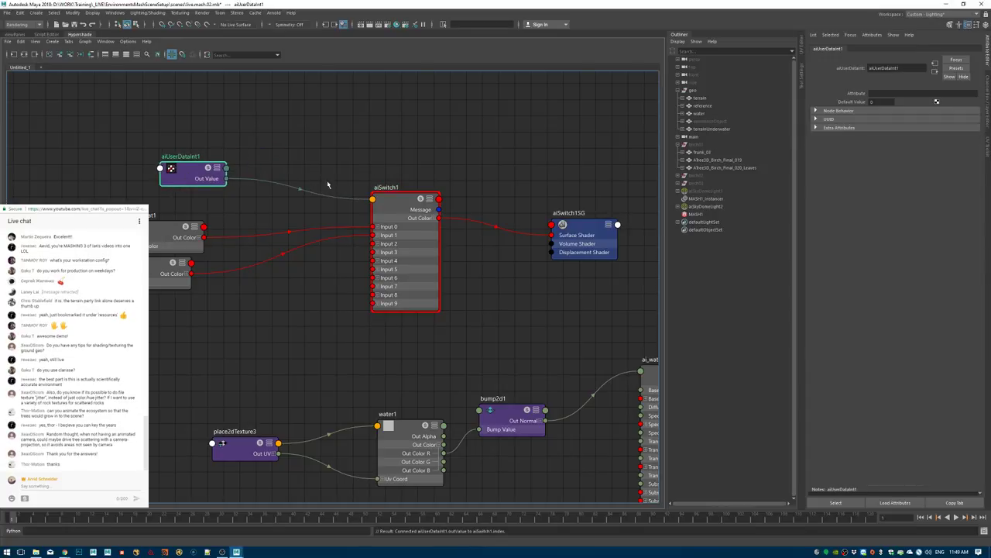
Set the aiUserDataInt node's attribute name to variance, nudge the cyan aiFlat shader aside and clear the selection.
left_click(896, 93)
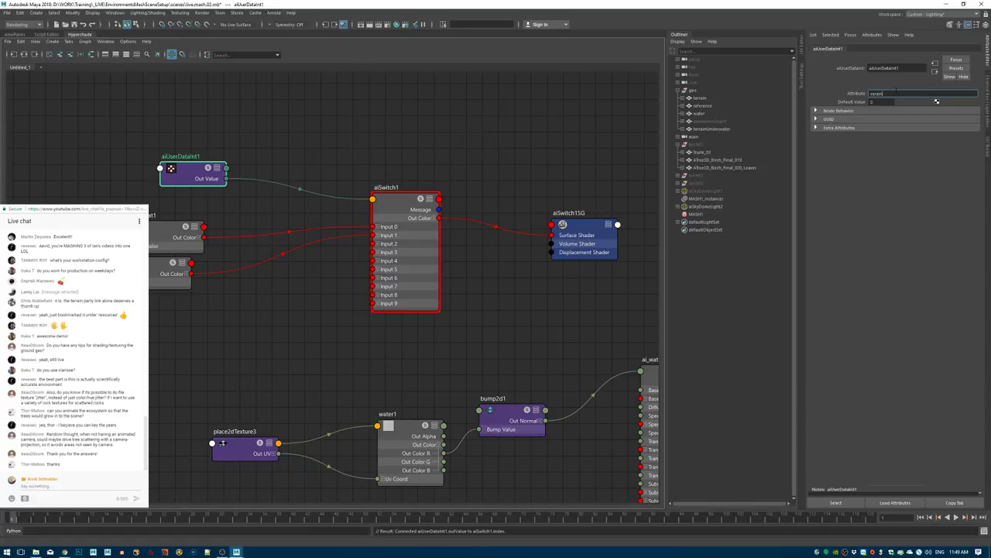
key("Return")
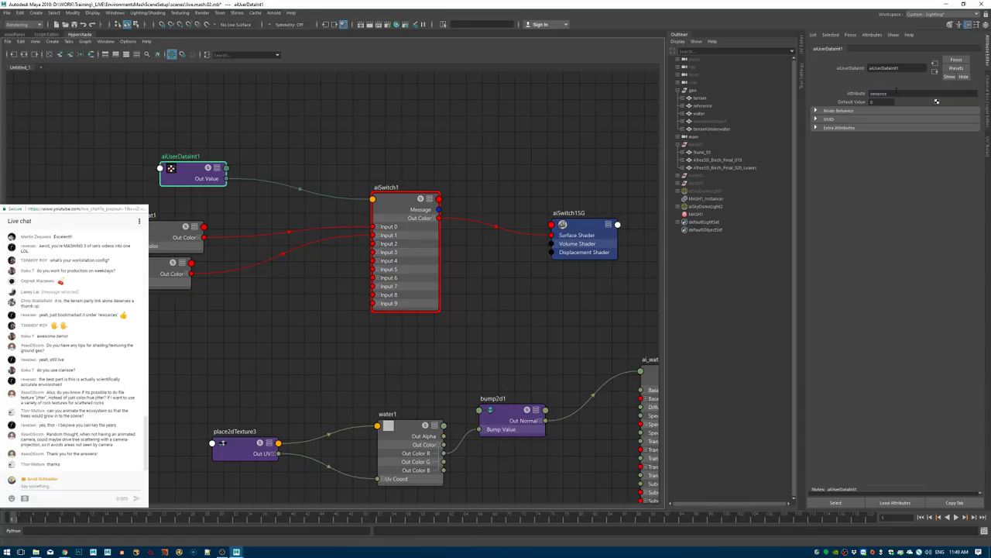
key("Tab")
left_click_drag(157, 268, 173, 274)
left_click(275, 147)
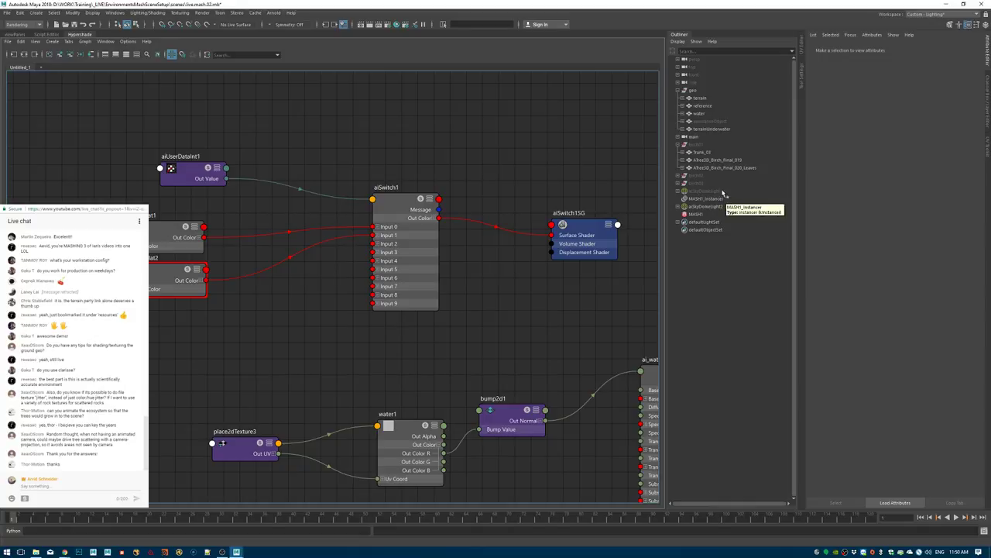
left_click(276, 13)
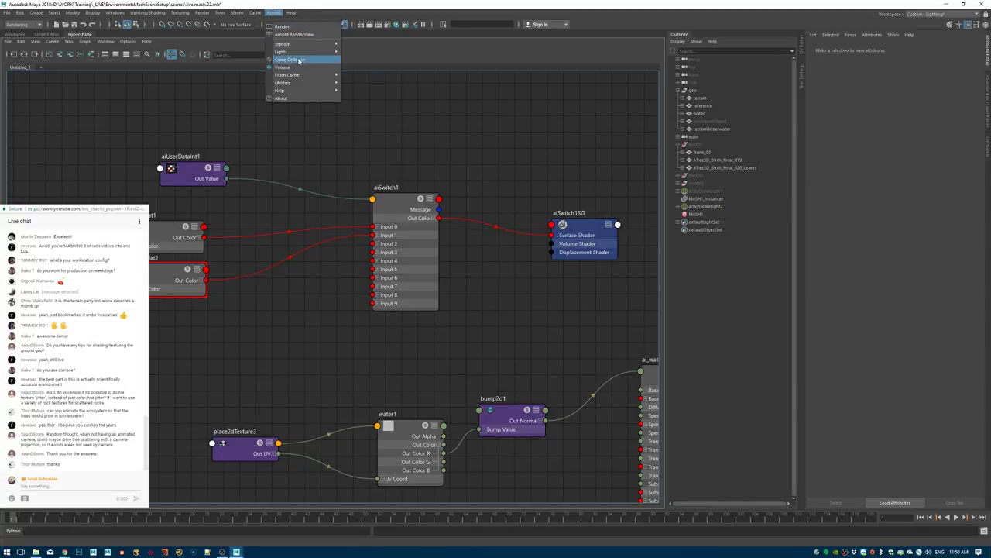
key("Escape")
key("space")
left_click(433, 241)
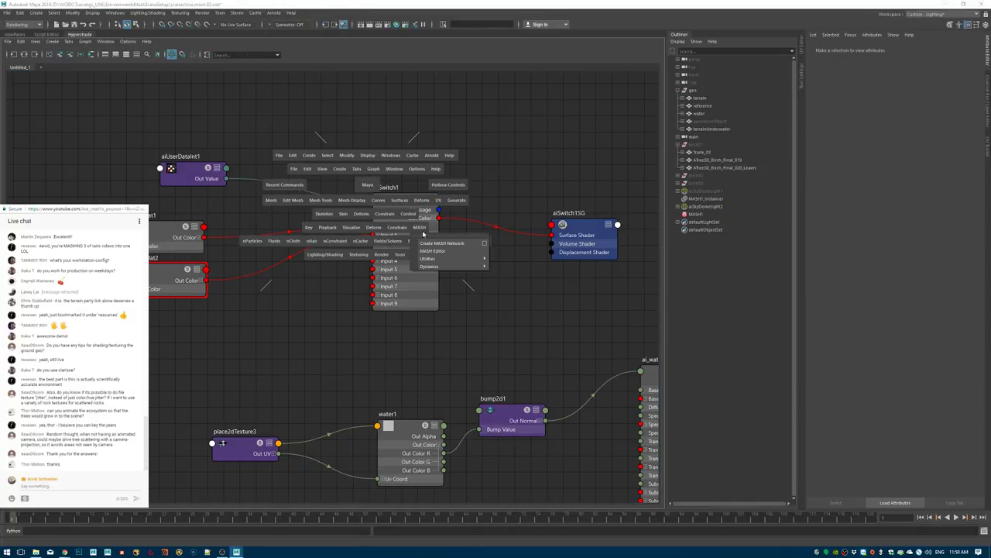
left_click(432, 251)
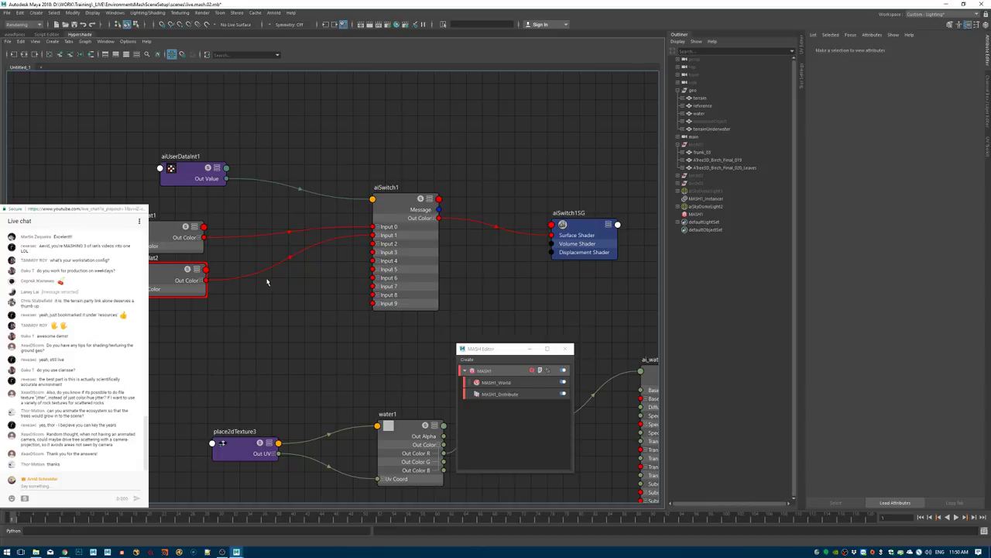
left_click(569, 348)
Hide the geo group and collapse the expanded birch group in the Outliner.
left_click(679, 91)
left_click(678, 93)
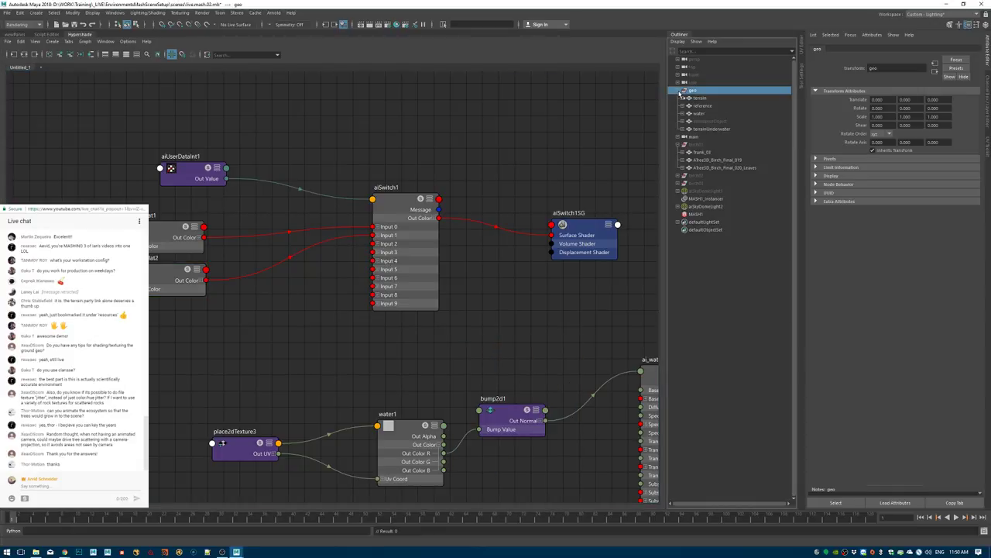
key("ctrl+h")
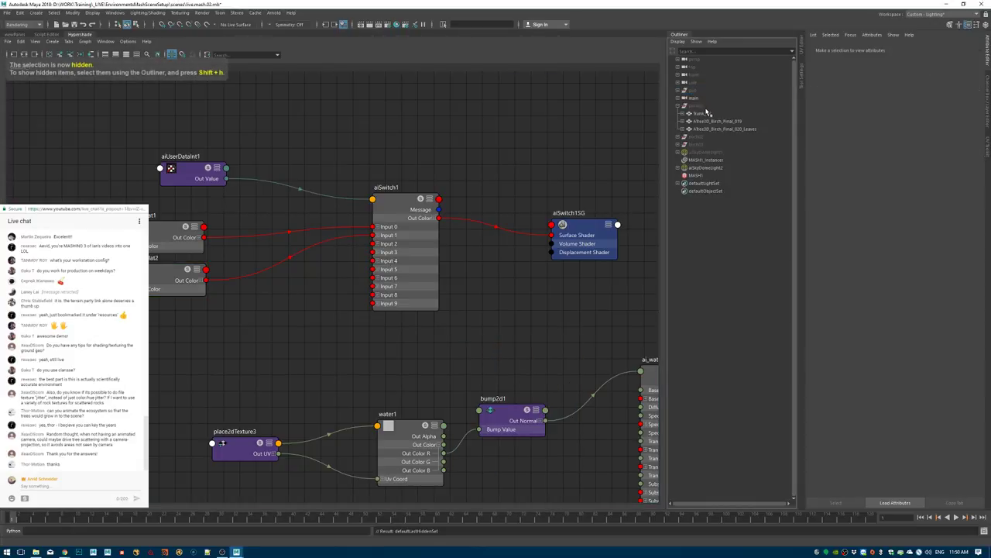
left_click(680, 105)
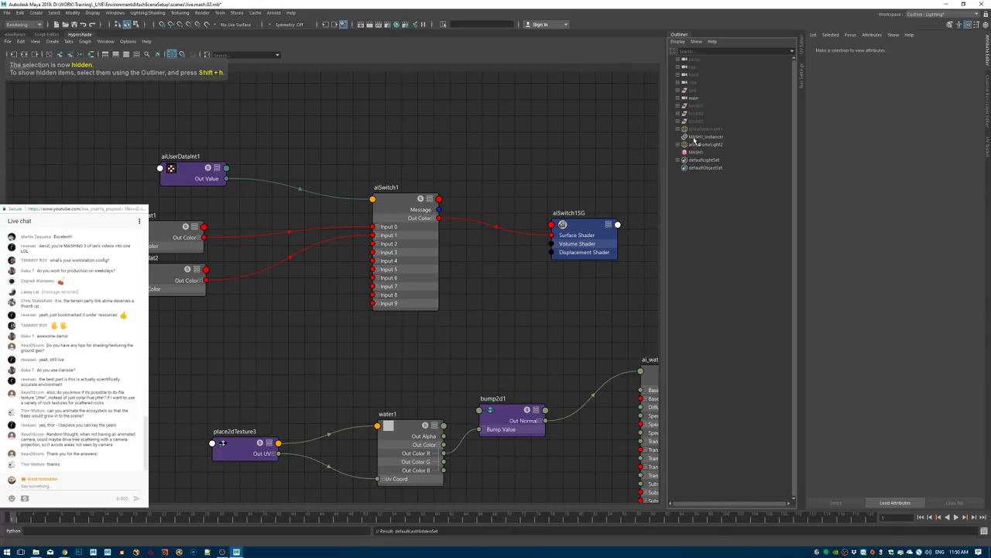
Create a polygon cube at the origin in the perspective viewport and frame it from an angled view.
left_click(16, 35)
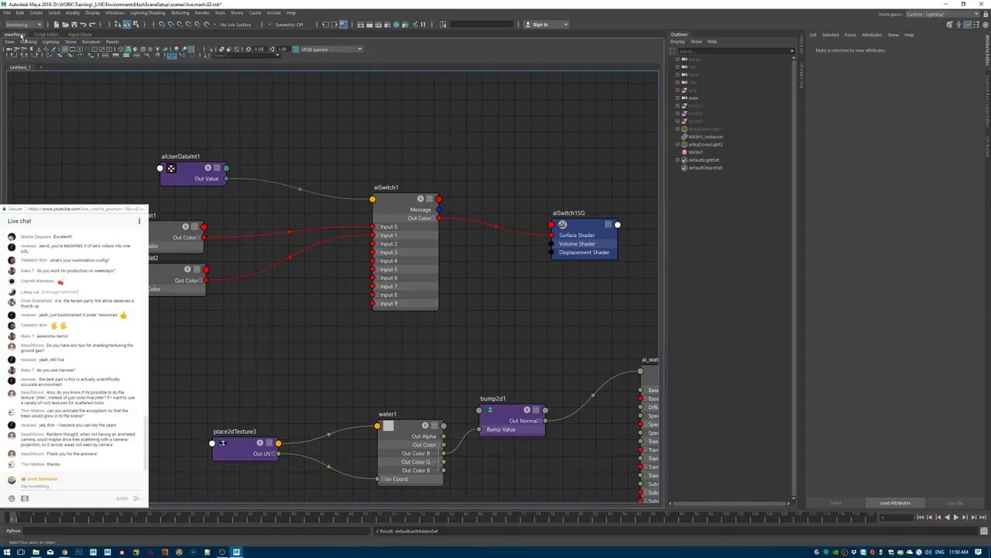
key("a")
left_click(428, 264)
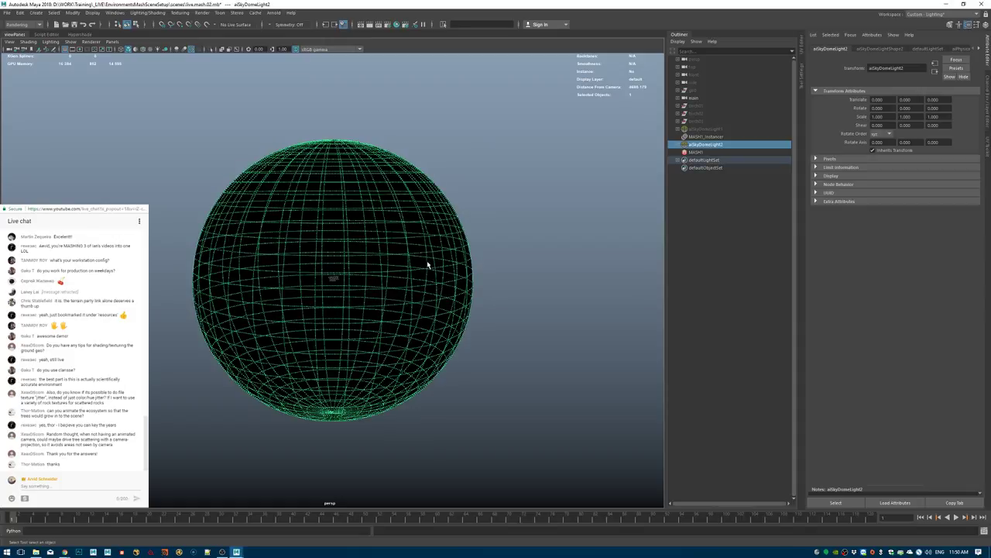
left_click(498, 198)
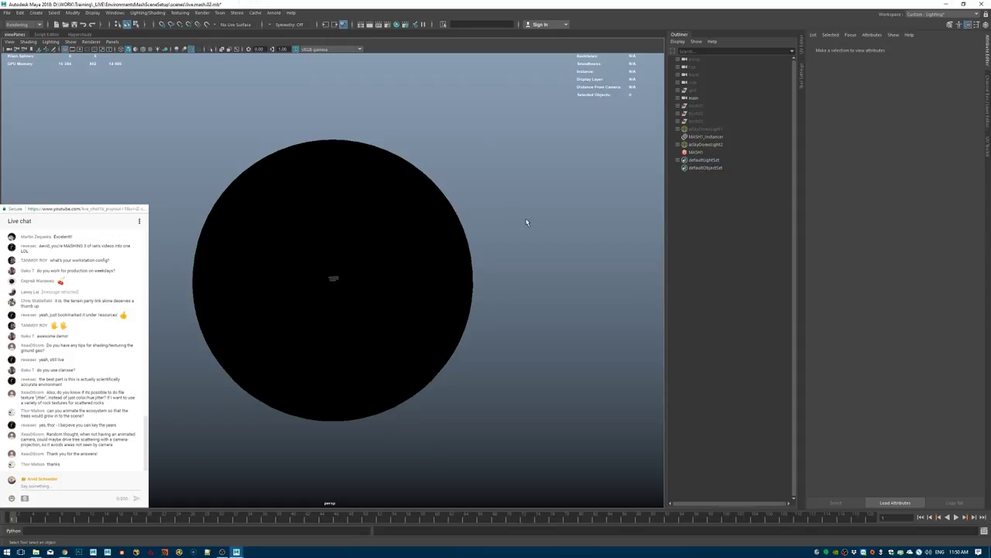
right_click_drag(525, 223, 527, 244, "shift")
key("f")
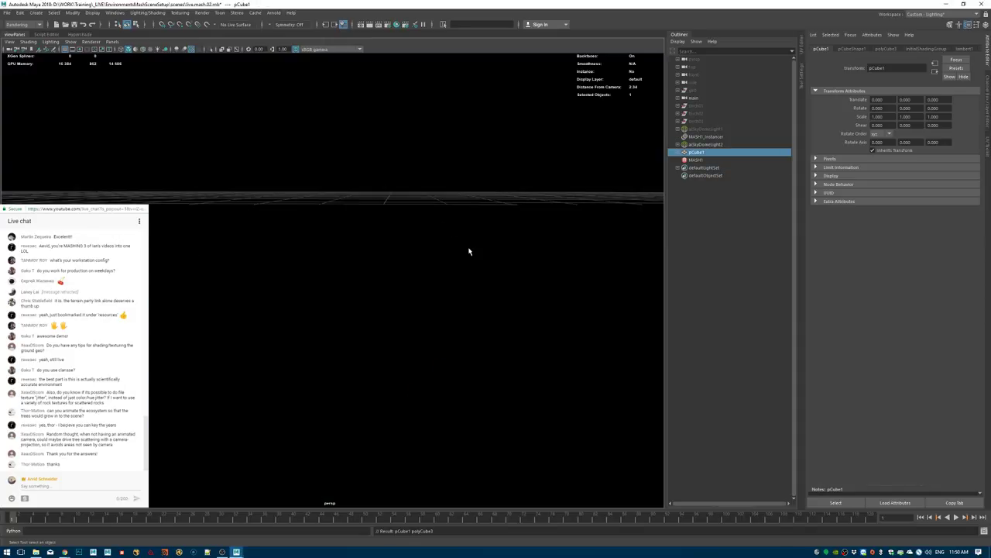
left_click_drag(469, 250, 341, 256, "alt")
left_click(433, 267)
left_click_drag(432, 267, 388, 258, "alt")
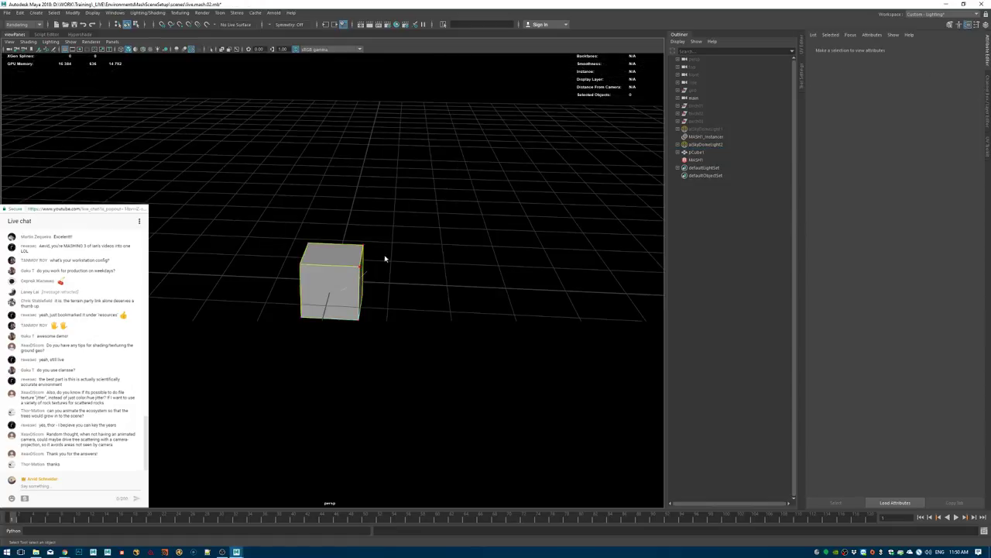
Duplicate the cube twice, moving the copies to about X 0.2, Z 2.1 and X -1.9, Z 0.1.
left_click(364, 273)
key("w")
left_click_drag(324, 299, 414, 281)
key("ctrl+d")
key("ctrl+d")
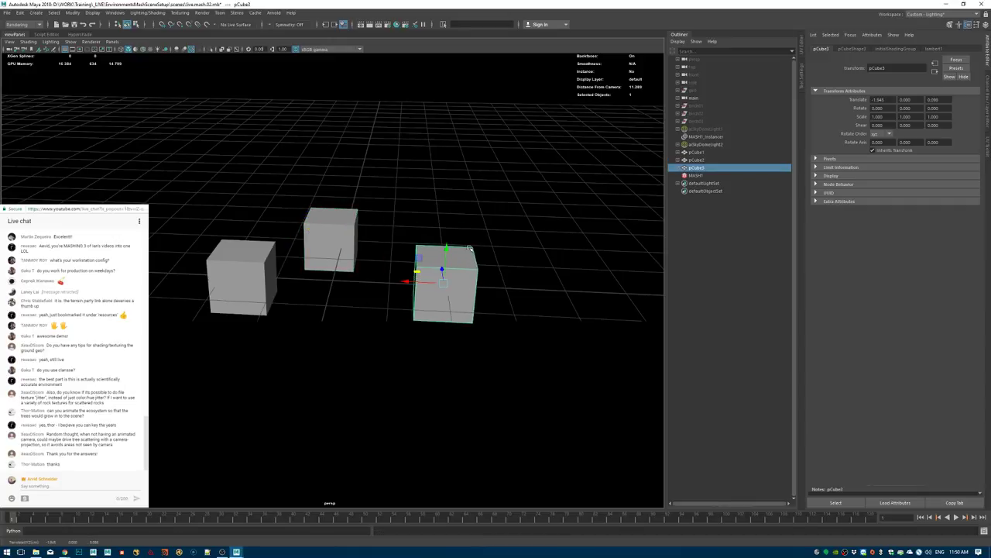
Assign the aiSwitch1 shader to all three cubes and test-render them in the Arnold RenderView.
left_click(697, 153)
left_click(709, 168, "shift")
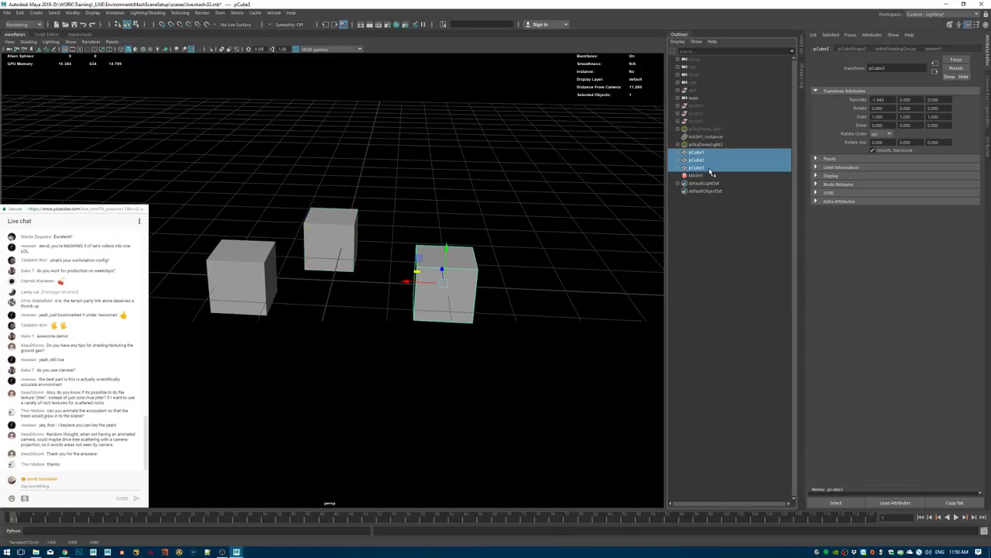
left_click(79, 34)
middle_click_drag(407, 221, 333, 213, "alt")
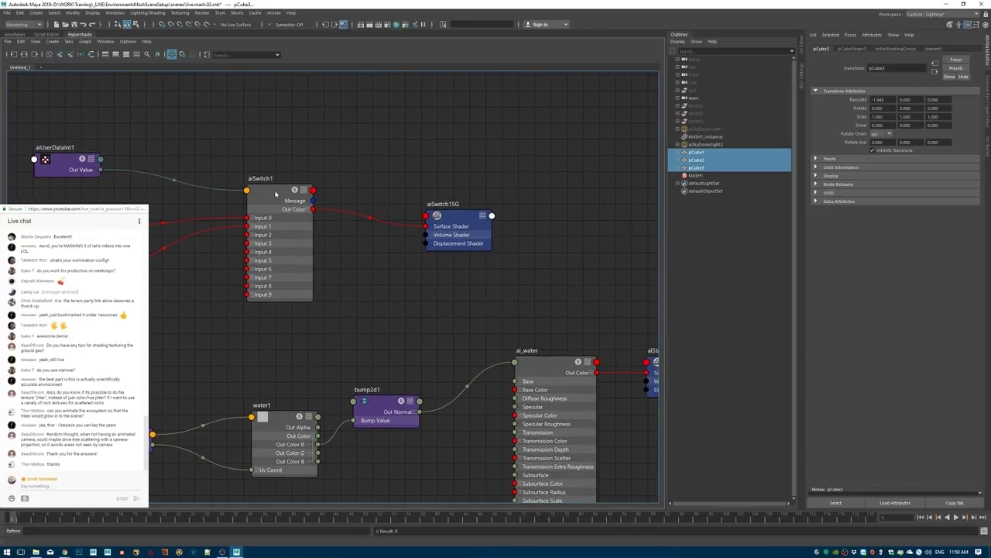
right_click_drag(274, 191, 274, 167)
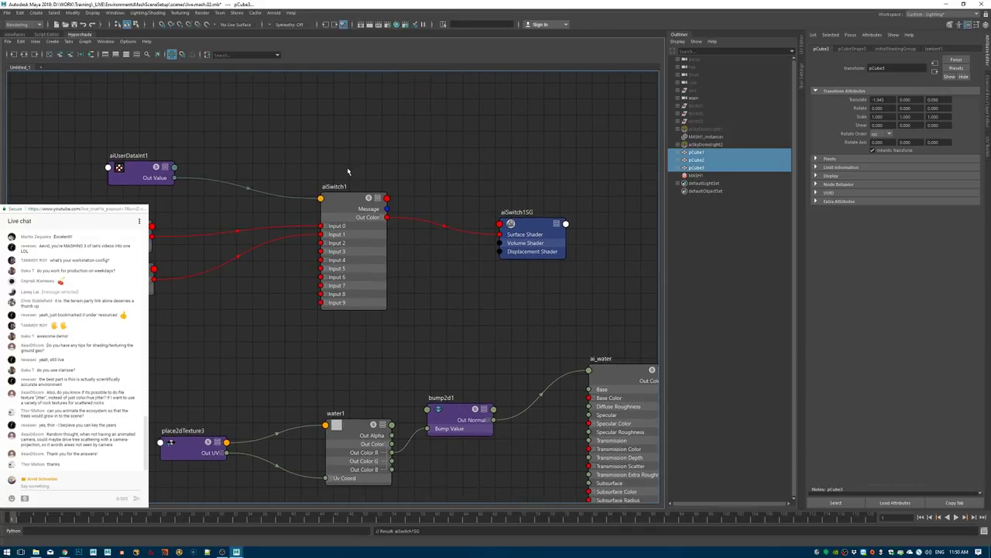
key("ctrl+s")
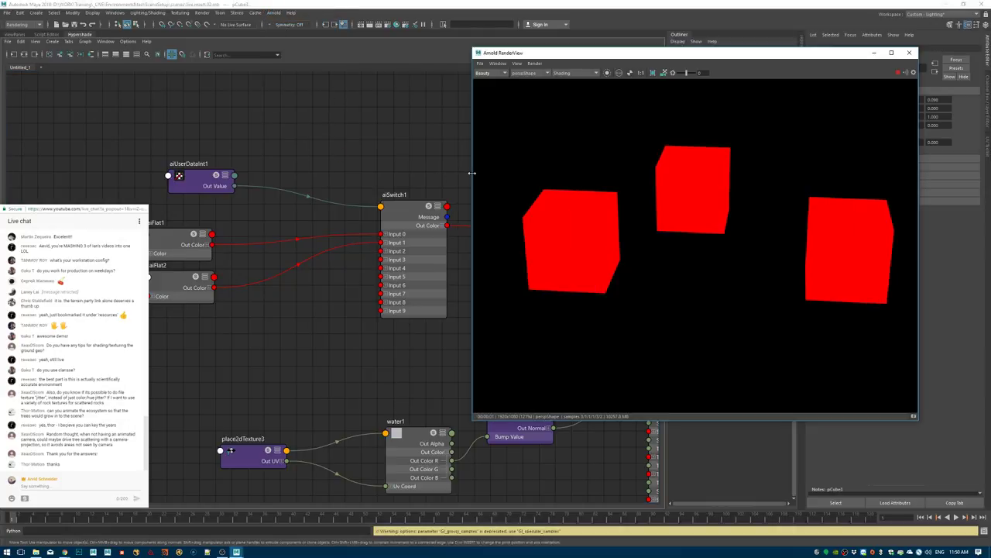
left_click(909, 52)
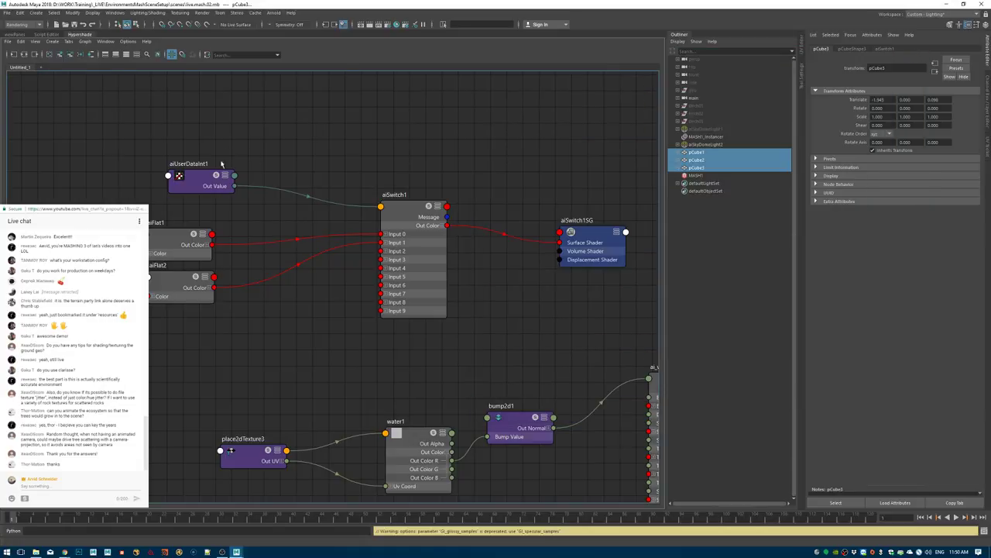
Test-render the cubes with the aiUserDataInt1 default value at 1, and reset that value to 0.
left_click(200, 189)
left_click(875, 101)
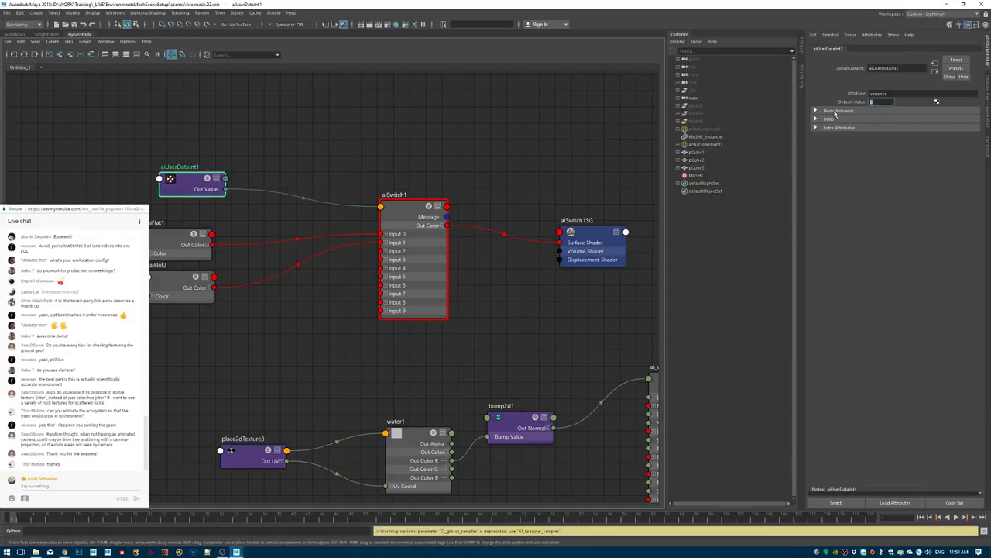
type("1")
key("Return")
left_click(276, 13)
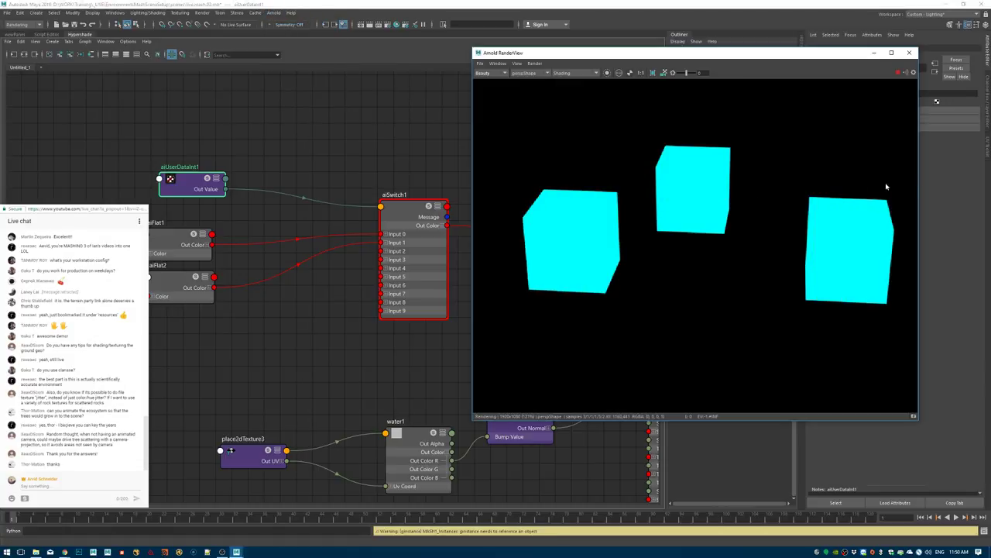
left_click(915, 48)
left_click_drag(883, 102, 842, 103)
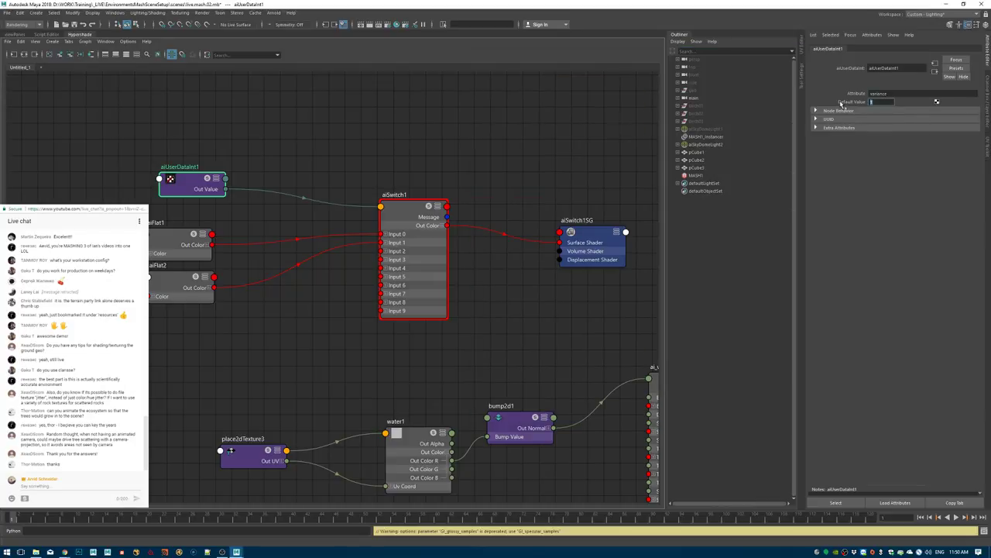
Add an integer attribute named mtoa_constant_variance to pCube2's shape node, pCubeShape2.
left_click(719, 161)
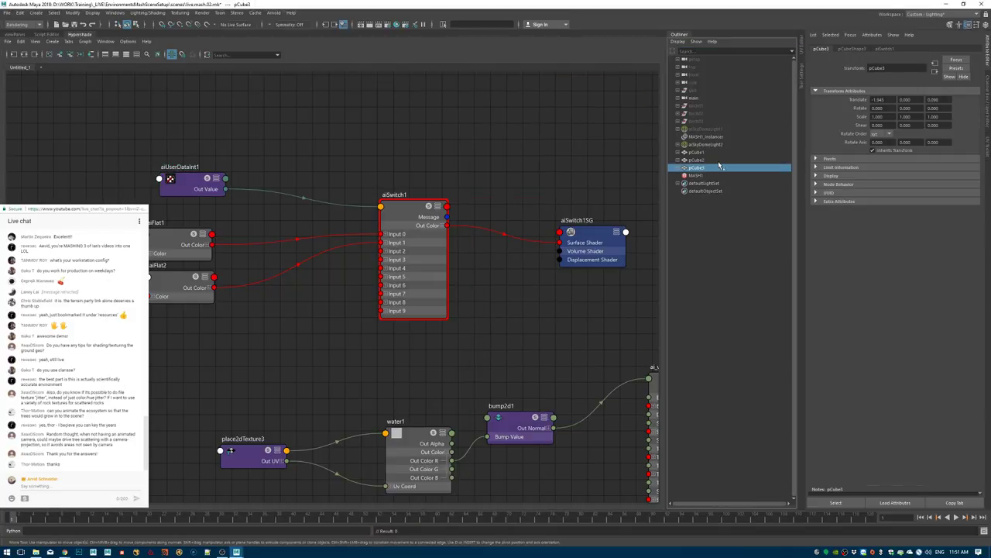
left_click(678, 160)
left_click(705, 167)
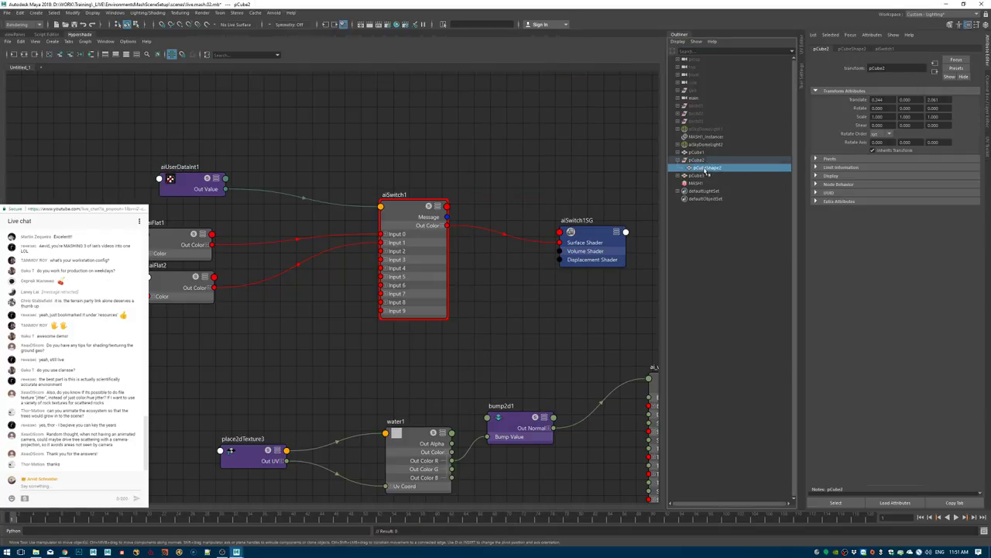
left_click(872, 35)
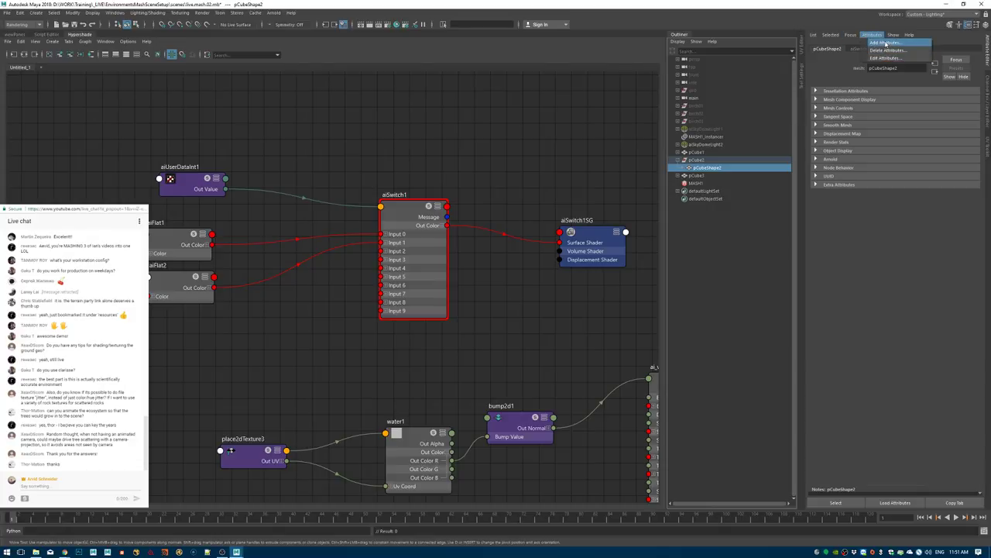
left_click(884, 42)
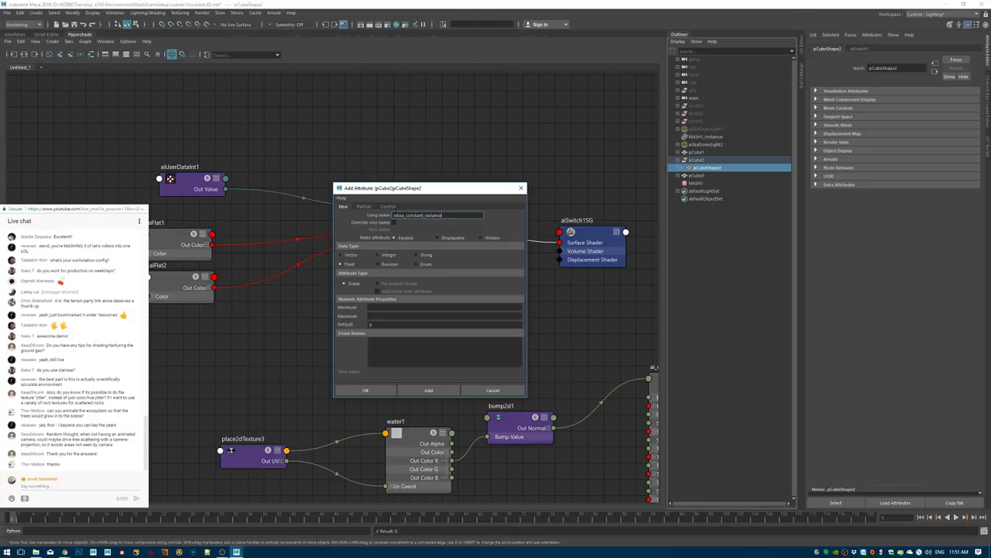
key("ctrl+a")
left_click(443, 216)
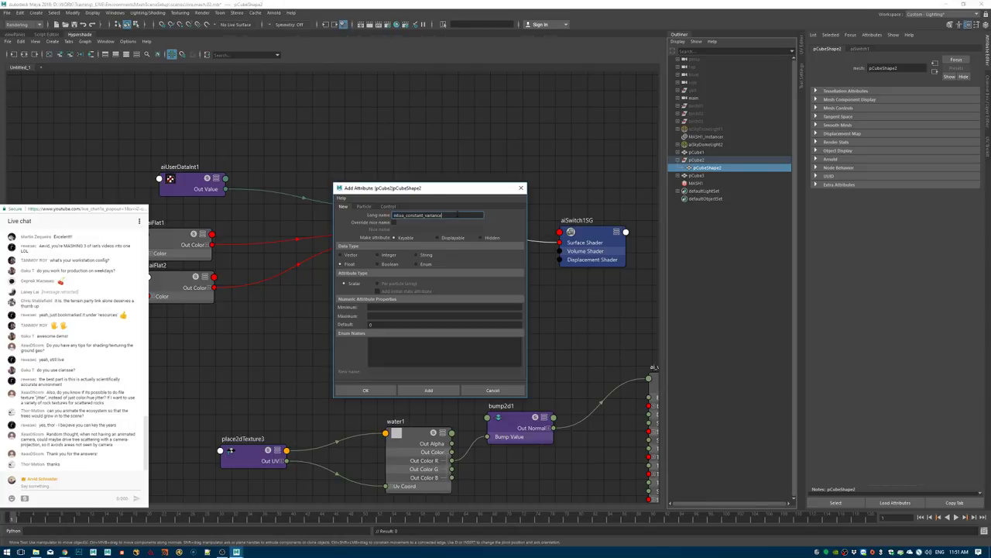
double_click(440, 215)
left_click(365, 390)
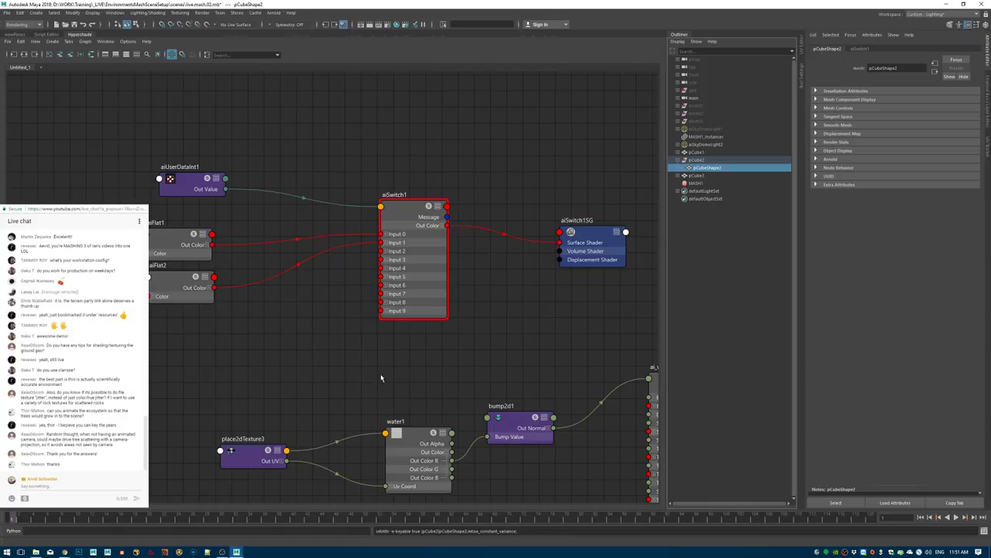
Check the attribute name on the aiUserDataInt1 node against the name of the cube shape's new attribute.
left_click(190, 183)
double_click(878, 92)
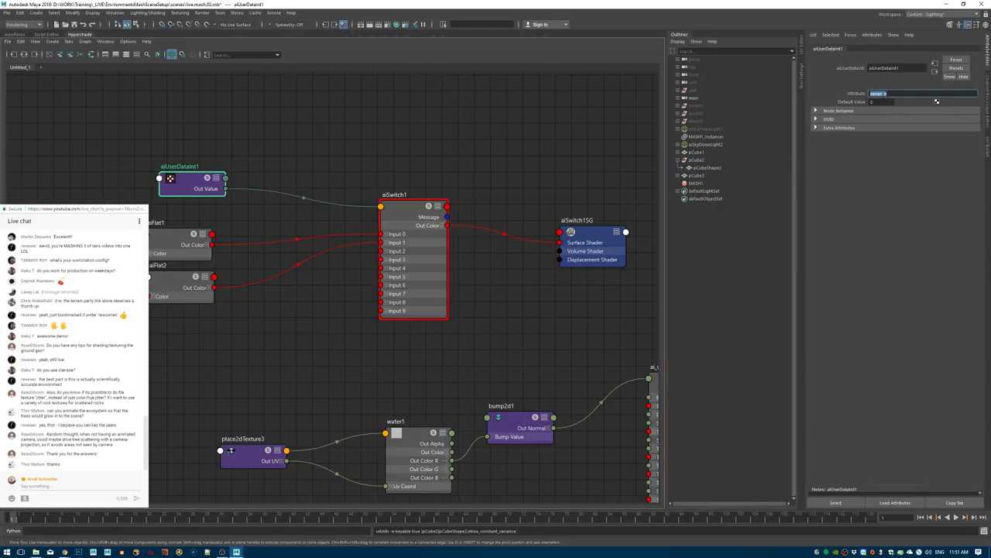
left_click(888, 93)
left_click(483, 166)
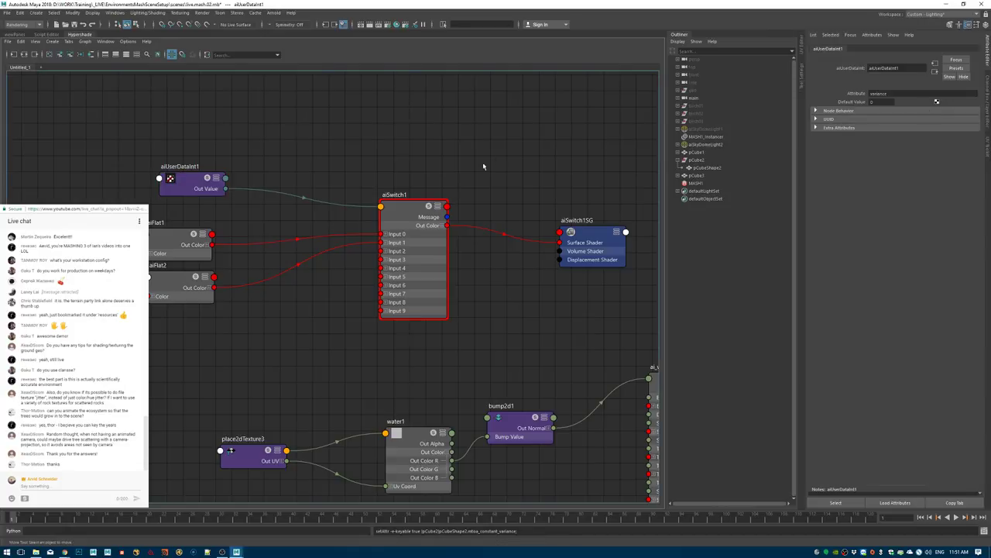
Expand pCubeShape2's extra attributes and render the cubes, keeping the render window clear of the attribute values.
left_click(705, 167)
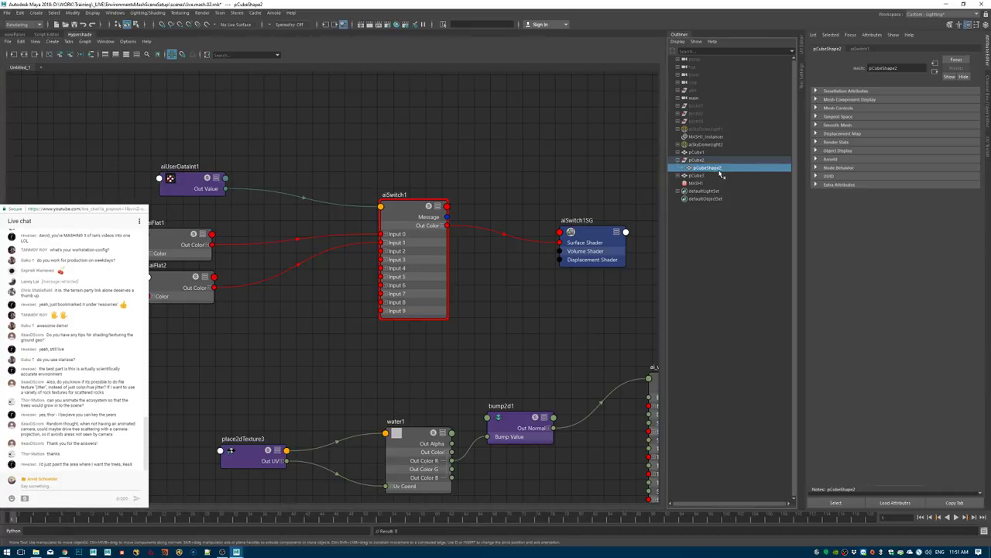
left_click(848, 51)
left_click(828, 48)
left_click(836, 186)
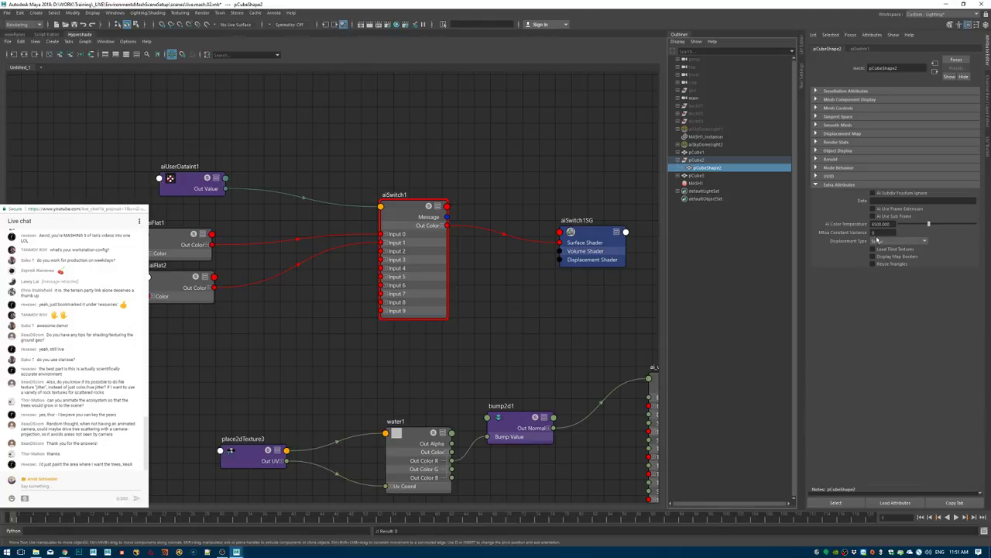
left_click(274, 13)
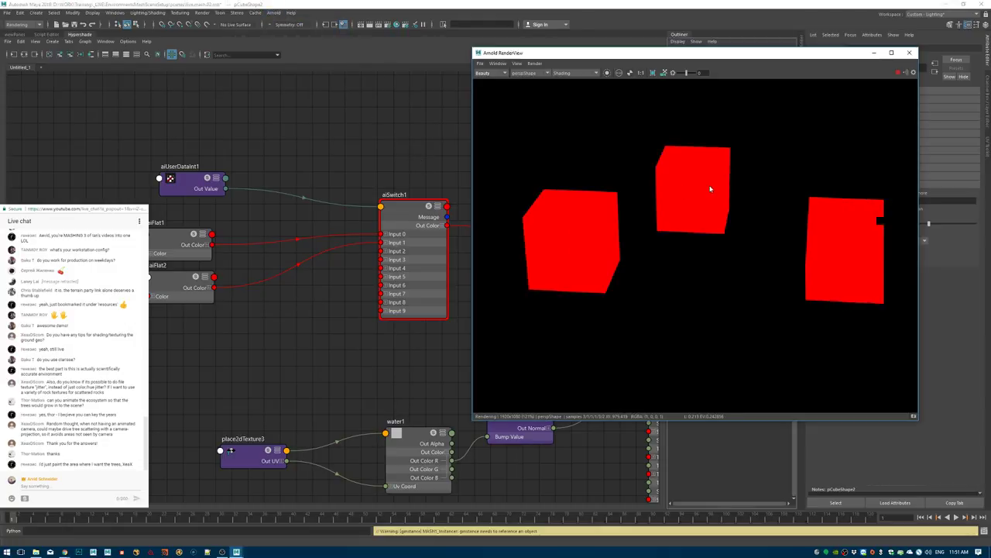
left_click_drag(699, 193, 380, 247, "alt")
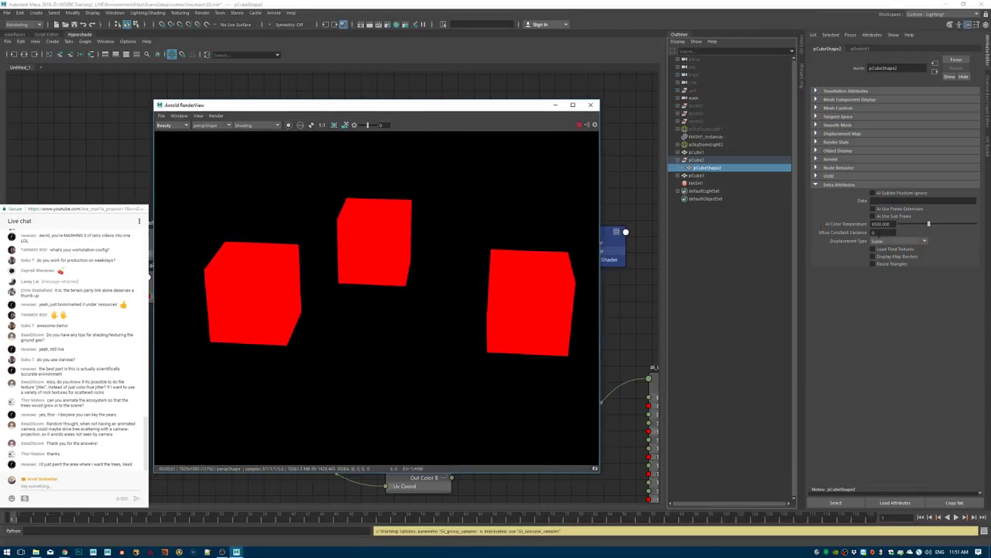
Set pCubeShape2's Mtoa Constant Variance to 1, update the cube render and close the render window.
left_click_drag(884, 232, 846, 234)
type("1")
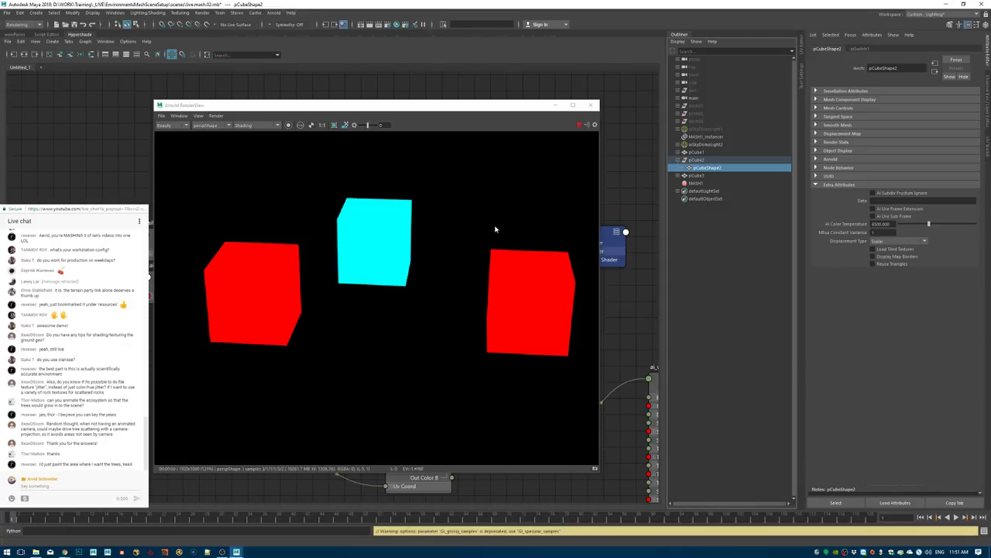
left_click(591, 105)
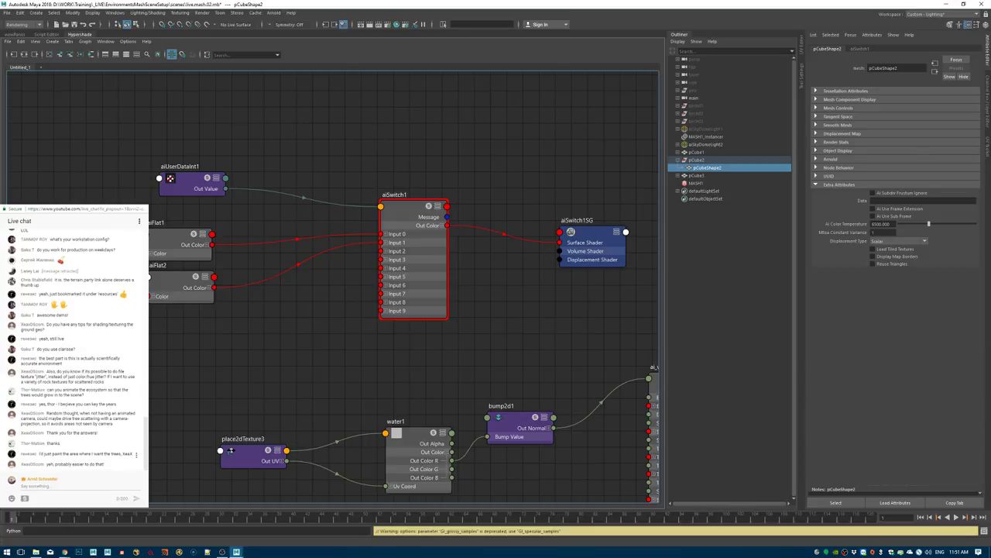
left_click_drag(56, 454, 79, 453)
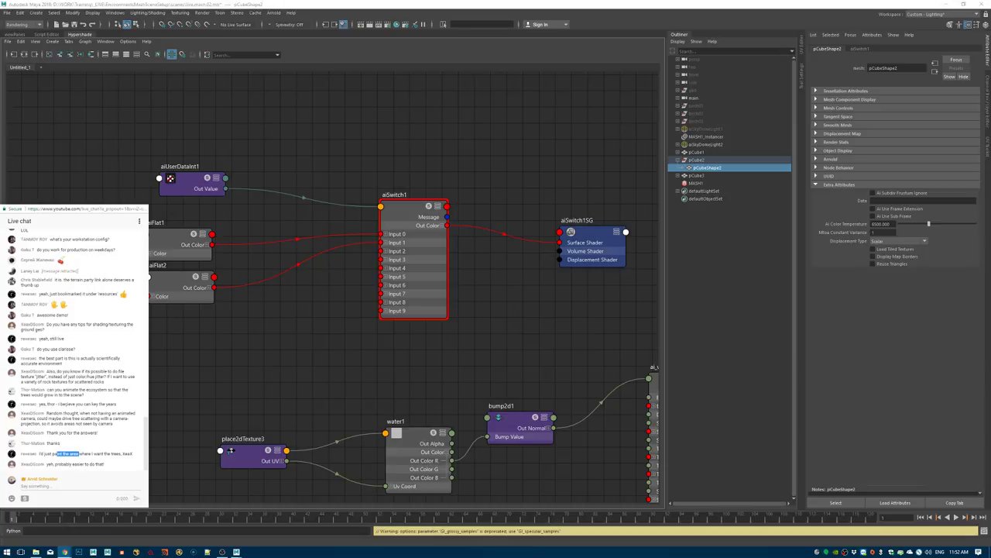
Switch to the web browser, load YouTube in a new tab and widen the browser window.
left_click(230, 450)
mouse_move(65, 550)
key("alt+Tab")
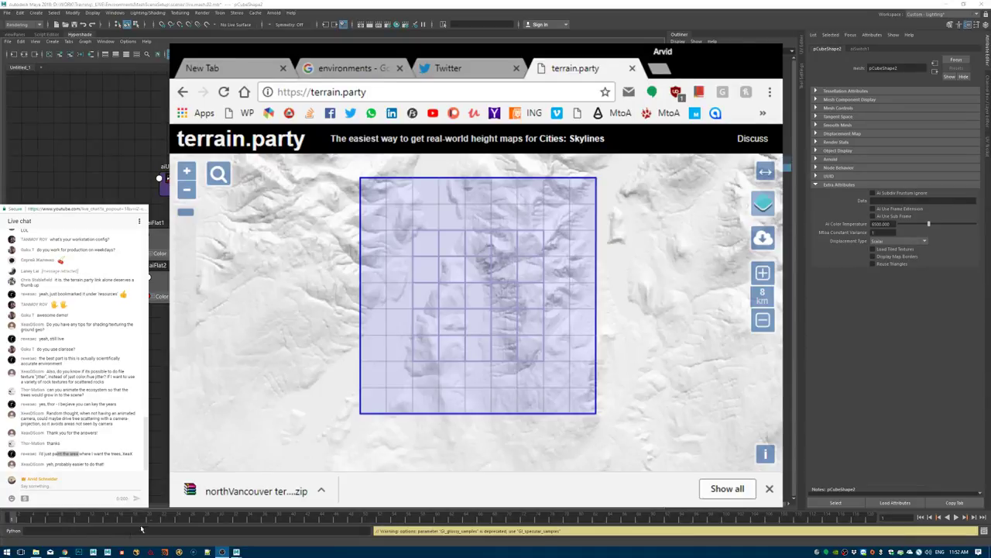
left_click(123, 527)
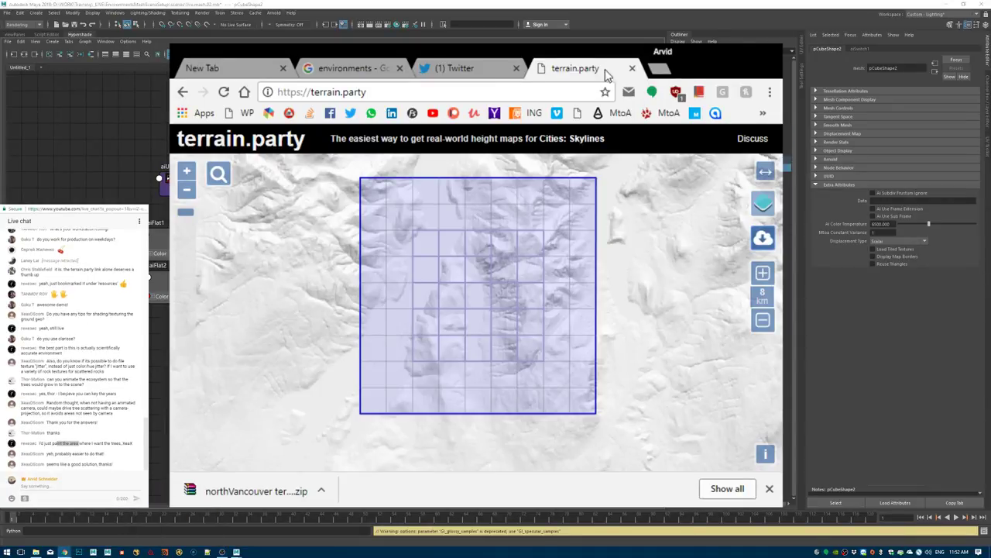
left_click(659, 68)
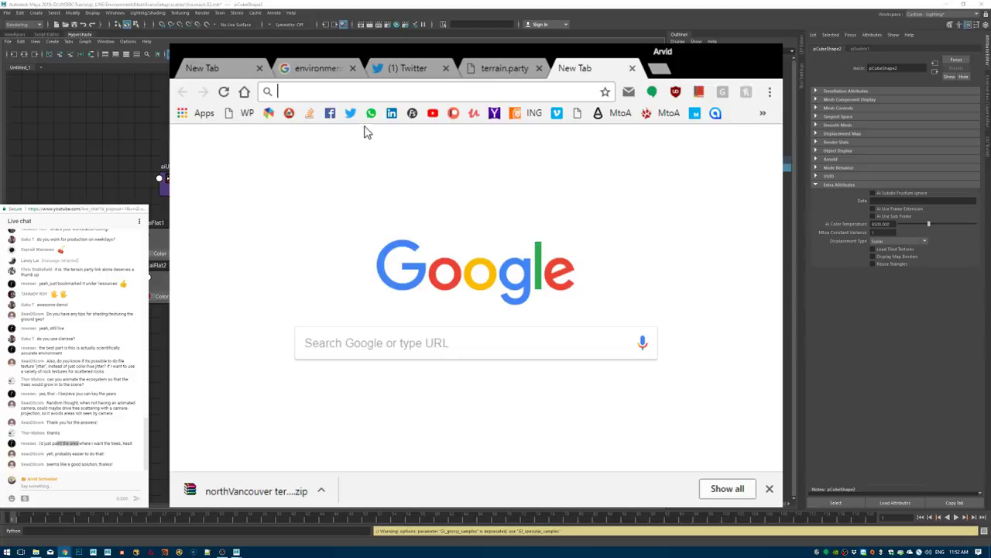
left_click(433, 113)
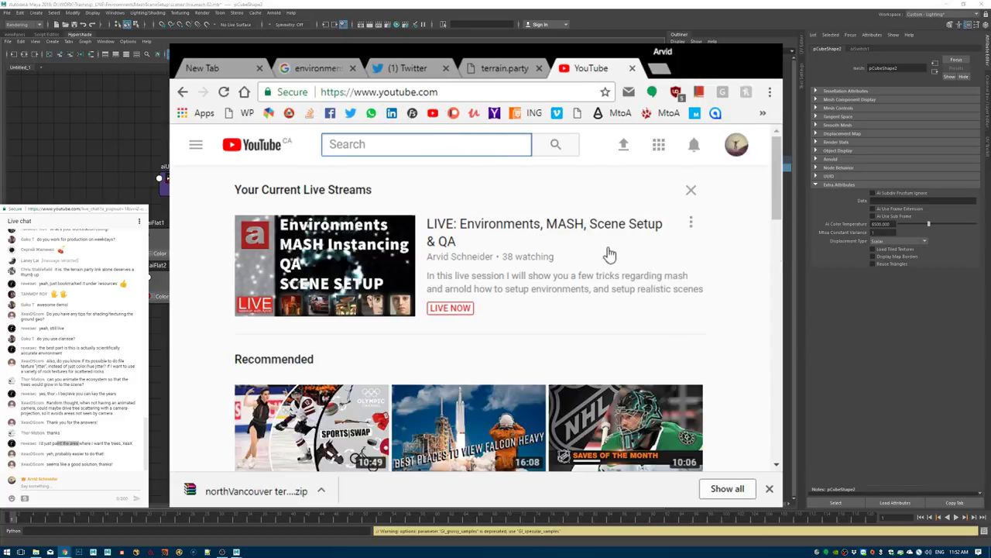
left_click_drag(782, 171, 972, 172)
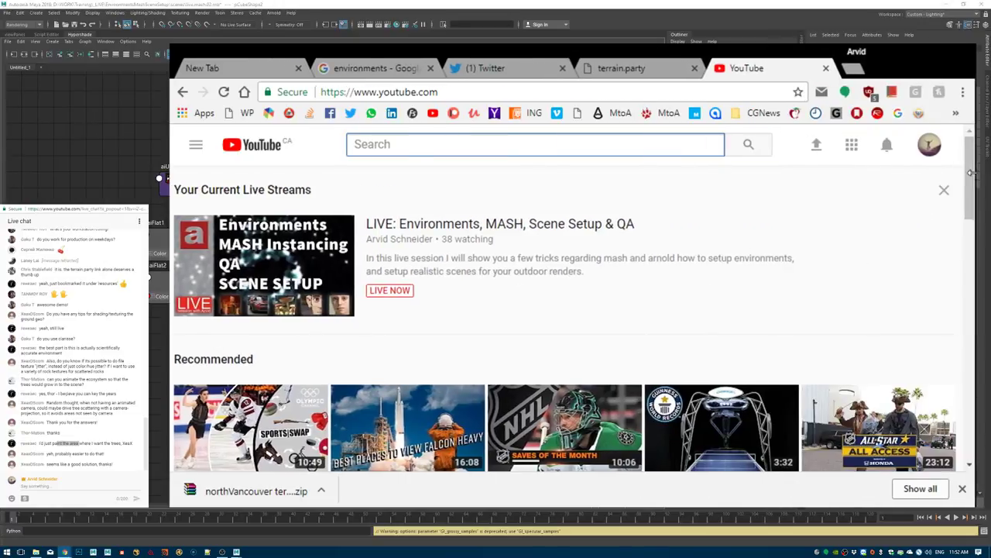
Go to the signed-in account's own YouTube channel and show its list of uploaded videos.
left_click(932, 153)
left_click(196, 151)
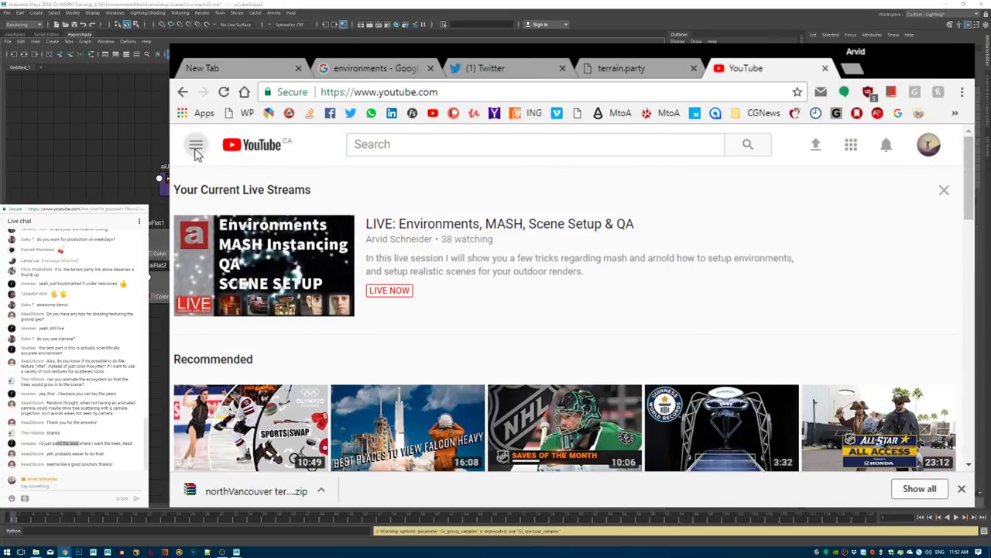
left_click(196, 151)
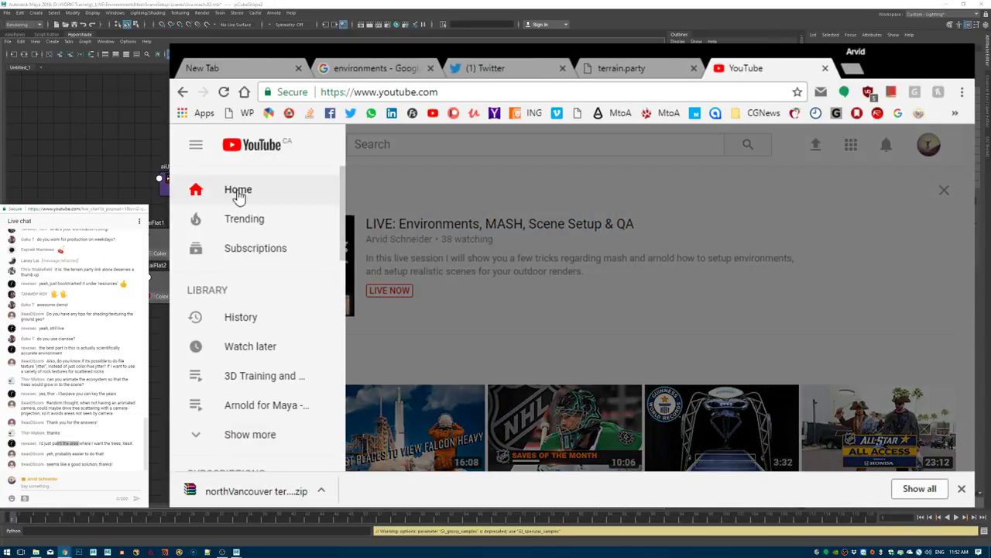
left_click(705, 309)
scroll(710, 321, "down", 3)
scroll(710, 320, "up", 3)
left_click(928, 149)
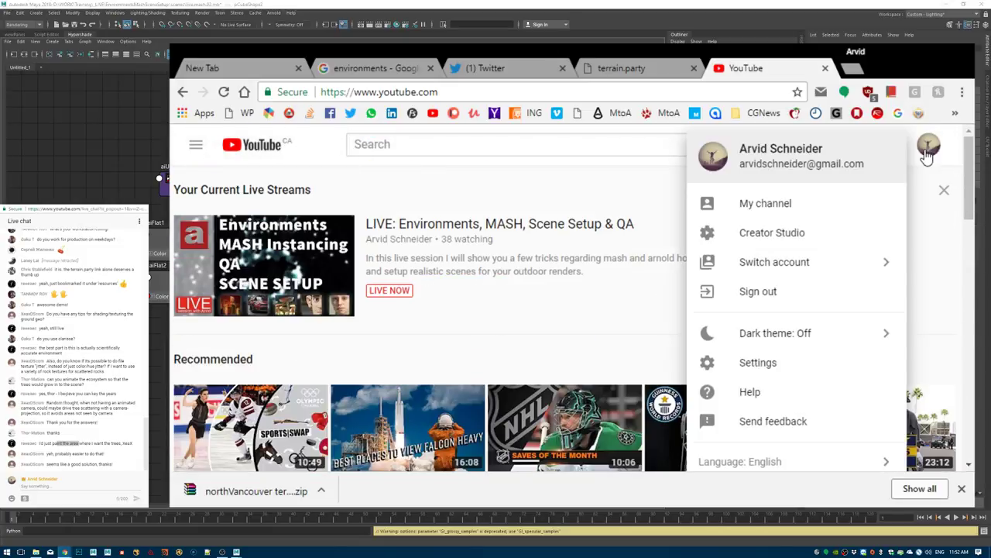
left_click(770, 204)
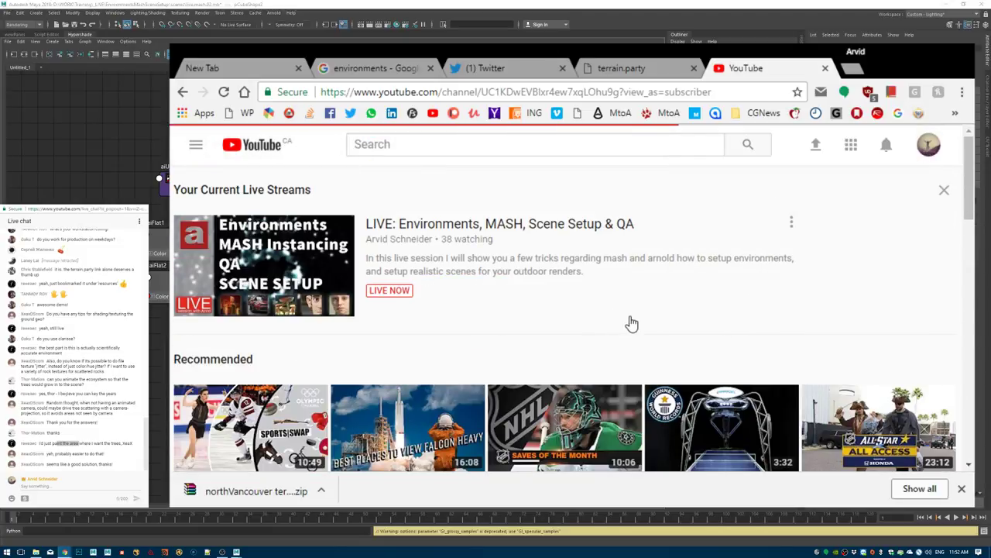
scroll(578, 353, "down", 3)
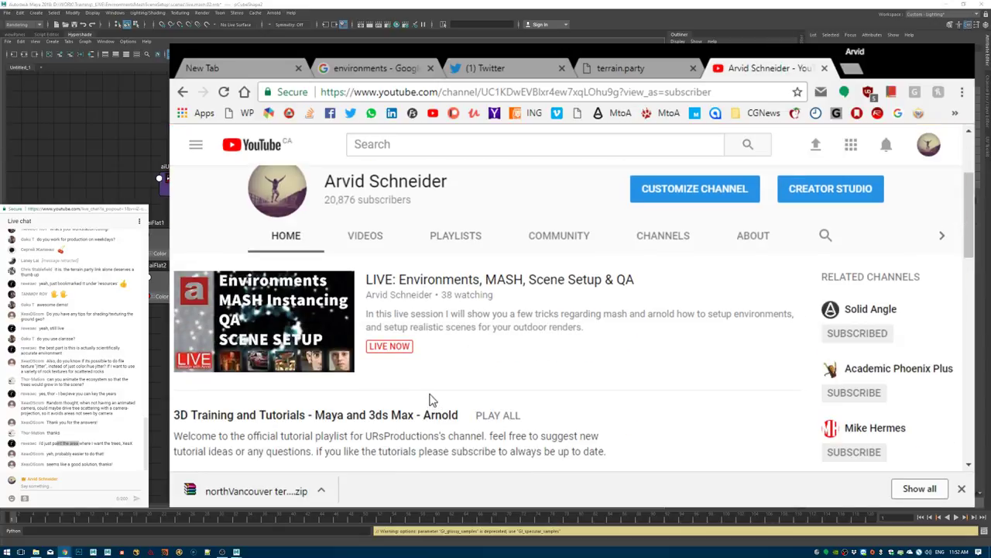
left_click(366, 237)
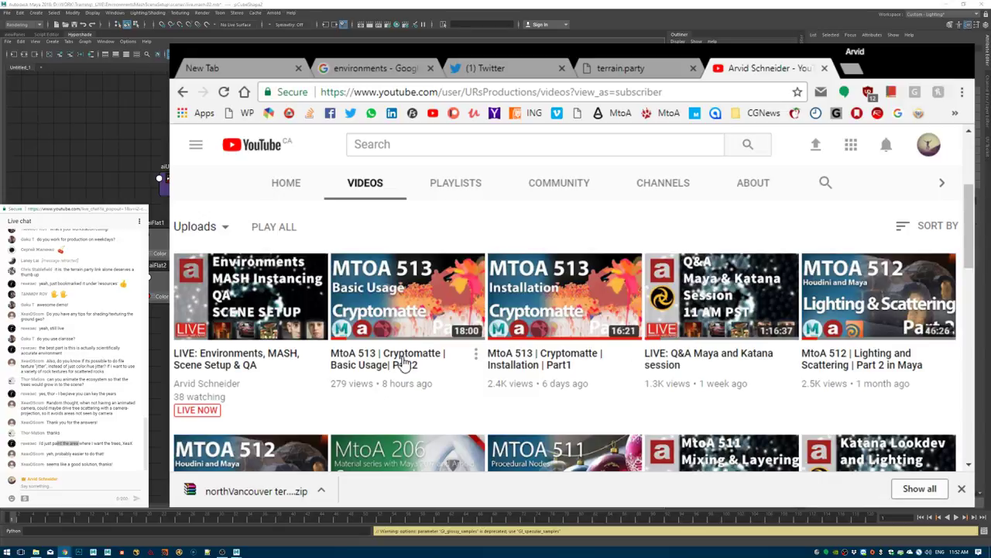
Open the video "MtoA 513 | Cryptomatte | Basic Usage| Part2" and skim through it at several points.
left_click(416, 365)
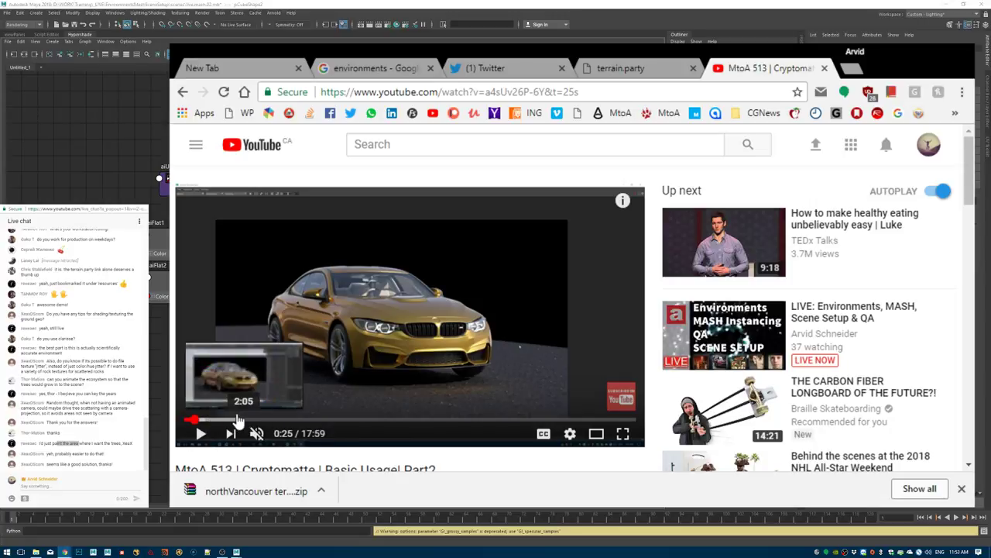
left_click(237, 420)
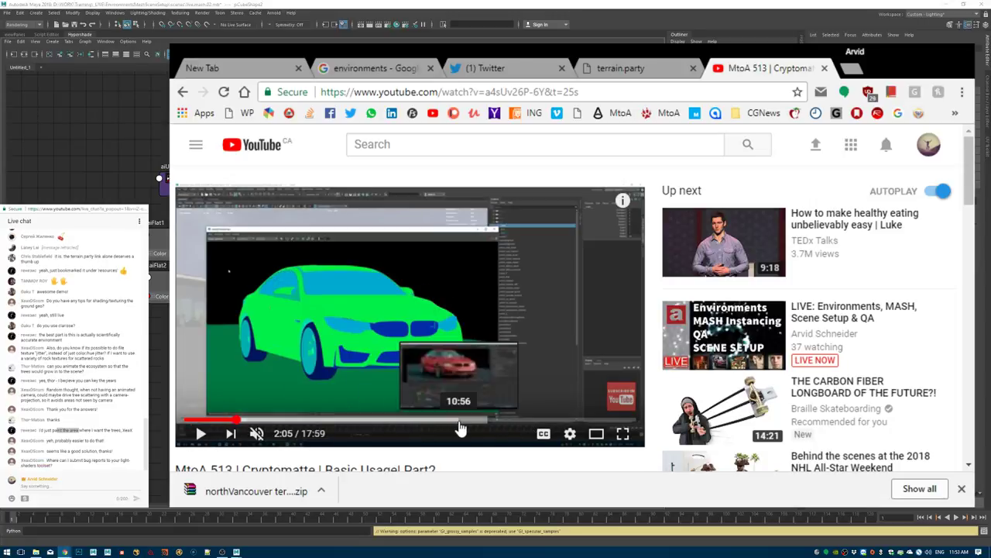
left_click(458, 422)
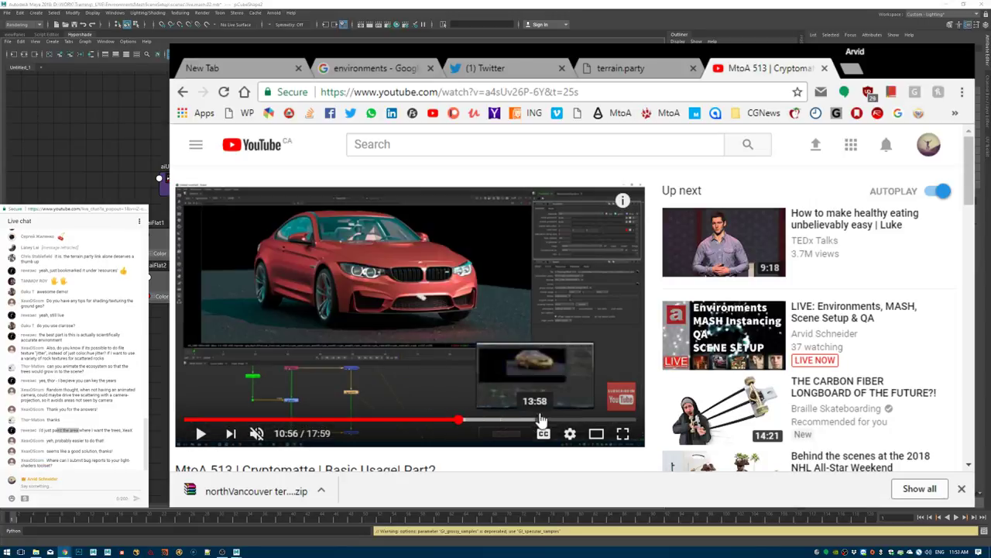
left_click(543, 420)
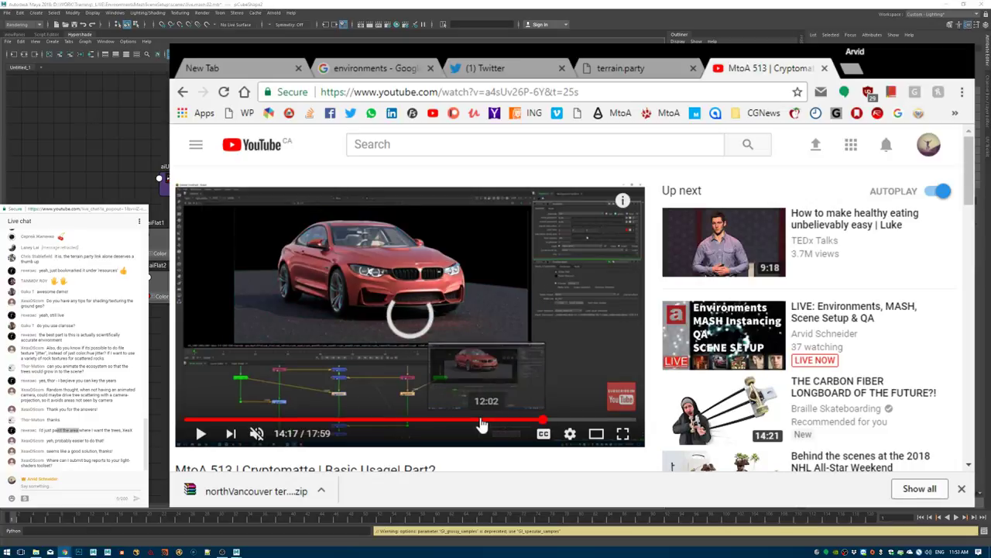
left_click(480, 421)
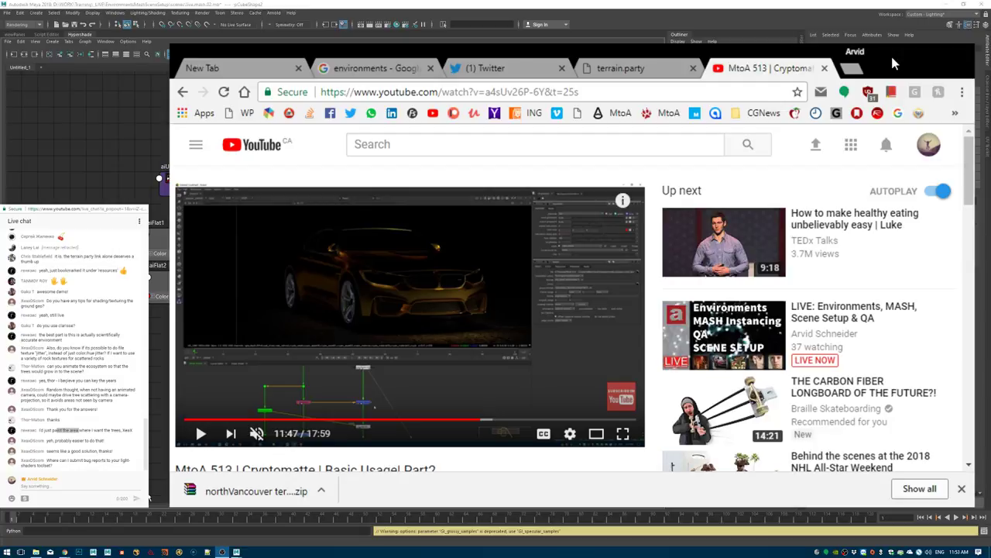
Reposition the browser window, close the Cryptomatte video's tab and load the lightshader website in a new tab.
mouse_move(65, 552)
left_click(134, 520)
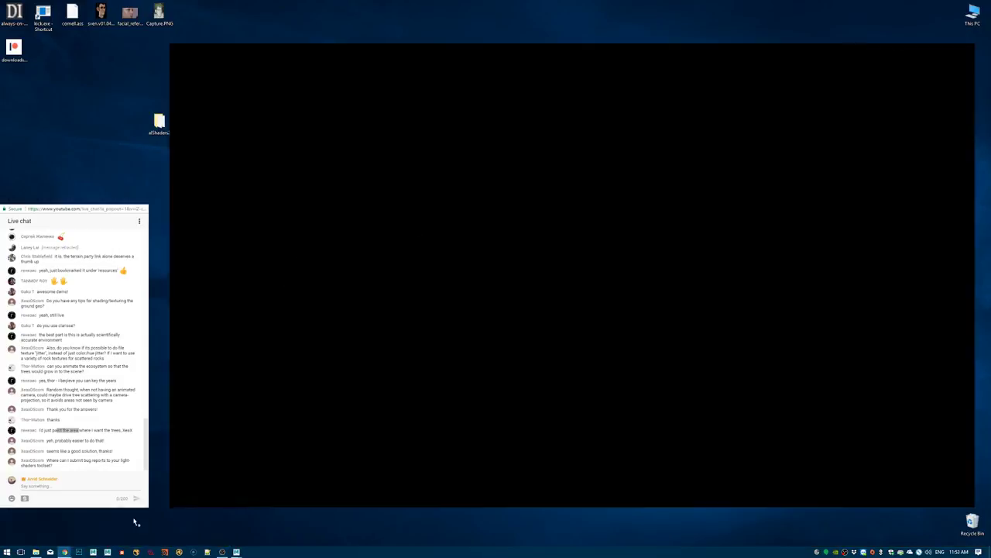
left_click(934, 49)
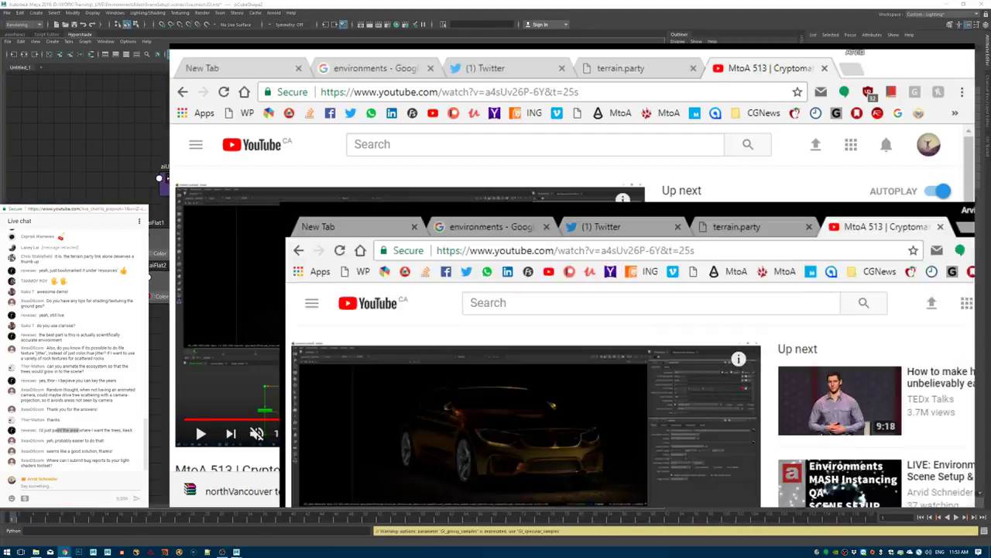
left_click(900, 62)
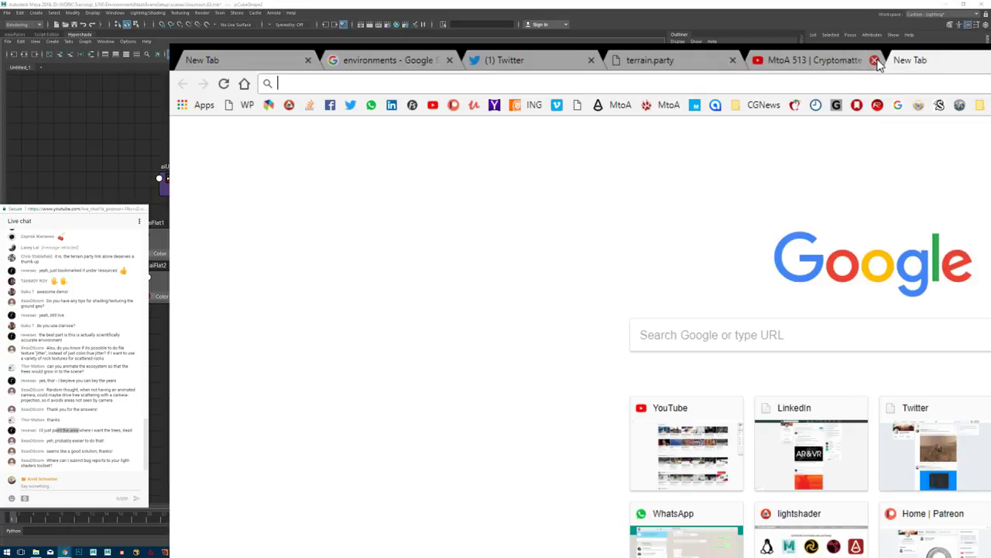
left_click(874, 60)
left_click(289, 105)
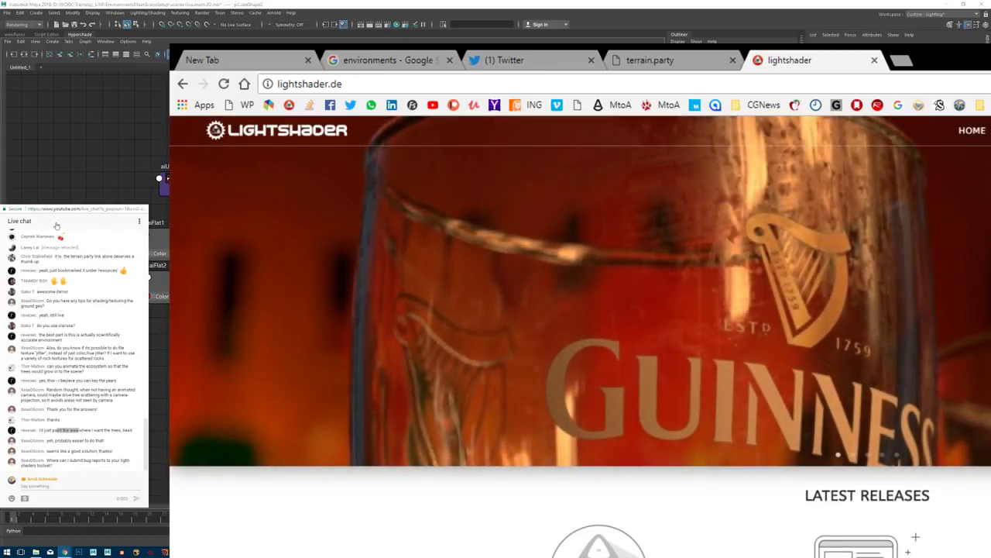
Show the lightshader site's Contact page, look over its contact form and return to Maya.
left_click(56, 231)
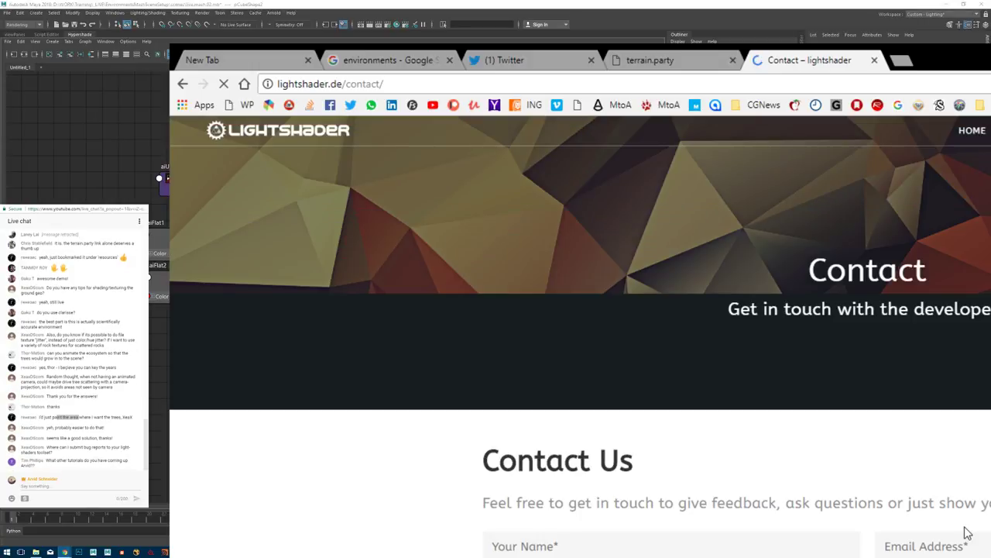
scroll(790, 516, "down", 3)
scroll(790, 522, "up", 3)
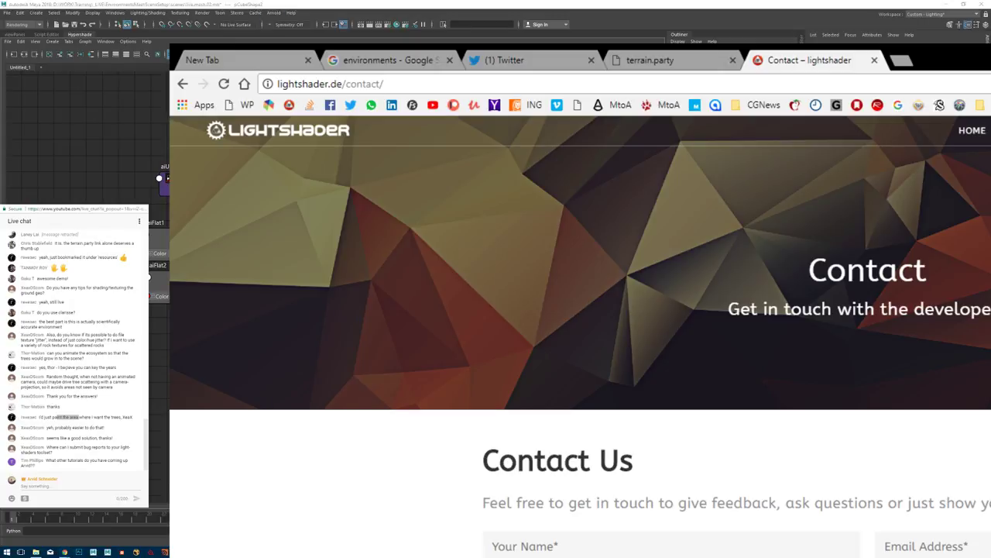
key("alt+Tab")
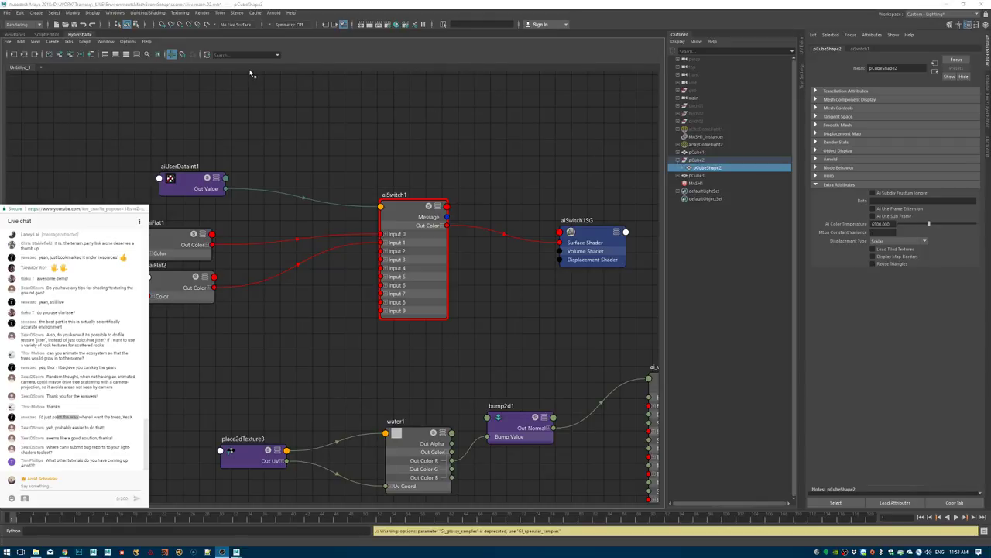
left_click(180, 12)
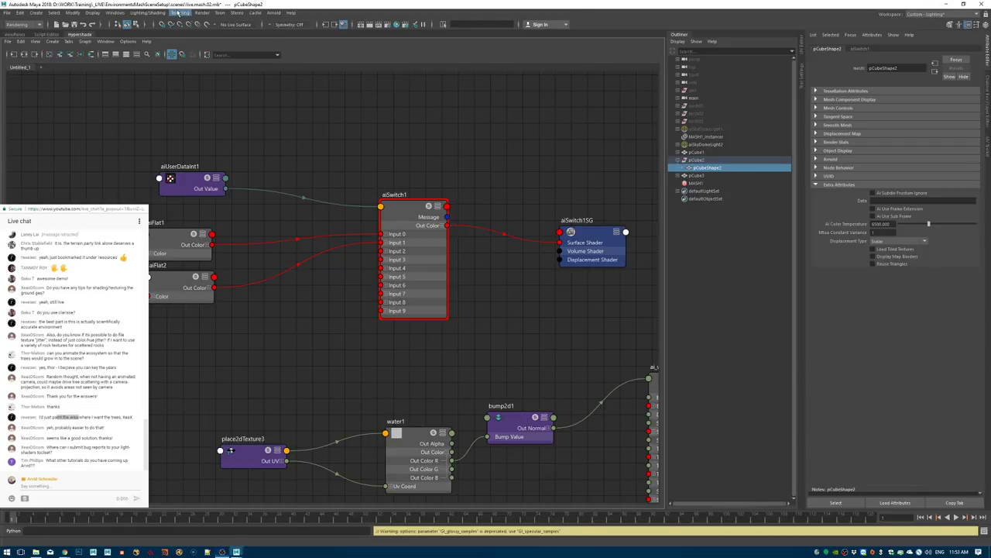
left_click(264, 12)
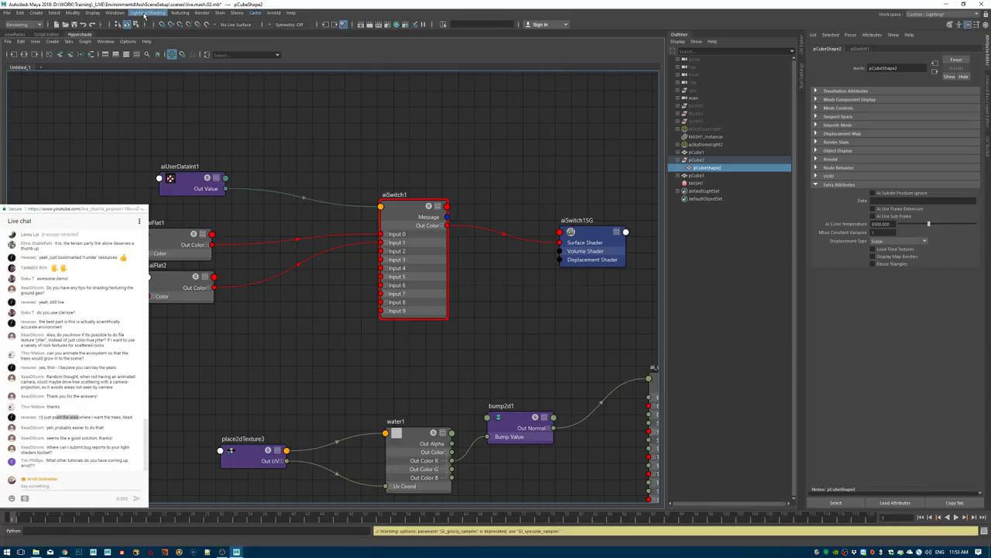
left_click(276, 14)
left_click(276, 14)
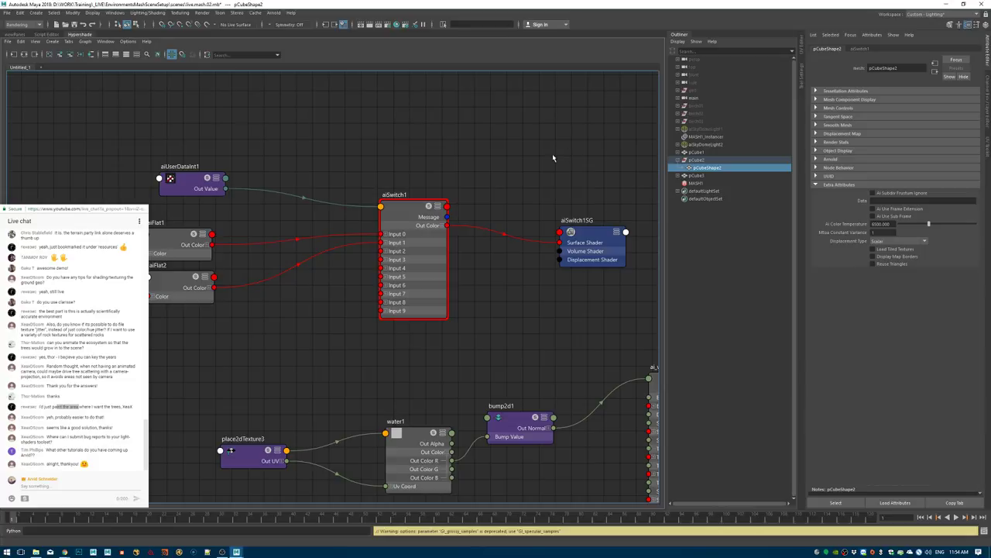
Open Render Setup, add a render layer and create a collection inside it.
left_click(404, 24)
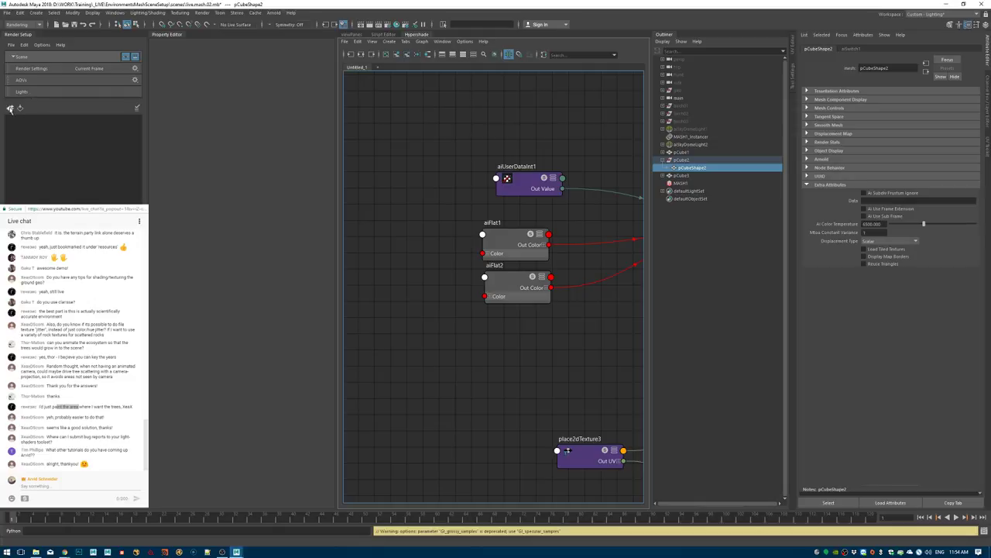
left_click(7, 108)
right_click(14, 120)
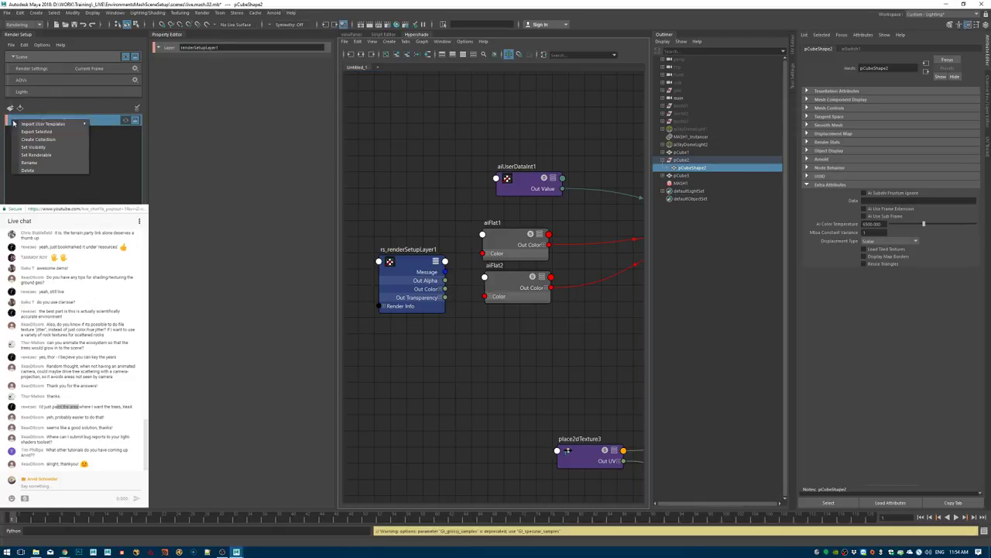
mouse_move(33, 125)
left_click(37, 139)
Examine the new layer's and collection's properties and close the Render Setup editor.
left_click(87, 190)
left_click(95, 131)
left_click(96, 121)
left_click(97, 132)
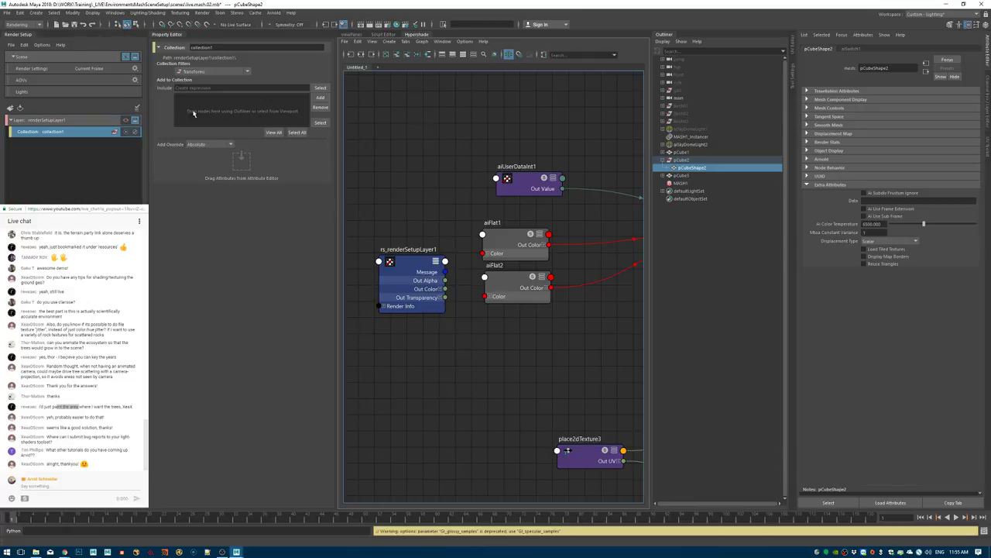
left_click(11, 44)
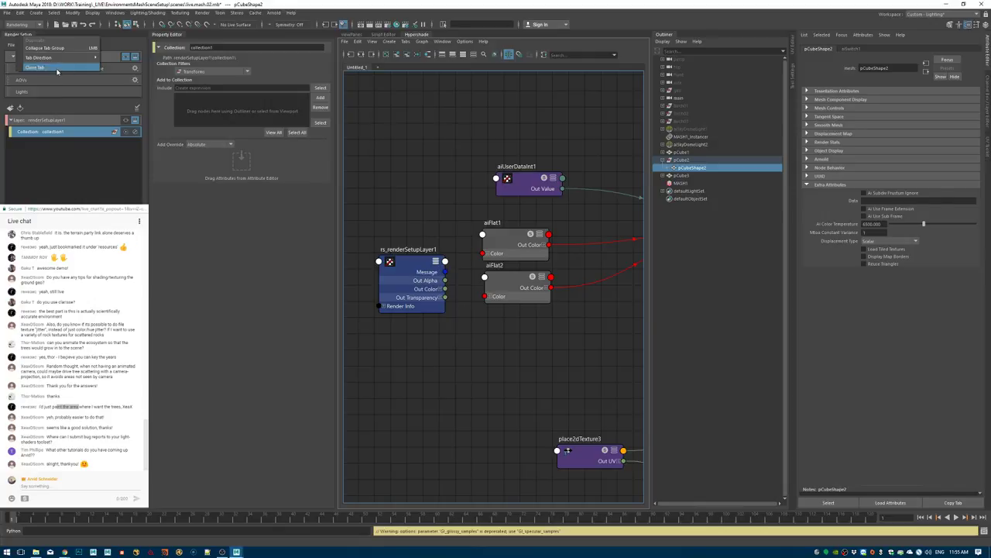
left_click(60, 72)
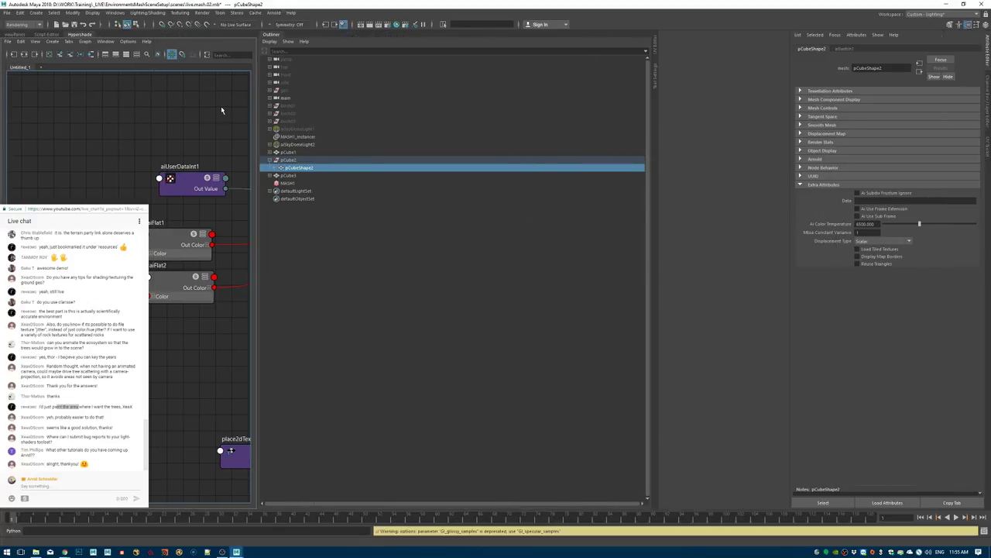